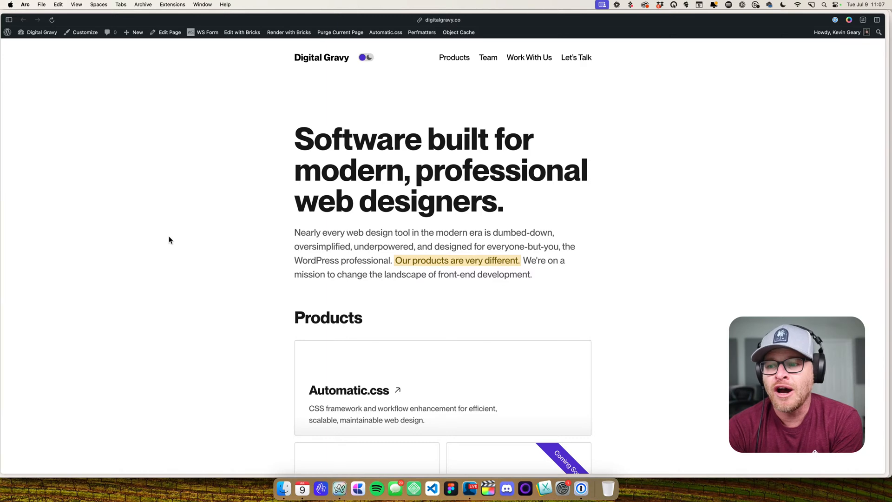
pyautogui.scroll(-5, 149, 239)
pyautogui.scroll(5, 150, 238)
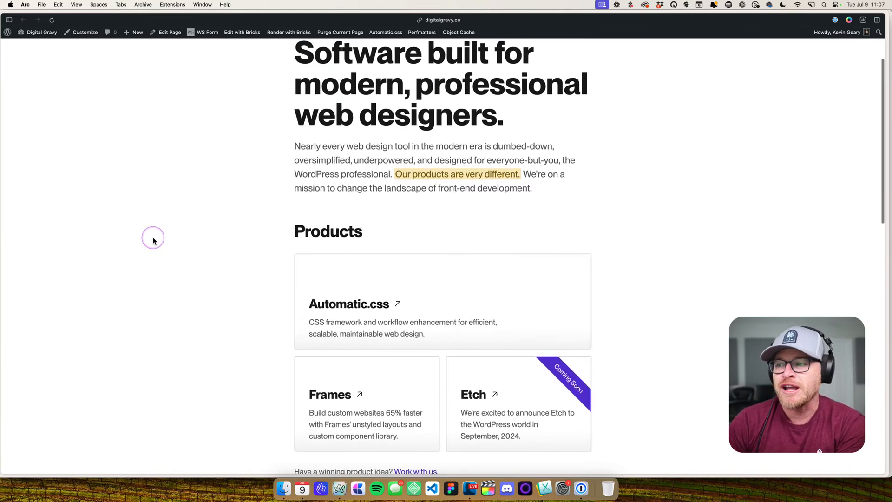
pyautogui.click(153, 240)
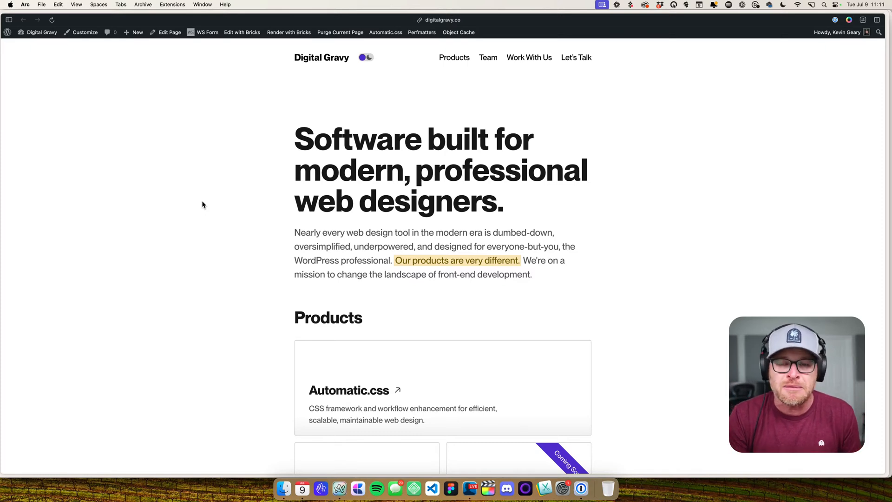
# - Open the developer tools on the Digital Gravy homepage, shrink their pane and turn on the device preview
pyautogui.click(211, 179)
pyautogui.press('super+alt+i')
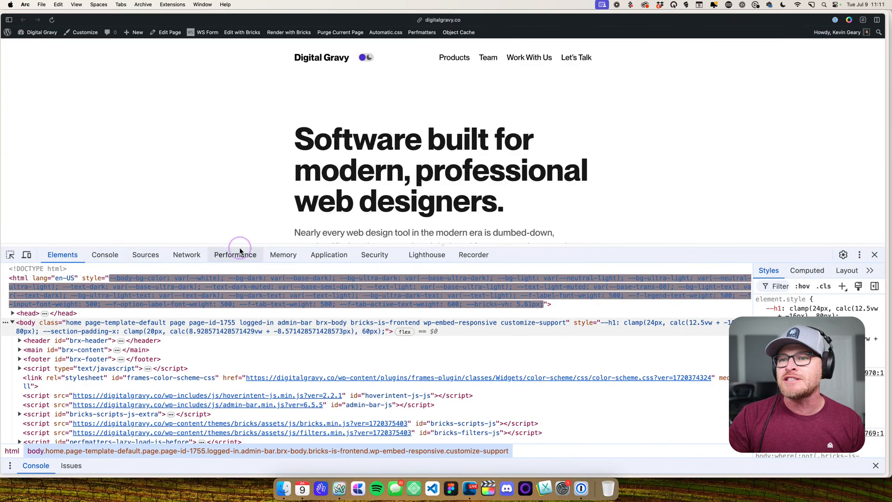
pyautogui.moveTo(239, 244); pyautogui.dragTo(219, 339)
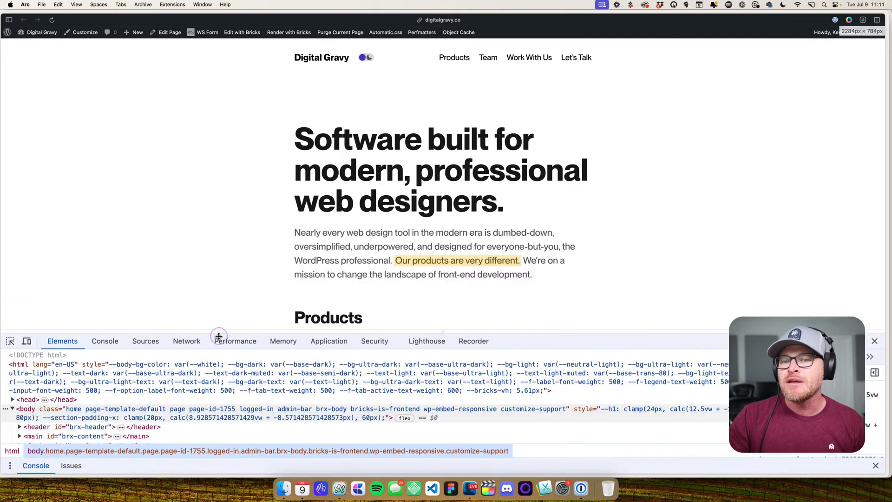
pyautogui.click(27, 341)
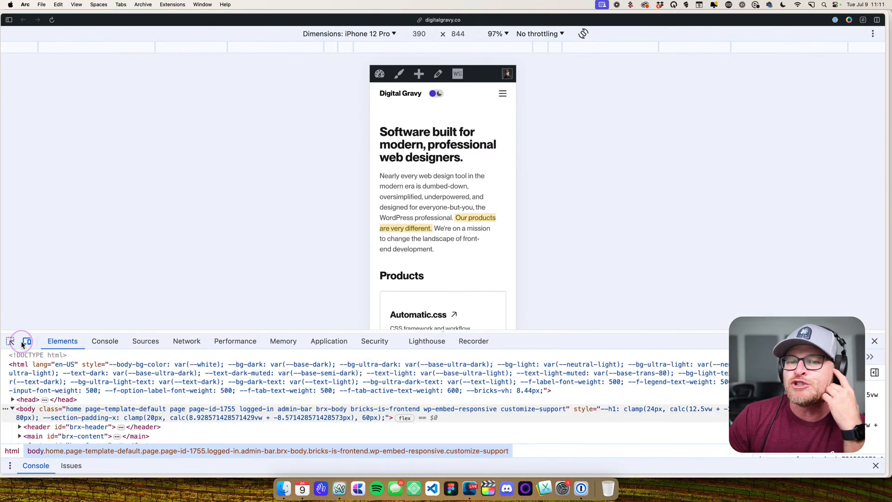
# - Switch the device preview to a responsive width of about 381 px and open the site's mobile menu
pyautogui.click(380, 34)
pyautogui.click(359, 35)
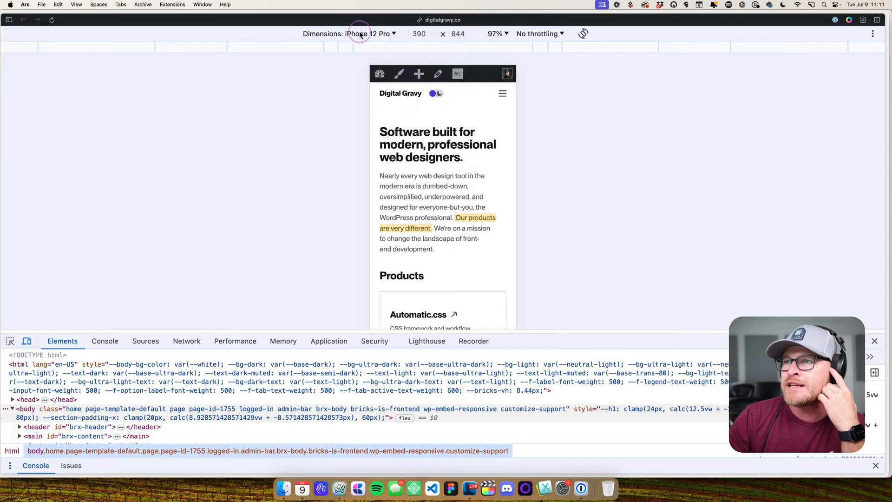
pyautogui.click(510, 171)
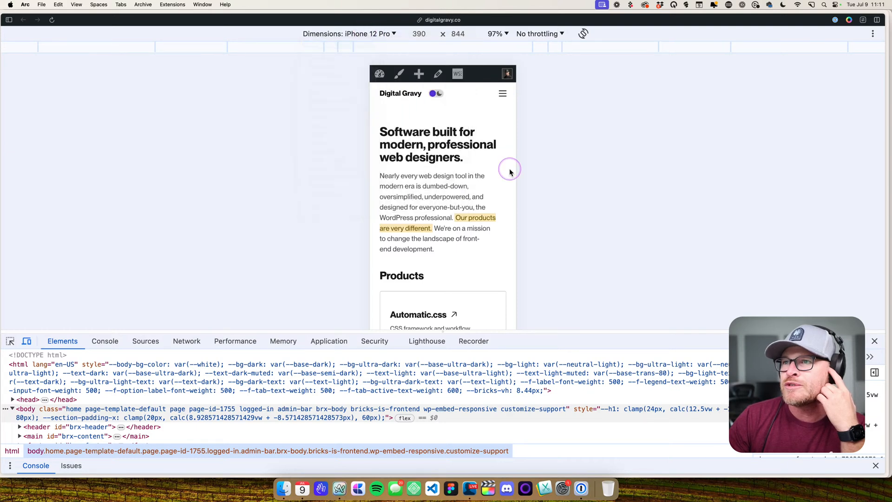
pyautogui.moveTo(514, 195)
pyautogui.mouseDown()
pyautogui.moveTo(611, 200)
pyautogui.moveTo(486, 193)
pyautogui.moveTo(521, 195)
pyautogui.mouseUp()
pyautogui.click(501, 94)
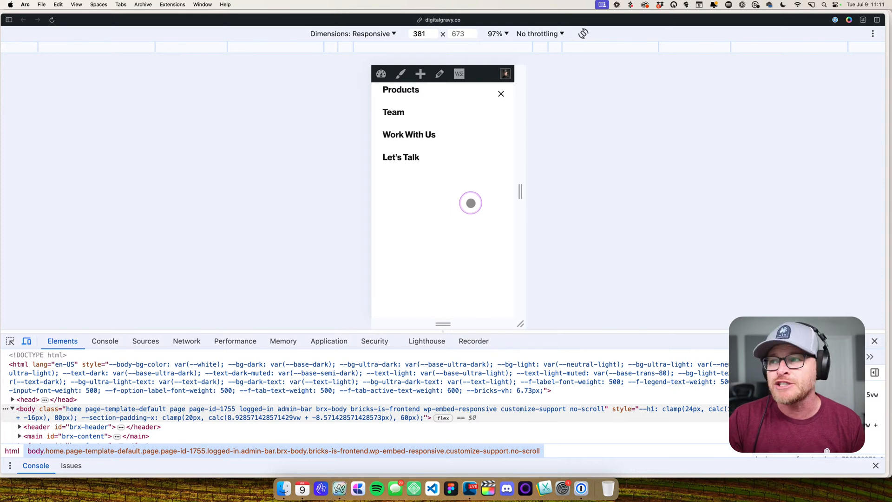
# - Open apple.com in a new tab
pyautogui.press('super+t')
pyautogui.write('apple.')
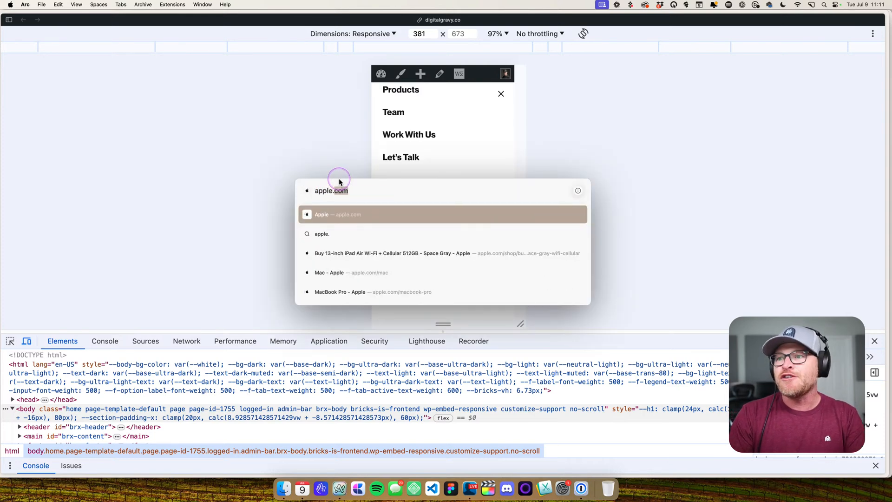
pyautogui.press('Return')
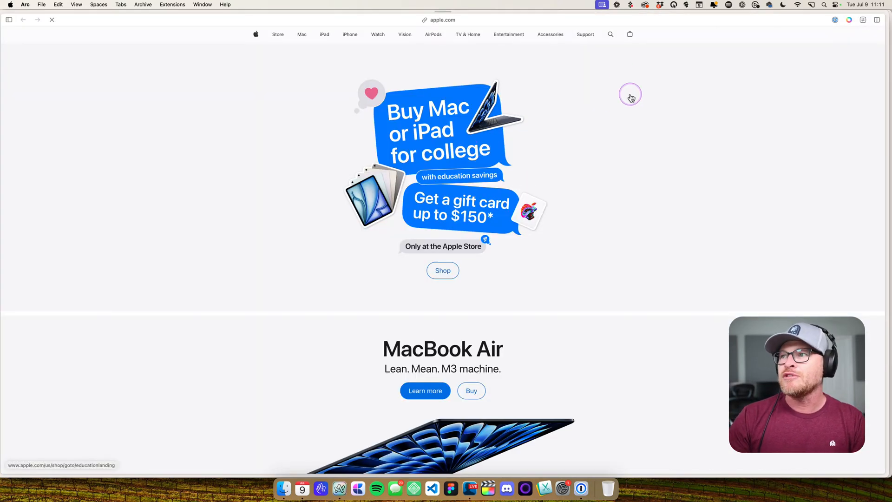
# - Preview the Apple page at a responsive width of about 441 px and examine its mobile menu, closing it again
pyautogui.press('super+alt+i')
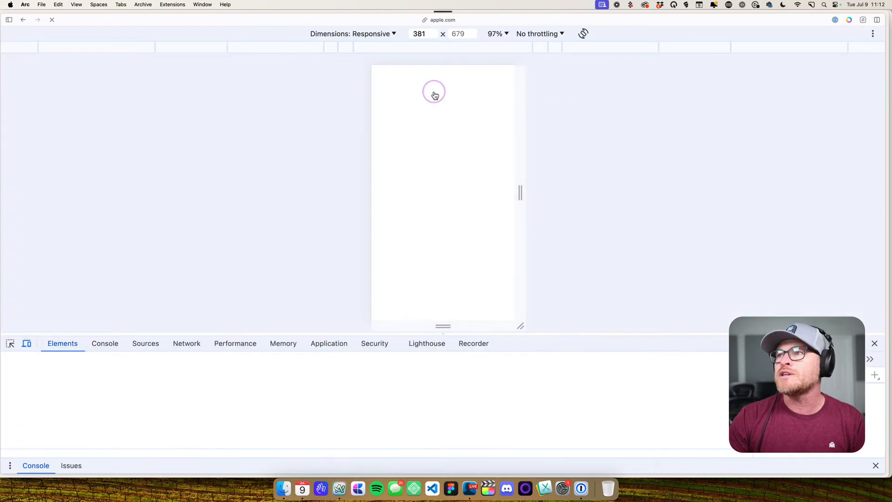
pyautogui.moveTo(519, 190)
pyautogui.mouseDown()
pyautogui.moveTo(553, 192)
pyautogui.moveTo(533, 191)
pyautogui.mouseUp()
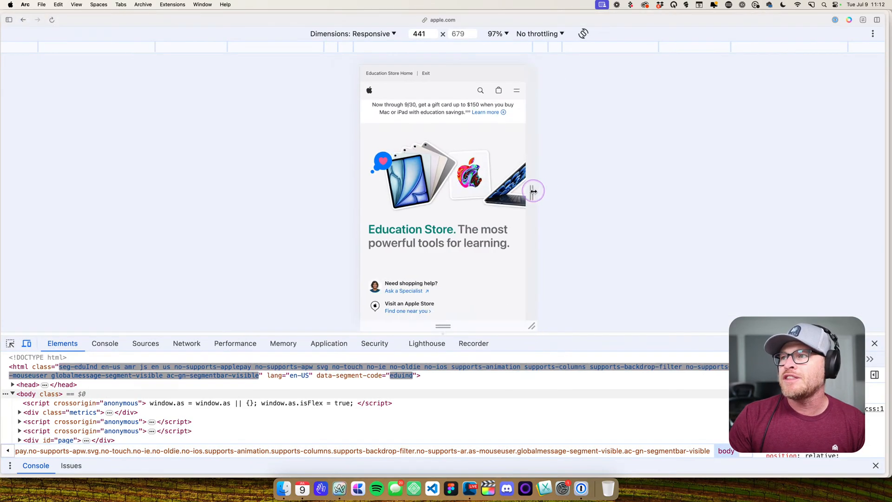
pyautogui.click(516, 91)
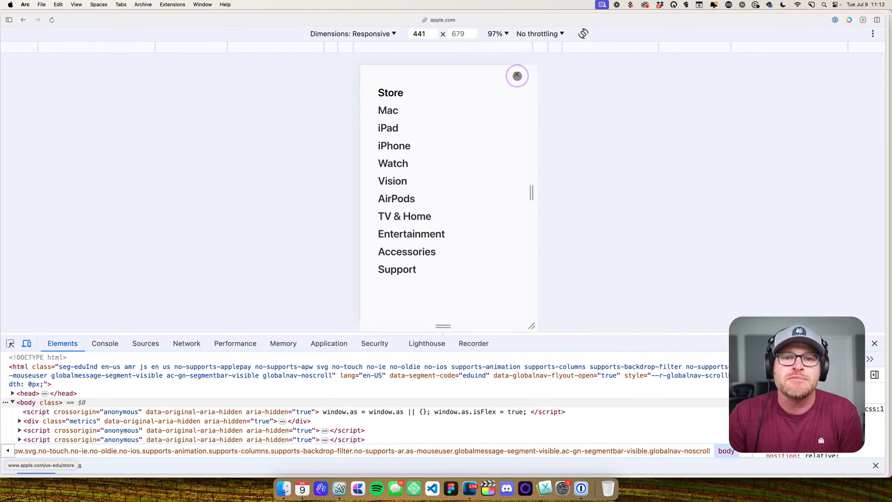
pyautogui.click(517, 73)
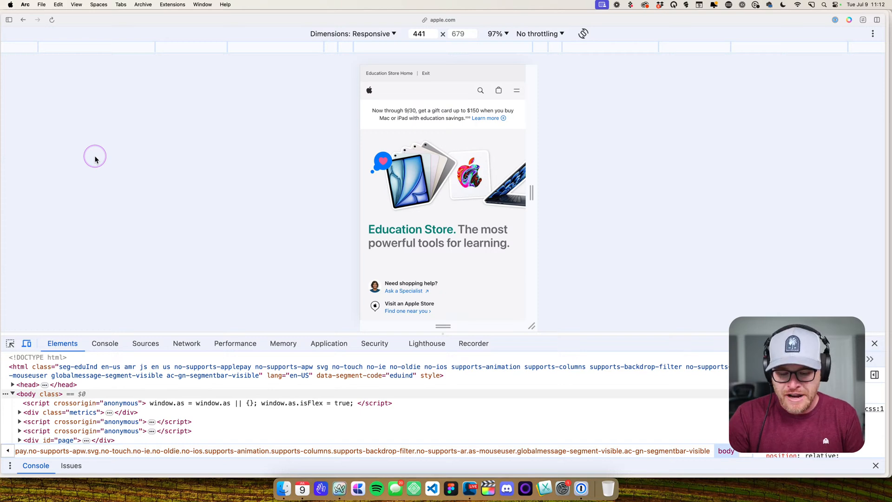
# - Close the developer tools, go back to the Apple homepage and show the tab sidebar
pyautogui.press('super+alt+i')
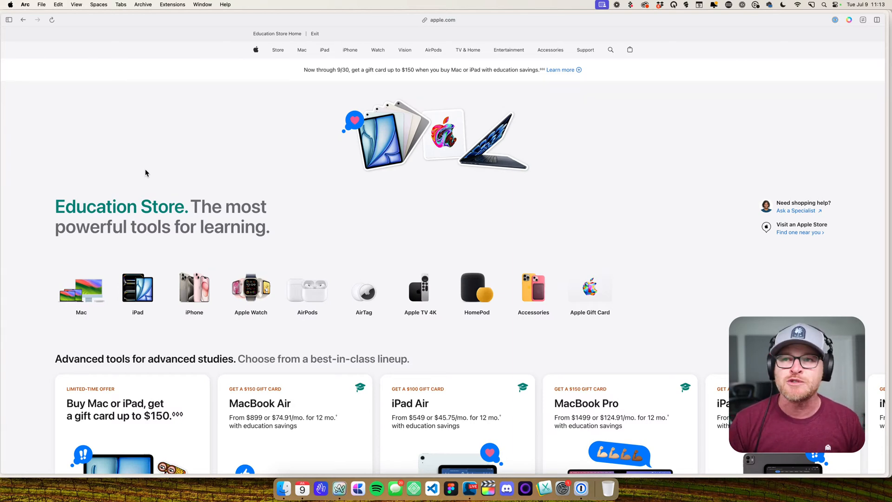
pyautogui.click(21, 21)
pyautogui.press('super+s')
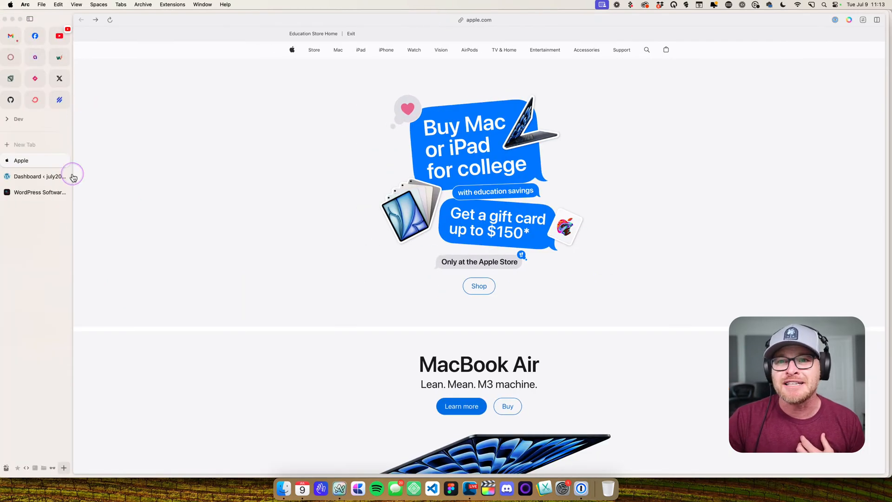
# - Switch to the Digital Gravy tab and close its mobile menu and developer tools
pyautogui.click(30, 192)
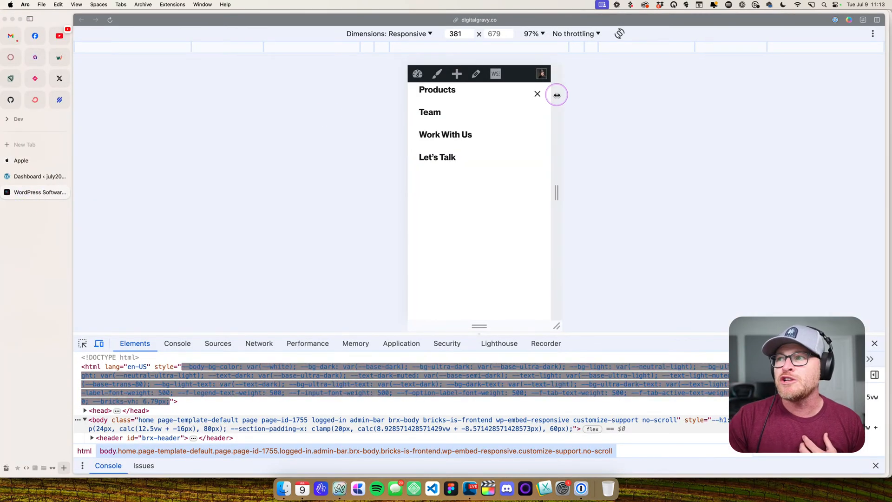
pyautogui.click(537, 94)
pyautogui.press('super+alt+i')
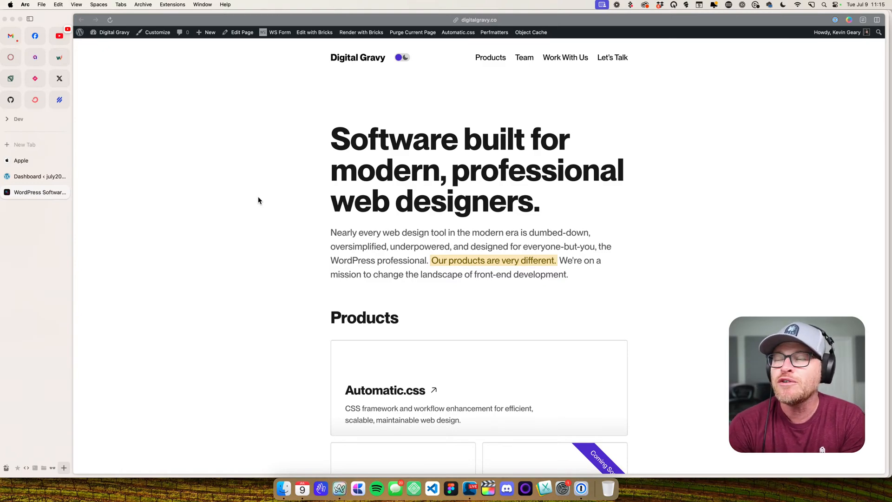
# - Open the Automatic.css settings on the Digital Gravy homepage
pyautogui.scroll(-15, 331, 91)
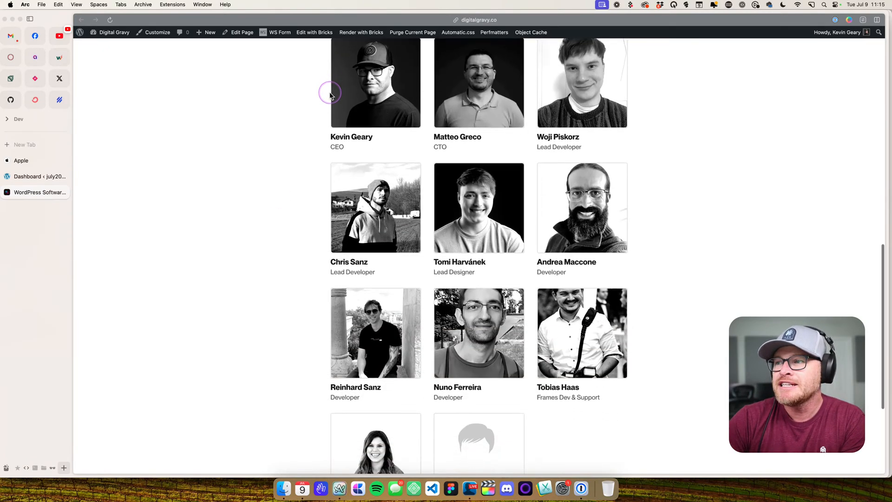
pyautogui.scroll(-5, 330, 96)
pyautogui.scroll(20, 330, 95)
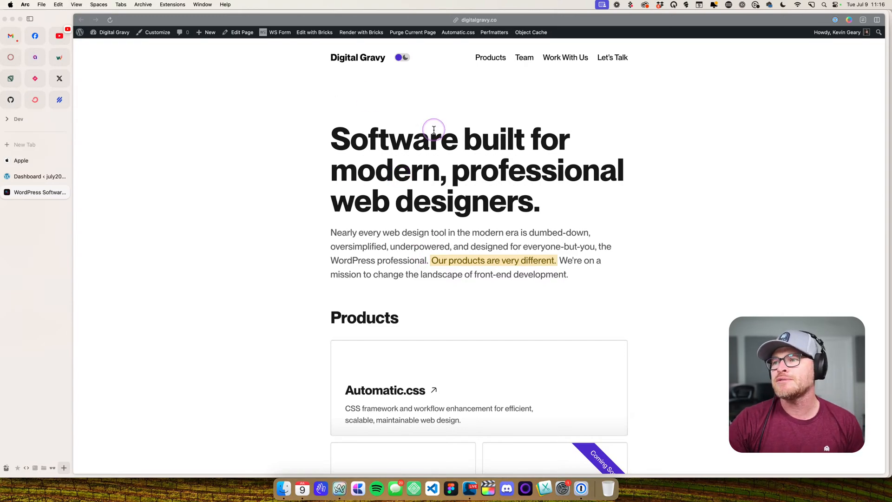
pyautogui.scroll(-1, 447, 146)
pyautogui.scroll(-10, 447, 147)
pyautogui.scroll(10, 447, 147)
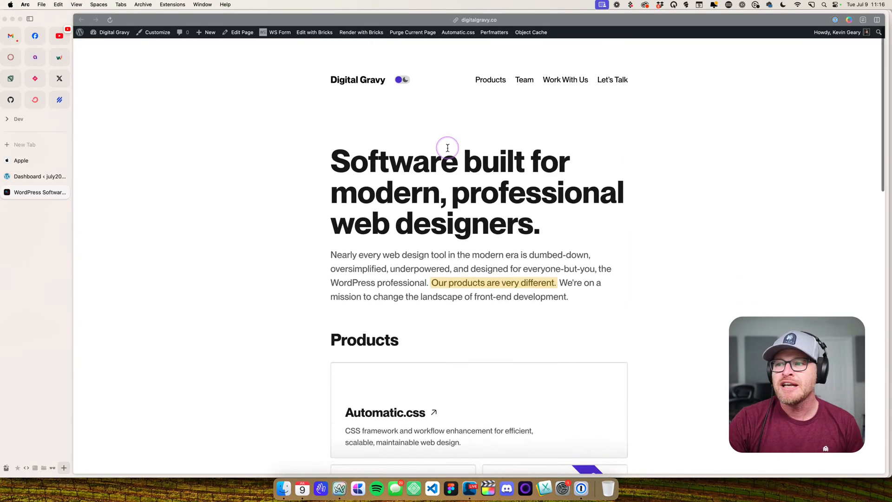
pyautogui.click(460, 33)
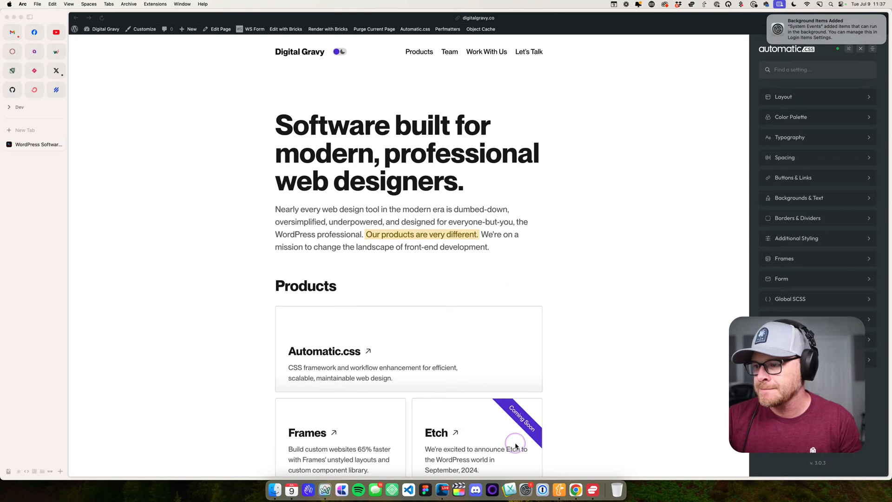
# - Switch to System Settings, show the Sound settings and move the window clear of the page content
pyautogui.click(525, 489)
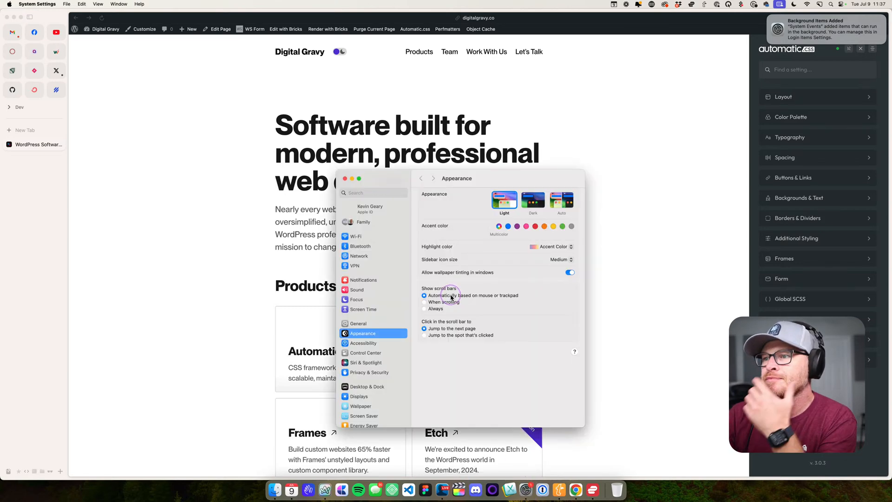
pyautogui.moveTo(511, 181); pyautogui.dragTo(409, 92)
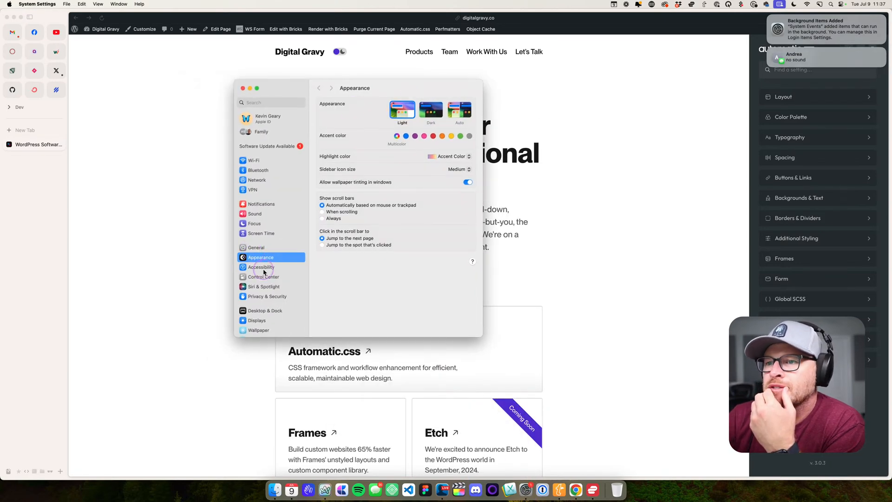
pyautogui.scroll(-6, 262, 299)
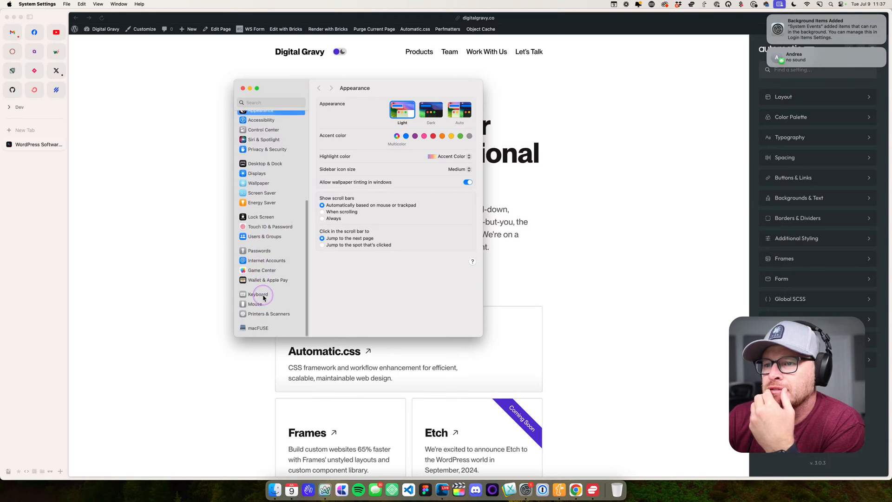
pyautogui.scroll(6, 269, 179)
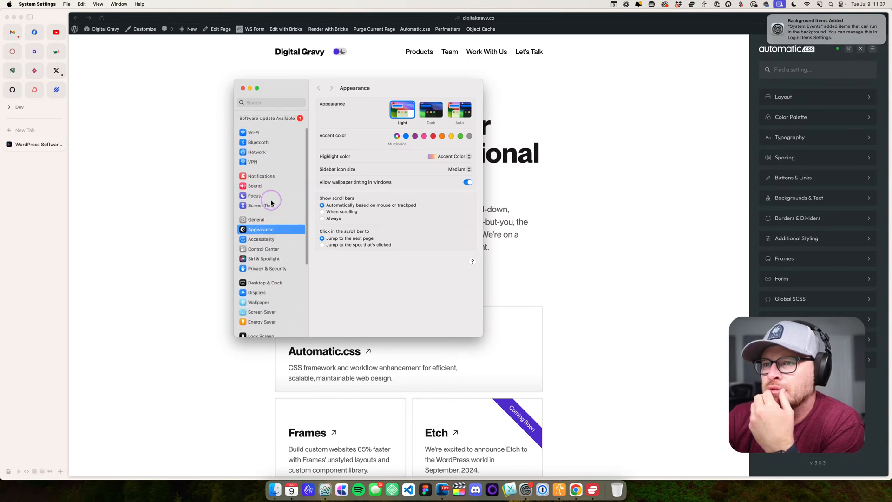
pyautogui.click(273, 187)
pyautogui.moveTo(391, 90); pyautogui.dragTo(209, 69)
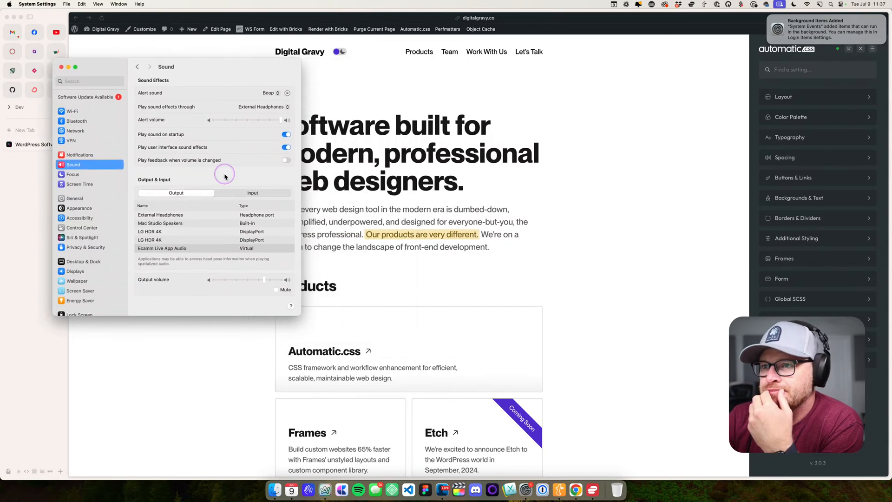
# - Select RODECaster Pro II Secondary as the sound output and input device and close System Settings
pyautogui.scroll(-1, 188, 237)
pyautogui.scroll(1, 190, 238)
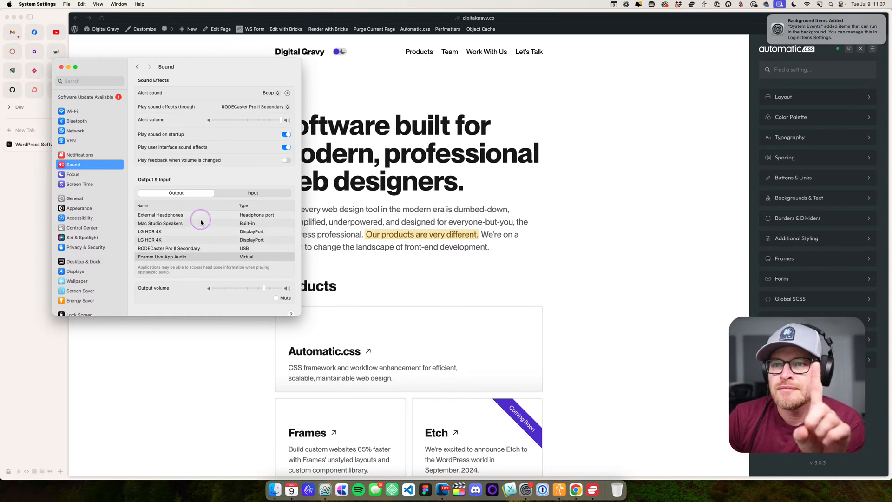
pyautogui.click(207, 248)
pyautogui.click(246, 193)
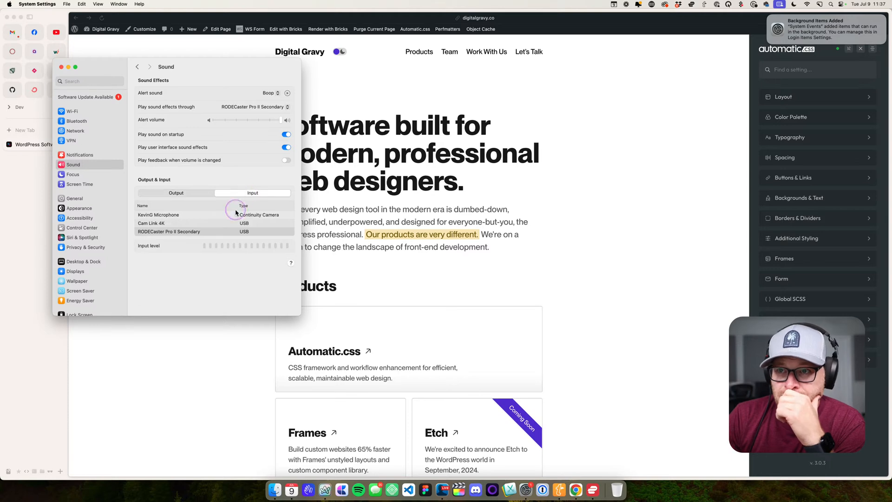
pyautogui.click(197, 231)
pyautogui.click(176, 193)
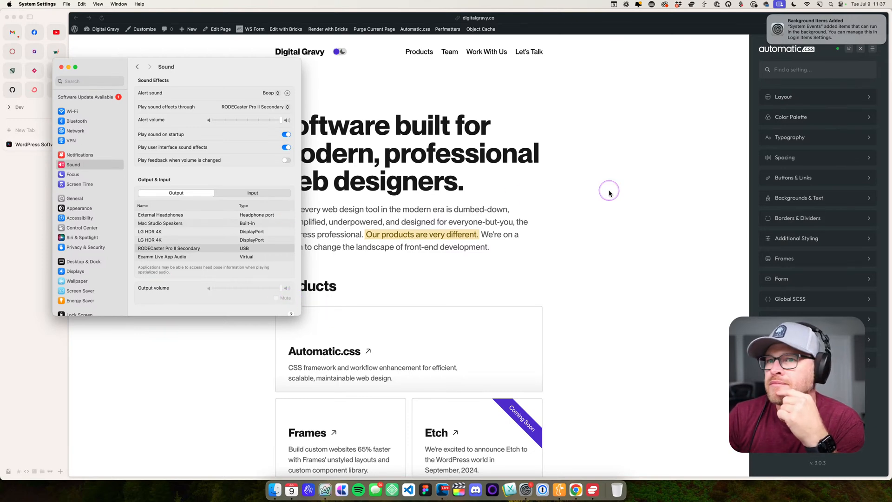
pyautogui.press('super+w')
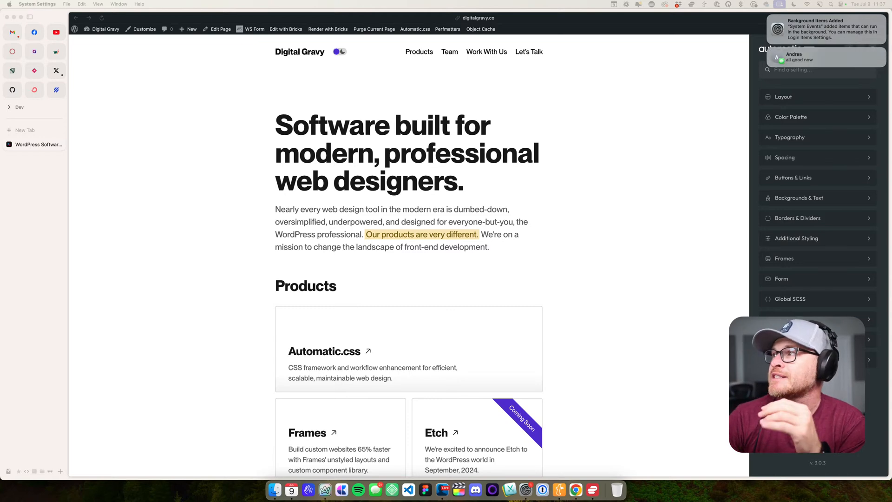
# - Dismiss the message notification and the Background Items Added notification
pyautogui.click(767, 48)
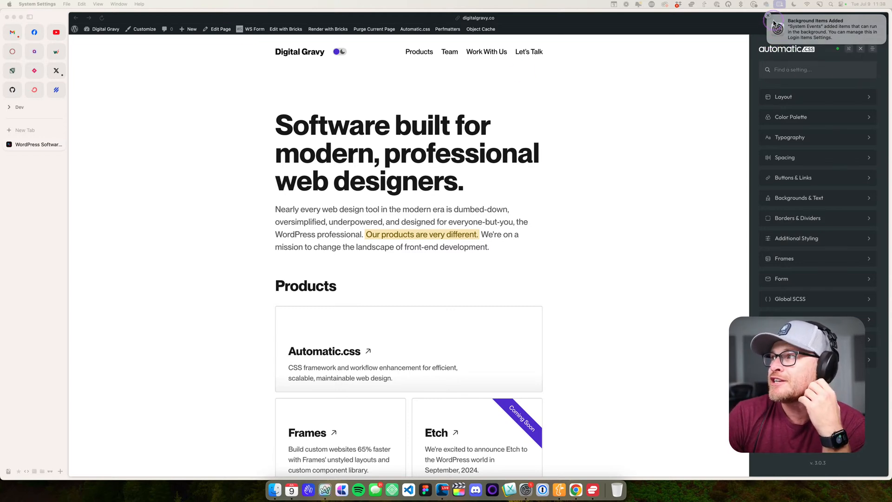
pyautogui.click(768, 16)
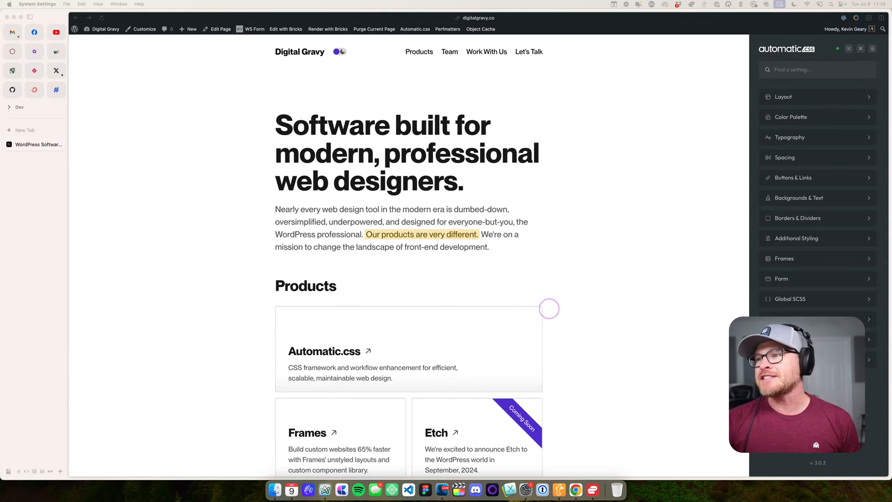
# - Return to the Arc browser and open the Layout settings in Automatic.css
pyautogui.click(651, 276)
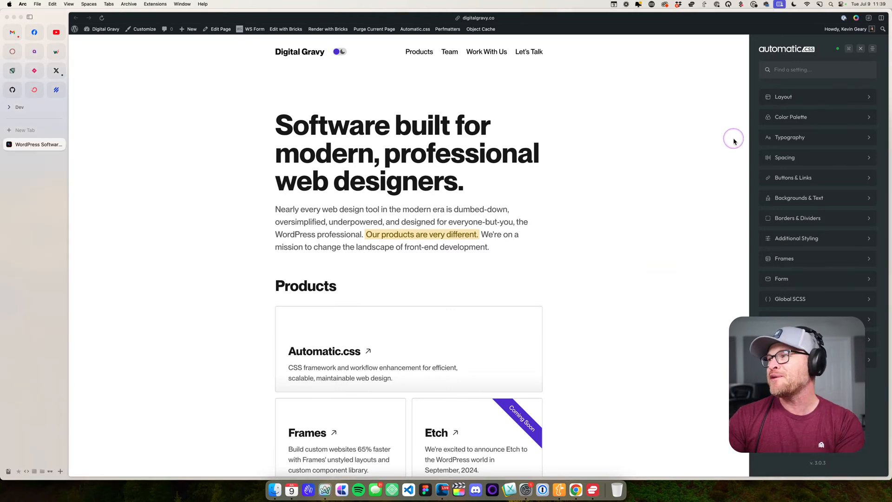
pyautogui.click(796, 100)
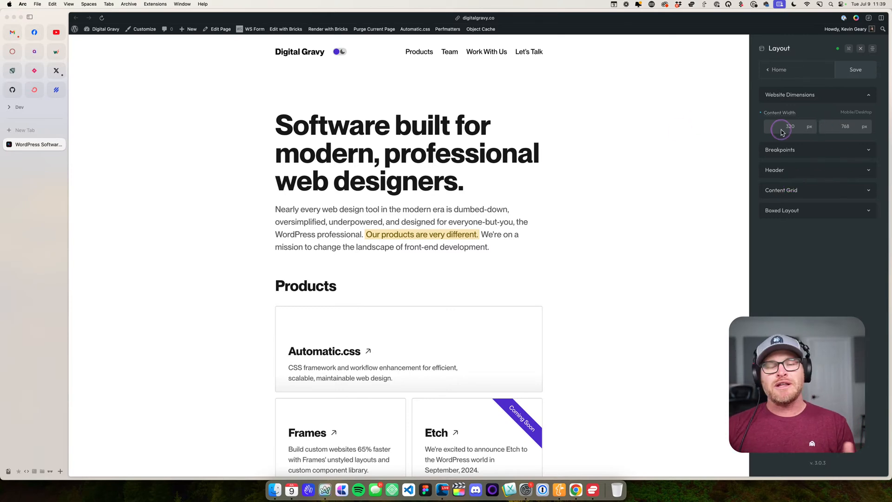
# - Expand the Breakpoints section of the Layout settings and examine the XL to S breakpoint widths
pyautogui.click(860, 150)
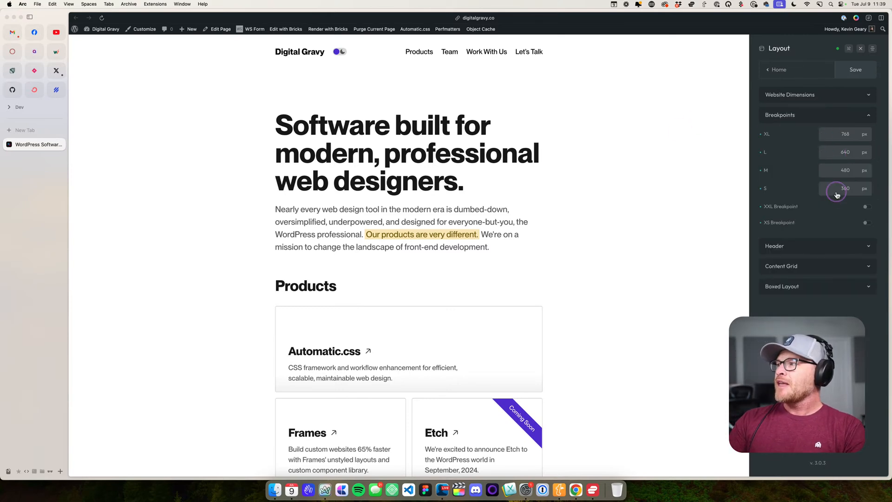
pyautogui.click(849, 135)
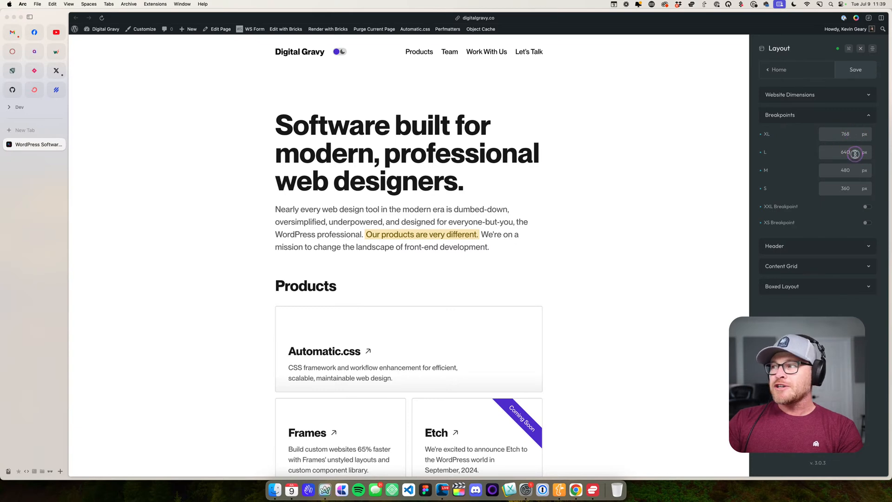
pyautogui.doubleClick(835, 154)
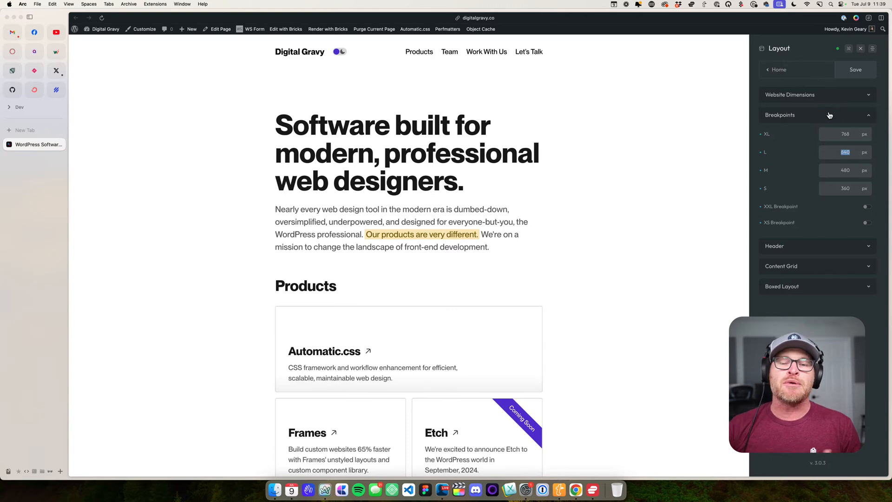
# - Open the homepage in the Bricks editor, check its breakpoint manager and close it
pyautogui.click(286, 29)
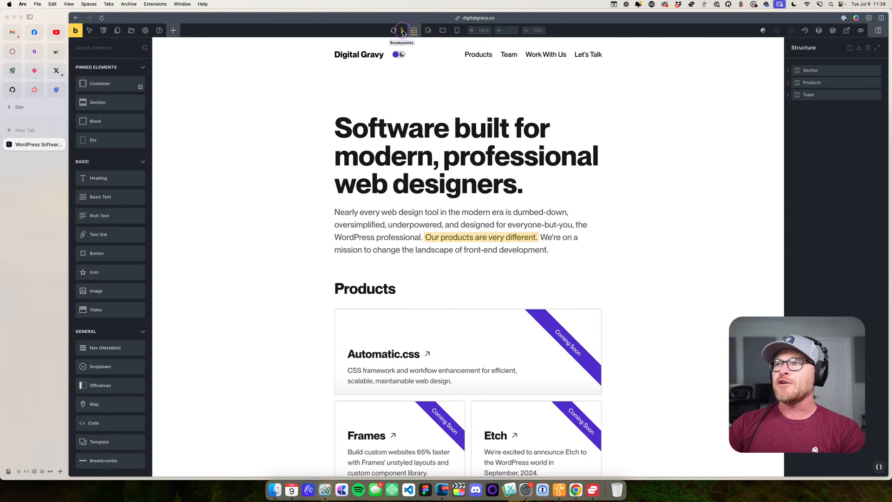
pyautogui.click(402, 31)
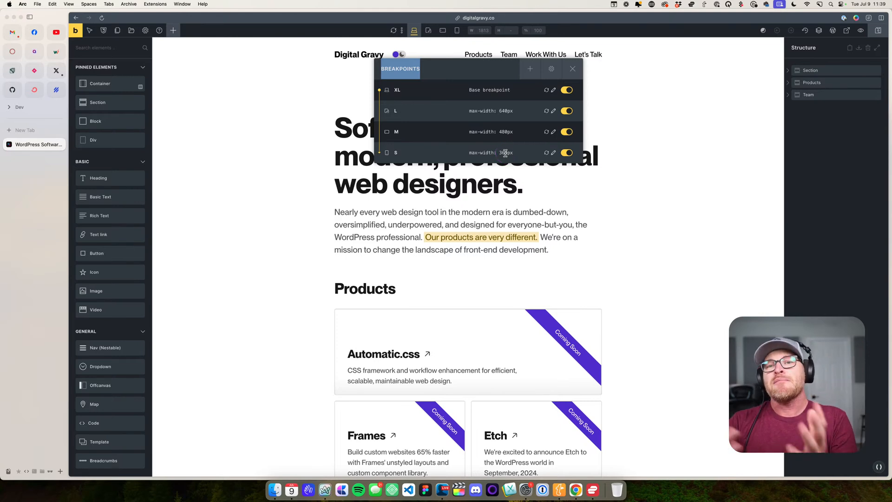
pyautogui.click(572, 68)
# - Show the Element - Container settings in the Bricks theme styles and inspect the container's Width variable
pyautogui.click(146, 30)
pyautogui.click(109, 67)
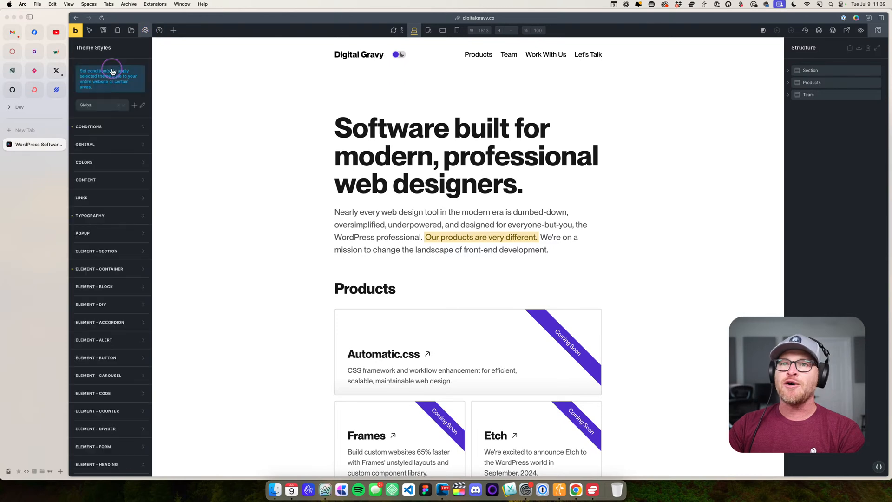
pyautogui.click(119, 275)
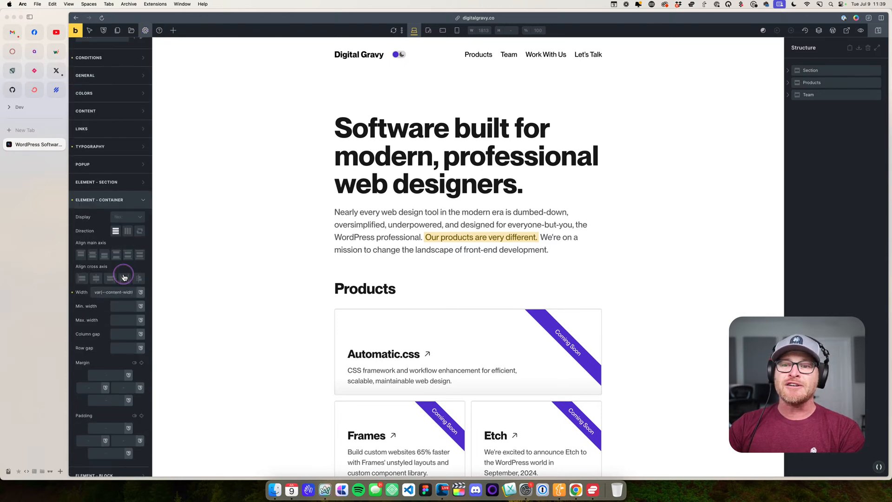
pyautogui.click(130, 286)
pyautogui.moveTo(130, 288); pyautogui.dragTo(124, 288)
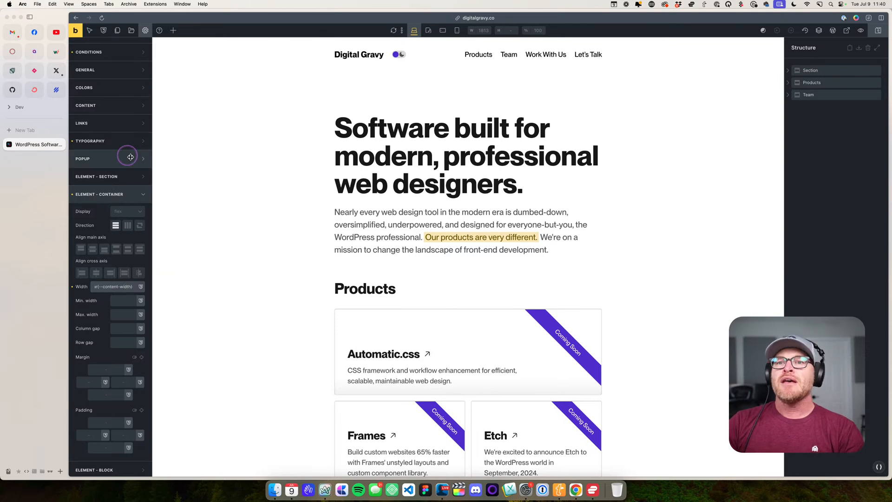
# - Inspect the HTML font-size variable in the Typography theme styles and return to the main Bricks settings
pyautogui.scroll(3, 103, 129)
pyautogui.click(103, 216)
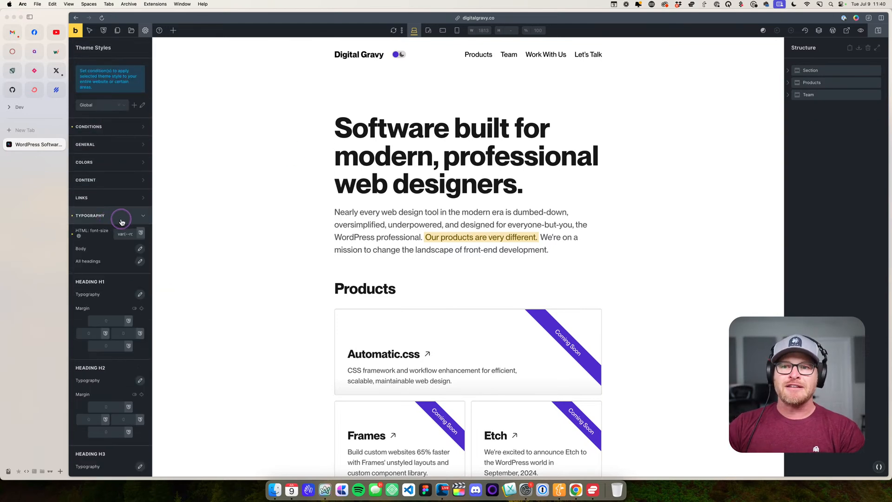
pyautogui.moveTo(132, 235); pyautogui.dragTo(139, 235)
pyautogui.click(126, 235)
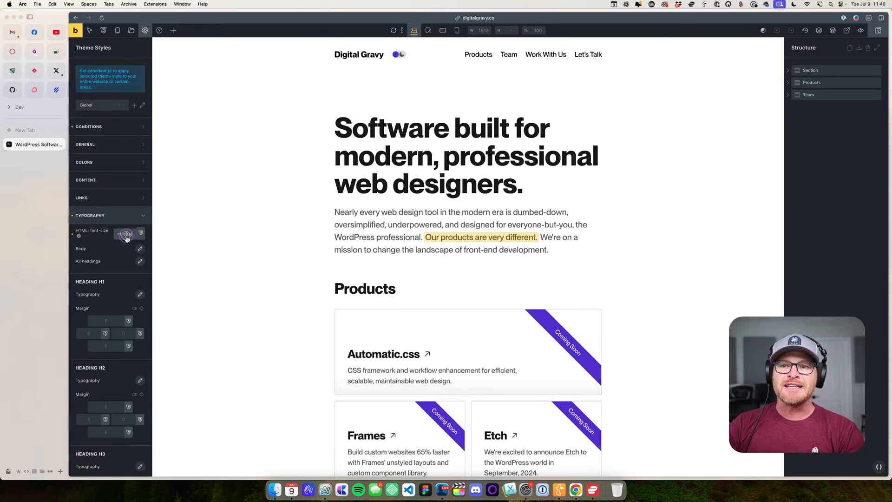
pyautogui.click(145, 31)
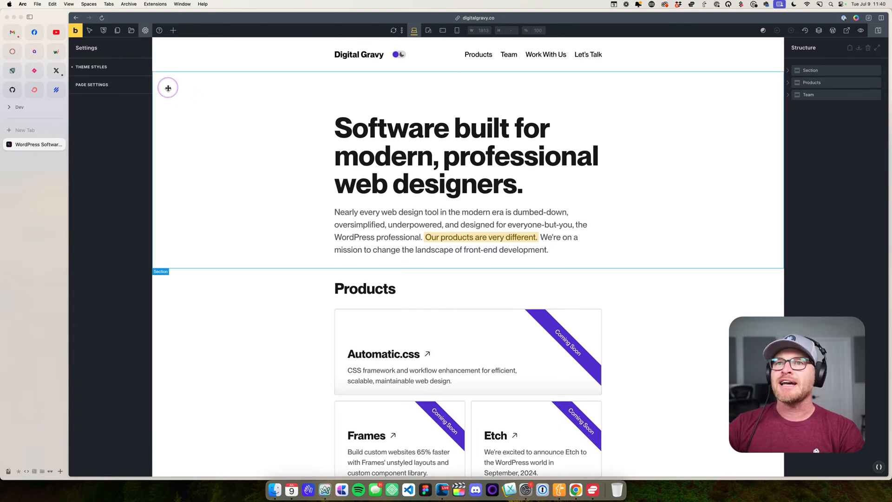
# - Leave the Bricks editor for the live homepage in the other browser tab and hide its Automatic.css panel
pyautogui.click(214, 117)
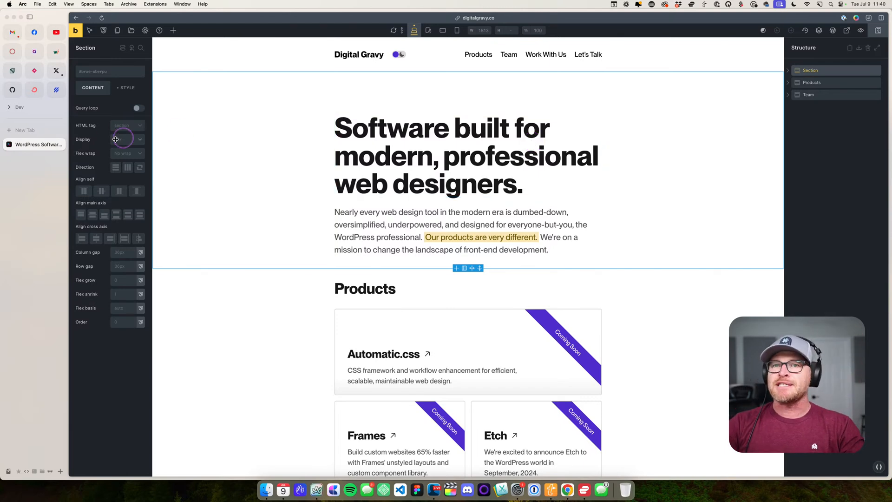
pyautogui.keyDown('super'); pyautogui.click(75, 31); pyautogui.keyUp('super')
pyautogui.click(38, 163)
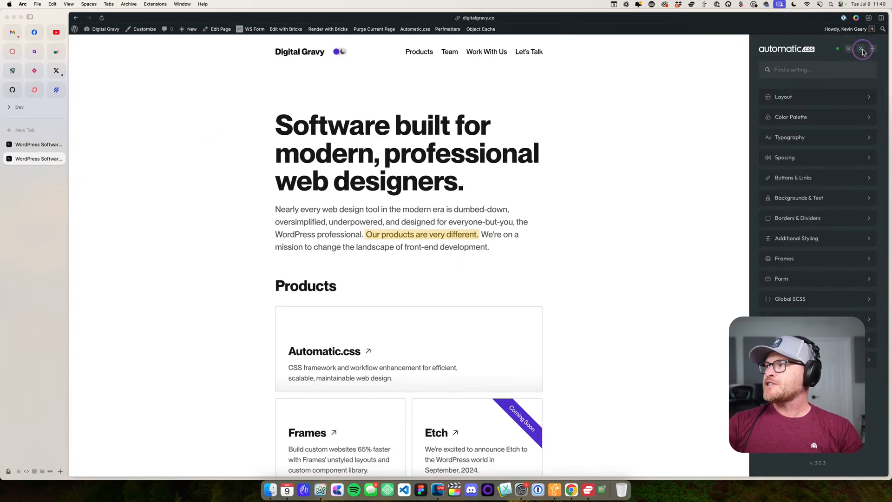
pyautogui.click(860, 48)
# - Examine the homepage from the hero text through the Products and Team sections down to the footer
pyautogui.scroll(-2, 726, 174)
pyautogui.scroll(-4, 715, 173)
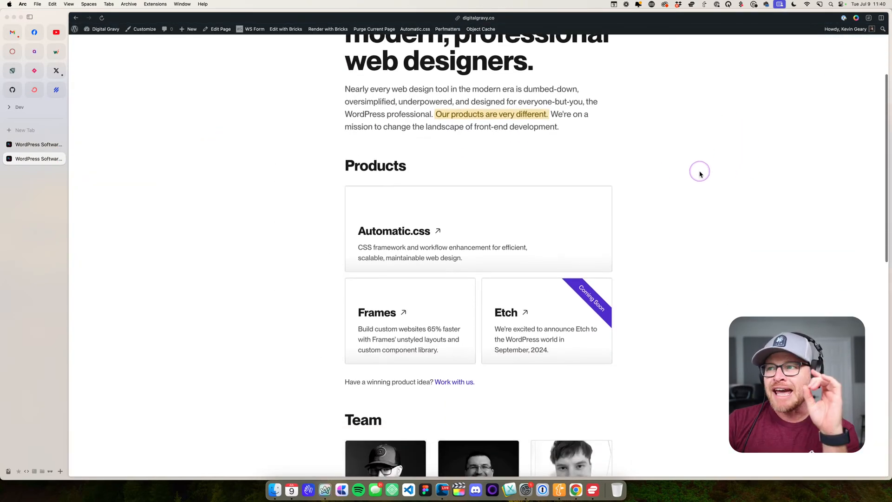
pyautogui.scroll(6, 611, 152)
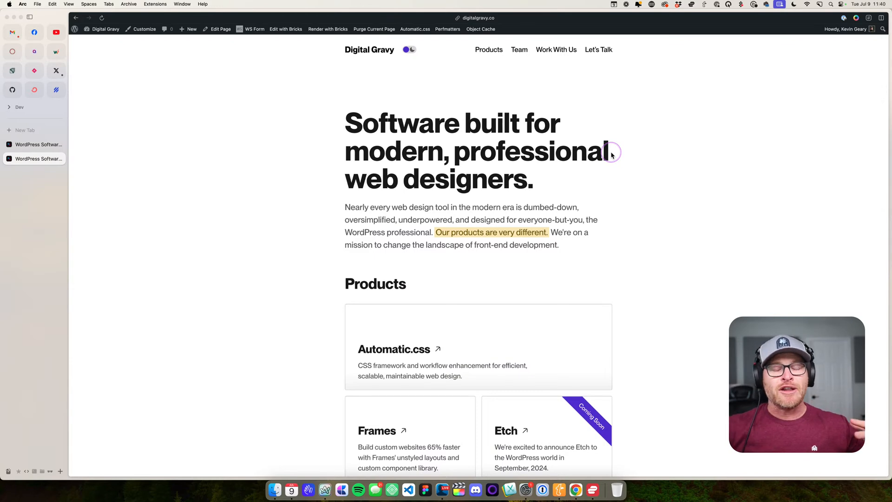
pyautogui.moveTo(341, 108); pyautogui.dragTo(565, 242)
pyautogui.click(624, 263)
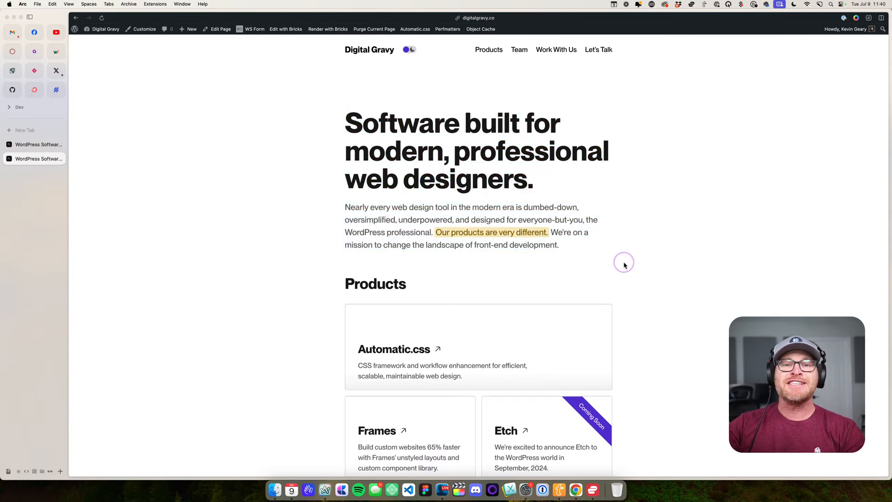
pyautogui.scroll(-3, 625, 262)
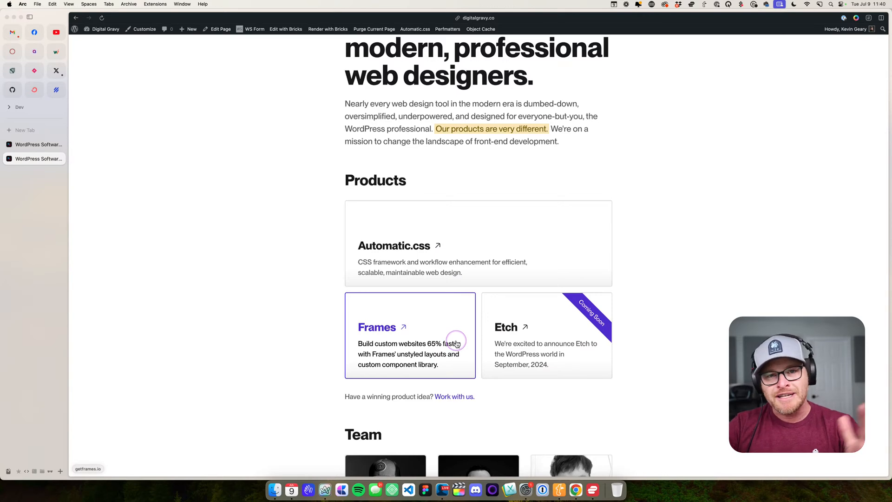
pyautogui.scroll(-5, 309, 255)
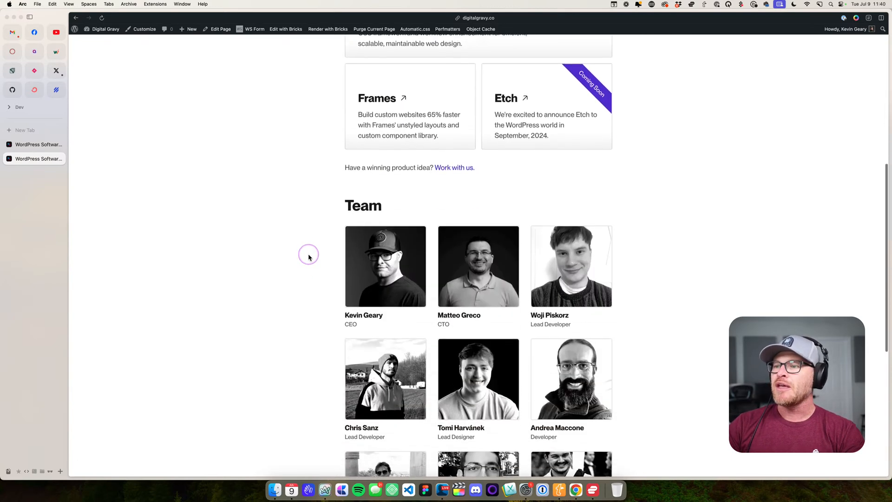
pyautogui.scroll(-3, 309, 256)
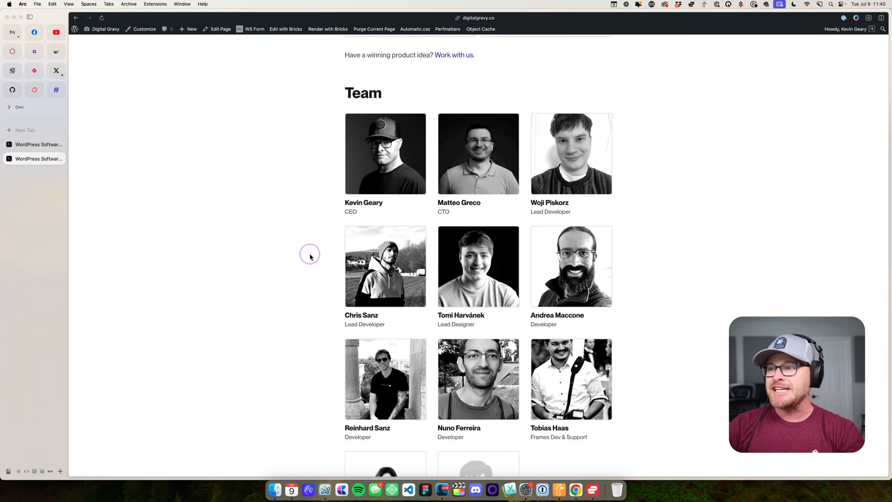
pyautogui.scroll(-3, 309, 256)
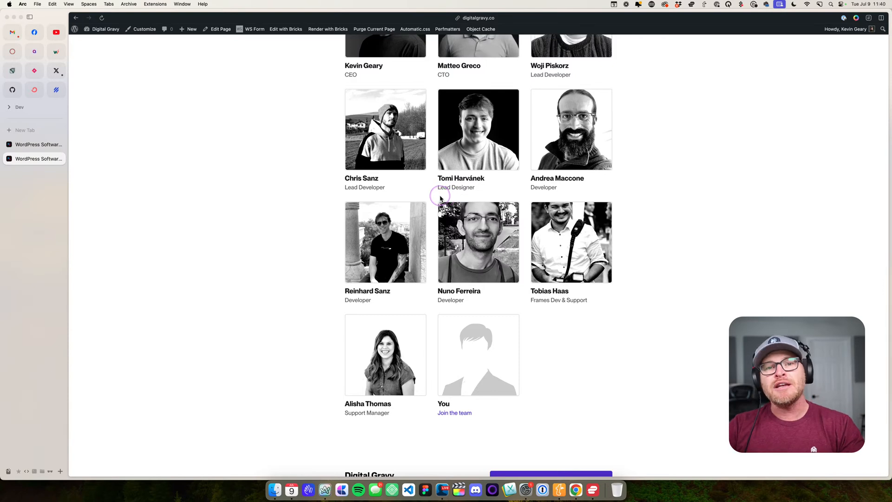
pyautogui.scroll(-2, 294, 190)
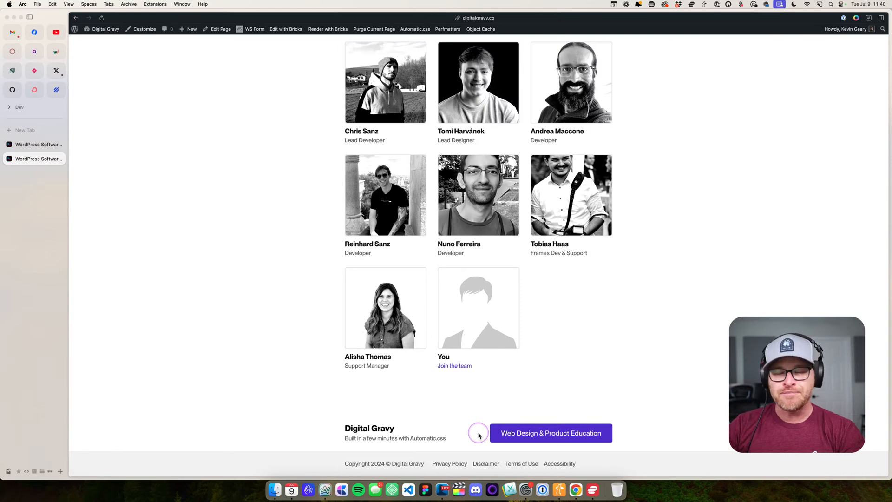
pyautogui.scroll(15, 478, 435)
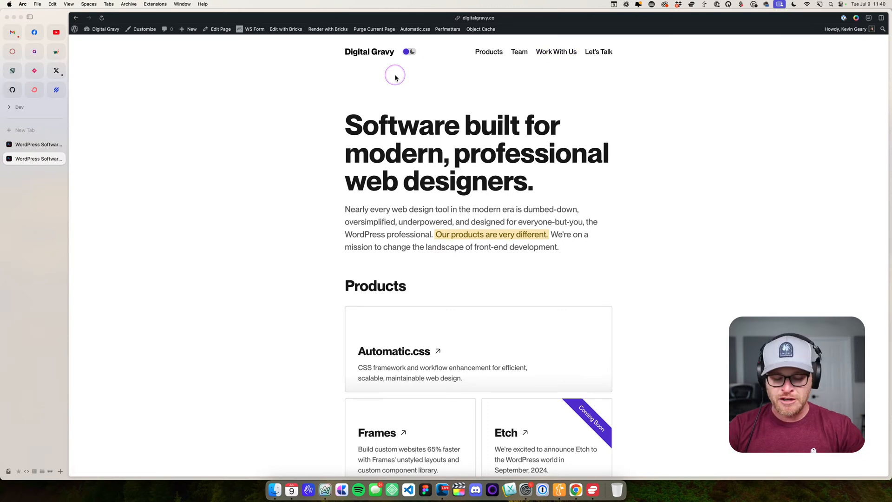
# - Preview the homepage in responsive device mode at a mobile width and open and close its mobile menu
pyautogui.press('super+alt+i')
pyautogui.press('super+shift+m')
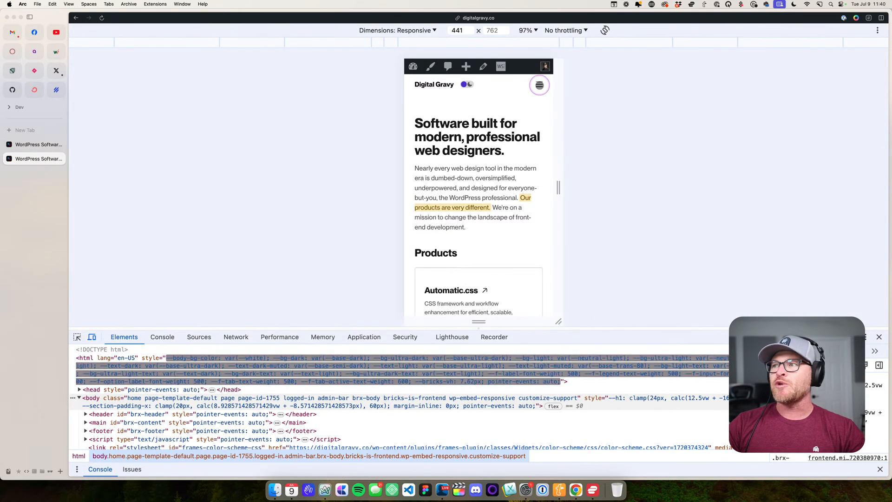
pyautogui.click(538, 85)
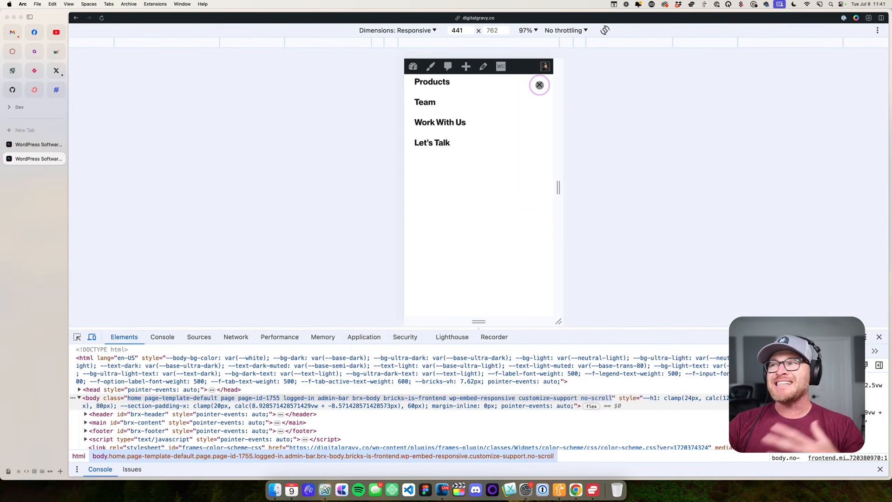
pyautogui.click(539, 85)
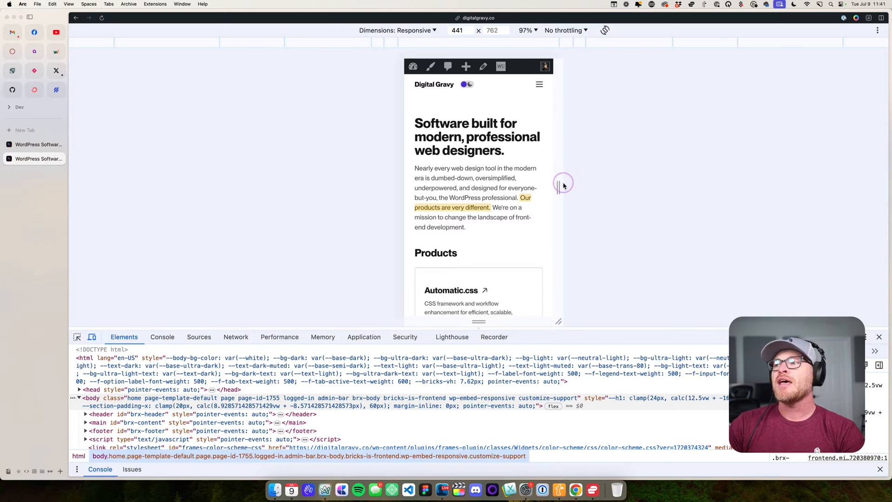
# - Widen the responsive preview to 975 px, try the dark color scheme, close the developer tools and restore the light scheme
pyautogui.moveTo(558, 187); pyautogui.dragTo(649, 186)
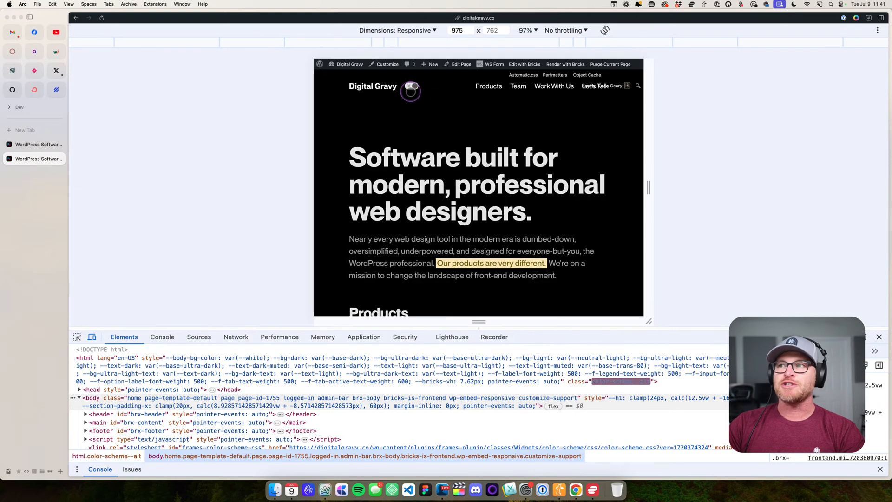
pyautogui.click(876, 336)
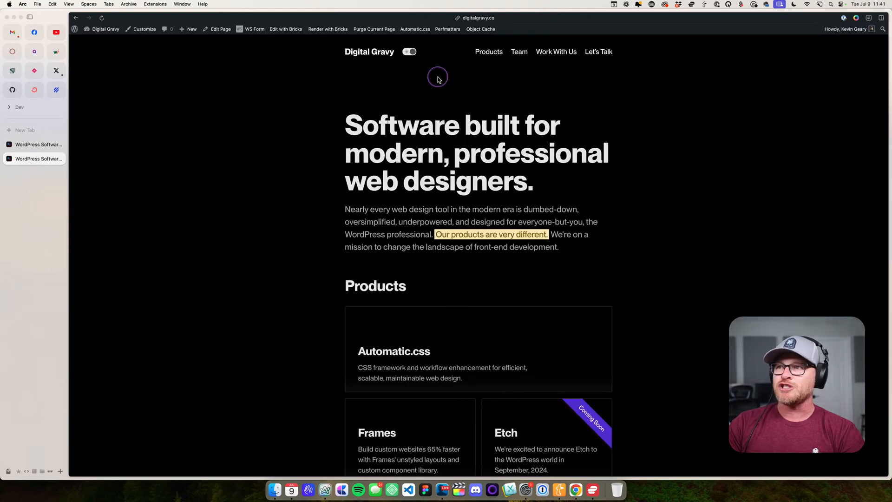
pyautogui.click(409, 52)
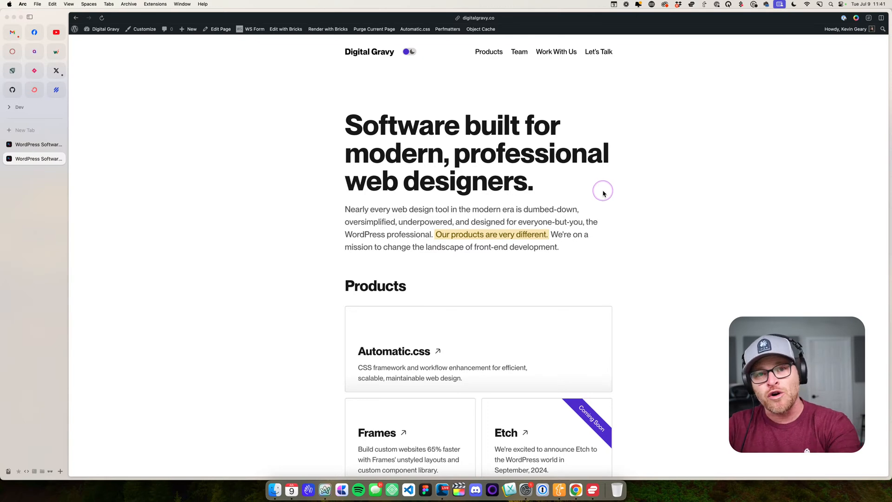
# - Visit the Work With Us and Let's Talk pages and return to the homepage
pyautogui.scroll(-15, 390, 102)
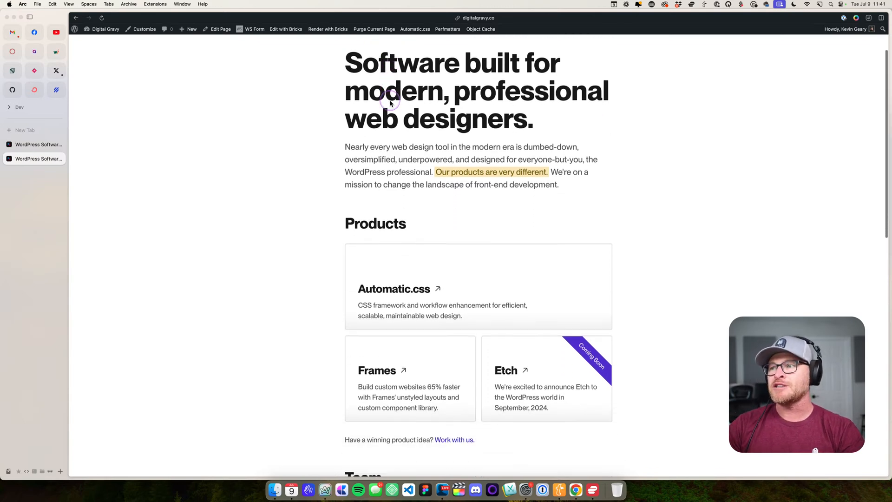
pyautogui.scroll(15, 390, 102)
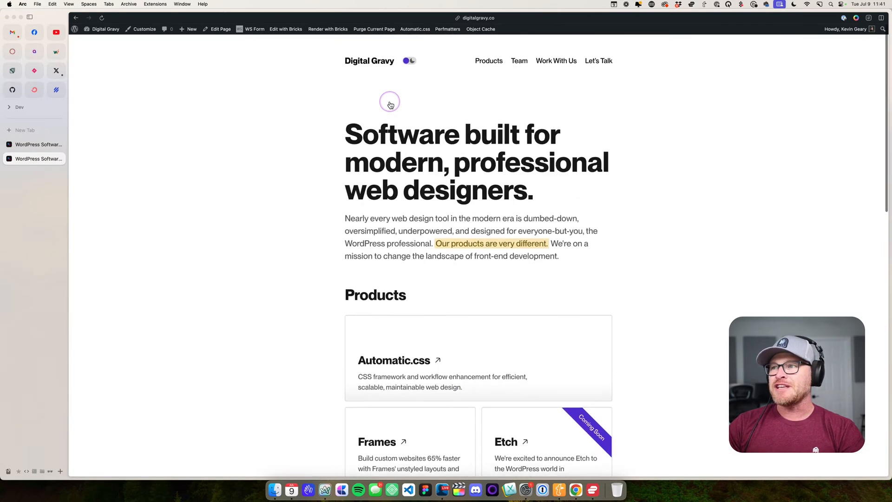
pyautogui.click(549, 50)
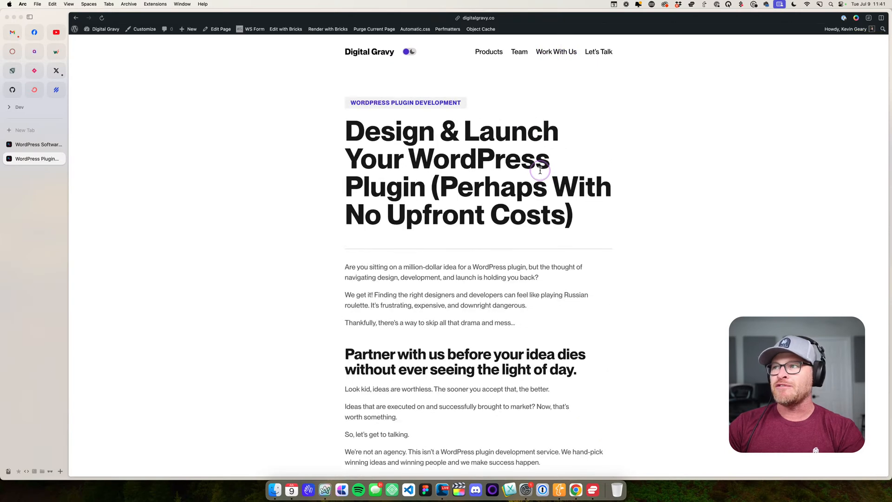
pyautogui.click(599, 53)
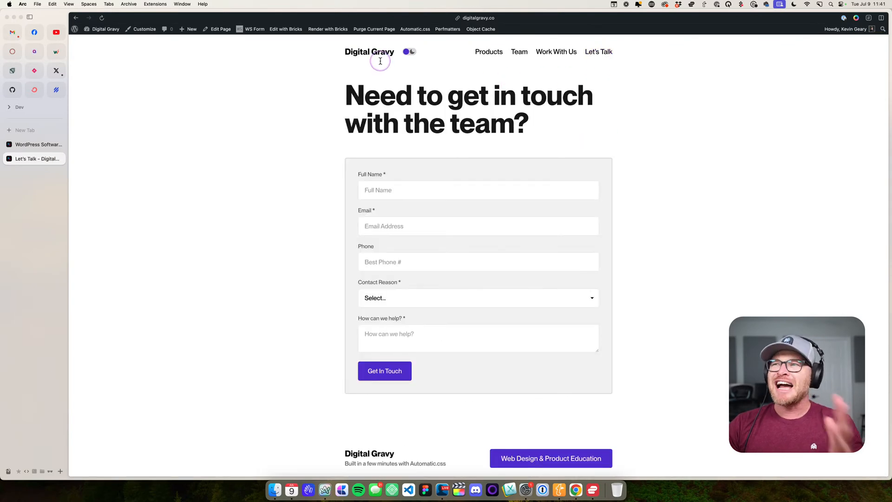
pyautogui.click(347, 50)
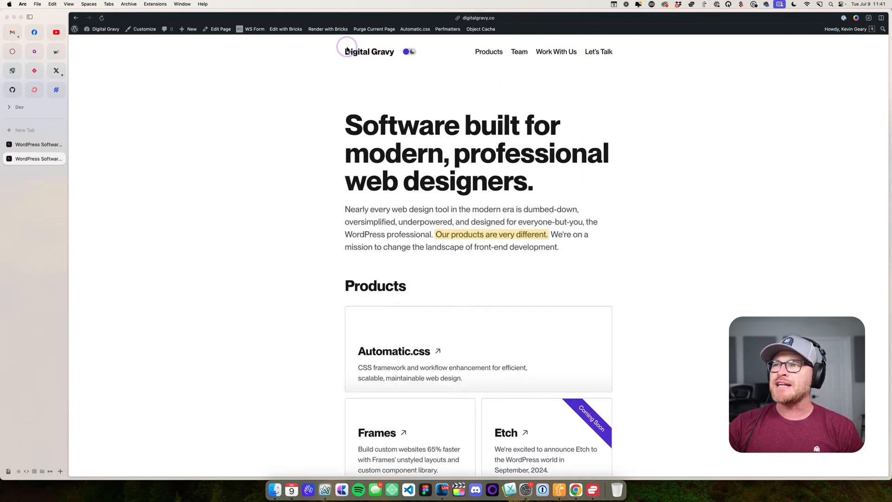
# - Try the header's Products and Team links to jump to those homepage sections
pyautogui.click(492, 52)
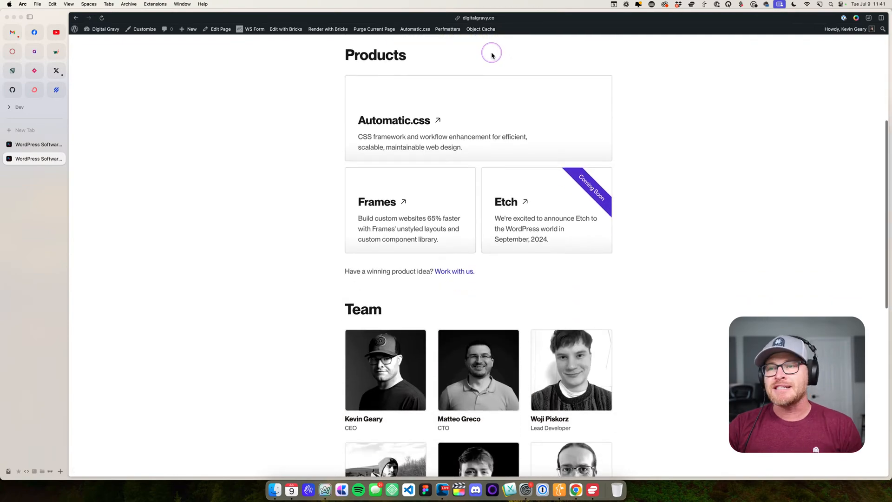
pyautogui.scroll(10, 491, 54)
pyautogui.click(522, 52)
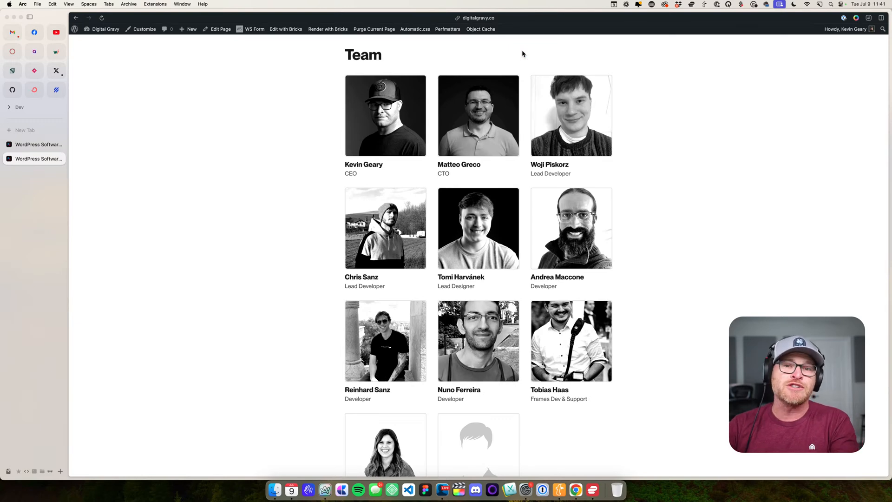
# - Review the Work With Us page, the Let's Talk contact page, and the application form at the end of Work With Us
pyautogui.scroll(10, 354, 120)
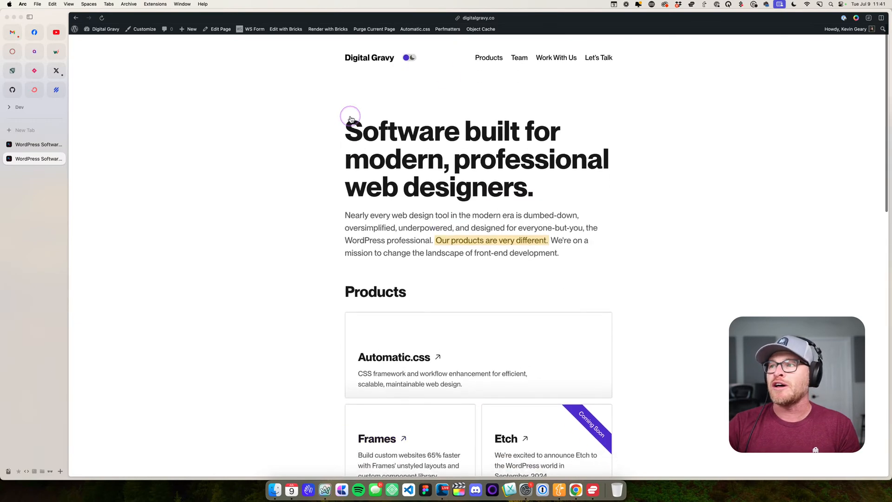
pyautogui.click(554, 53)
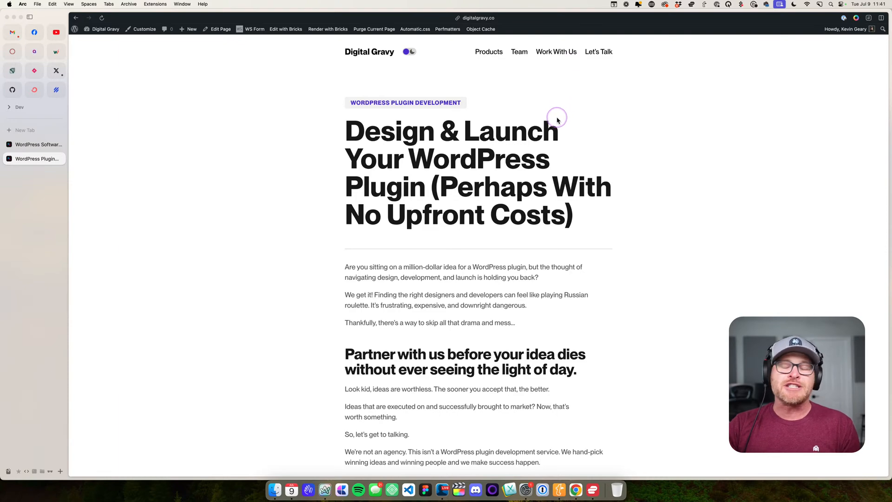
pyautogui.scroll(-7, 572, 130)
pyautogui.scroll(7, 571, 135)
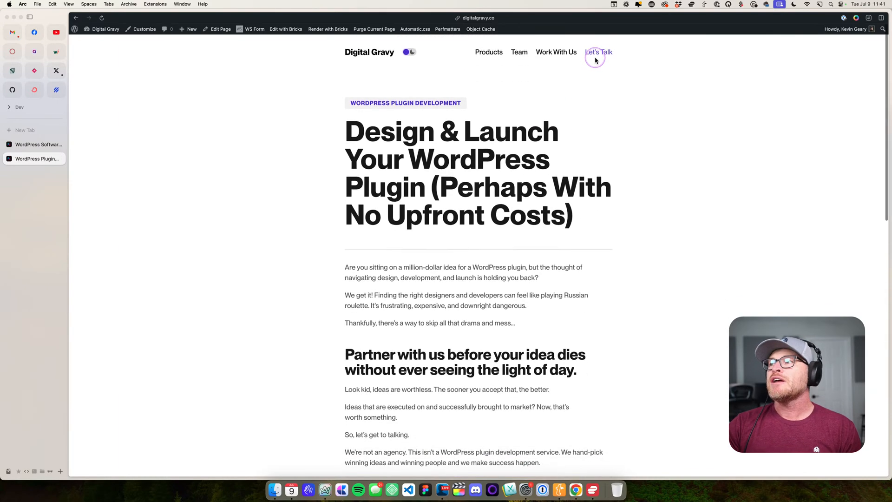
pyautogui.click(598, 52)
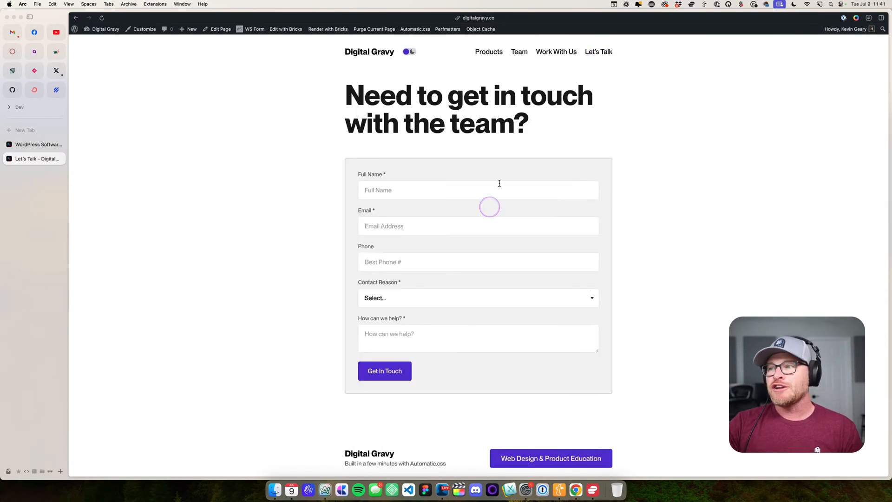
pyautogui.click(564, 52)
pyautogui.scroll(-7, 555, 327)
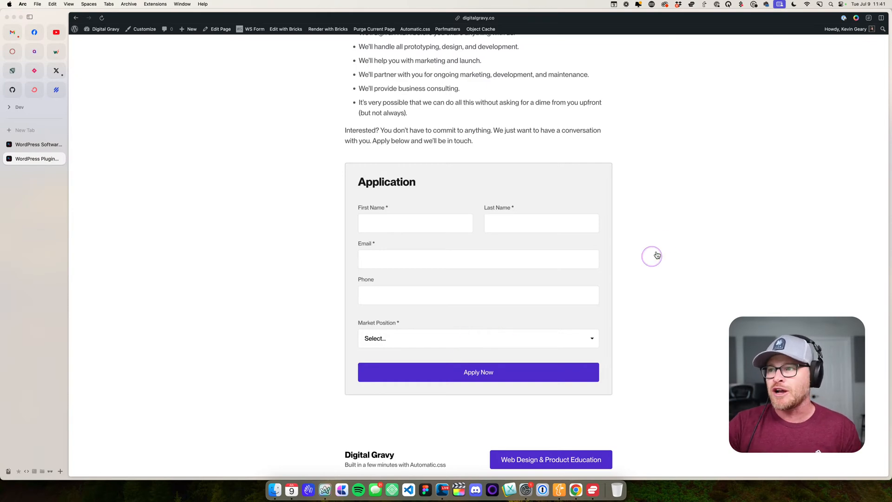
pyautogui.scroll(20, 508, 215)
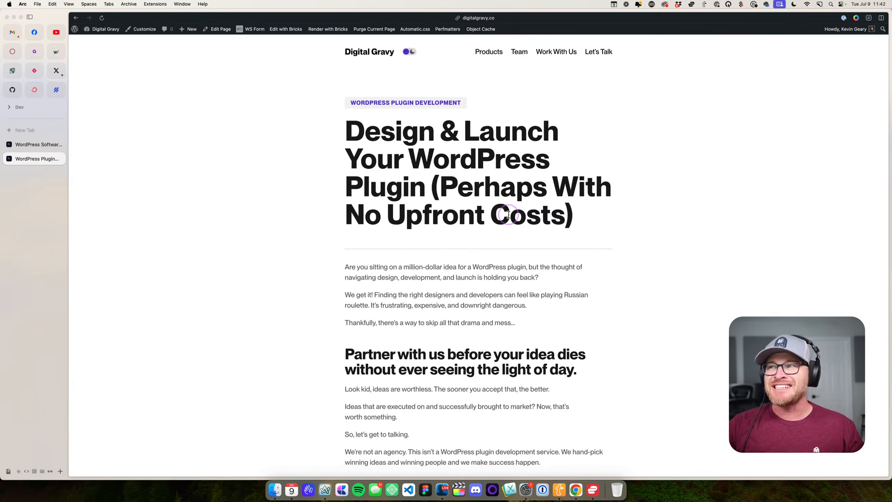
pyautogui.click(485, 21)
pyautogui.press('Right')
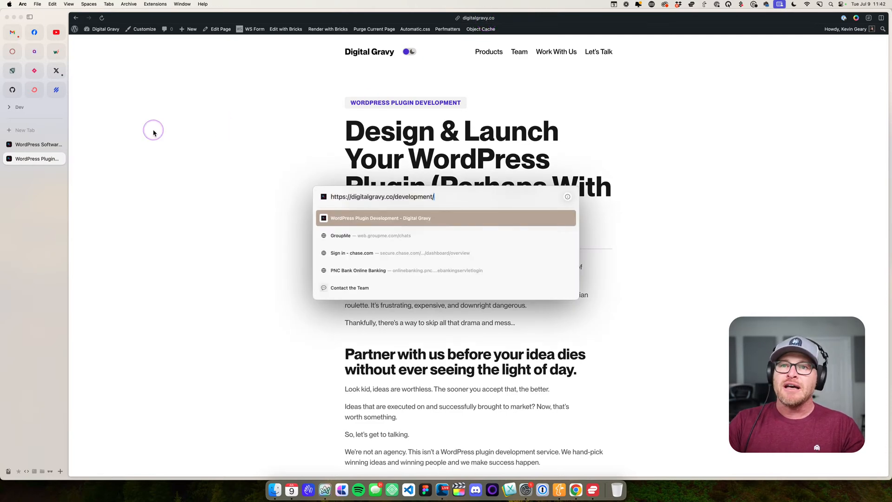
pyautogui.press('Escape')
# - Open the list of all posts from the WordPress dashboard and view the published ACSS 3.0 post from start to end
pyautogui.click(109, 42)
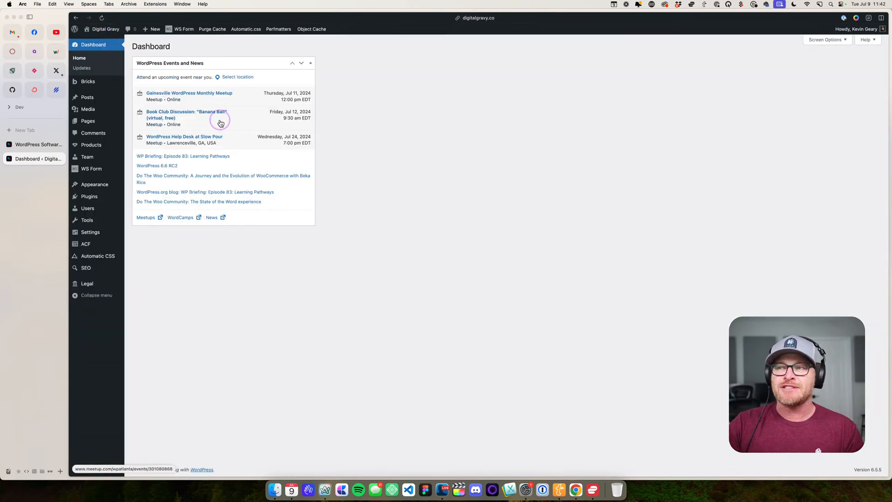
pyautogui.moveTo(103, 103)
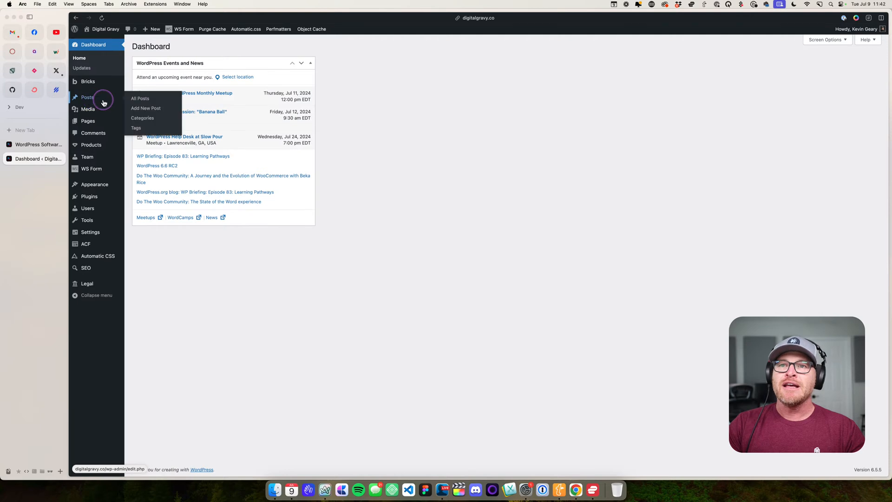
pyautogui.click(140, 99)
pyautogui.click(205, 108)
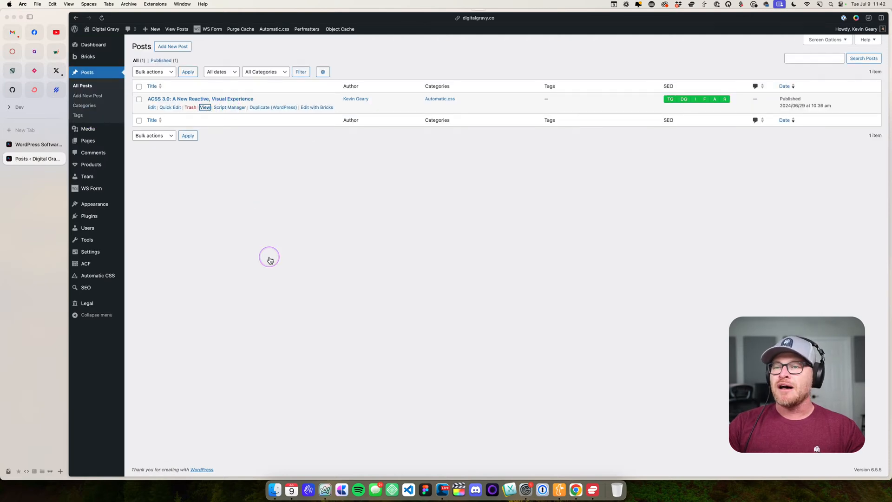
pyautogui.scroll(-15, 414, 188)
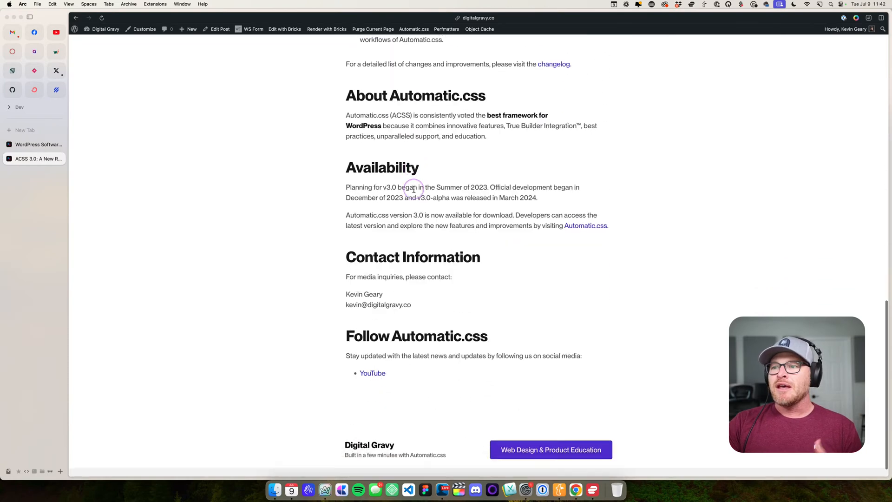
pyautogui.scroll(15, 410, 189)
pyautogui.scroll(3, 410, 193)
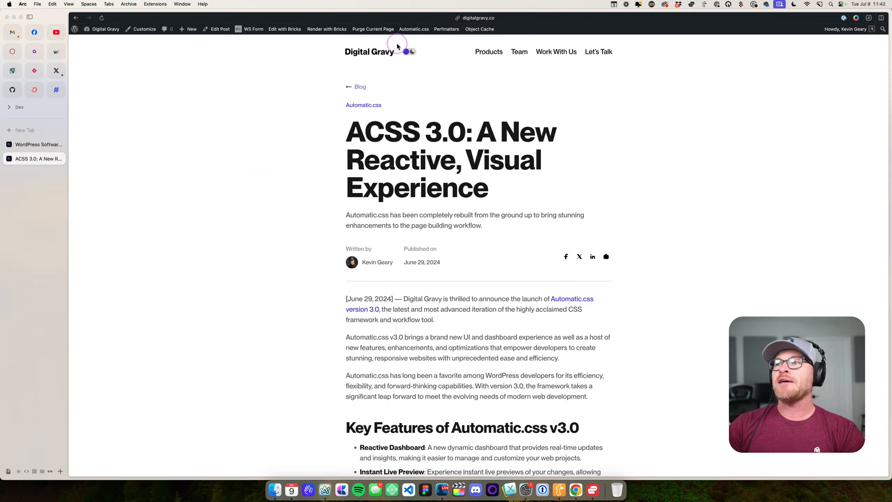
# - Return to the Digital Gravy homepage and open it for editing with Bricks
pyautogui.click(374, 54)
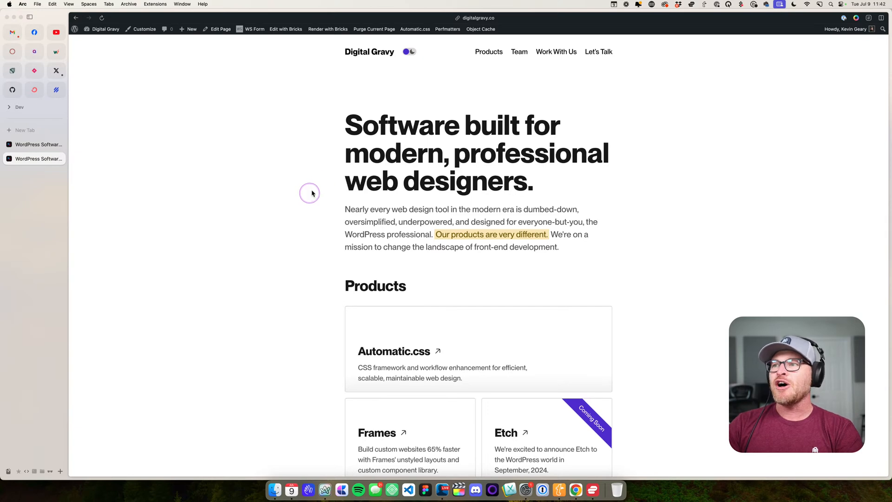
pyautogui.moveTo(294, 34)
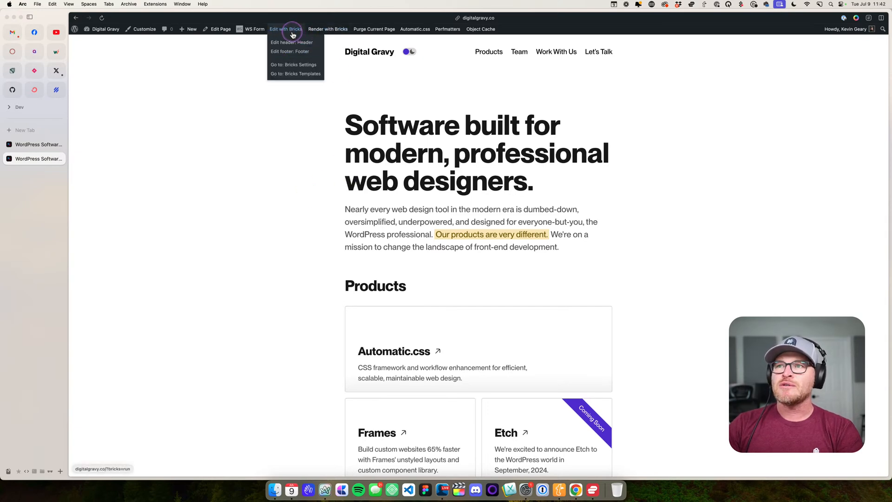
pyautogui.click(293, 35)
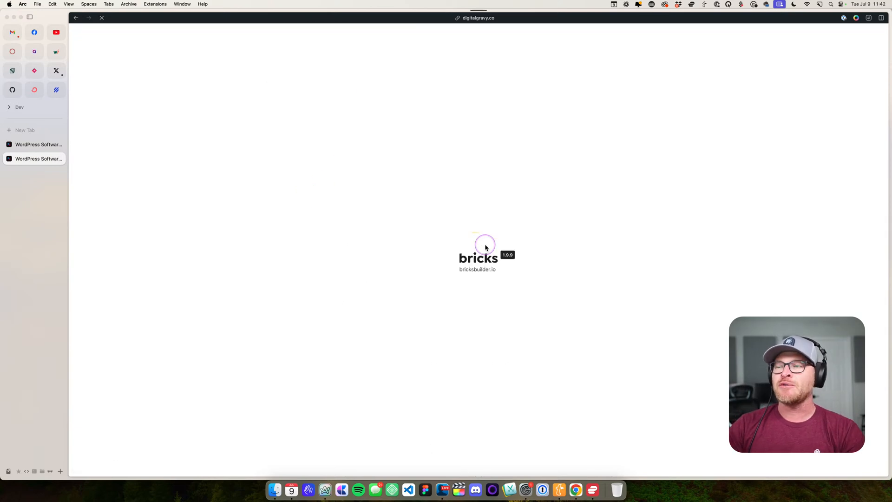
# - Select the hero, Products and Team sections in turn to examine how the homepage is divided into sections
pyautogui.scroll(-3, 446, 225)
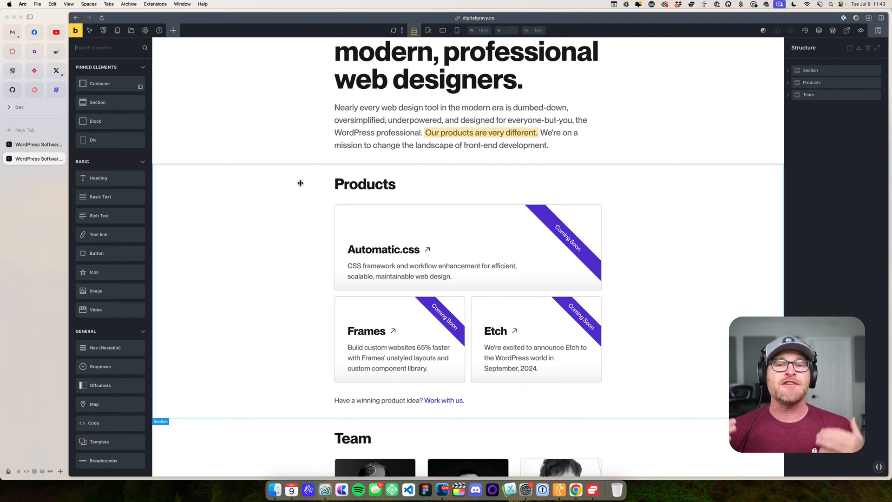
pyautogui.click(253, 119)
pyautogui.scroll(3, 255, 144)
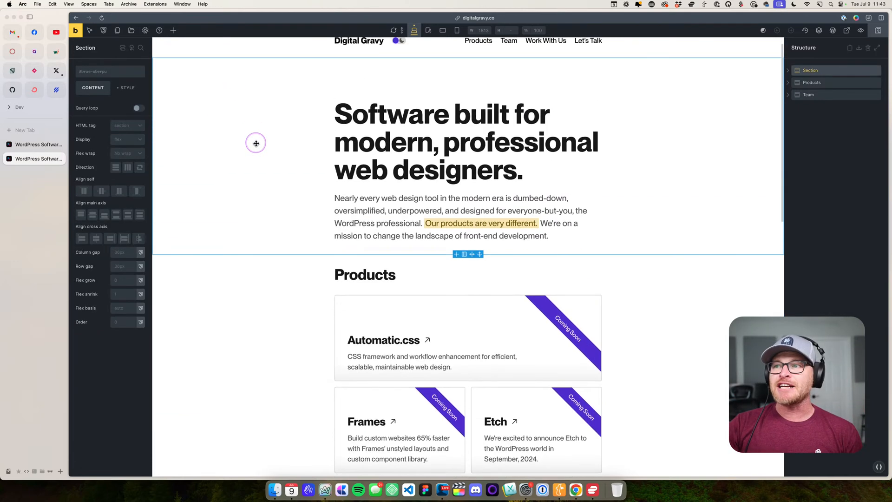
pyautogui.click(252, 146)
pyautogui.scroll(-5, 251, 149)
pyautogui.click(252, 281)
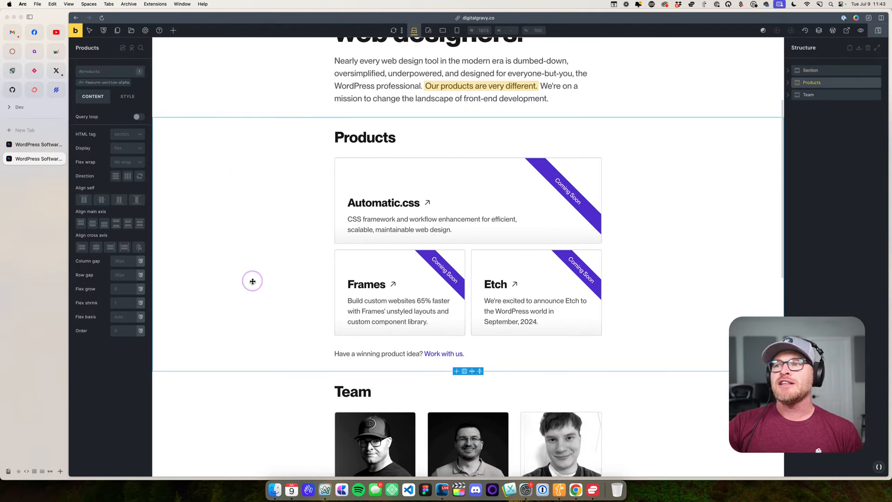
pyautogui.scroll(-10, 252, 281)
pyautogui.click(252, 281)
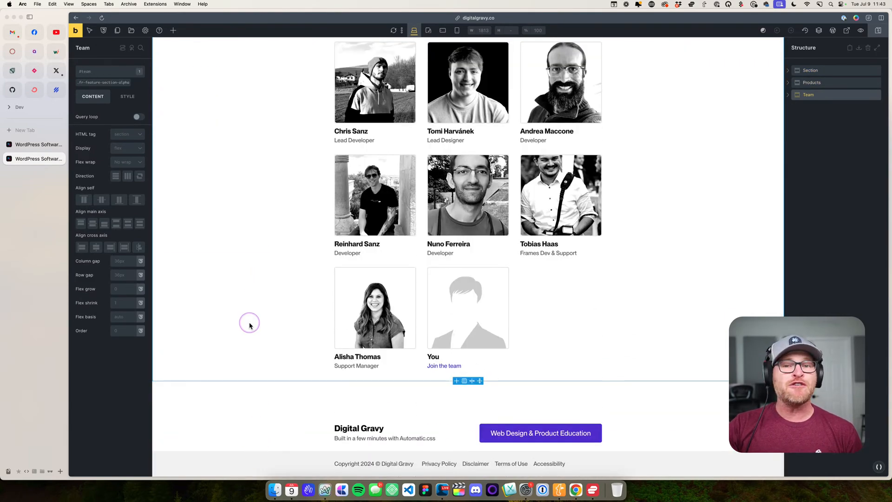
pyautogui.scroll(15, 249, 323)
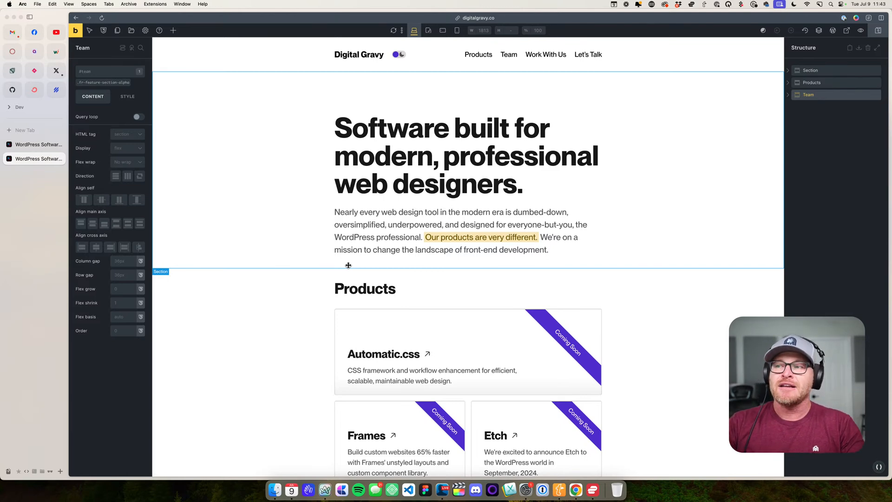
# - In Automatic.css section spacing, set the desktop base spacing multiplier to 3 and compare the gaps between the homepage sections
pyautogui.click(878, 468)
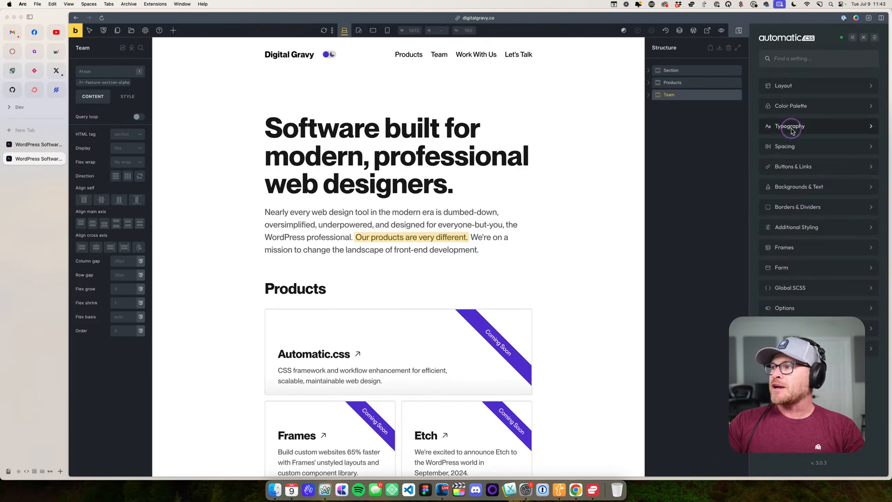
pyautogui.click(783, 145)
pyautogui.click(786, 104)
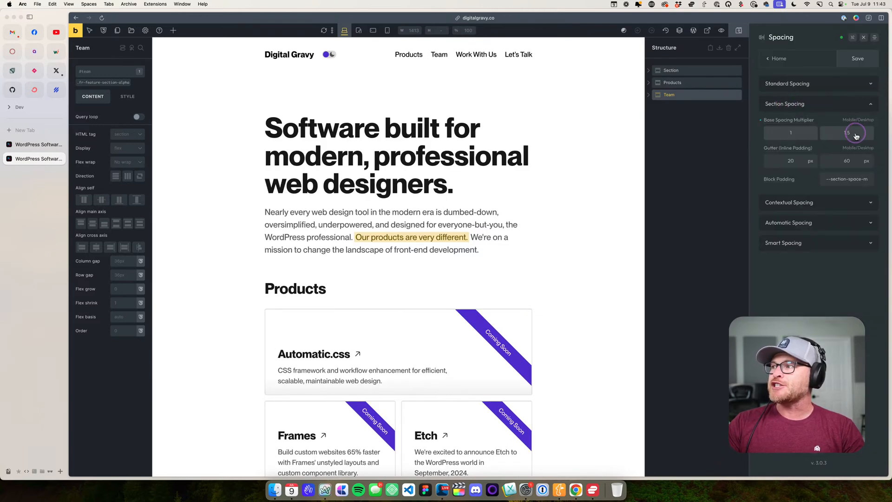
pyautogui.moveTo(856, 132); pyautogui.dragTo(817, 135)
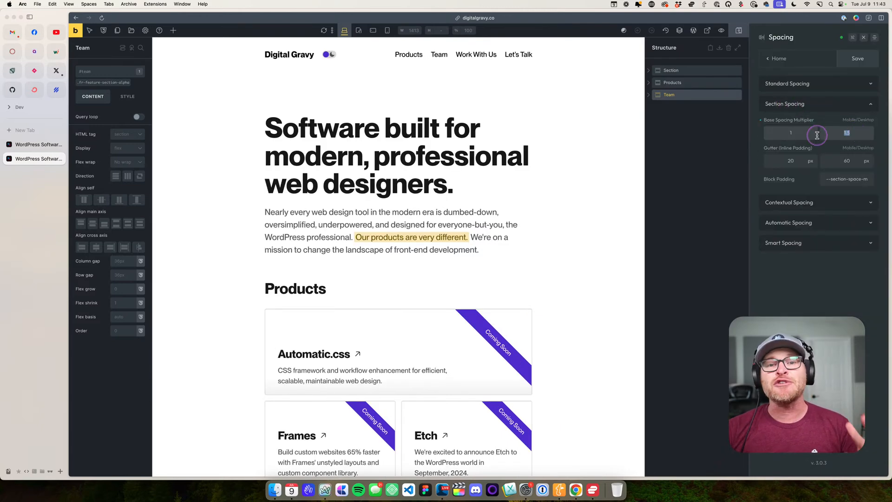
pyautogui.click(848, 133)
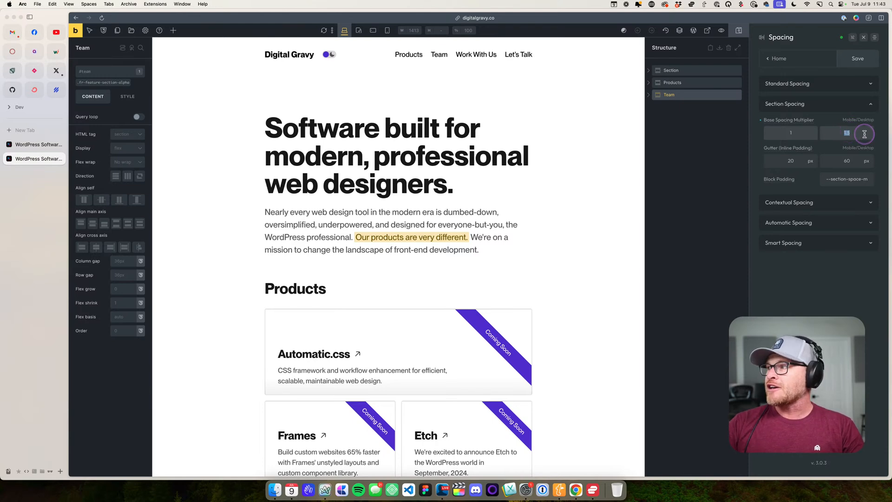
pyautogui.write('3')
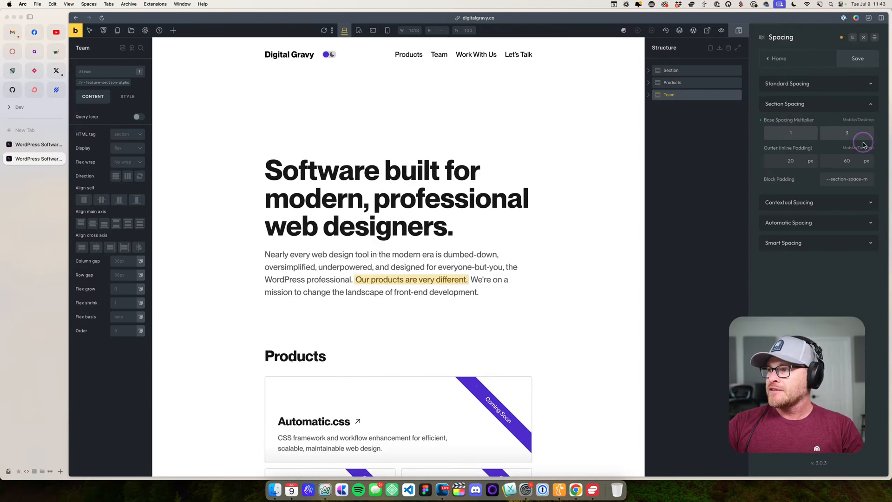
pyautogui.click(618, 121)
pyautogui.scroll(-6, 617, 122)
pyautogui.scroll(-8, 618, 122)
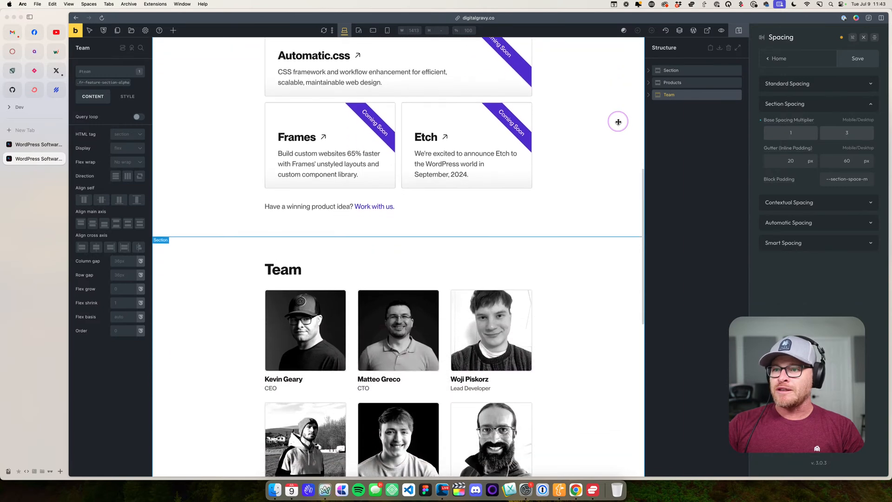
pyautogui.scroll(7, 618, 121)
pyautogui.scroll(2, 224, 103)
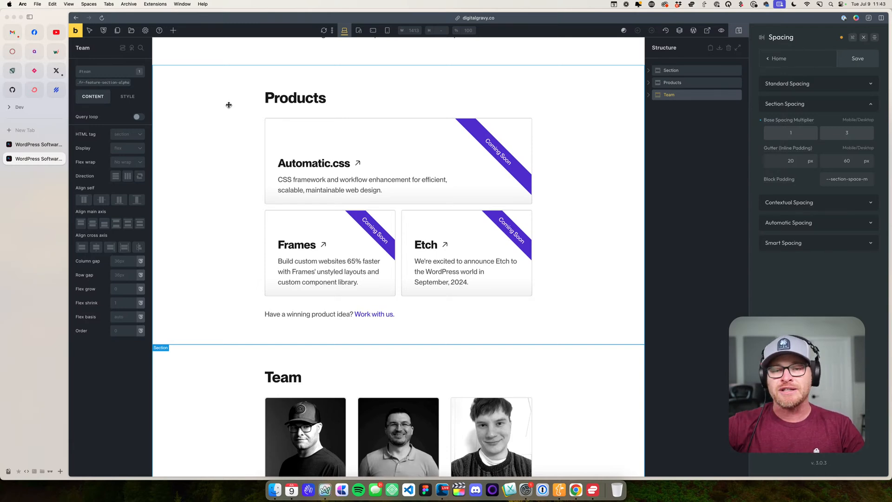
# - Restore the desktop section base spacing multiplier to 1.5 and close the Automatic.css settings
pyautogui.click(313, 107)
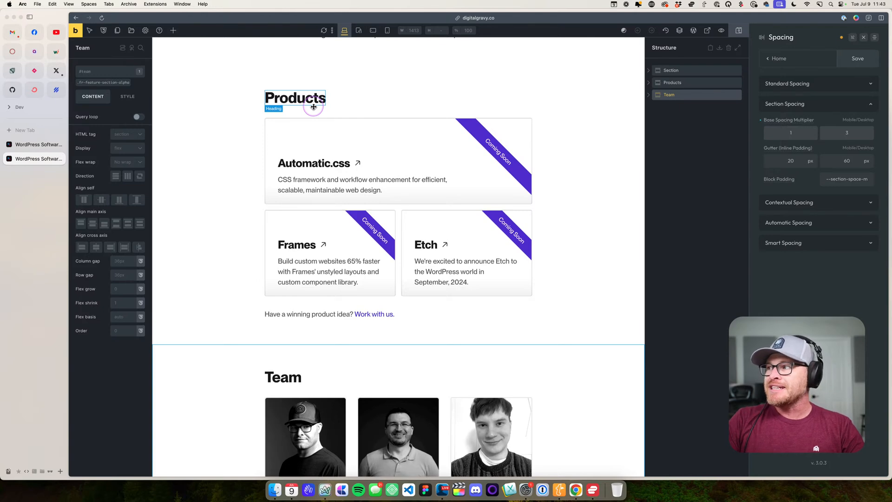
pyautogui.write('1.5')
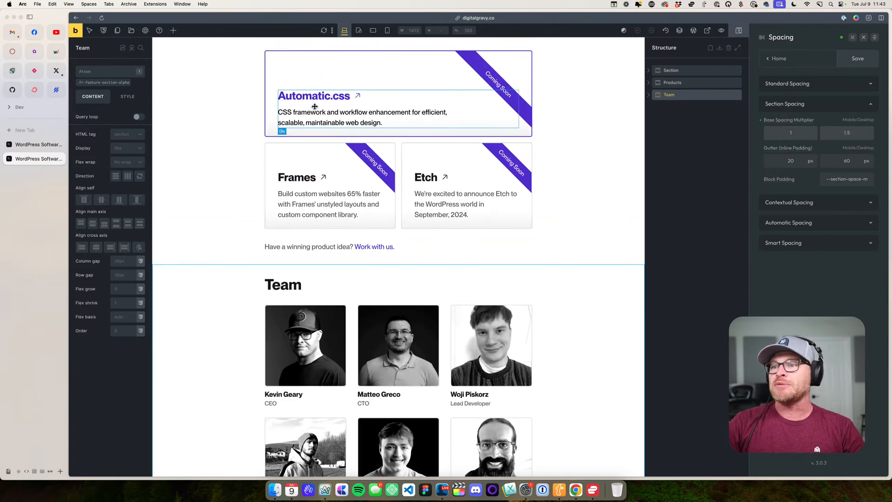
pyautogui.scroll(6, 260, 111)
pyautogui.click(807, 56)
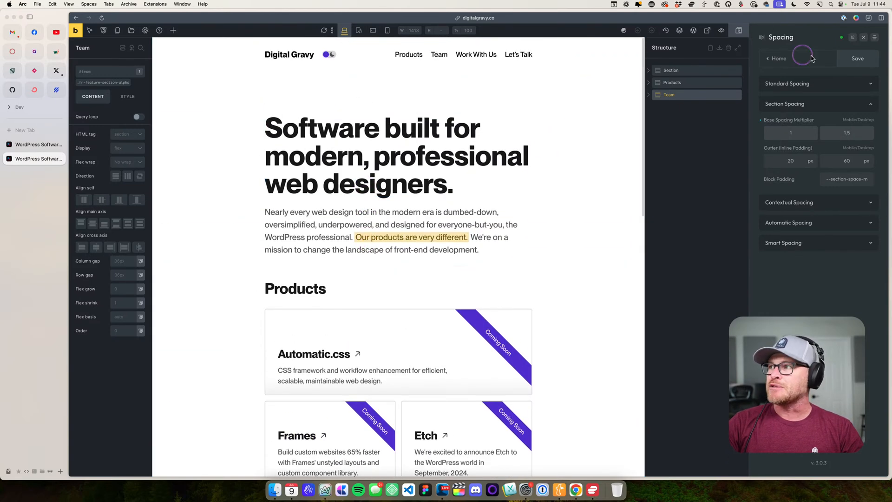
pyautogui.click(863, 37)
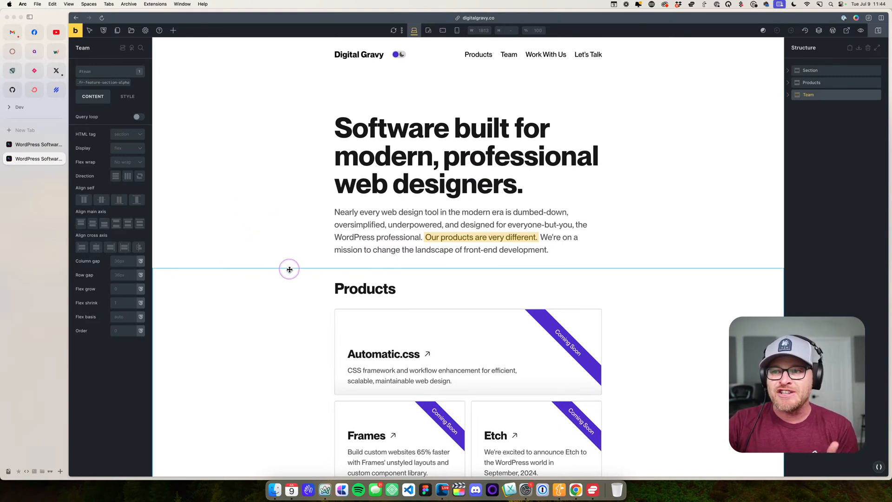
# - View the live homepage in a separate tab down to the Team section and open its Automatic.css settings there
pyautogui.click(213, 168)
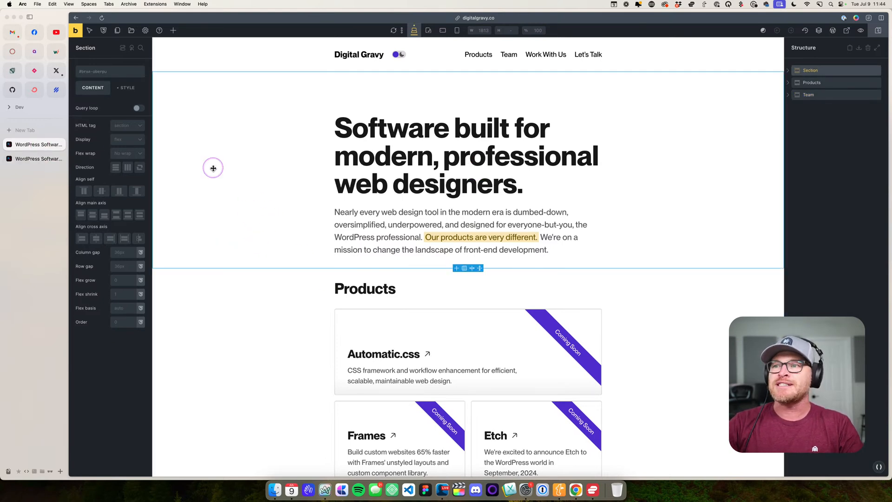
pyautogui.click(37, 160)
pyautogui.click(76, 31)
pyautogui.scroll(-1, 344, 156)
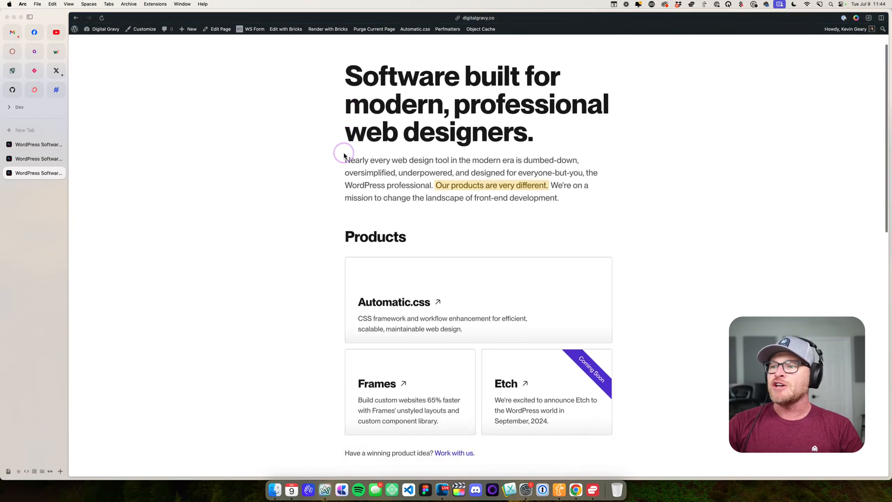
pyautogui.scroll(-6, 344, 156)
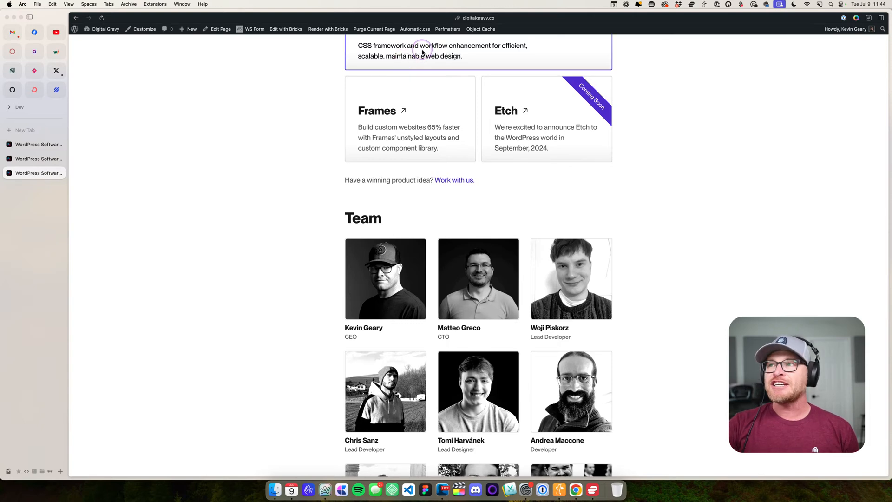
pyautogui.click(414, 29)
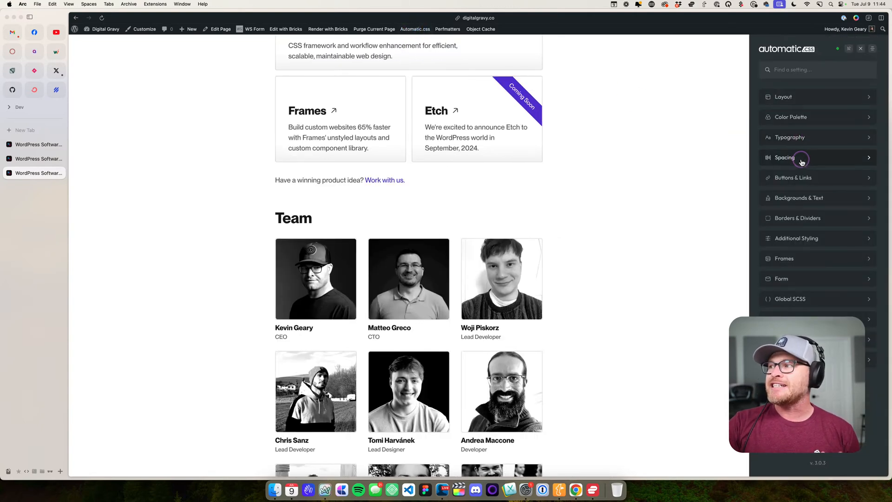
# - Examine the desktop base spacing multiplier under Section Spacing on the live homepage, then close the Automatic.css settings
pyautogui.click(856, 157)
pyautogui.click(845, 113)
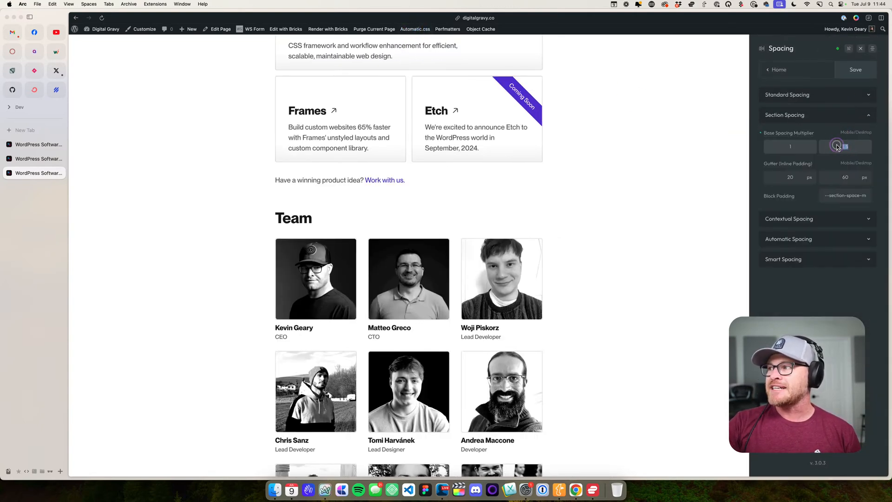
pyautogui.moveTo(855, 149); pyautogui.dragTo(824, 148)
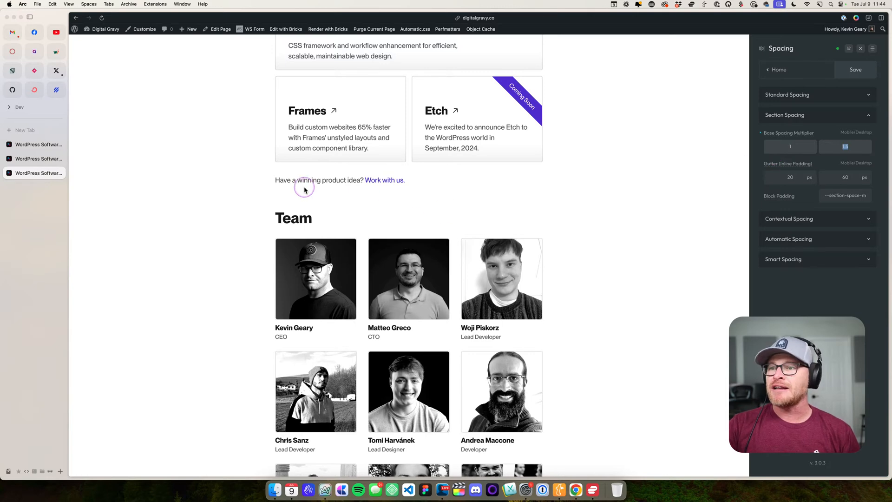
pyautogui.scroll(-2, 360, 185)
pyautogui.click(860, 49)
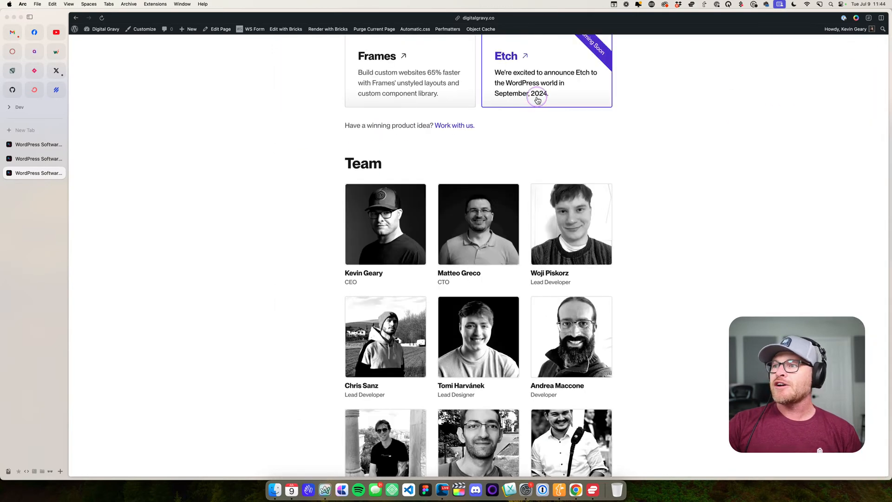
# - In the Bricks editor tab, assign a new hero class to the homepage's hero section and examine its top padding
pyautogui.click(27, 159)
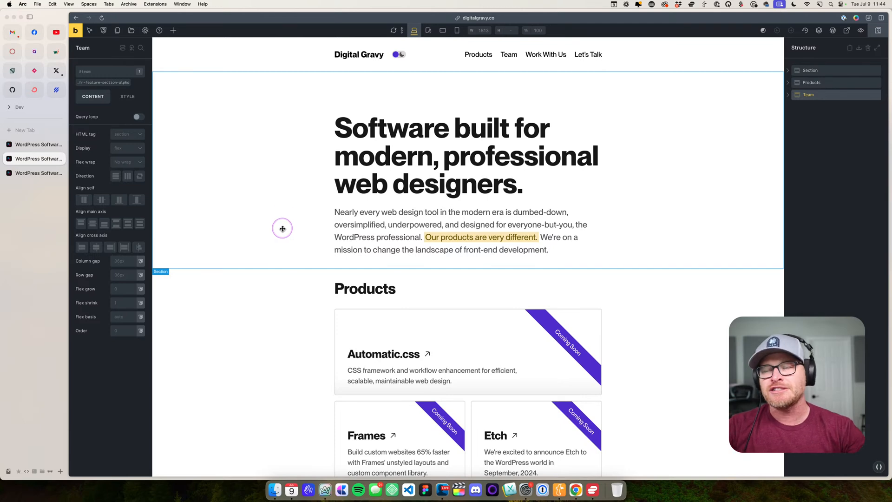
pyautogui.click(292, 194)
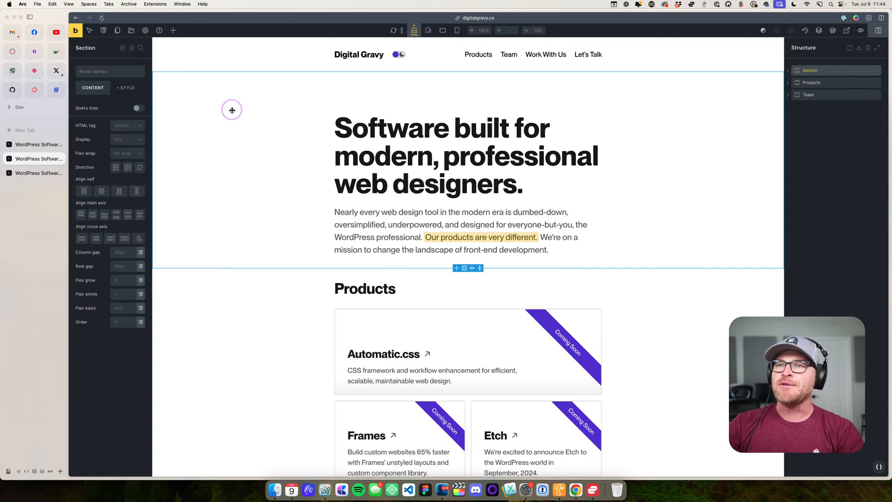
pyautogui.click(114, 78)
pyautogui.write('hero')
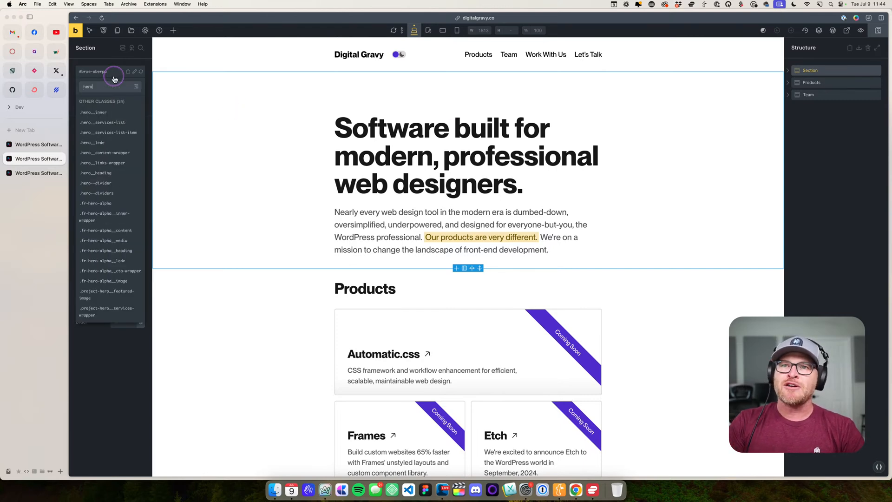
pyautogui.press('Return')
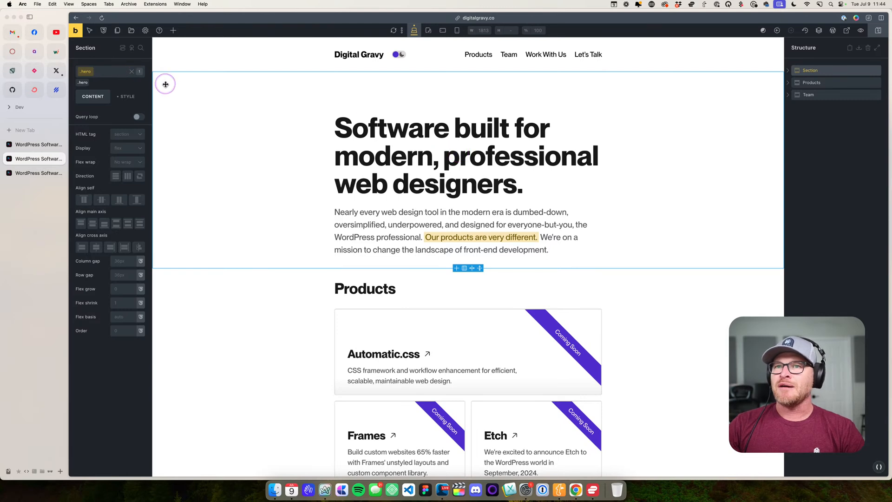
pyautogui.click(126, 97)
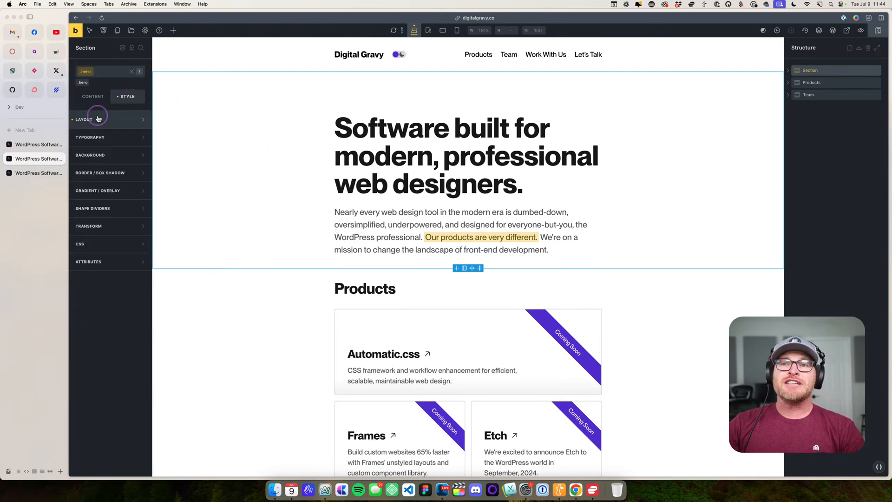
pyautogui.moveTo(93, 219); pyautogui.dragTo(131, 218)
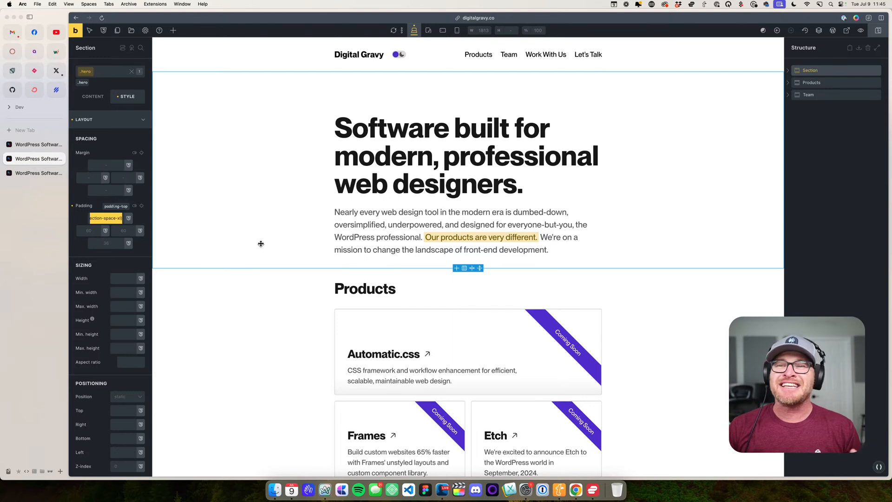
# - On the live site, review the Accessibility page linked in the footer and return to the homepage
pyautogui.click(53, 173)
pyautogui.click(313, 206)
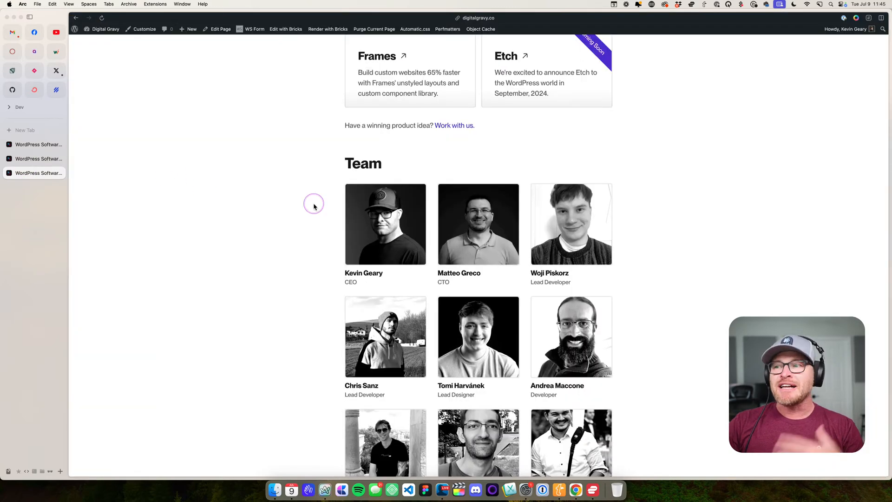
pyautogui.scroll(-10, 313, 206)
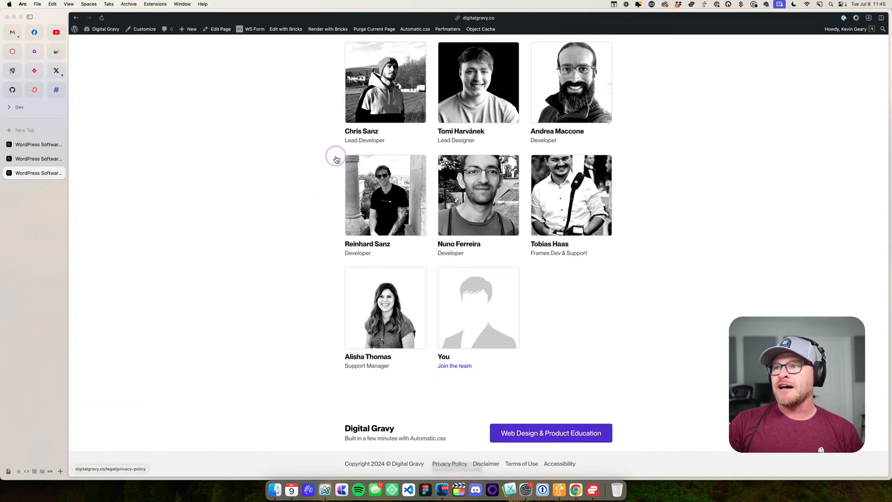
pyautogui.click(559, 464)
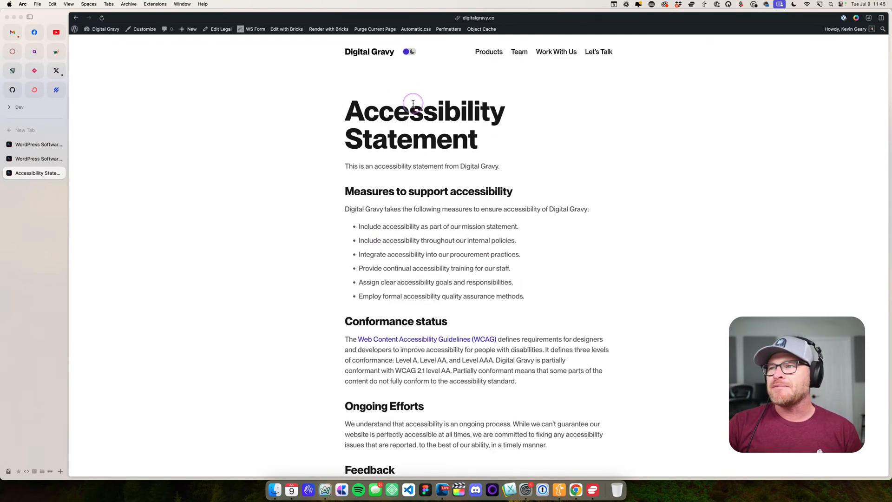
pyautogui.scroll(-10, 413, 109)
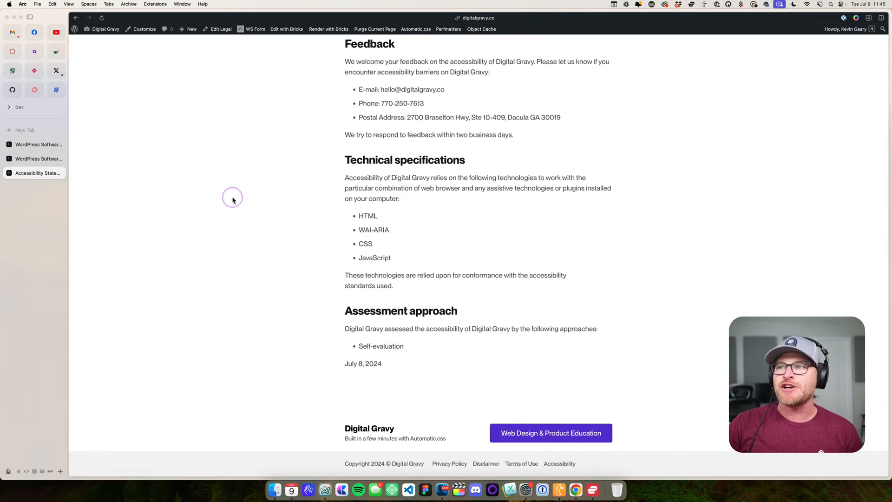
pyautogui.scroll(10, 231, 199)
pyautogui.click(360, 55)
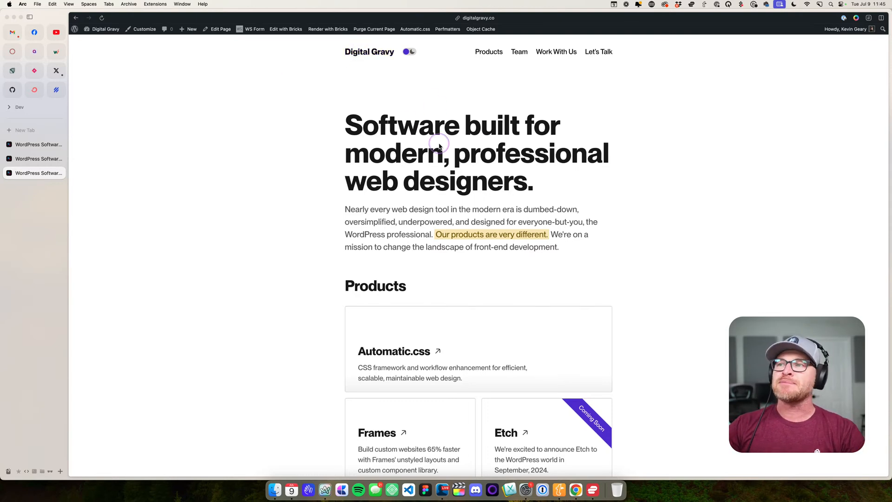
# - Examine the highlighted sentence "Our products are very different." in the live homepage's hero paragraph
pyautogui.click(436, 94)
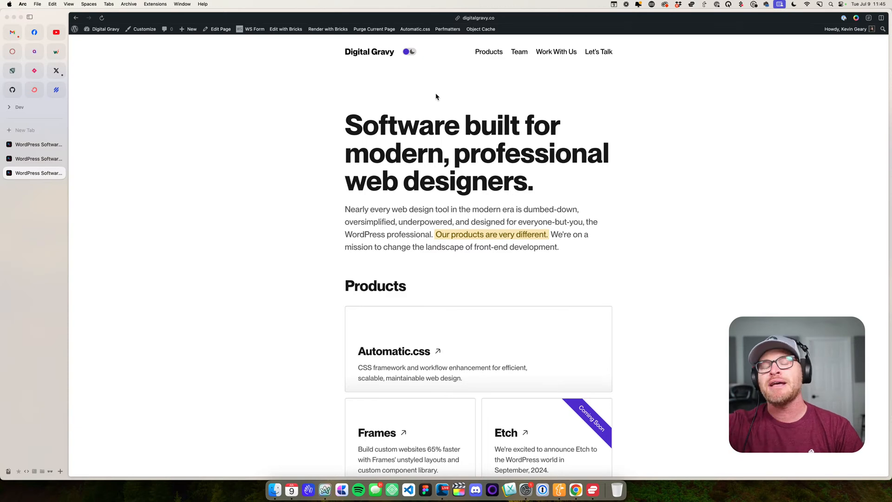
pyautogui.click(418, 91)
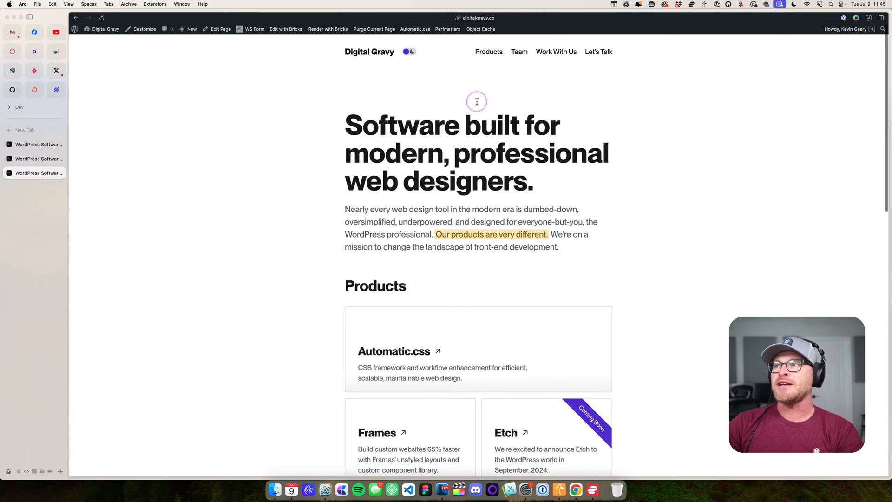
pyautogui.scroll(-3, 477, 144)
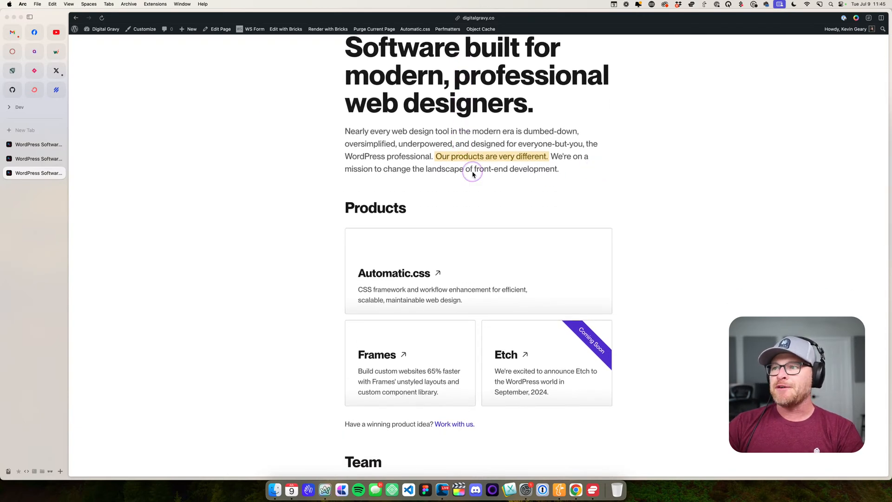
pyautogui.moveTo(435, 156); pyautogui.dragTo(552, 157)
pyautogui.click(571, 157)
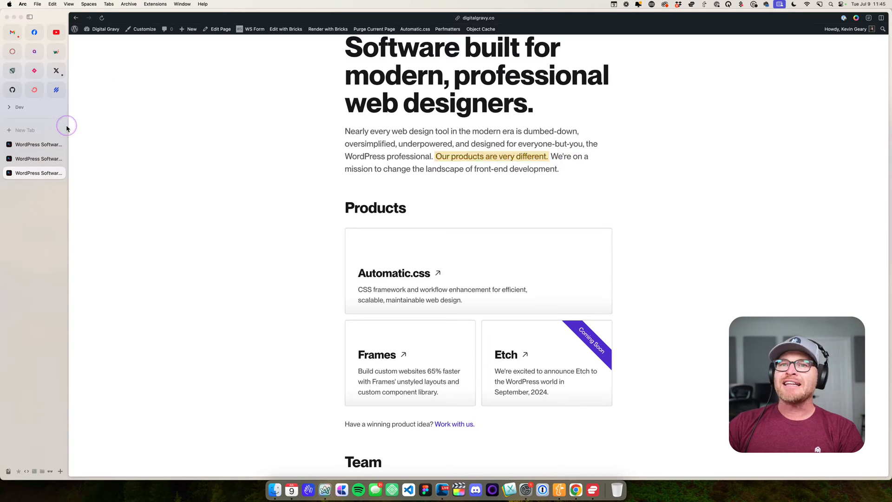
# - In the Bricks editor tab, open the content of the hero paragraph containing the highlighted sentence
pyautogui.click(37, 159)
pyautogui.click(520, 238)
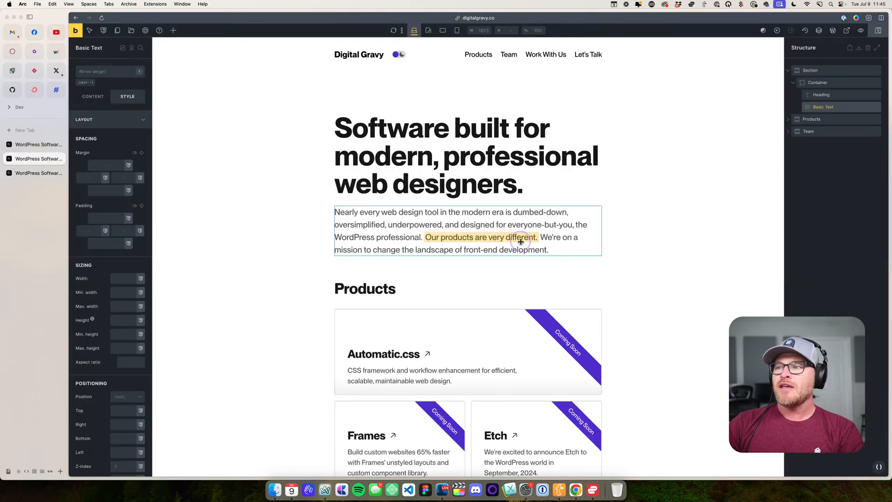
pyautogui.scroll(-5, 757, 111)
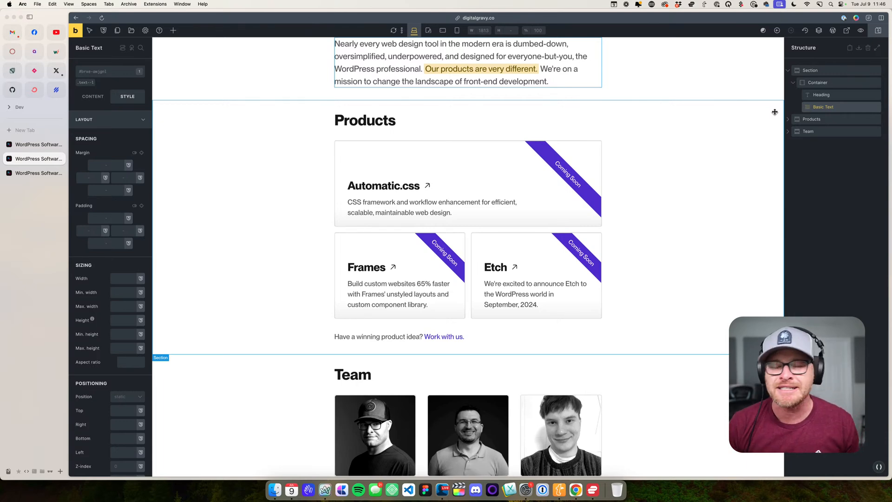
pyautogui.doubleClick(477, 44)
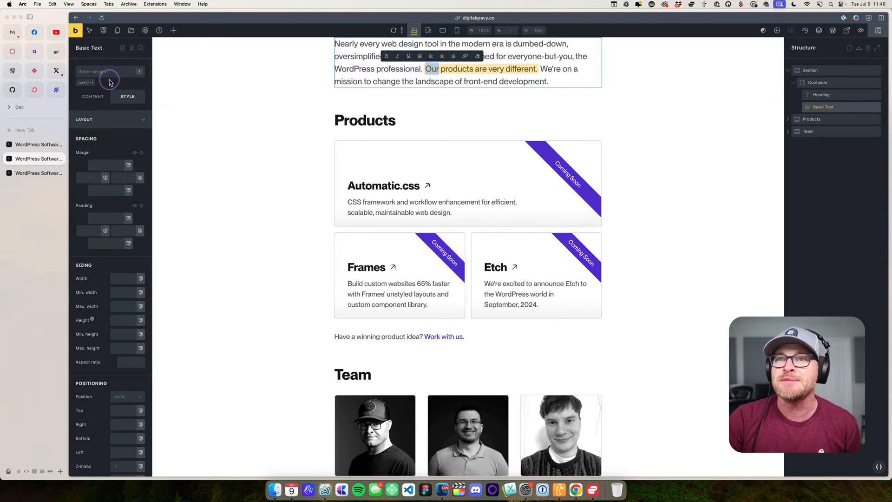
pyautogui.click(98, 95)
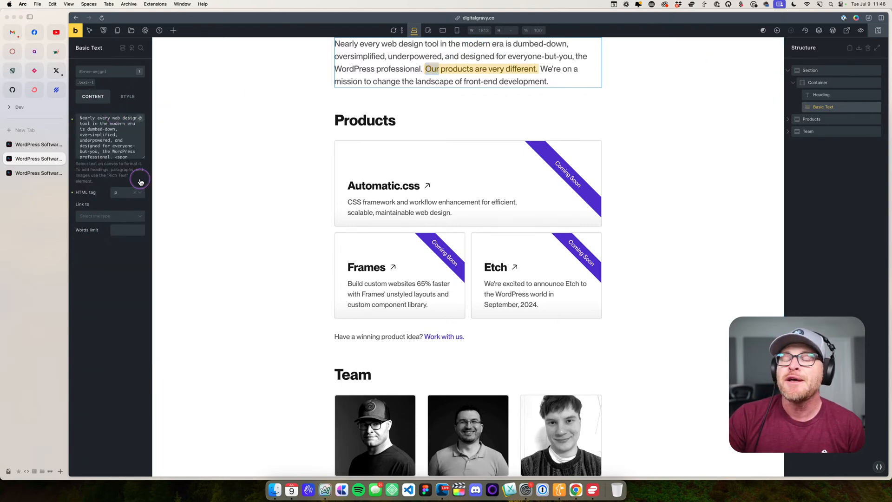
# - Examine the Warning color in the Automatic.css color palette
pyautogui.click(878, 466)
pyautogui.click(793, 59)
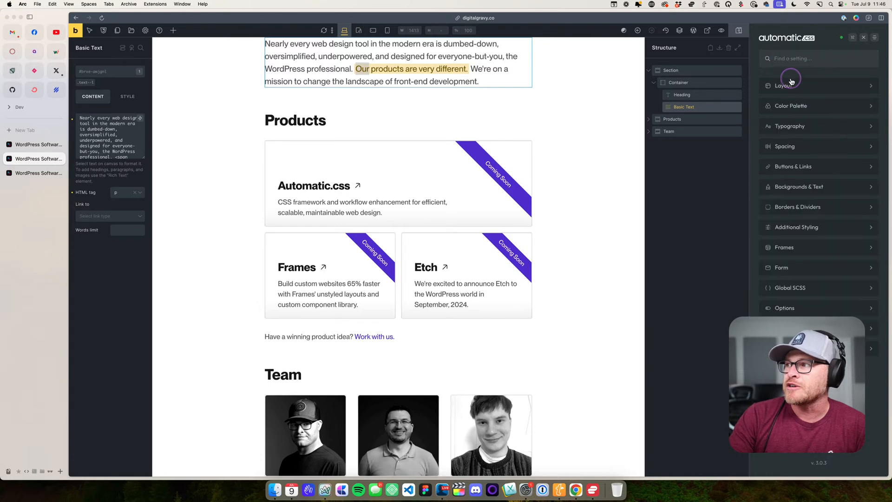
pyautogui.click(790, 106)
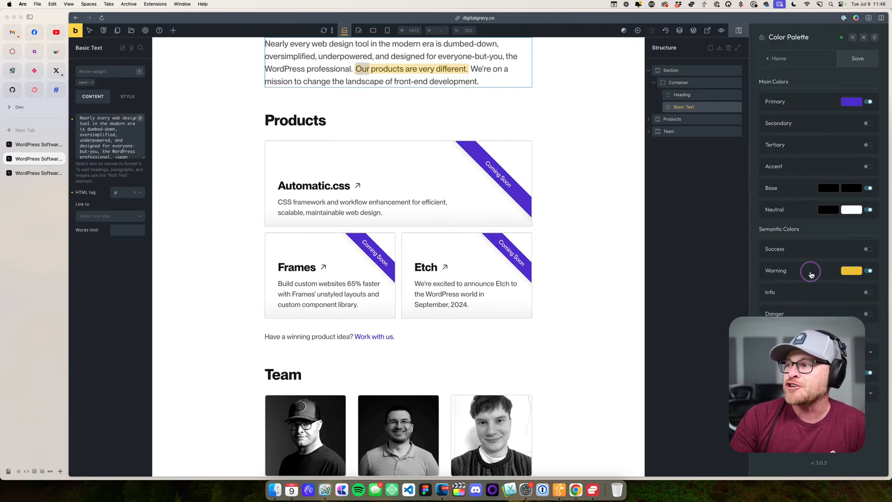
pyautogui.click(808, 272)
pyautogui.click(776, 271)
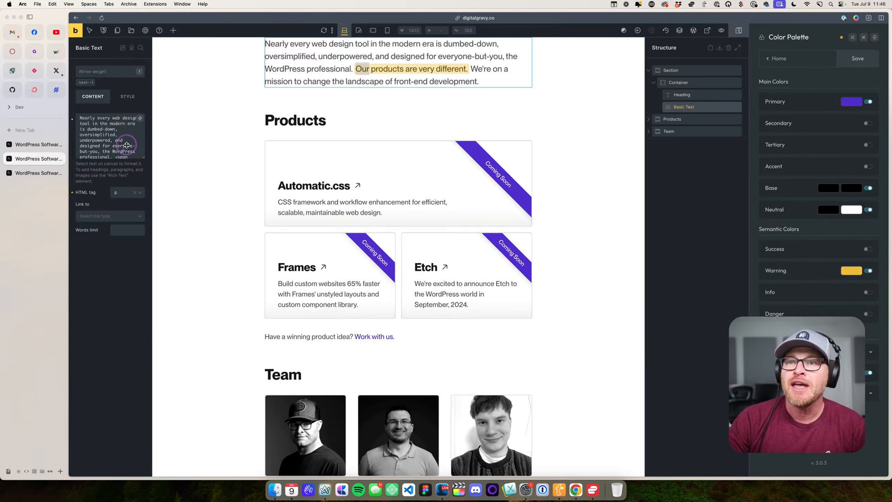
# - Enlarge the paragraph's content box to read its highlight span, and locate the matching .highlight rule in Global SCSS
pyautogui.moveTo(143, 157); pyautogui.dragTo(144, 191)
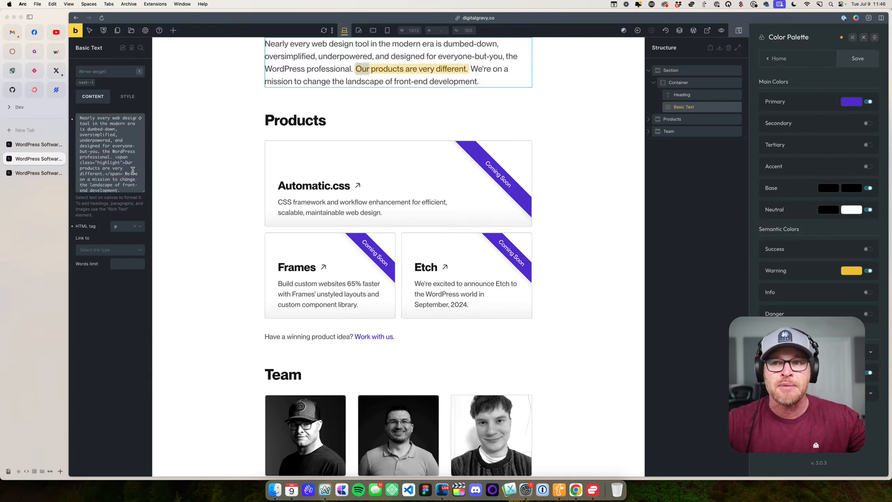
pyautogui.click(115, 167)
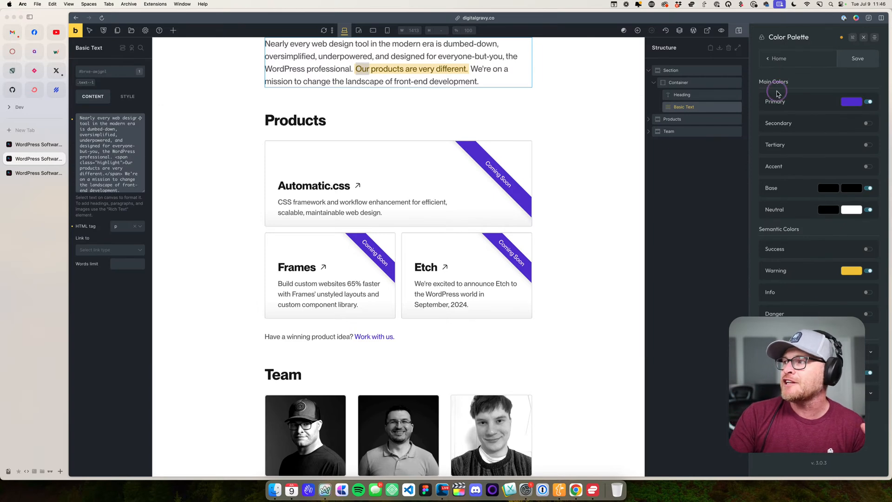
pyautogui.click(776, 58)
pyautogui.click(785, 285)
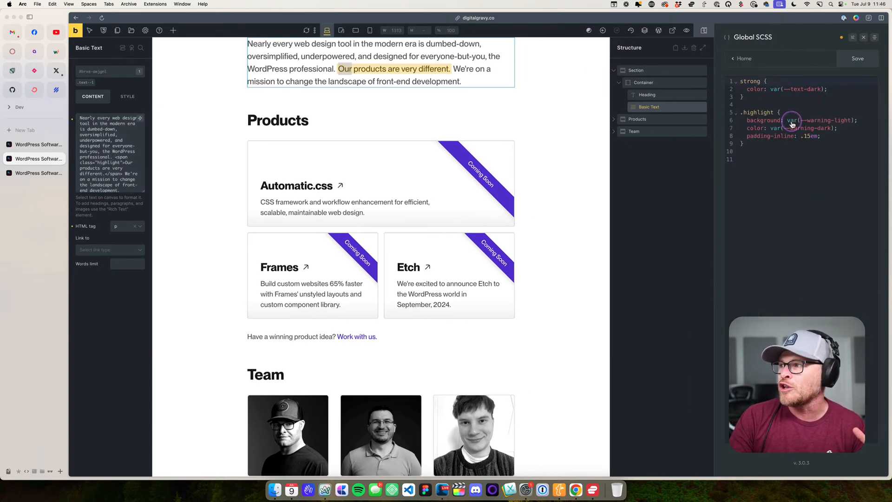
pyautogui.moveTo(797, 160); pyautogui.dragTo(740, 112)
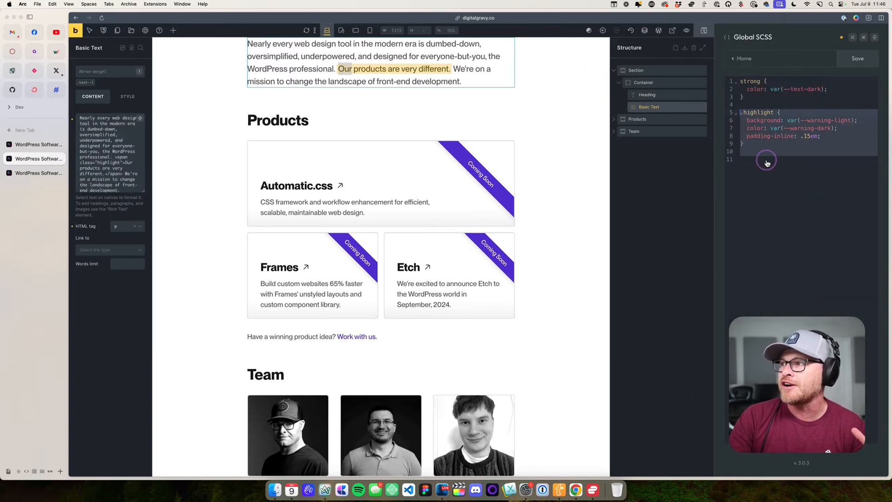
pyautogui.click(766, 160)
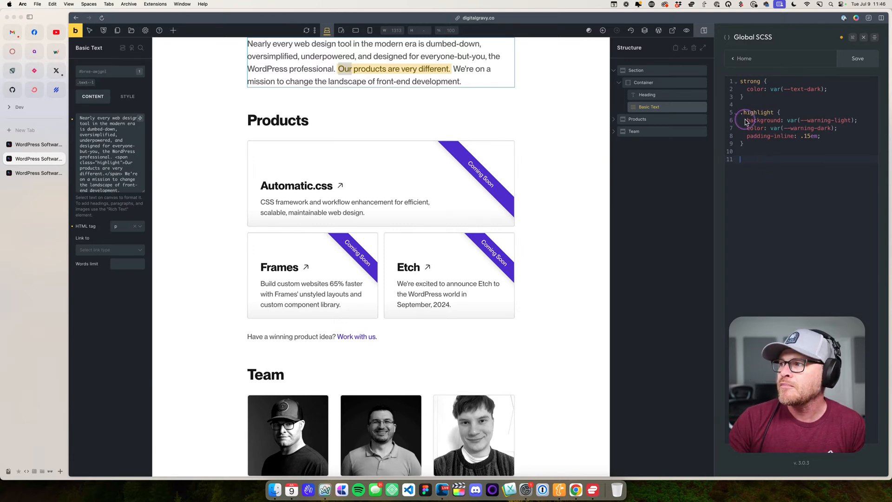
# - Examine the .highlight rule's background, color and padding-inline declarations, then close the Automatic.css settings
pyautogui.moveTo(747, 121); pyautogui.dragTo(868, 121)
pyautogui.click(859, 138)
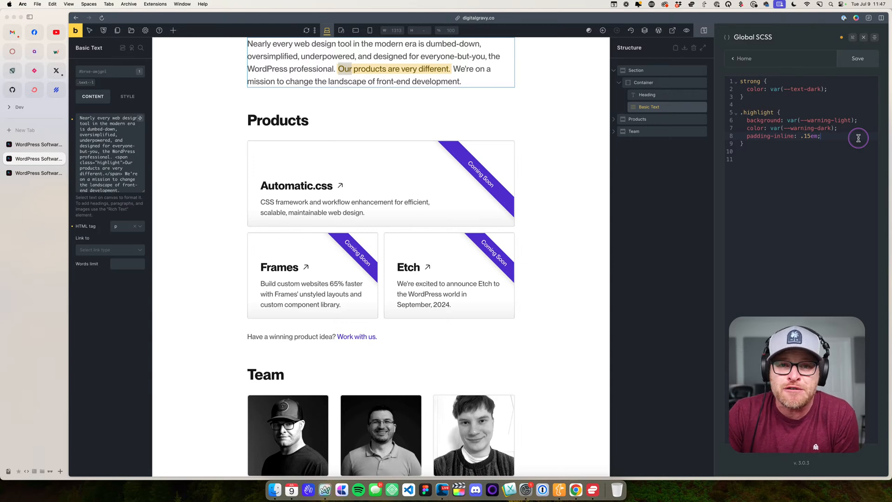
pyautogui.moveTo(852, 127); pyautogui.dragTo(785, 128)
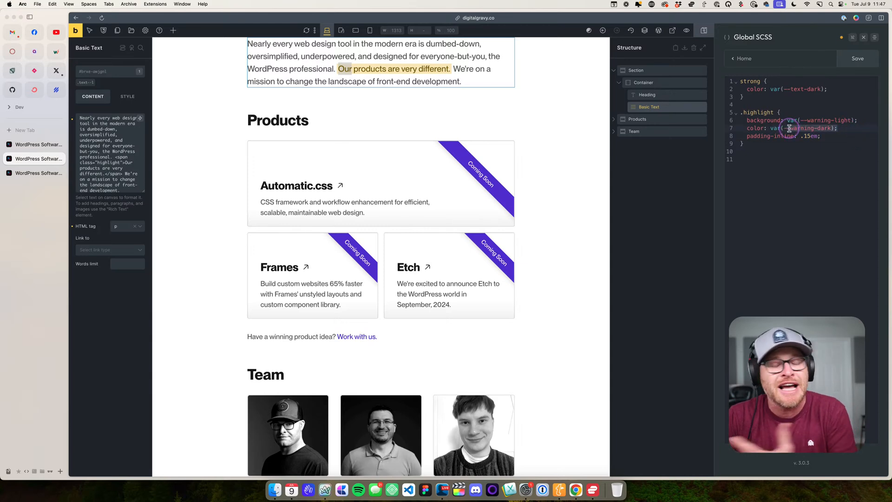
pyautogui.click(792, 135)
pyautogui.moveTo(836, 136); pyautogui.dragTo(759, 136)
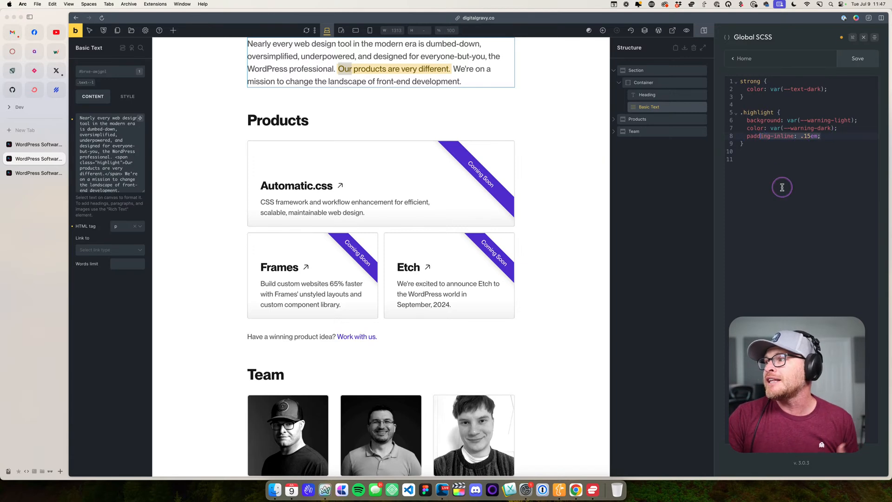
pyautogui.click(862, 38)
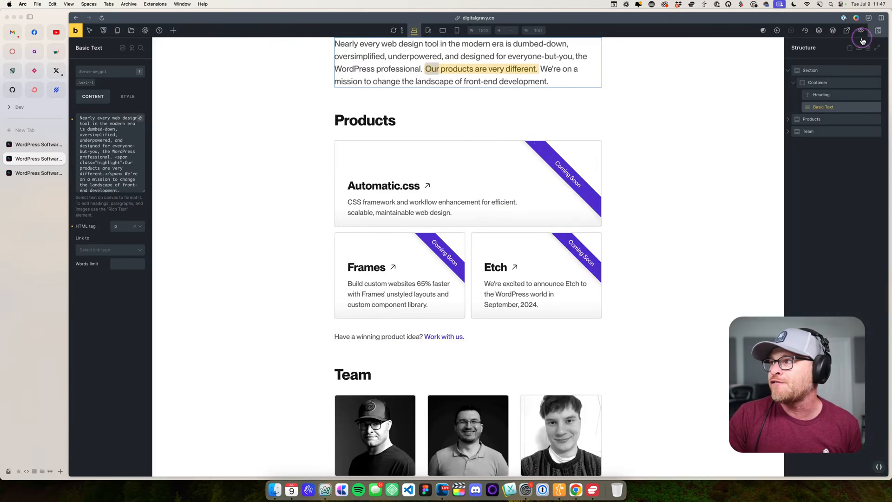
pyautogui.click(721, 151)
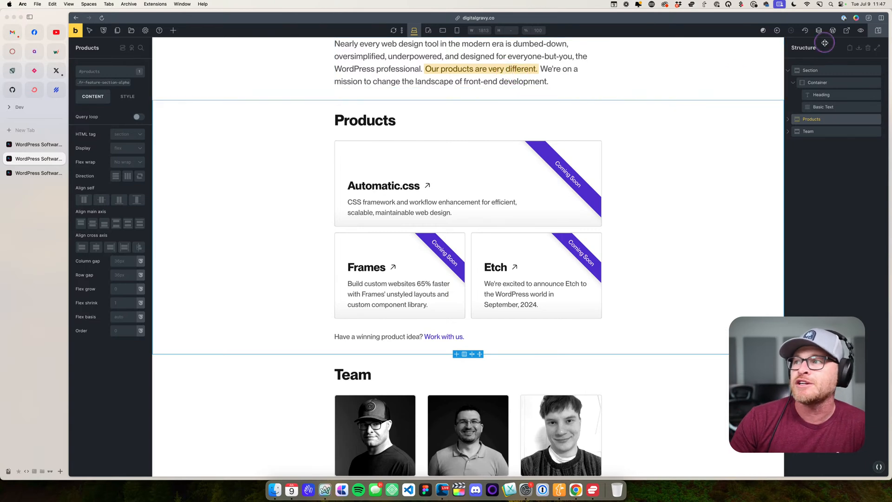
# - Open the Automatic.css typography settings and display the H1 heading options
pyautogui.click(632, 137)
pyautogui.scroll(-2, 631, 135)
pyautogui.scroll(5, 641, 138)
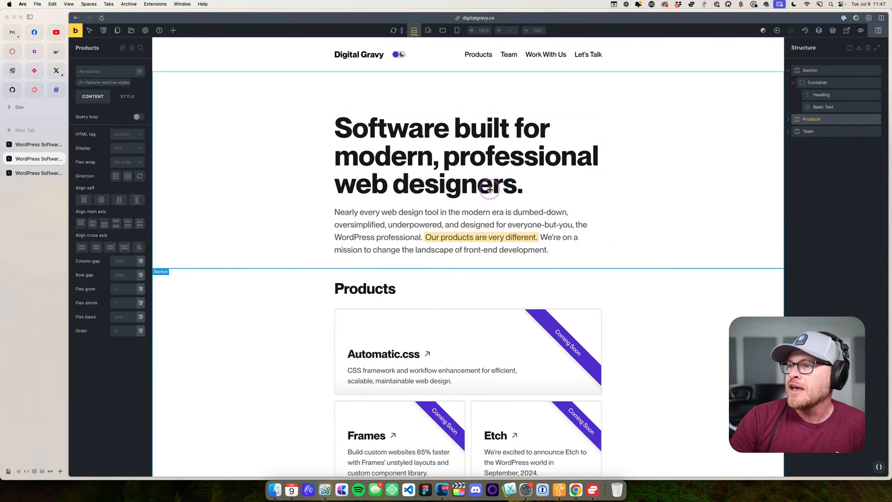
pyautogui.click(879, 466)
pyautogui.click(781, 58)
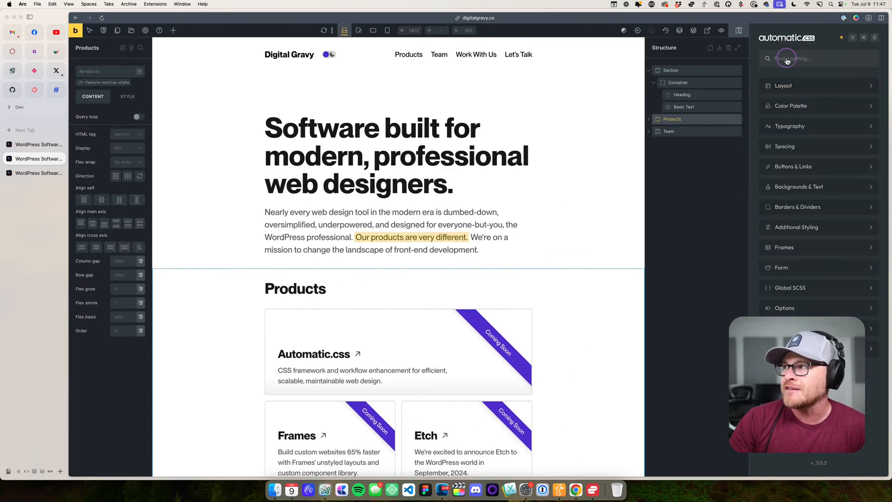
pyautogui.click(785, 103)
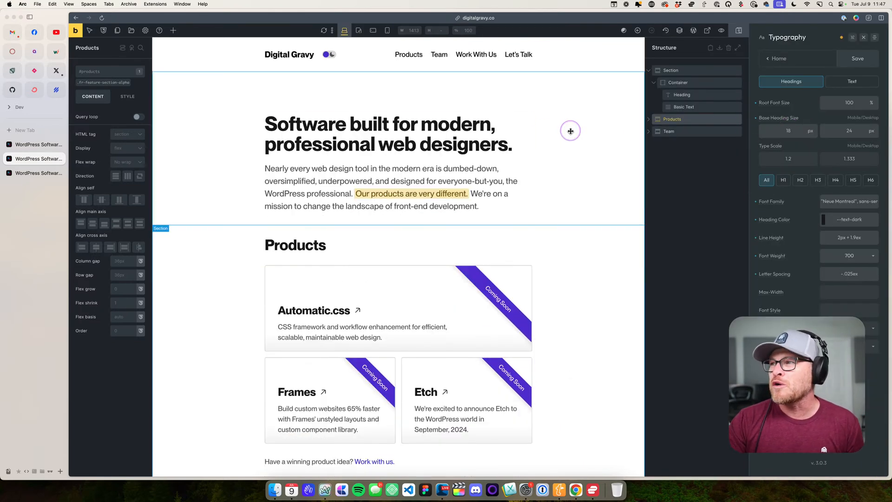
pyautogui.click(783, 180)
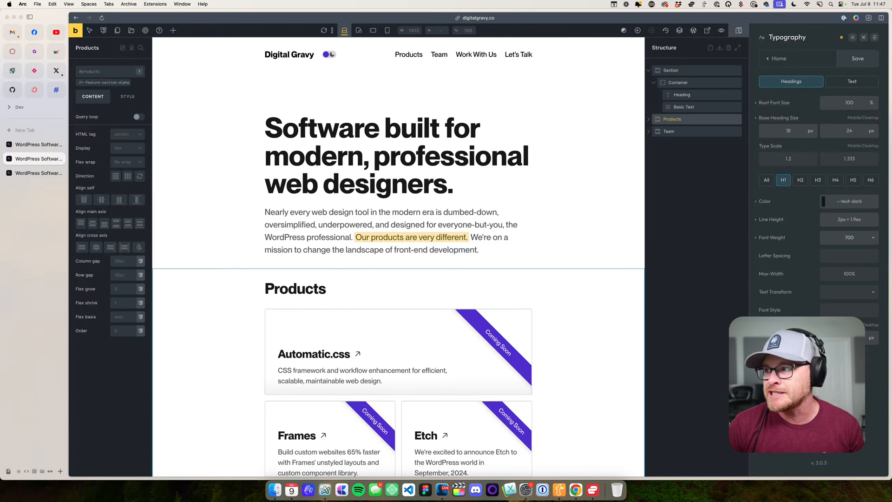
# - Examine the desktop type scale, base heading size and H1 settings, then close the Automatic.css settings
pyautogui.click(838, 157)
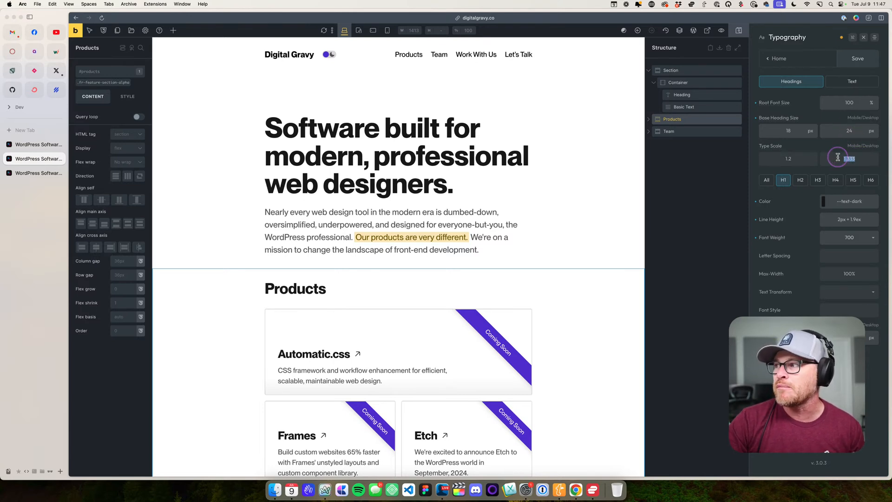
pyautogui.click(849, 132)
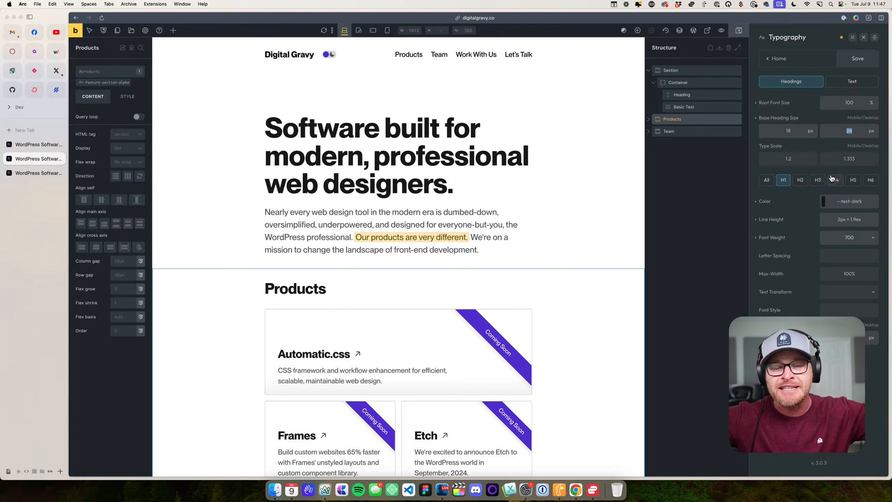
pyautogui.click(857, 129)
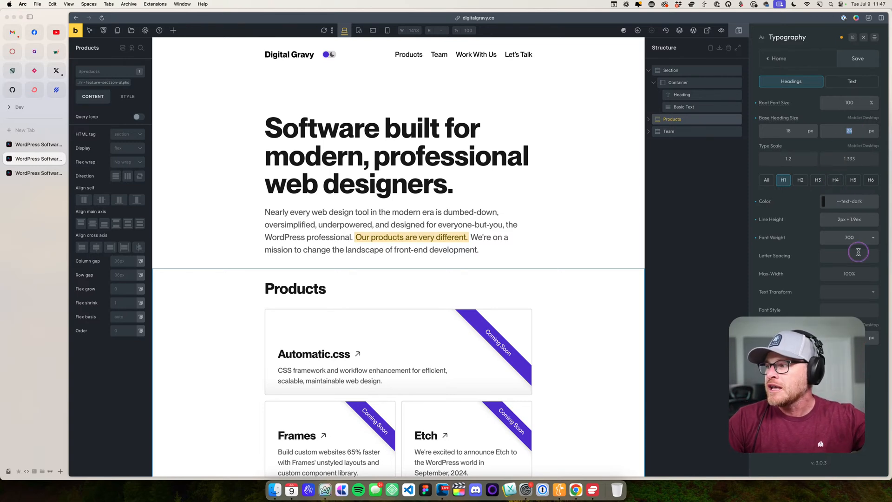
pyautogui.click(854, 367)
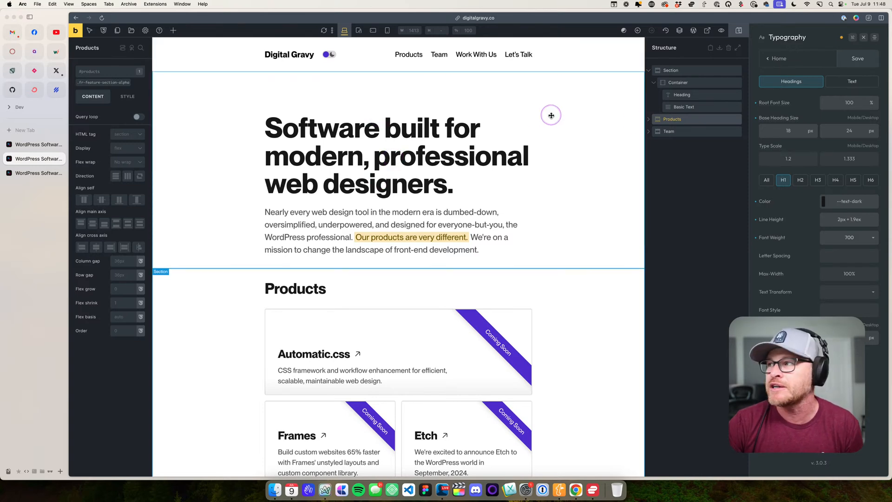
pyautogui.click(863, 37)
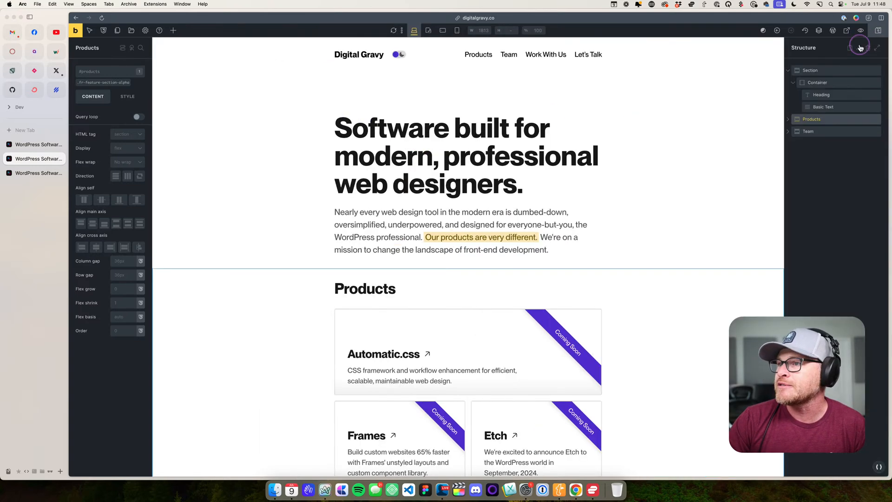
# - Inspect the Products section's heading, then expand its Feature Grid and select the Feature Card inside
pyautogui.click(644, 157)
pyautogui.scroll(-5, 557, 139)
pyautogui.click(387, 148)
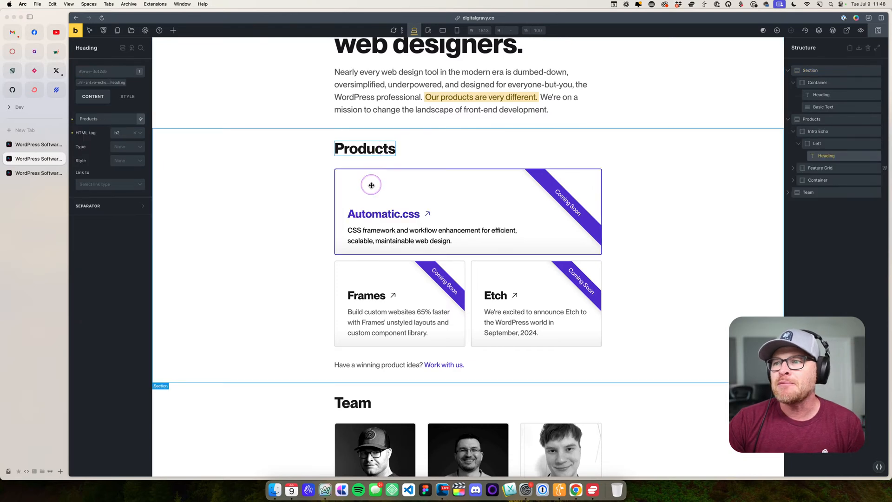
pyautogui.click(795, 167)
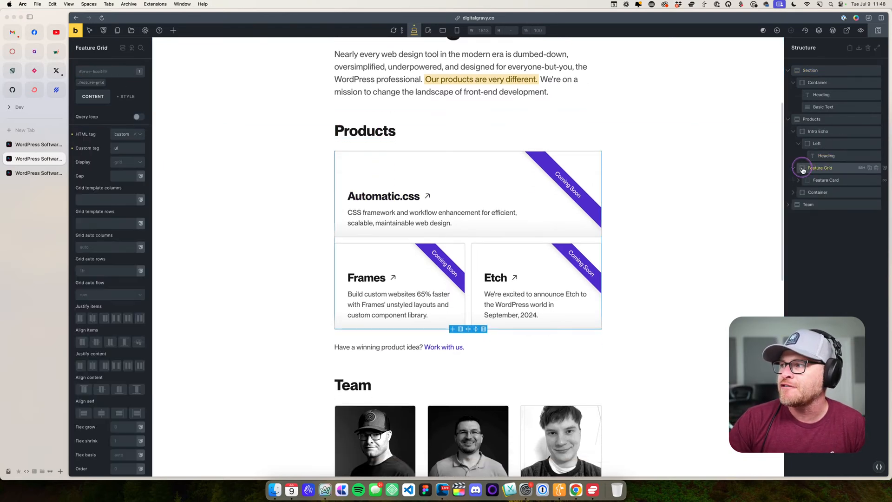
pyautogui.click(825, 180)
pyautogui.scroll(2, 710, 171)
pyautogui.scroll(1, 709, 171)
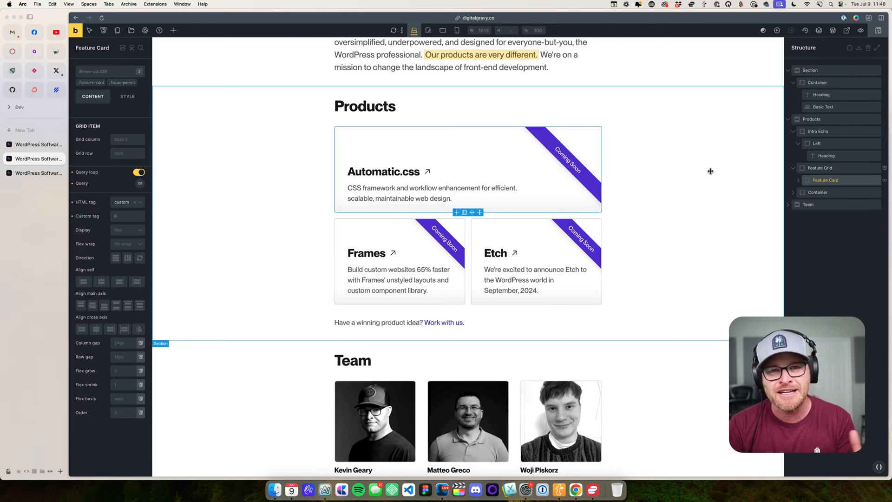
# - Expand the Feature Card and its Body element, then inspect the card's Ribbon element
pyautogui.click(798, 180)
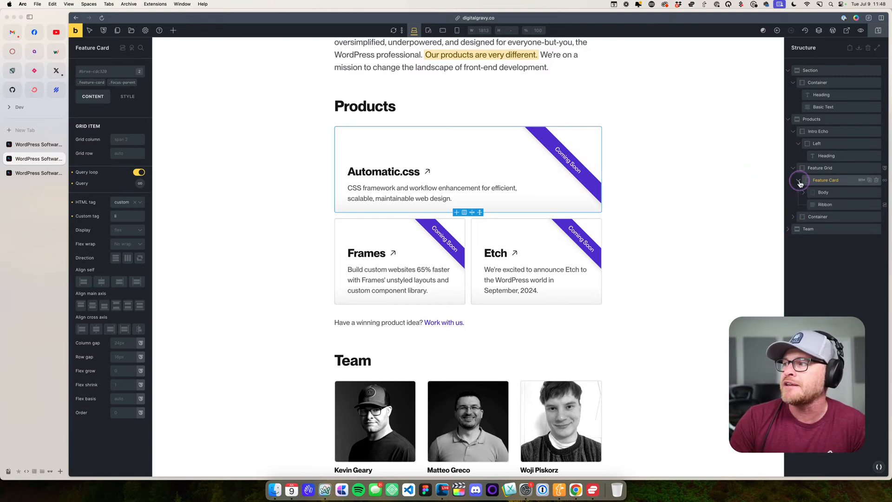
pyautogui.click(808, 195)
pyautogui.click(825, 229)
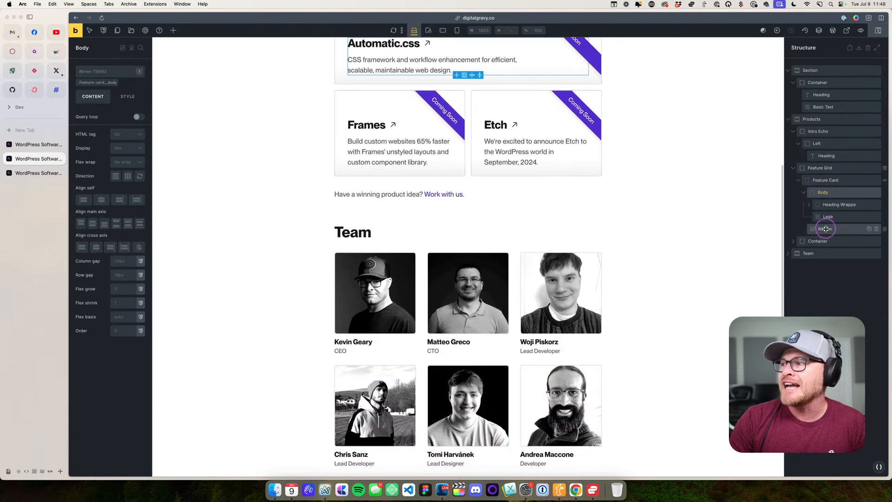
pyautogui.scroll(3, 671, 227)
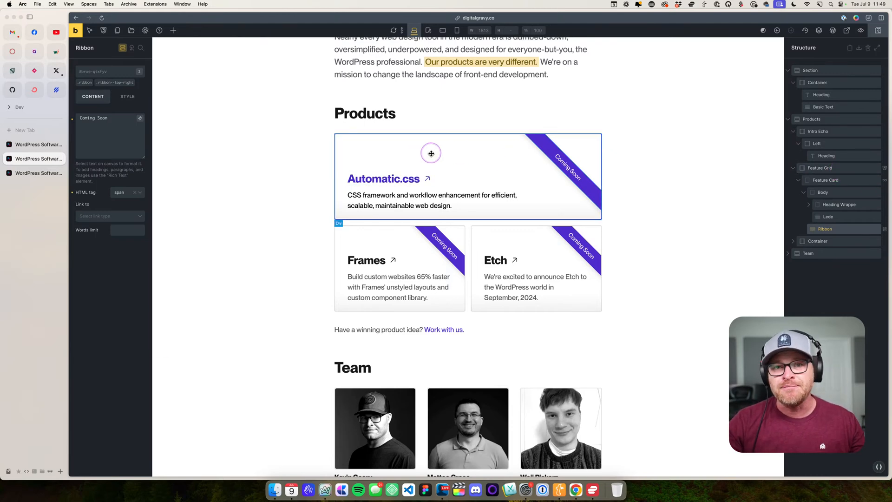
# - Examine the Feature Grid's .feature-grid class, covering its grid layout settings, spacing and custom CSS
pyautogui.click(473, 224)
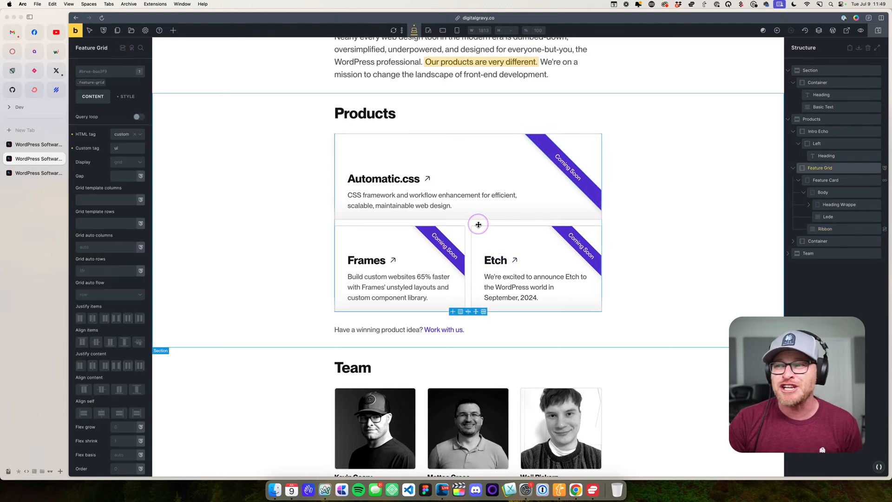
pyautogui.click(87, 87)
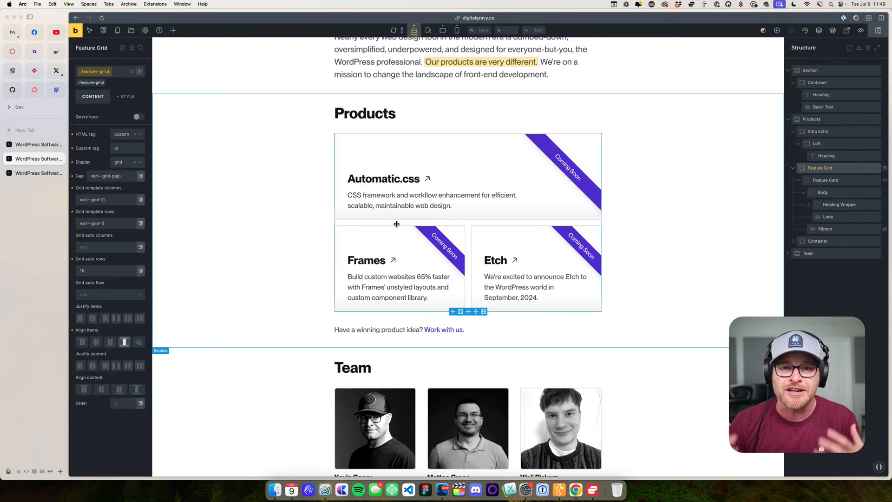
pyautogui.click(128, 96)
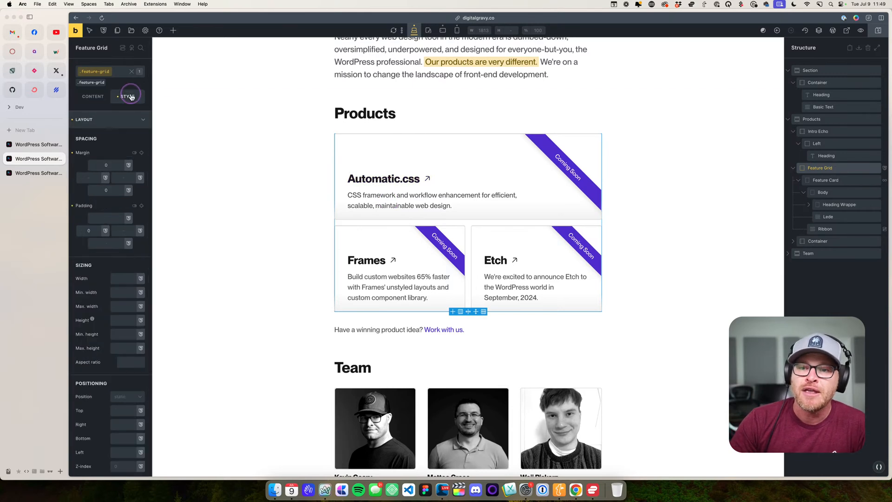
pyautogui.click(118, 182)
pyautogui.scroll(-5, 118, 182)
pyautogui.click(99, 448)
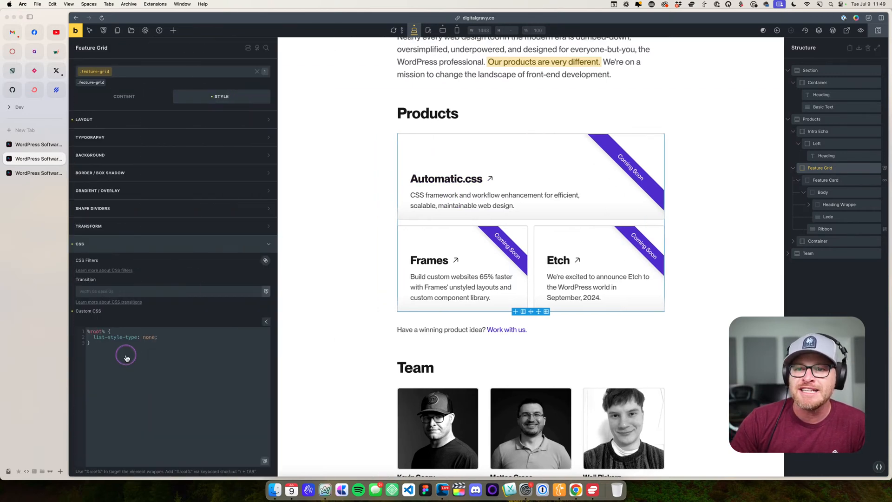
pyautogui.click(129, 341)
pyautogui.click(124, 73)
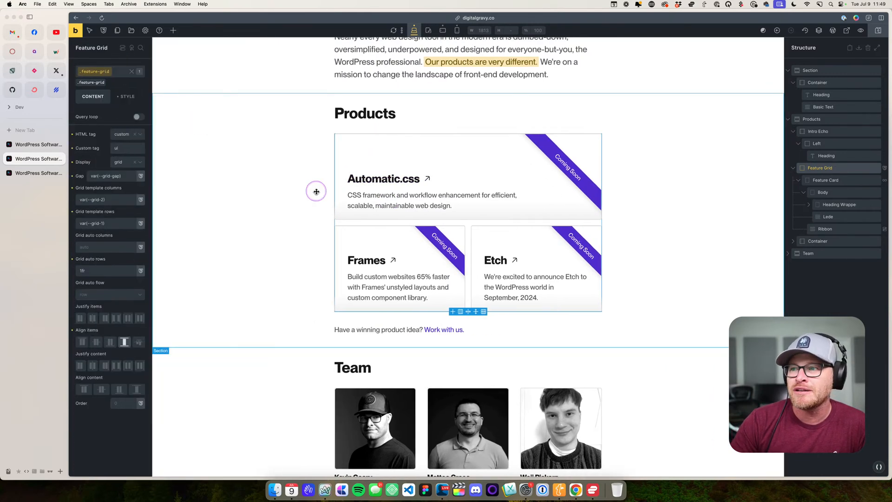
pyautogui.click(89, 87)
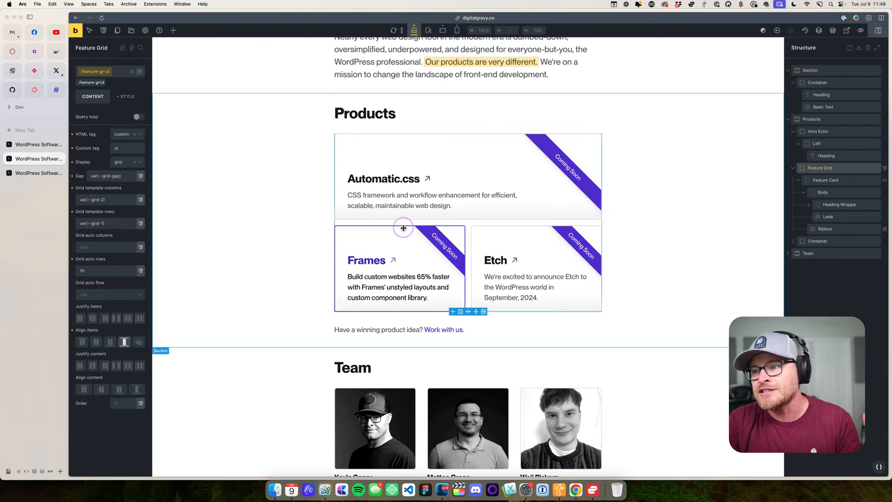
# - Examine the .feature-card class's custom CSS, including its icon variables, border and hover rules
pyautogui.click(398, 170)
pyautogui.click(91, 82)
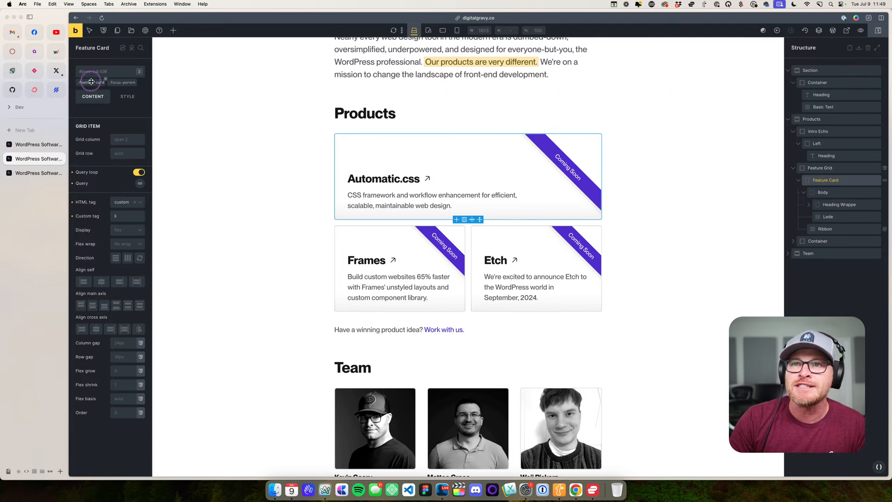
pyautogui.click(126, 97)
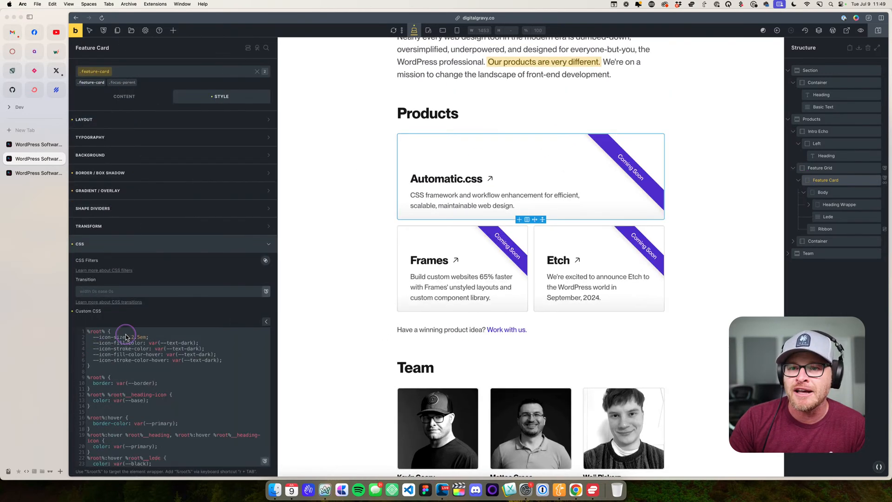
pyautogui.scroll(-2, 218, 400)
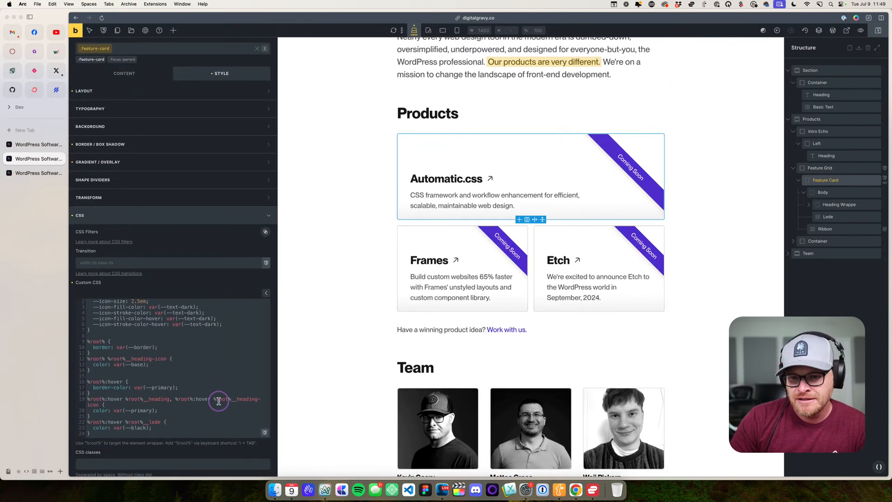
pyautogui.click(201, 413)
pyautogui.scroll(2, 210, 401)
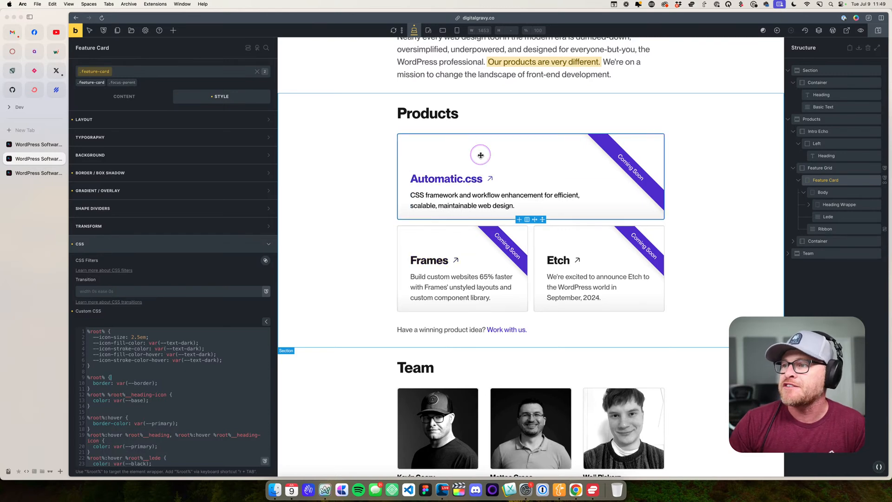
pyautogui.click(535, 154)
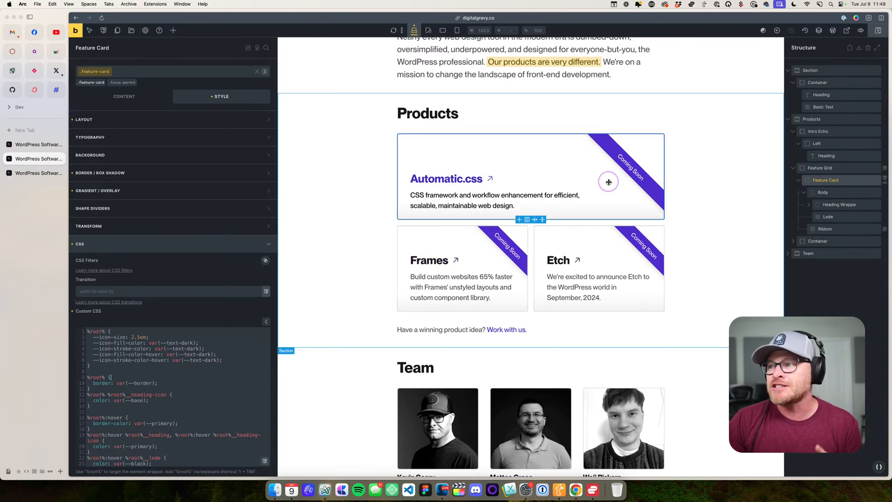
# - Switch to the live site tab and inspect the product cards, including the Etch card's Coming Soon ribbon
pyautogui.click(39, 173)
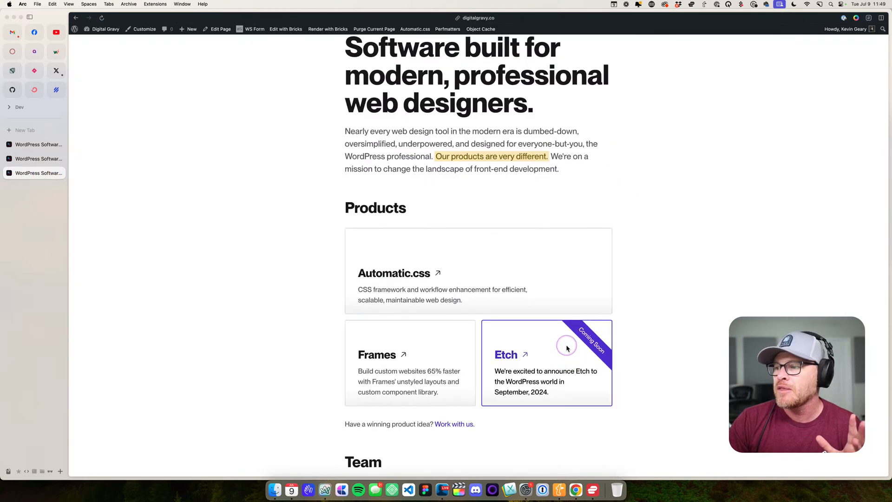
pyautogui.scroll(-3, 566, 347)
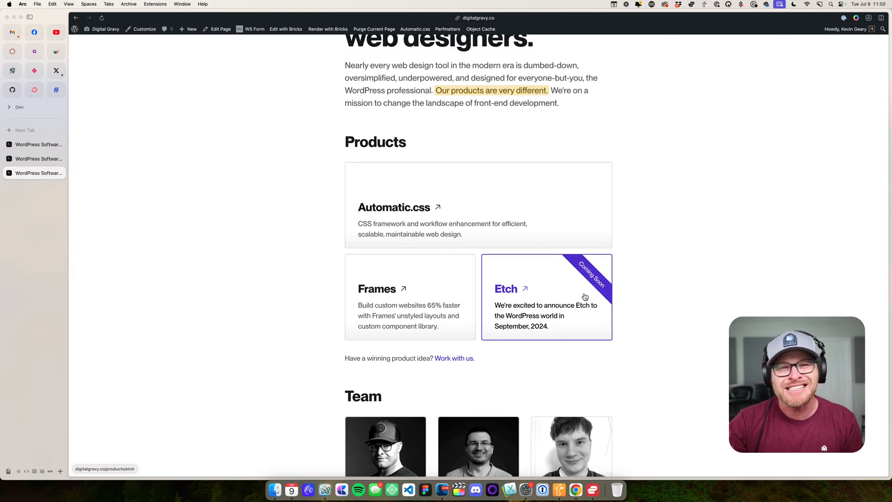
pyautogui.click(246, 249)
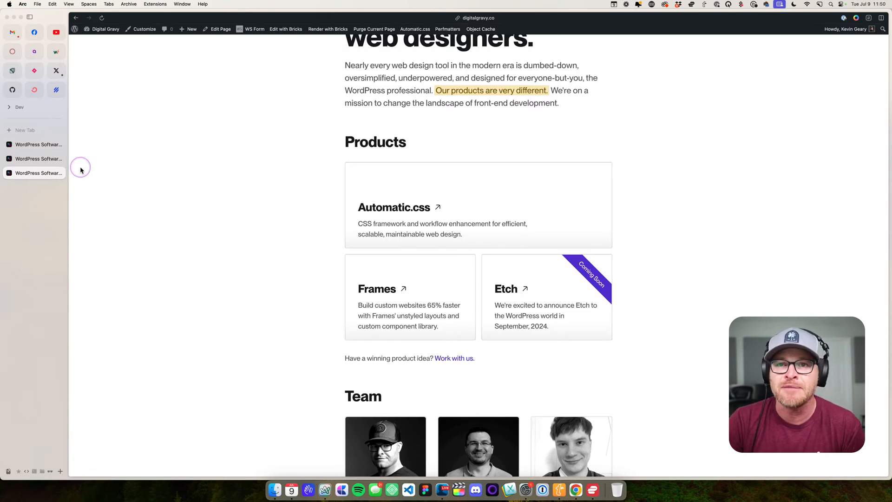
# - Leave the Bricks editor for the WordPress admin and open the list of all Products posts
pyautogui.click(47, 160)
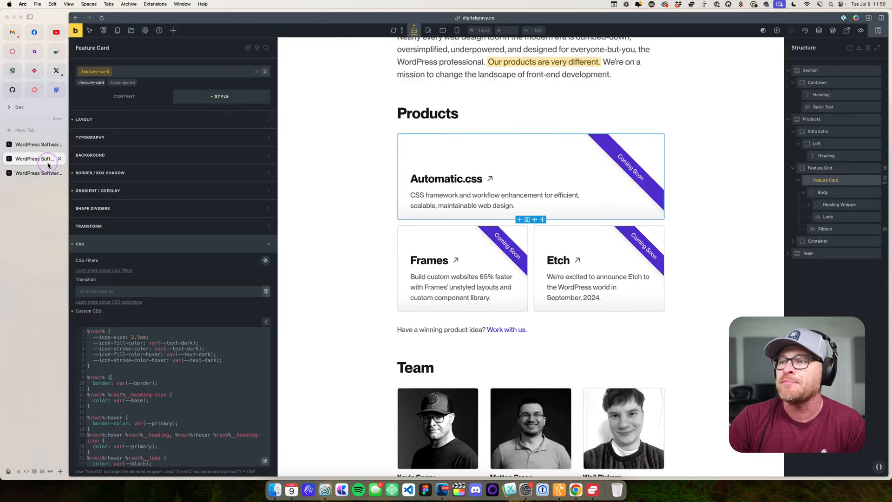
pyautogui.click(832, 30)
pyautogui.click(466, 269)
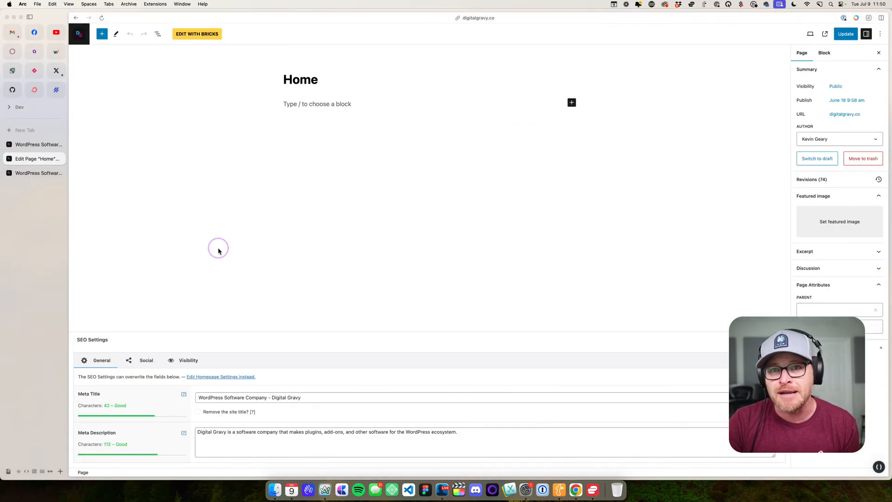
pyautogui.click(84, 37)
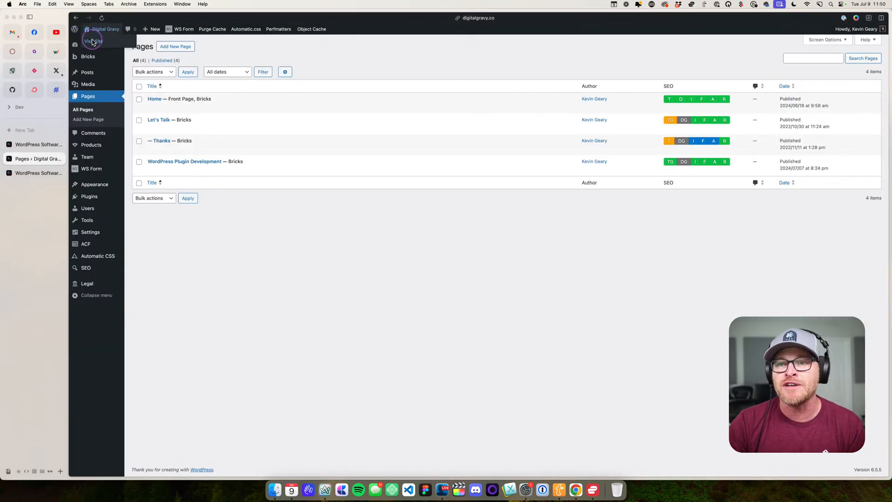
pyautogui.moveTo(95, 147)
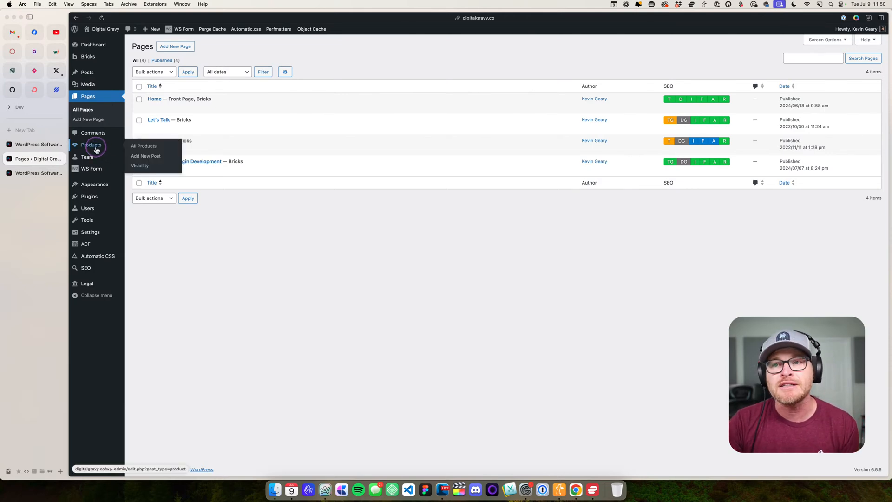
pyautogui.click(140, 146)
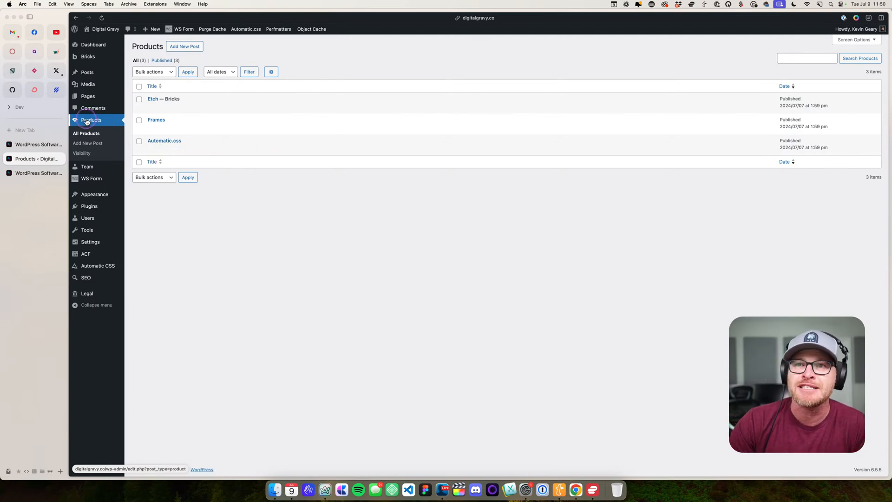
# - Open the Products post type in ACF and examine its advanced URL settings, including the Publicly Queryable option
pyautogui.click(89, 254)
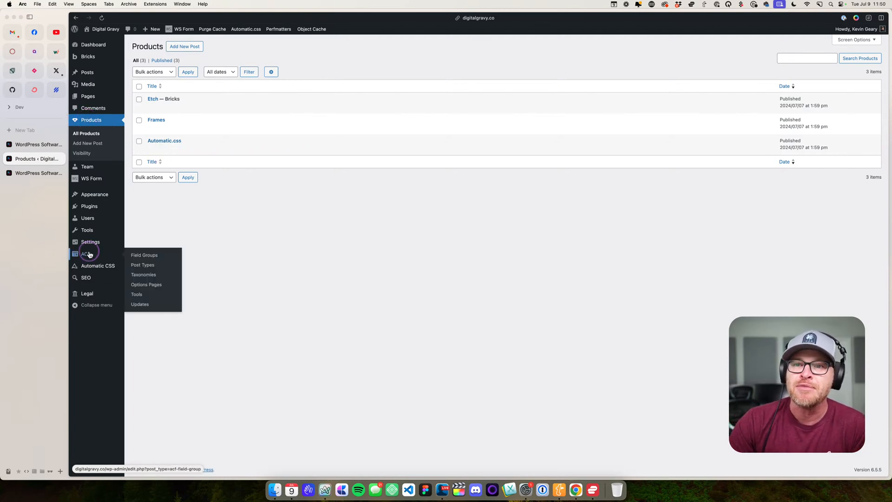
pyautogui.click(149, 264)
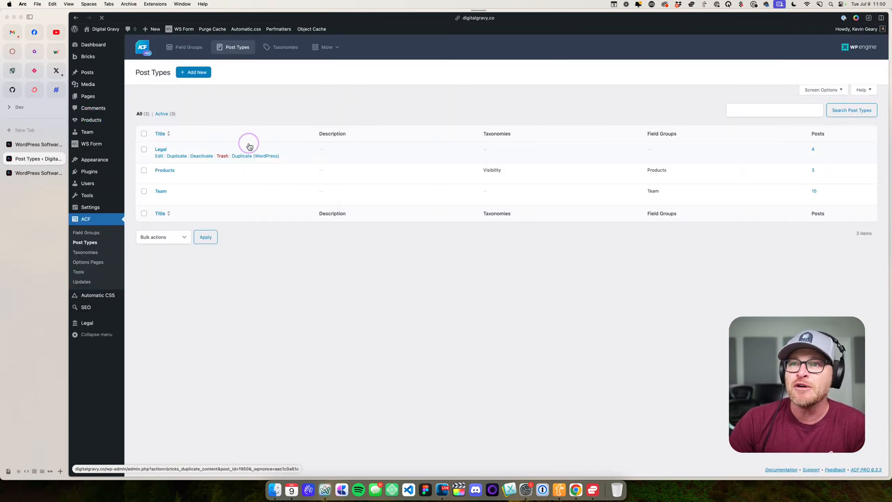
pyautogui.click(164, 171)
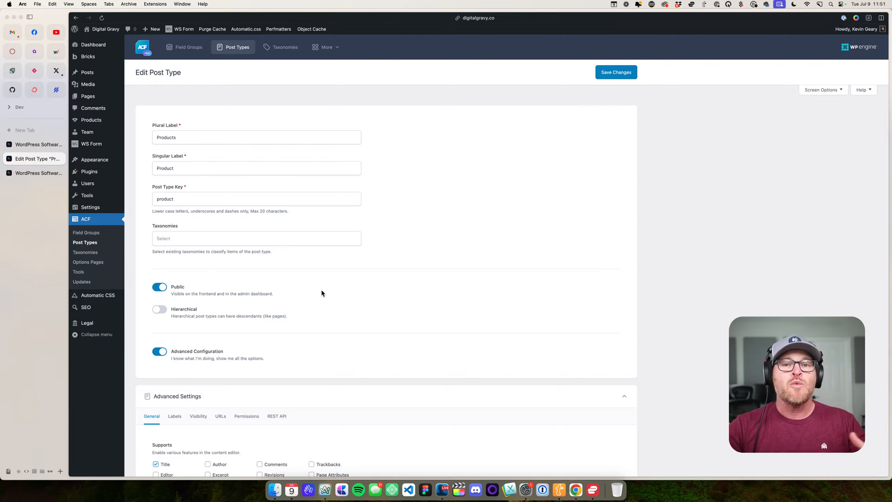
pyautogui.scroll(-5, 326, 283)
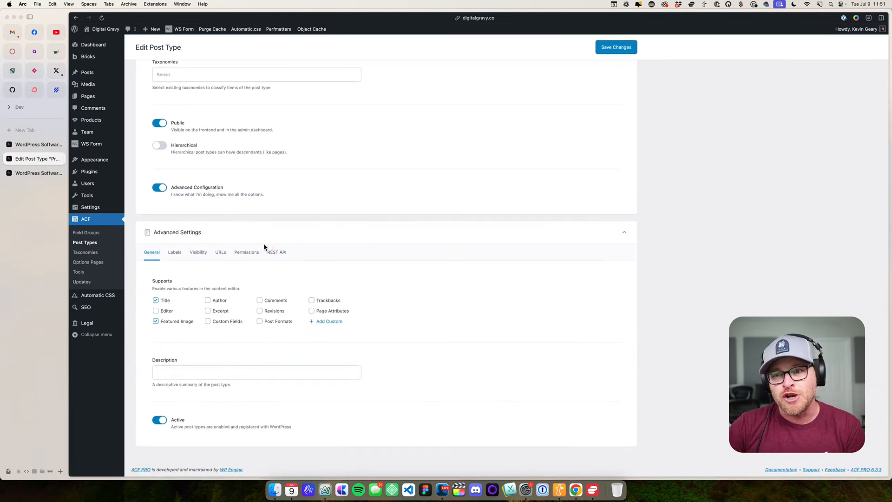
pyautogui.click(222, 253)
pyautogui.scroll(-1, 225, 256)
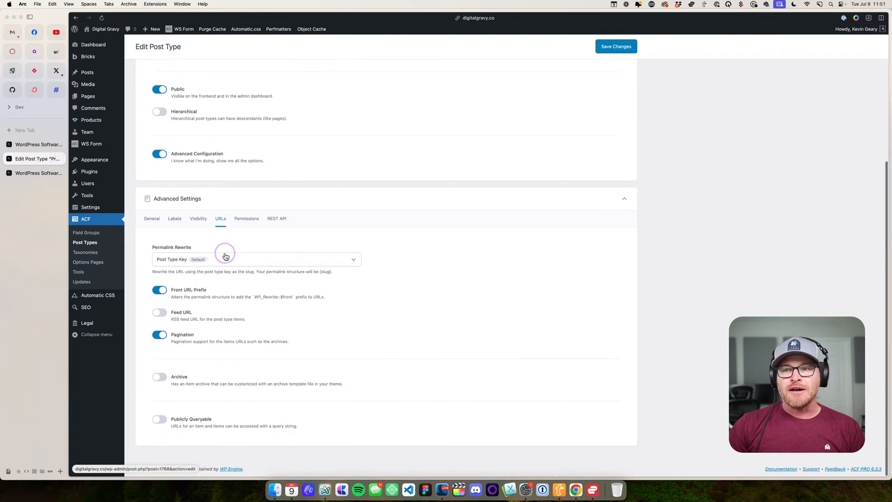
pyautogui.click(160, 421)
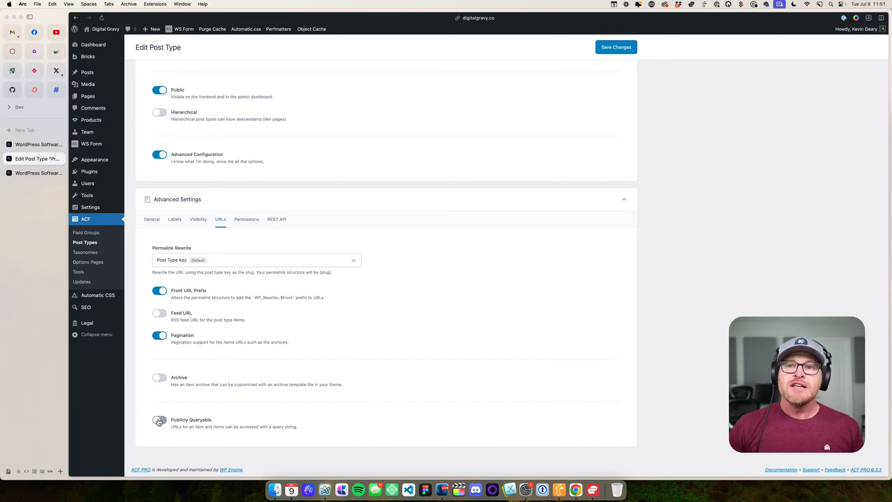
# - Return to the Products list and open the Automatic.css product for editing
pyautogui.moveTo(109, 120)
pyautogui.click(141, 122)
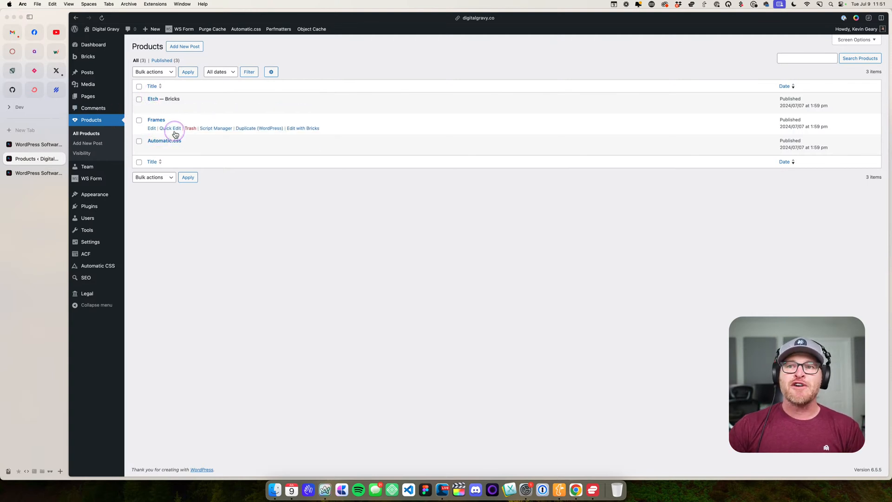
pyautogui.click(162, 140)
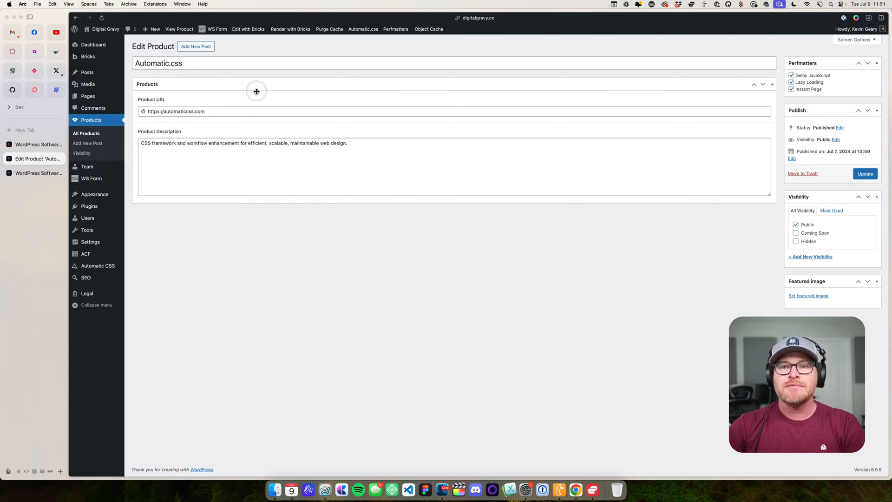
# - Close the Bricks editor tab and open the WordPress Dashboard in the separate live site tab
pyautogui.click(51, 144)
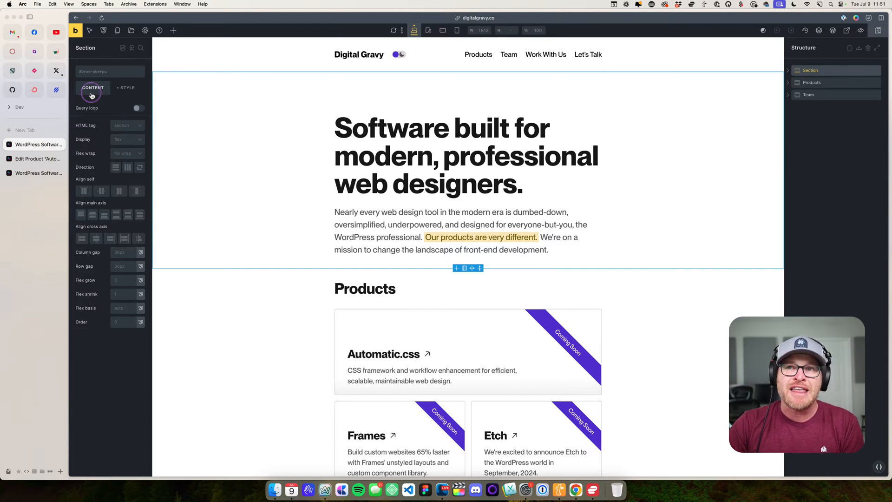
pyautogui.click(61, 144)
pyautogui.keyDown('super'); pyautogui.click(113, 45); pyautogui.keyUp('super')
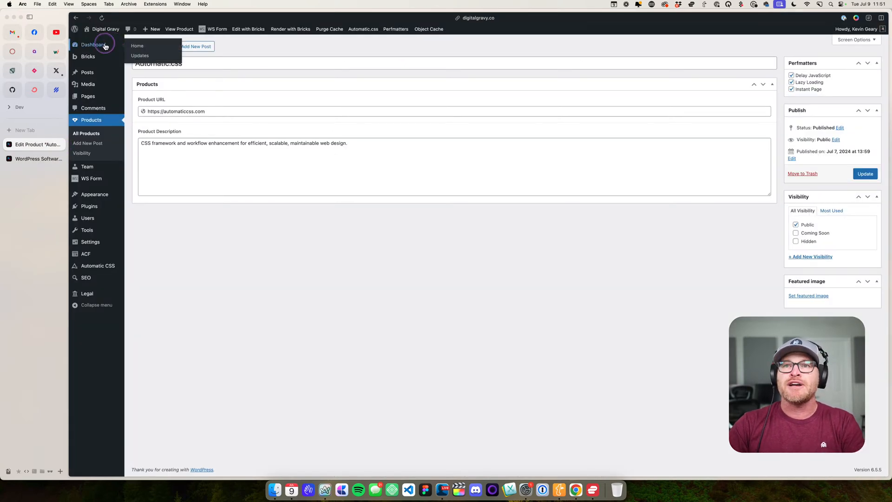
pyautogui.click(32, 174)
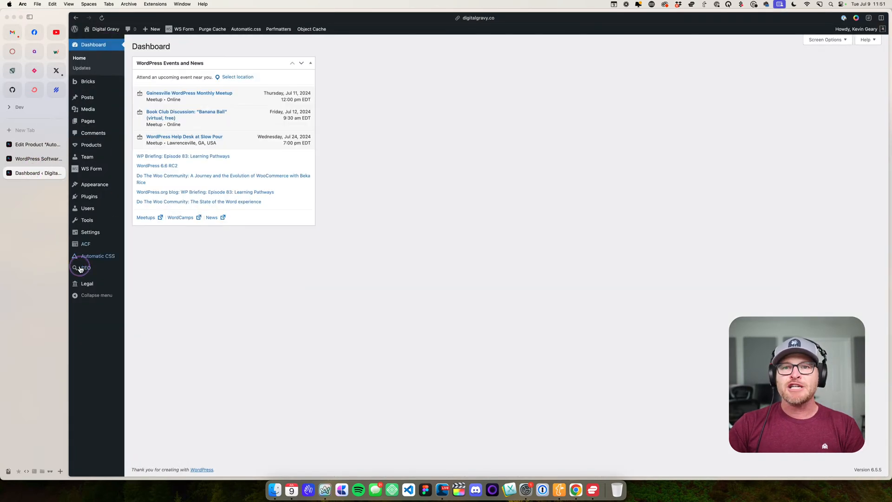
# - Open the Products post type in this tab and review its Visibility settings, menu icon and supported editor features
pyautogui.moveTo(100, 243)
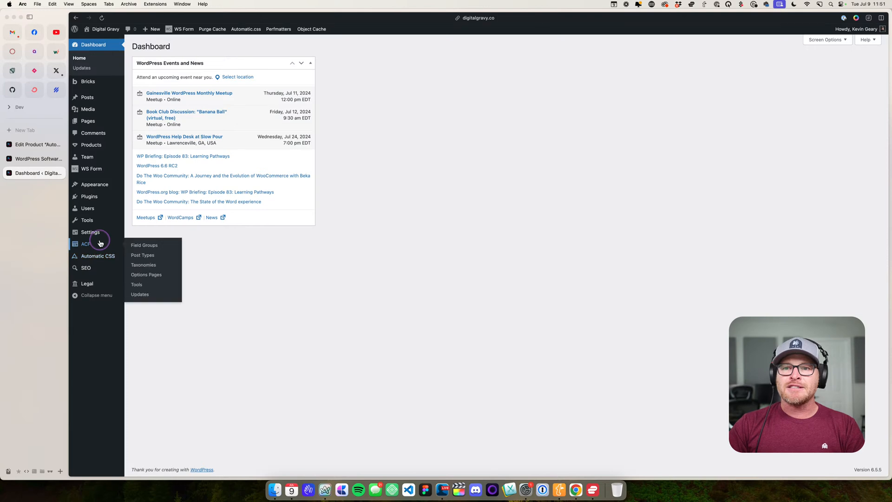
pyautogui.click(142, 255)
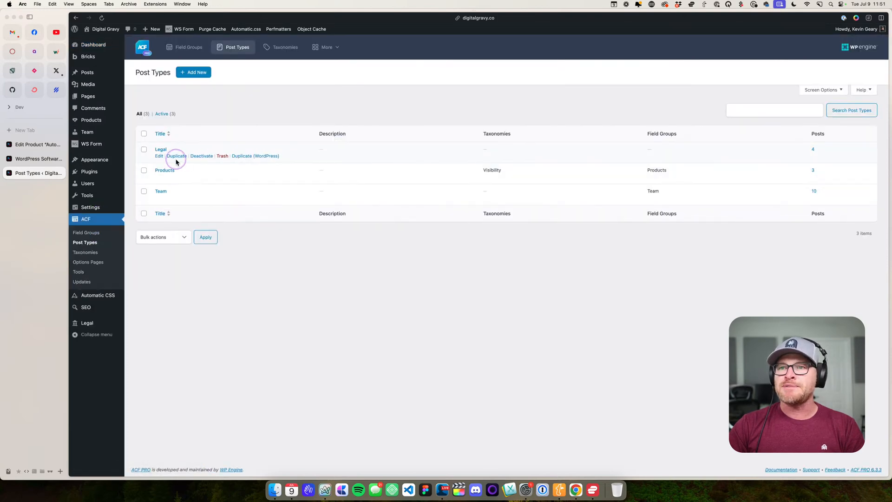
pyautogui.click(165, 171)
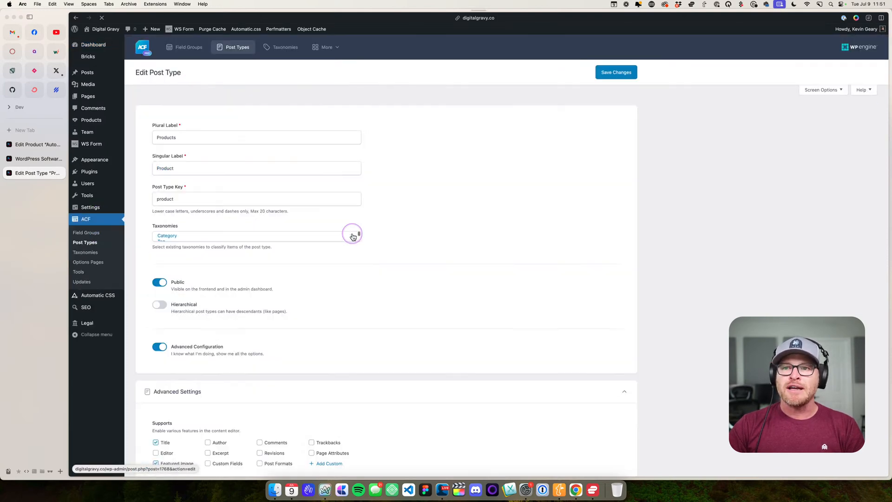
pyautogui.scroll(-5, 342, 233)
pyautogui.click(191, 258)
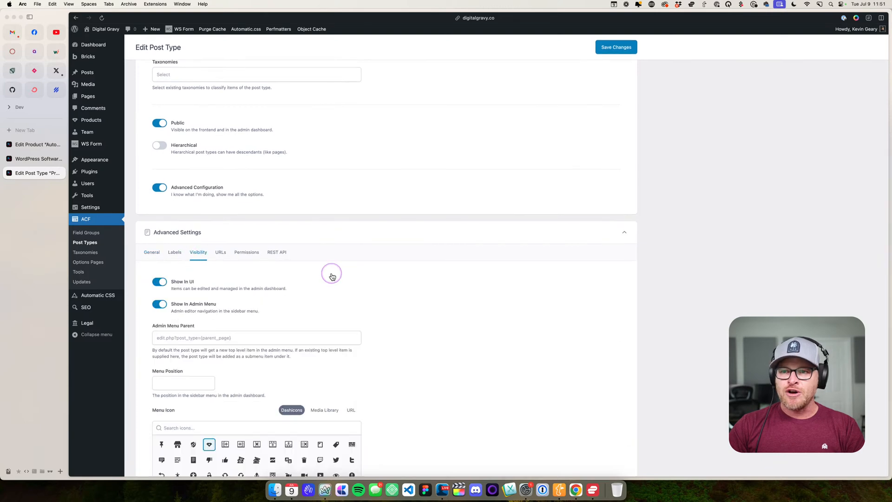
pyautogui.scroll(-5, 332, 272)
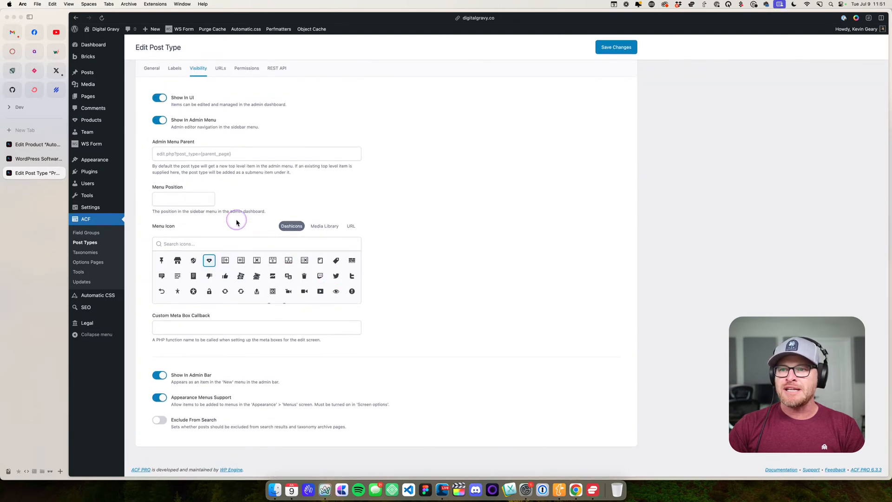
pyautogui.click(152, 68)
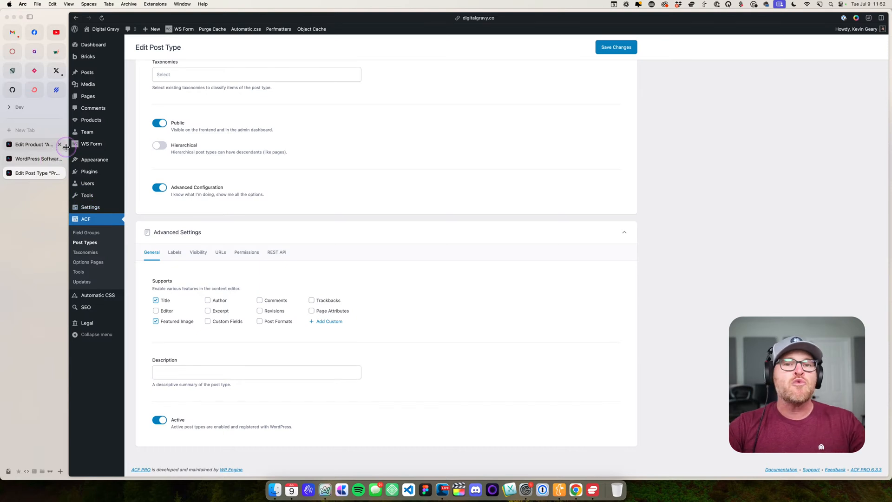
# - Switch back to the Automatic.css product tab and inspect its Product URL and Product Description fields
pyautogui.click(36, 144)
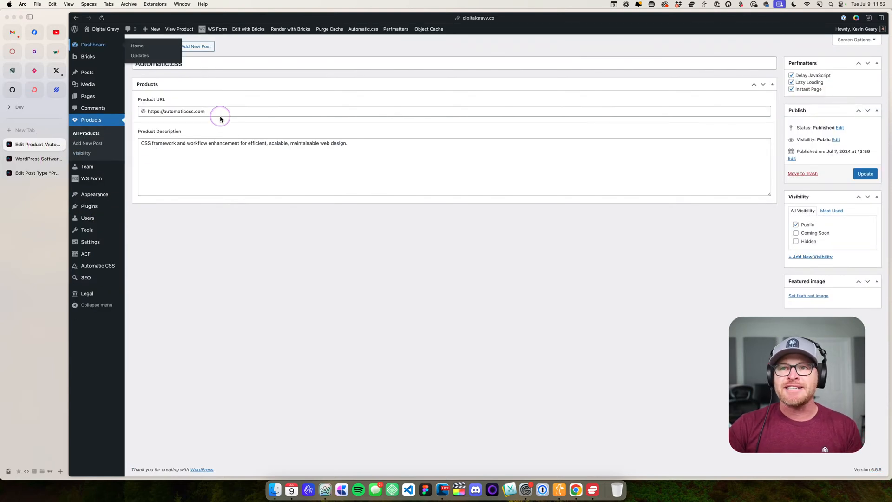
pyautogui.click(187, 112)
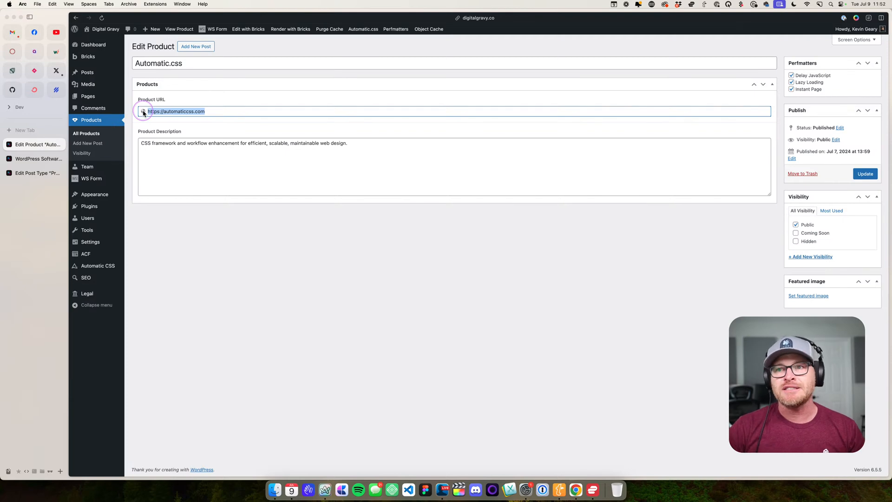
pyautogui.moveTo(372, 148); pyautogui.dragTo(142, 146)
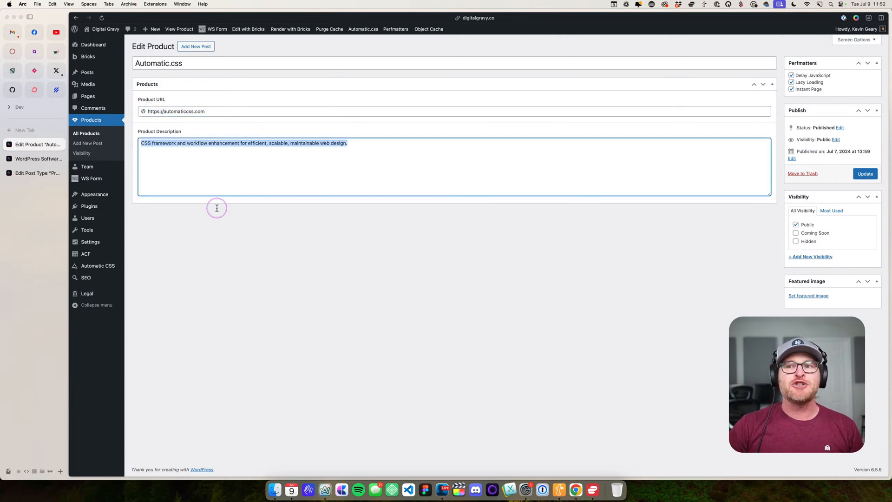
pyautogui.click(218, 221)
# - Open the Products field group in ACF and examine the Product URL and Product Description fields and the location rules
pyautogui.moveTo(99, 257)
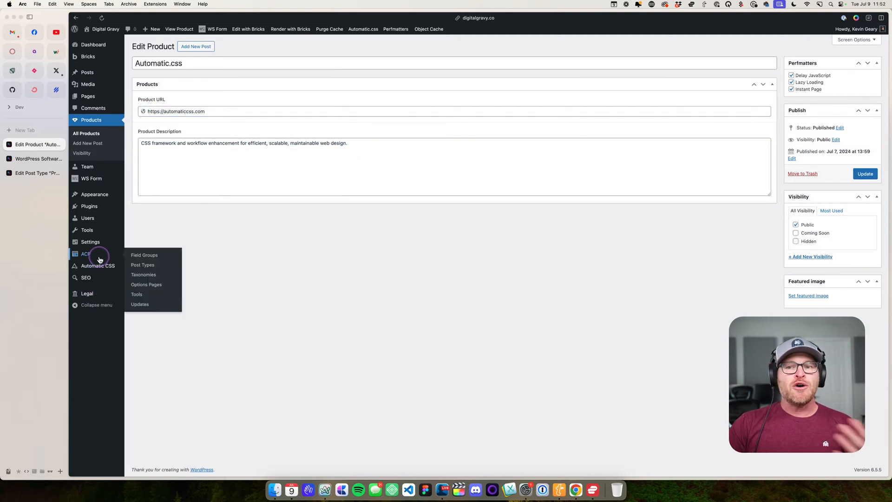
pyautogui.click(141, 255)
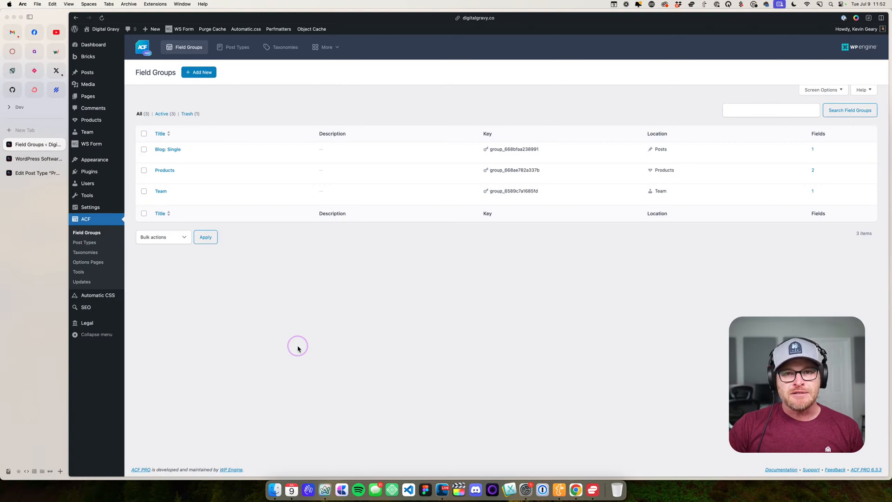
pyautogui.click(165, 171)
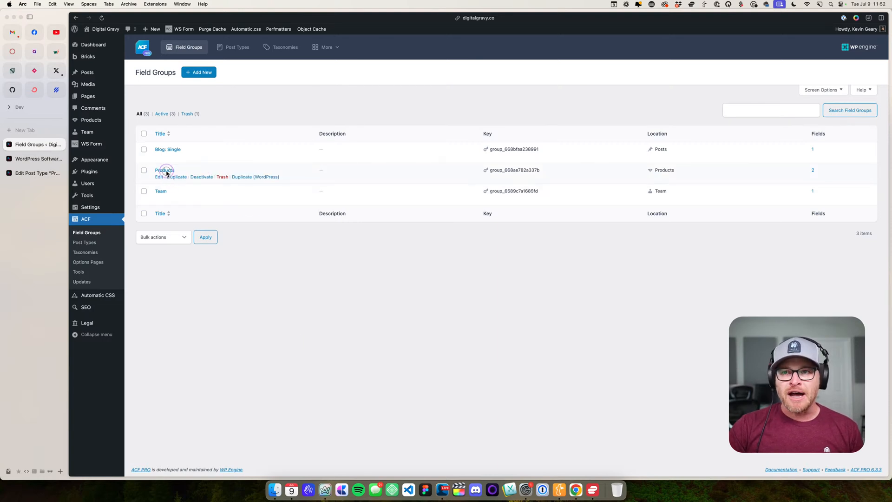
pyautogui.click(186, 149)
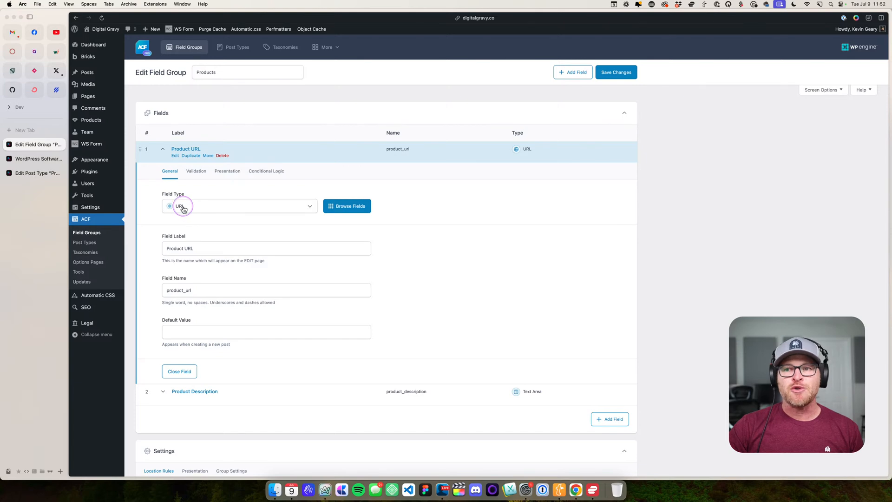
pyautogui.scroll(-3, 185, 220)
pyautogui.click(186, 306)
pyautogui.scroll(-4, 209, 313)
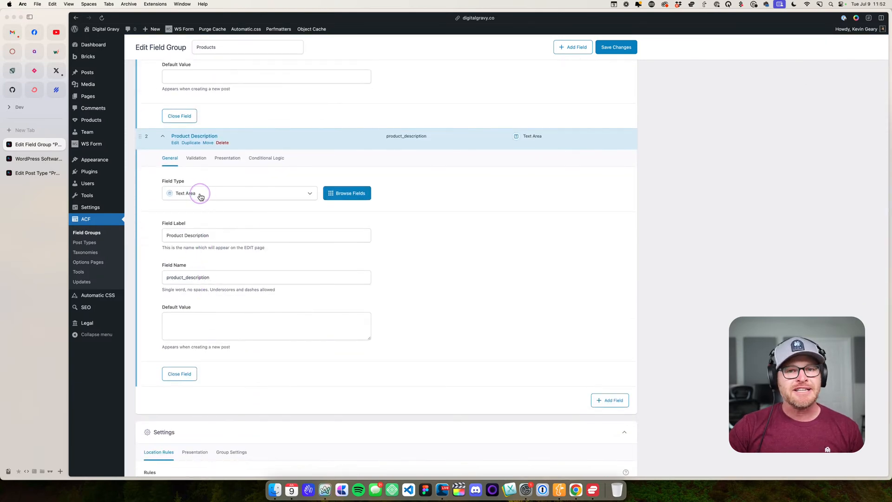
pyautogui.scroll(-3, 287, 268)
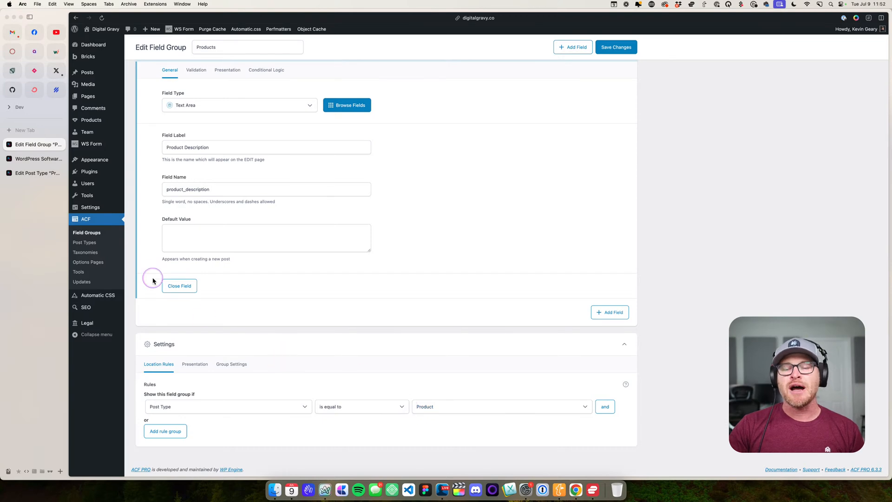
# - Open the Visibility taxonomy in ACF and check its general settings and assigned post type
pyautogui.click(100, 255)
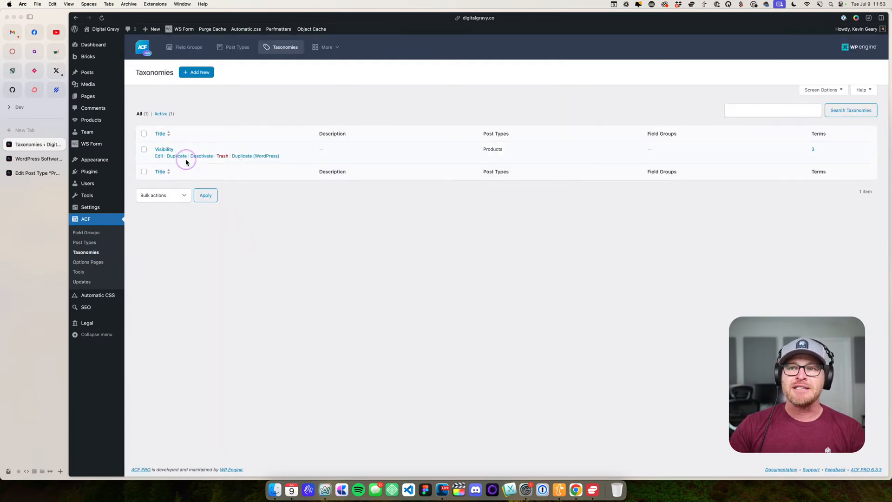
pyautogui.click(170, 154)
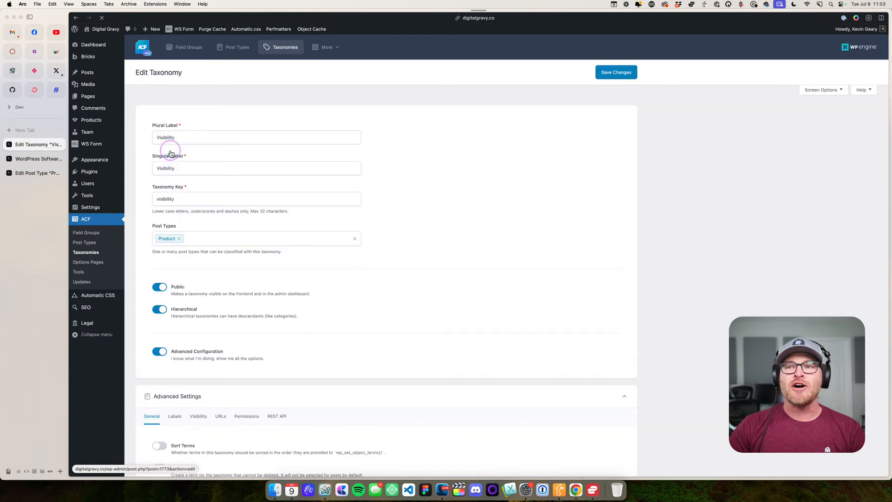
pyautogui.scroll(-3, 169, 175)
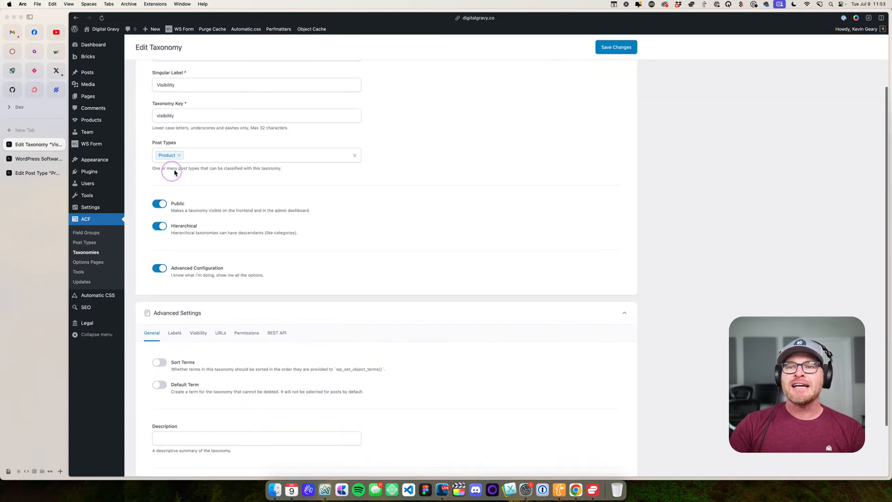
pyautogui.click(176, 155)
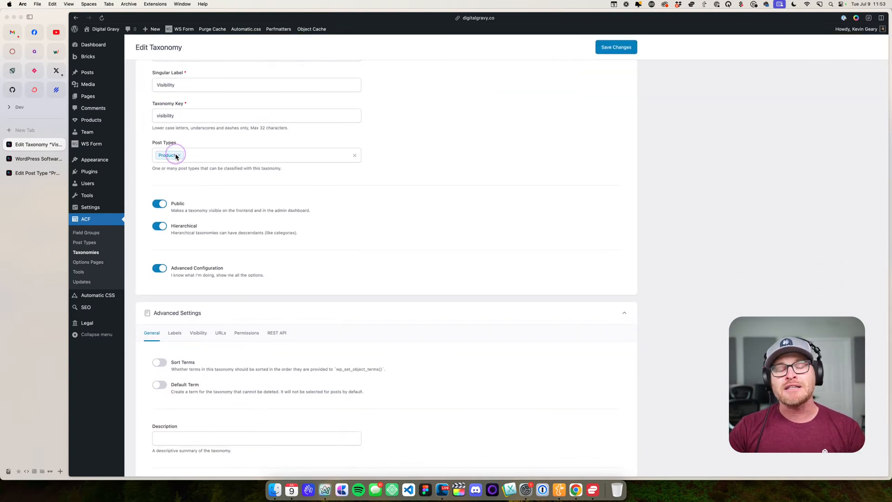
# - Open the Visibility terms page under Products and review the Coming Soon, Hidden and Public terms
pyautogui.moveTo(102, 121)
pyautogui.click(145, 141)
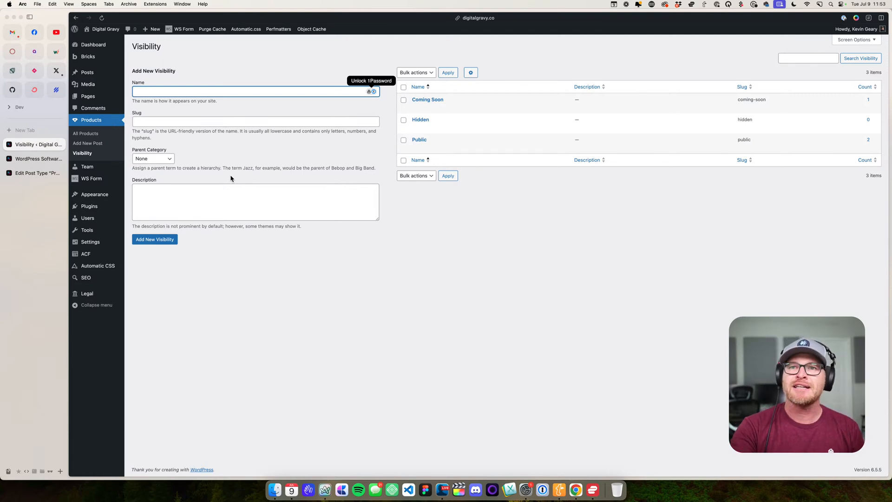
pyautogui.click(302, 334)
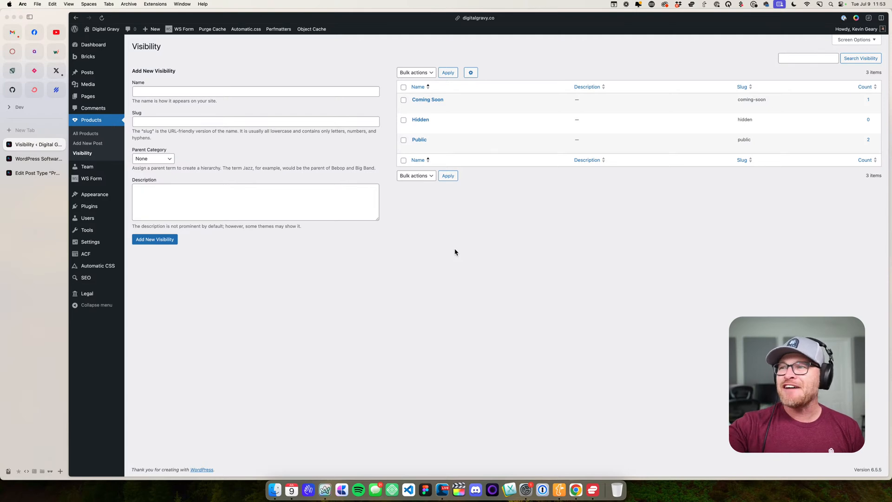
pyautogui.click(438, 105)
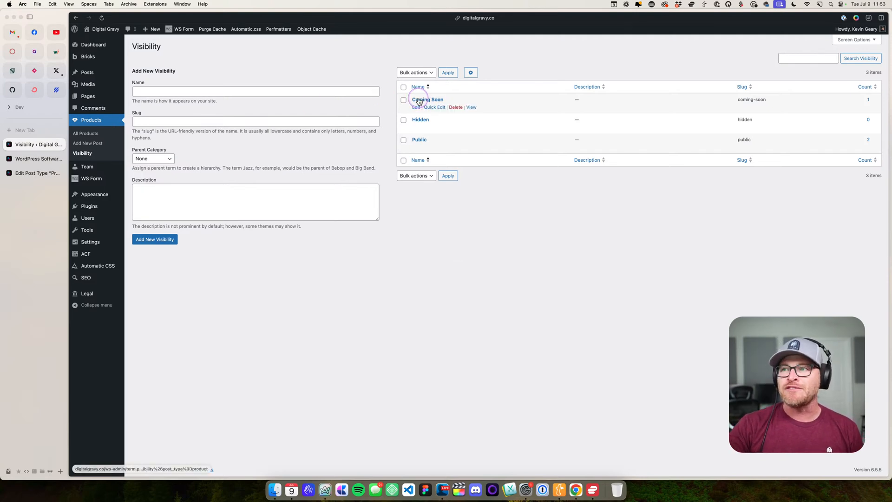
# - Open the Etch product to check its fields and assigned Visibility term, and return to the Products list
pyautogui.click(85, 134)
pyautogui.click(152, 99)
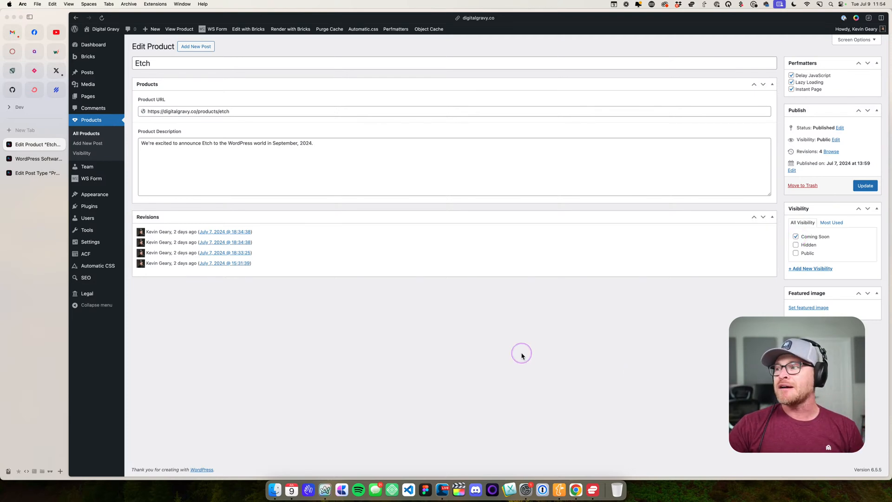
pyautogui.click(408, 336)
pyautogui.click(98, 123)
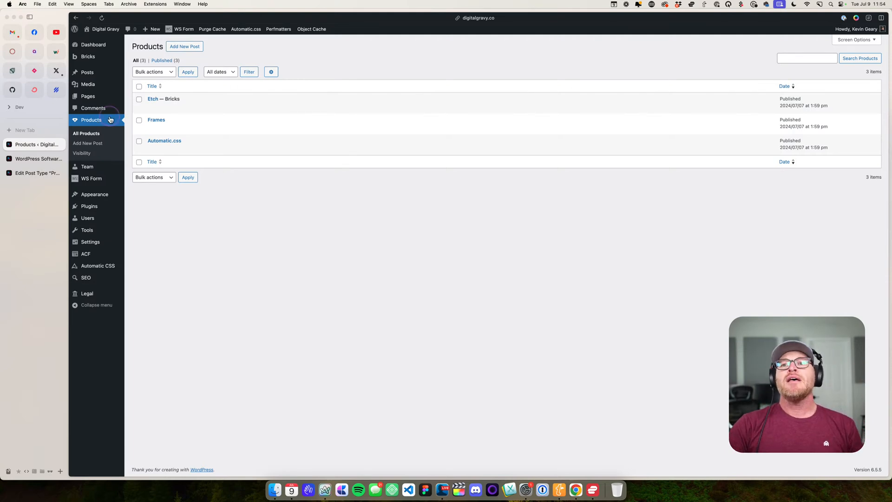
# - Close the Edit Post Type tab without saving its changes and return to the site's front page
pyautogui.click(21, 159)
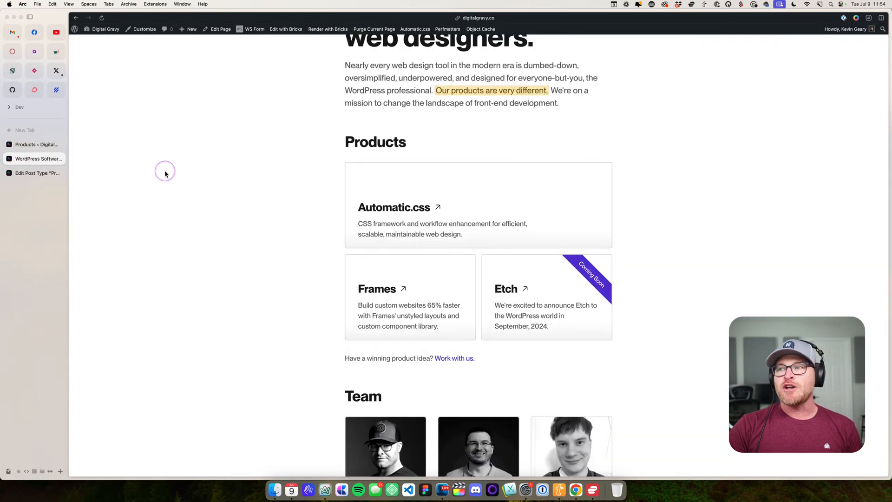
pyautogui.click(26, 173)
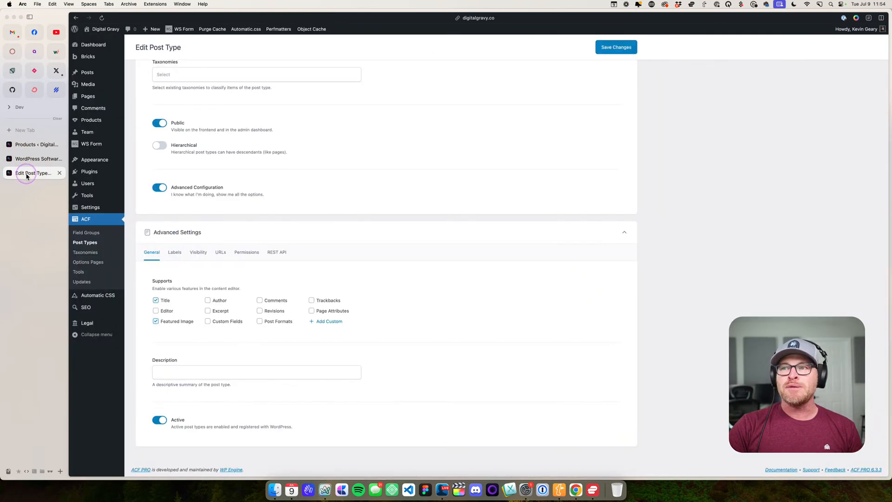
pyautogui.click(60, 172)
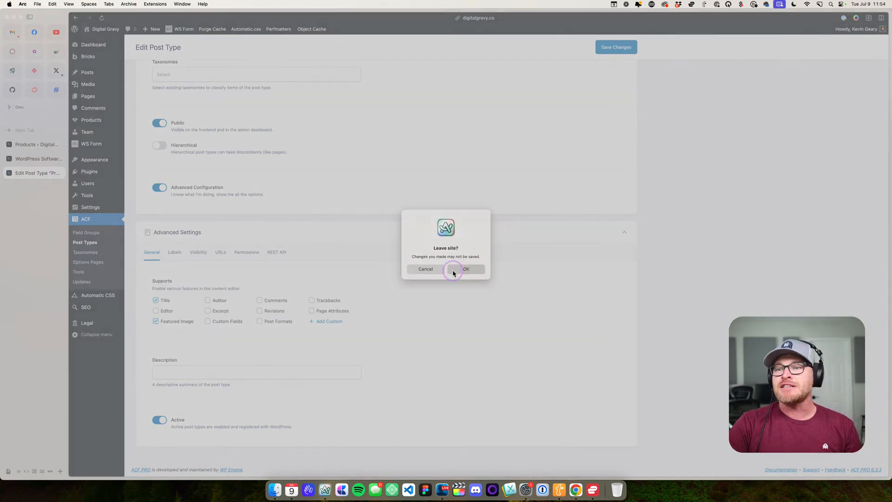
pyautogui.click(454, 269)
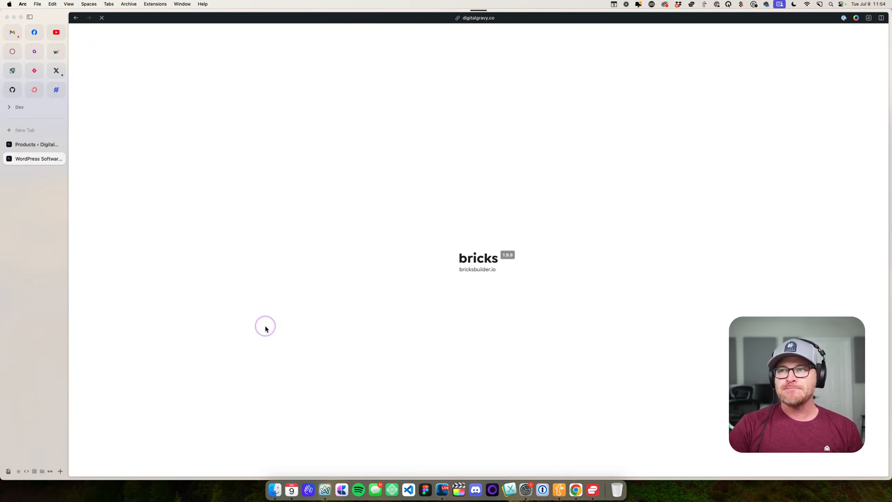
# - Open the page in the Bricks builder and show the query loop settings of the first product's Feature Card
pyautogui.scroll(-5, 381, 316)
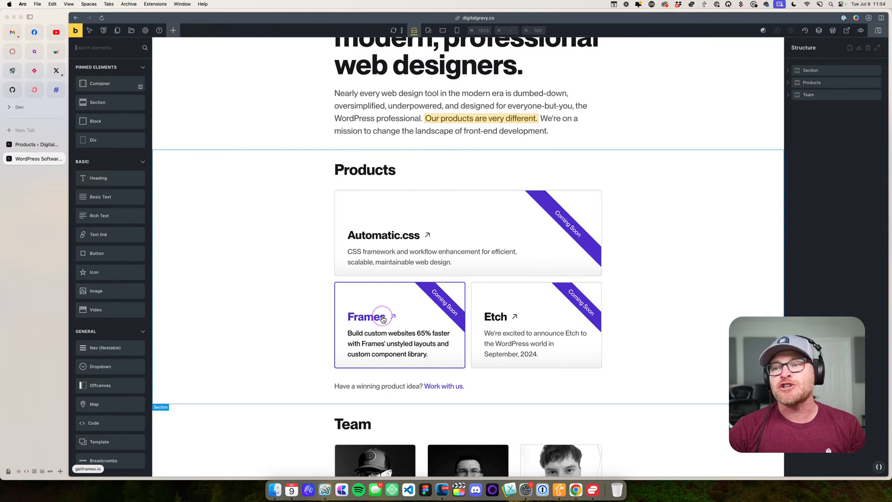
pyautogui.click(399, 198)
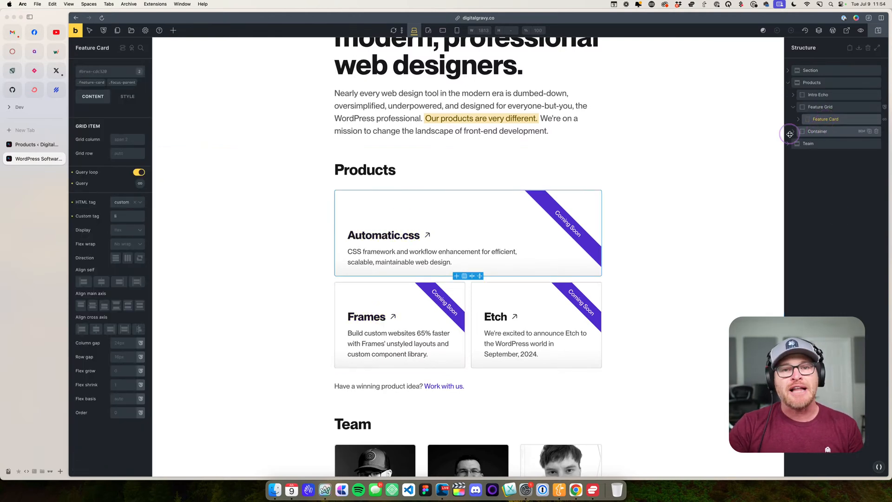
pyautogui.click(140, 184)
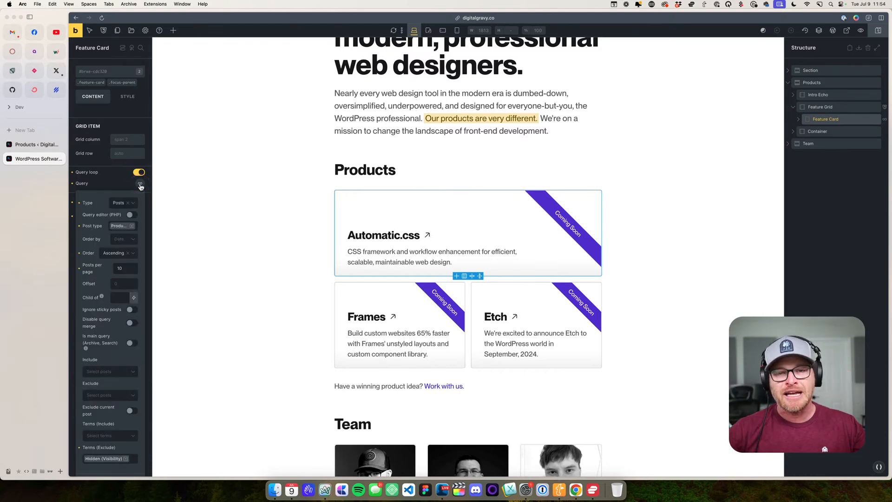
# - Examine the query's type, post type, ordering, posts-per-page and excluded terms settings for the product cards
pyautogui.click(121, 203)
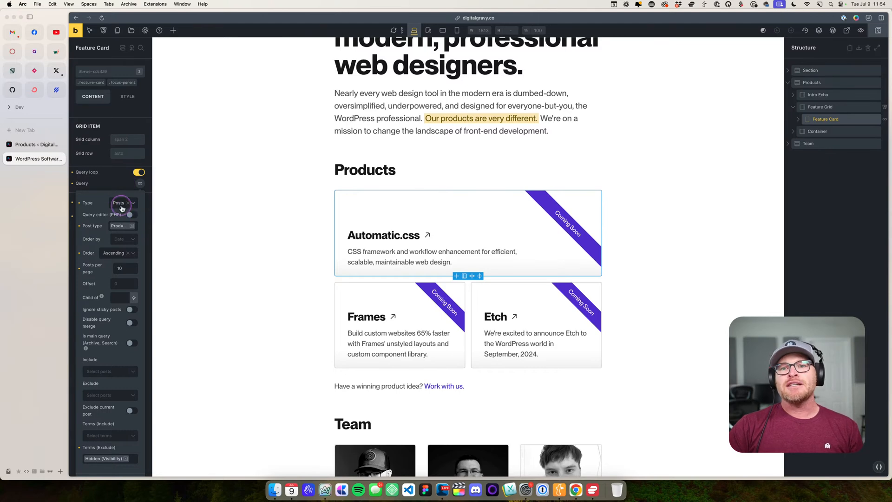
pyautogui.click(124, 228)
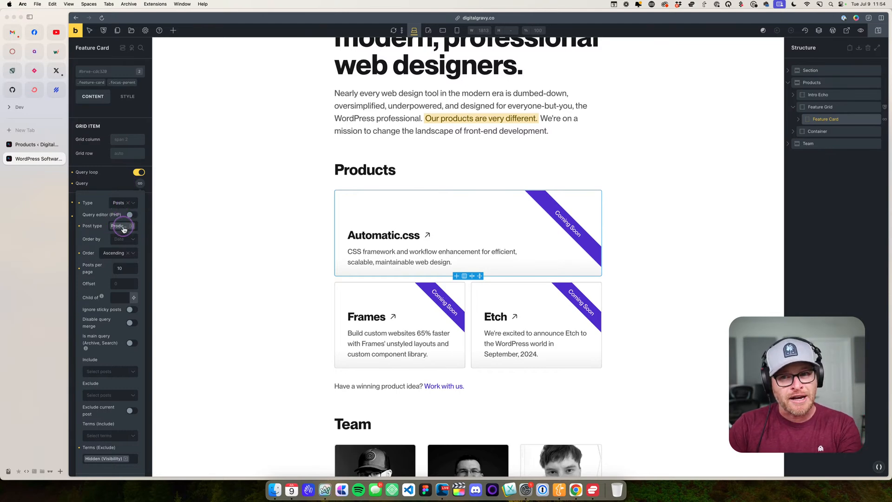
pyautogui.click(113, 254)
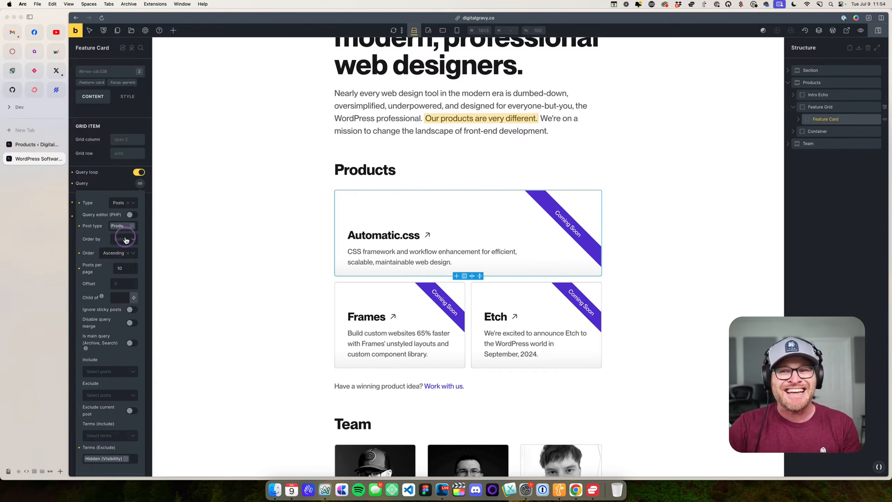
pyautogui.click(123, 239)
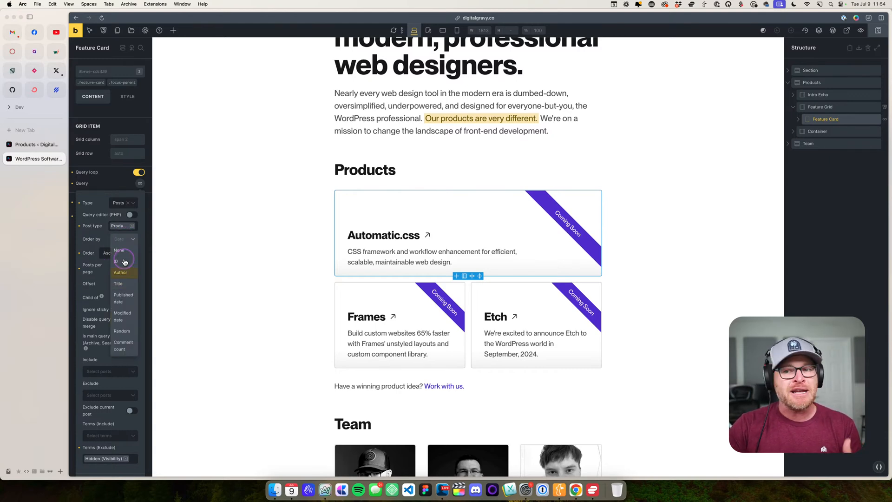
pyautogui.click(91, 240)
pyautogui.doubleClick(119, 268)
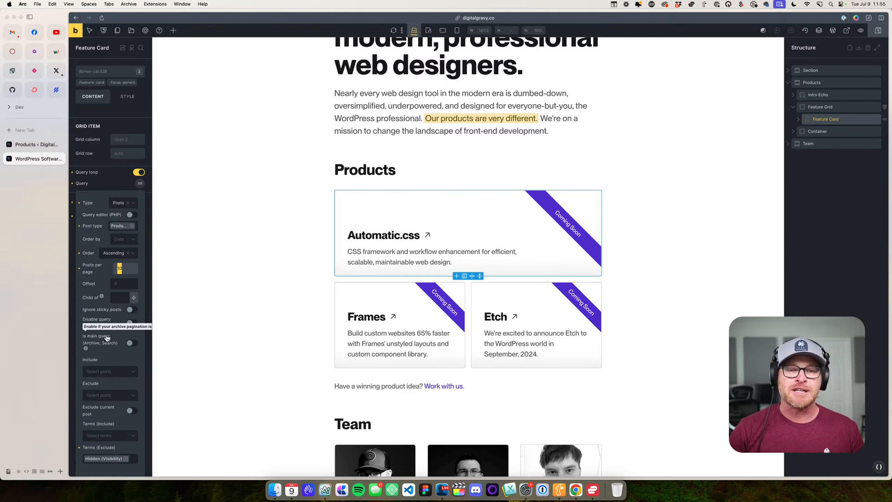
pyautogui.click(126, 269)
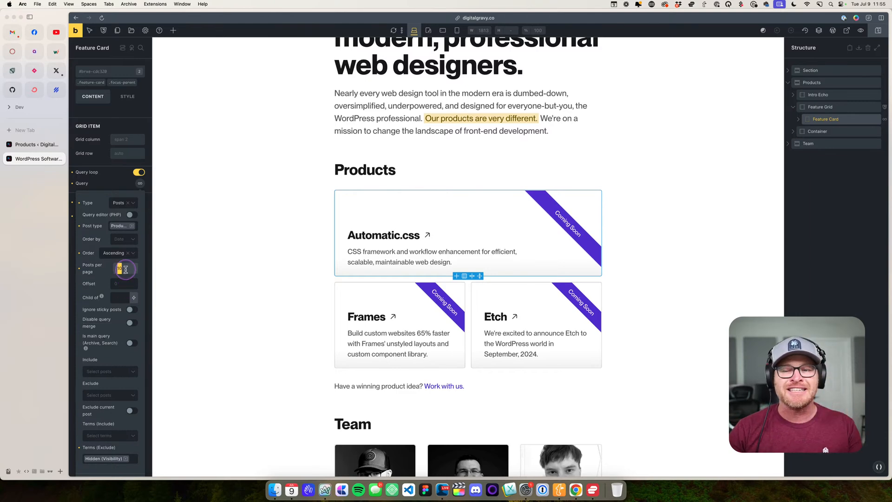
pyautogui.click(130, 270)
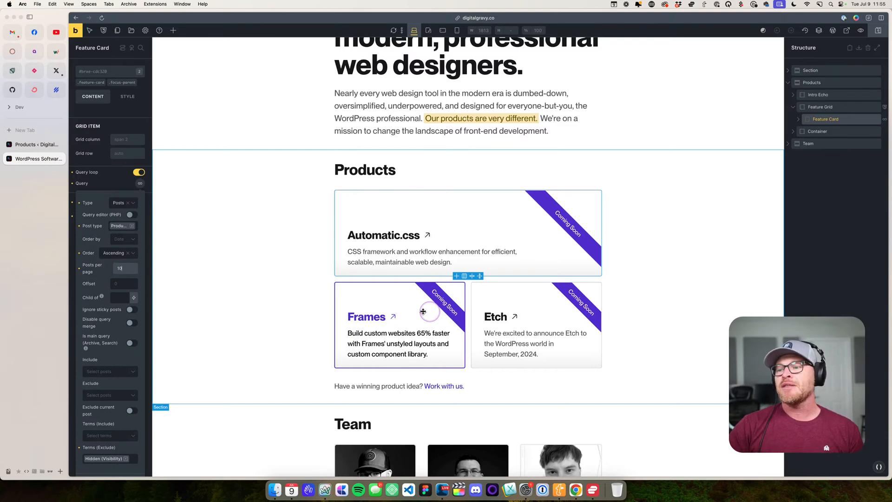
# - Inspect the Feature Grid around the product cards, and select the Ribbon element nested in the Feature Card to check its classes
pyautogui.scroll(-1, 305, 299)
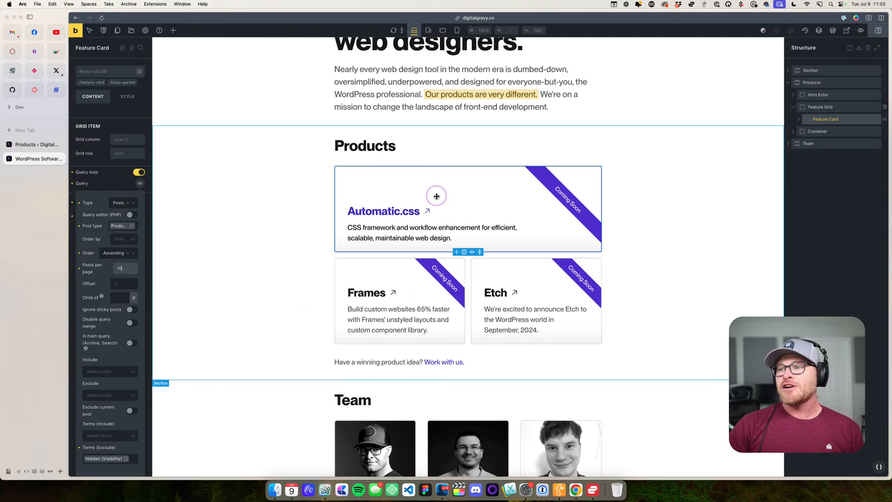
pyautogui.click(483, 271)
pyautogui.click(467, 259)
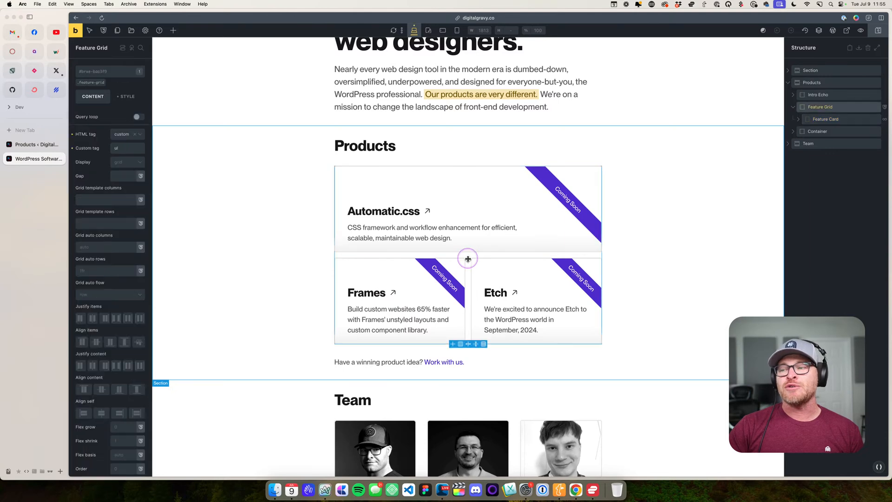
pyautogui.click(401, 196)
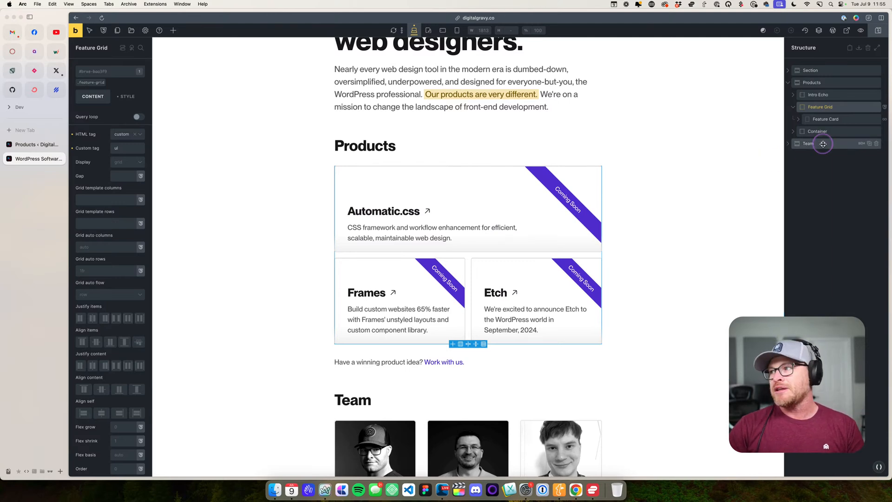
pyautogui.click(799, 119)
pyautogui.click(822, 143)
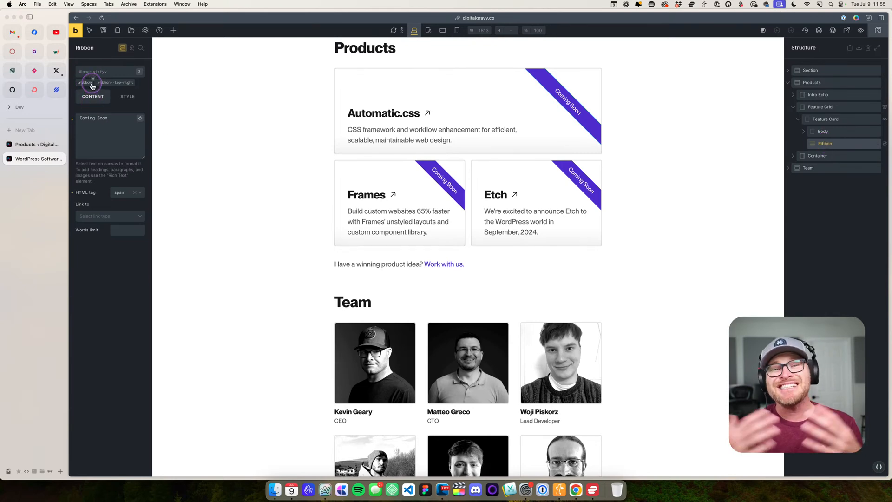
# - Open automaticcss.com/docs in a new tab, search the documentation for "ribbon" and open the Ribbons article
pyautogui.press('super+t')
pyautogui.write('automaticcss.com/do')
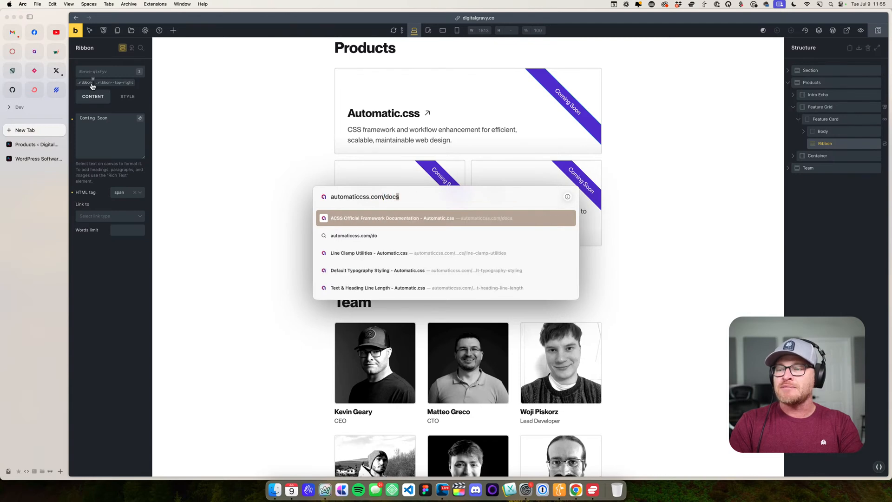
pyautogui.press('Return')
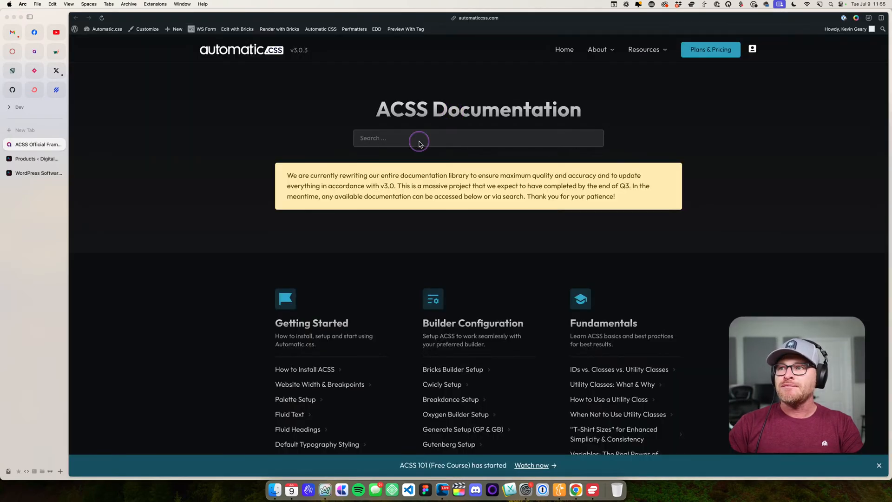
pyautogui.click(419, 144)
pyautogui.write('ribbon')
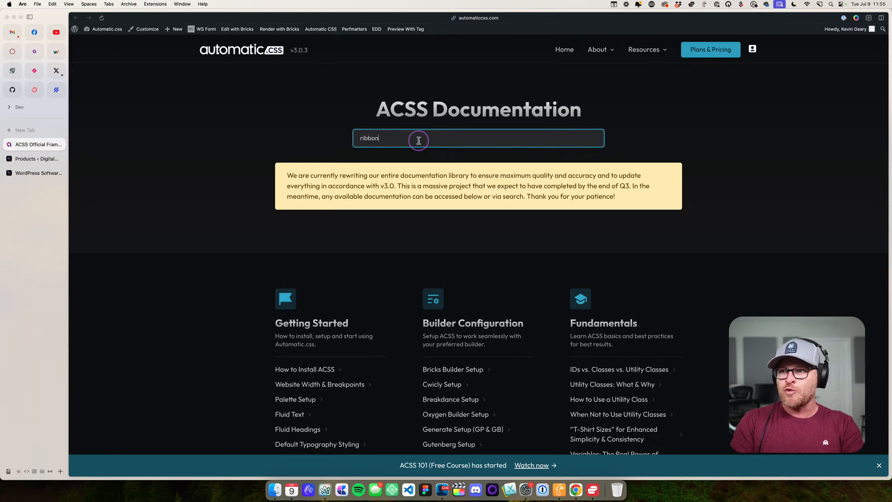
pyautogui.press('Return')
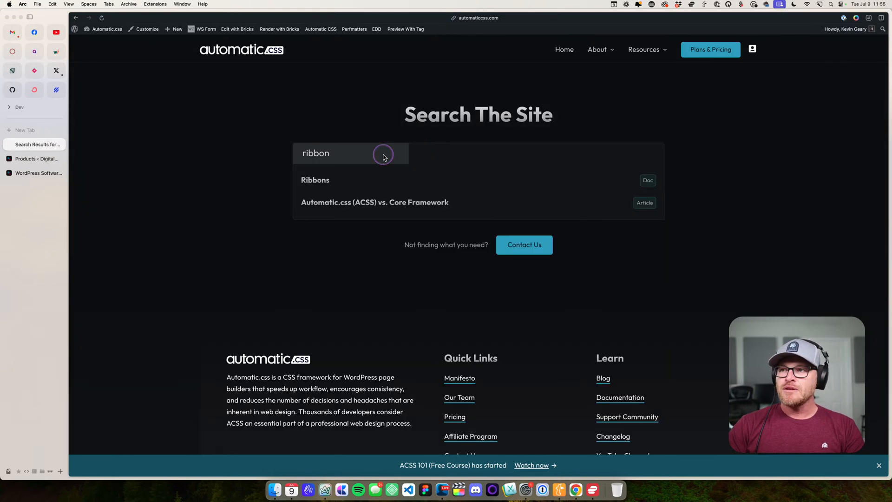
pyautogui.click(337, 185)
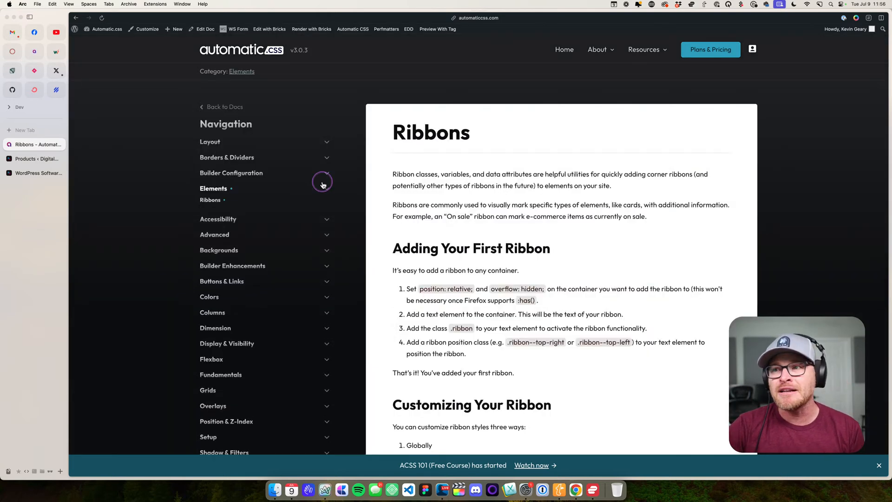
# - Read the Ribbons article's instructions for adding a first ribbon, customizing it with variables and styling it with data attributes
pyautogui.scroll(-4, 678, 207)
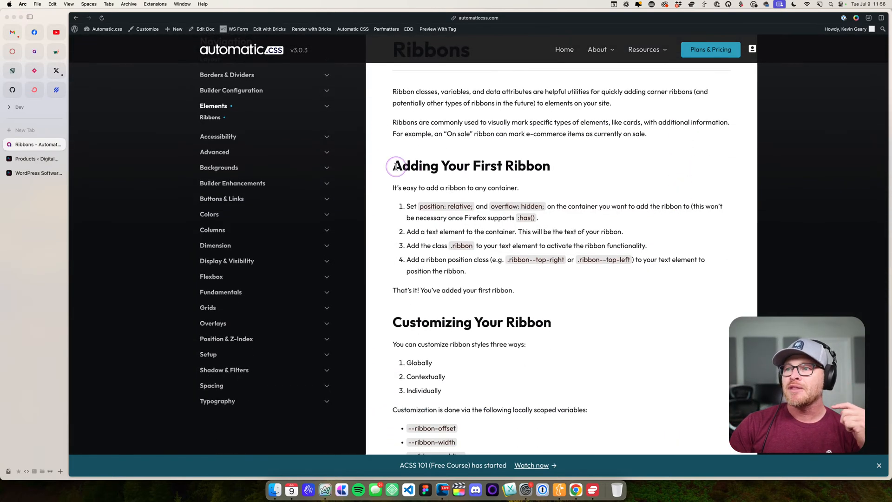
pyautogui.moveTo(393, 166); pyautogui.dragTo(575, 272)
pyautogui.click(575, 265)
pyautogui.scroll(-3, 576, 267)
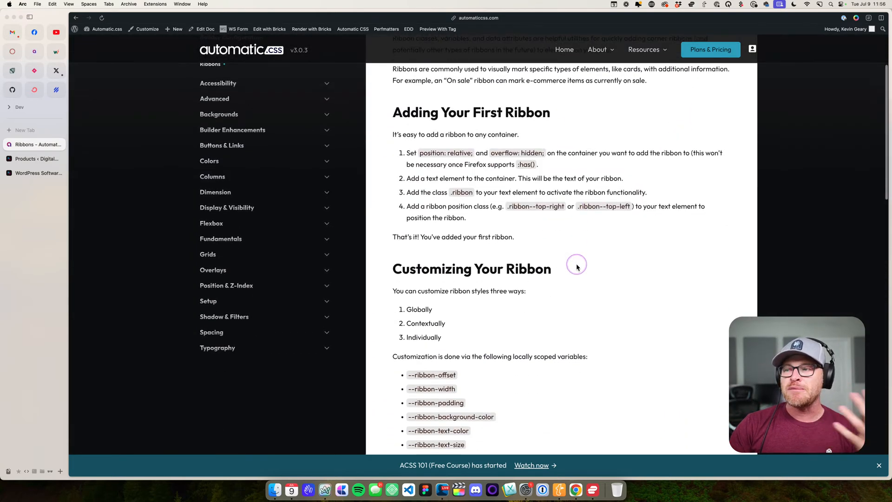
pyautogui.moveTo(474, 192); pyautogui.dragTo(442, 193)
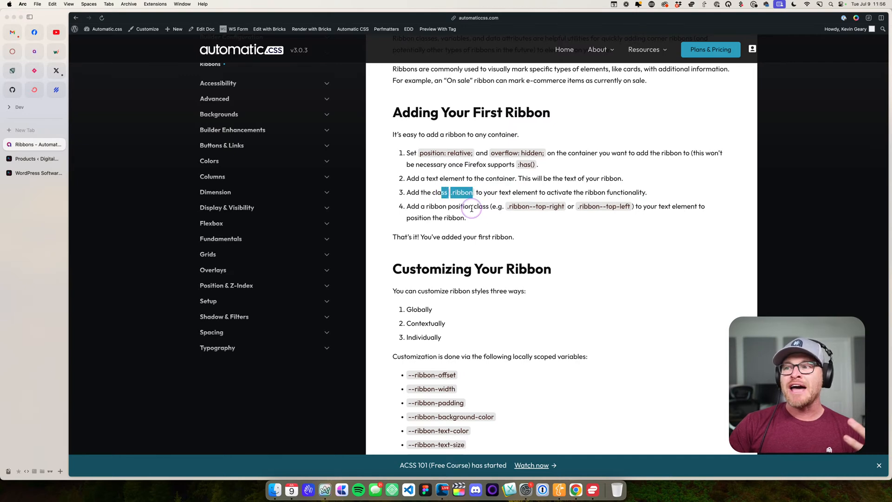
pyautogui.click(495, 180)
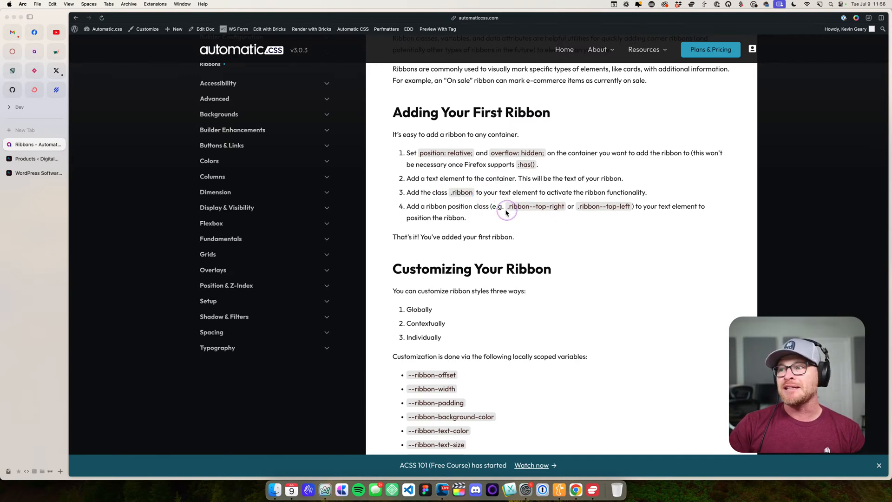
pyautogui.scroll(-5, 623, 218)
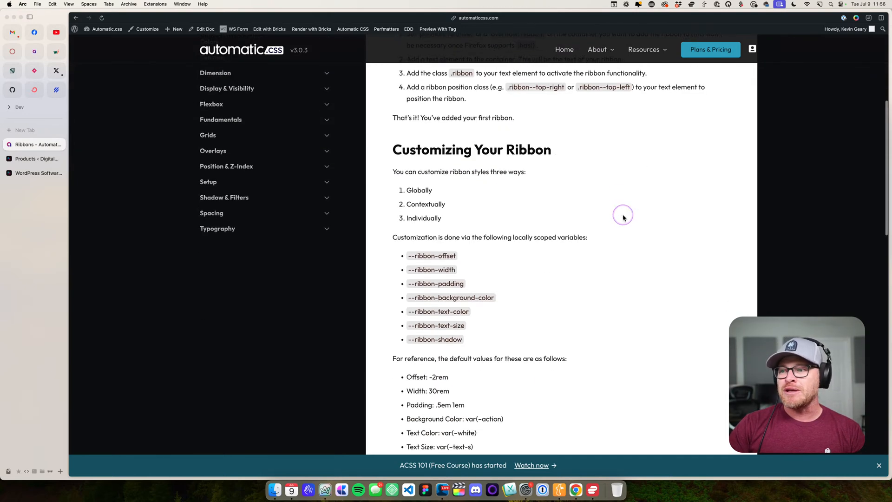
pyautogui.scroll(-20, 623, 217)
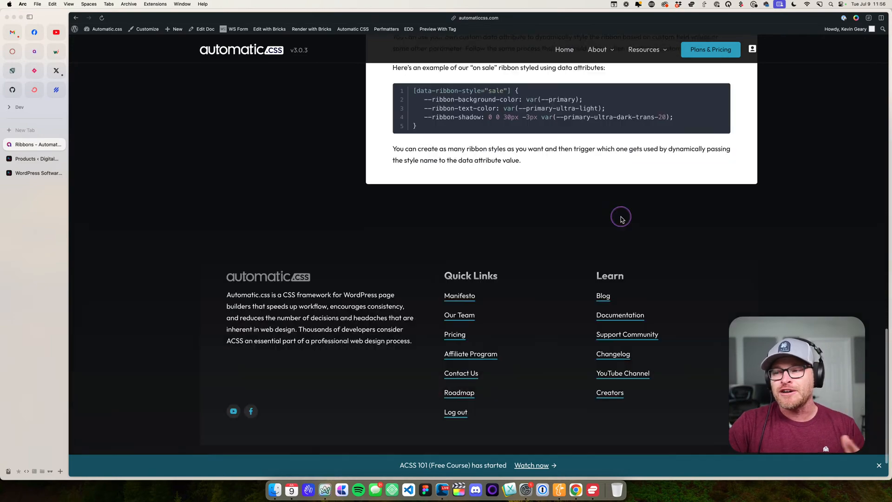
pyautogui.scroll(20, 622, 218)
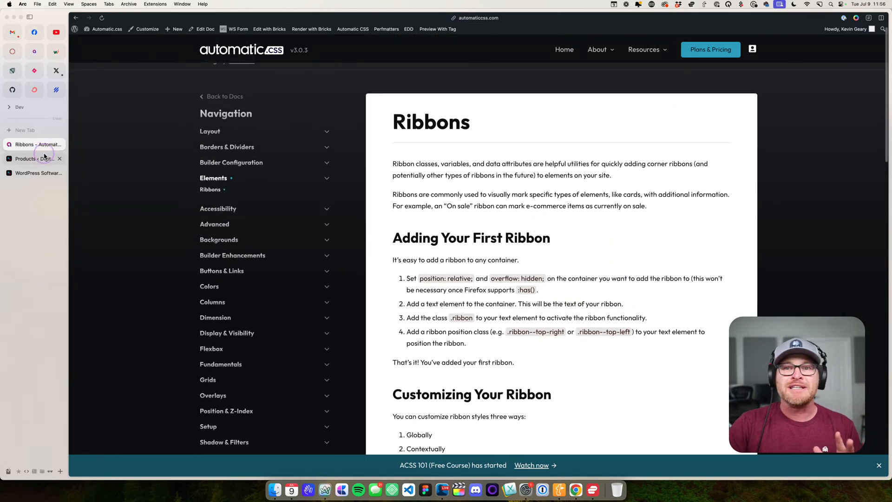
# - Return to the Bricks editor and open the custom CSS of the Ribbon element's .ribbon class, widening the settings area and enlarging the view
pyautogui.click(32, 161)
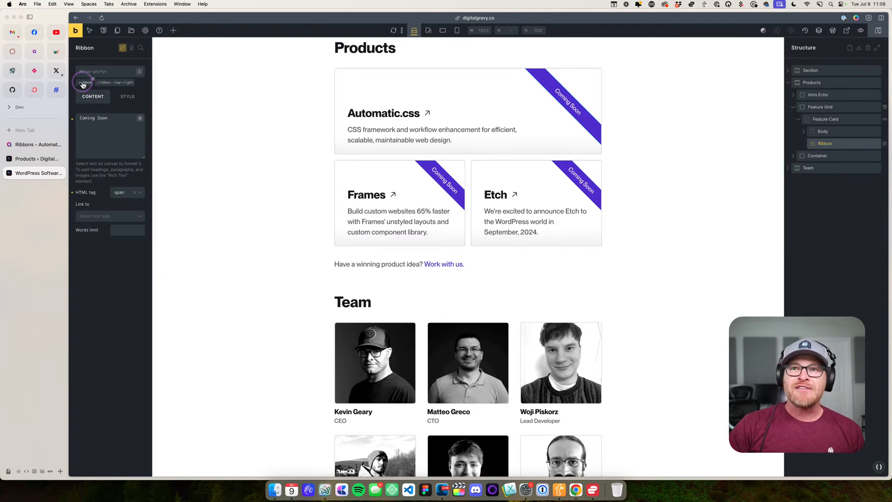
pyautogui.click(126, 96)
pyautogui.click(85, 84)
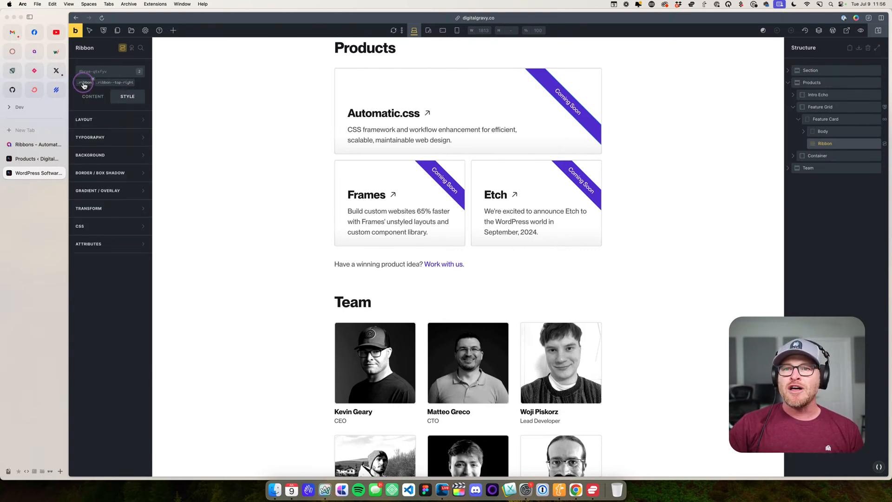
pyautogui.click(108, 225)
pyautogui.click(150, 342)
pyautogui.moveTo(161, 320); pyautogui.dragTo(93, 319)
pyautogui.press('super+equal')
pyautogui.press('super+equal')
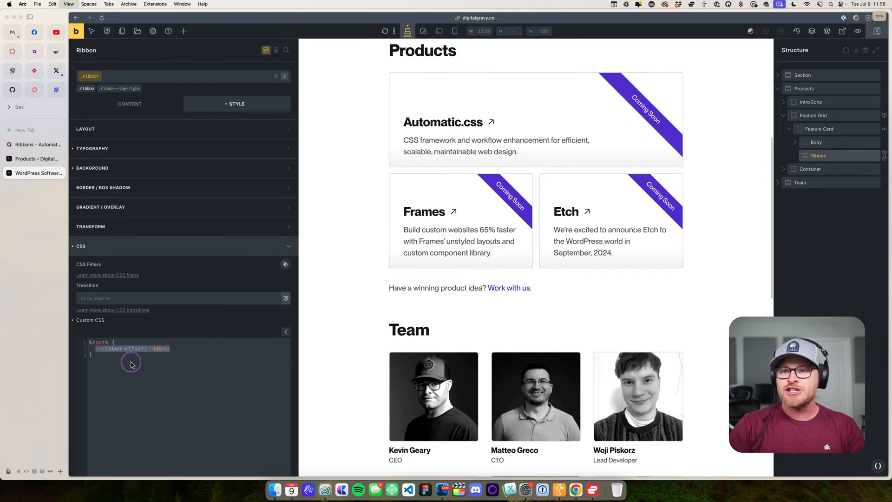
# - Try a --ribbon-offset of -30px in the .ribbon class's custom CSS, and set it back to -60px
pyautogui.click(175, 325)
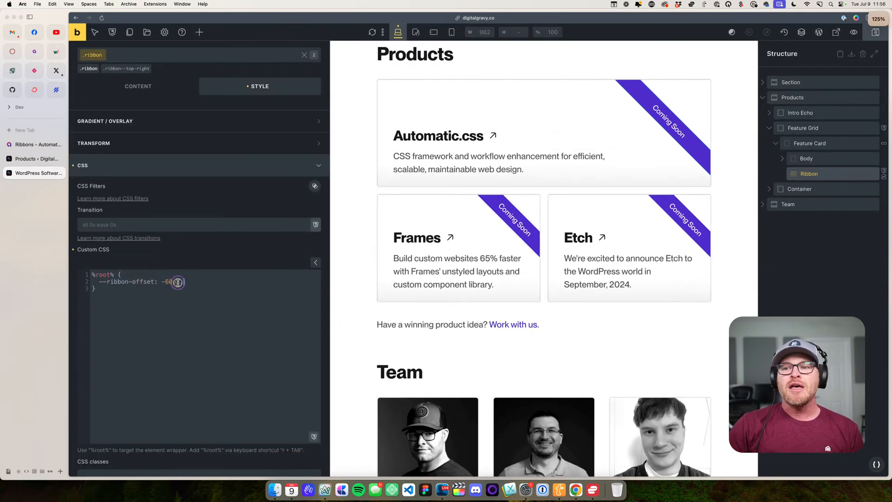
pyautogui.moveTo(184, 281); pyautogui.dragTo(102, 281)
pyautogui.press('Right')
pyautogui.press('Left')
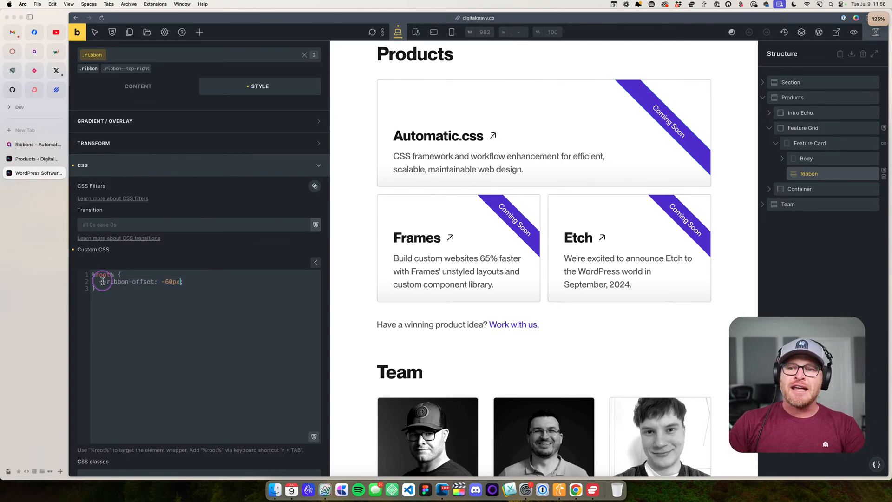
pyautogui.press('BackSpace')
pyautogui.write('2')
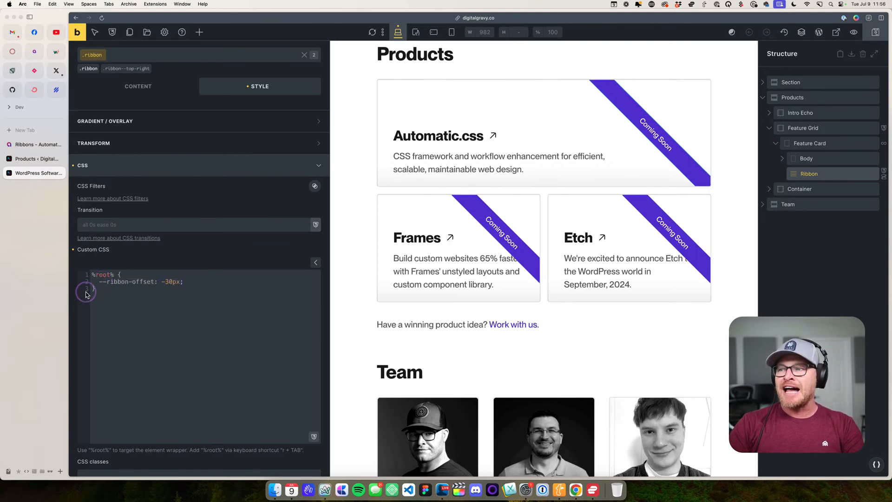
pyautogui.press('BackSpace')
pyautogui.write('5')
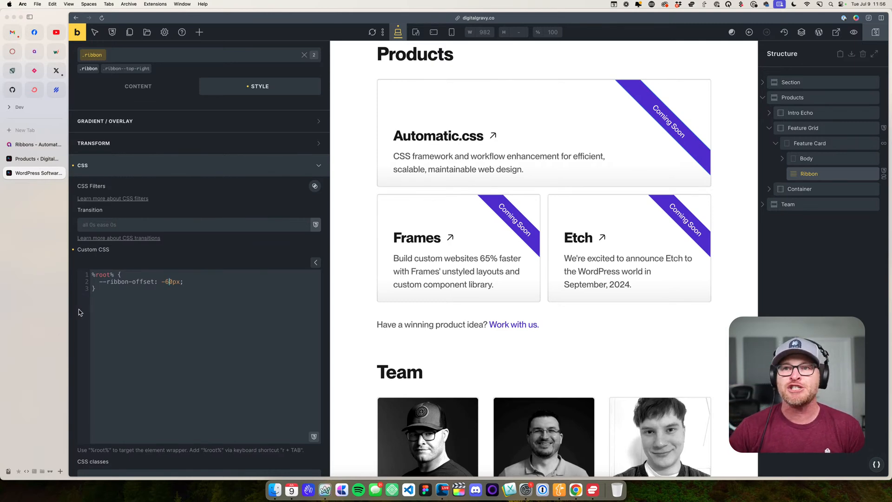
# - Inspect the Ribbon element's text content and the background and typography styles of its .ribbon class
pyautogui.click(138, 86)
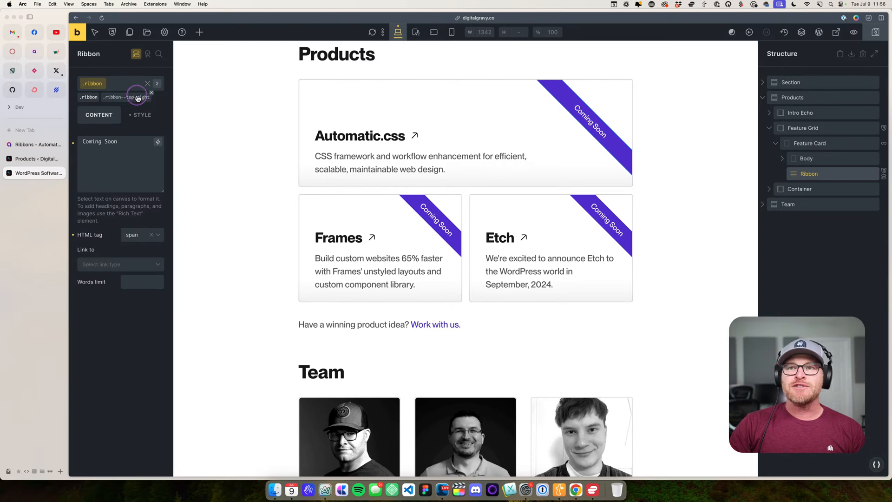
pyautogui.click(142, 115)
pyautogui.click(126, 187)
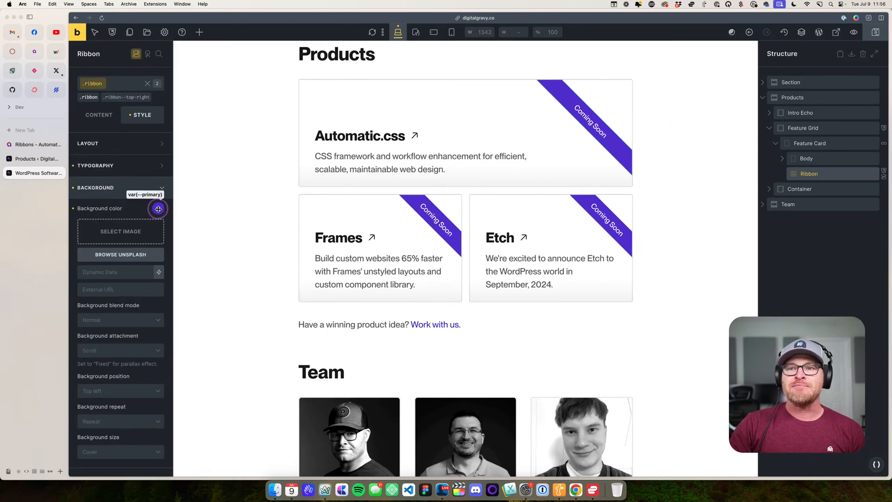
pyautogui.click(157, 166)
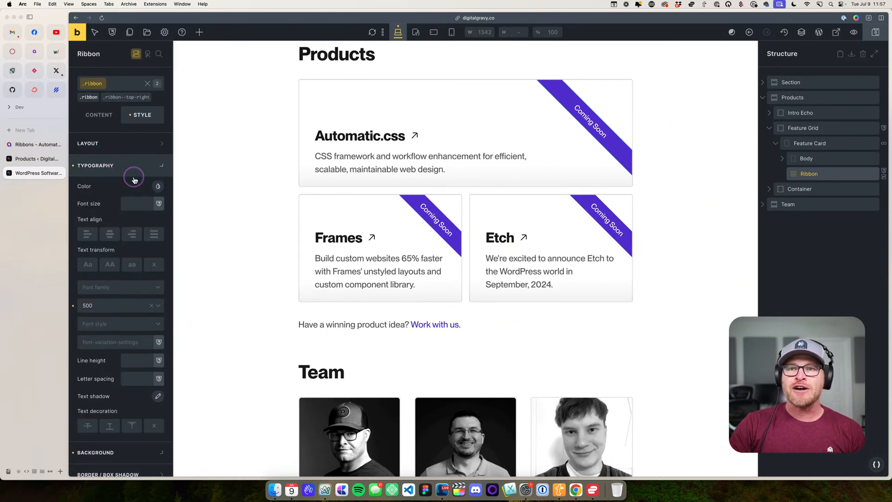
pyautogui.click(95, 166)
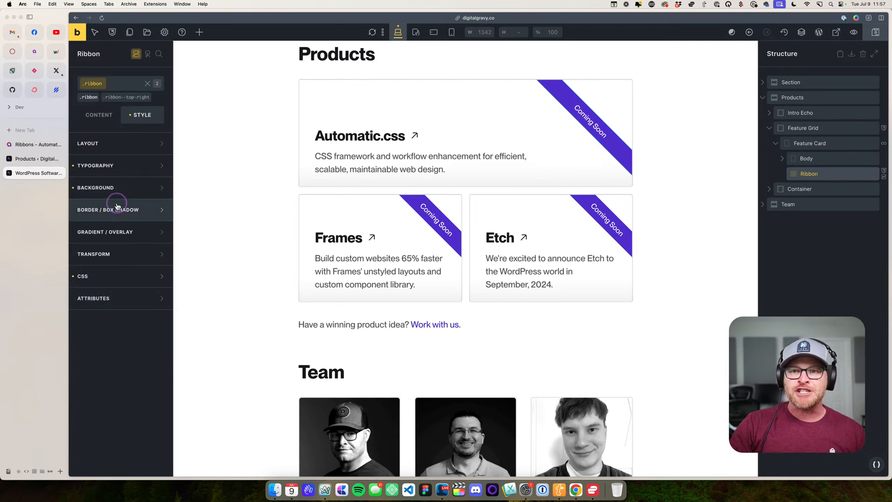
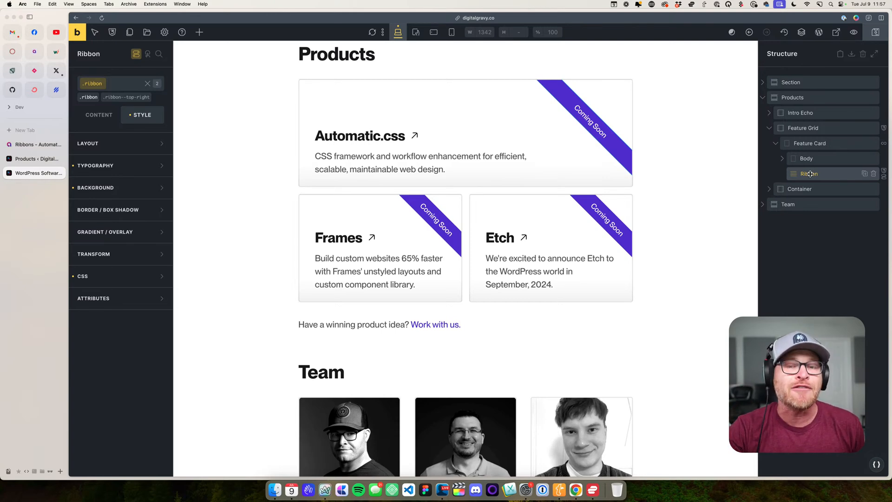
# - Open the Ribbon element's conditions and read the full dynamic data tag used for the comparison
pyautogui.click(136, 55)
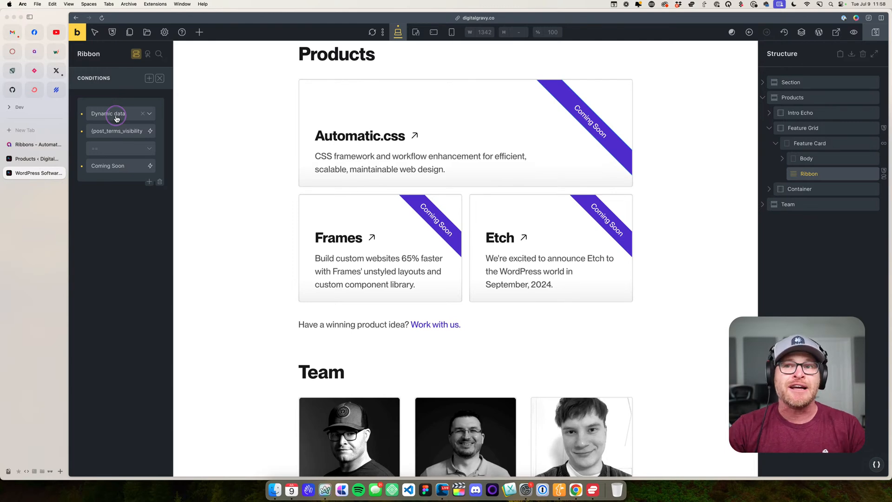
pyautogui.click(108, 130)
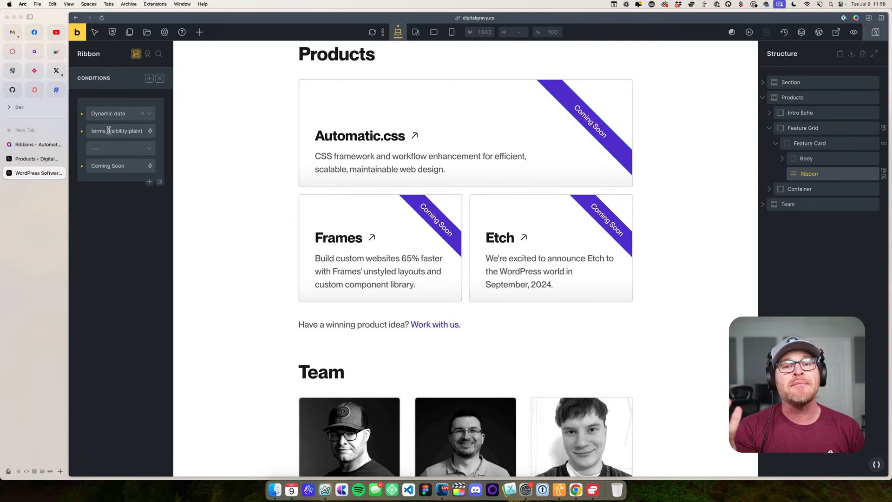
pyautogui.click(135, 132)
pyautogui.hscroll(-2, 128, 131)
pyautogui.click(129, 131)
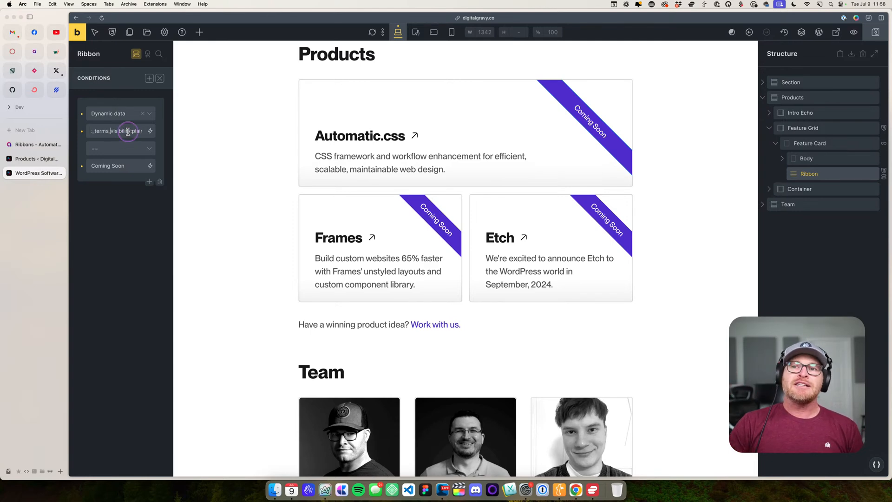
pyautogui.click(88, 131)
# - Remove the :plain filter from the post_terms_visibility tag in the Ribbon's condition, and add it back
pyautogui.moveTo(102, 131); pyautogui.dragTo(142, 131)
pyautogui.click(127, 132)
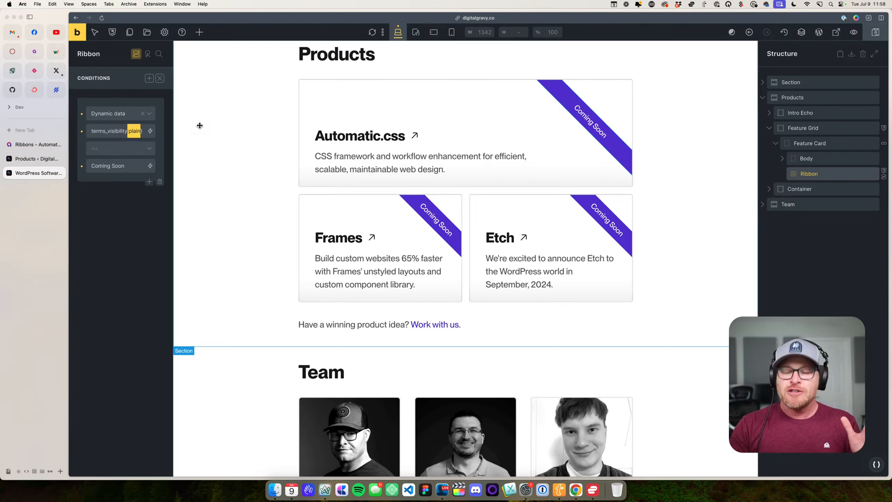
pyautogui.press('BackSpace')
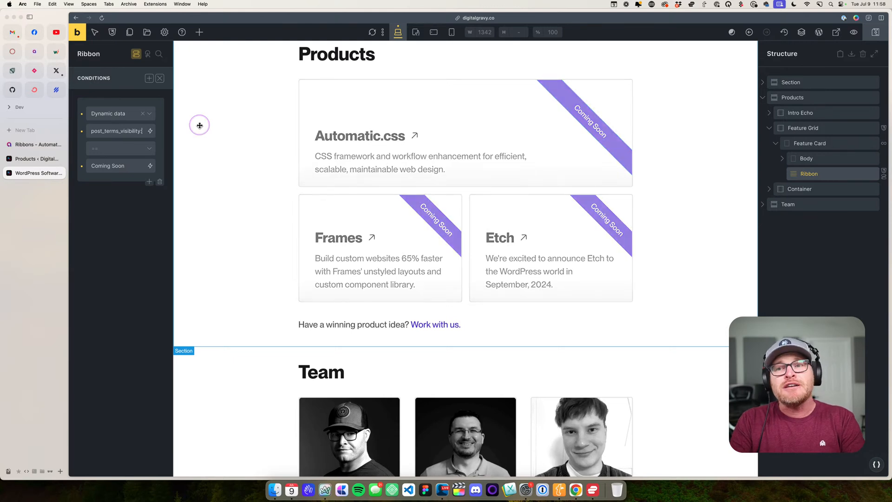
pyautogui.write(':plain')
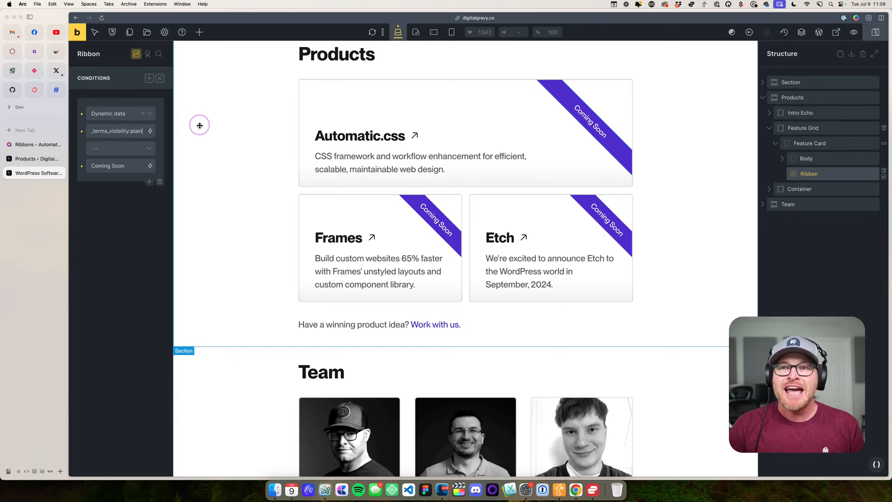
# - Inspect the Coming Soon comparison value of the Ribbon's condition and close the conditions
pyautogui.moveTo(135, 166); pyautogui.dragTo(70, 158)
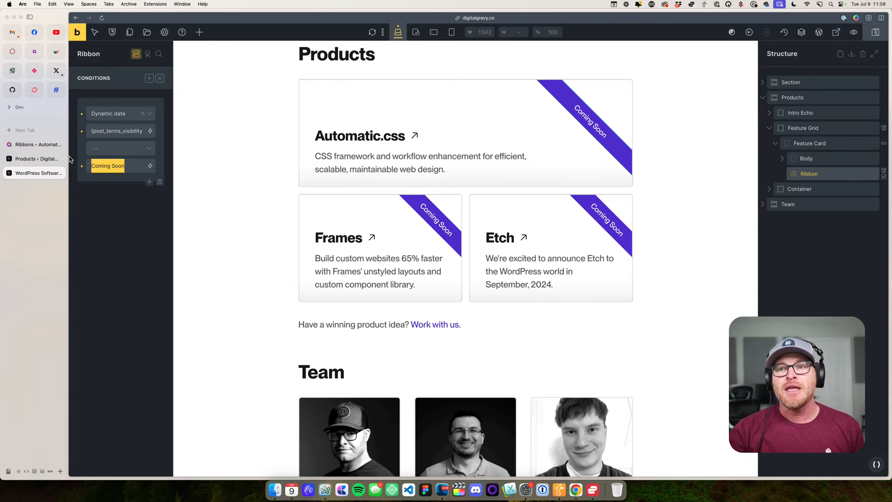
pyautogui.click(130, 117)
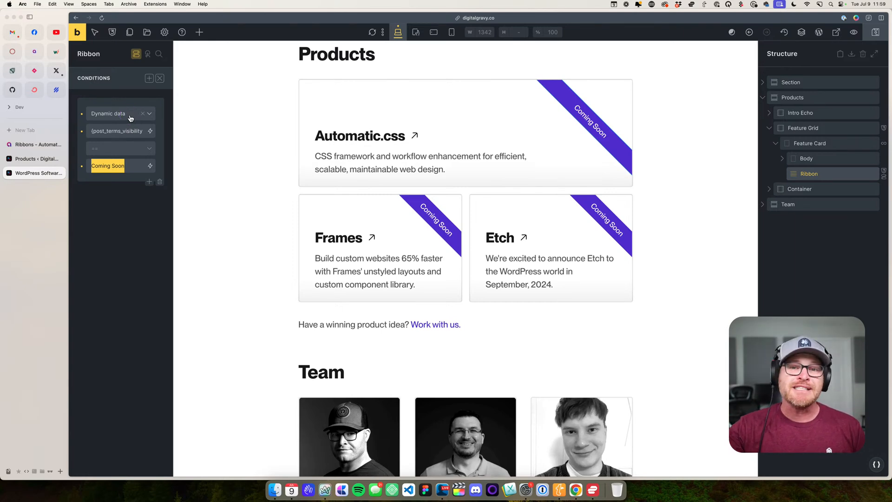
pyautogui.click(135, 54)
# - Review the product cards and the Team section on the canvas, and select the Products section to check its ID
pyautogui.click(37, 159)
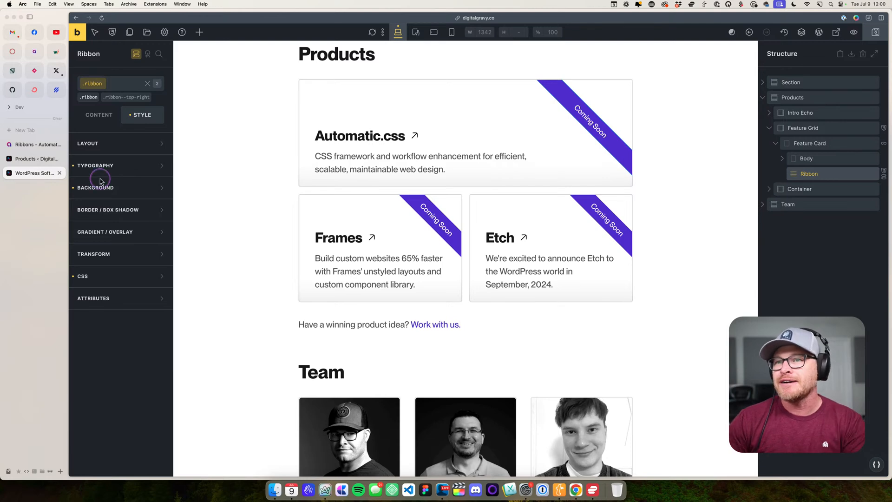
pyautogui.click(268, 169)
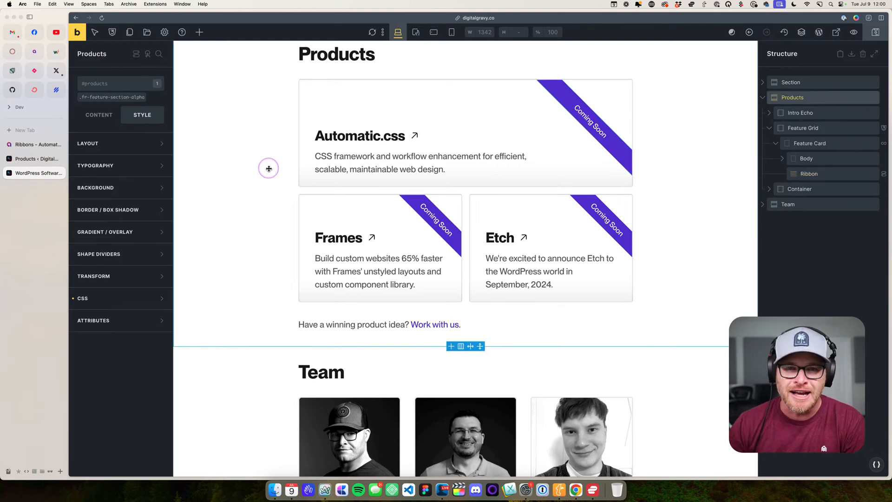
pyautogui.scroll(-5, 245, 221)
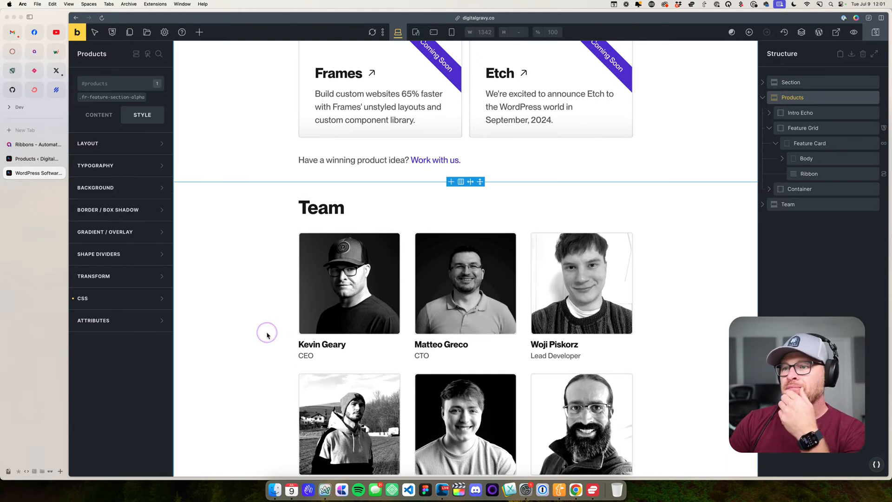
pyautogui.scroll(3, 424, 195)
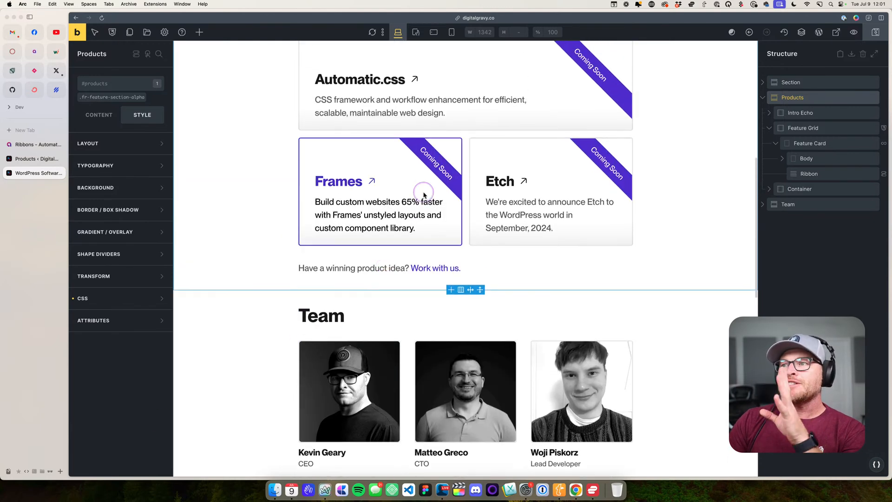
pyautogui.click(567, 116)
pyautogui.click(461, 143)
pyautogui.scroll(3, 464, 158)
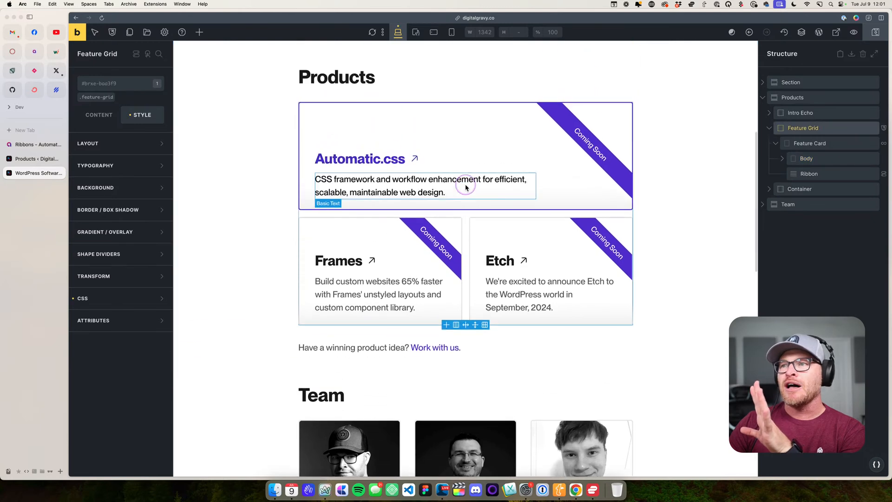
pyautogui.click(273, 191)
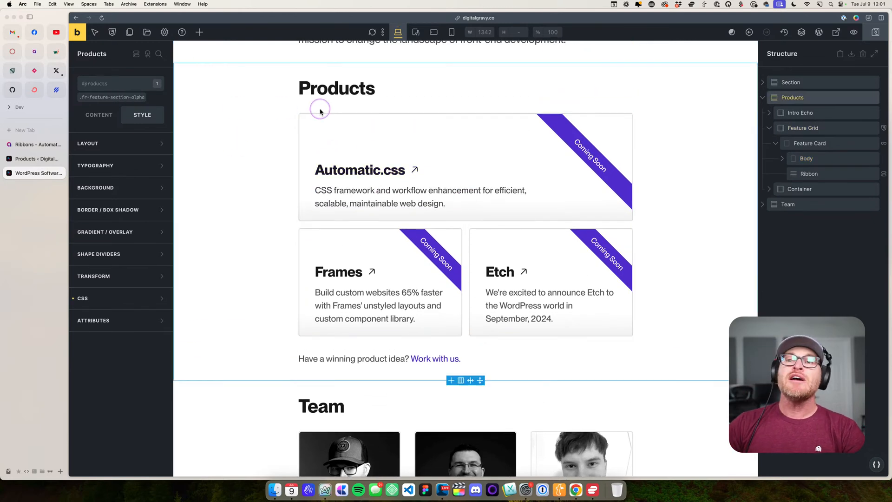
pyautogui.click(93, 85)
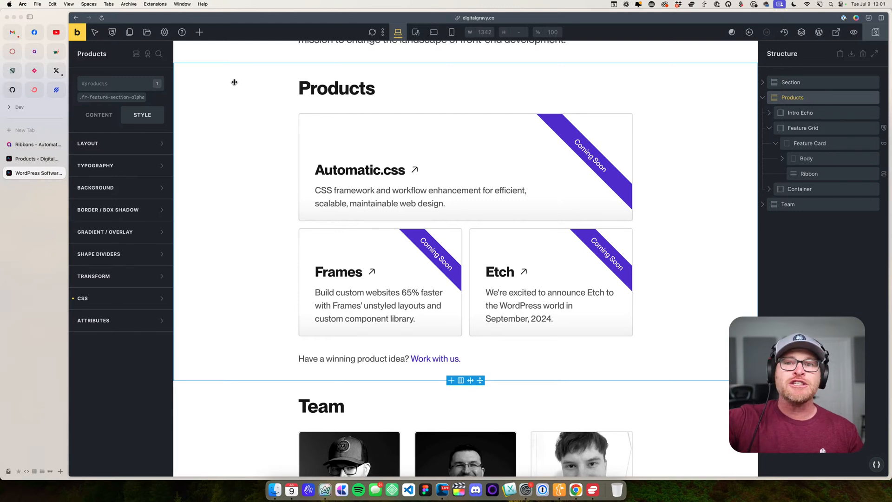
# - Open the live Digital Gravy site in a new tab from the WordPress admin and follow the header's Products link
pyautogui.click(41, 159)
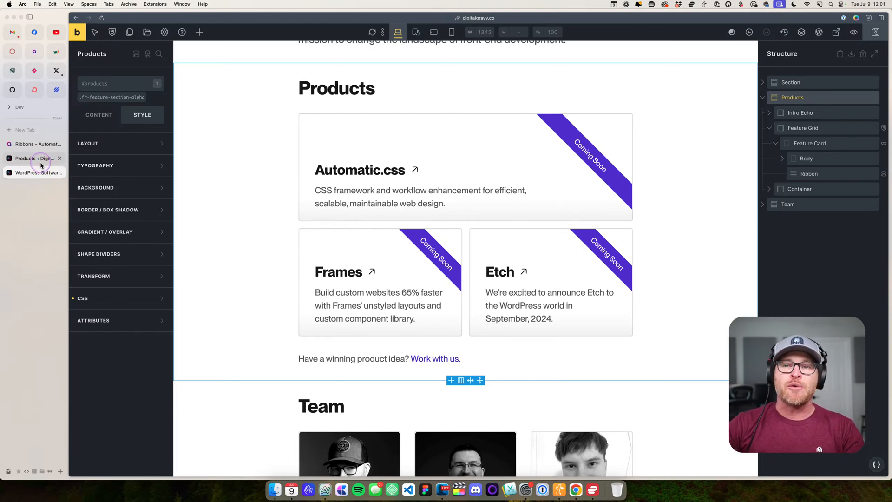
pyautogui.keyDown('super'); pyautogui.click(112, 30); pyautogui.keyUp('super')
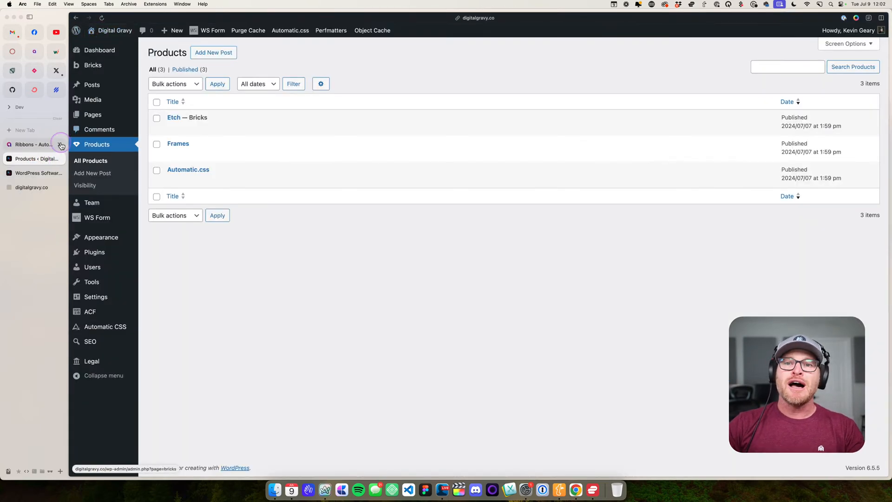
pyautogui.click(27, 188)
pyautogui.click(491, 60)
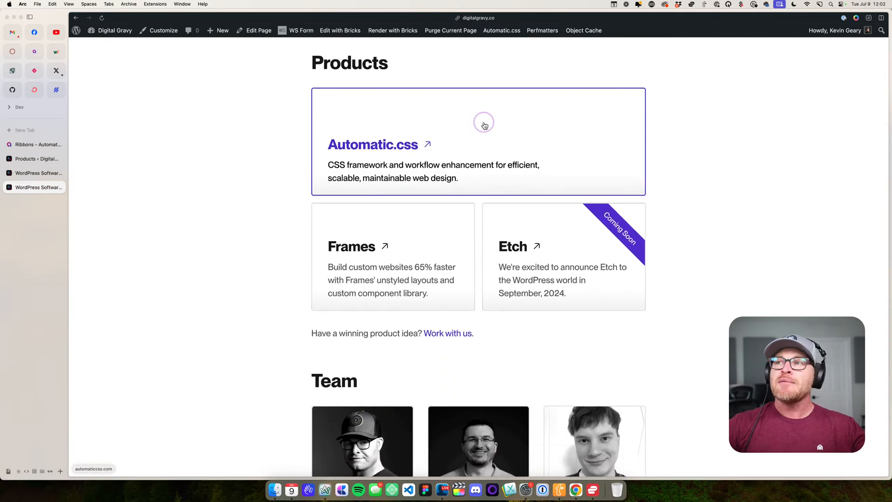
pyautogui.scroll(6, 485, 102)
# - Inspect the header's Products link in the developer tools with enlarged code to read its href, and close the tools
pyautogui.rightClick(490, 59)
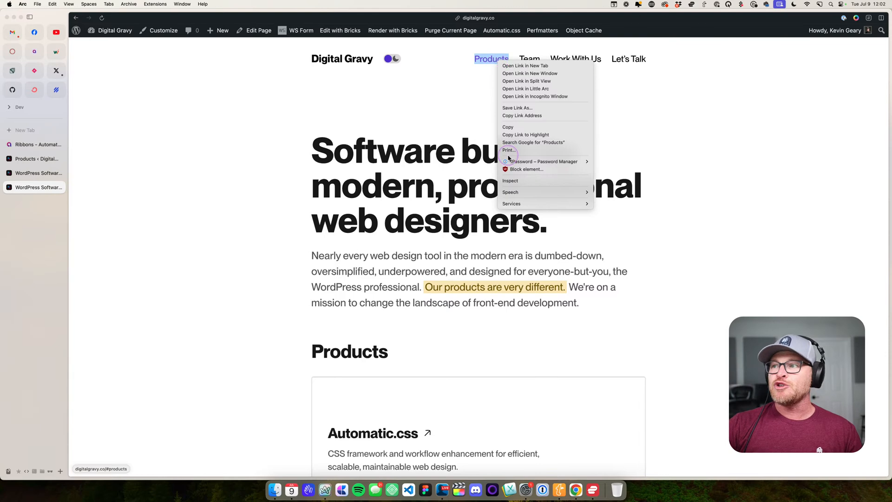
pyautogui.click(517, 181)
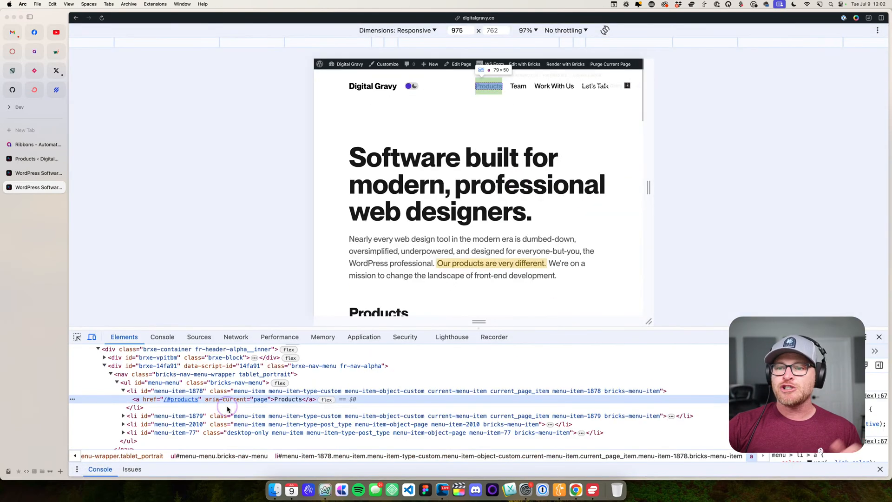
pyautogui.press('super+plus')
pyautogui.press('super+plus')
pyautogui.press('super+plus')
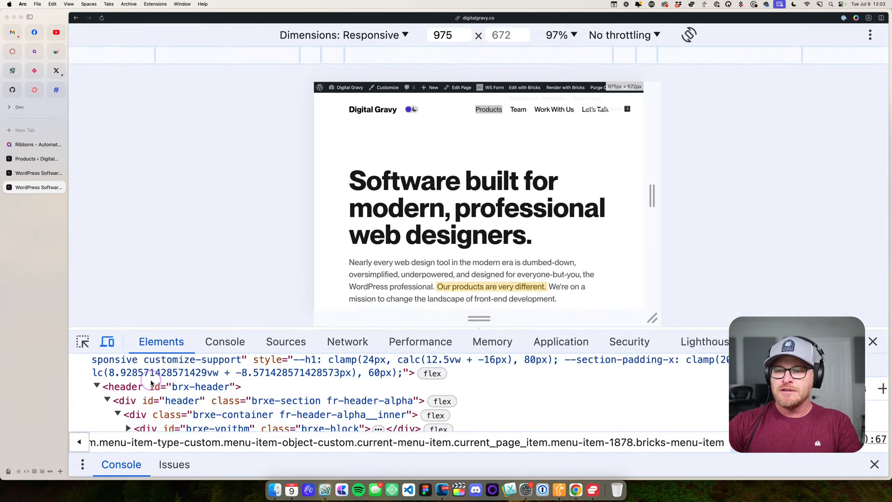
pyautogui.moveTo(165, 330); pyautogui.dragTo(213, 55)
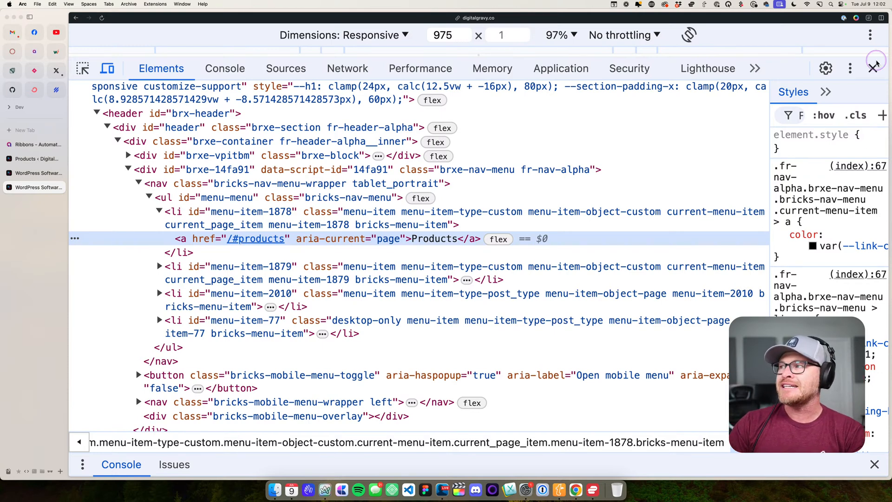
pyautogui.click(872, 68)
pyautogui.scroll(-5, 320, 223)
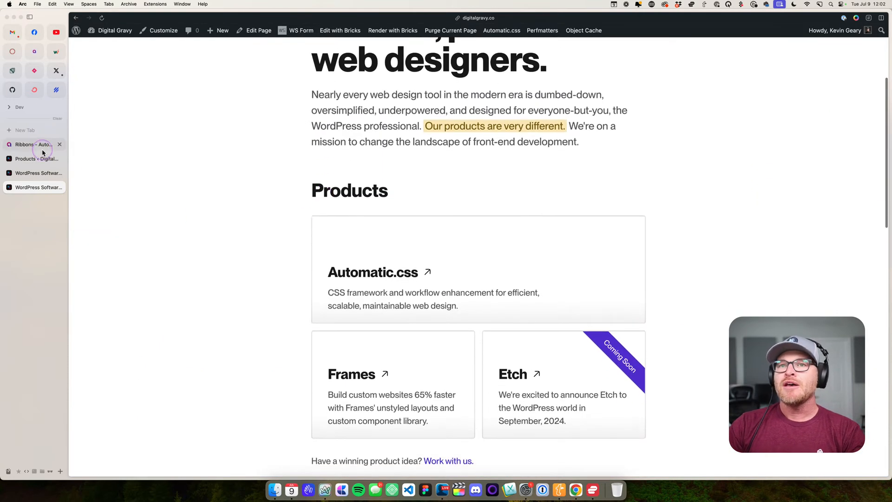
# - Return to the Bricks editor and examine the Products section's element ID
pyautogui.click(35, 173)
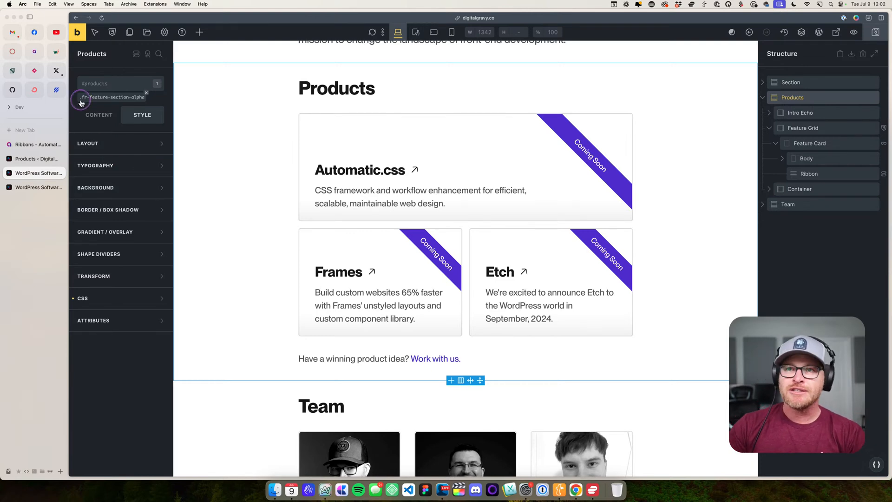
pyautogui.click(96, 87)
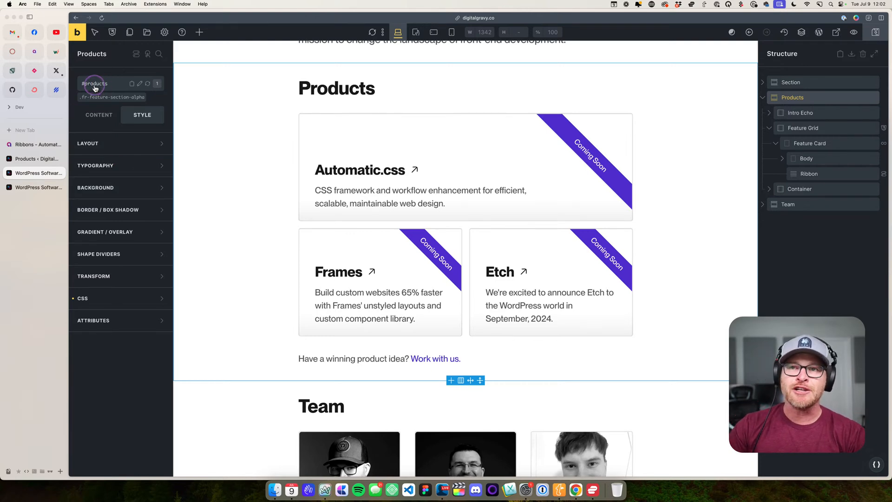
pyautogui.click(139, 84)
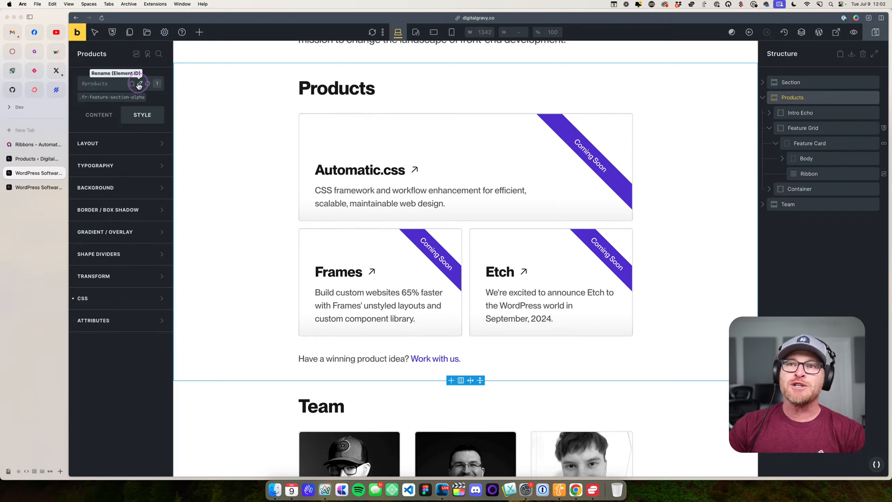
pyautogui.click(96, 87)
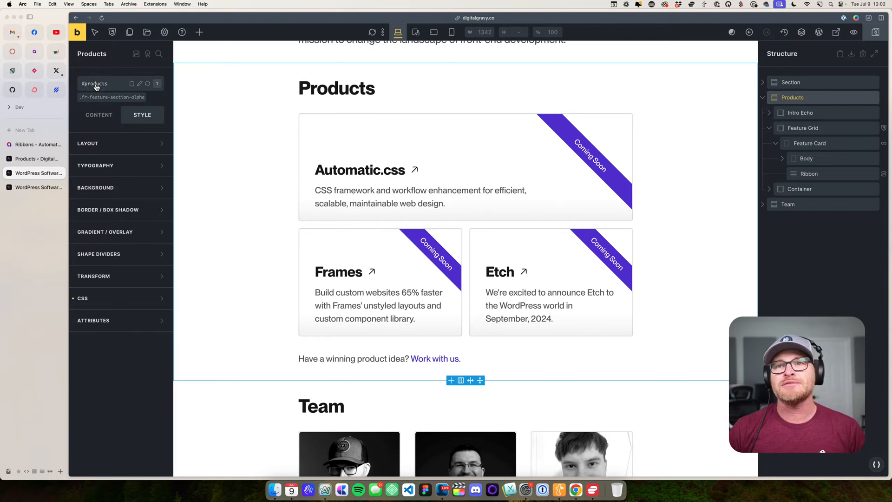
pyautogui.click(86, 87)
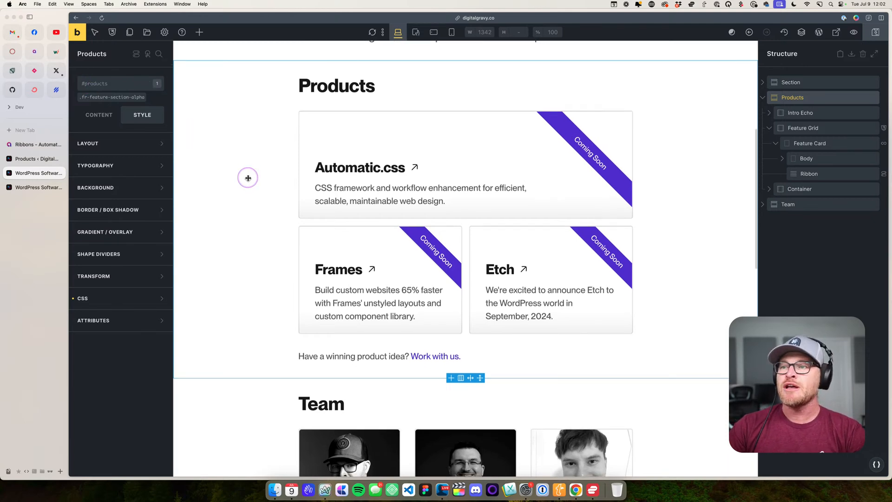
# - Look over the Team section and select the Container holding the Work with us link below the product cards
pyautogui.scroll(-5, 247, 175)
pyautogui.scroll(-5, 249, 178)
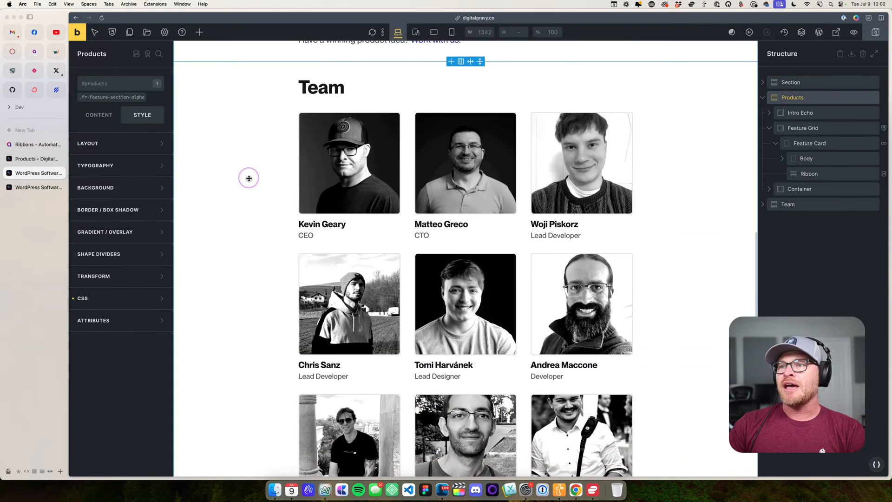
pyautogui.scroll(3, 249, 179)
pyautogui.scroll(1, 249, 179)
pyautogui.click(460, 142)
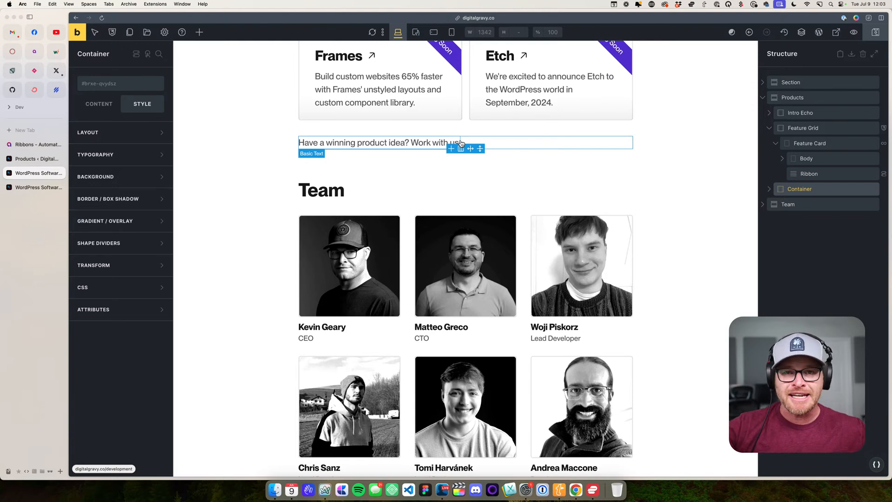
# - Select the first member's avatar in the Team section and its parent Team Card
pyautogui.scroll(-5, 233, 177)
pyautogui.click(235, 177)
pyautogui.click(349, 148)
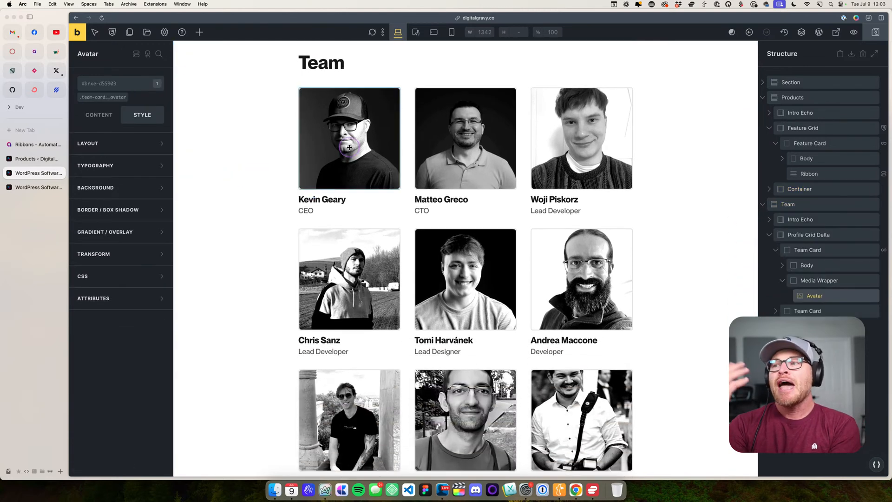
pyautogui.click(812, 250)
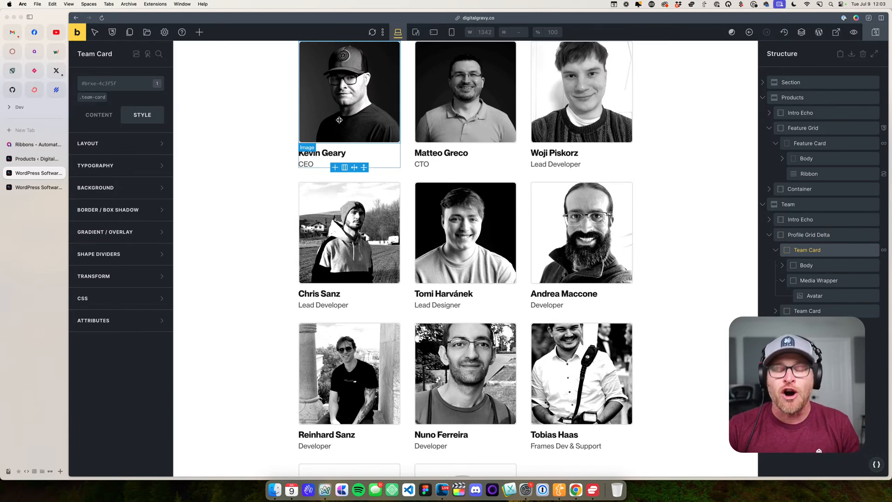
# - Search the Frames template library for "profile", browse to the Profile Grid Delta template, and close the library
pyautogui.click(147, 32)
pyautogui.click(666, 223)
pyautogui.scroll(-10, 666, 223)
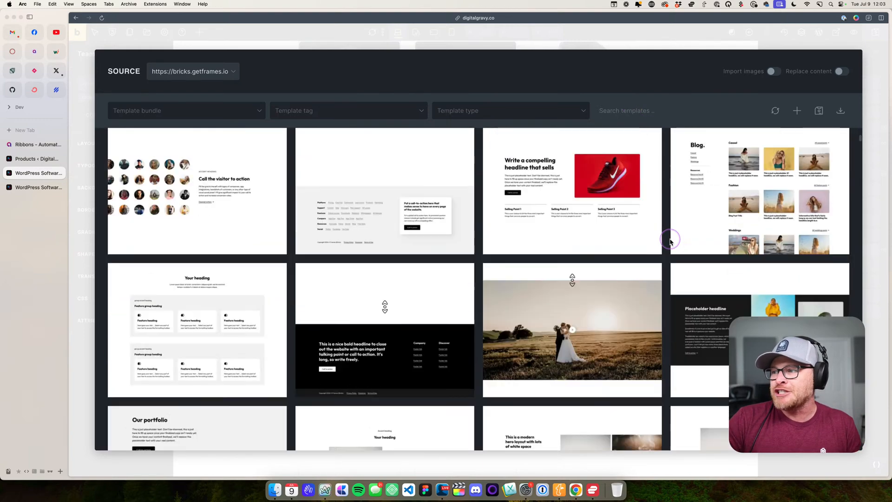
pyautogui.write('profile')
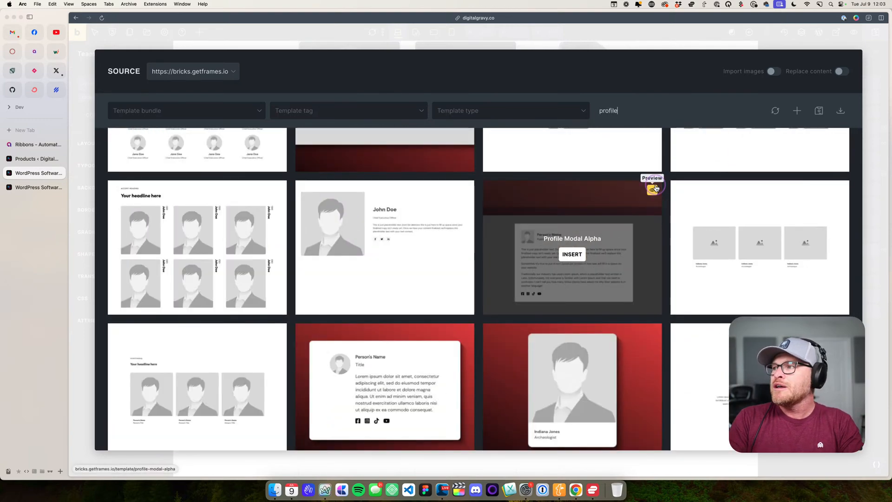
pyautogui.scroll(-10, 477, 344)
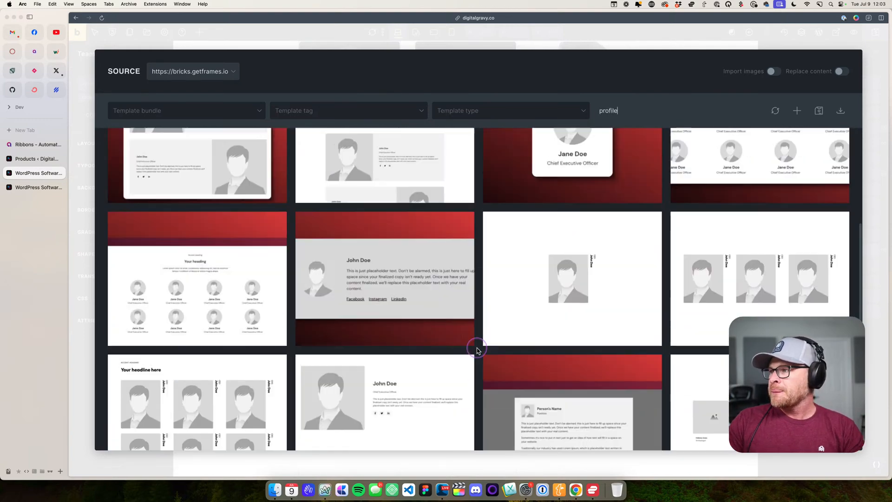
pyautogui.scroll(2, 476, 348)
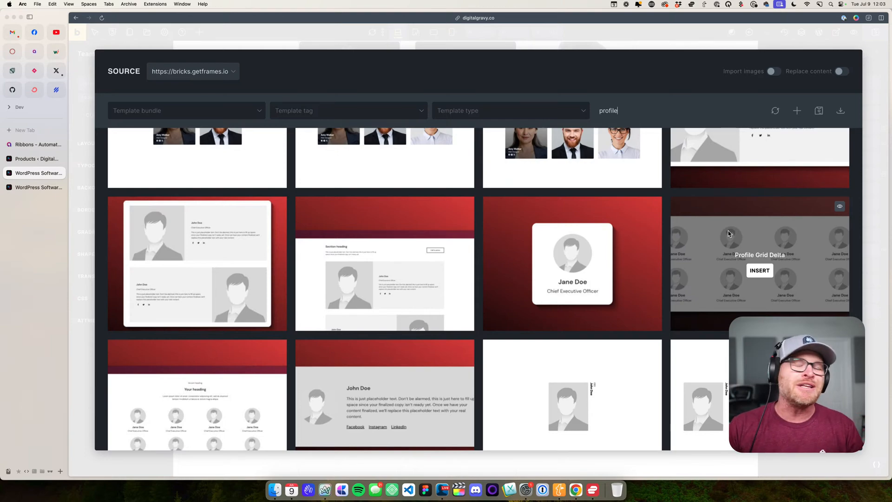
pyautogui.click(795, 33)
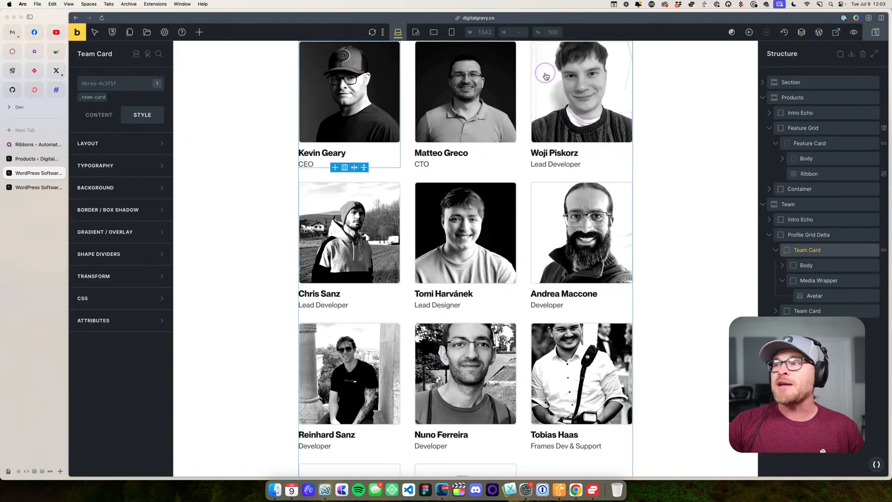
# - Select the first Team Card, collapse its children in the structure, and open its query loop settings
pyautogui.scroll(3, 344, 235)
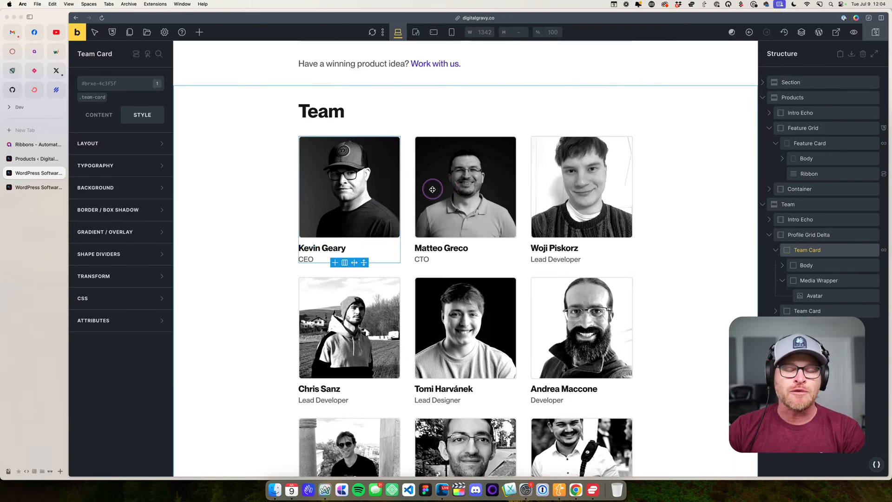
pyautogui.click(378, 245)
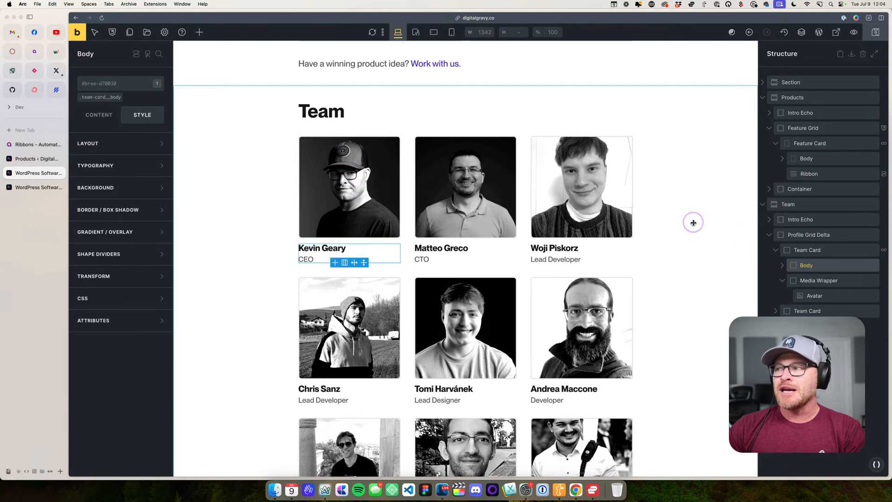
pyautogui.click(822, 250)
pyautogui.click(773, 250)
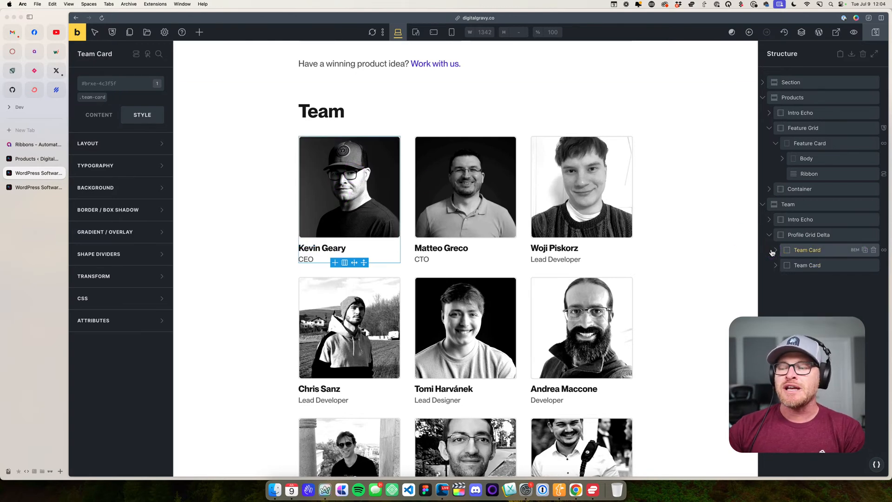
pyautogui.click(98, 115)
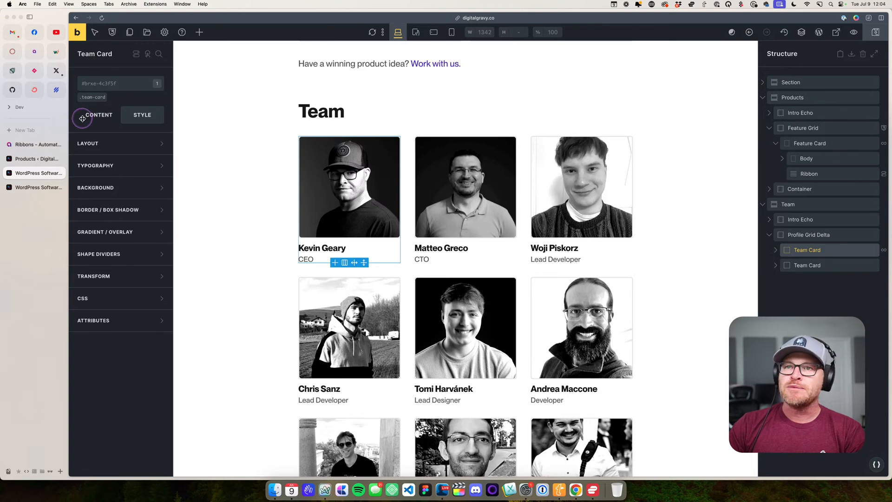
pyautogui.click(158, 223)
pyautogui.scroll(-4, 132, 195)
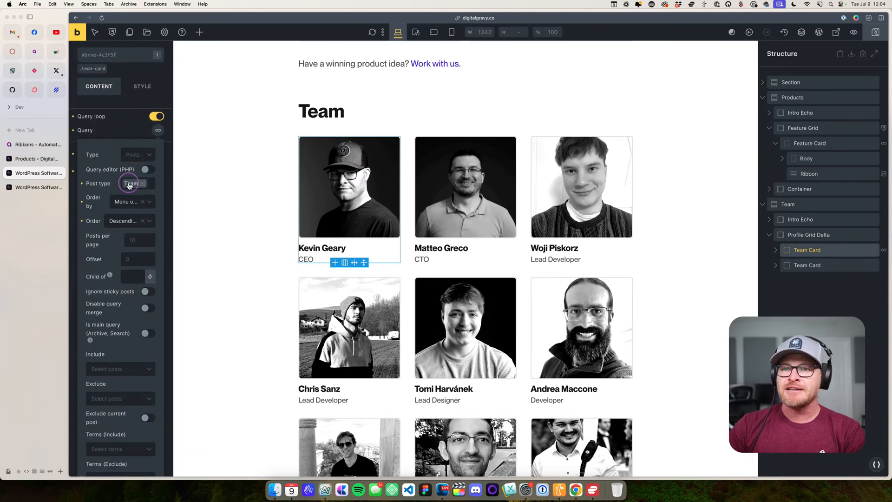
# - Examine the Order by and Order options of the Team Card query
pyautogui.click(129, 200)
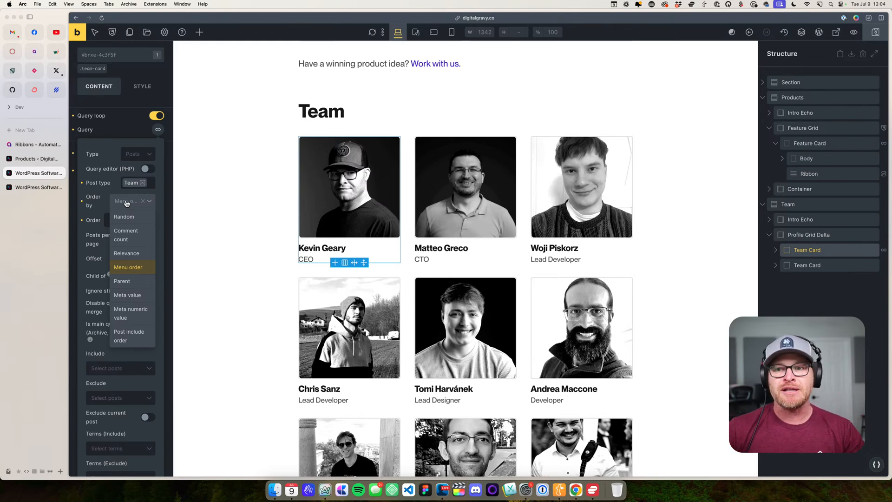
pyautogui.click(107, 194)
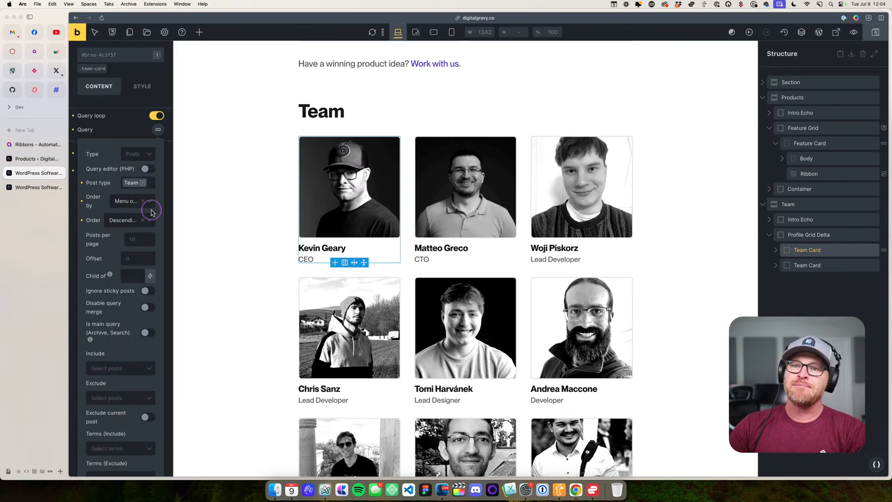
pyautogui.click(115, 221)
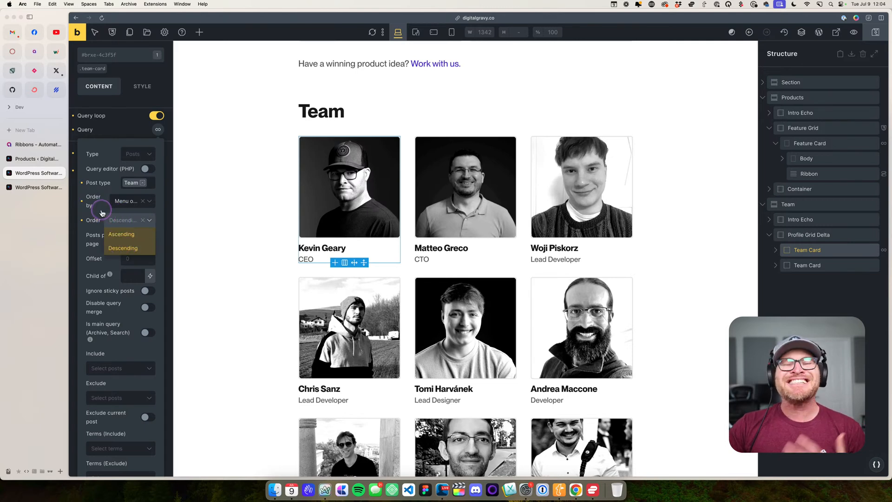
pyautogui.click(102, 212)
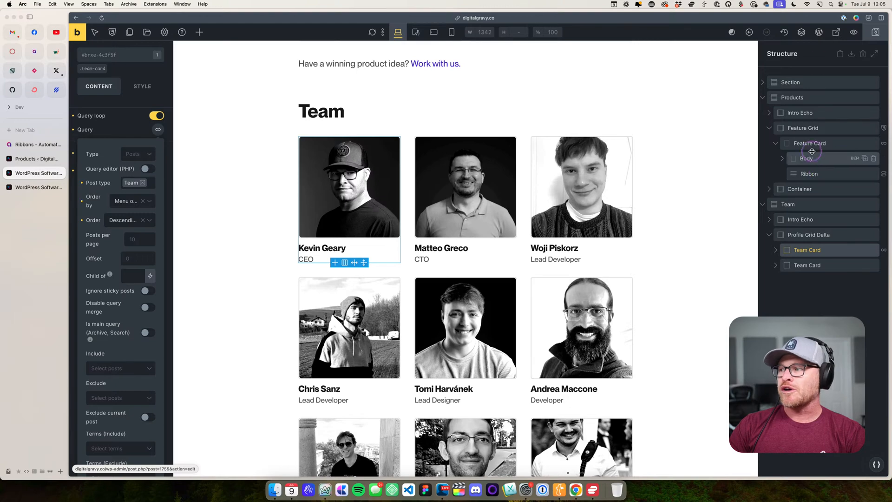
# - Leave the builder for the WordPress admin and look through the list of all Team posts
pyautogui.click(818, 32)
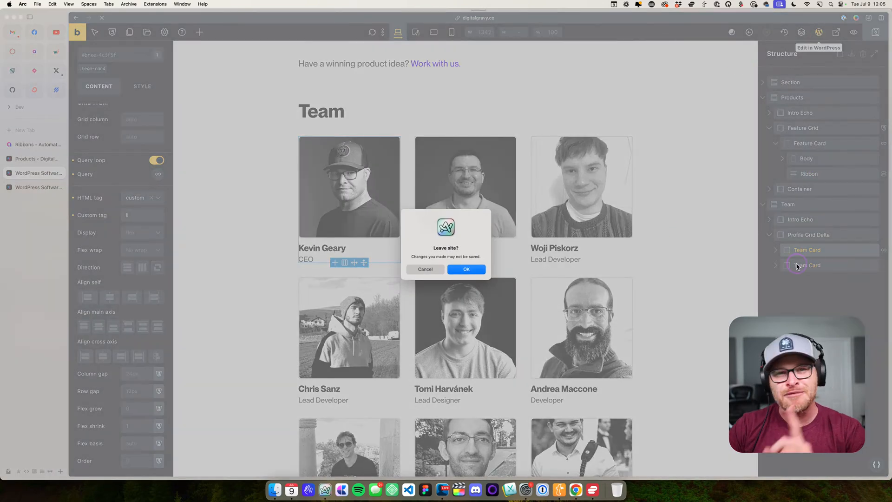
pyautogui.click(467, 269)
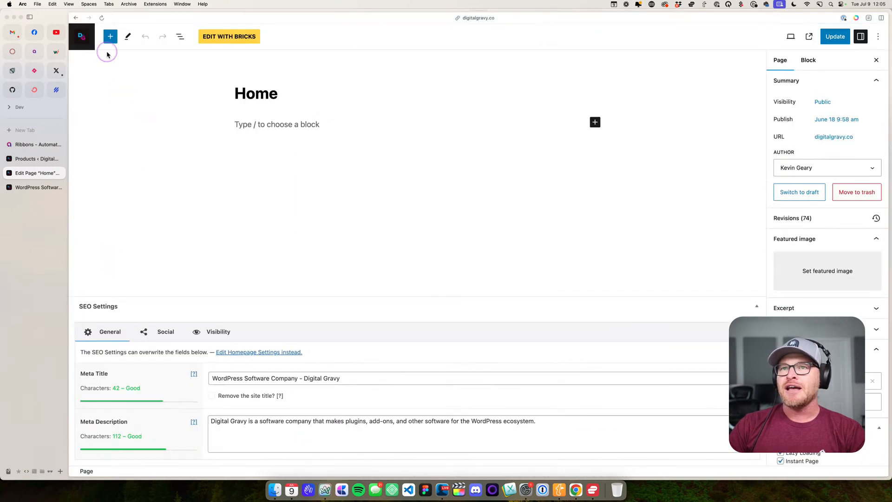
pyautogui.click(85, 37)
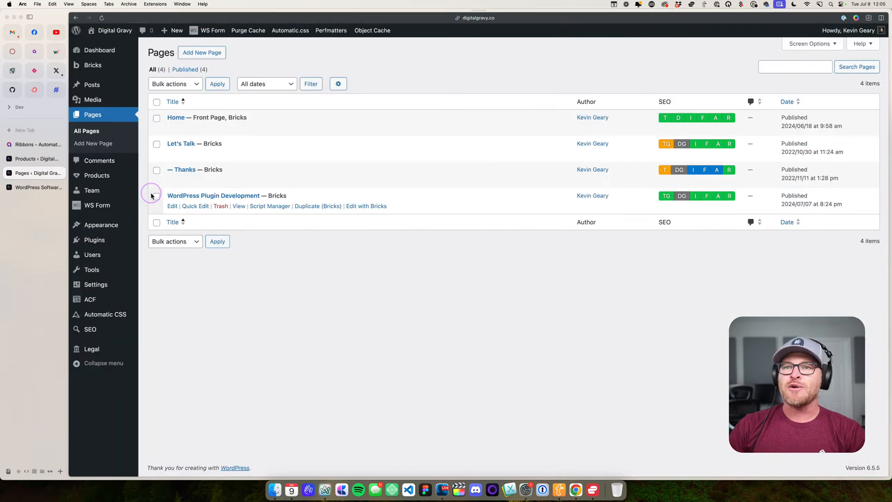
pyautogui.click(91, 190)
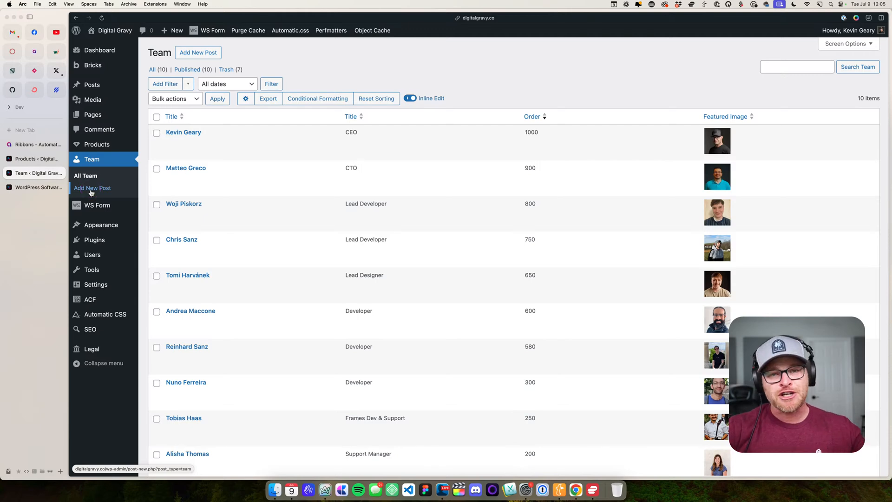
pyautogui.scroll(-3, 191, 140)
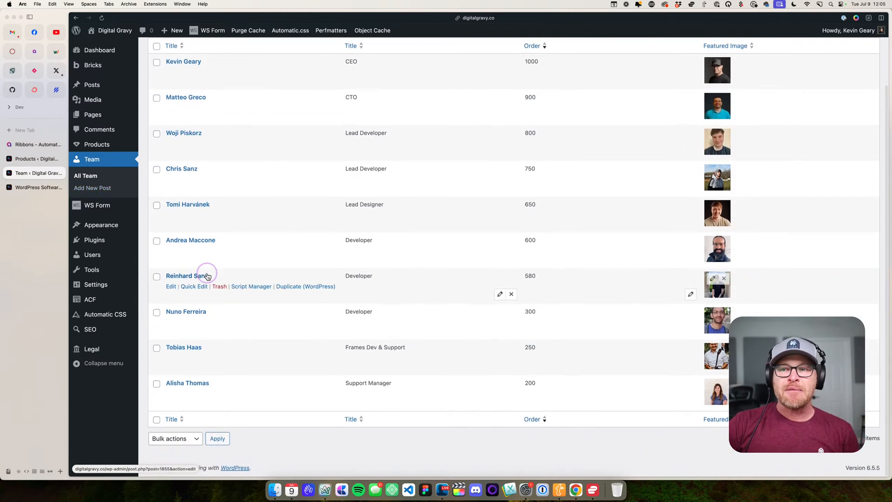
pyautogui.scroll(3, 209, 232)
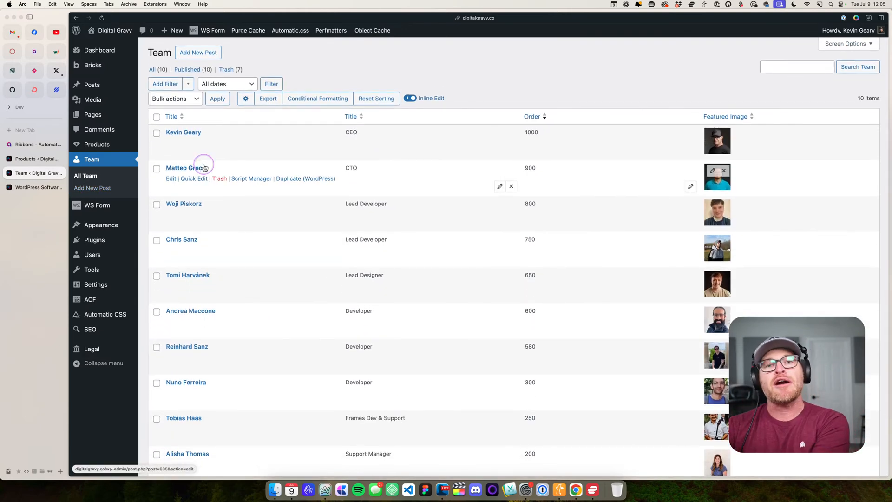
# - Compare the Pages list with the Legal post type's list and return to Pages
pyautogui.moveTo(91, 144)
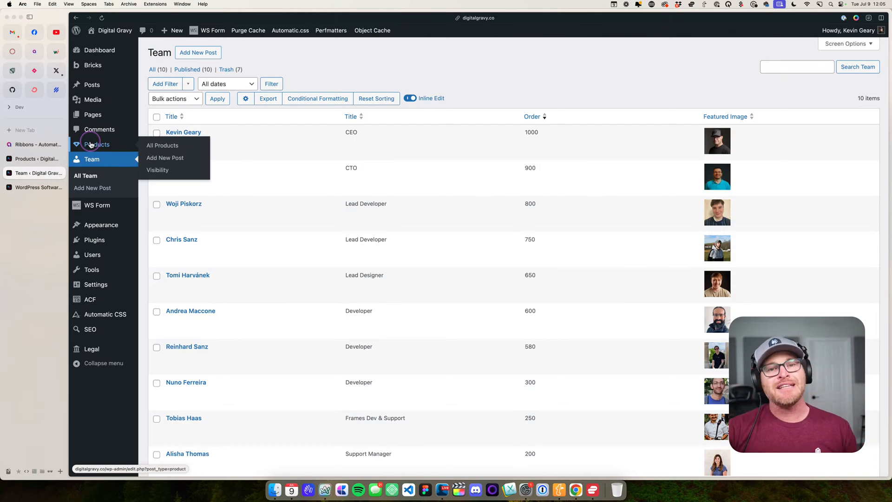
pyautogui.moveTo(93, 88)
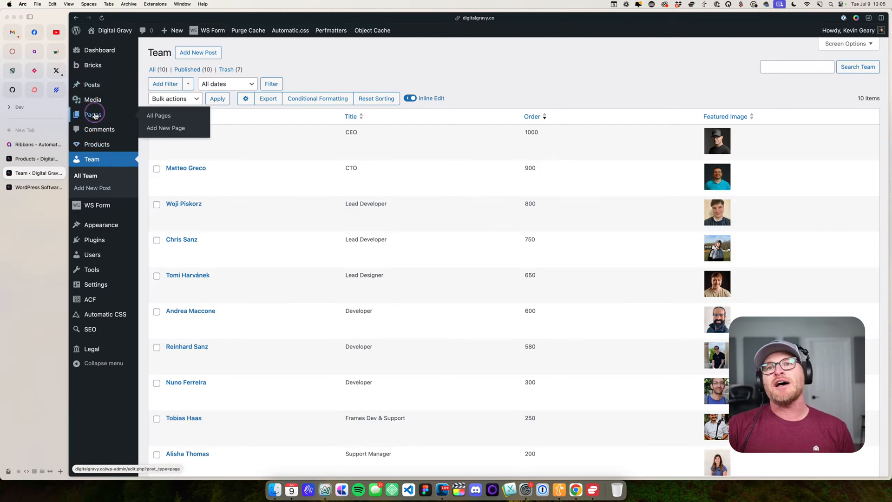
pyautogui.click(95, 116)
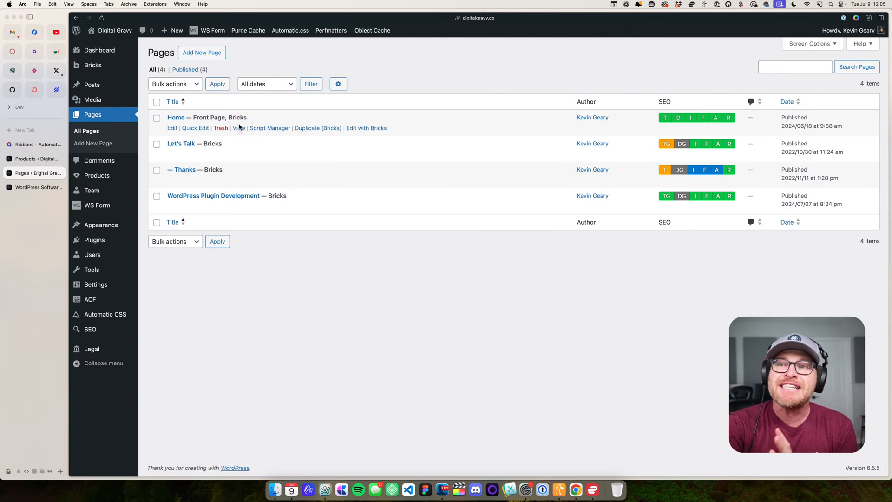
pyautogui.click(93, 349)
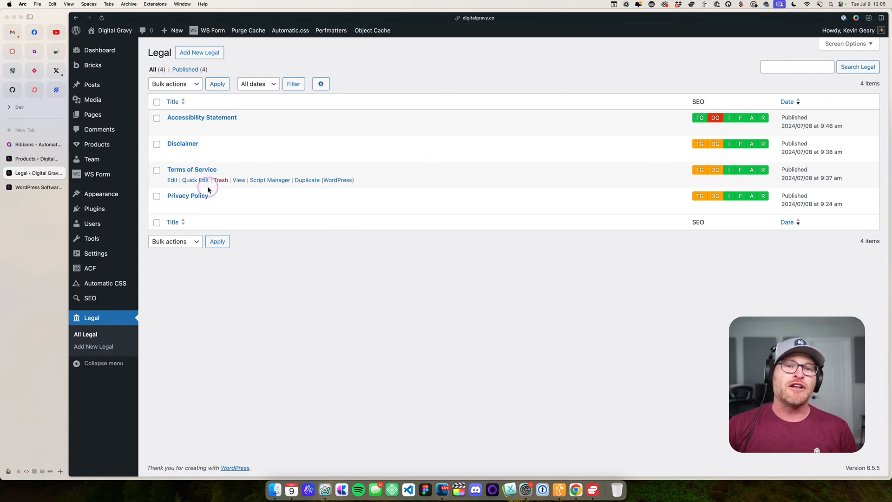
pyautogui.click(95, 113)
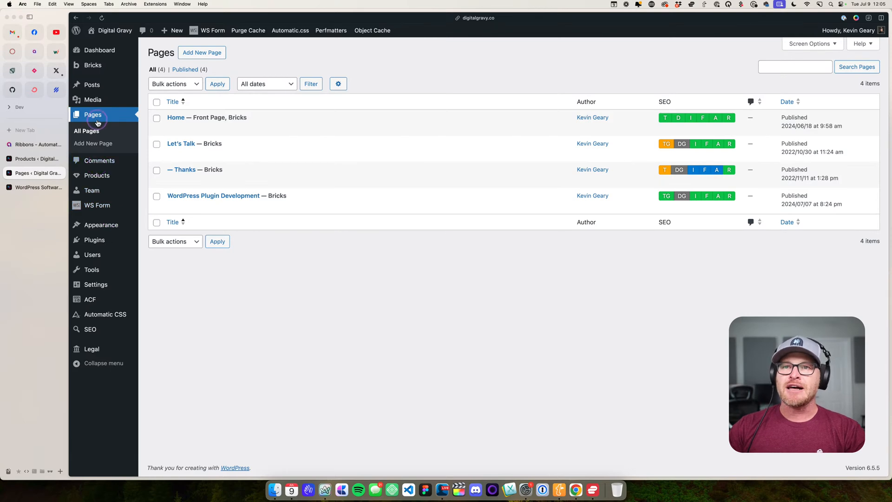
# - Revisit the Team posts list and view the installed plugins
pyautogui.click(102, 144)
pyautogui.click(95, 190)
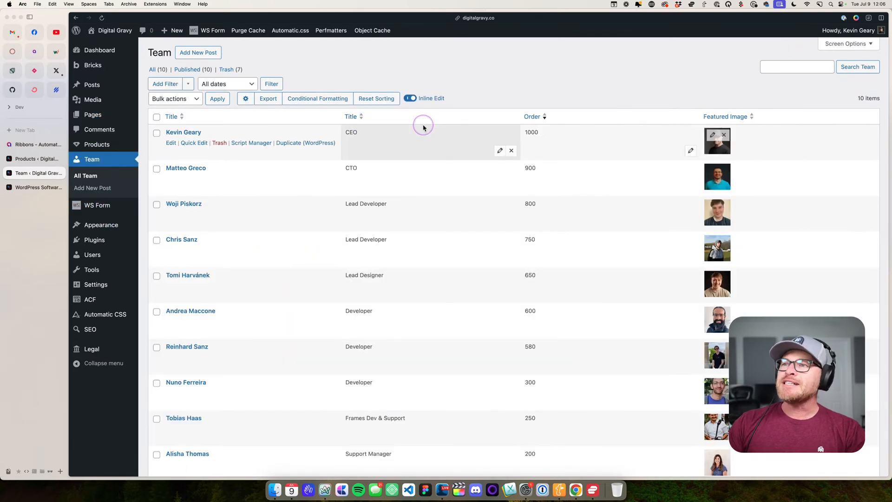
pyautogui.click(110, 243)
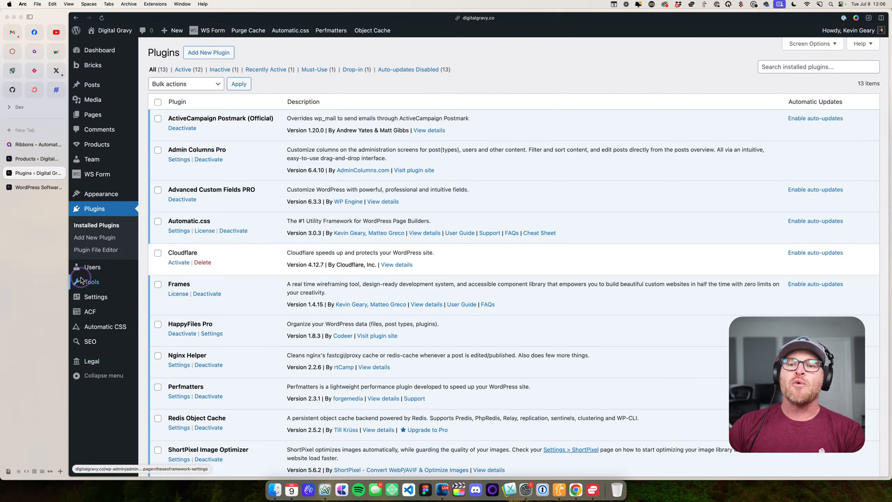
# - View the Products posts list, and return to the Team list to review its title and order columns
pyautogui.moveTo(90, 198)
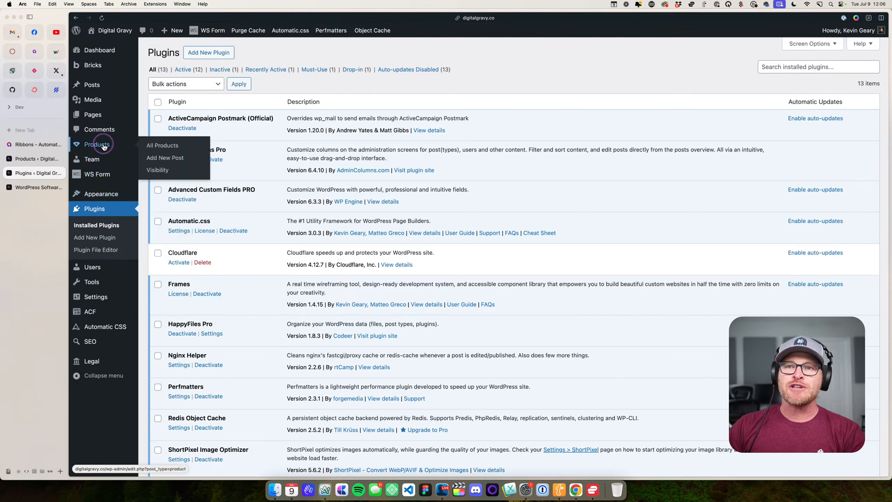
pyautogui.click(98, 145)
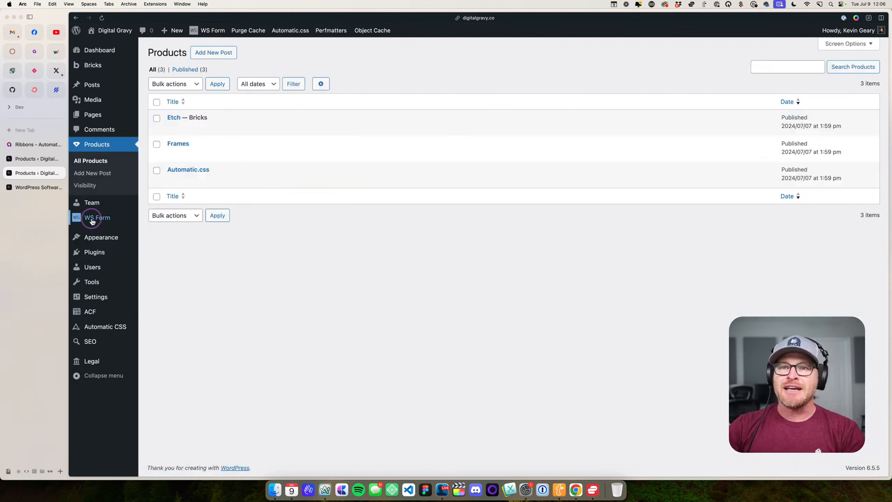
pyautogui.click(92, 203)
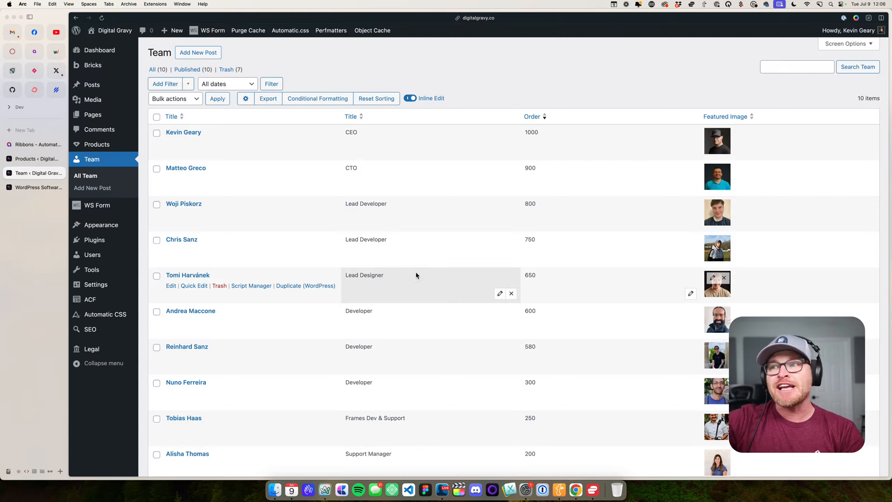
pyautogui.click(495, 153)
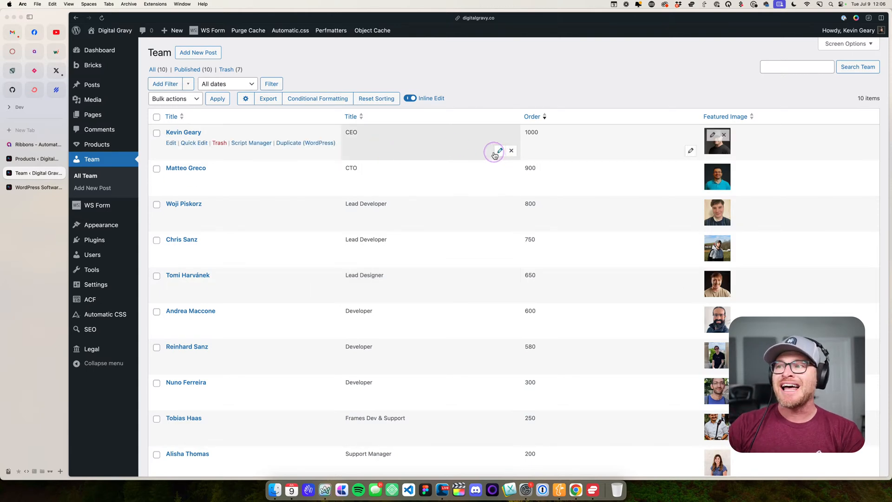
pyautogui.scroll(-3, 374, 144)
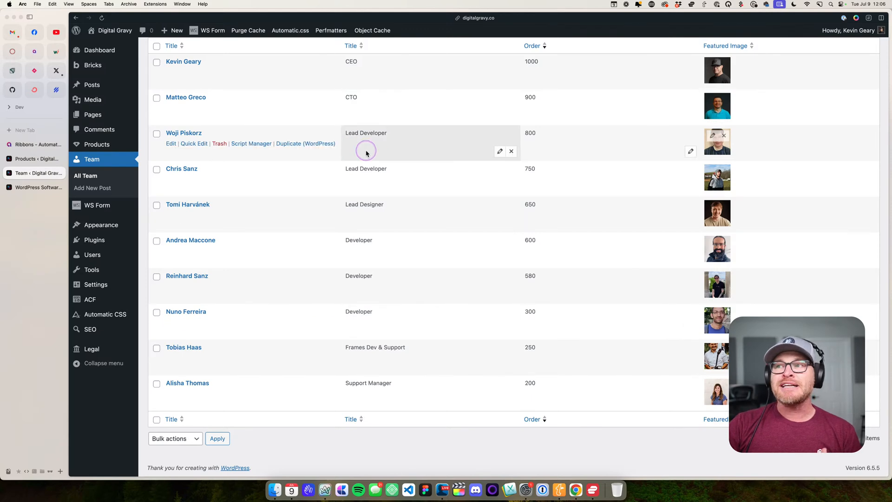
pyautogui.scroll(3, 366, 153)
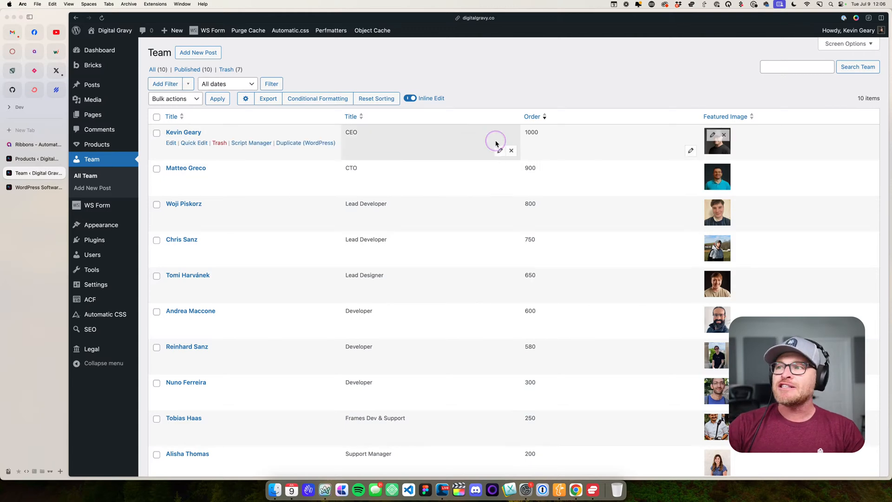
# - Try changing the first team member's job title to President with inline editing, and discard the edit
pyautogui.click(499, 150)
pyautogui.tripleClick(376, 152)
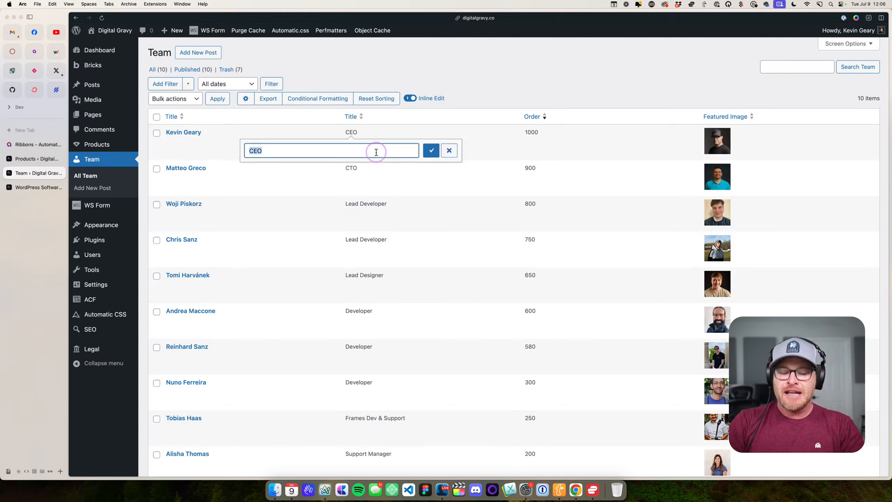
pyautogui.write('President')
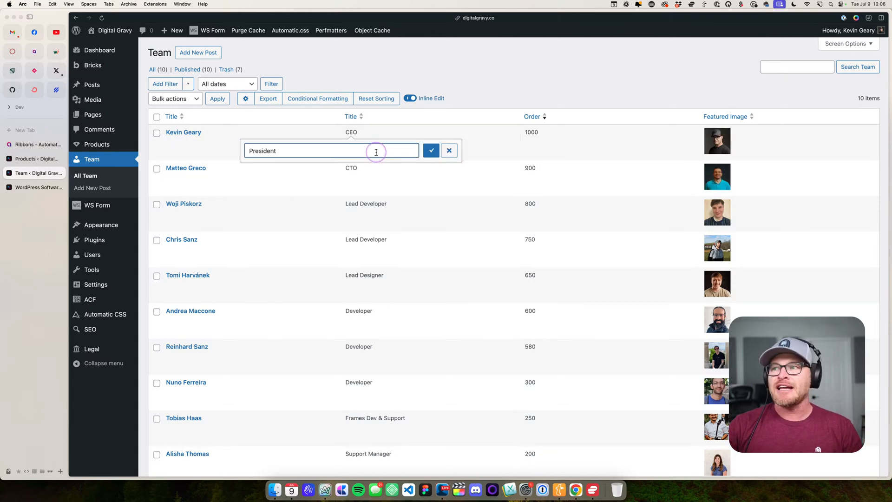
pyautogui.click(430, 152)
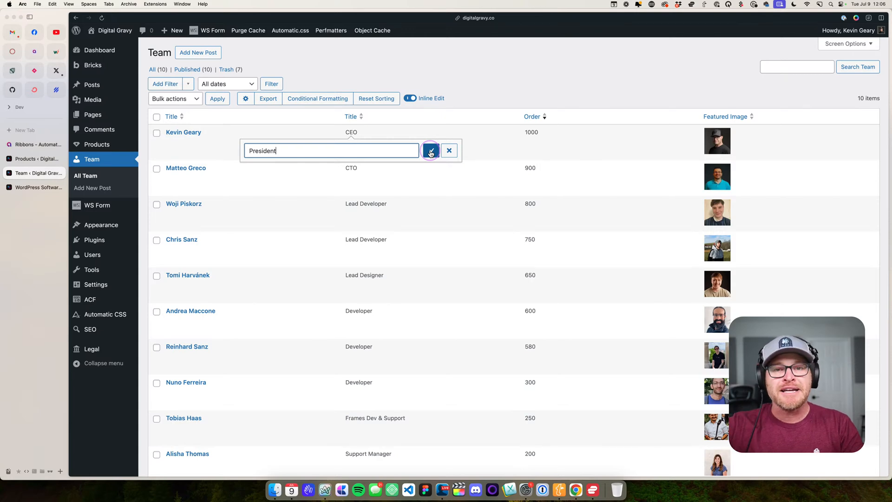
pyautogui.press('BackSpace')
pyautogui.press('BackSpace')
pyautogui.press('BackSpace')
pyautogui.press('BackSpace')
pyautogui.press('BackSpace')
pyautogui.press('BackSpace')
pyautogui.press('BackSpace')
pyautogui.press('BackSpace')
pyautogui.press('BackSpace')
pyautogui.write('CEO')
pyautogui.click(446, 155)
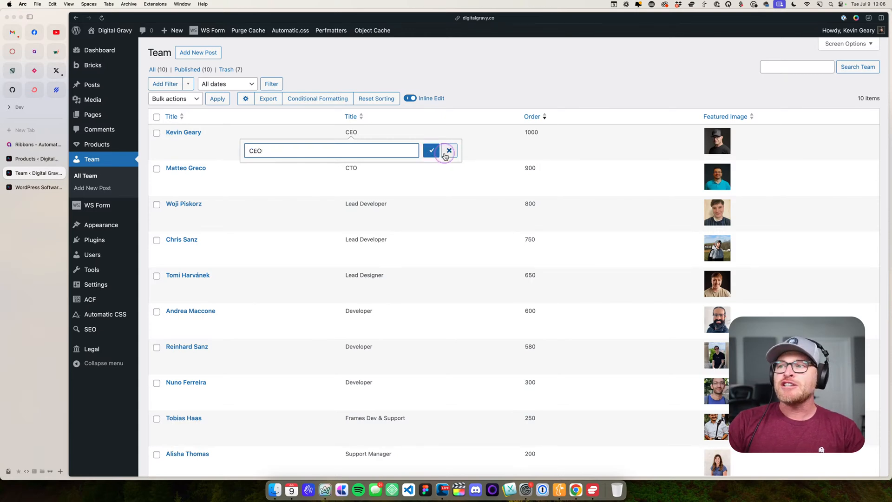
pyautogui.click(546, 124)
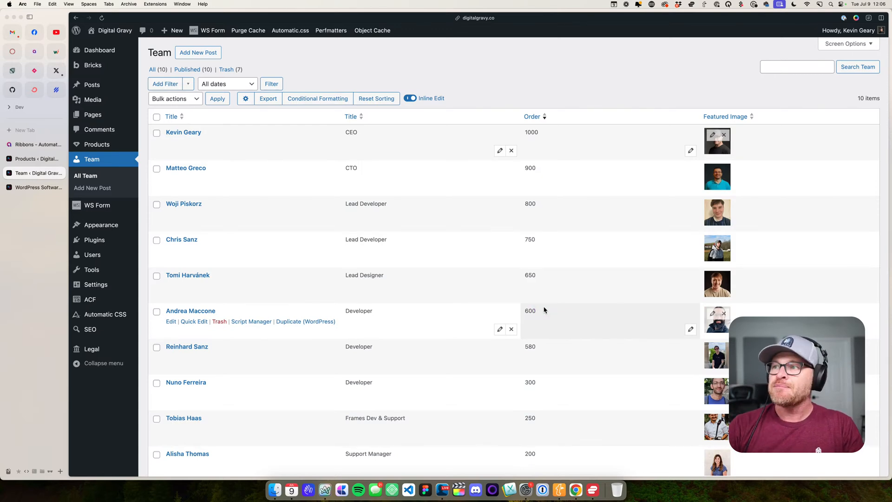
# - Check the first team member's Quick Edit fields without saving, and open the column settings for the Team list
pyautogui.scroll(-2, 583, 184)
pyautogui.scroll(3, 583, 184)
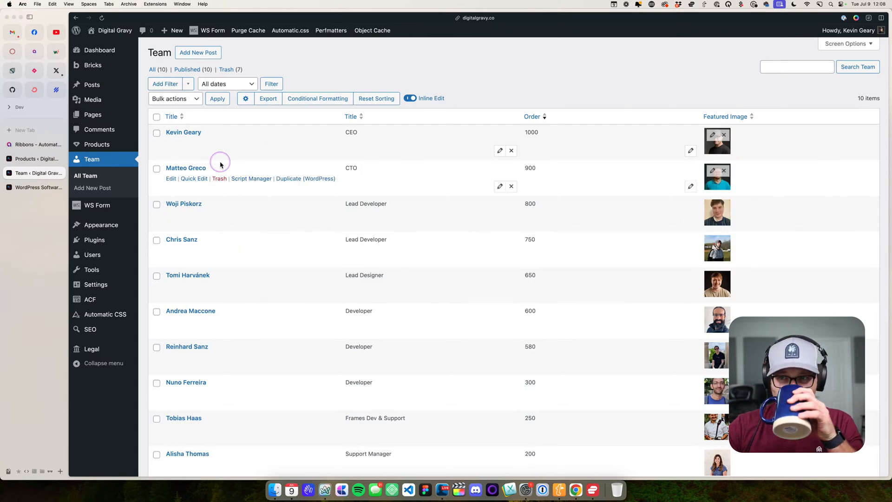
pyautogui.click(194, 143)
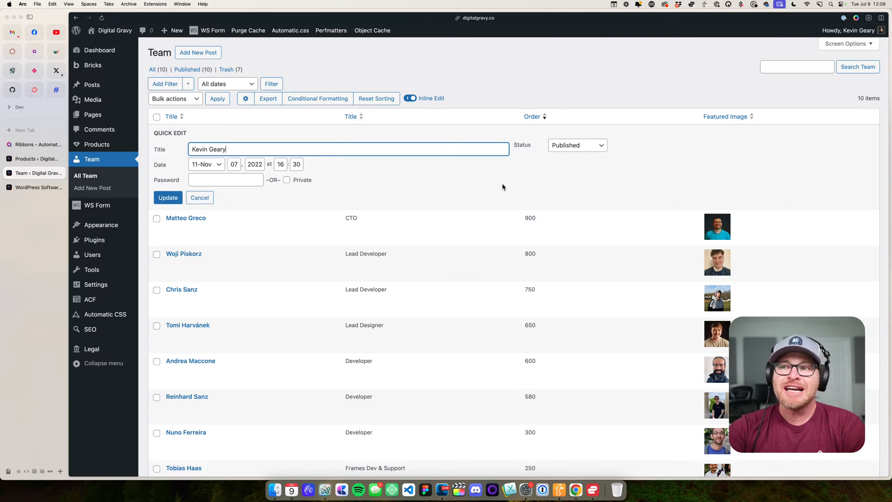
pyautogui.click(199, 197)
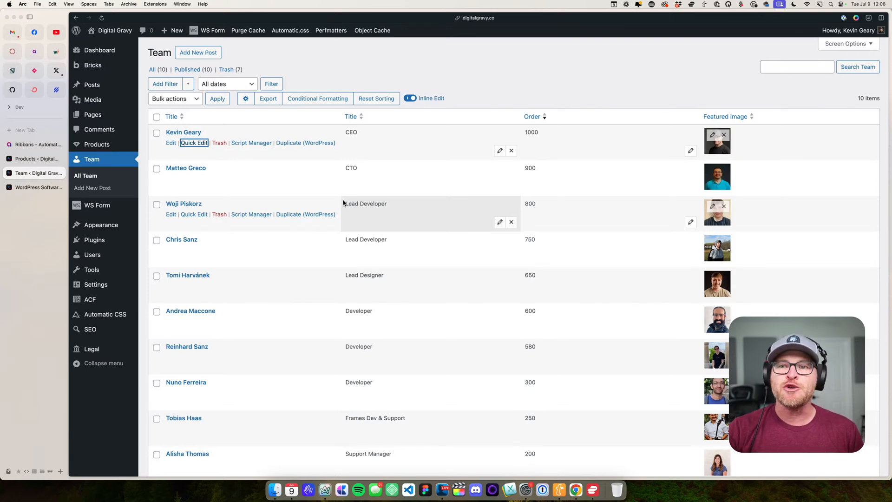
pyautogui.click(264, 99)
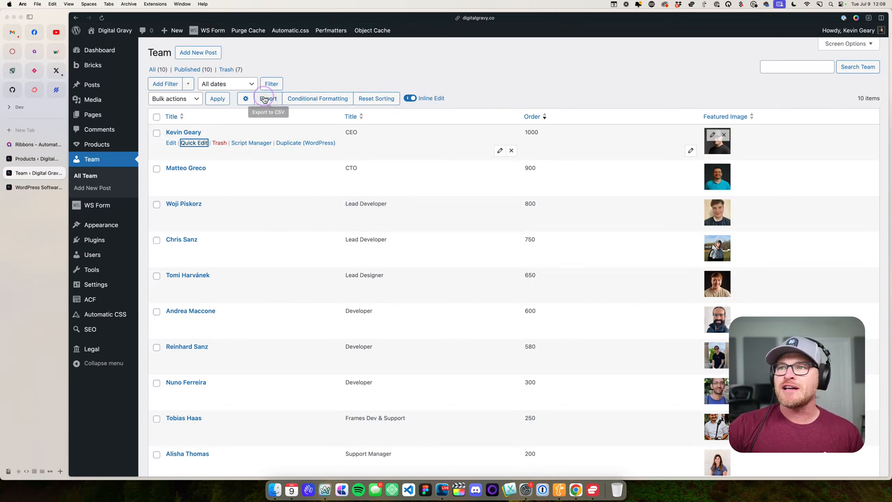
pyautogui.click(245, 98)
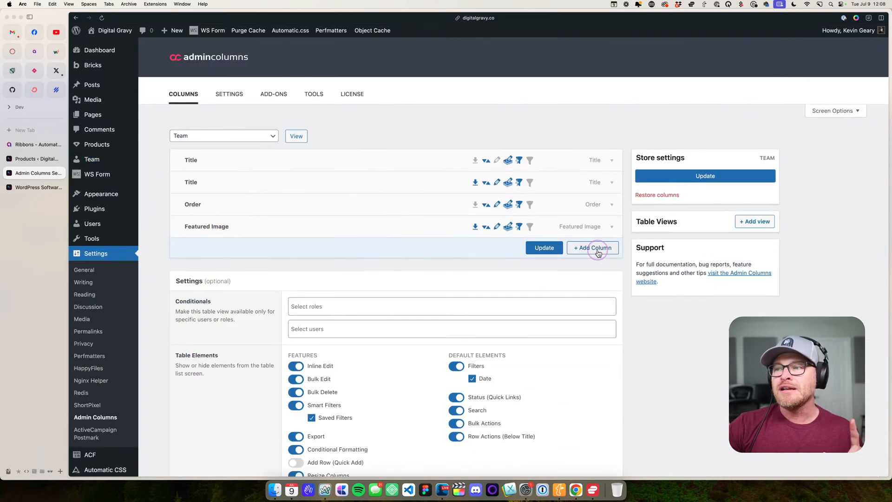
# - Open the column settings for the Products list and remove the Date column
pyautogui.click(98, 144)
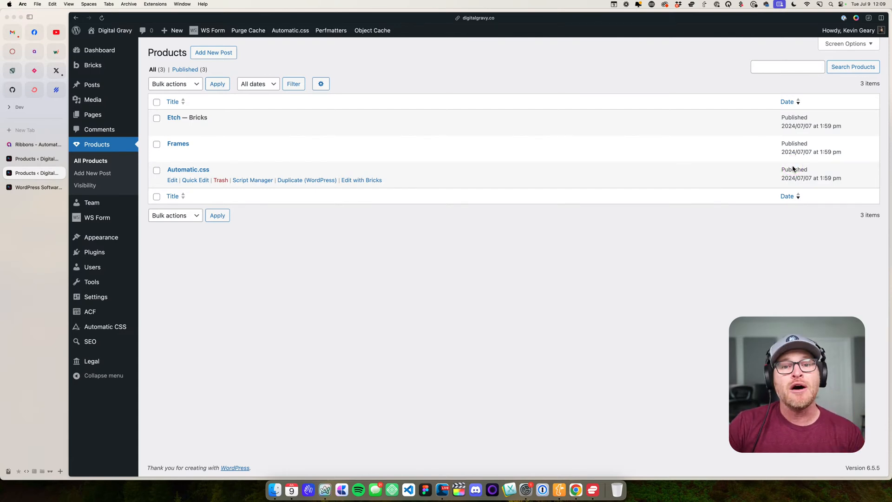
pyautogui.click(320, 82)
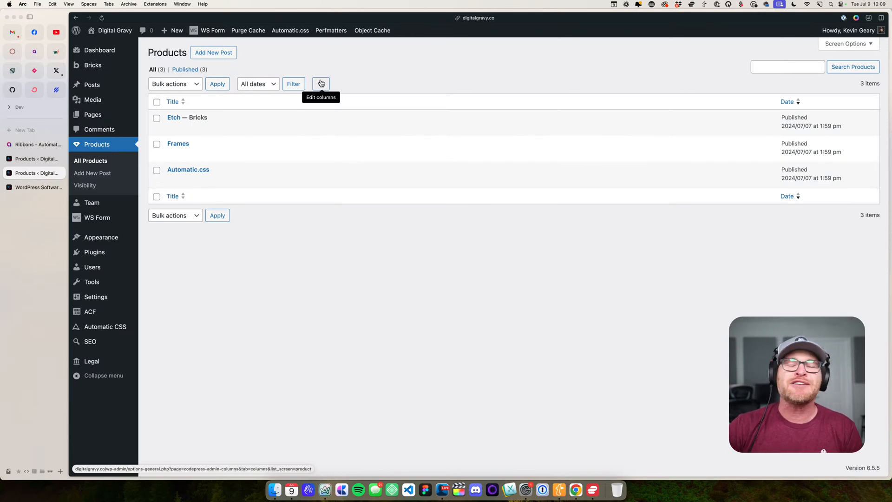
pyautogui.click(320, 84)
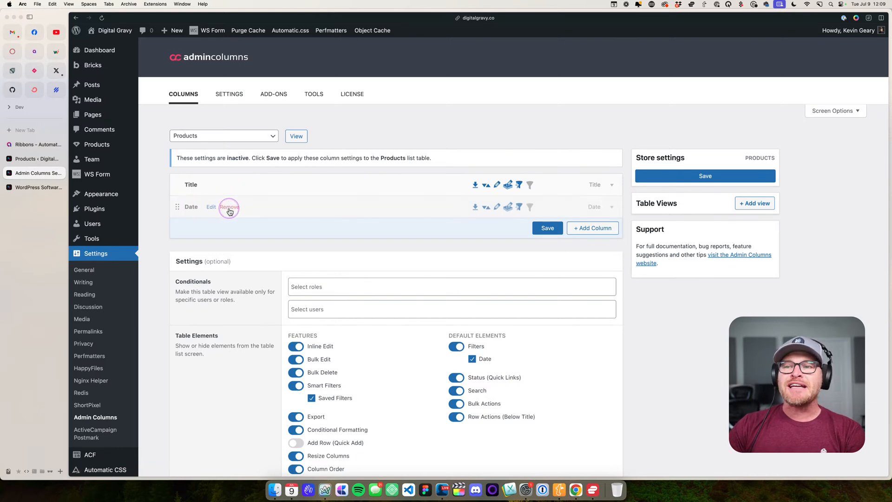
pyautogui.click(229, 207)
# - Add a column of type Product Description to the Products list and collapse its settings
pyautogui.click(592, 206)
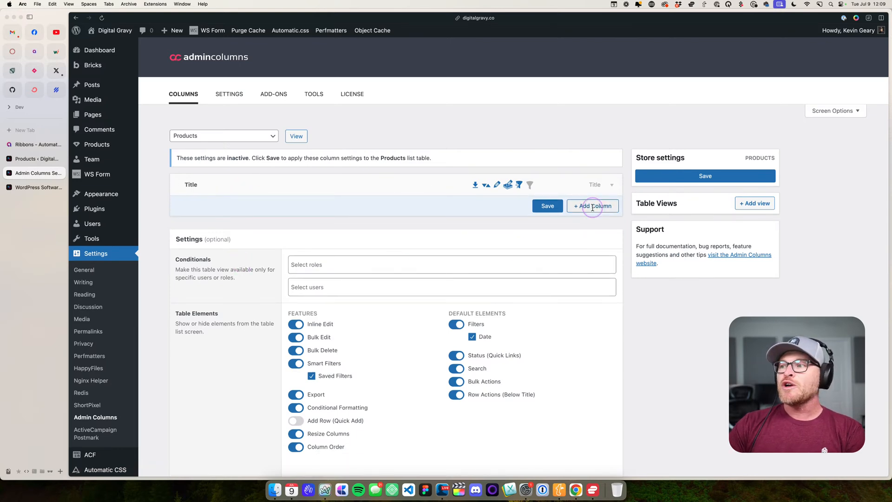
pyautogui.scroll(-2, 441, 307)
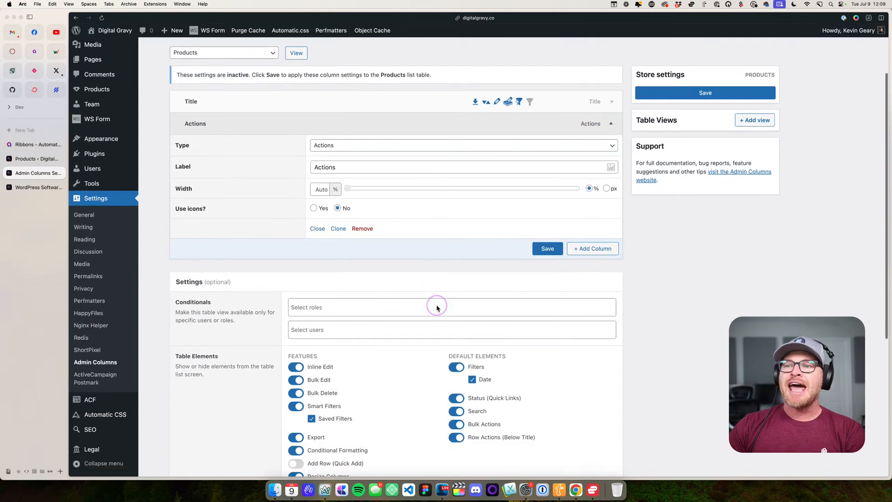
pyautogui.click(334, 145)
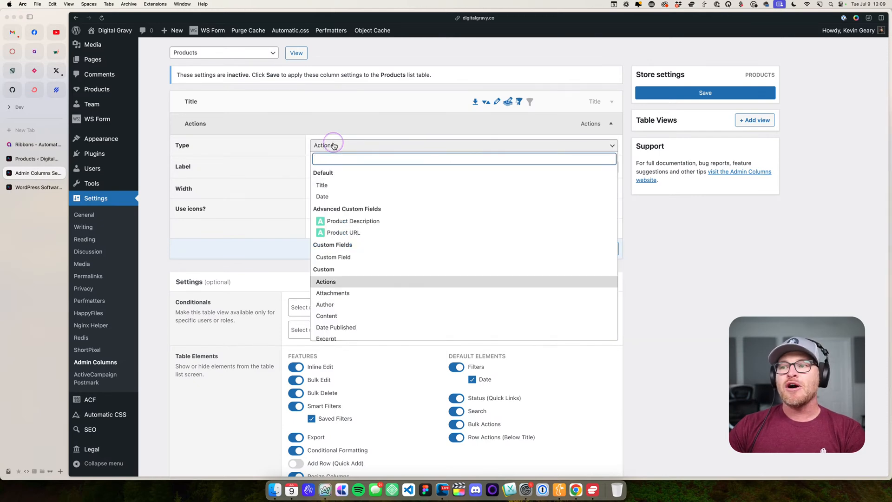
pyautogui.click(364, 226)
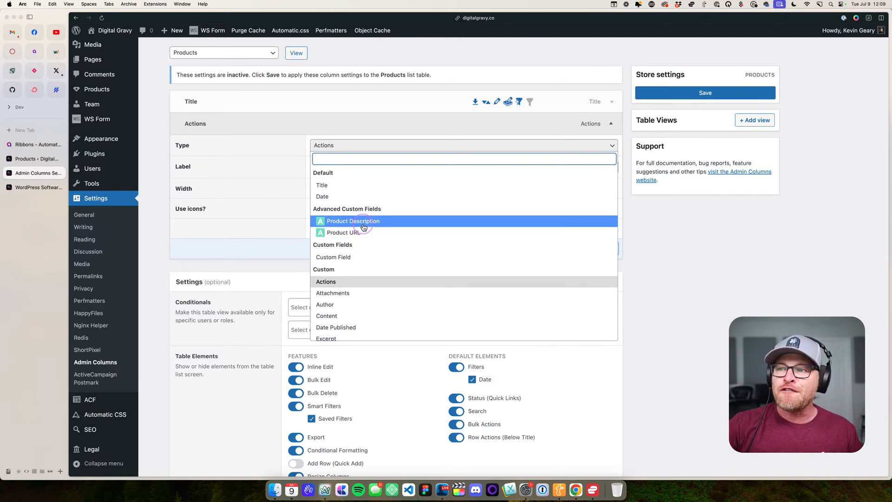
pyautogui.click(364, 226)
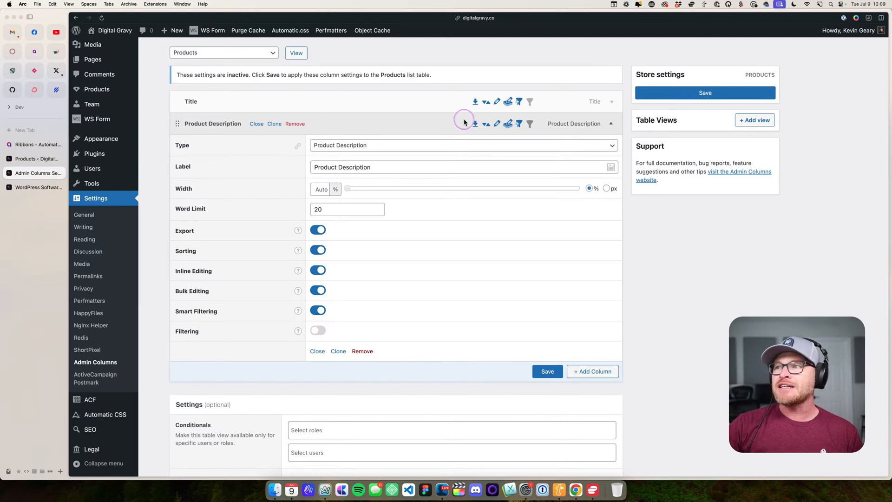
pyautogui.click(225, 124)
# - Add a column of type Product URL to the Products list and save the column settings
pyautogui.click(595, 145)
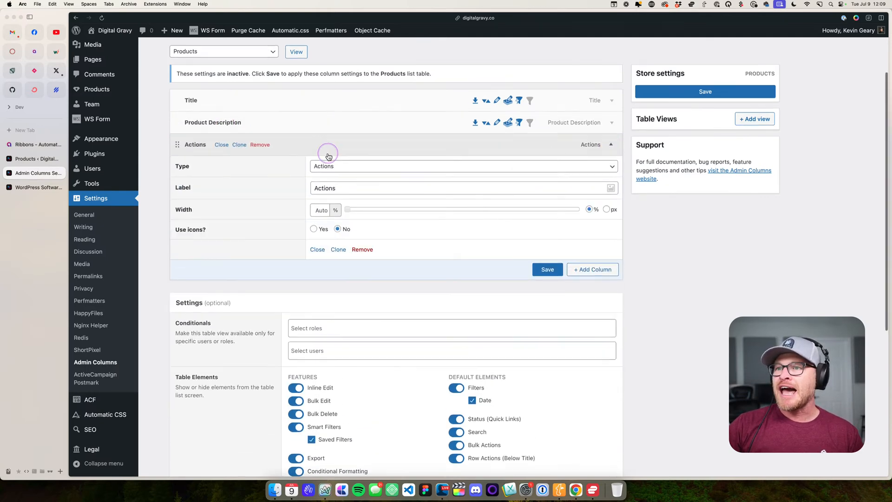
pyautogui.scroll(-1, 328, 157)
pyautogui.click(346, 145)
pyautogui.click(325, 233)
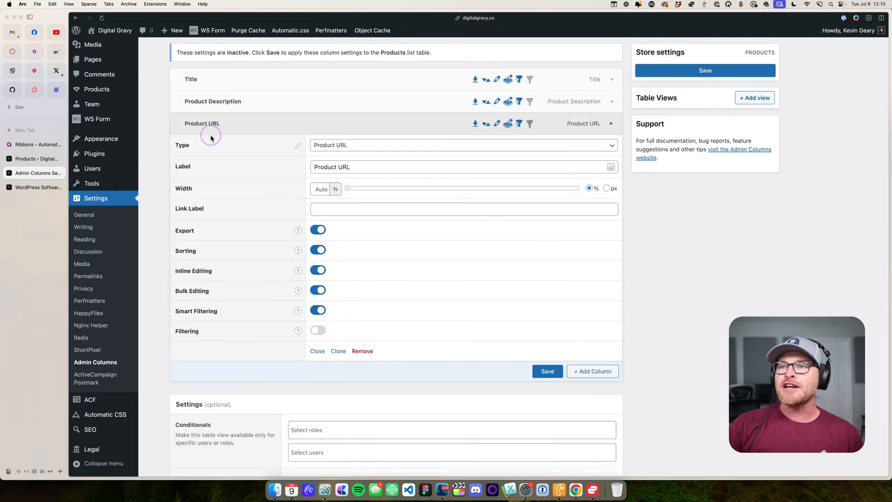
pyautogui.click(209, 125)
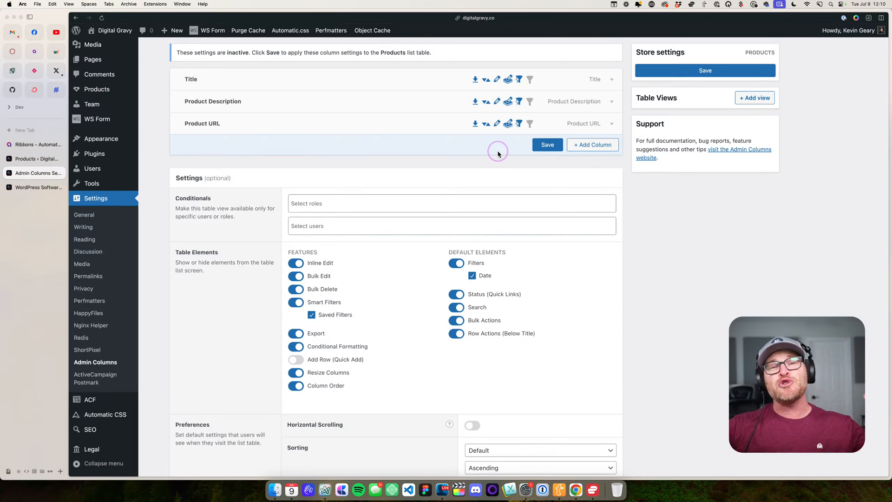
pyautogui.click(540, 145)
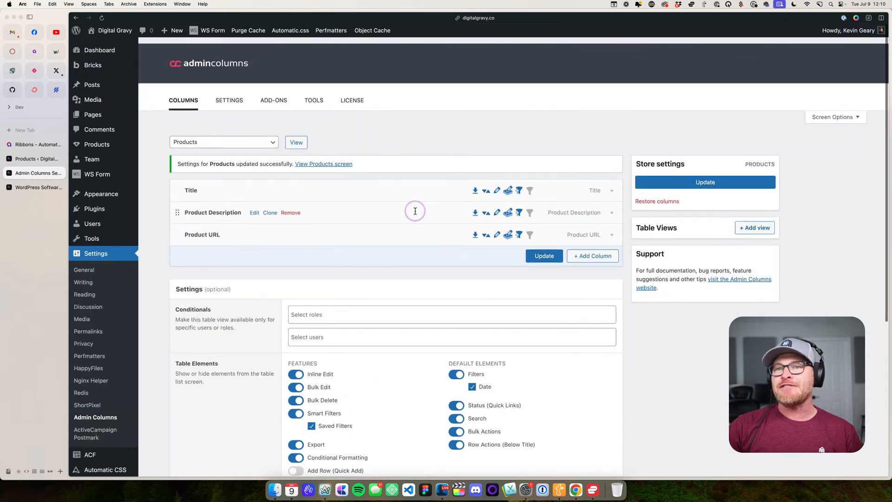
# - Enable inline editing in the Products list and try opening the Etch description for editing, leaving its text unchanged
pyautogui.click(106, 145)
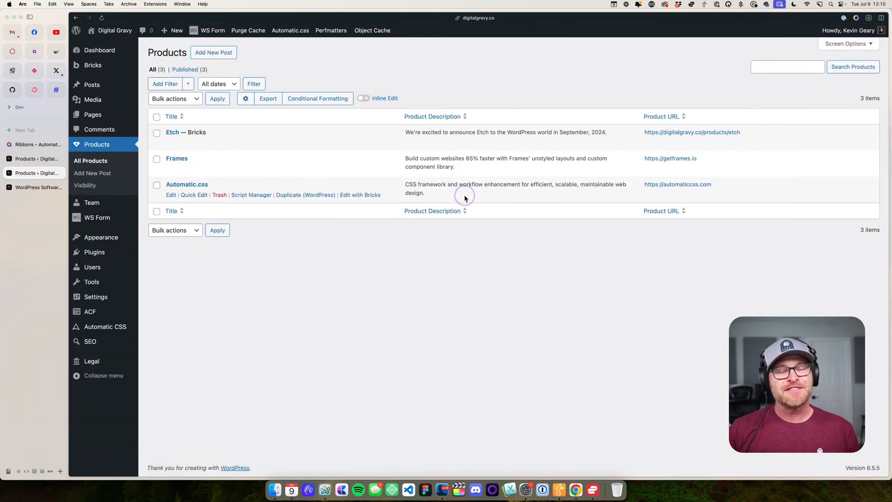
pyautogui.click(363, 98)
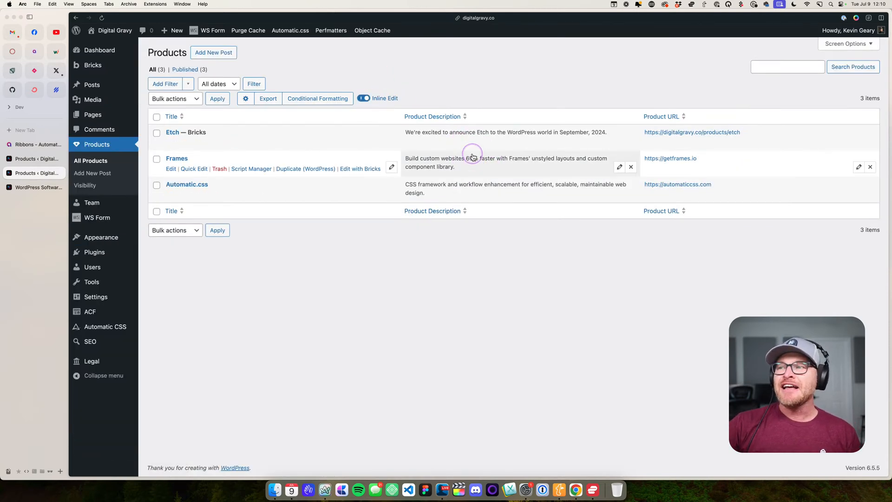
pyautogui.click(620, 140)
pyautogui.press('super+a')
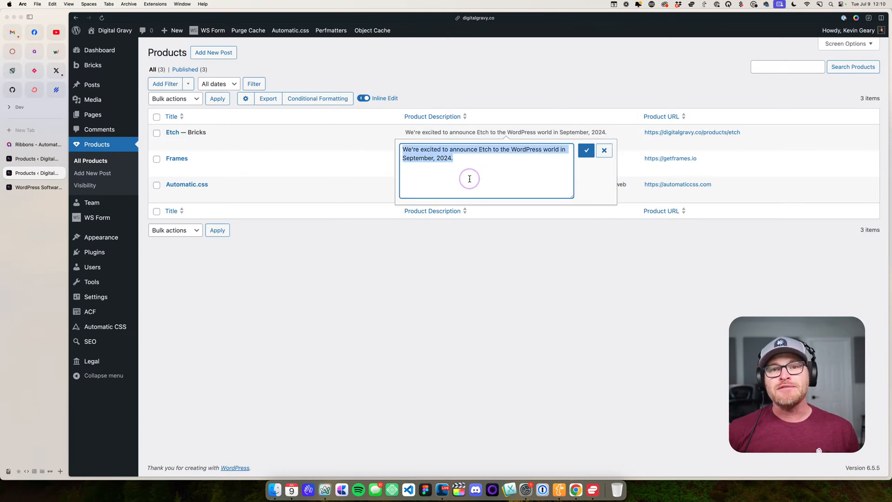
pyautogui.click(604, 151)
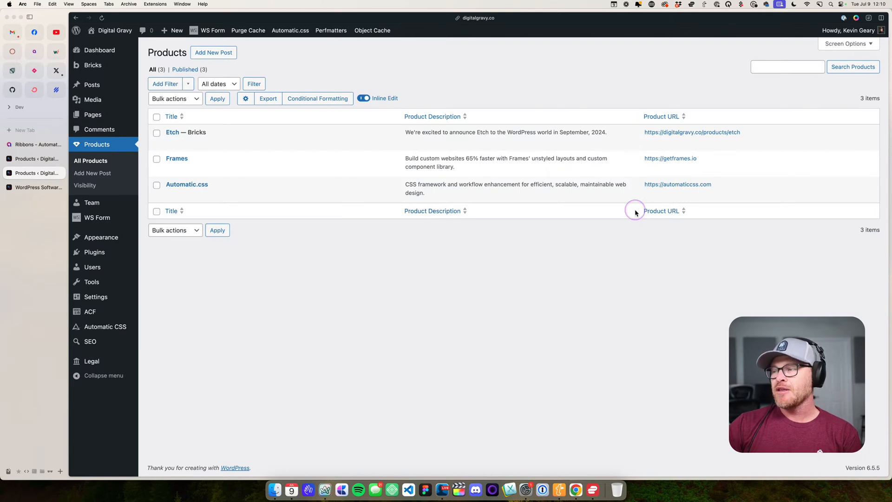
pyautogui.click(720, 139)
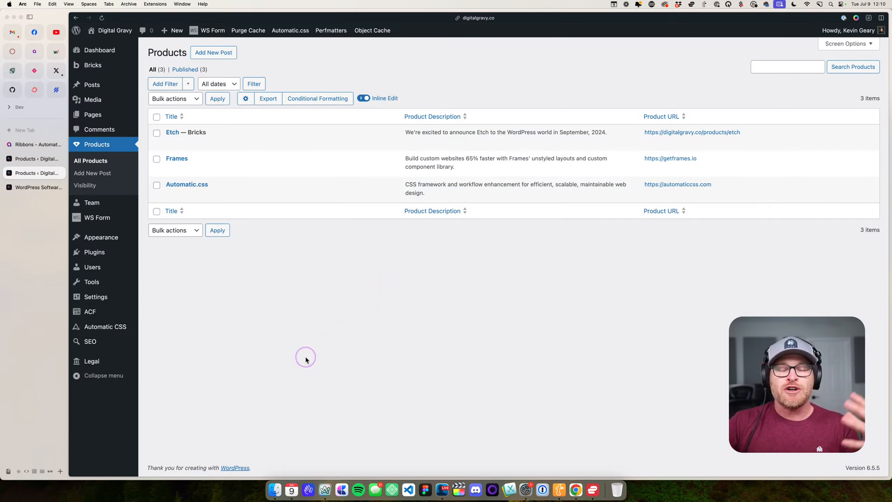
# - Go through the Pages list to the site's front end and open the home page in the Bricks builder
pyautogui.click(113, 118)
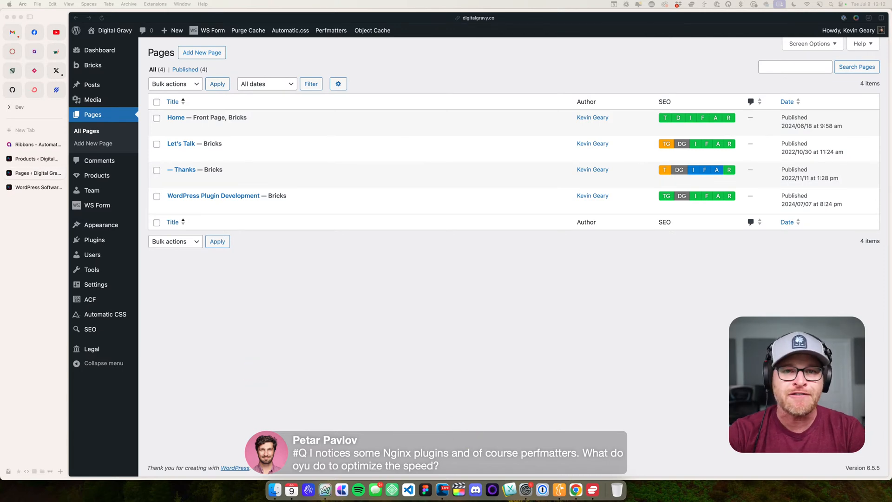
pyautogui.click(222, 306)
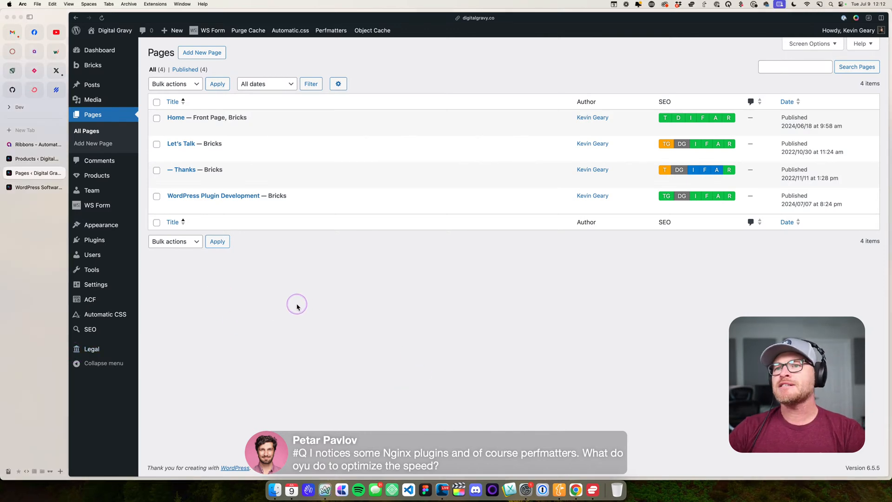
pyautogui.moveTo(112, 31)
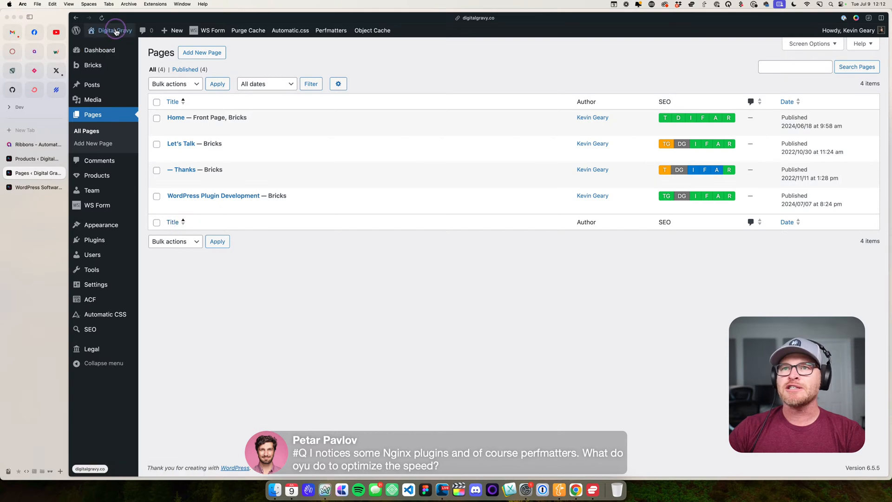
pyautogui.click(114, 45)
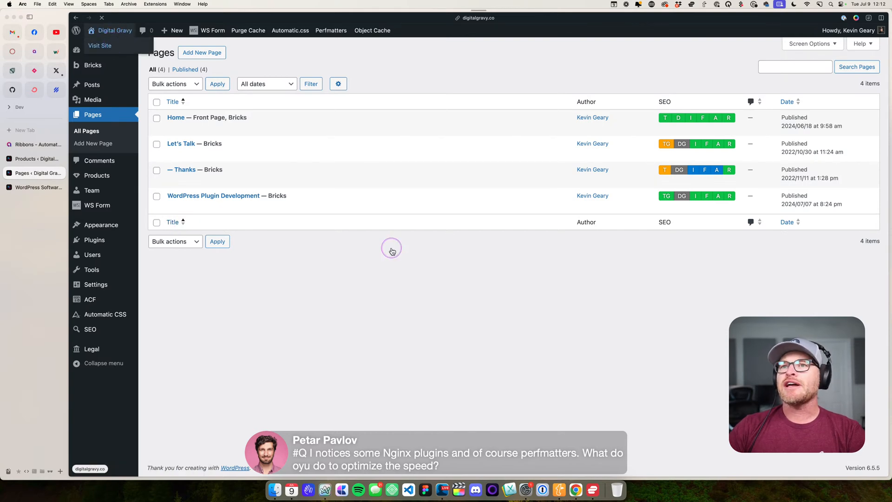
pyautogui.click(343, 30)
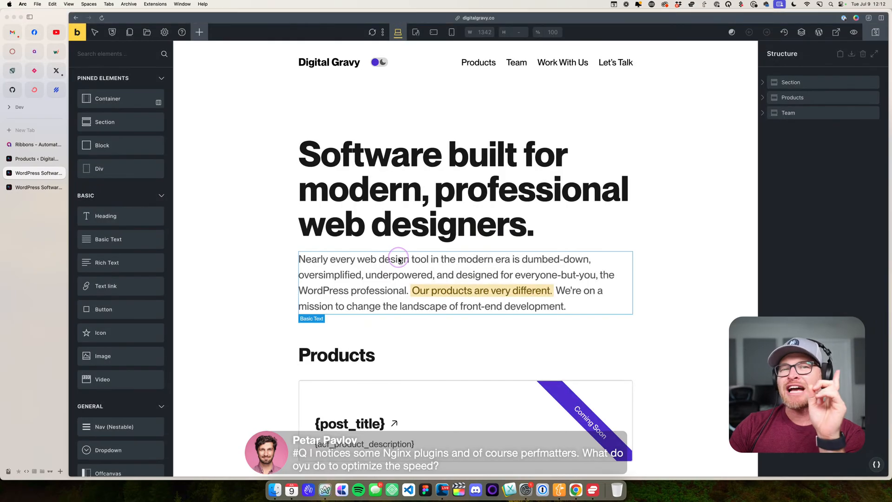
# - View the home page's front end in a separate tab and look through the team section down to the footer
pyautogui.keyDown('super'); pyautogui.click(78, 33); pyautogui.keyUp('super')
pyautogui.click(43, 189)
pyautogui.scroll(-20, 251, 228)
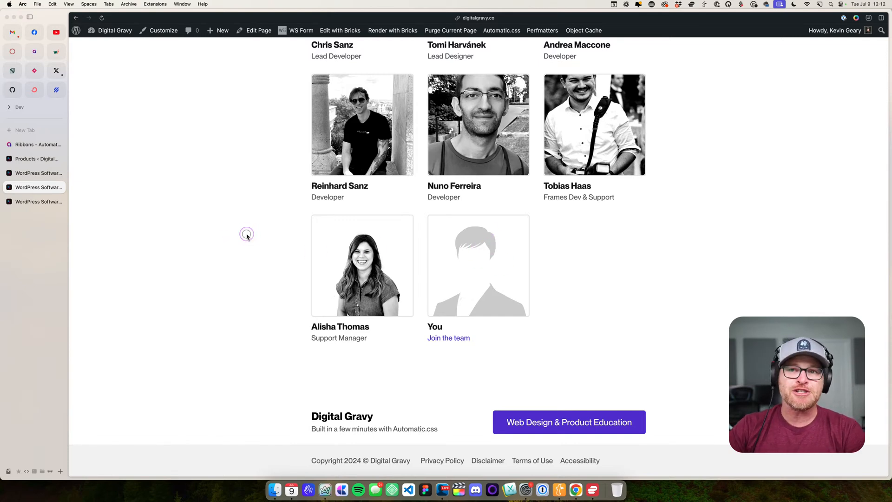
# - Return to the Bricks builder tab and expand every element in the page's structure tree
pyautogui.click(51, 201)
pyautogui.click(46, 173)
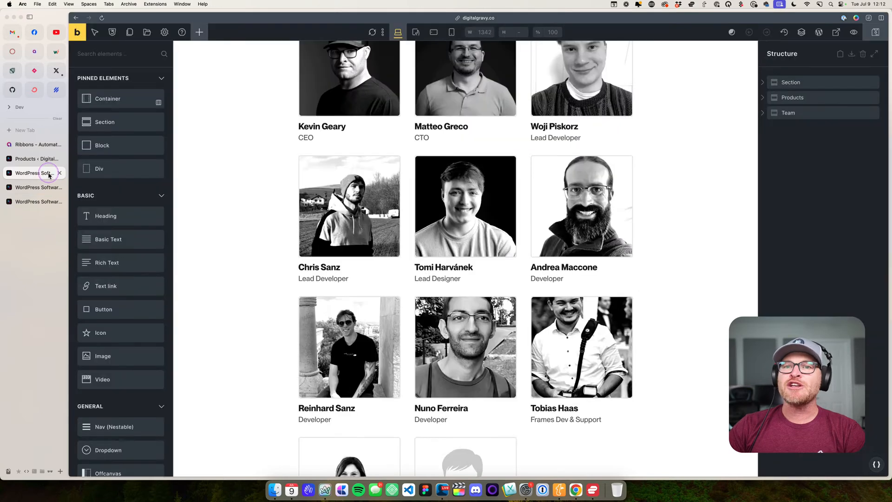
pyautogui.click(880, 52)
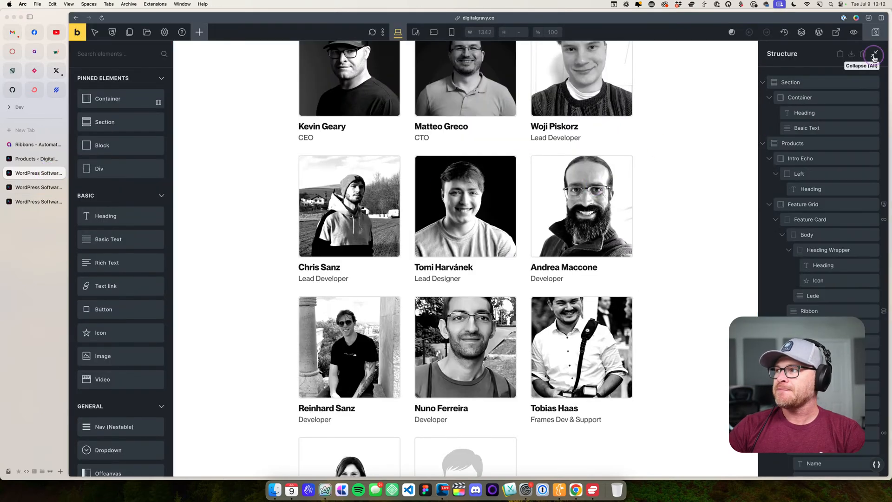
# - Collapse the team cards and the Products section in the structure tree and select the Team section
pyautogui.scroll(-5, 802, 231)
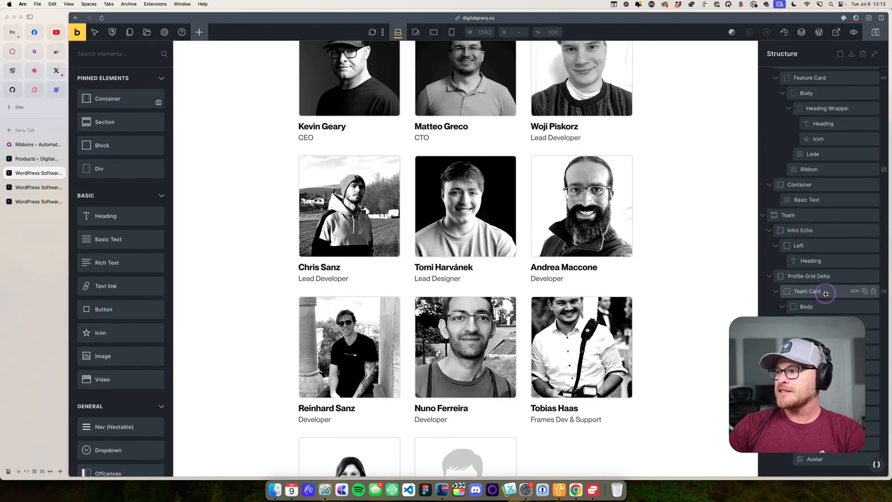
pyautogui.click(809, 291)
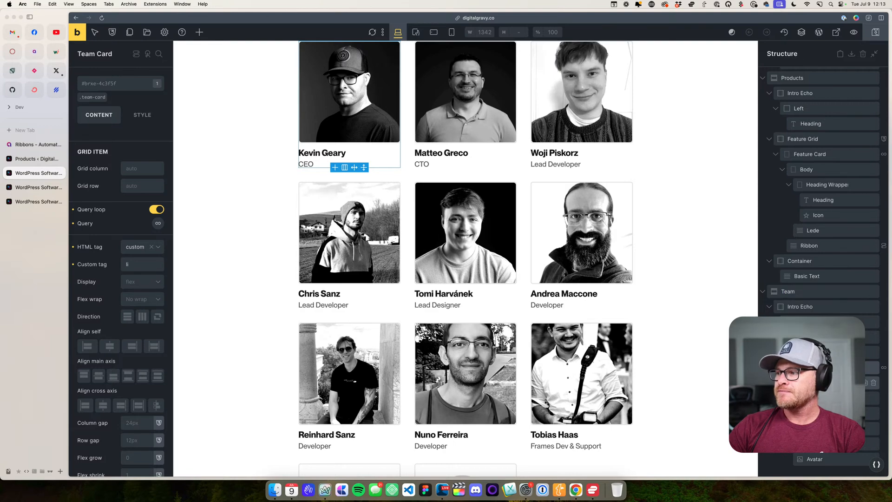
pyautogui.click(776, 383)
pyautogui.click(762, 145)
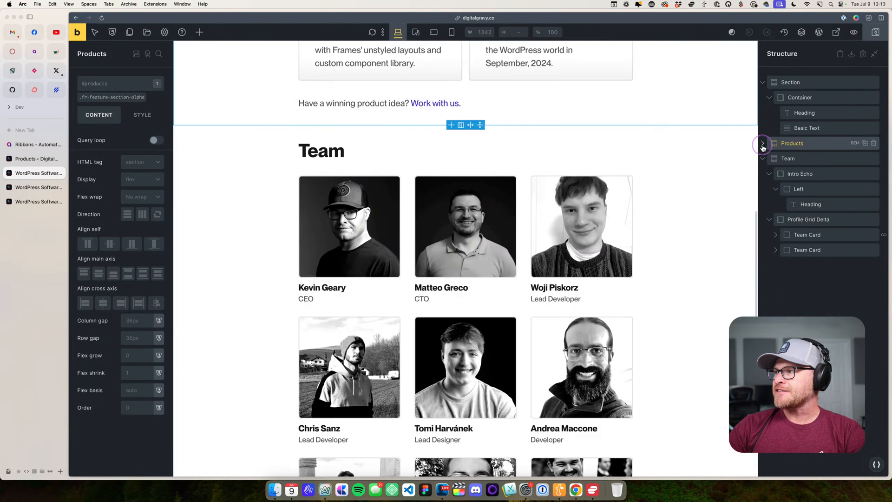
pyautogui.click(799, 158)
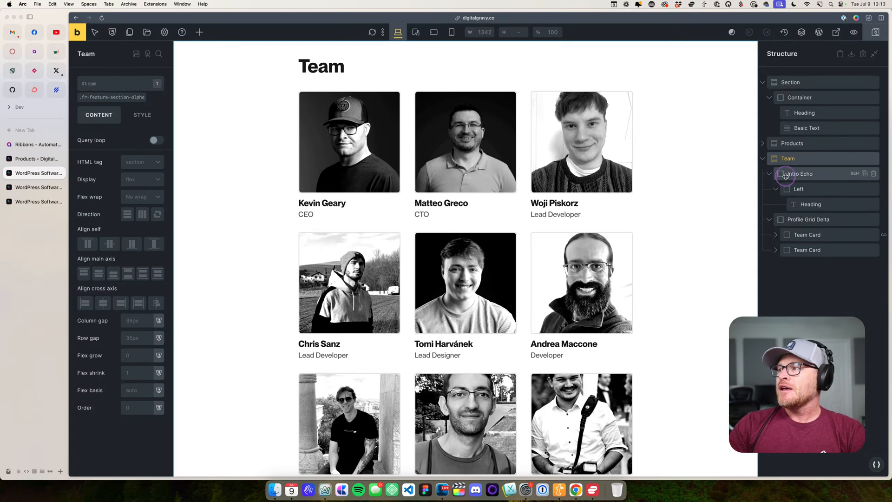
# - Inspect the Team section's Intro Echo block, its heading, the Profile Grid Delta block and the query-looped Team Card
pyautogui.click(769, 174)
pyautogui.click(788, 175)
pyautogui.scroll(3, 370, 125)
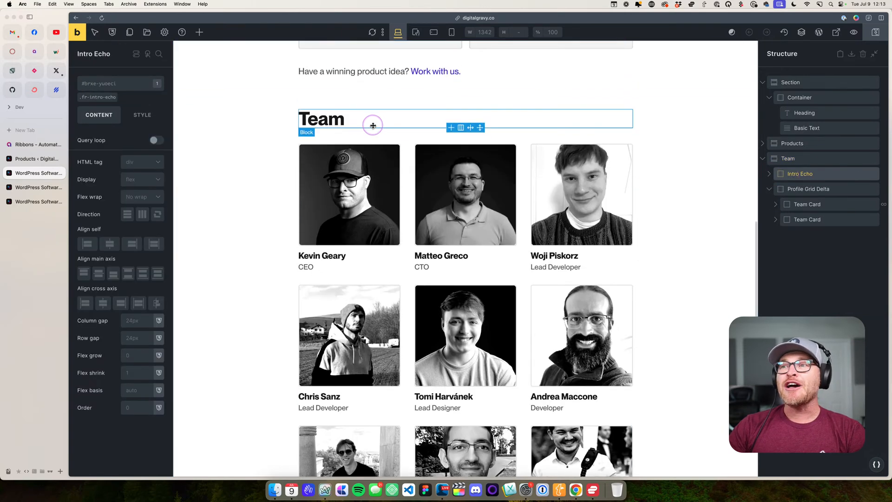
pyautogui.click(379, 123)
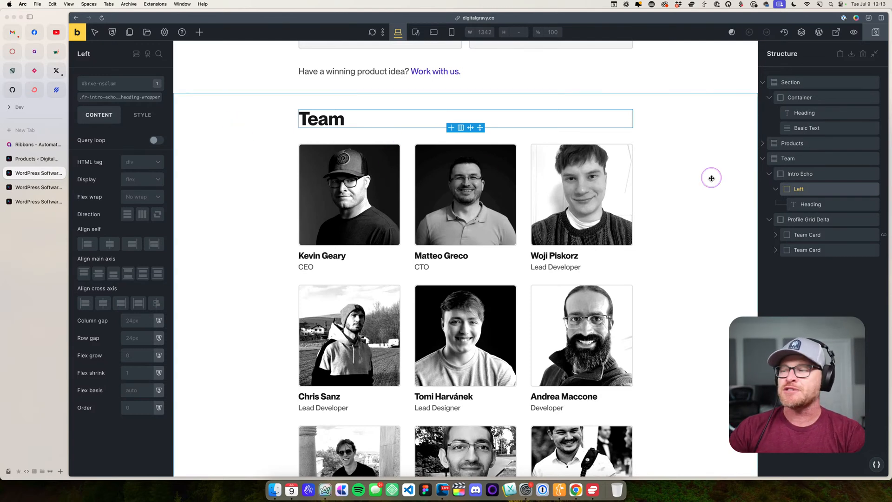
pyautogui.click(811, 204)
pyautogui.click(808, 219)
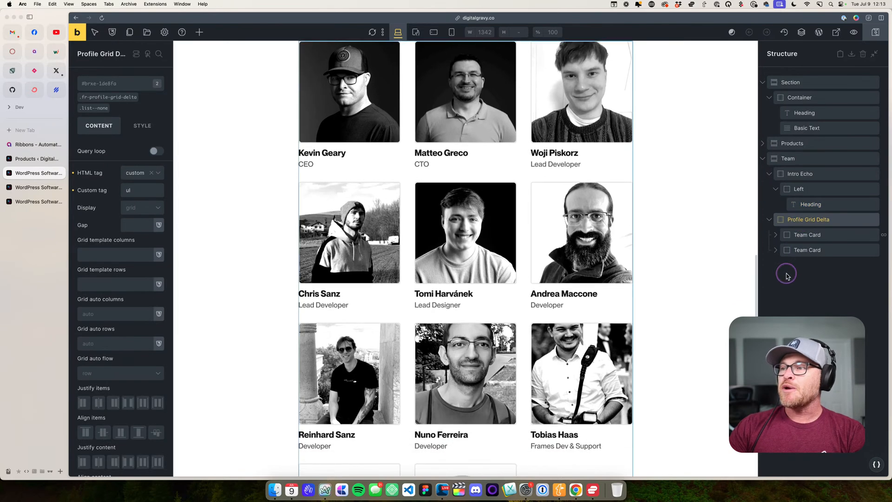
pyautogui.scroll(2, 695, 237)
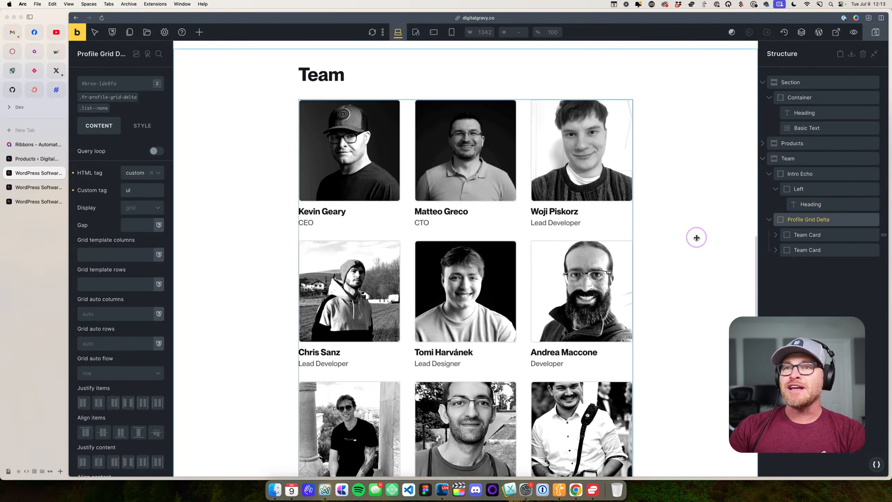
pyautogui.click(806, 235)
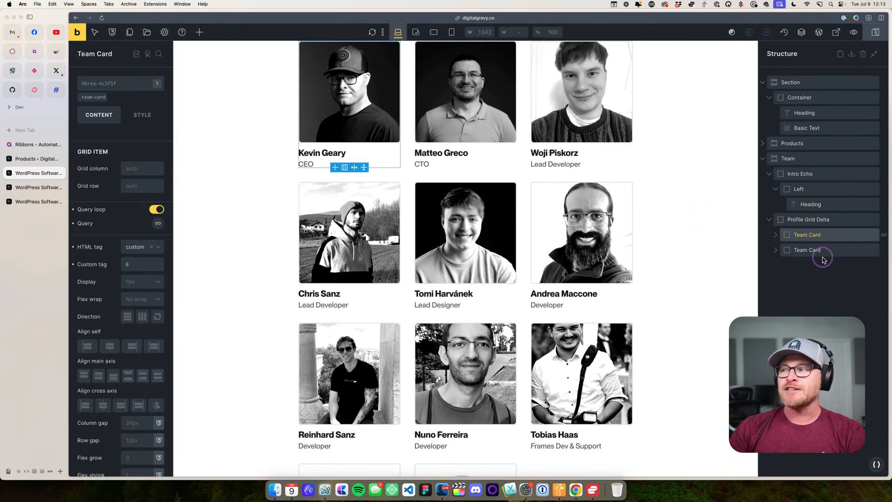
# - Rename the Profile Grid Delta block's fr-profile-grid-delta class to team-grid
pyautogui.click(822, 219)
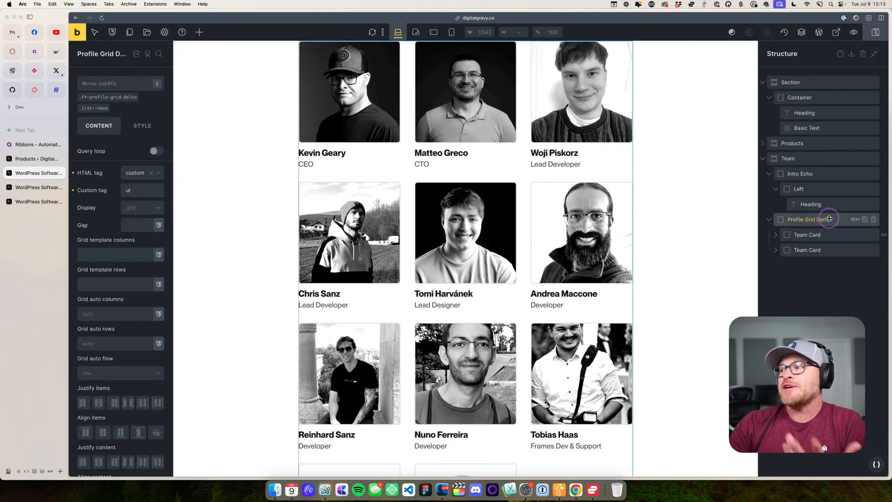
pyautogui.click(138, 84)
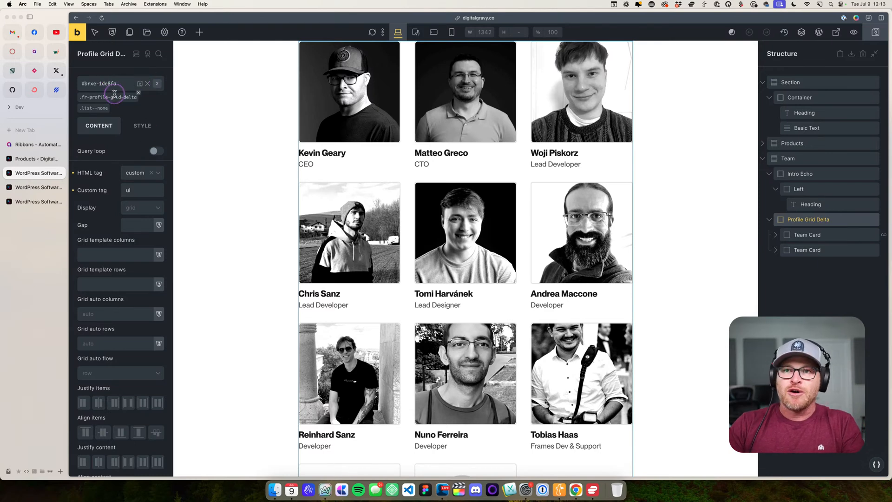
pyautogui.click(131, 98)
pyautogui.click(139, 84)
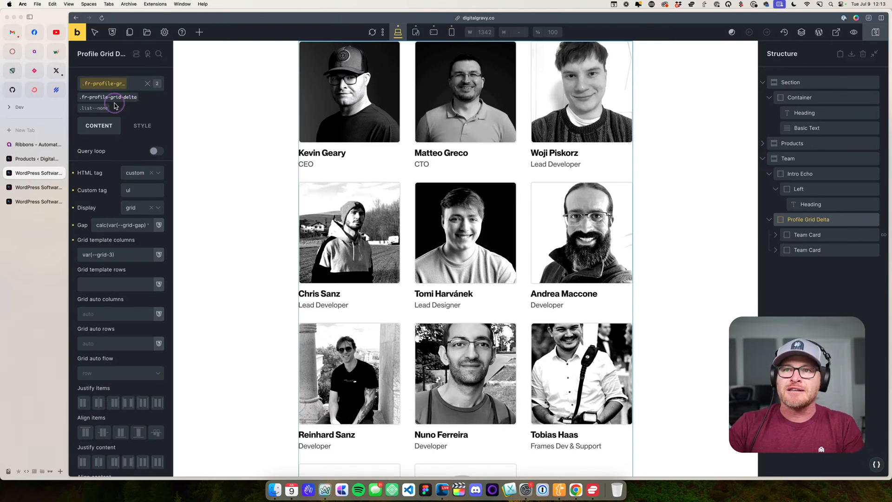
pyautogui.press('super+a')
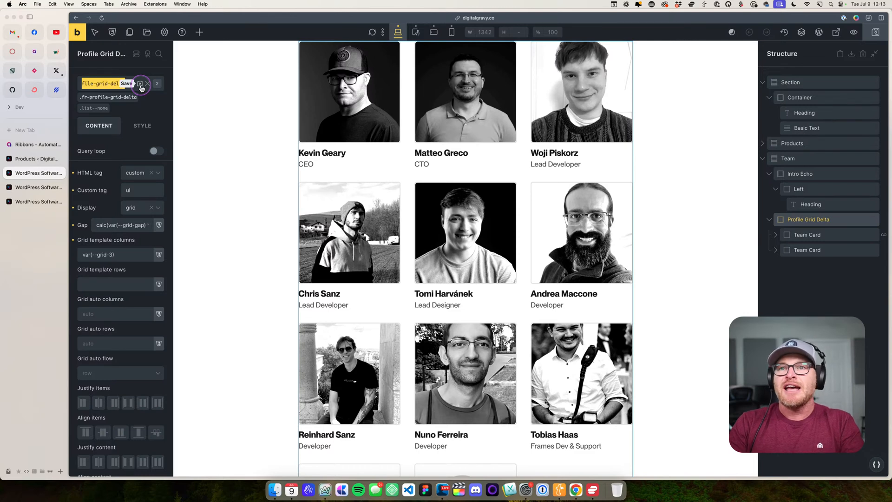
pyautogui.write('team-grid')
pyautogui.click(140, 84)
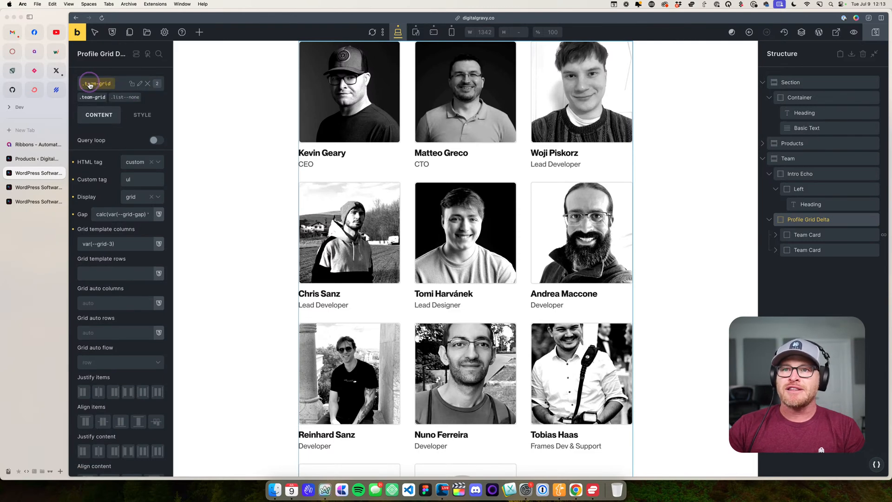
# - Rename the Profile Grid Delta element to Team Grid in the structure tree and save the page
pyautogui.doubleClick(809, 220)
pyautogui.write('Team Grid')
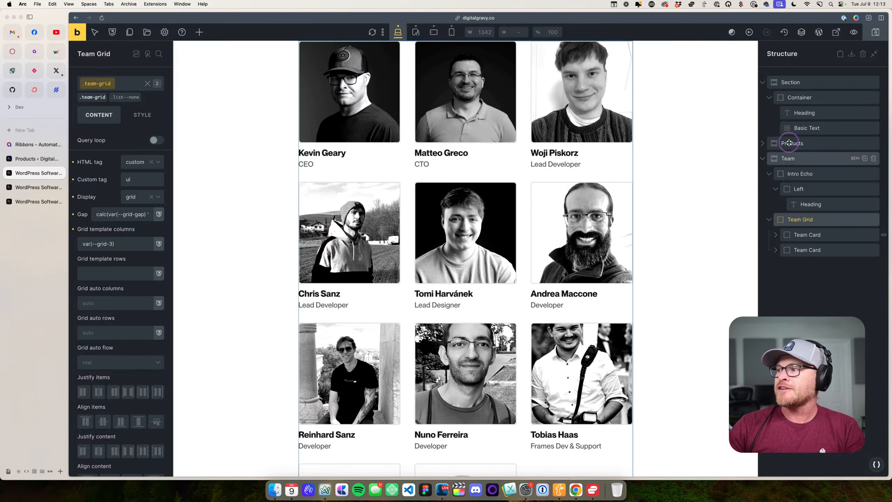
pyautogui.click(874, 33)
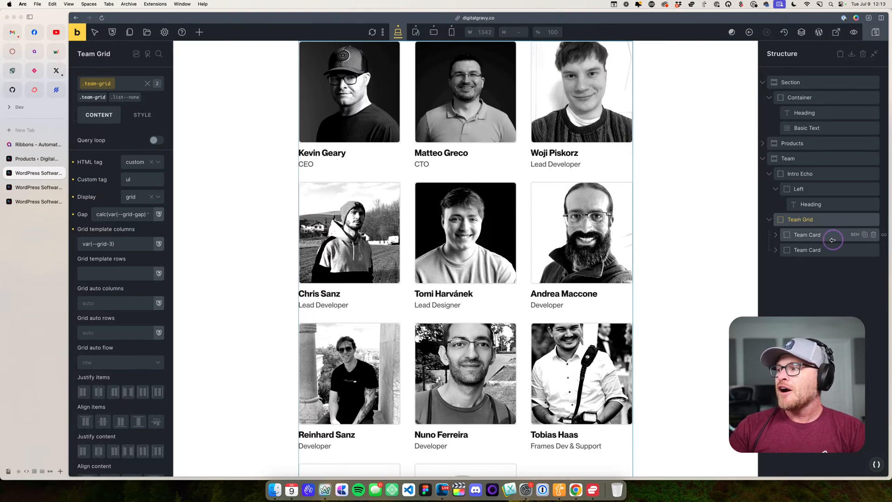
# - Compare the query-looped Team Card with the static one, then expand the static card and inspect its Body
pyautogui.click(816, 235)
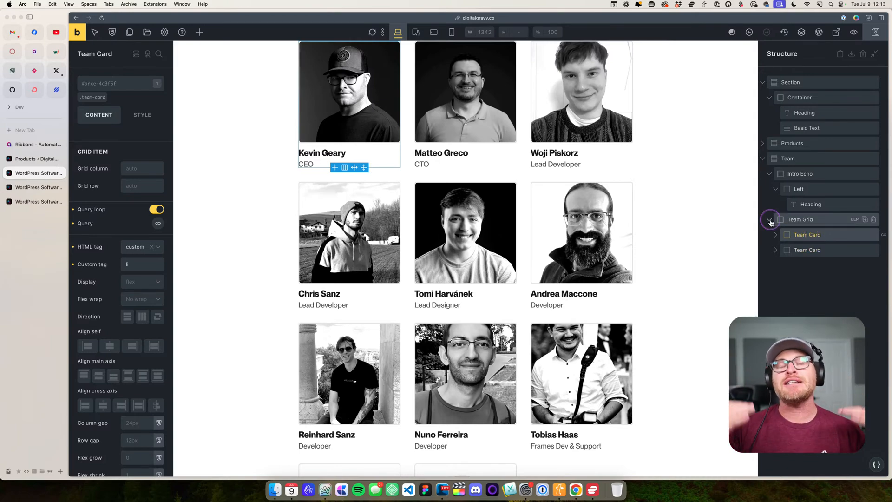
pyautogui.click(821, 250)
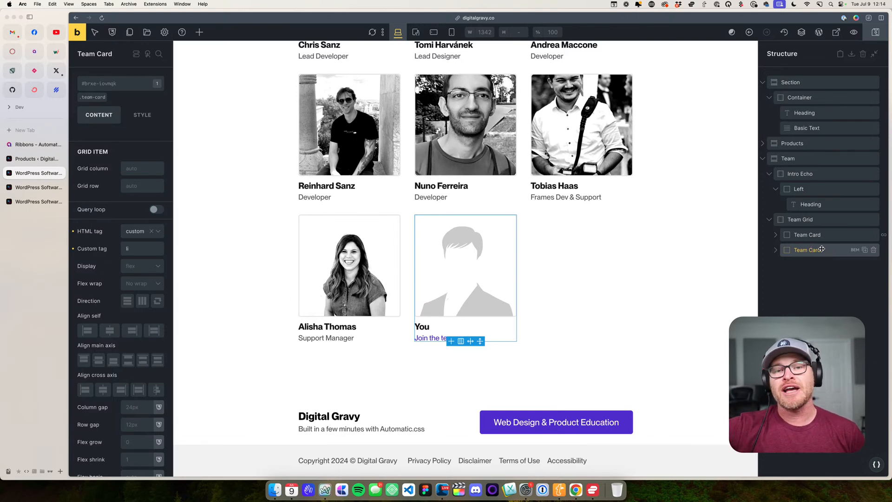
pyautogui.click(820, 234)
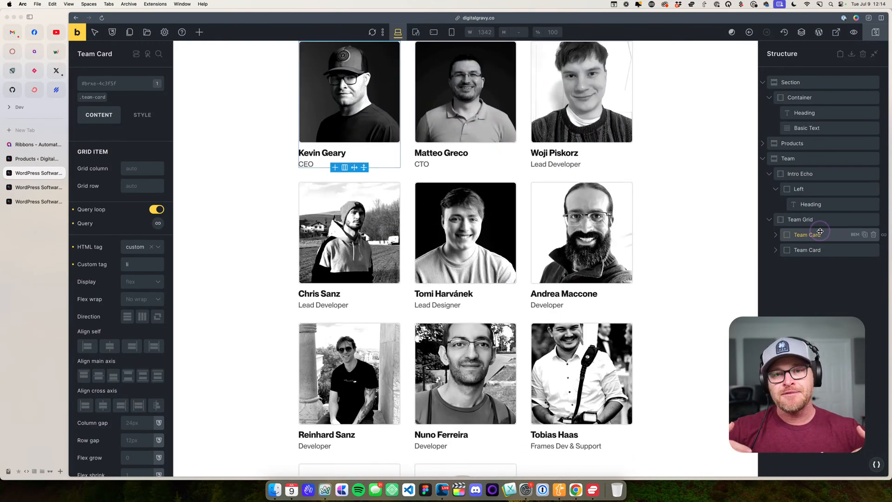
pyautogui.click(810, 250)
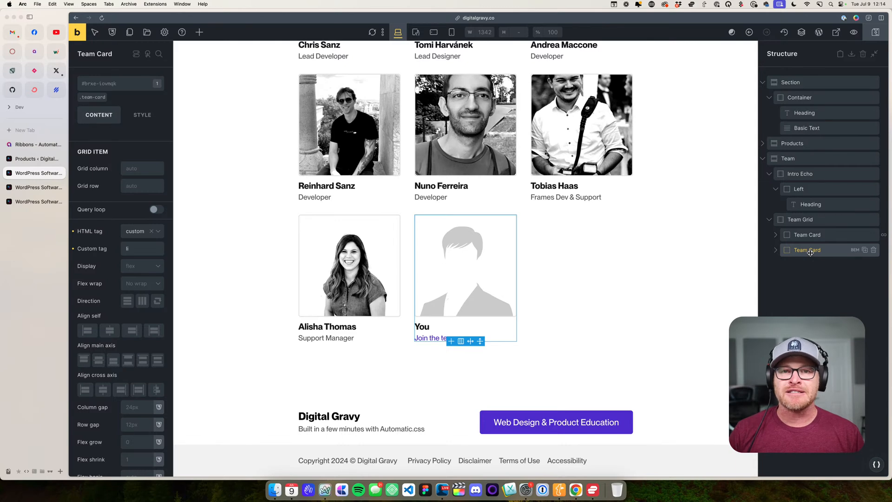
pyautogui.moveTo(810, 252); pyautogui.dragTo(767, 250)
pyautogui.click(774, 250)
pyautogui.click(807, 264)
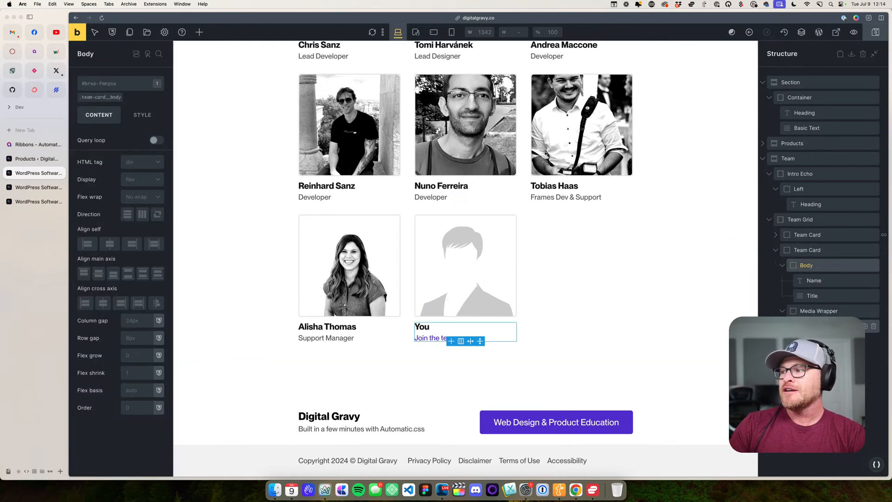
# - Save the page and go through the WordPress admin to the list of Bricks templates
pyautogui.click(872, 33)
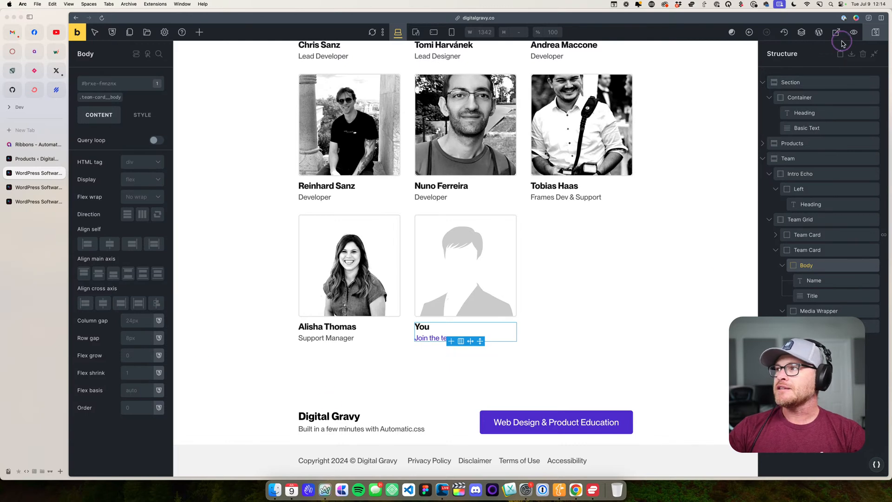
pyautogui.click(818, 32)
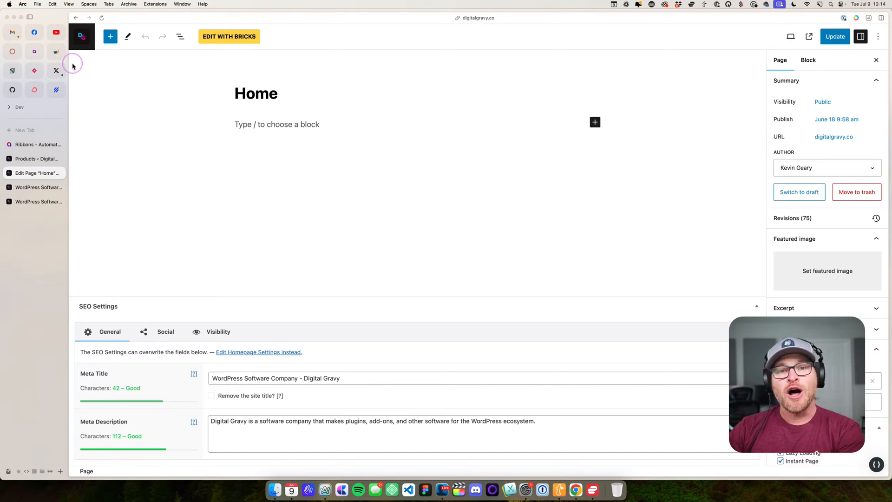
pyautogui.click(82, 39)
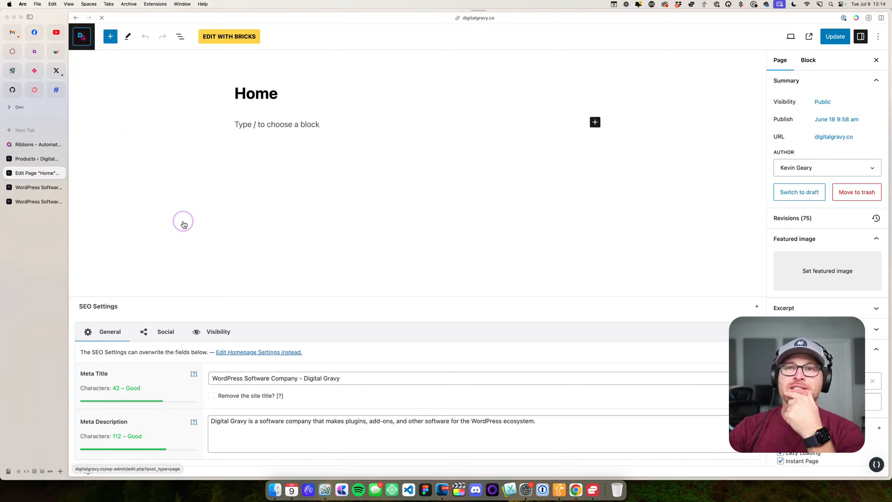
pyautogui.moveTo(114, 65)
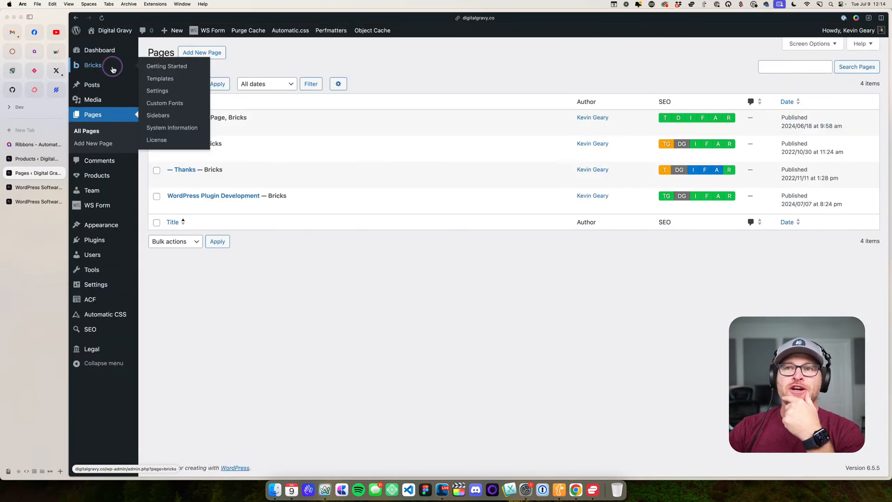
pyautogui.click(157, 78)
# - Look through the templates list and open the Header template in the Bricks builder
pyautogui.scroll(-3, 251, 358)
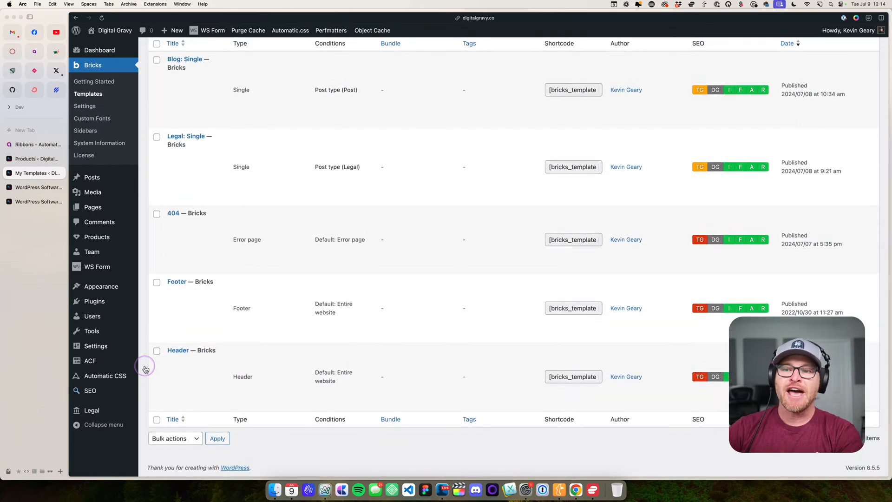
pyautogui.scroll(2, 177, 213)
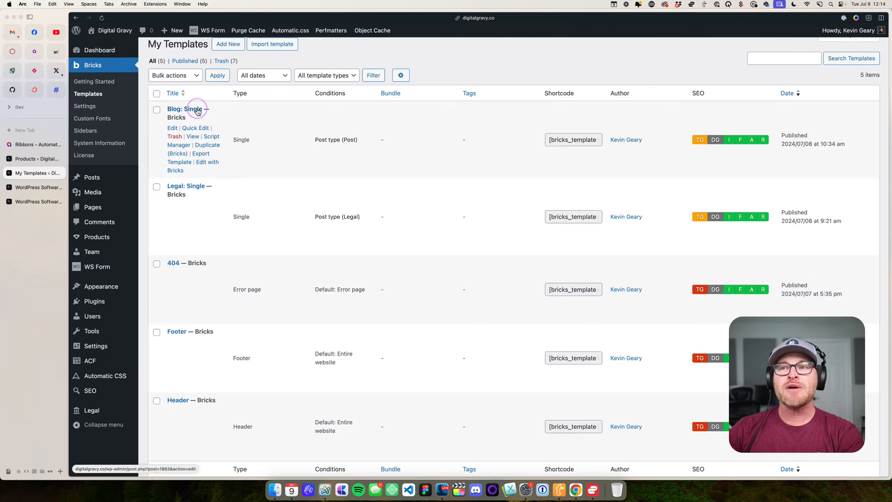
pyautogui.scroll(-2, 209, 153)
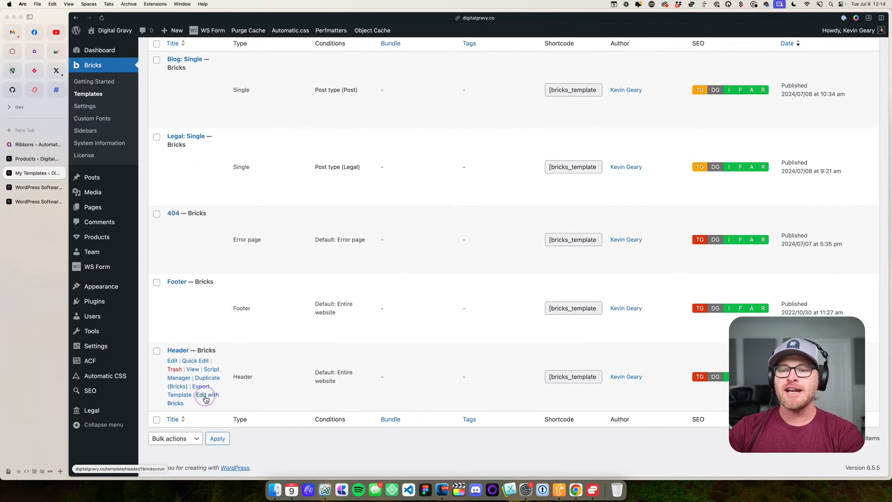
pyautogui.click(206, 396)
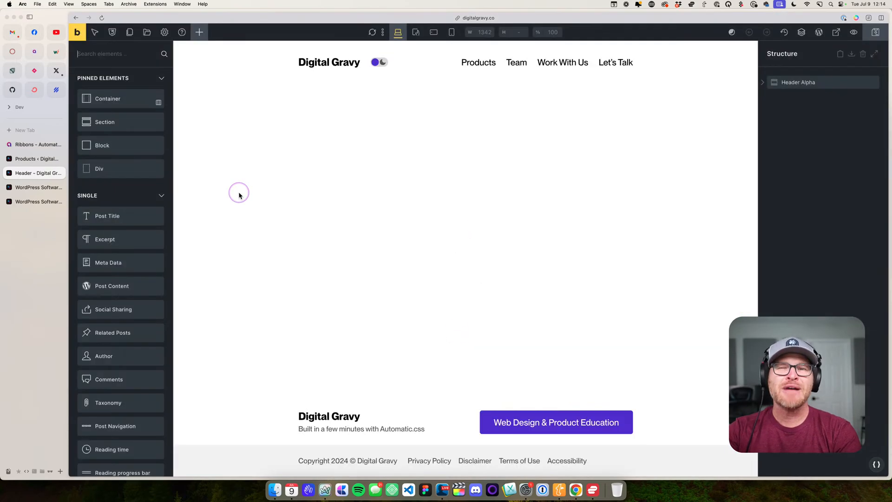
pyautogui.click(238, 196)
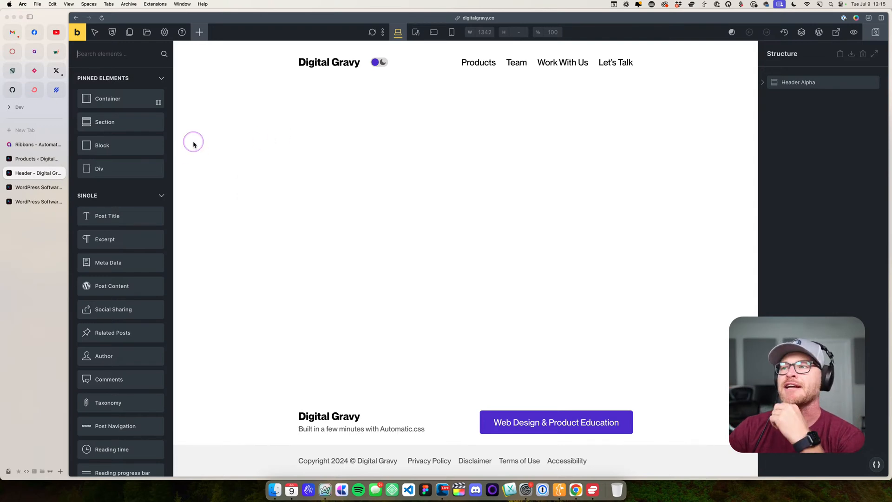
# - Inspect the header's section, its Nav Menu Alpha element and the Frames Color Scheme toggle inside its logo block
pyautogui.click(247, 58)
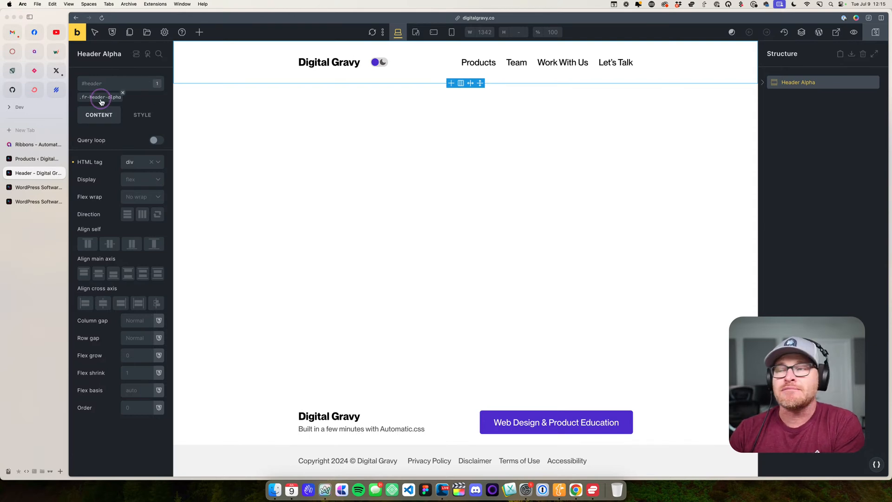
pyautogui.click(497, 62)
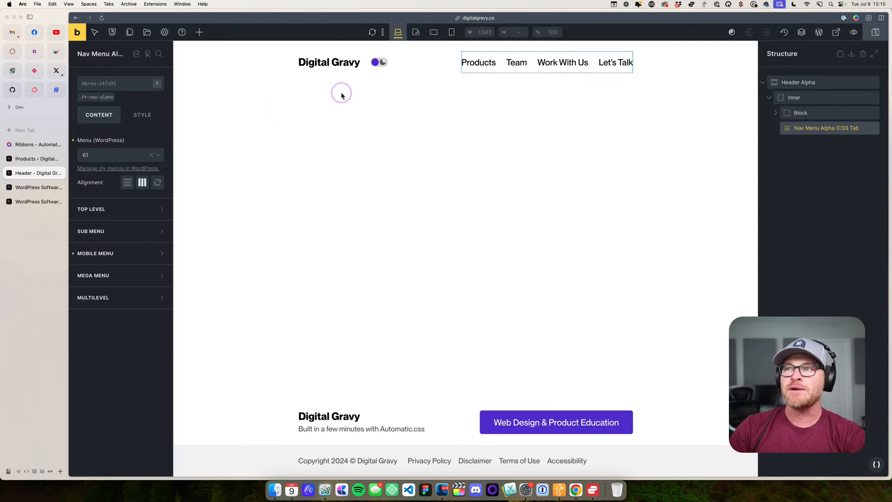
pyautogui.click(779, 116)
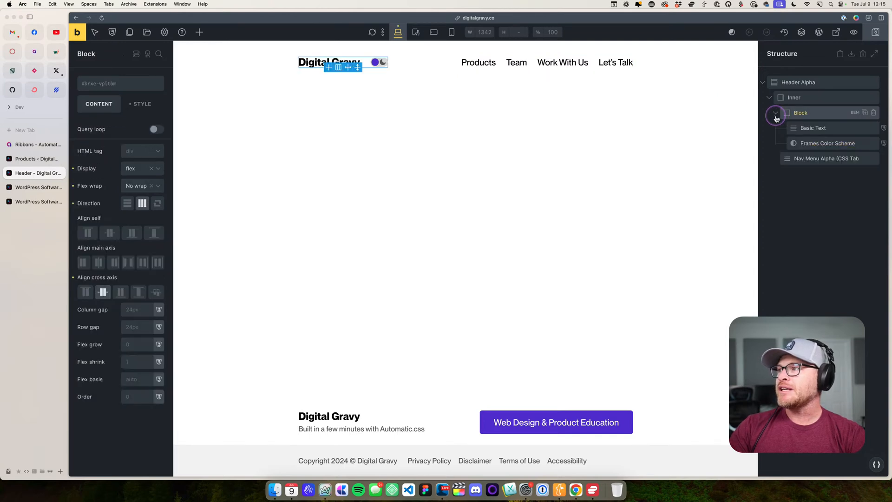
pyautogui.click(797, 143)
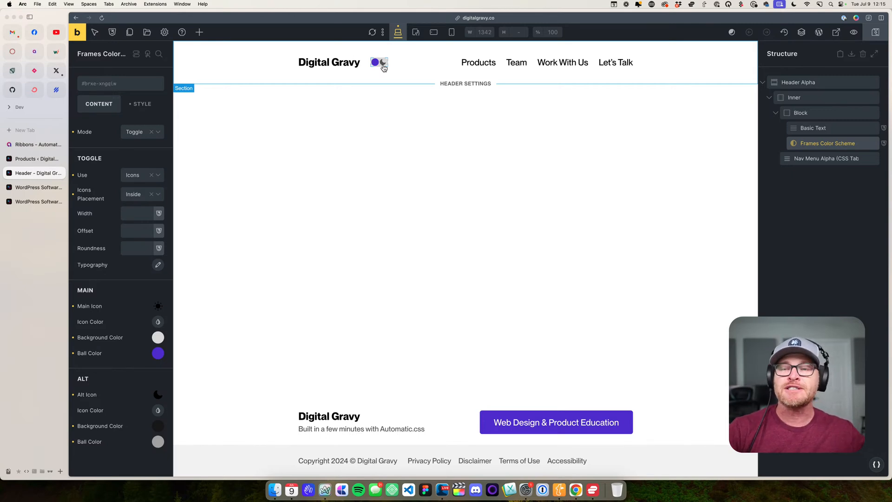
# - Go to the top of the live homepage and switch the header's colour scheme toggle to dark and back to light
pyautogui.click(39, 188)
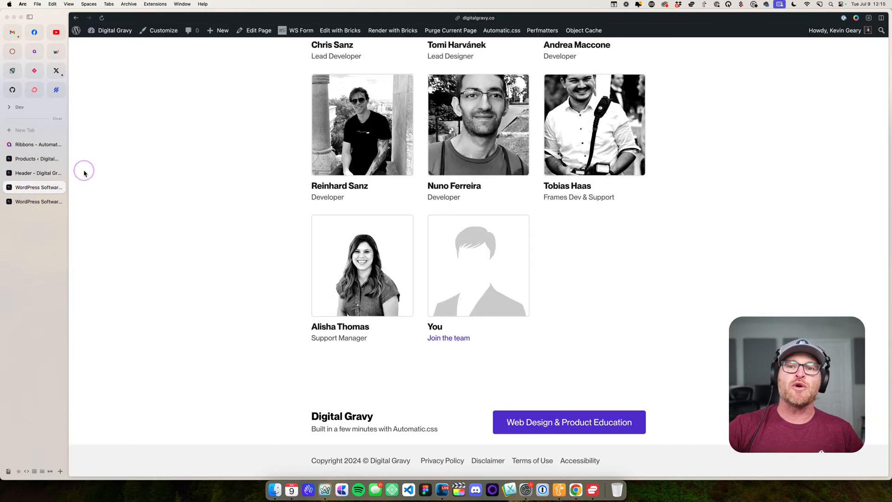
pyautogui.scroll(20, 253, 162)
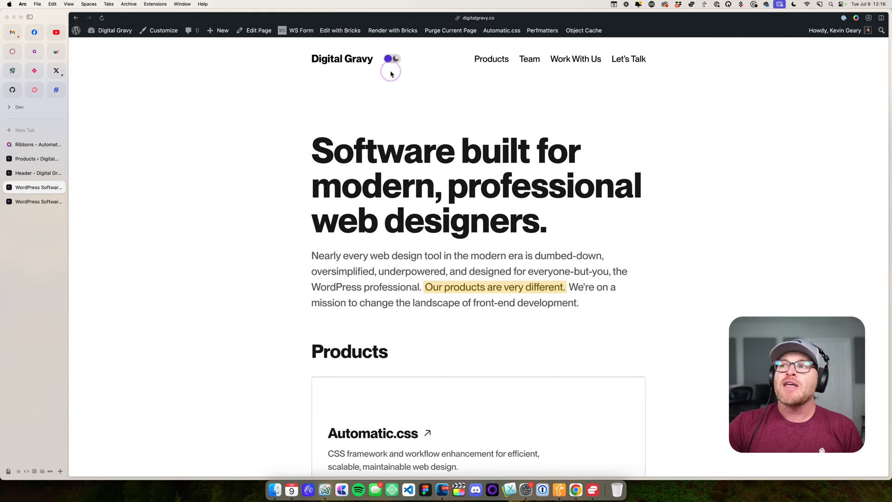
pyautogui.click(392, 59)
pyautogui.click(393, 64)
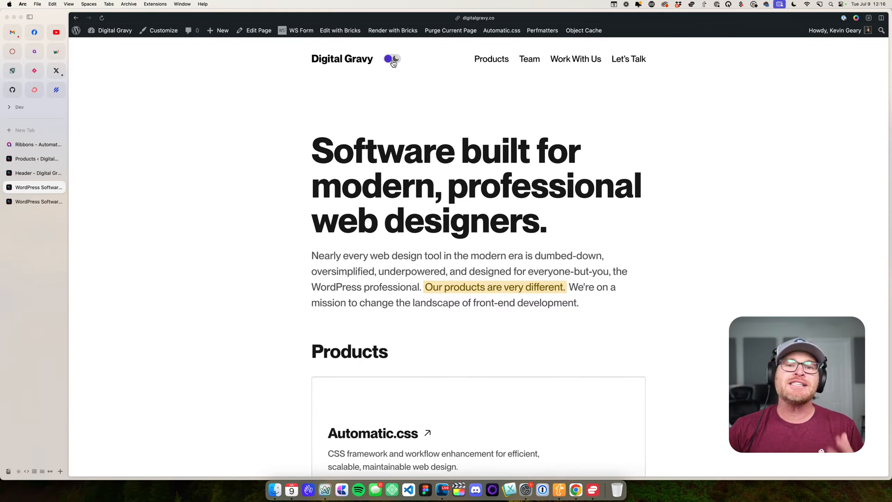
# - Inspect the live page in the developer tools, enlarge the page preview and show the site's local storage
pyautogui.rightClick(190, 181)
pyautogui.click(224, 266)
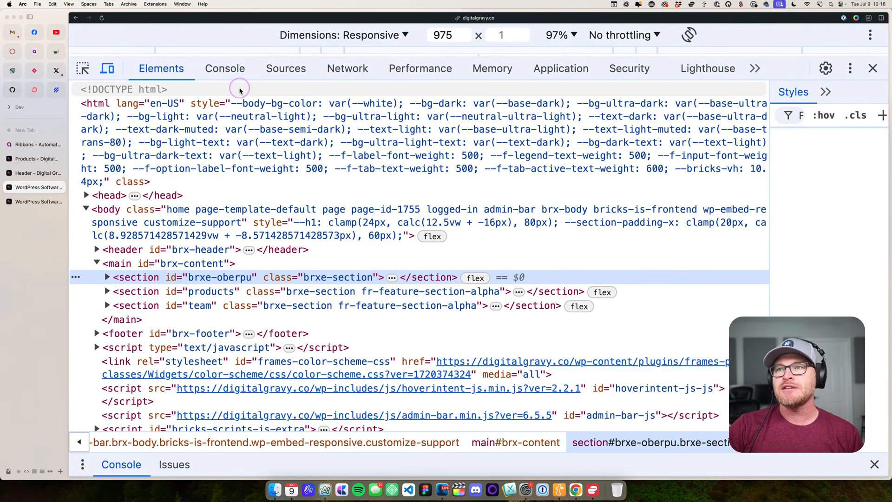
pyautogui.moveTo(357, 56); pyautogui.dragTo(357, 138)
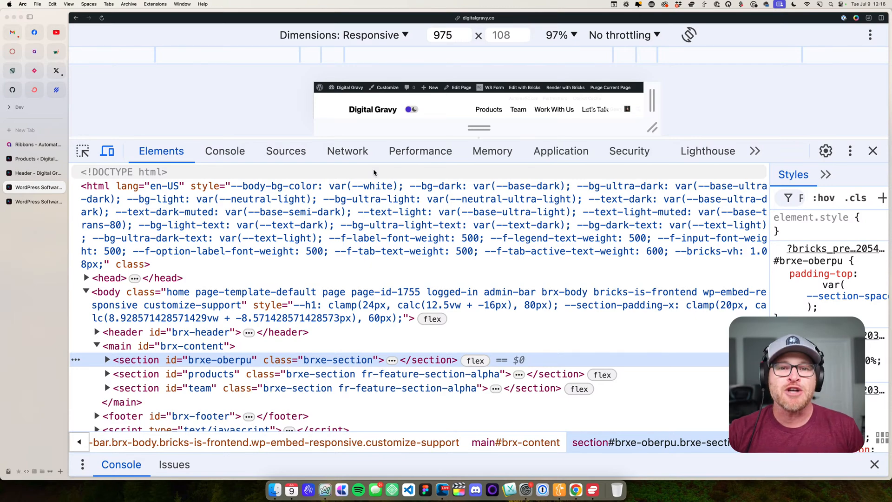
pyautogui.moveTo(388, 137); pyautogui.dragTo(389, 196)
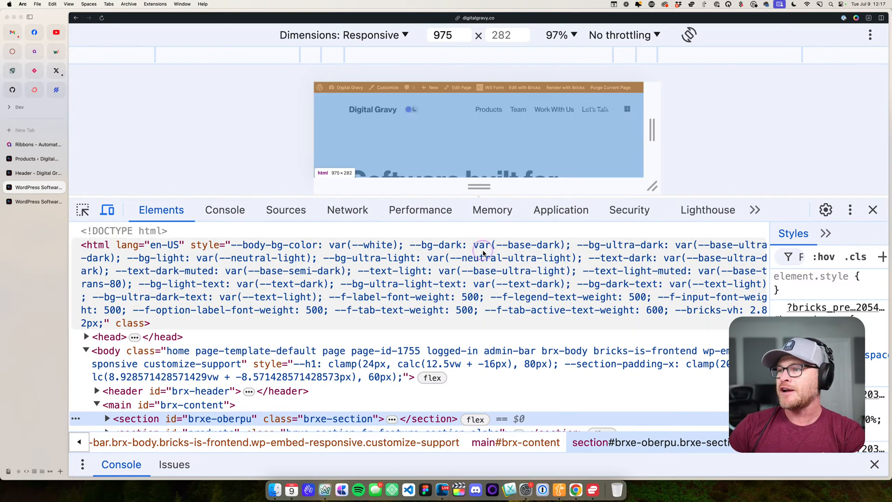
pyautogui.click(578, 216)
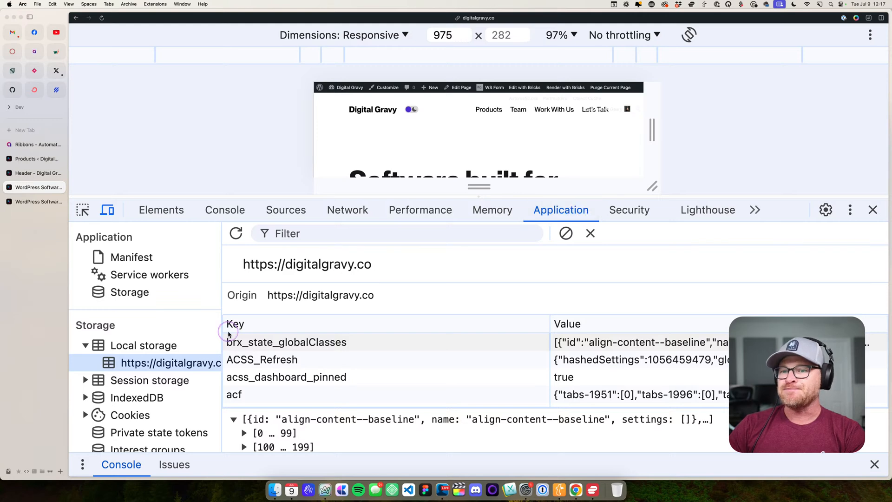
pyautogui.click(135, 336)
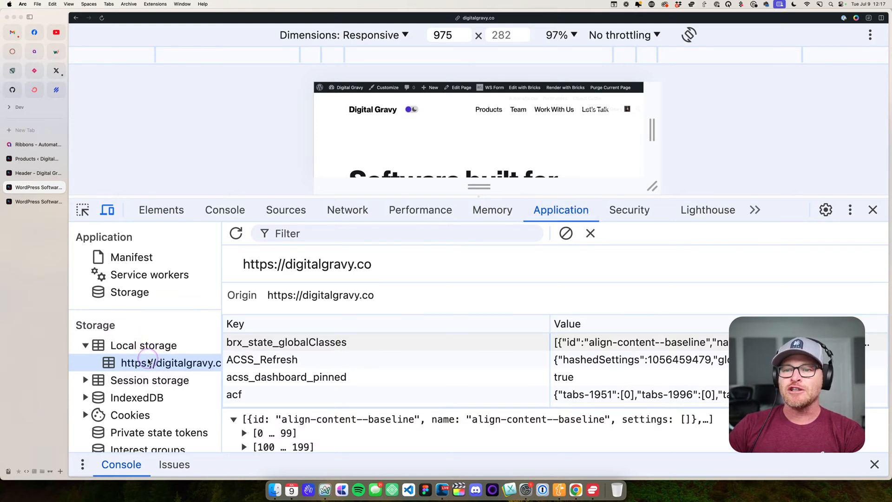
# - Enlarge the developer tools area and look through the keys stored in local storage for digitalgravy.co
pyautogui.click(347, 203)
pyautogui.moveTo(347, 203); pyautogui.dragTo(352, 84)
pyautogui.scroll(-3, 339, 284)
pyautogui.scroll(3, 339, 285)
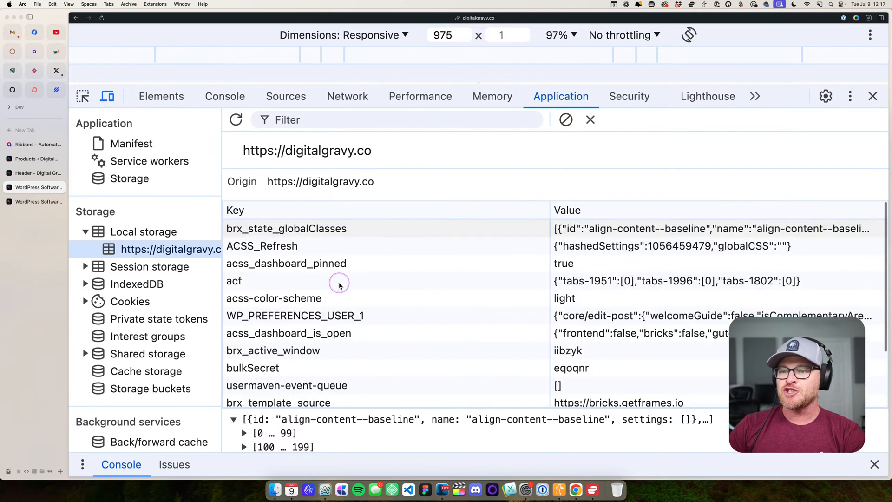
pyautogui.scroll(-3, 395, 332)
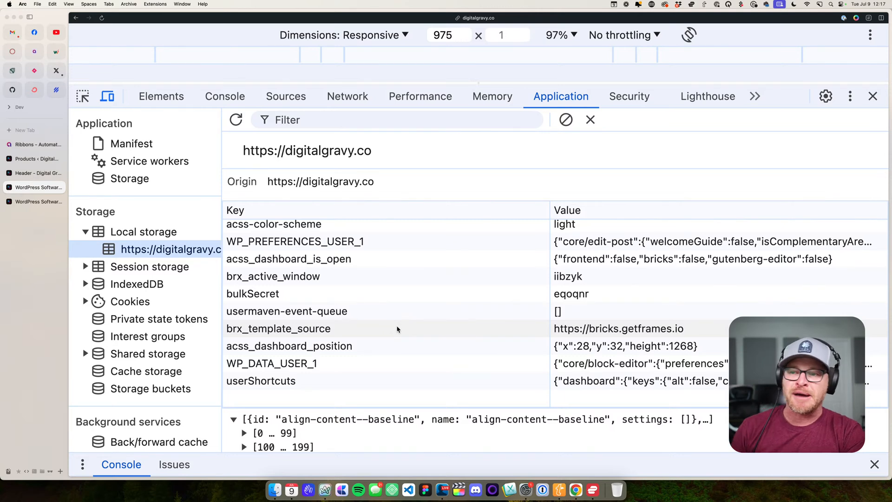
# - Delete the acss_dashboard_position entry from the site's local storage
pyautogui.click(333, 349)
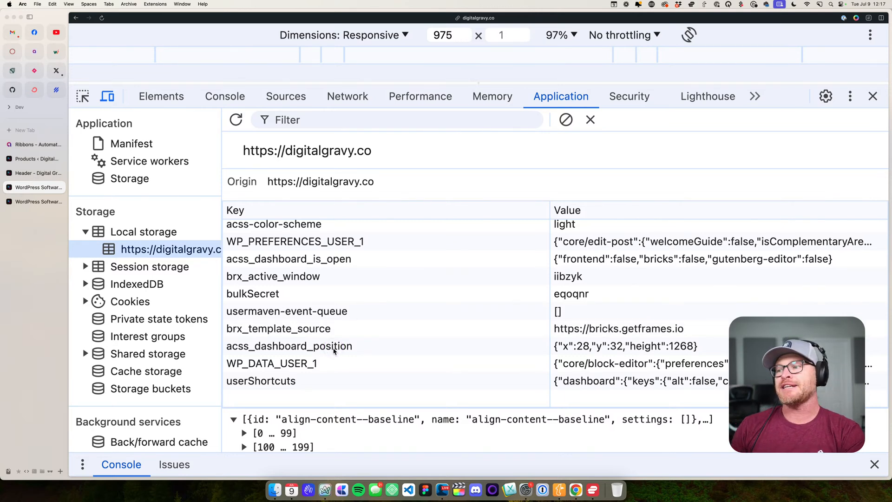
pyautogui.rightClick(333, 351)
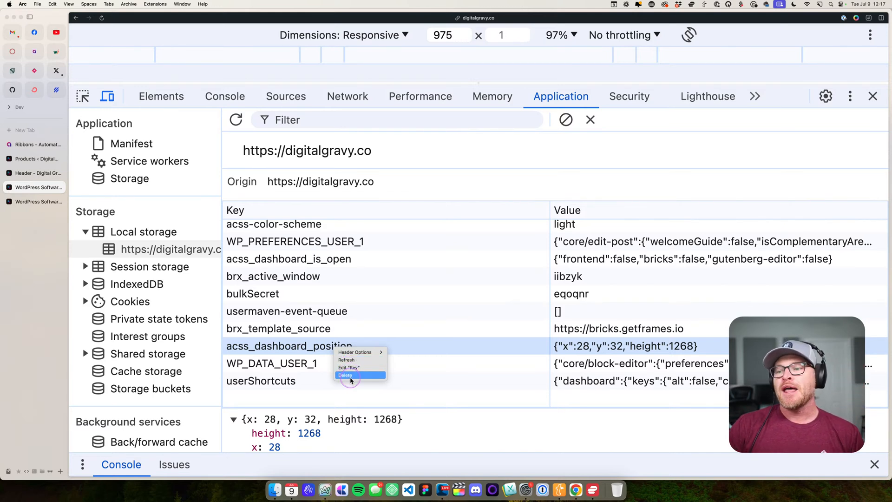
pyautogui.click(347, 375)
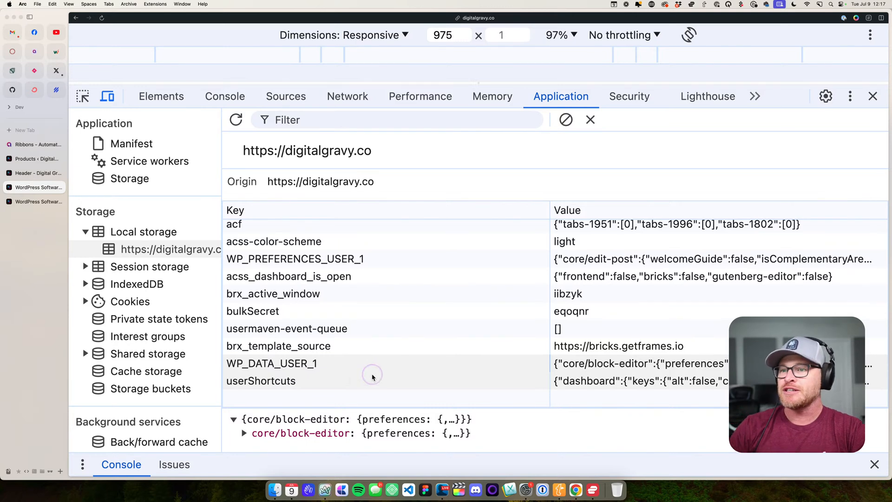
# - Check the acss-color-scheme entry and its stored value in local storage, then close the developer tools
pyautogui.click(265, 246)
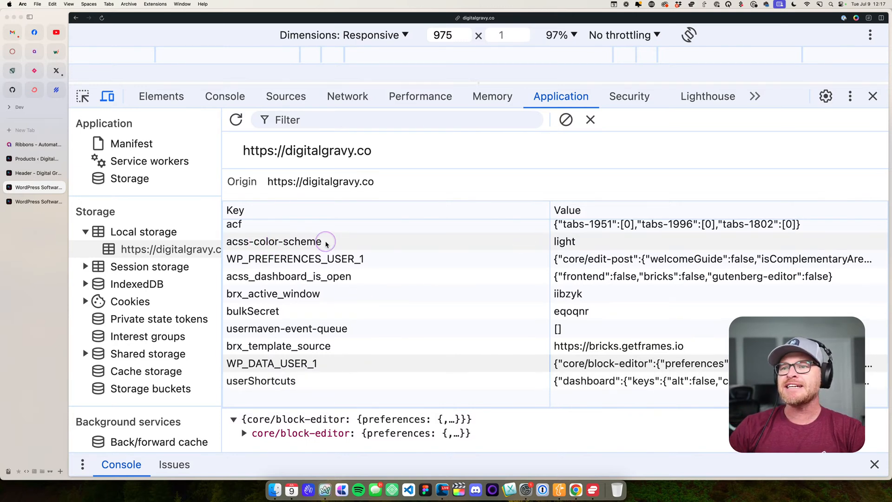
pyautogui.click(563, 244)
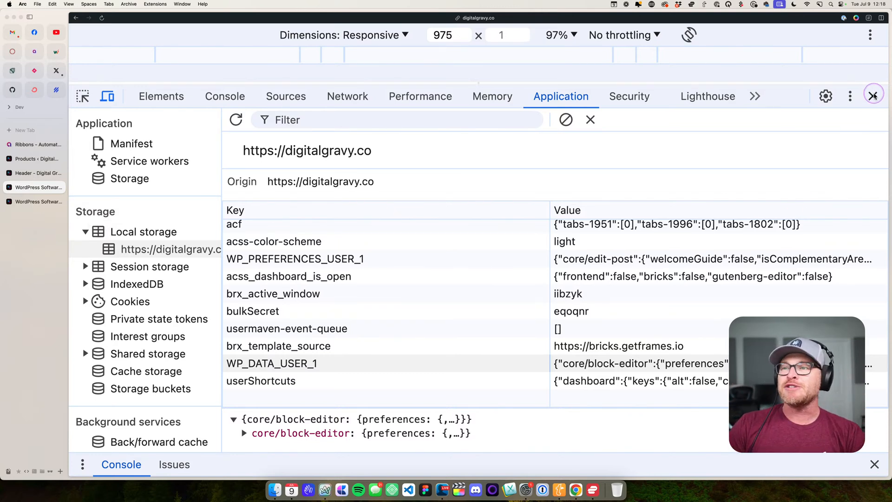
pyautogui.click(873, 96)
# - Review the live homepage from the hero through the product cards and team grid to the footer
pyautogui.scroll(-3, 375, 171)
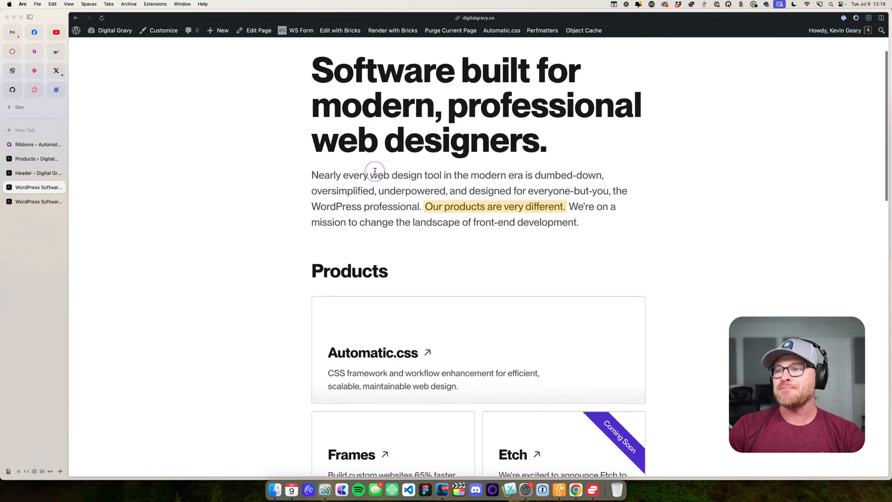
pyautogui.scroll(-14, 375, 171)
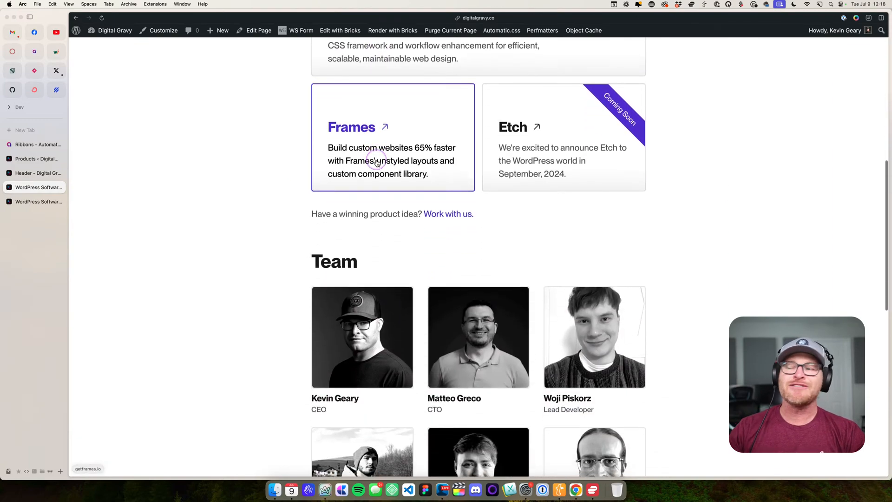
pyautogui.scroll(-20, 678, 279)
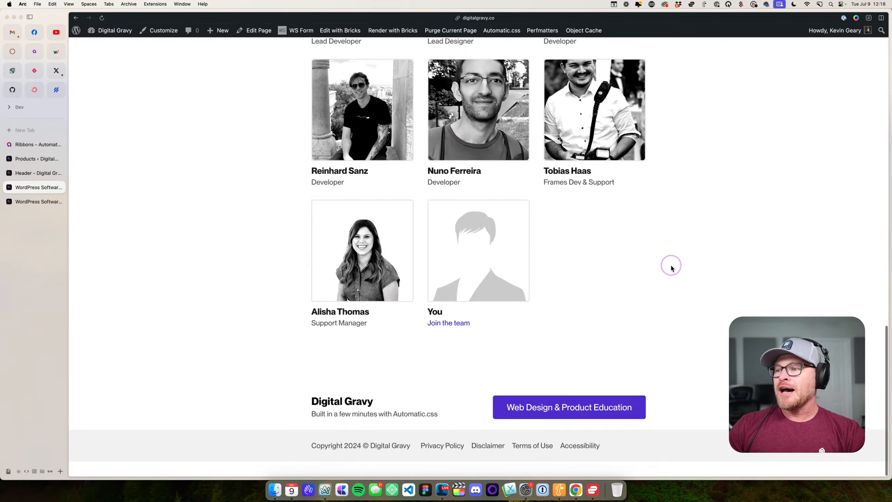
pyautogui.scroll(20, 671, 268)
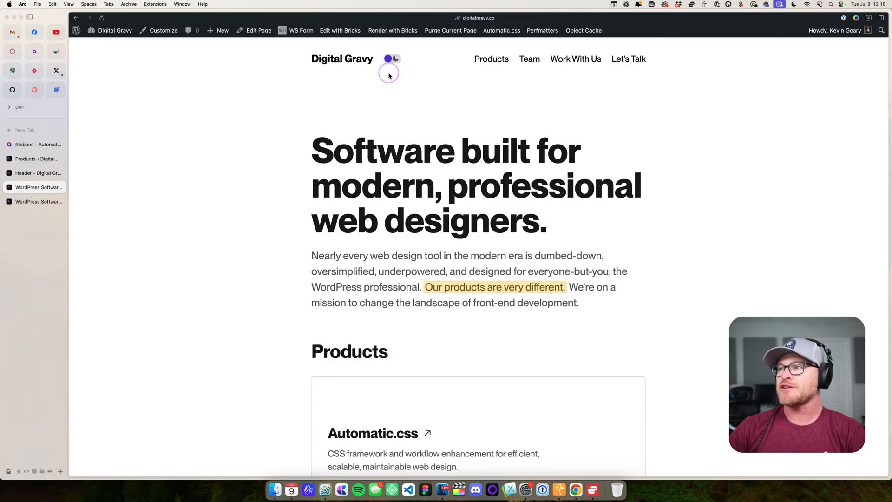
pyautogui.scroll(-20, 474, 84)
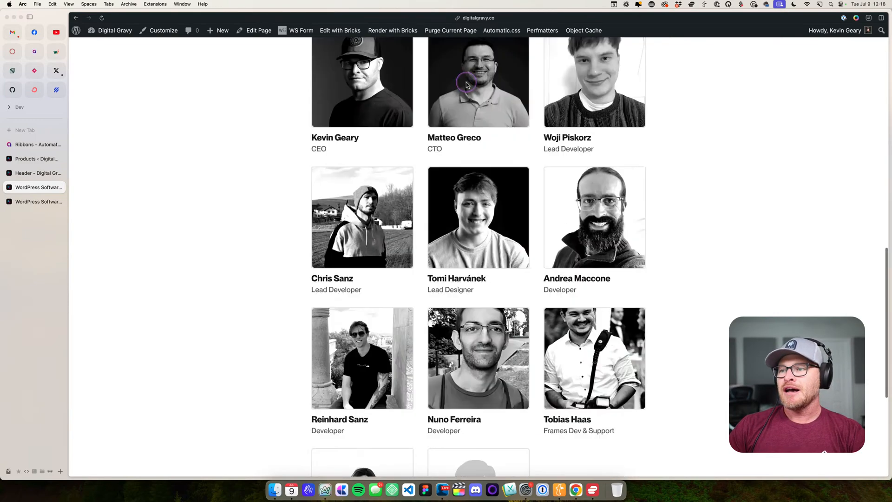
# - Close the live homepage, select the Header template's Nav Menu Alpha element and preview it at the L breakpoint
pyautogui.click(60, 187)
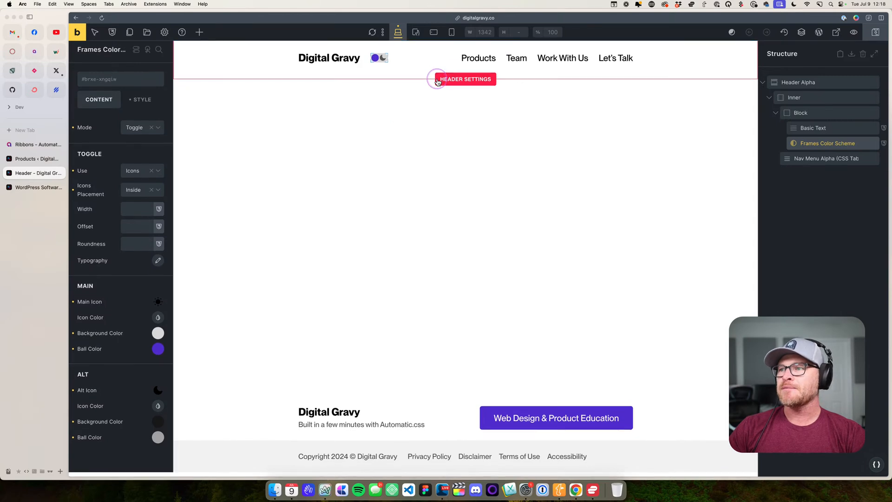
pyautogui.click(495, 65)
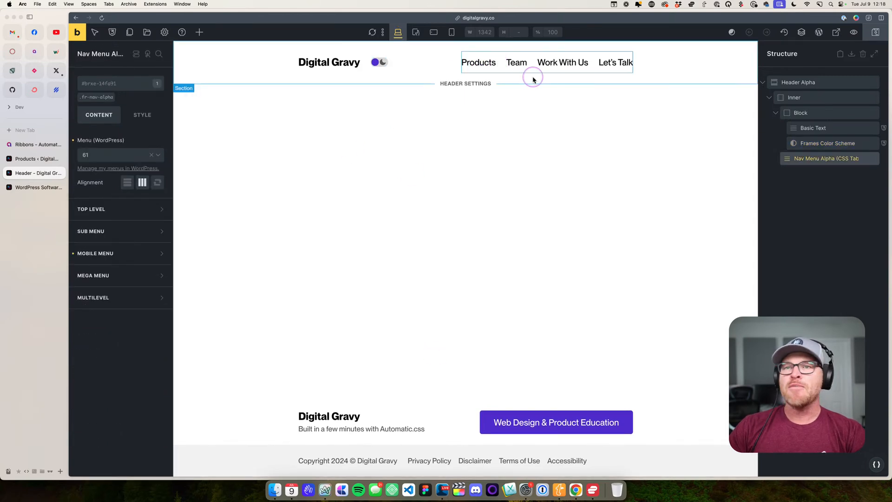
pyautogui.click(416, 32)
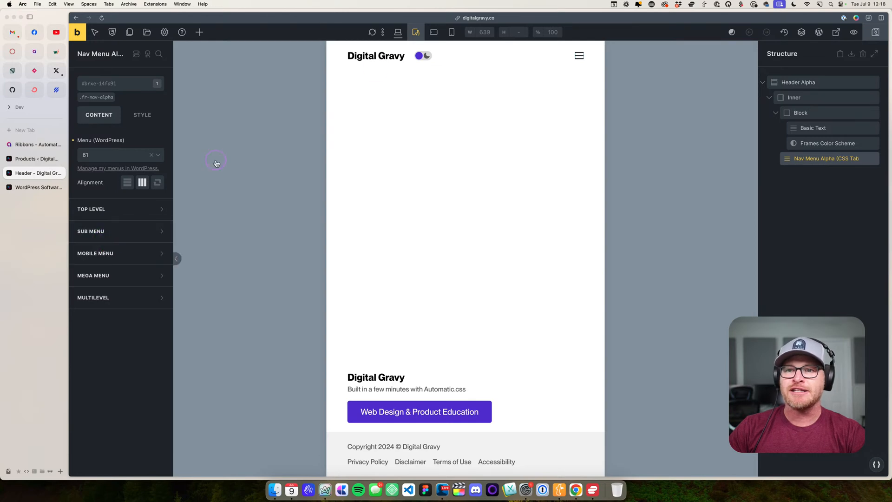
# - Return to the desktop view and examine the nav menu's Mobile Menu settings, including its breakpoint option
pyautogui.click(398, 32)
pyautogui.click(100, 252)
pyautogui.scroll(-2, 107, 242)
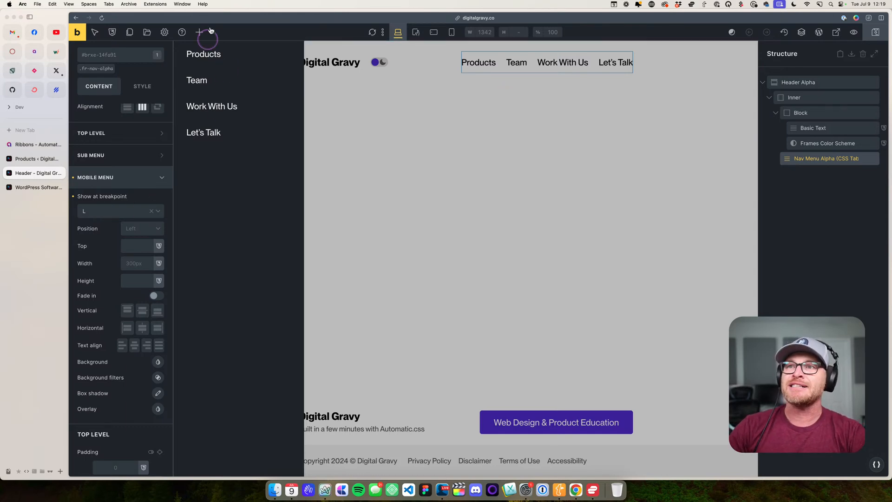
# - Preview the expanded mobile menu and its links at the L breakpoint, then close the menu
pyautogui.click(416, 32)
pyautogui.click(422, 75)
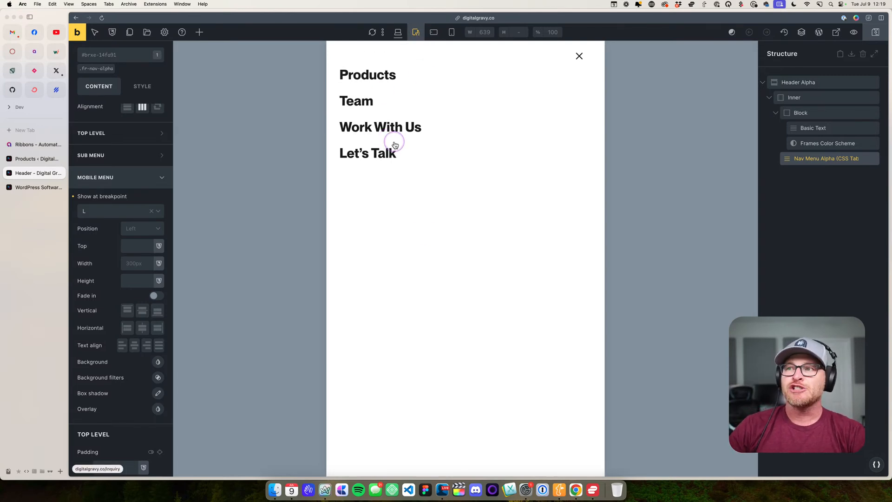
pyautogui.click(388, 78)
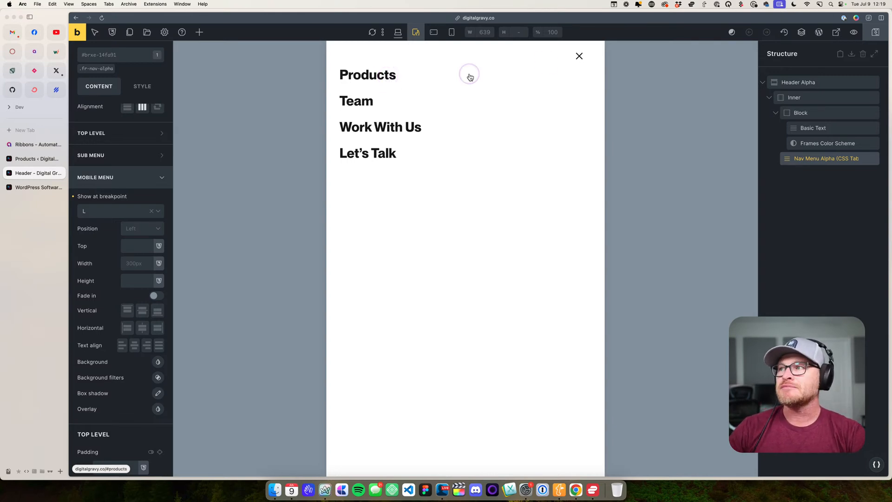
pyautogui.click(579, 57)
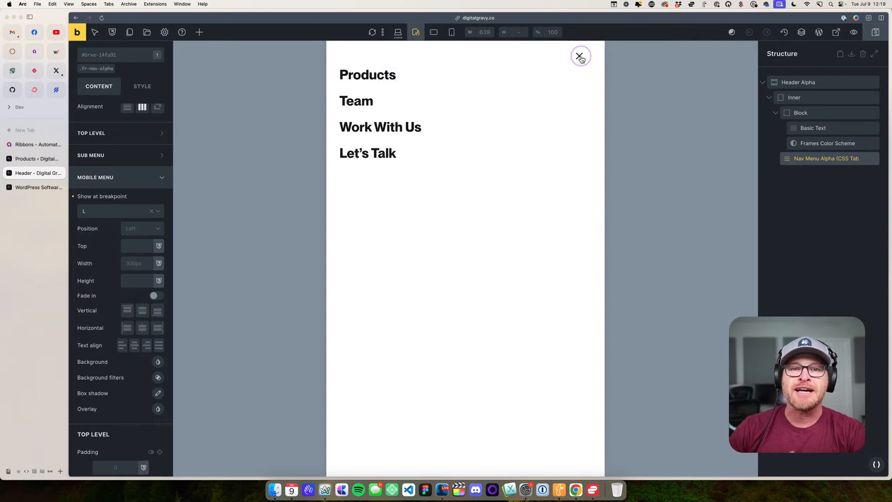
pyautogui.click(828, 160)
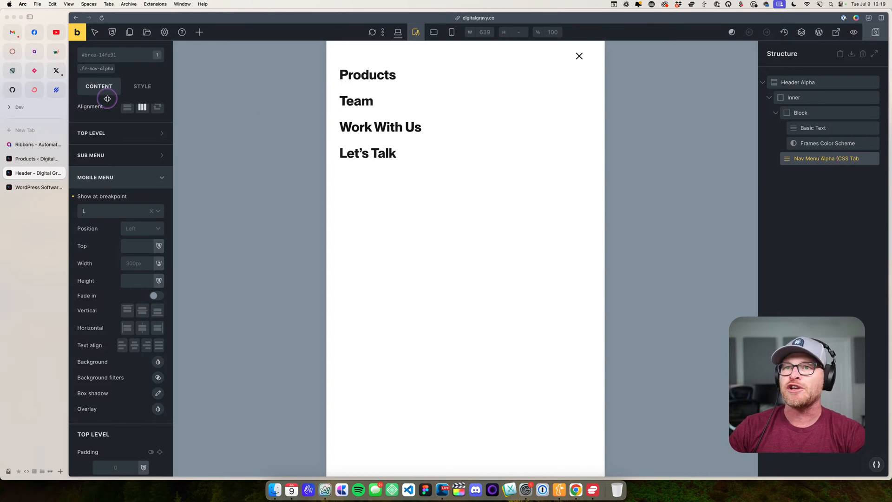
pyautogui.click(57, 23)
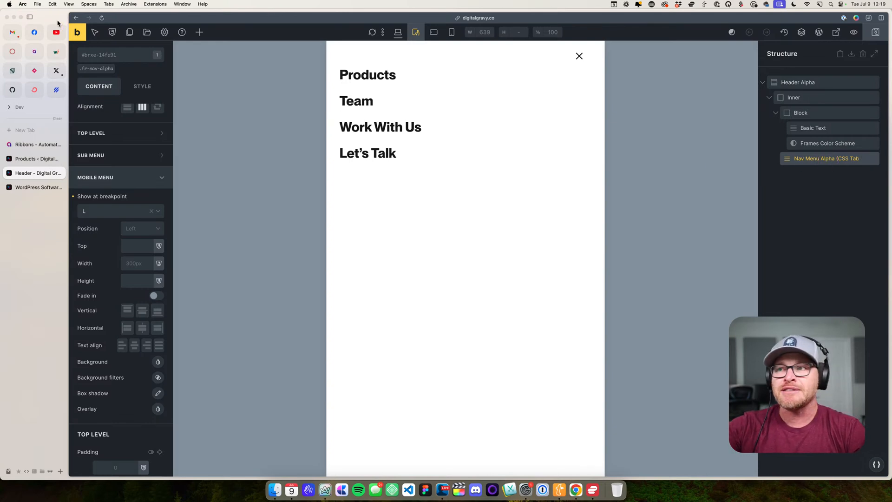
pyautogui.click(95, 32)
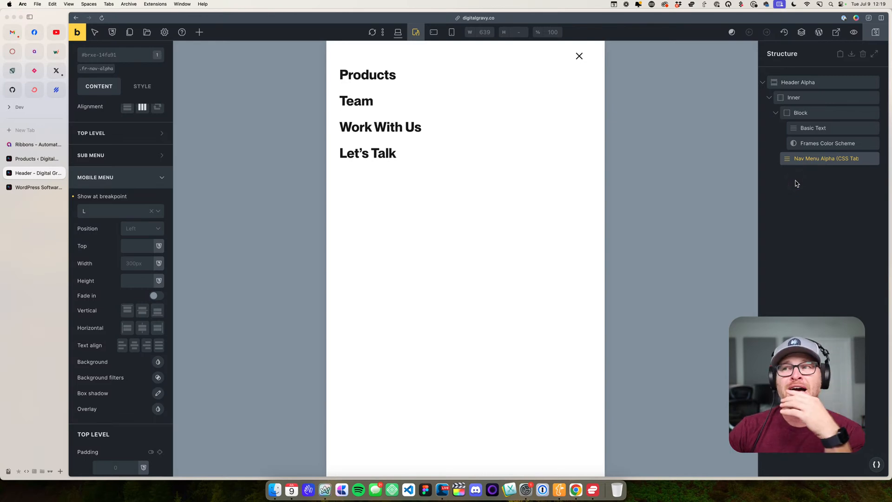
pyautogui.click(411, 209)
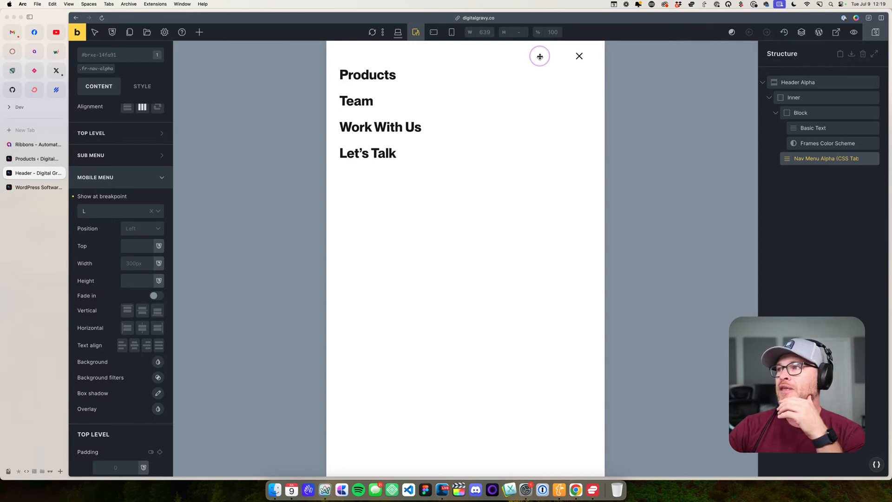
pyautogui.click(578, 57)
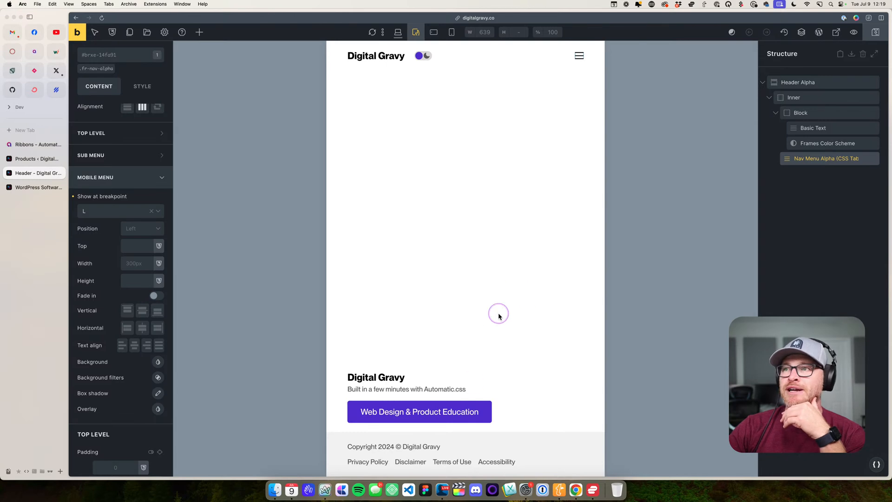
# - Open the Footer template in its own tab, then return to the Header template and open its Theme Styles settings
pyautogui.click(465, 325)
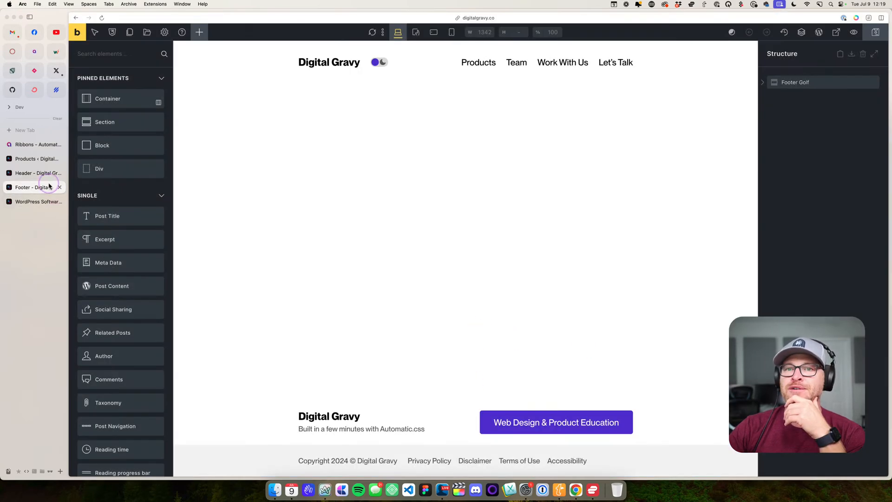
pyautogui.click(43, 174)
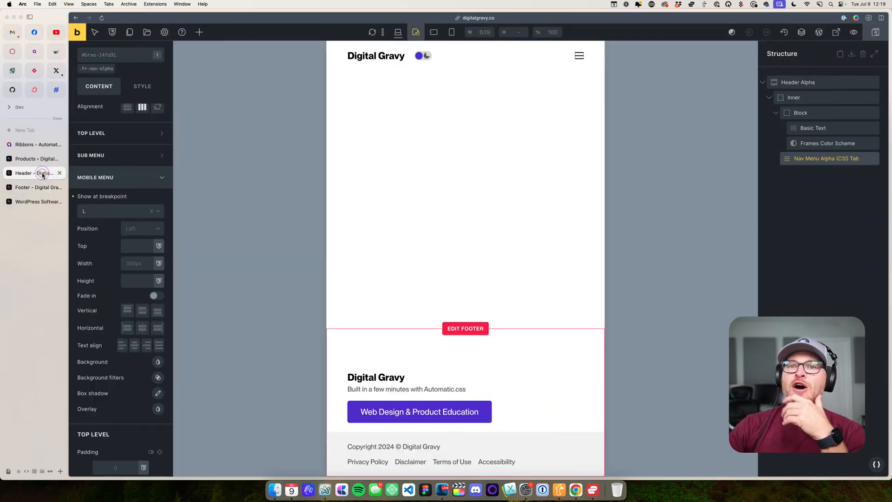
pyautogui.click(164, 32)
pyautogui.click(113, 80)
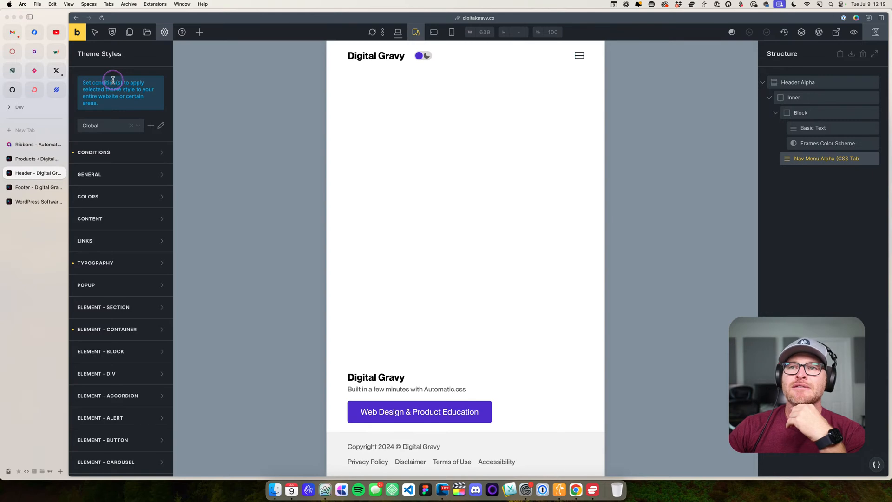
# - Show the Header template's template settings, then close its tab and switch to the Footer template
pyautogui.click(165, 32)
pyautogui.click(123, 119)
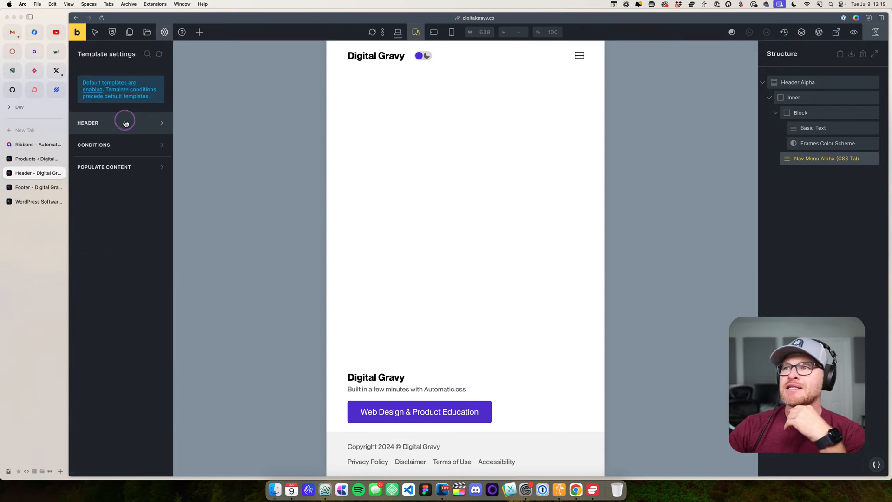
pyautogui.click(165, 32)
pyautogui.click(60, 173)
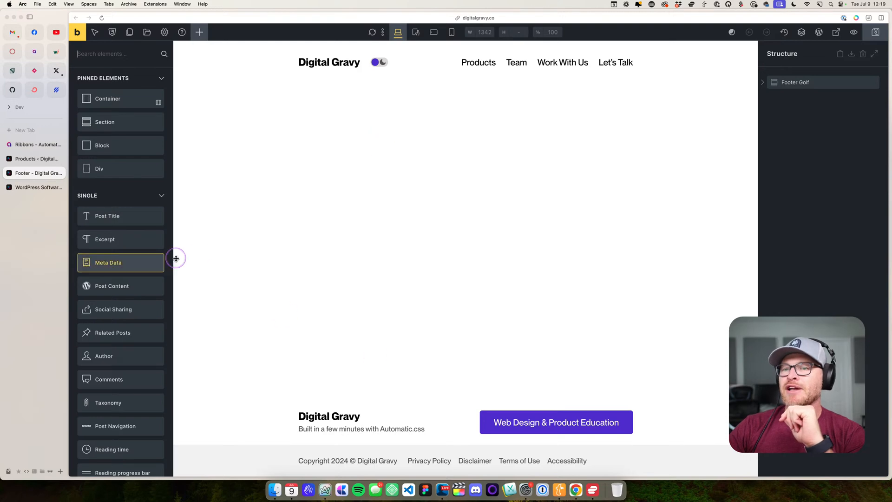
# - Examine the Footer Golf structure by selecting its Top and Bottom containers and then the footer section itself
pyautogui.click(278, 439)
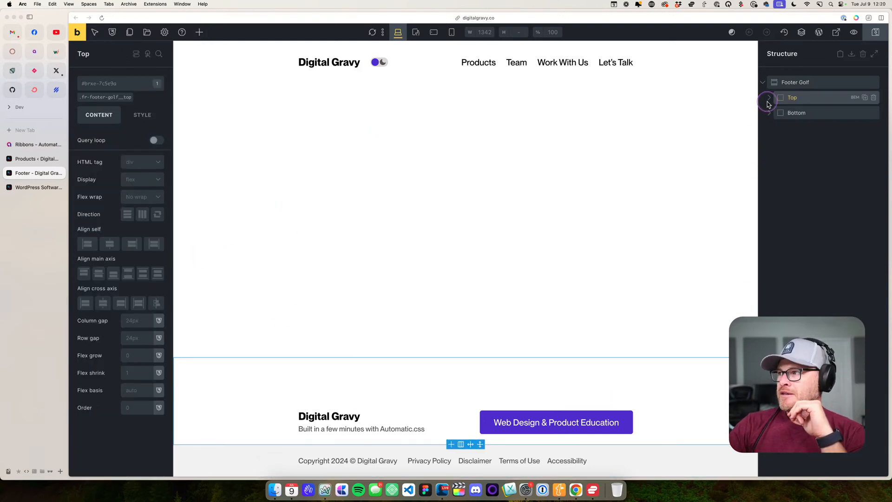
pyautogui.click(262, 458)
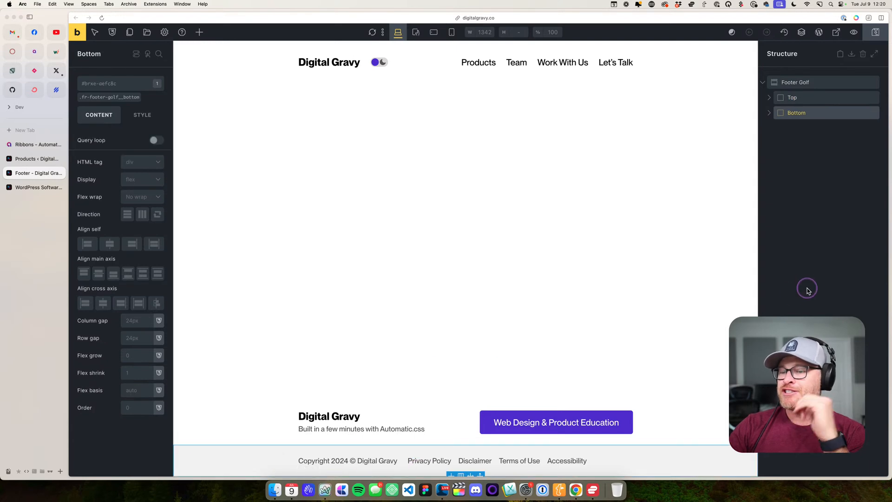
pyautogui.click(251, 403)
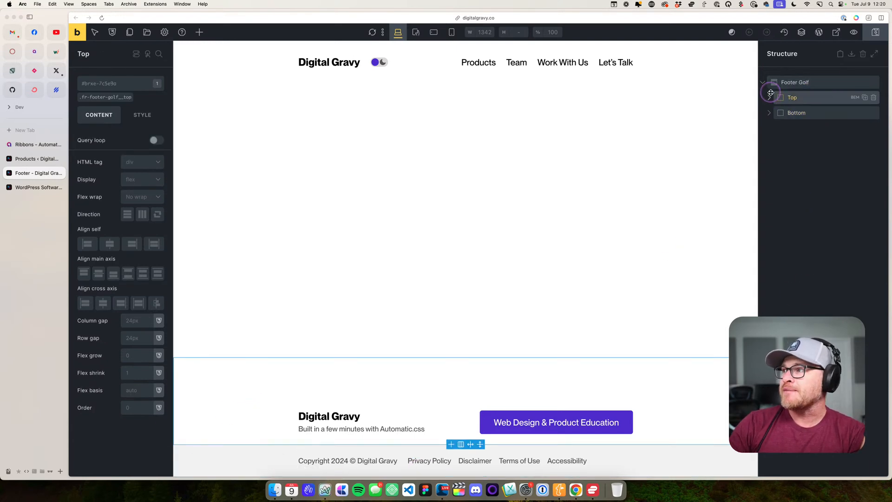
pyautogui.click(789, 83)
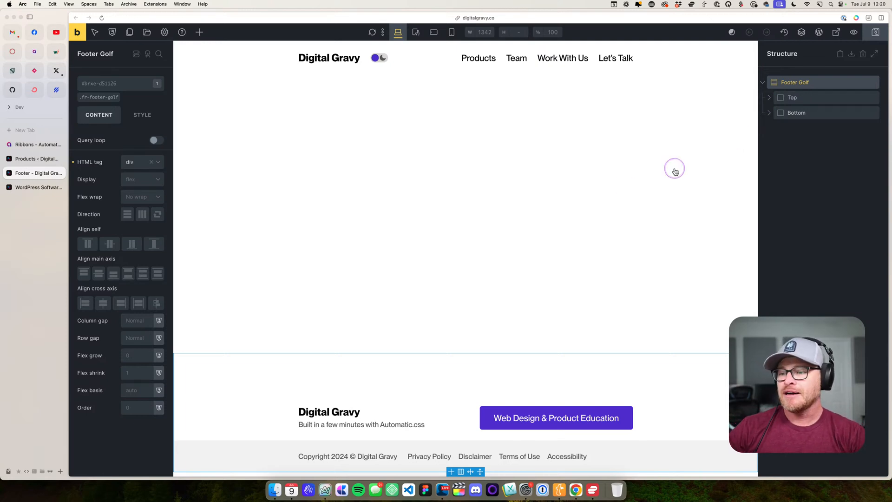
# - Expand the footer's legal links Nav and its List, then examine the Nav's aria-label attribute and its value
pyautogui.click(454, 455)
pyautogui.click(136, 123)
pyautogui.click(133, 118)
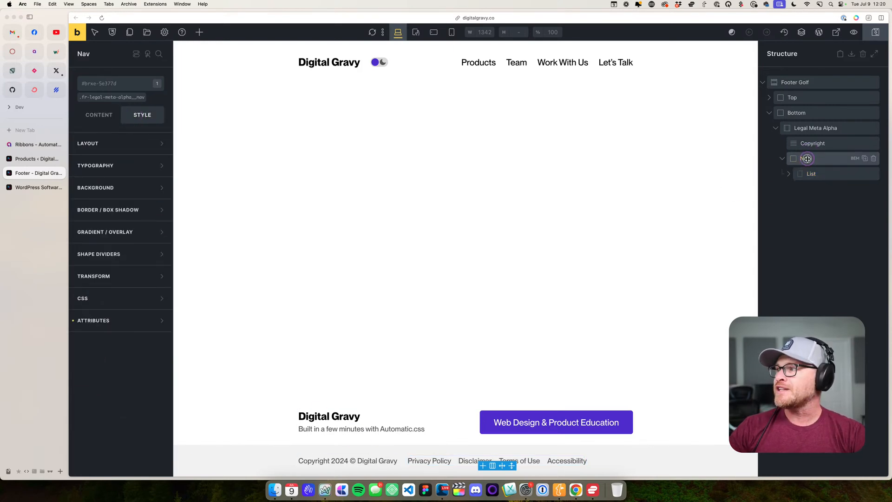
pyautogui.click(789, 173)
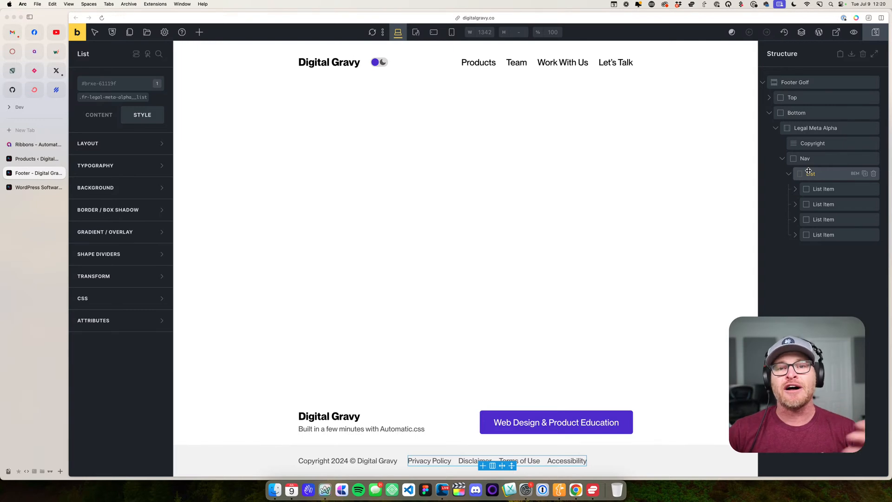
pyautogui.click(818, 159)
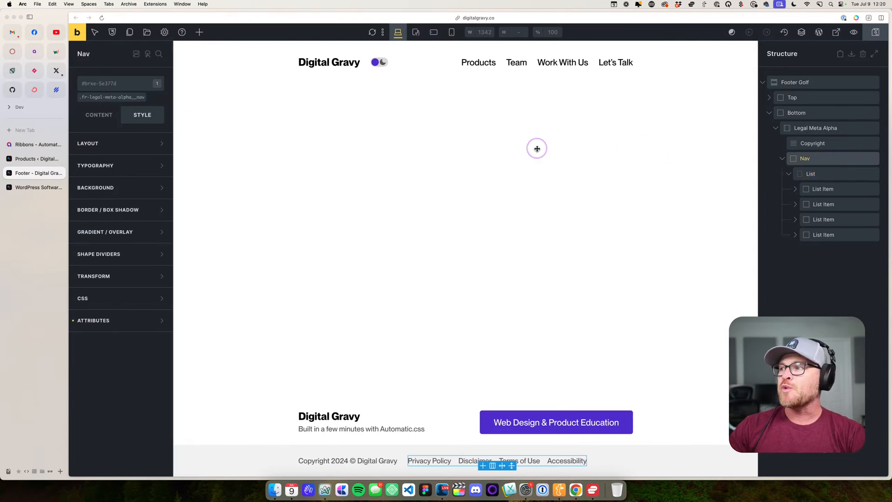
pyautogui.click(121, 320)
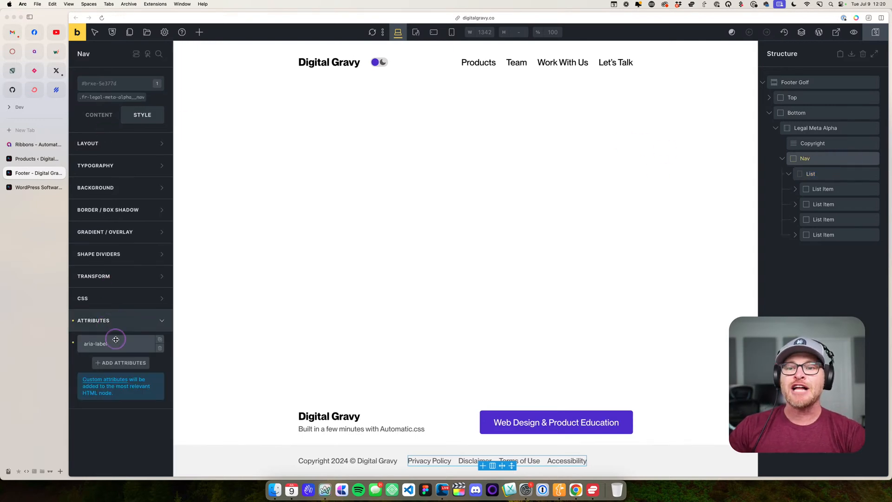
pyautogui.click(116, 339)
pyautogui.moveTo(116, 408); pyautogui.dragTo(84, 410)
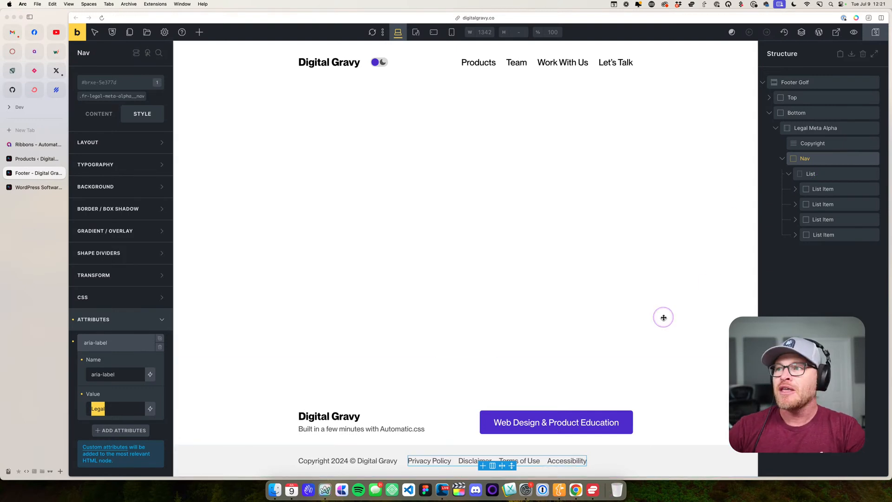
# - View the Footer template on the live site, then go to the homepage's Products section
pyautogui.click(843, 39)
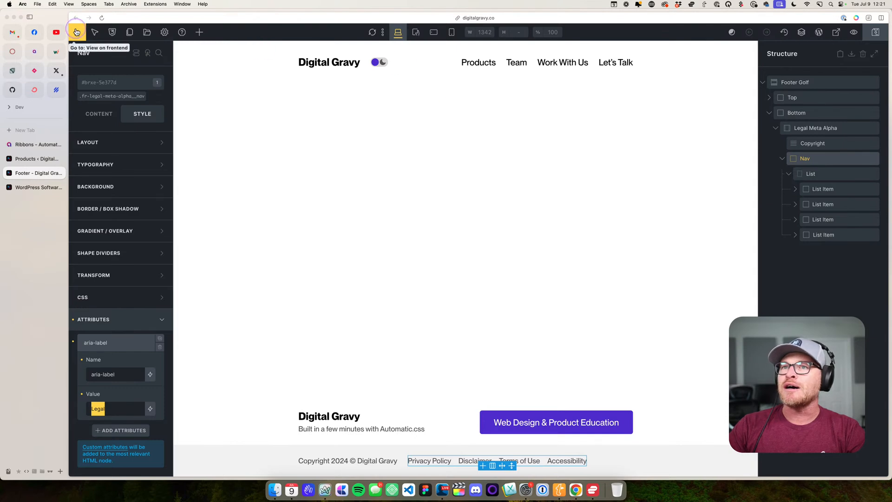
pyautogui.click(32, 188)
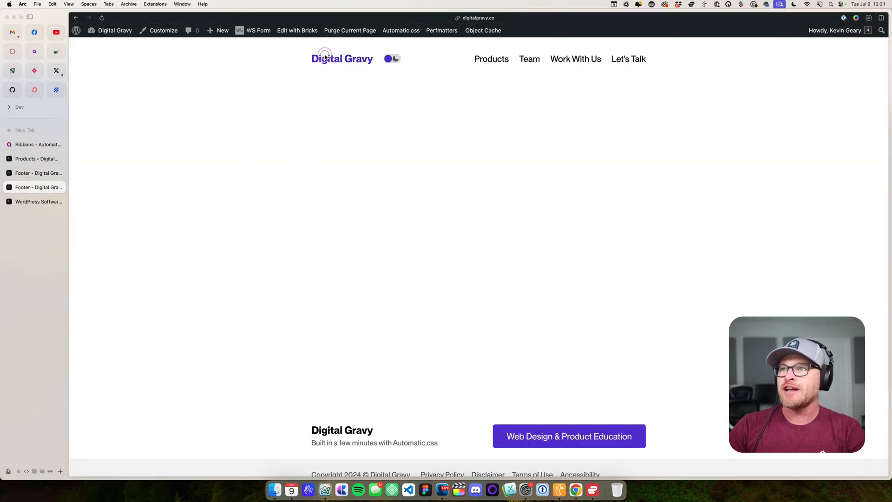
pyautogui.scroll(-8, 399, 265)
pyautogui.scroll(1, 414, 282)
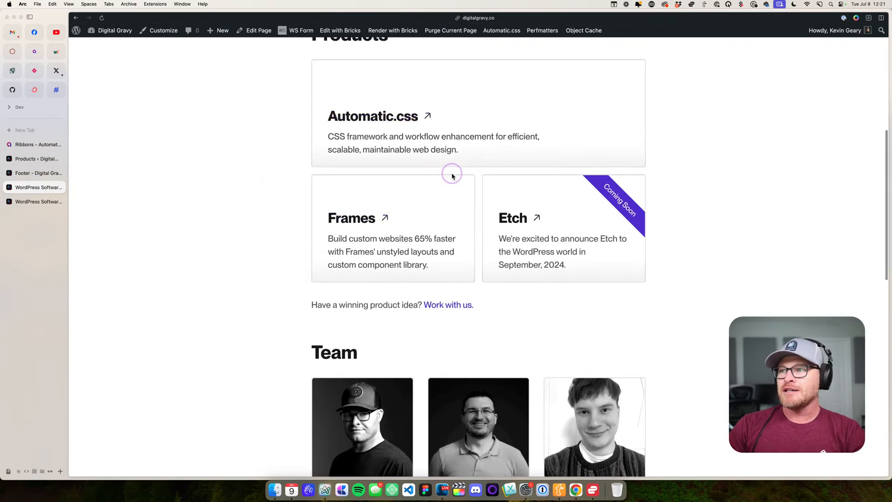
# - Inspect the product card grid's HTML, expand its list to read the item markup, then close the developer tools
pyautogui.rightClick(453, 171)
pyautogui.click(465, 255)
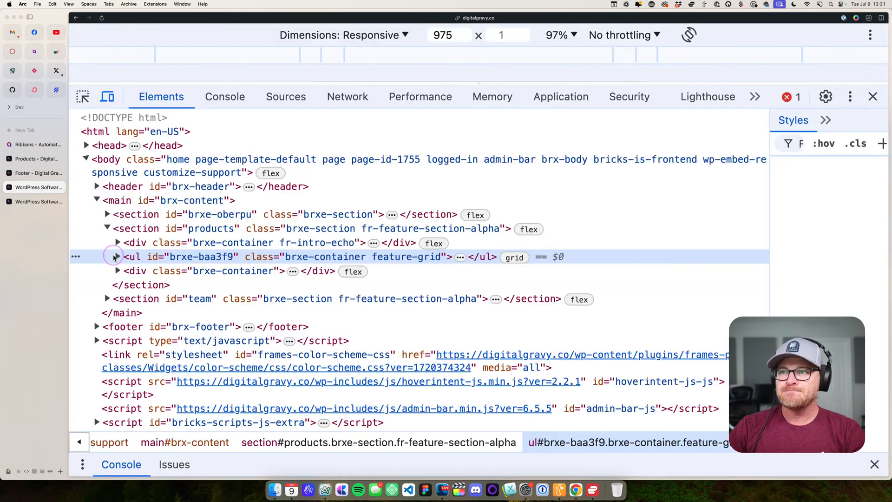
pyautogui.moveTo(233, 82); pyautogui.dragTo(238, 187)
pyautogui.scroll(-3, 264, 260)
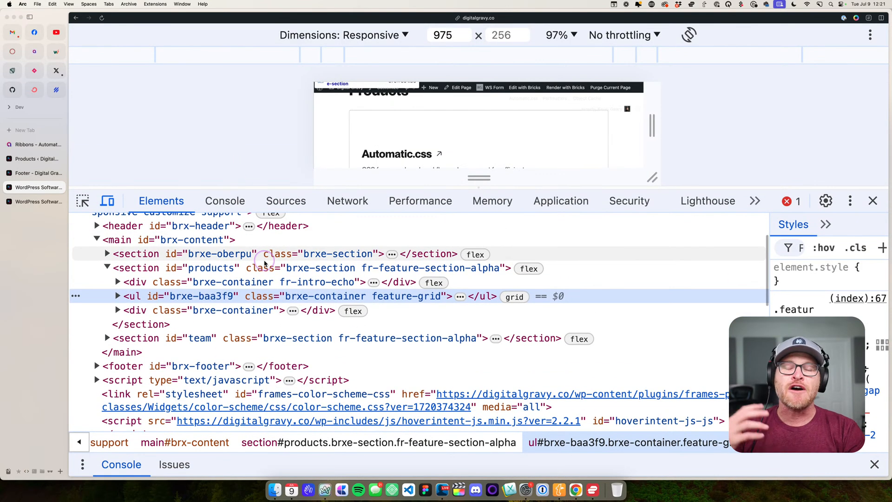
pyautogui.click(117, 296)
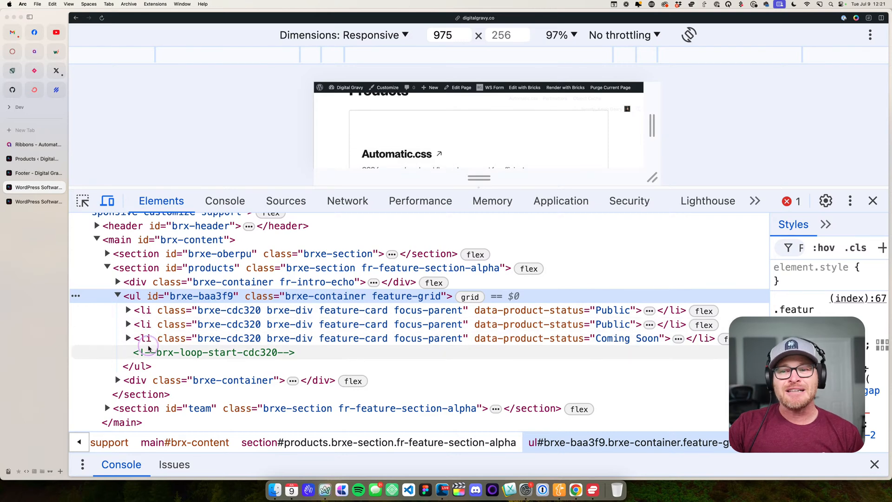
pyautogui.click(872, 200)
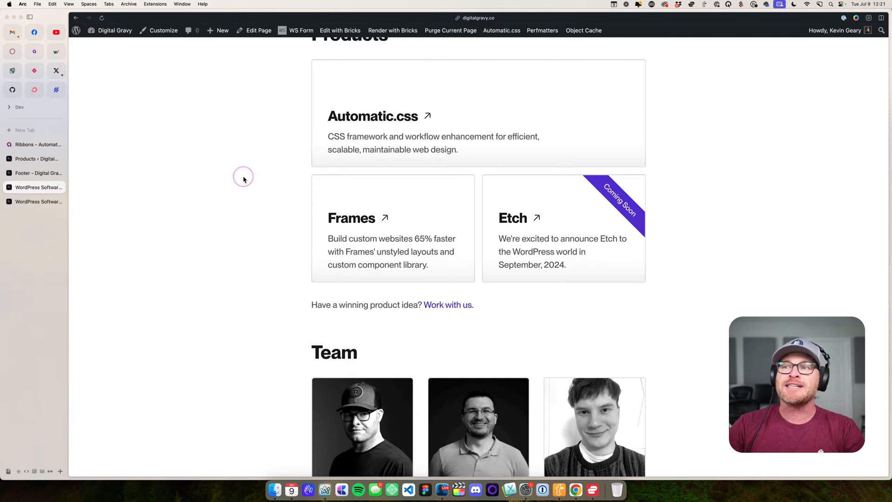
# - Check keyboard focus on the product cards by moving it forward and backward between them
pyautogui.click(216, 138)
pyautogui.press('Tab')
pyautogui.press('Tab')
pyautogui.press('Tab')
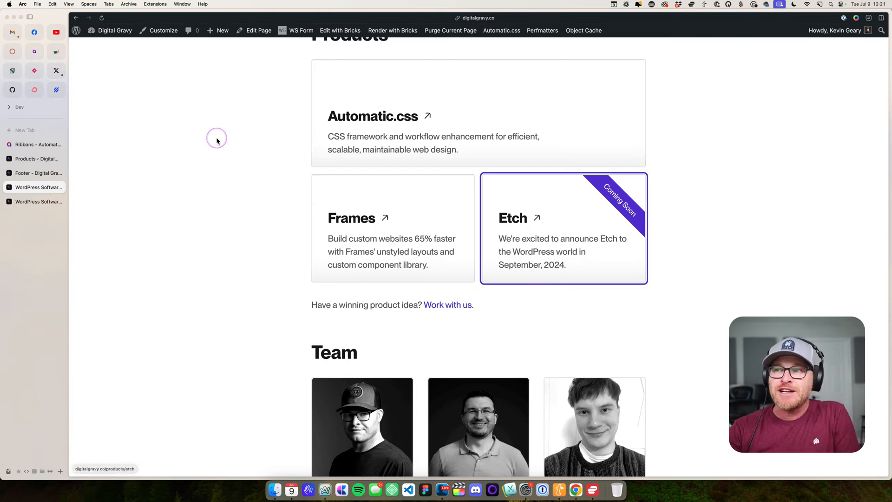
pyautogui.hotkey('shift', 'Tab')
pyautogui.hotkey('shift', 'Tab')
pyautogui.press('Tab')
pyautogui.press('Tab')
pyautogui.hotkey('shift', 'Tab')
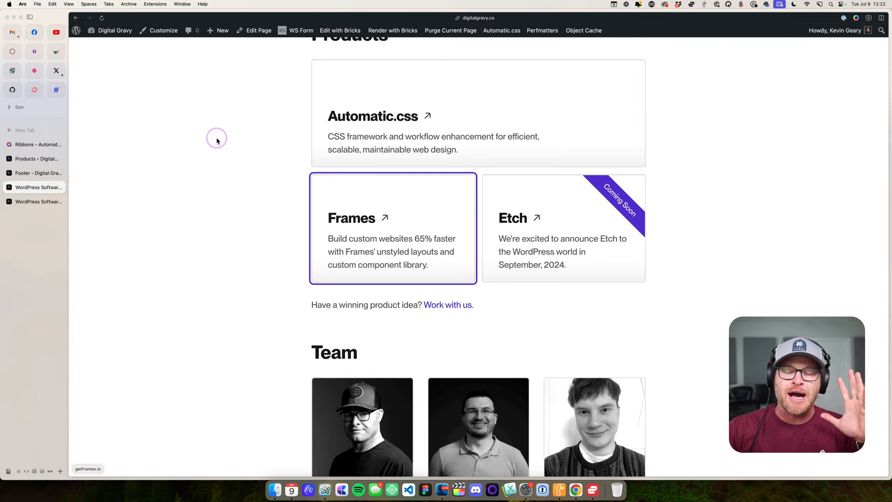
# - Open the homepage in the Bricks editor and select the product Feature Card's Heading Wrapper, collapsing its children
pyautogui.click(340, 30)
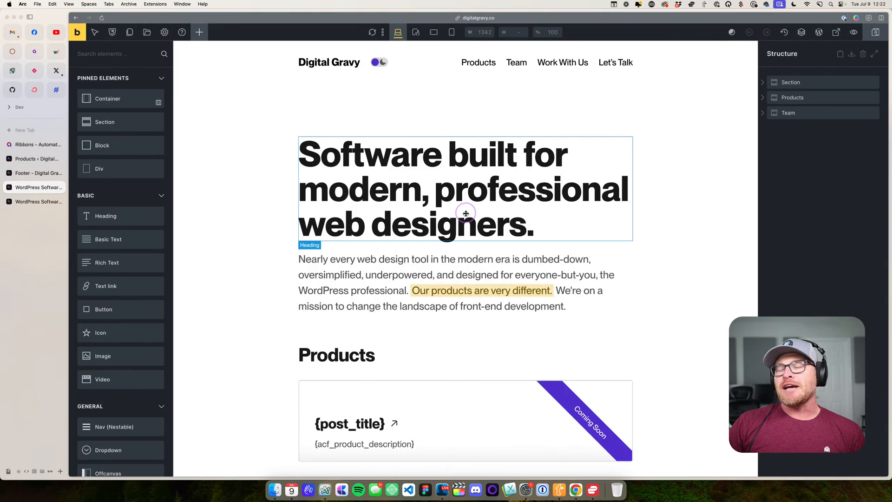
pyautogui.scroll(-3, 445, 214)
pyautogui.click(388, 268)
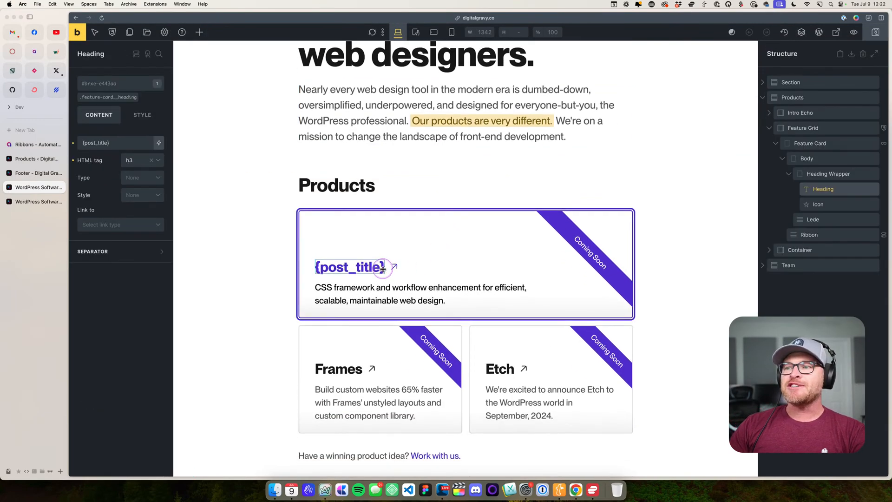
pyautogui.click(831, 173)
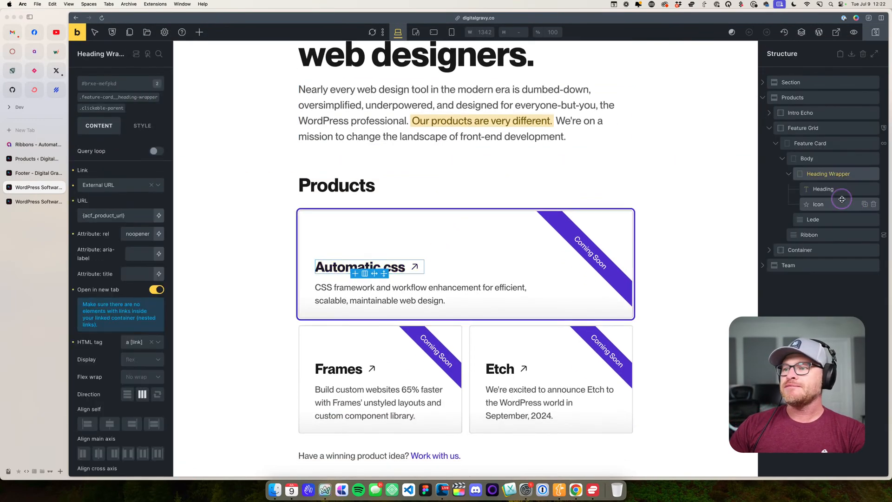
pyautogui.click(788, 174)
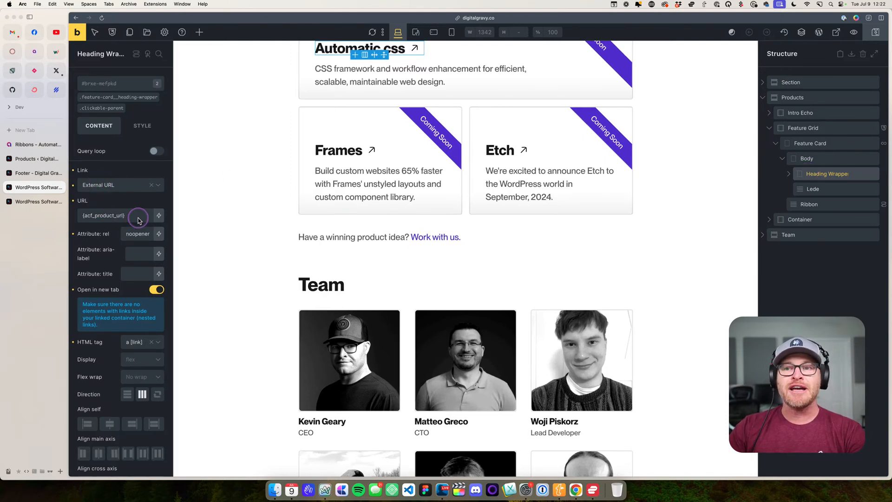
# - Set the Heading Wrapper's link URL to the ACF Product URL dynamic data tag
pyautogui.moveTo(130, 216); pyautogui.dragTo(77, 216)
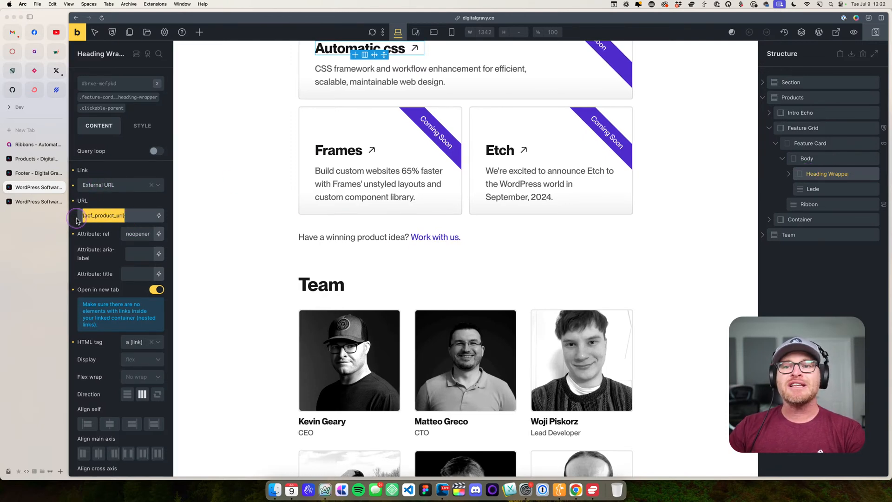
pyautogui.click(157, 217)
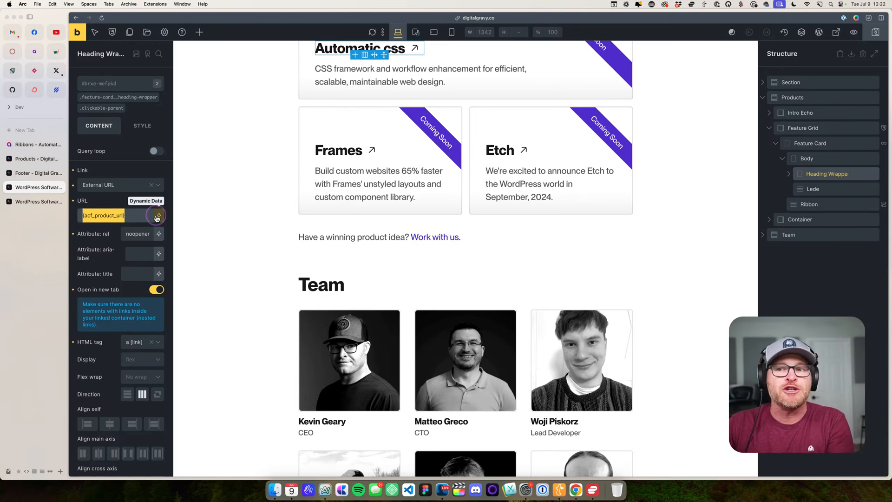
pyautogui.click(157, 218)
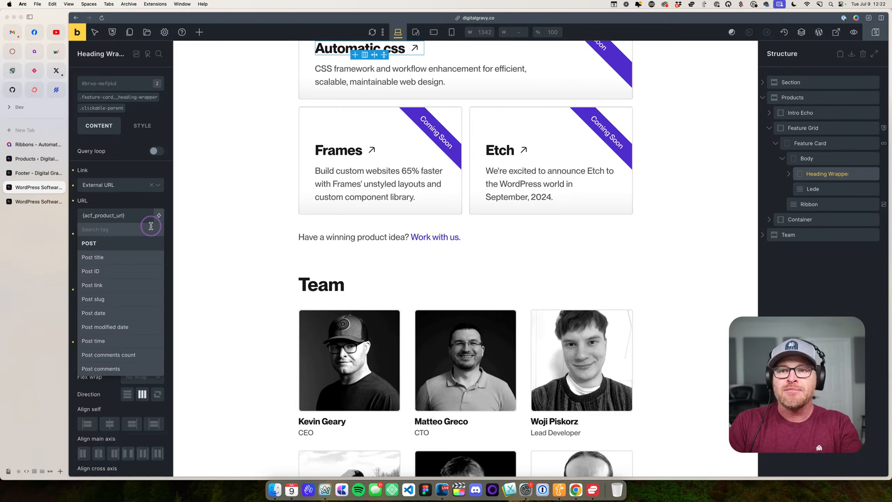
pyautogui.write('produc')
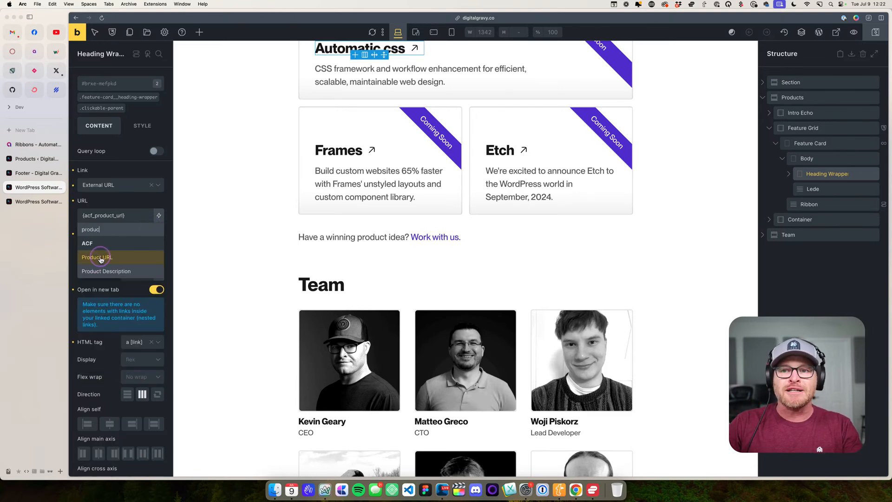
pyautogui.click(100, 258)
pyautogui.click(125, 217)
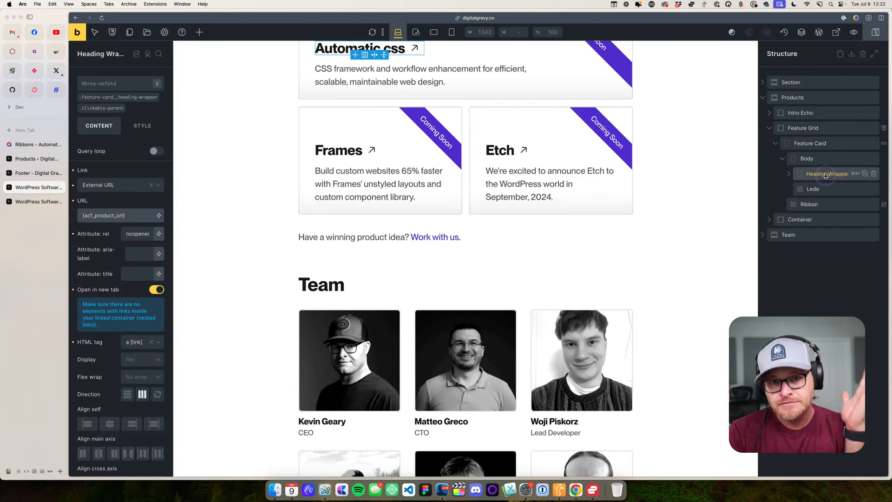
# - Expand the Heading Wrapper and examine the content and style settings of its Heading and Icon elements
pyautogui.click(788, 173)
pyautogui.click(817, 188)
pyautogui.click(818, 203)
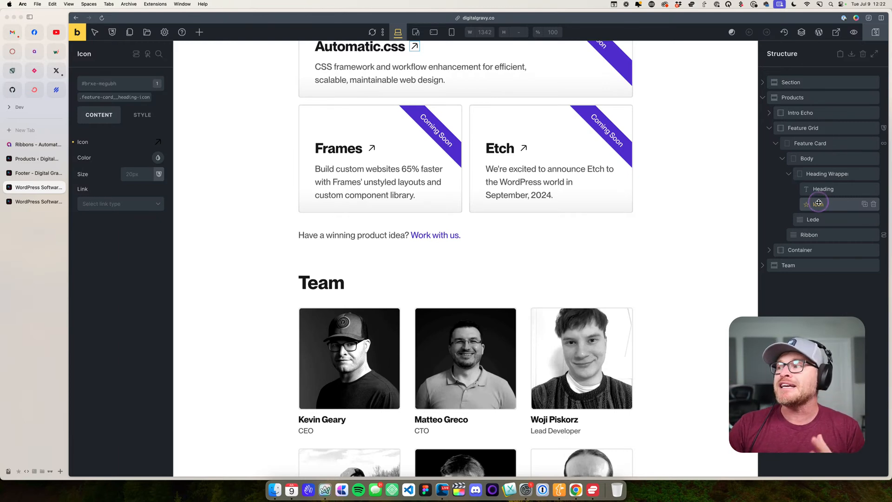
pyautogui.click(142, 115)
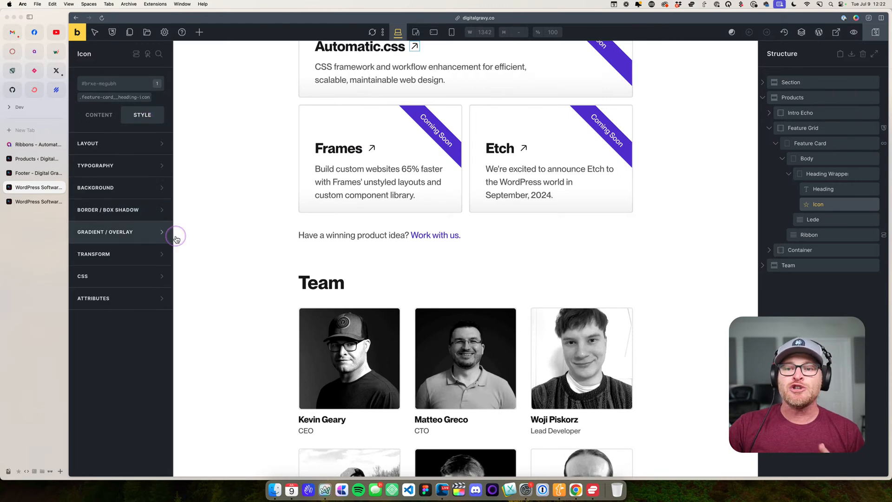
pyautogui.click(98, 114)
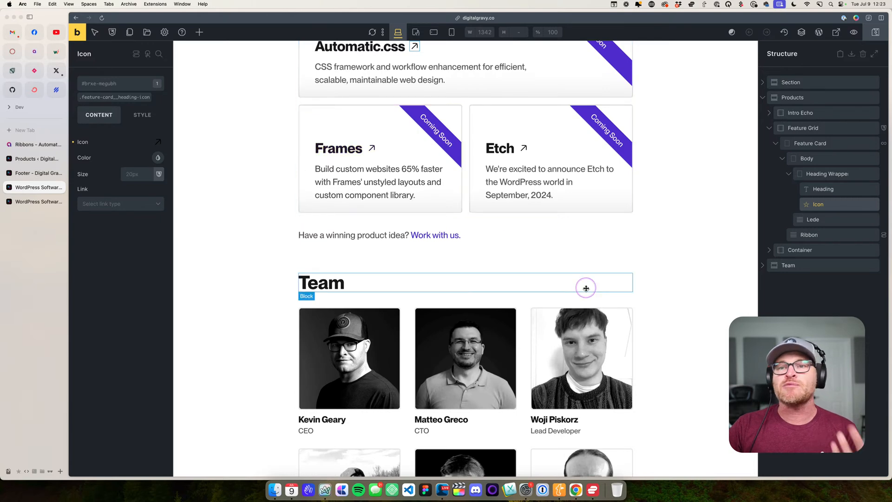
pyautogui.click(832, 195)
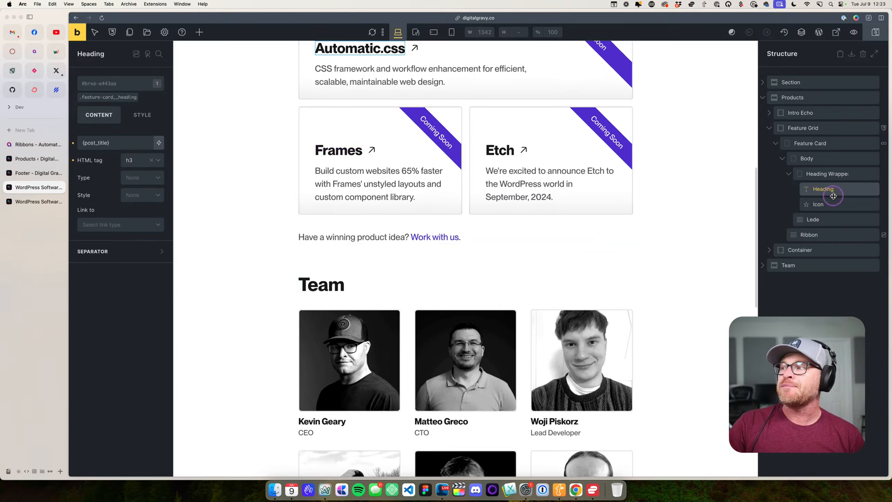
# - Reselect the Heading Wrapper and examine its clickable-parent class alongside the Automatic.css product card
pyautogui.click(827, 174)
pyautogui.scroll(3, 325, 221)
pyautogui.scroll(1, 324, 221)
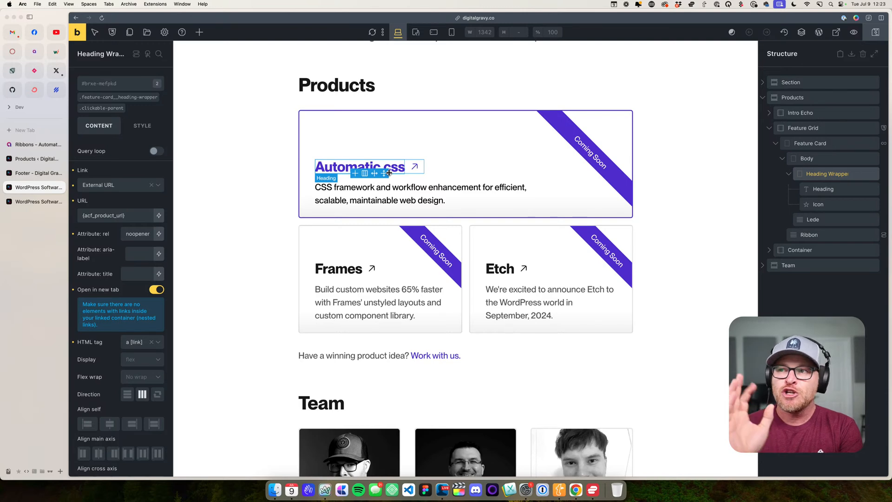
pyautogui.click(381, 128)
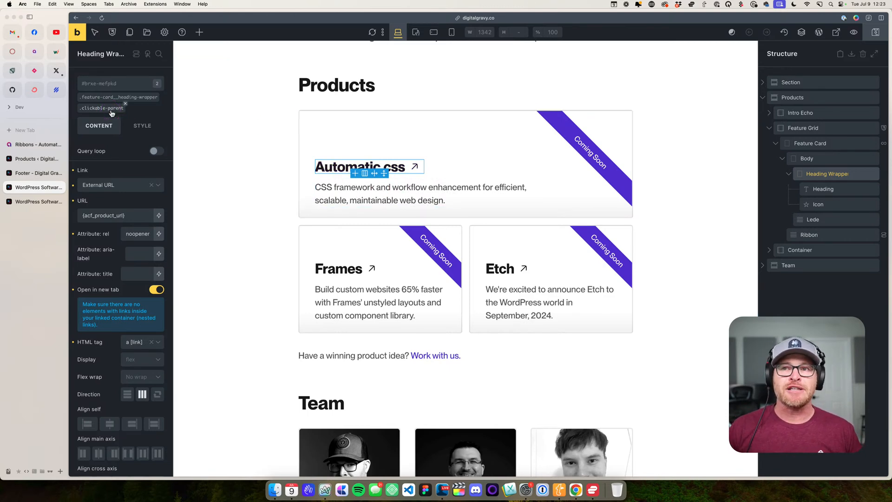
pyautogui.click(348, 129)
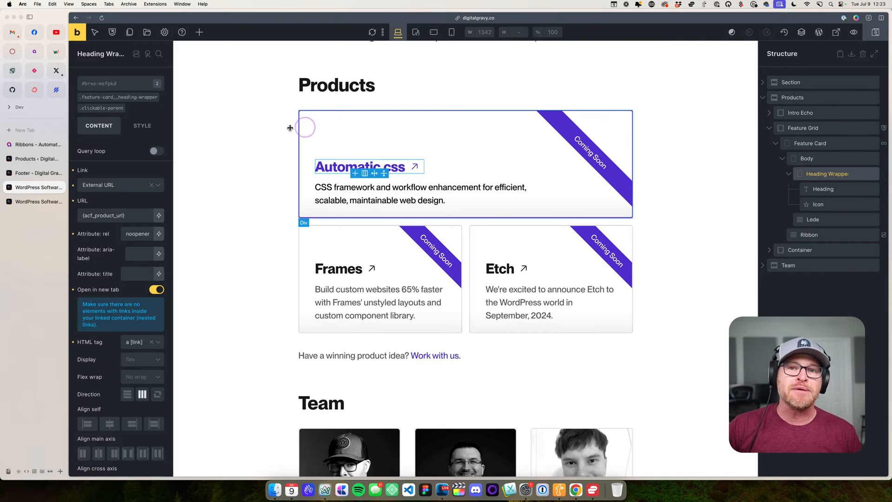
pyautogui.click(115, 112)
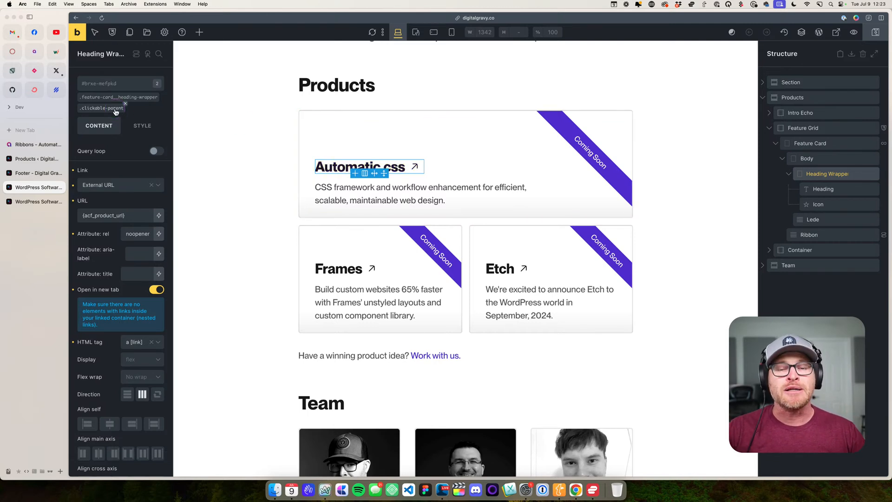
pyautogui.click(120, 110)
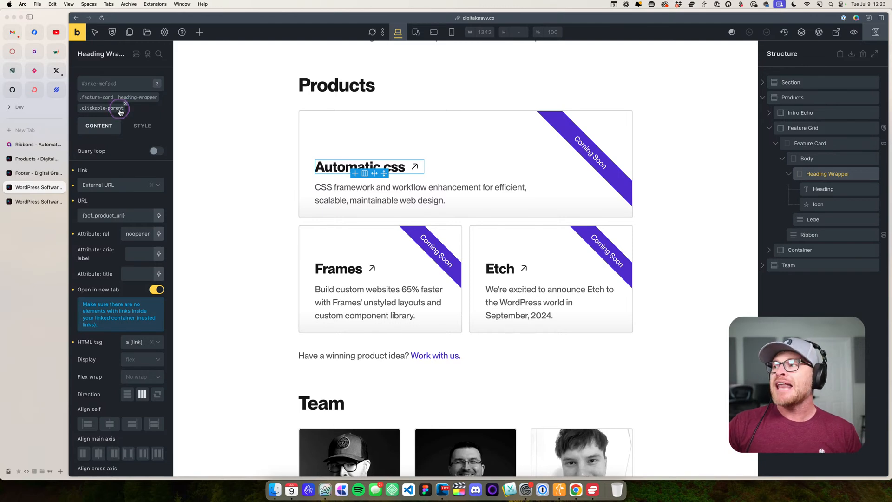
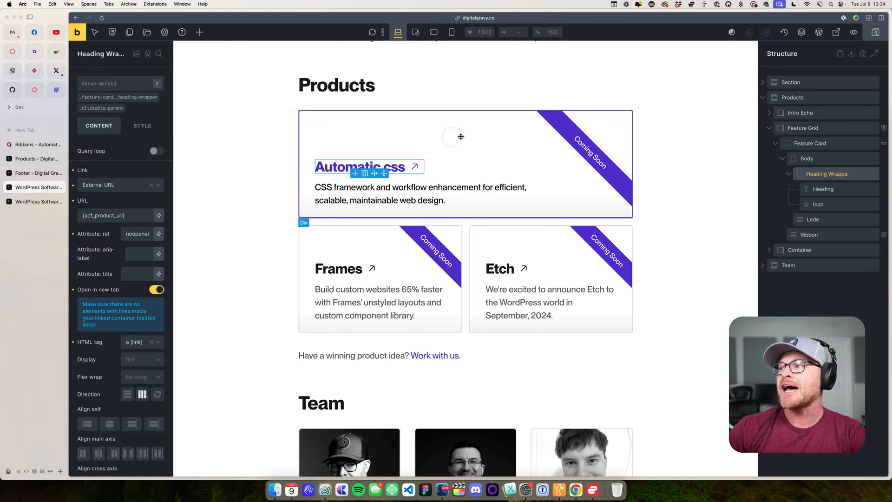
# - Select the Feature Card and examine its focus-parent class together with the focus outline given by its Heading Wrapper link
pyautogui.click(812, 143)
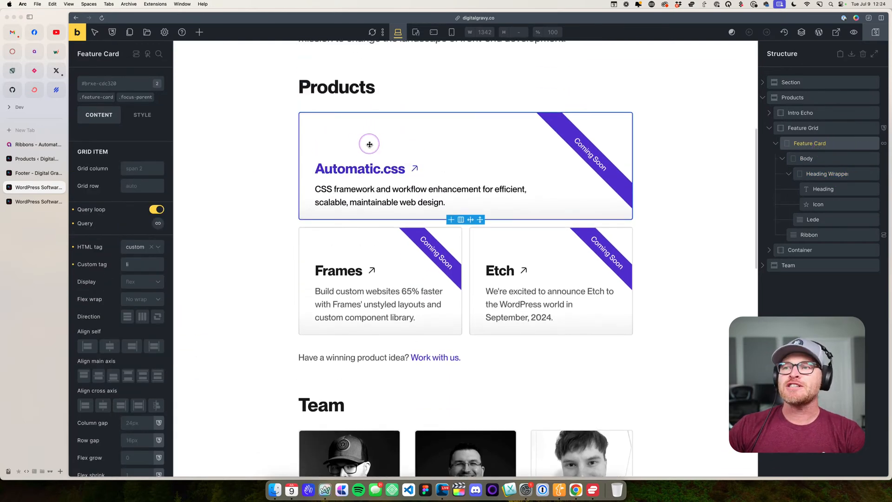
pyautogui.click(341, 134)
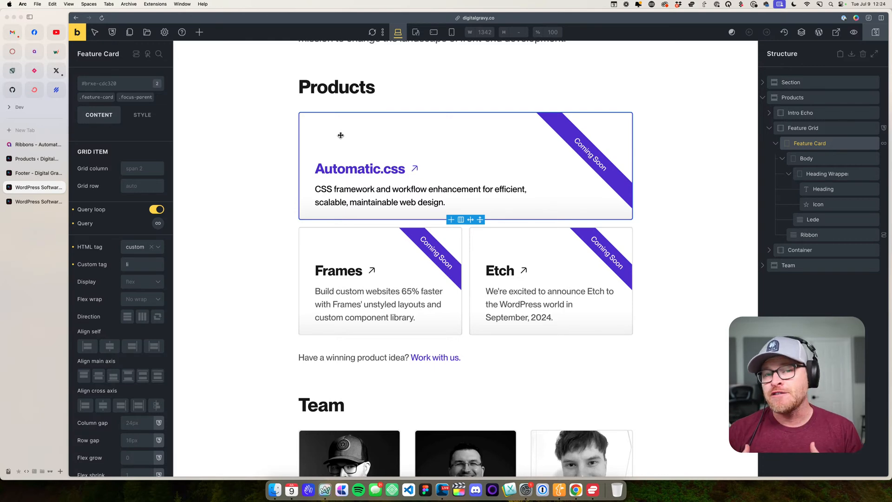
pyautogui.click(409, 169)
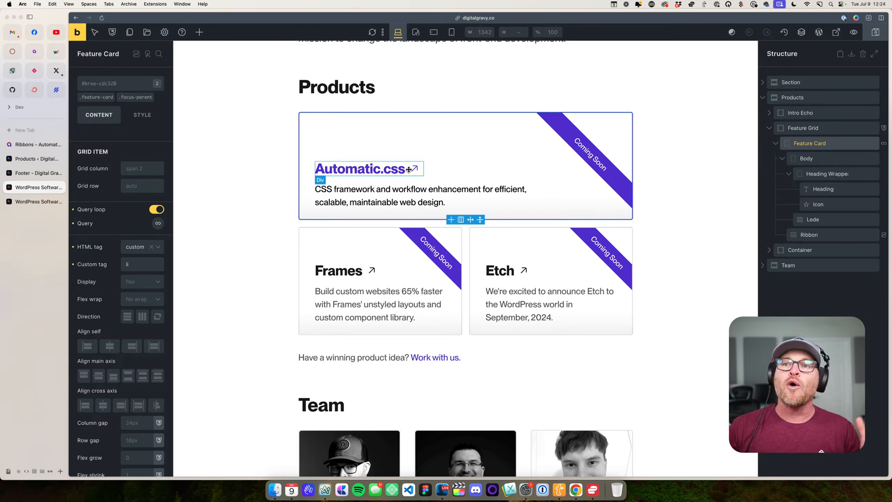
pyautogui.click(130, 99)
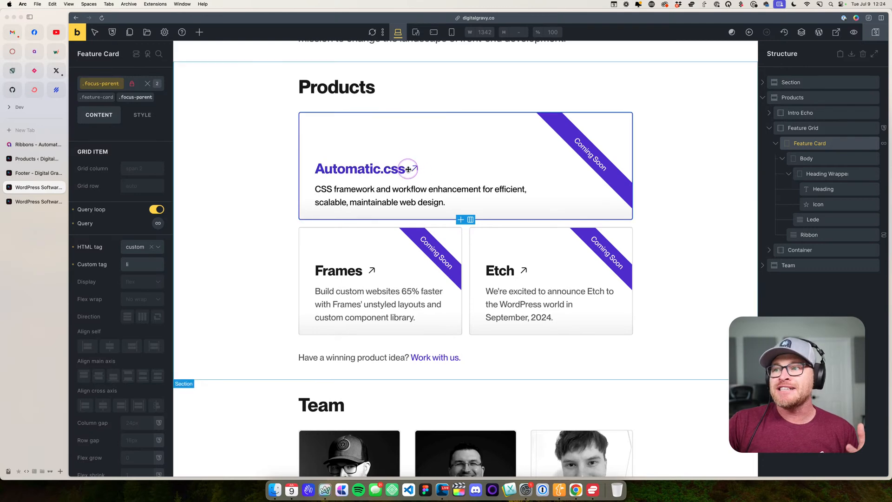
pyautogui.click(428, 169)
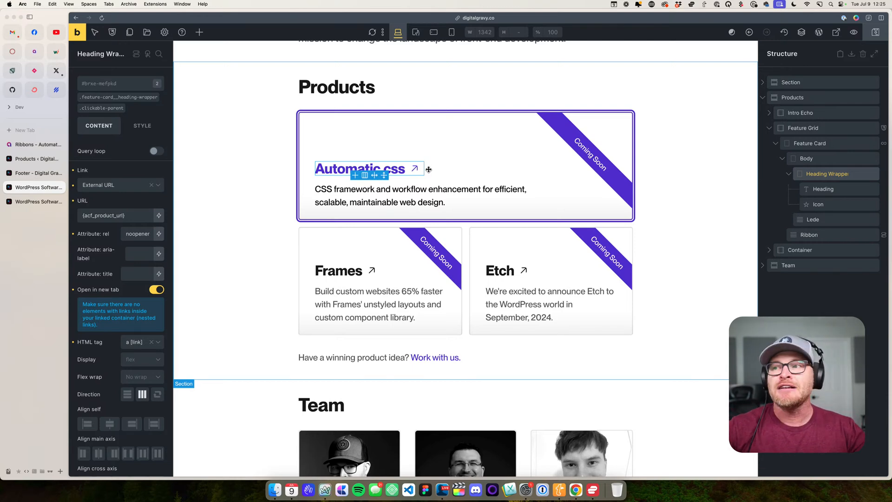
pyautogui.click(355, 130)
pyautogui.click(158, 100)
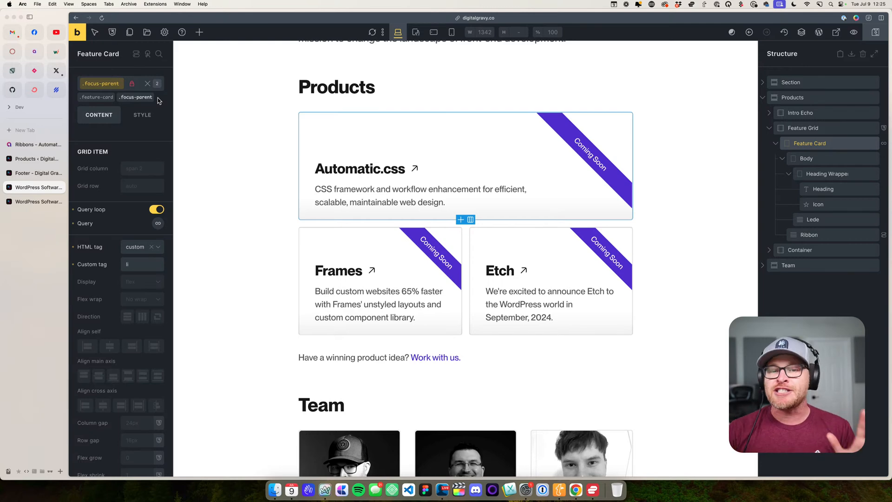
# - Switch to the live homepage and move keyboard focus through the product cards to inspect their focus outlines
pyautogui.click(35, 201)
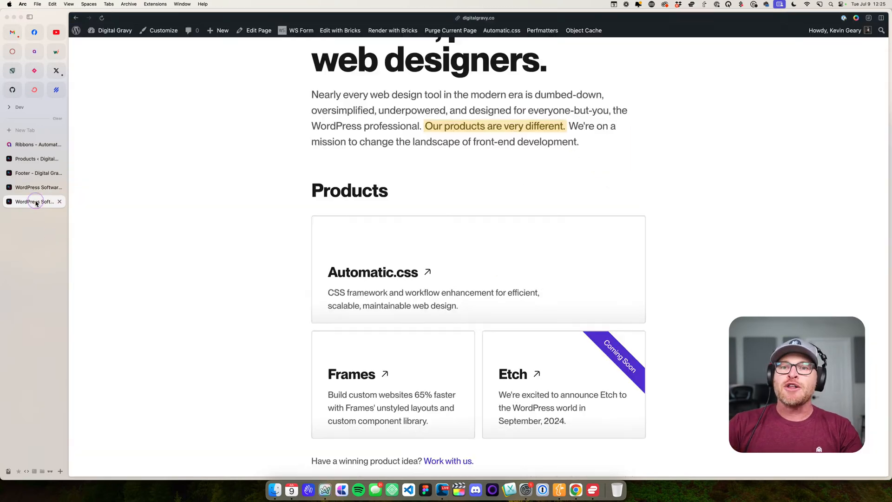
pyautogui.click(216, 183)
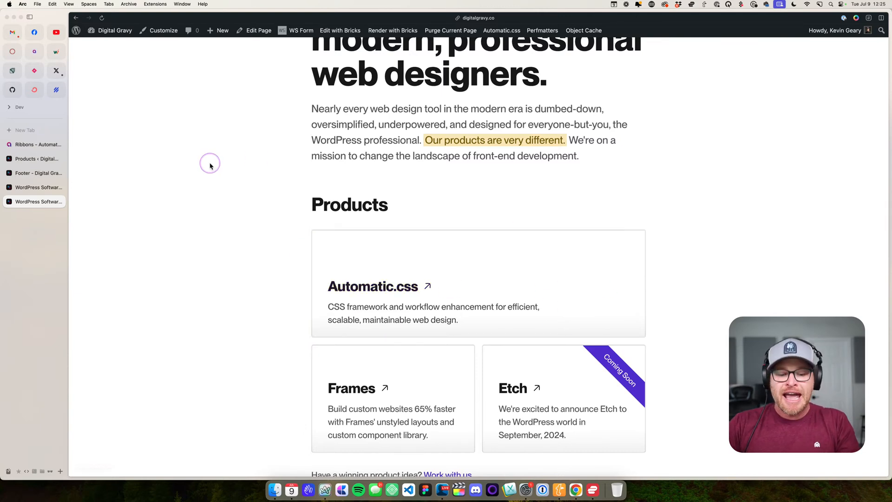
pyautogui.press('Tab')
pyautogui.press('Tab')
pyautogui.press('Tab')
pyautogui.hotkey('shift', 'Tab')
pyautogui.hotkey('shift', 'Tab')
pyautogui.scroll(3, 210, 166)
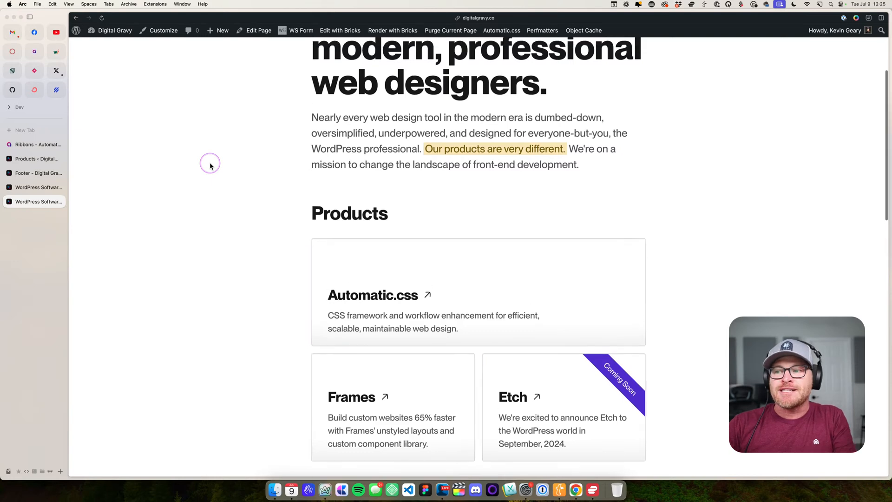
pyautogui.press('Tab')
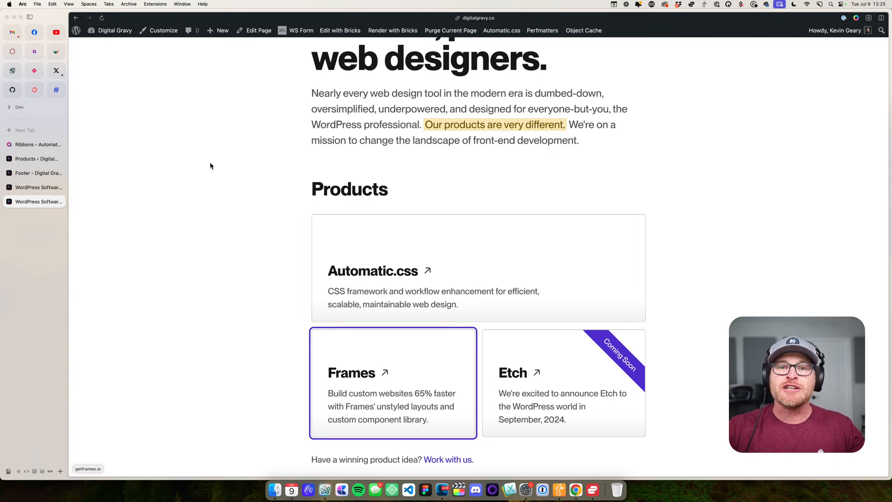
# - Open the Automatic.css settings from the homepage and save and reactivate the plugin license
pyautogui.click(502, 30)
pyautogui.click(724, 143)
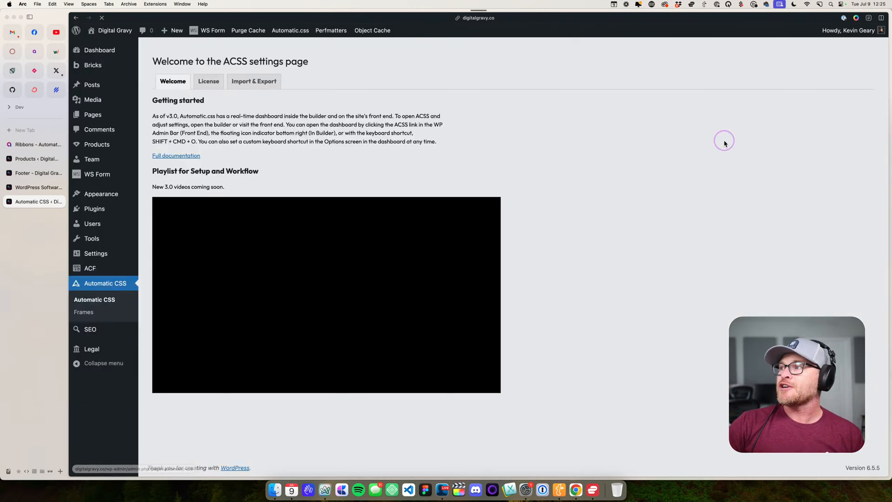
pyautogui.click(124, 286)
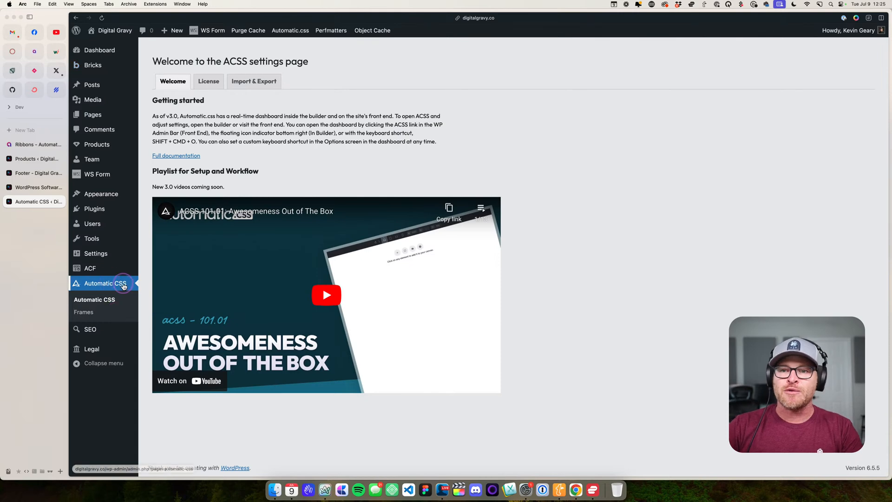
pyautogui.click(208, 82)
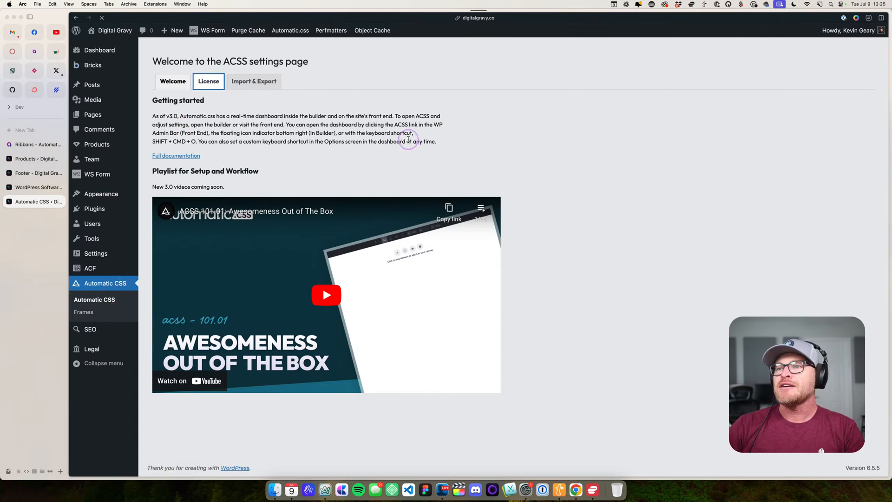
pyautogui.click(275, 178)
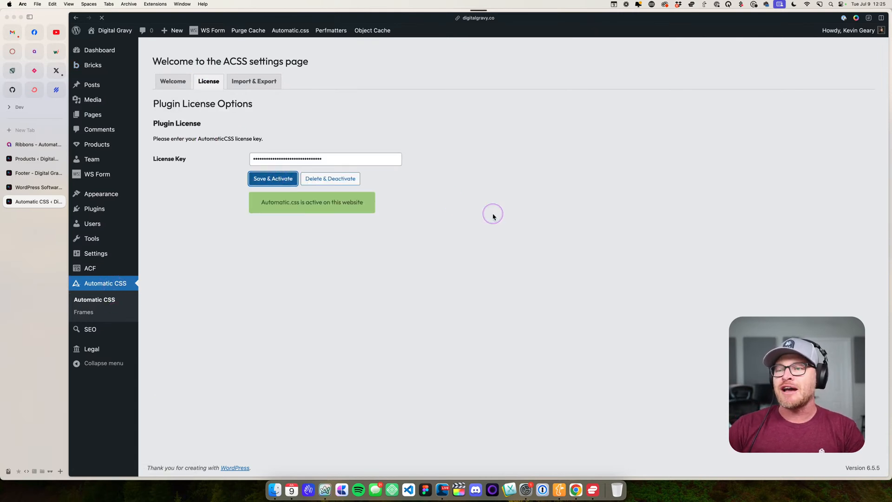
# - Return to the site's front end and retry opening the Automatic.css dashboard, then go back to the homepage
pyautogui.moveTo(105, 31)
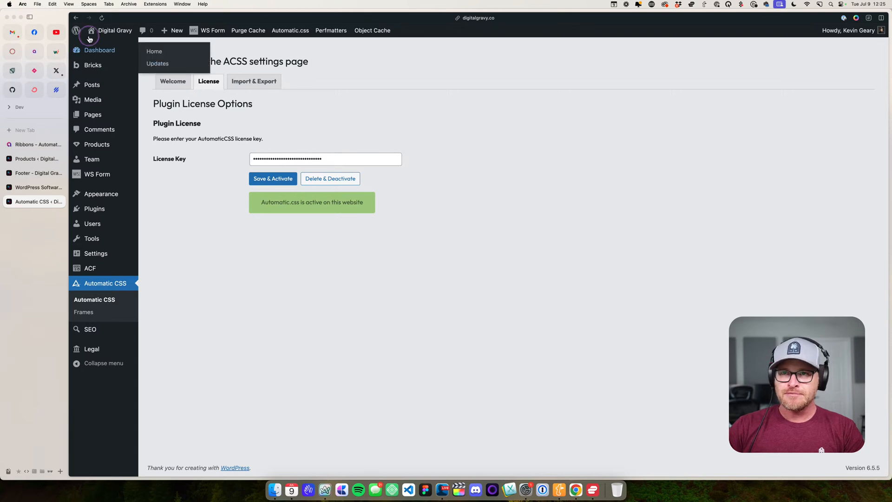
pyautogui.click(100, 46)
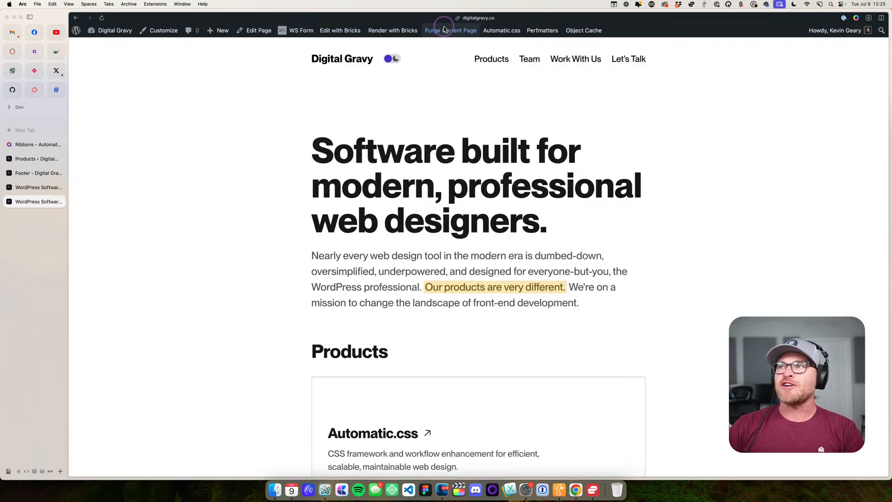
pyautogui.click(499, 31)
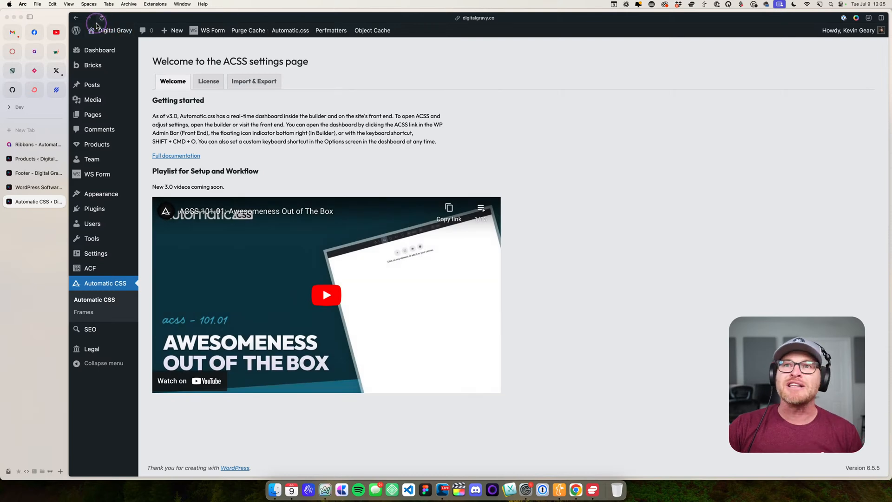
pyautogui.click(76, 18)
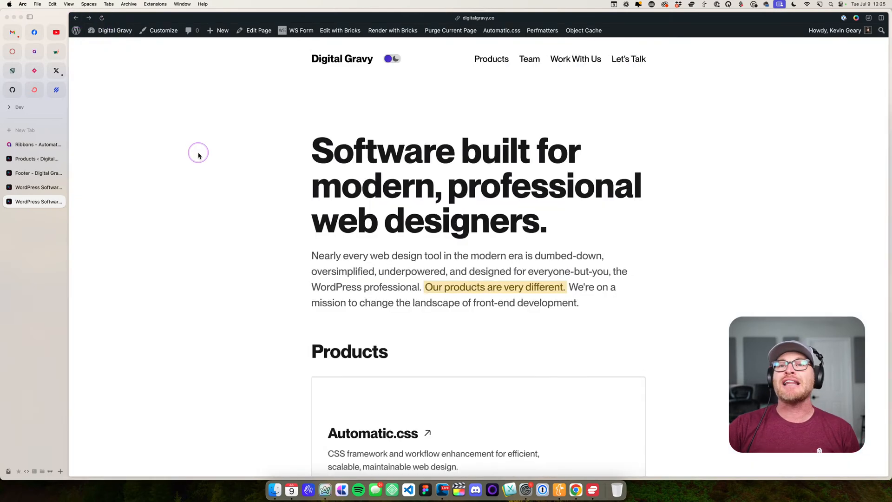
# - Close the homepage and Footer editor tabs, visit the site from the Products admin page, and try the Automatic.css dashboard again
pyautogui.click(60, 187)
pyautogui.click(458, 269)
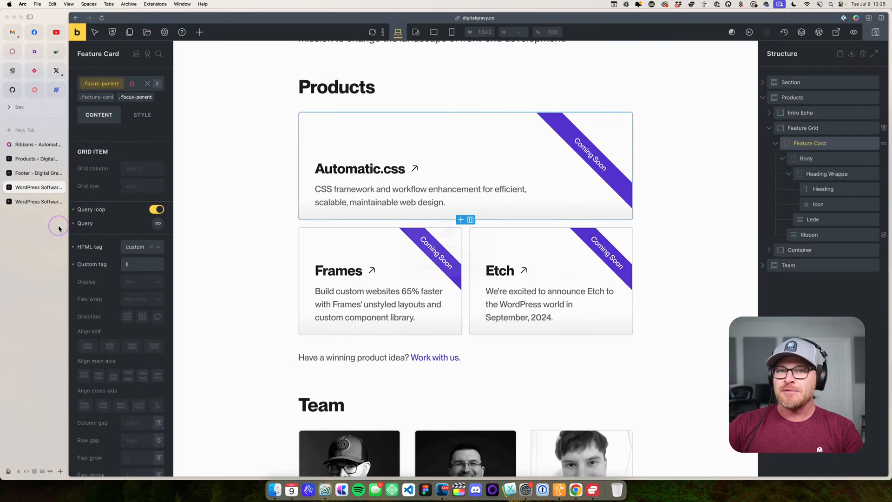
pyautogui.click(60, 173)
pyautogui.click(40, 159)
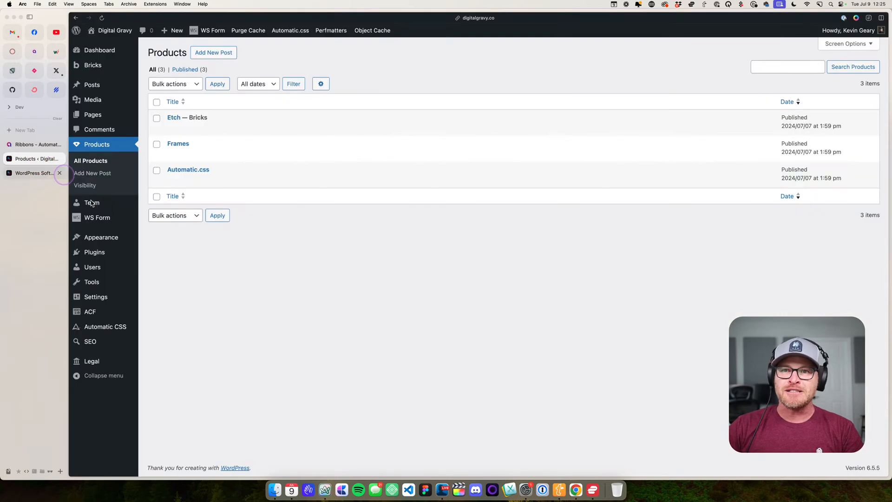
pyautogui.click(305, 241)
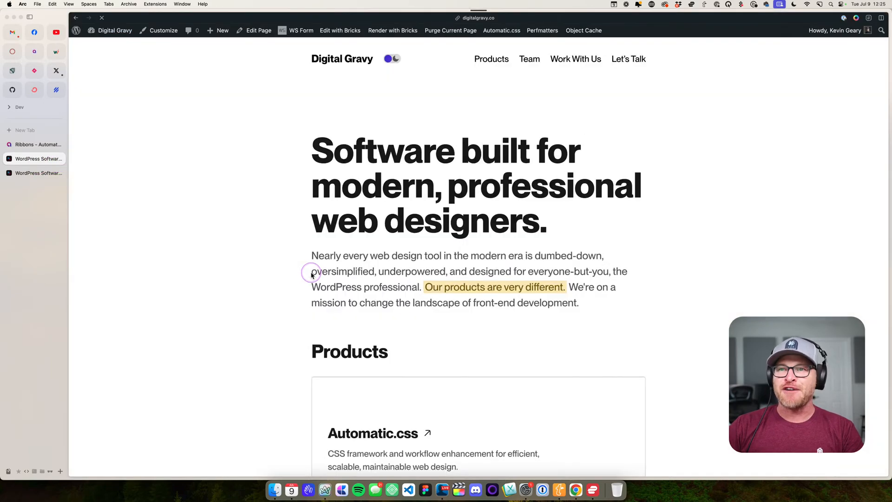
pyautogui.click(485, 30)
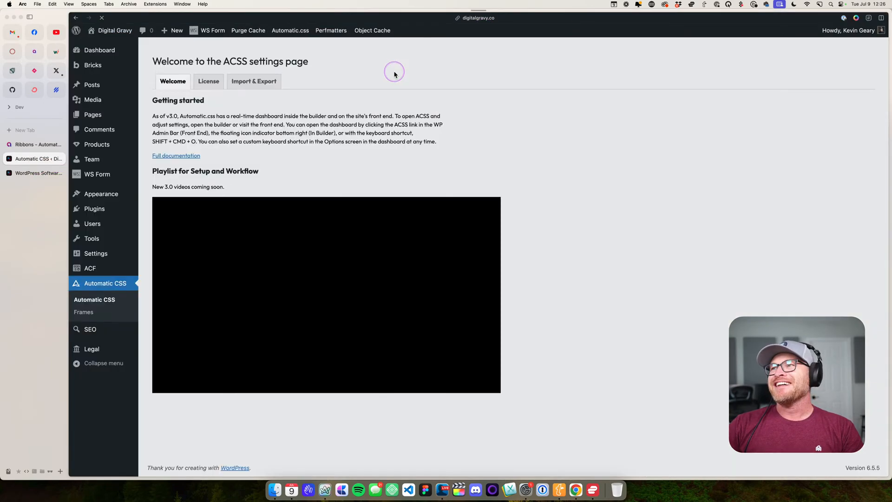
pyautogui.click(76, 18)
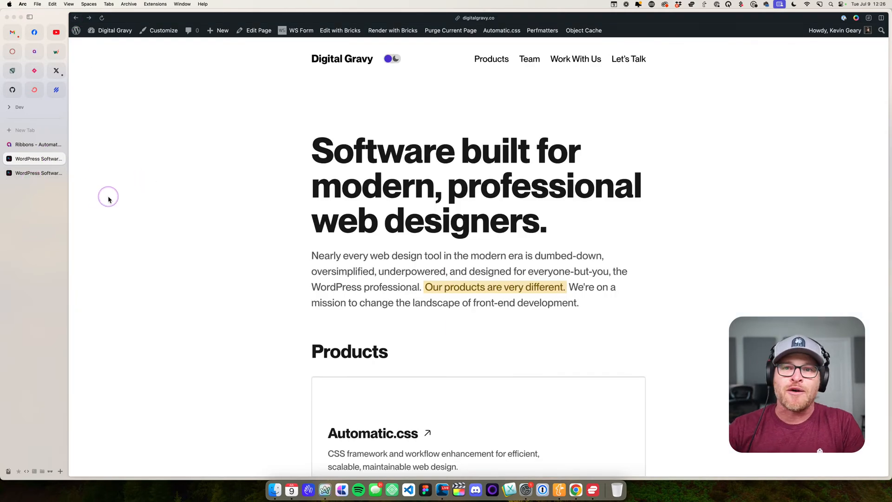
# - Switch to InstaWP, open the july2024 staging site's admin as a full tab, and visit its front end
pyautogui.click(57, 51)
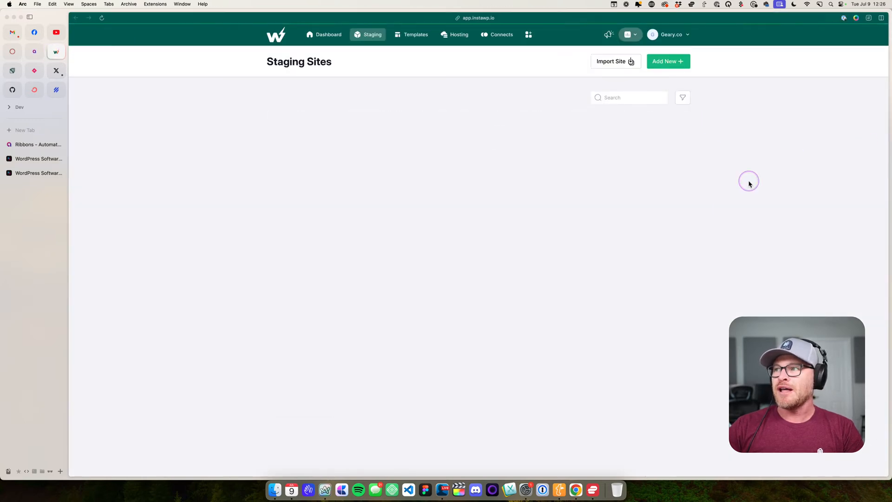
pyautogui.click(600, 165)
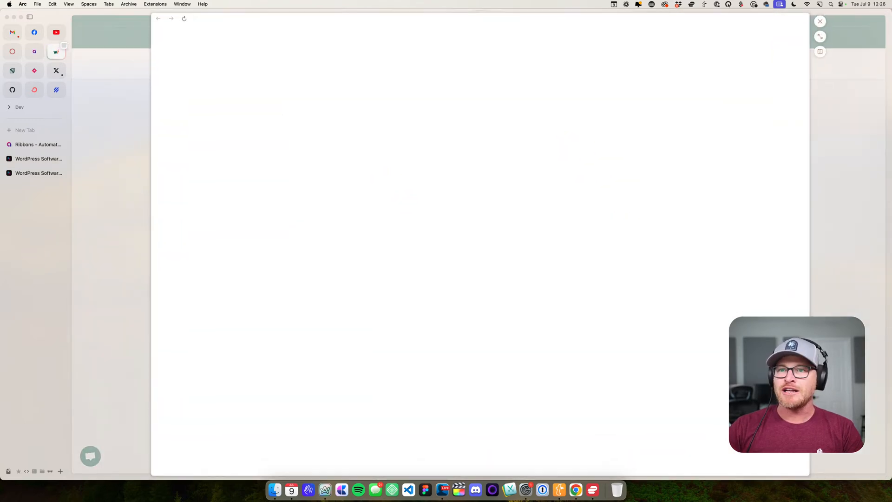
pyautogui.click(818, 36)
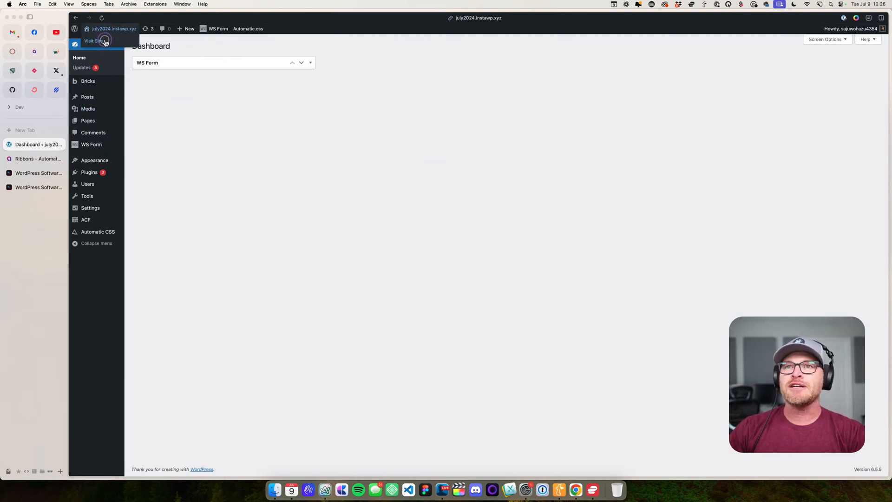
pyautogui.click(104, 40)
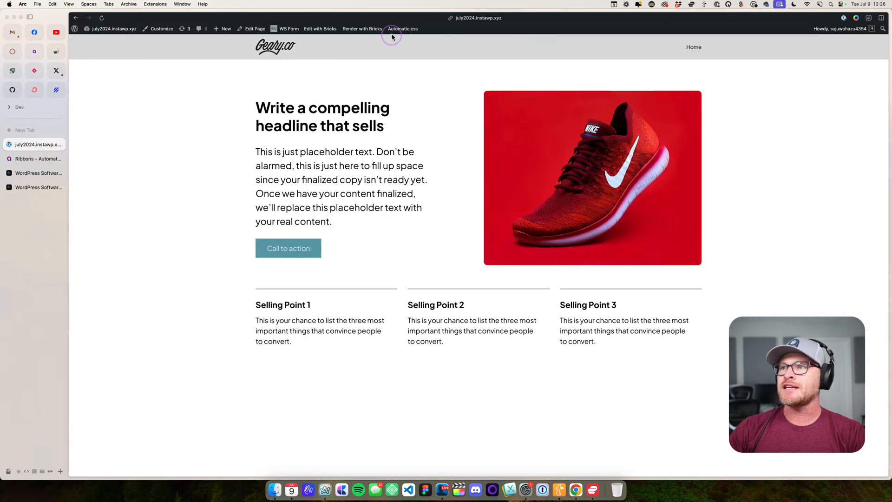
# - Open the staging site's Automatic.css dashboard and examine the Accessibility focus style, color, width and offset under Additional Styling
pyautogui.click(402, 28)
pyautogui.moveTo(729, 49); pyautogui.dragTo(377, 71)
pyautogui.click(377, 263)
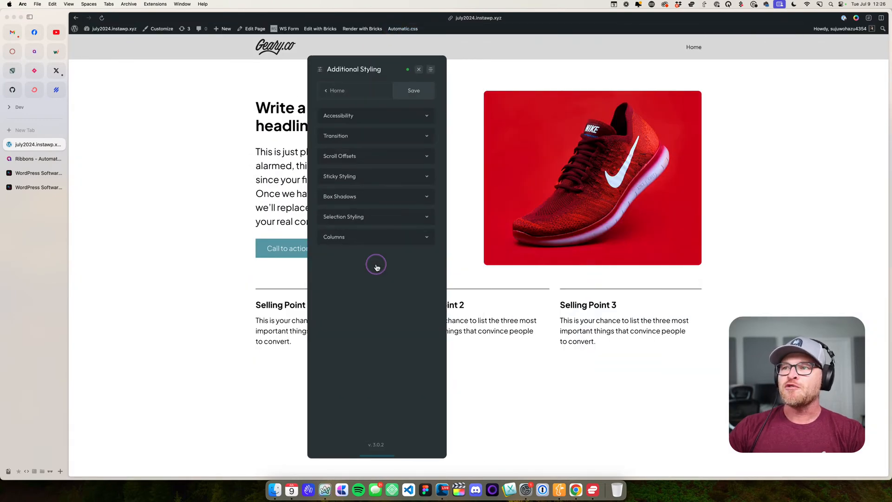
pyautogui.click(368, 116)
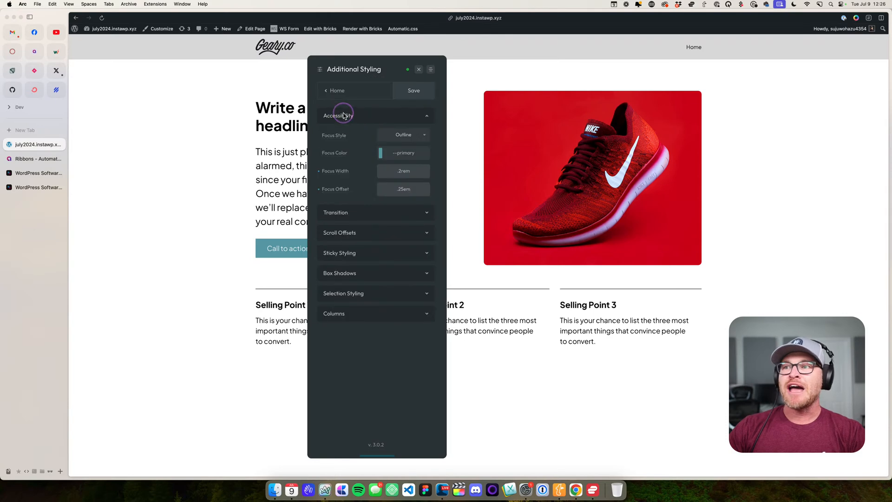
pyautogui.click(400, 139)
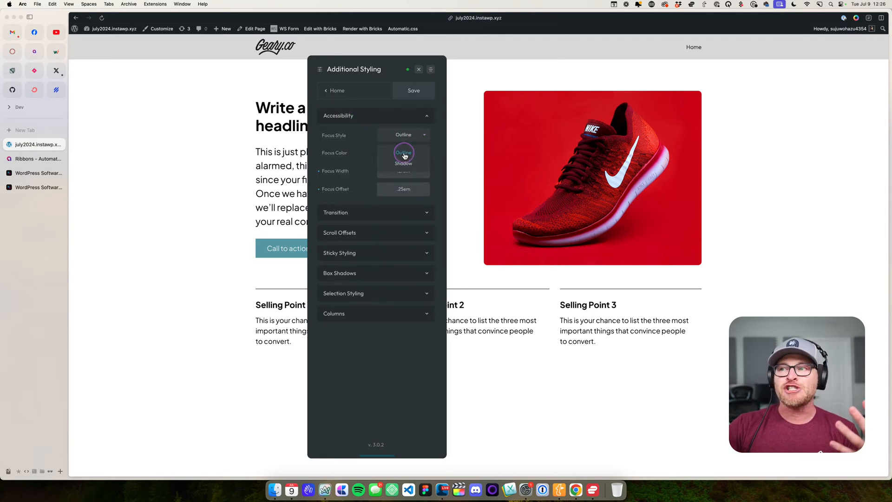
pyautogui.click(405, 156)
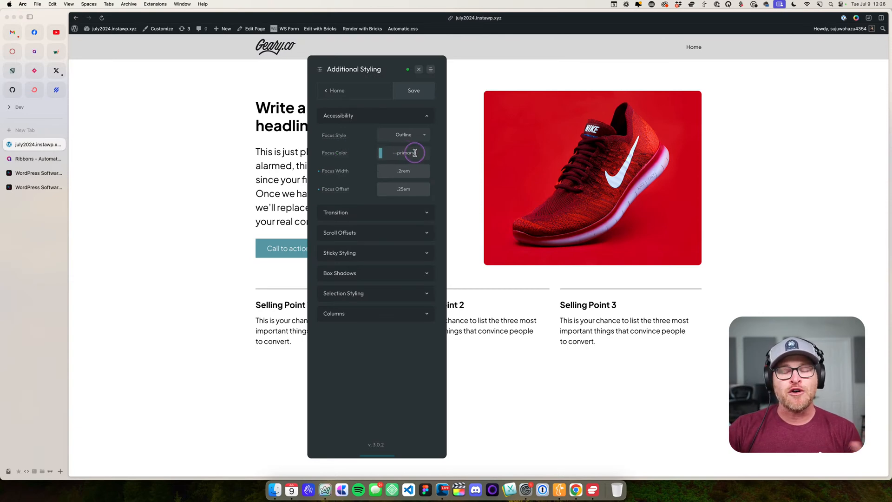
pyautogui.click(420, 171)
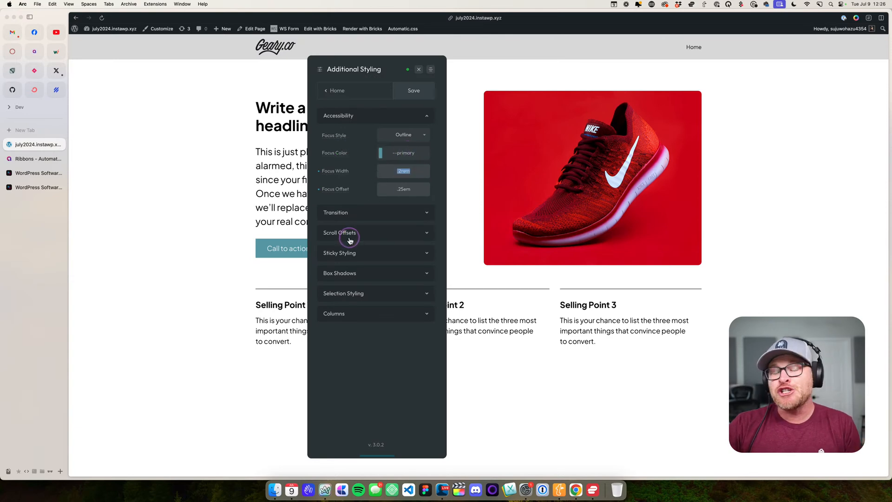
pyautogui.click(409, 189)
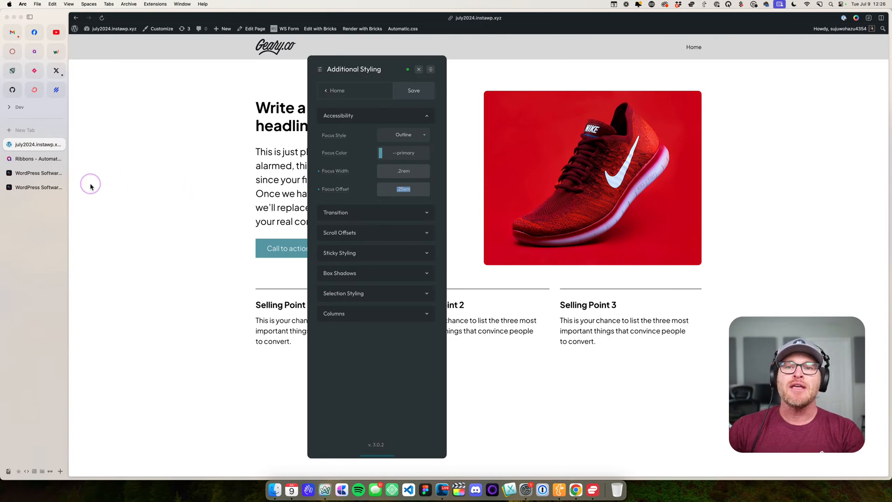
# - Return to the Digital Gravy homepage and check the focus outlines on the Products section's cards
pyautogui.click(42, 172)
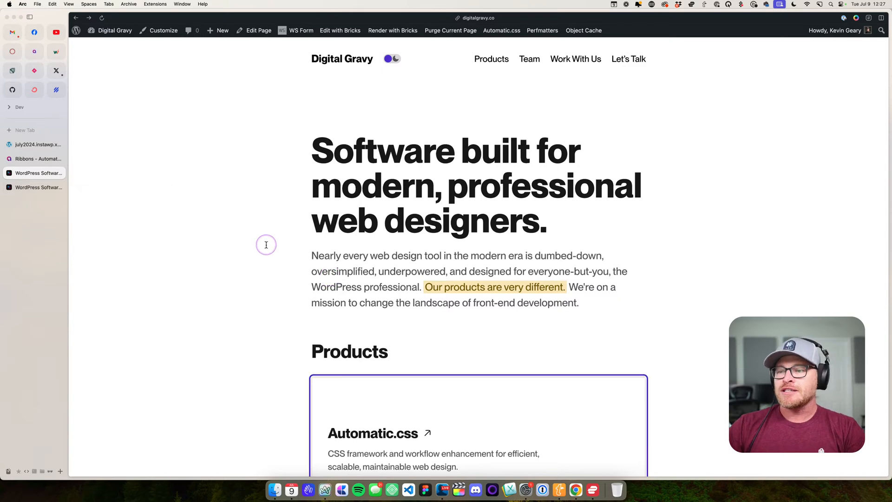
pyautogui.scroll(-5, 264, 249)
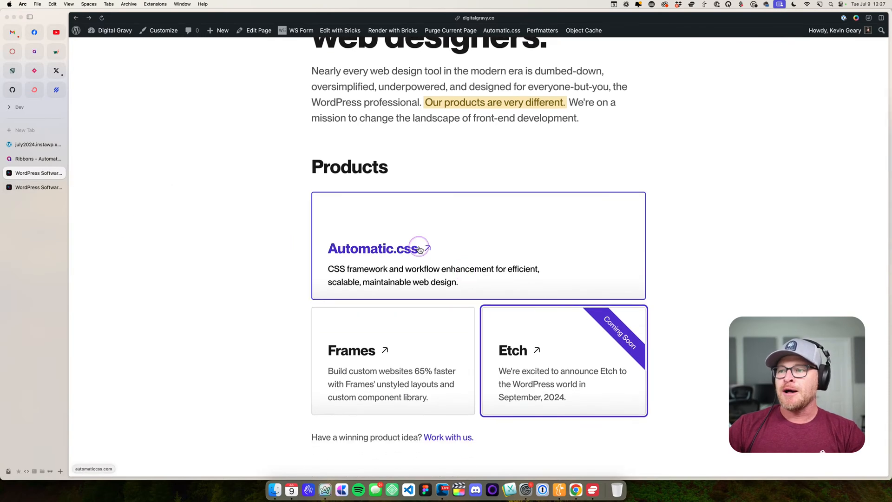
# - Edit the Digital Gravy homepage in Bricks and open the custom CSS of the Automatic.css card's .feature-card class
pyautogui.click(62, 187)
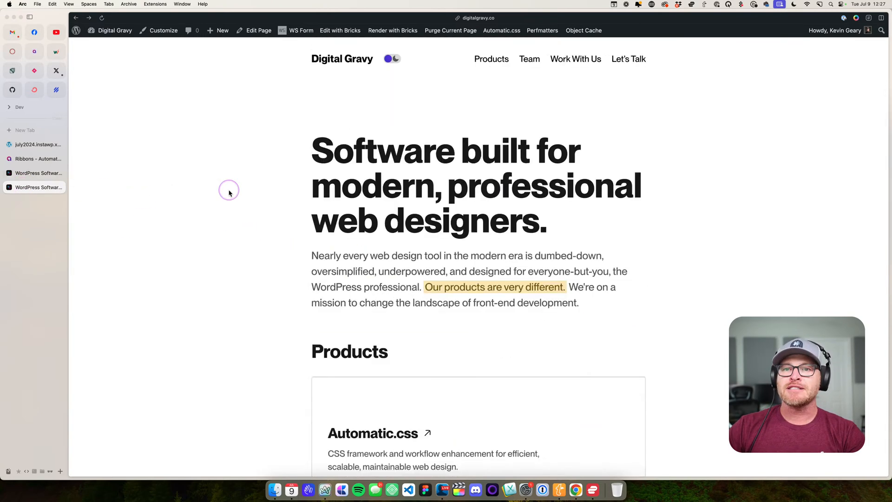
pyautogui.click(349, 31)
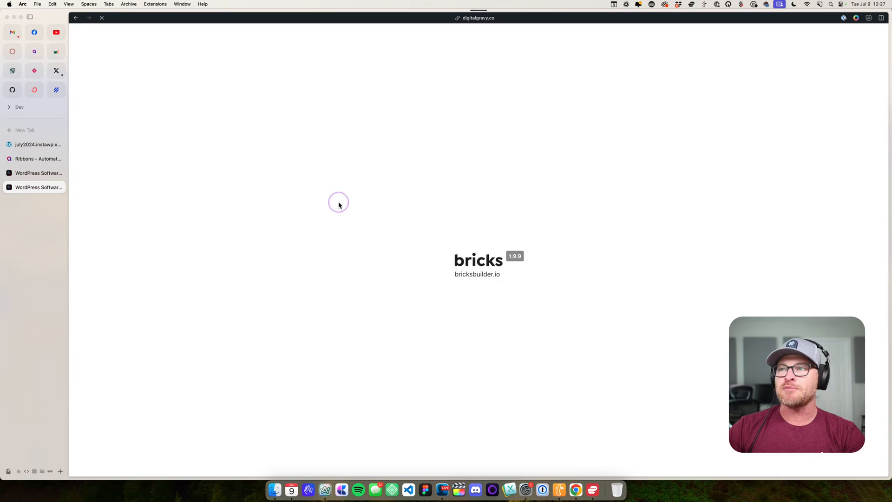
pyautogui.scroll(-3, 420, 366)
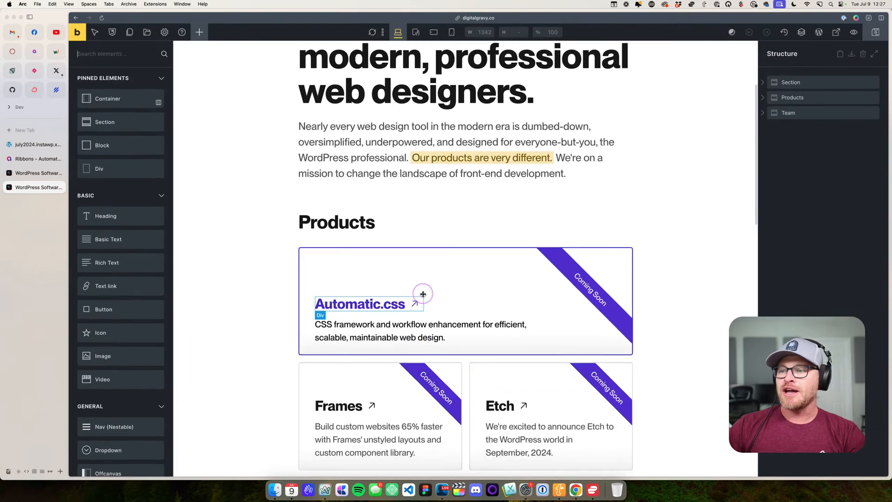
pyautogui.click(419, 294)
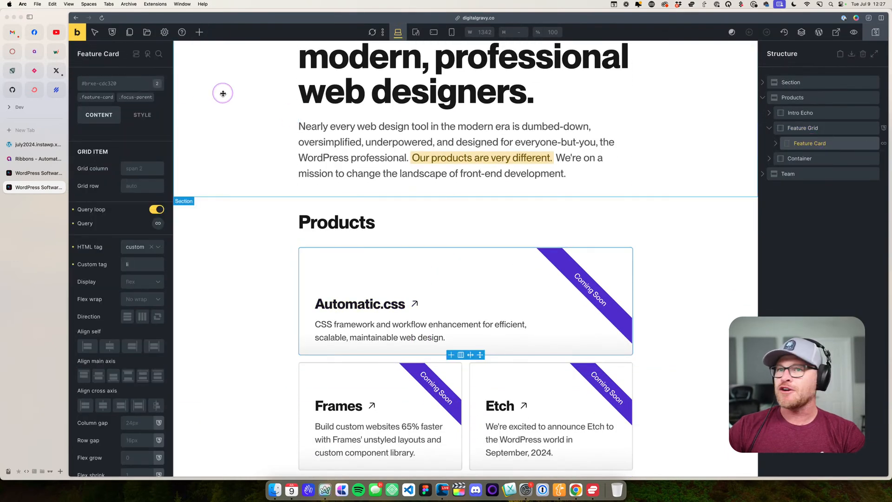
pyautogui.click(97, 96)
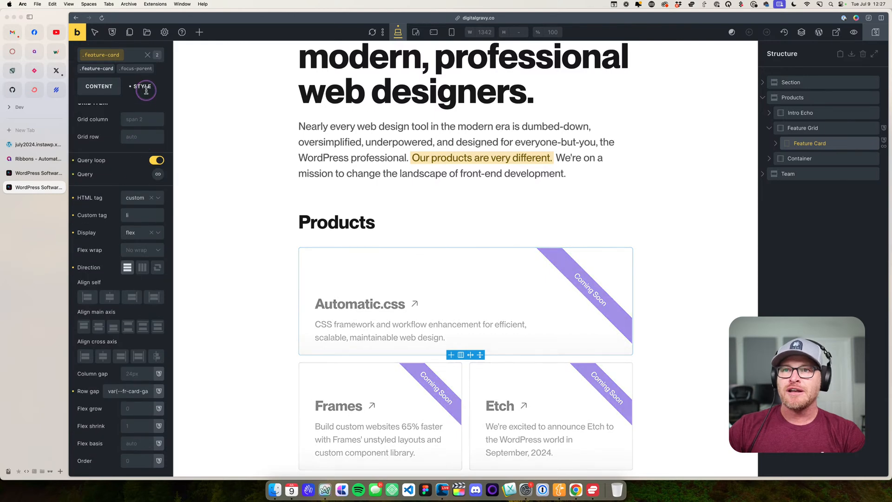
pyautogui.click(142, 115)
pyautogui.click(123, 299)
pyautogui.scroll(-5, 132, 257)
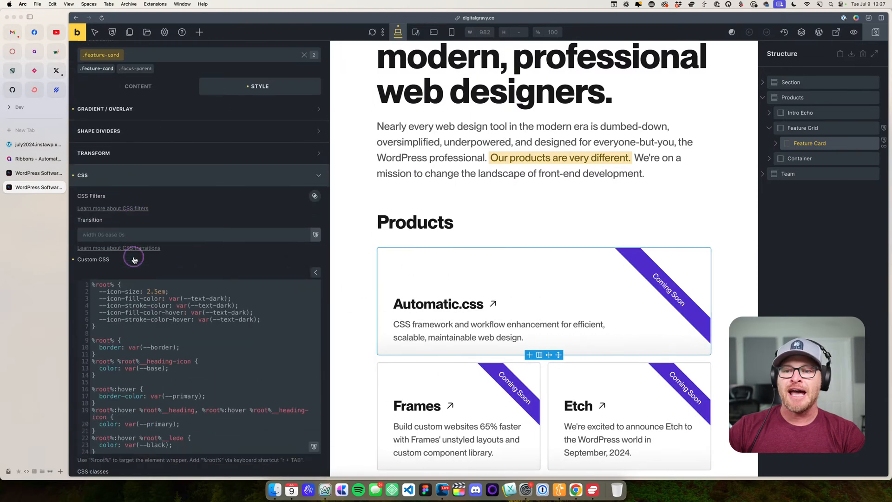
# - Examine the .feature-card custom CSS hover rules for the border color, heading and heading icon
pyautogui.scroll(-3, 163, 255)
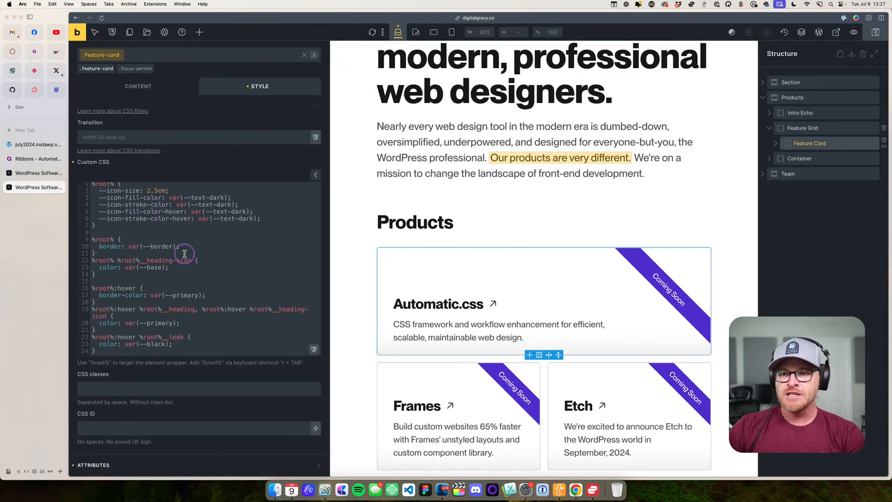
pyautogui.click(229, 295)
pyautogui.press('super+equal')
pyautogui.scroll(-1, 226, 290)
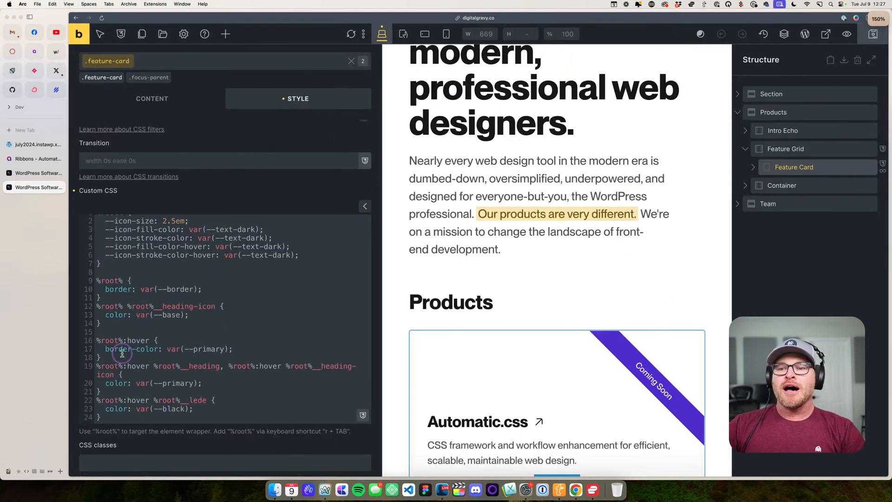
pyautogui.moveTo(116, 358); pyautogui.dragTo(95, 341)
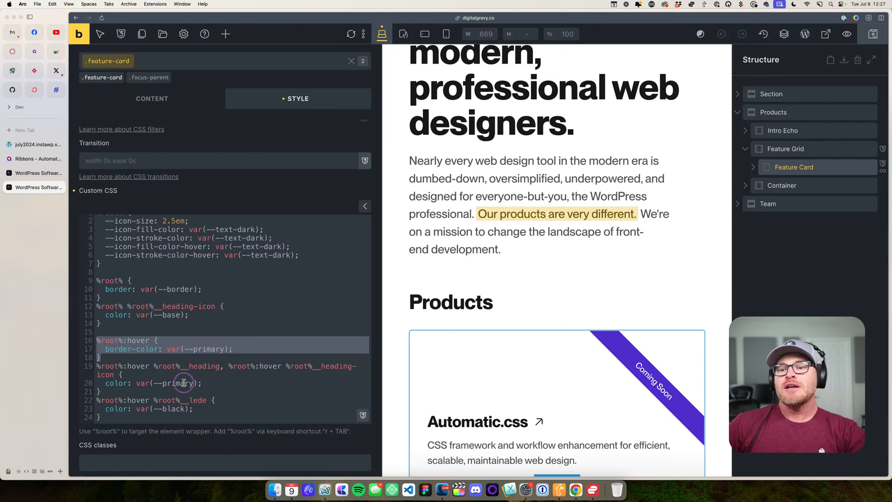
pyautogui.moveTo(149, 366); pyautogui.dragTo(93, 367)
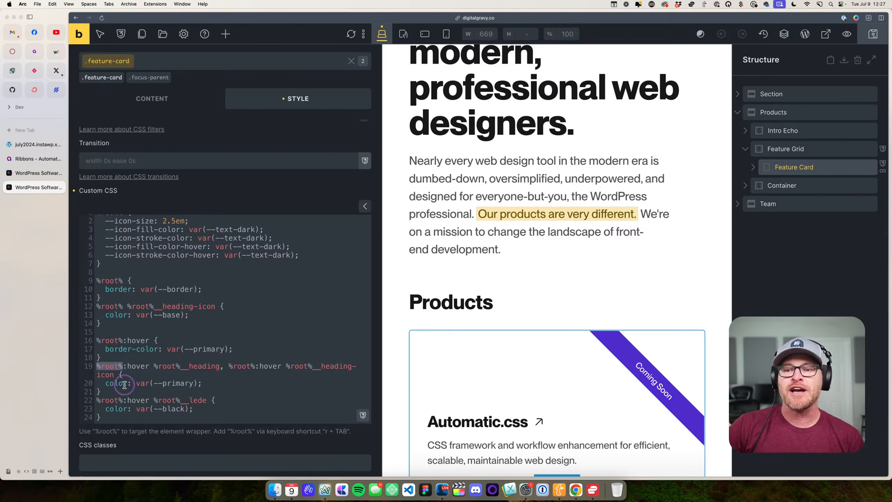
pyautogui.doubleClick(123, 367)
pyautogui.moveTo(149, 367); pyautogui.dragTo(97, 367)
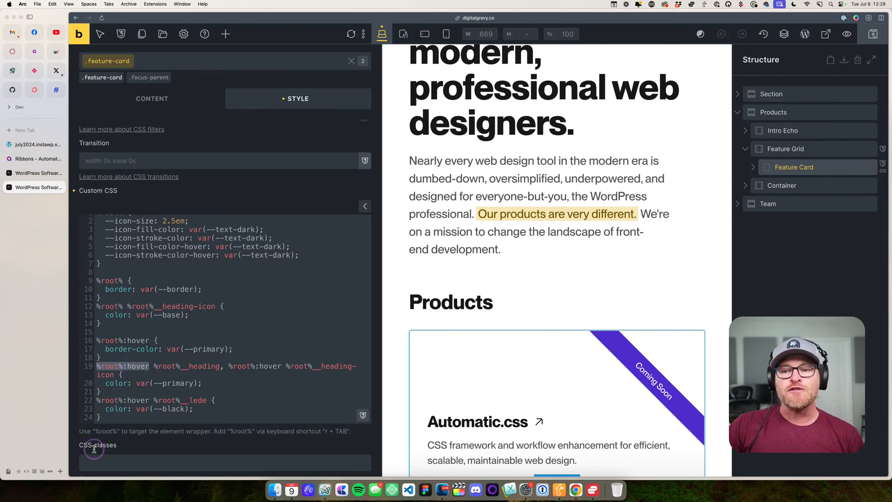
pyautogui.moveTo(154, 365); pyautogui.dragTo(222, 365)
pyautogui.moveTo(285, 366); pyautogui.dragTo(118, 373)
pyautogui.moveTo(202, 383); pyautogui.dragTo(90, 390)
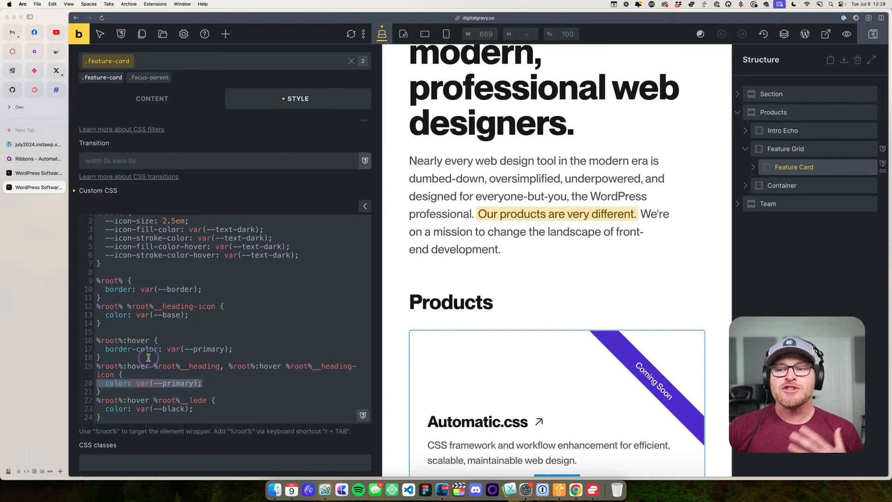
# - Open CodePen in a new tab and create a new pen
pyautogui.press('super+t')
pyautogui.write('codepen')
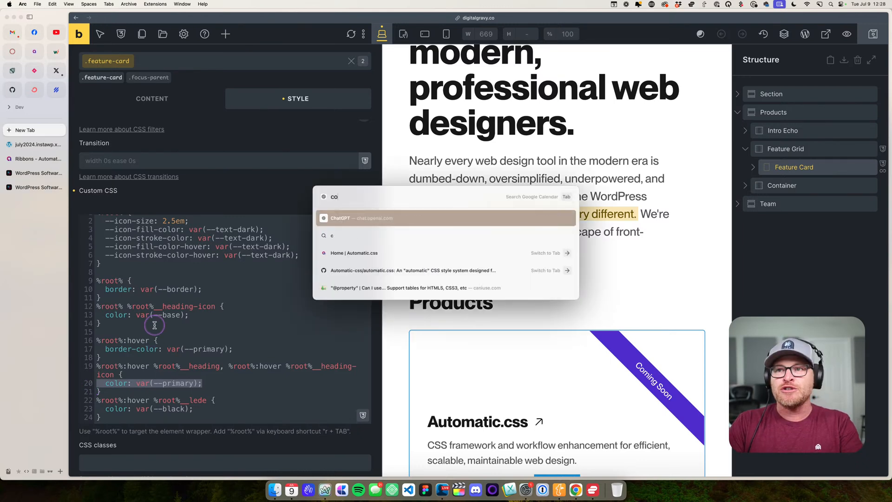
pyautogui.press('Return')
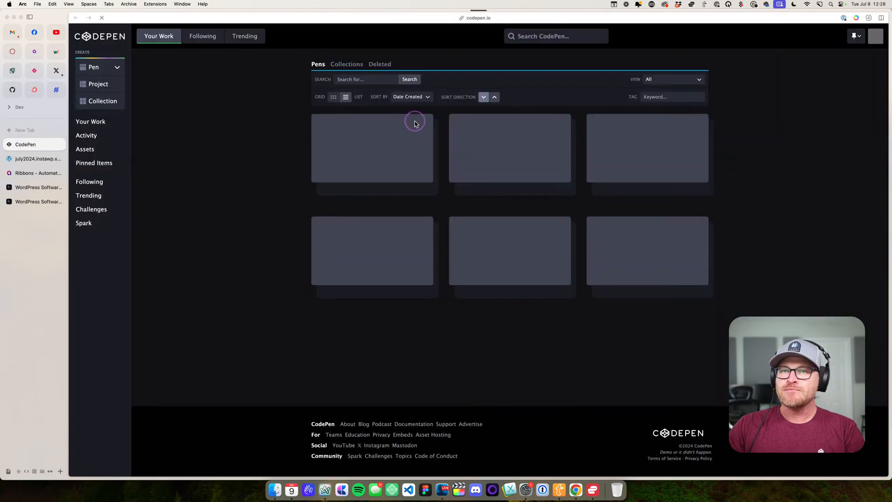
pyautogui.click(101, 69)
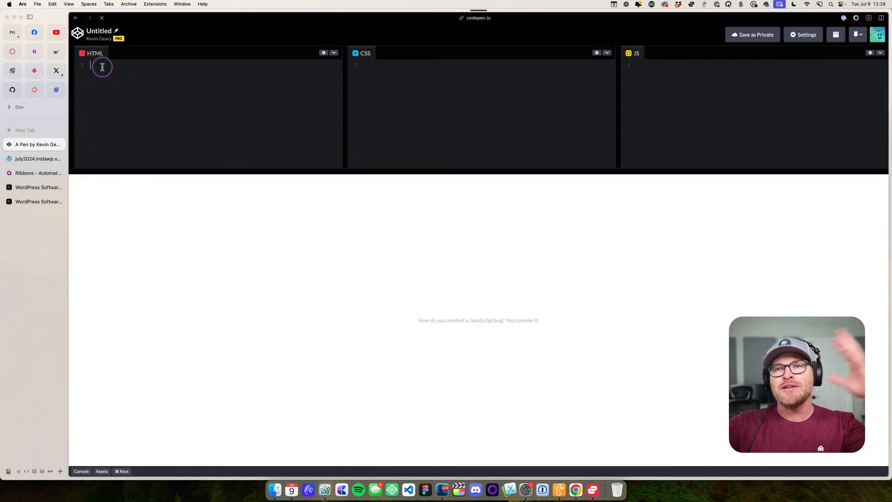
# - Add empty .card and .card__heading rules to the pen's CSS
pyautogui.click(461, 93)
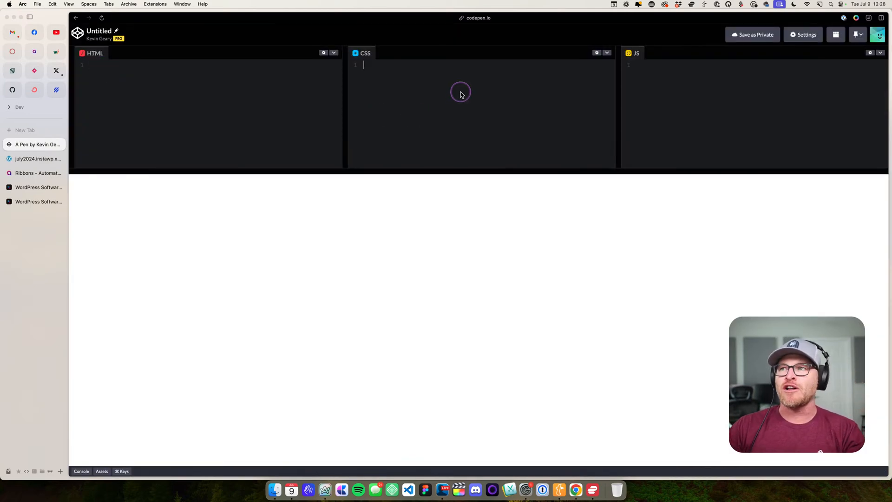
pyautogui.press('super+equal')
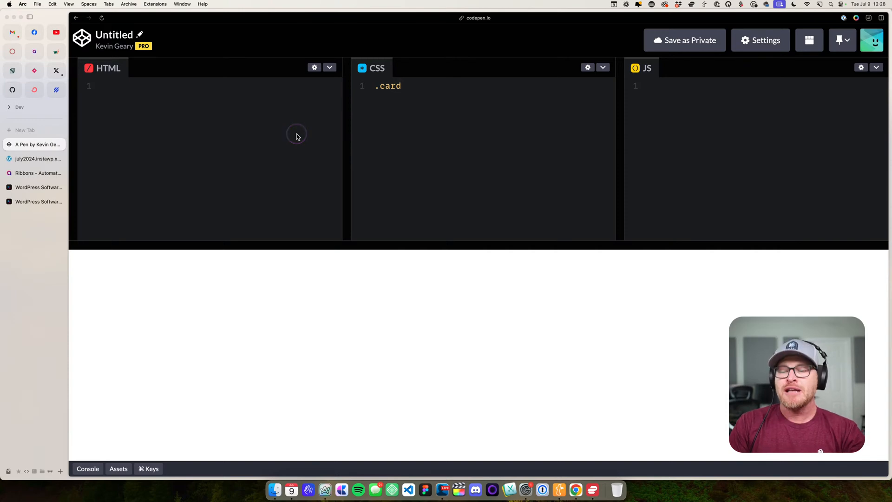
pyautogui.write('{')
pyautogui.press('Return')
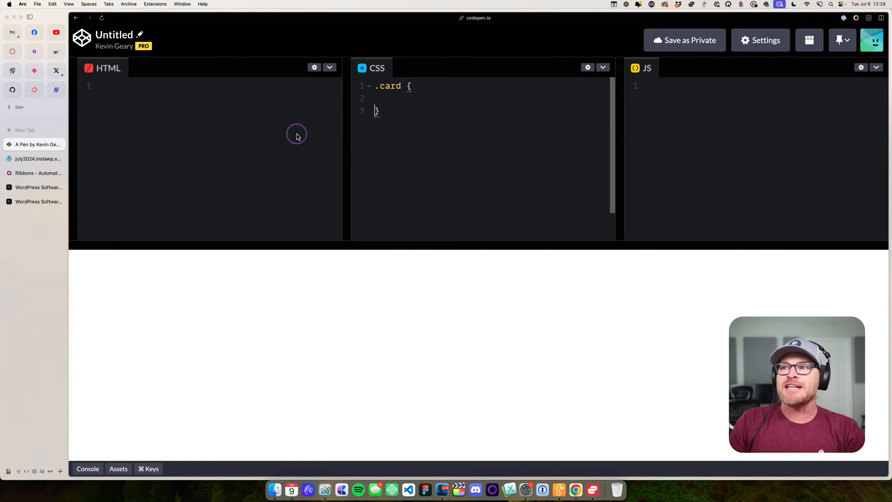
pyautogui.press('Return')
pyautogui.press('Return')
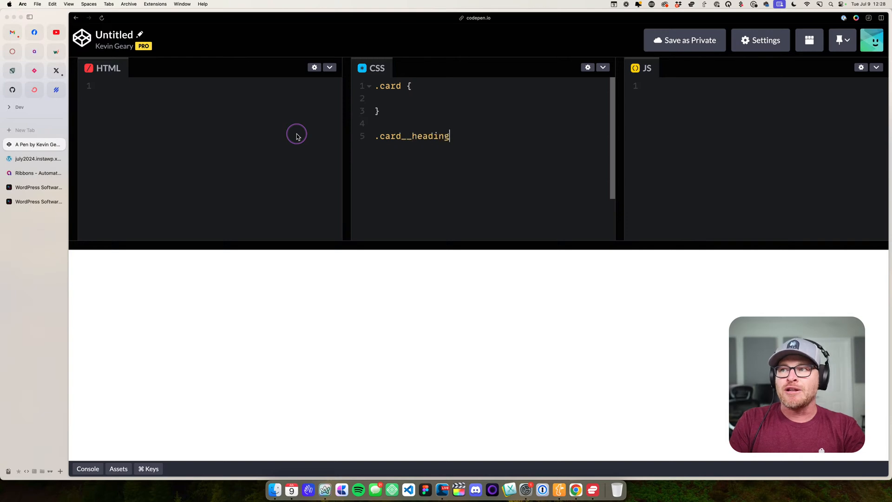
pyautogui.write('.card__heading {')
pyautogui.press('Return')
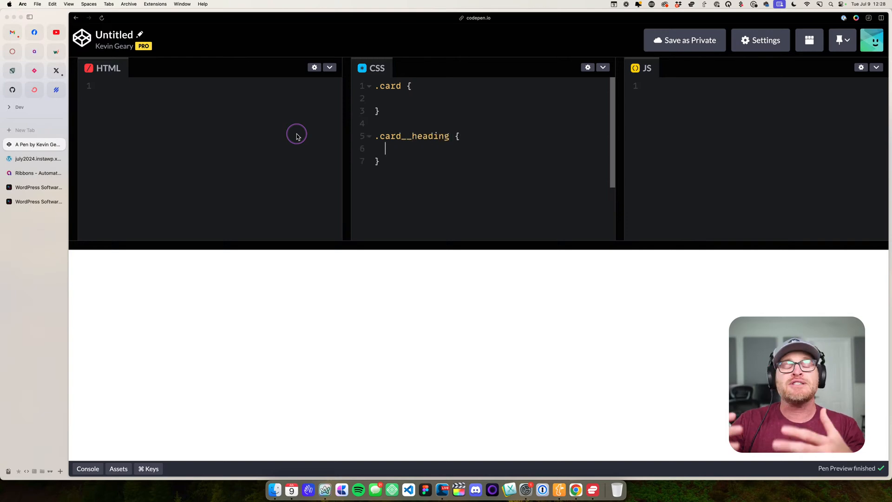
# - Add an empty .card:hover .card__heading rule below the others and highlight both parts of its selector
pyautogui.press('Return')
pyautogui.press('Return')
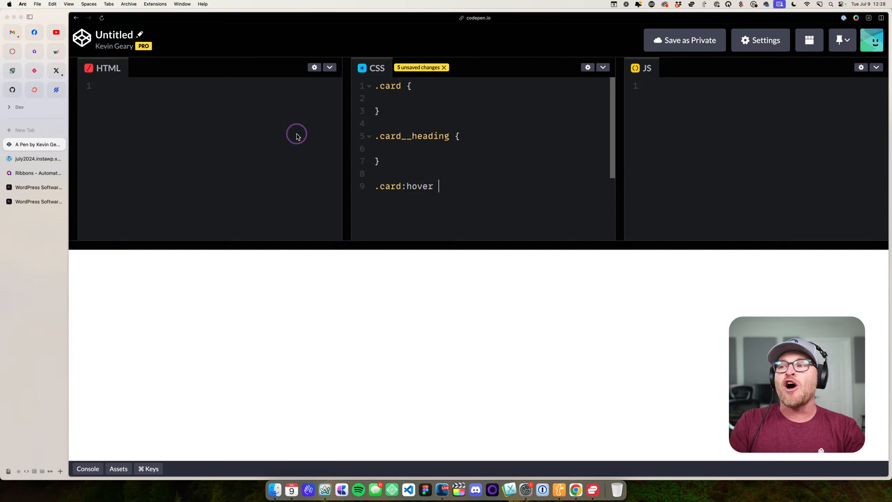
pyautogui.write('.card:hover .card__head')
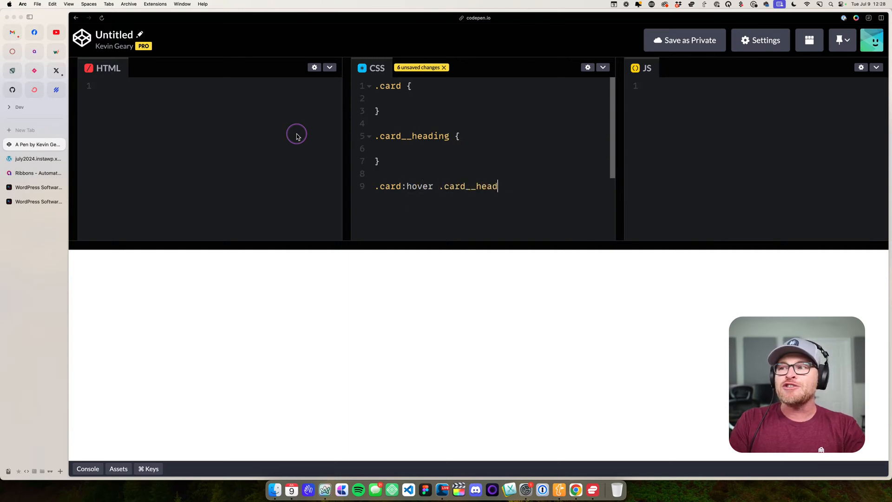
pyautogui.write('ing {')
pyautogui.press('Return')
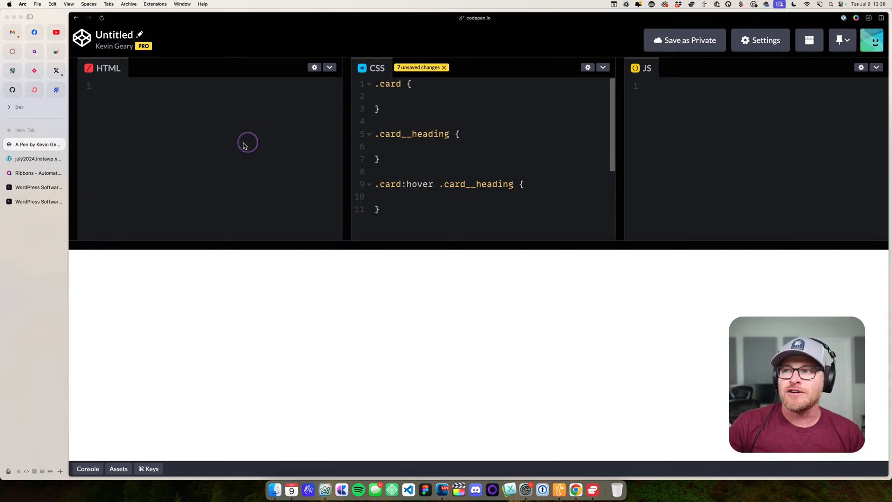
pyautogui.moveTo(433, 184); pyautogui.dragTo(380, 184)
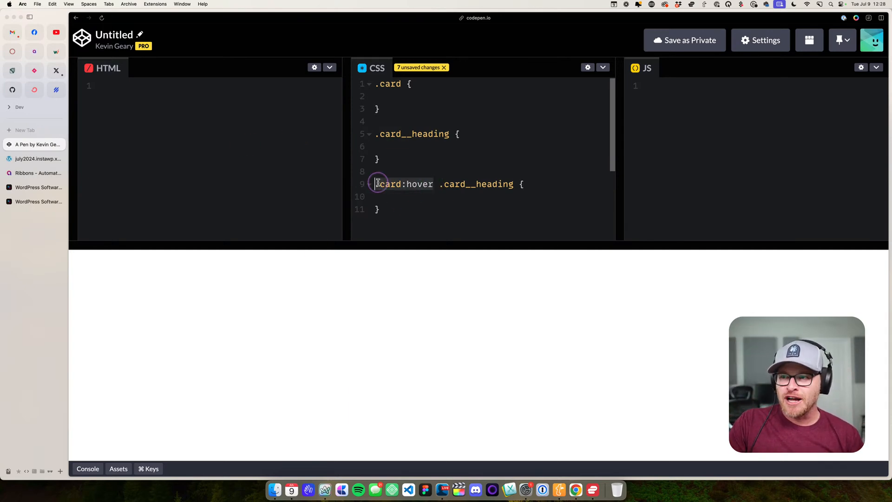
pyautogui.moveTo(439, 183); pyautogui.dragTo(513, 184)
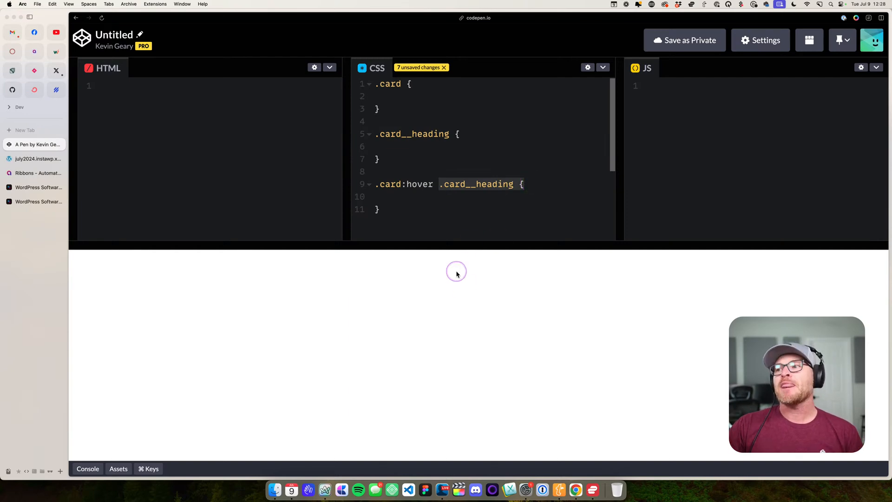
pyautogui.moveTo(439, 184); pyautogui.dragTo(502, 198)
# - Duplicate the hover rule's selector onto a second line as .card:hover .card__link, separated by a comma
pyautogui.click(508, 186)
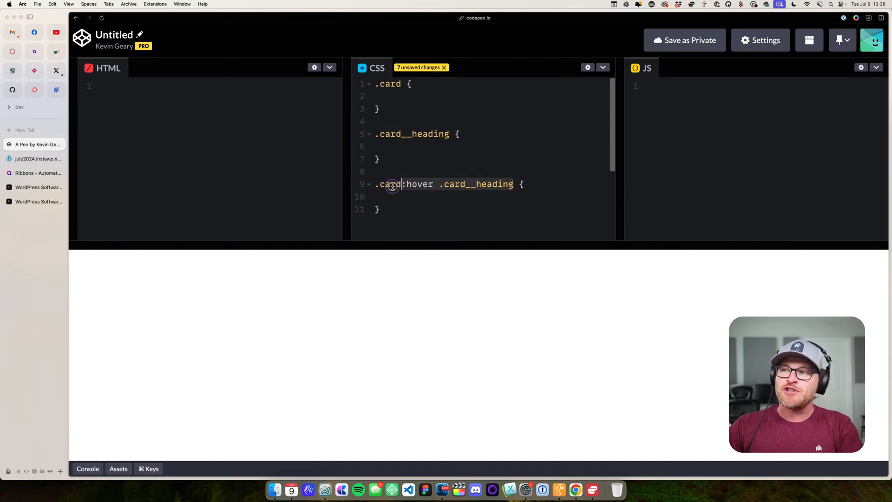
pyautogui.write('.card:hover .card__heading')
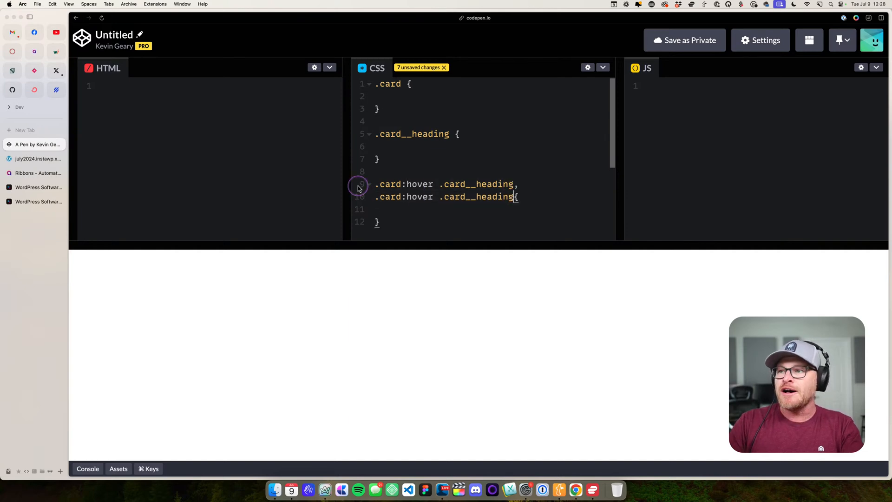
pyautogui.press('BackSpace')
pyautogui.press('BackSpace')
pyautogui.press('BackSpace')
pyautogui.press('BackSpace')
pyautogui.write('link,')
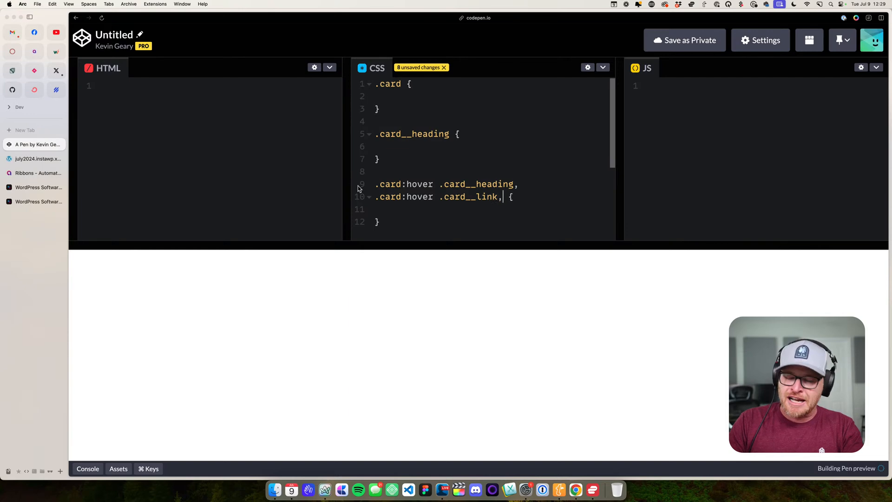
# - Add .card:hover .card__text as a third comma-separated selector of the hover rule
pyautogui.press('Return')
pyautogui.write('.card:hover .card__heading')
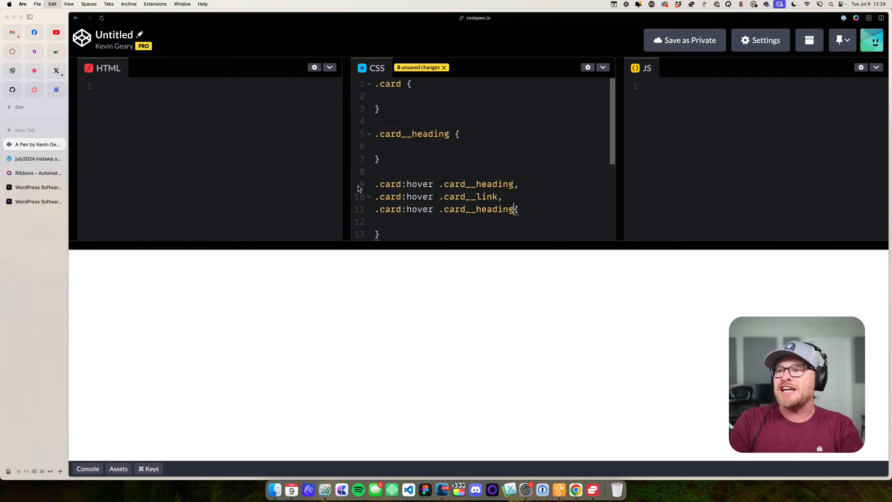
pyautogui.click(359, 186)
pyautogui.press('BackSpace')
pyautogui.press('BackSpace')
pyautogui.press('BackSpace')
pyautogui.press('BackSpace')
pyautogui.press('BackSpace')
pyautogui.press('BackSpace')
pyautogui.press('BackSpace')
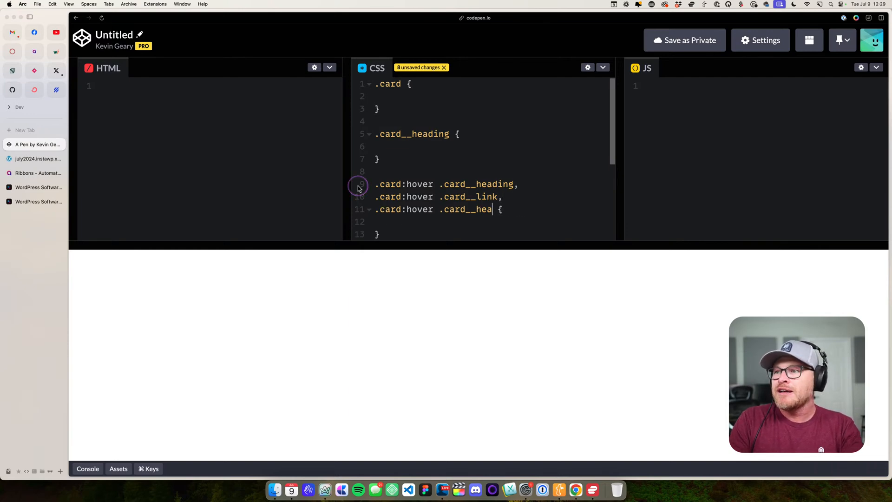
pyautogui.press('super+t')
pyautogui.press('Escape')
pyautogui.write('text')
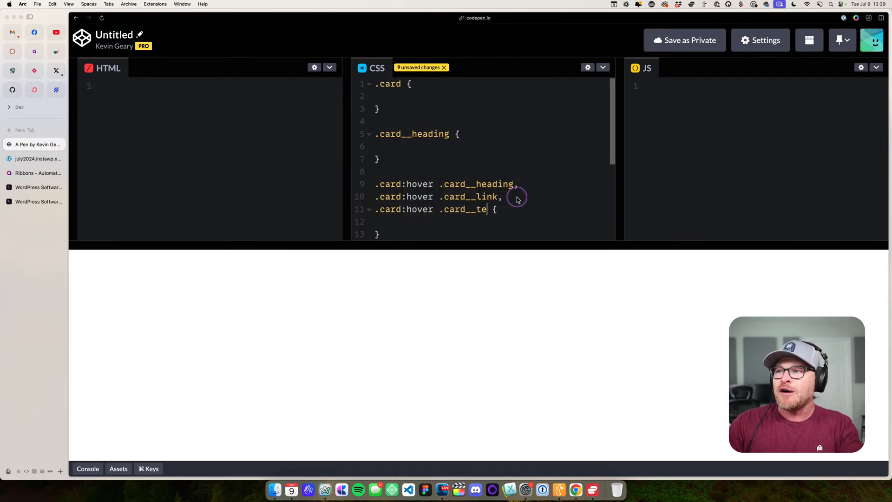
pyautogui.press('Return')
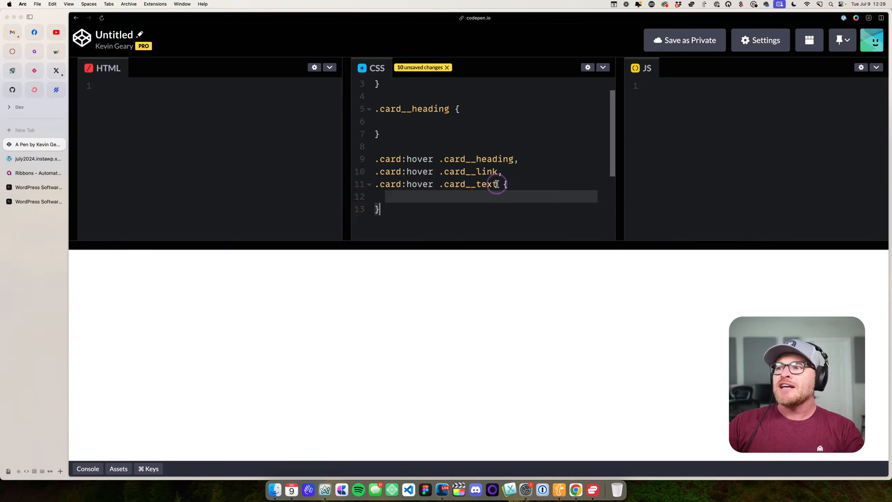
# - Replace the three hover selectors with .card:hover :is(.card__heading, .card__text, .card__) and highlight the list inside the parentheses
pyautogui.moveTo(496, 184); pyautogui.dragTo(441, 160)
pyautogui.press('super+x')
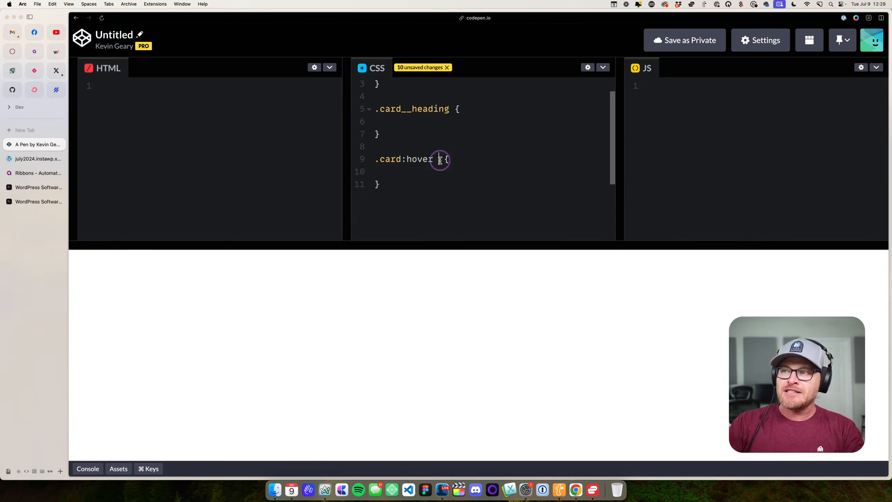
pyautogui.write(':is()')
pyautogui.press('Left')
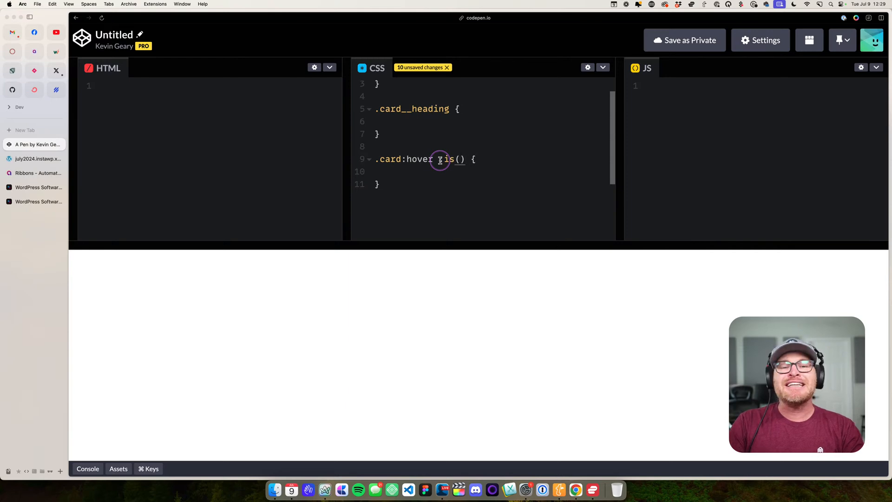
pyautogui.write('.card__heading, ')
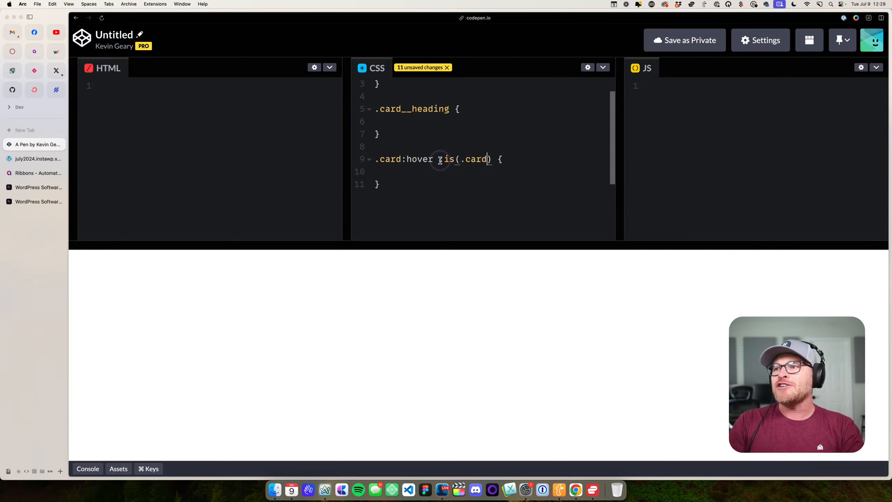
pyautogui.write('.card__text, ')
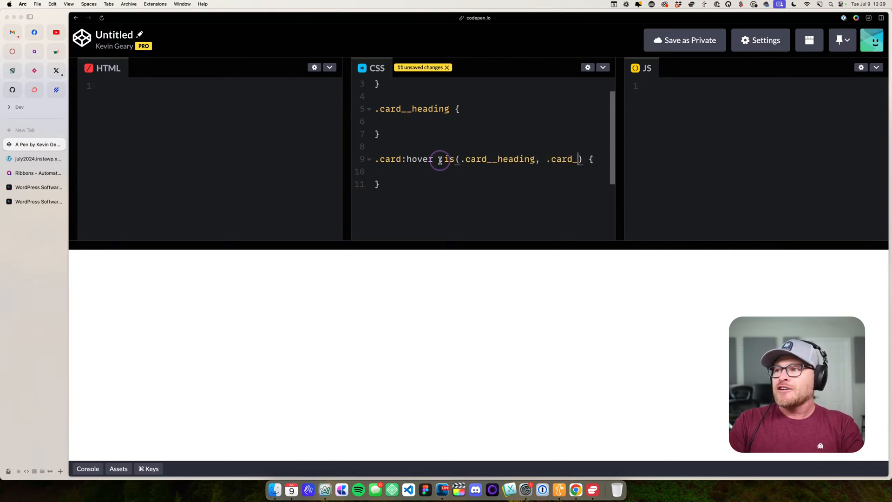
pyautogui.write('.card__')
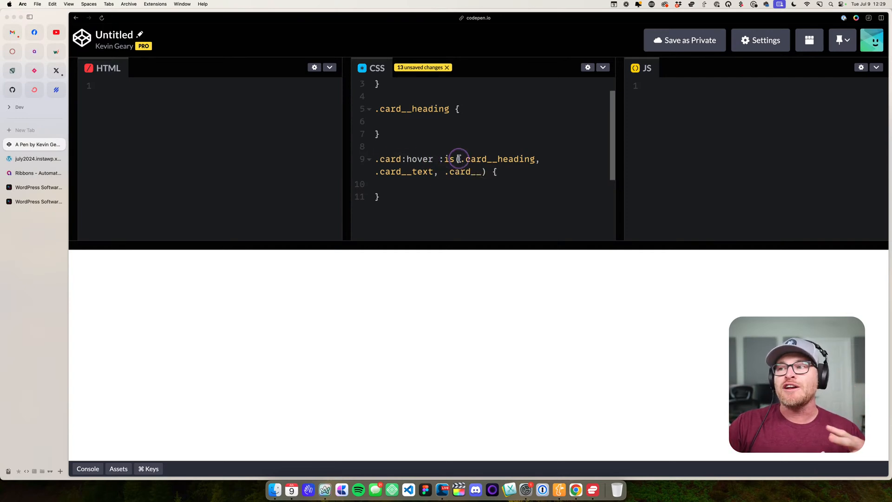
pyautogui.moveTo(461, 159); pyautogui.dragTo(484, 171)
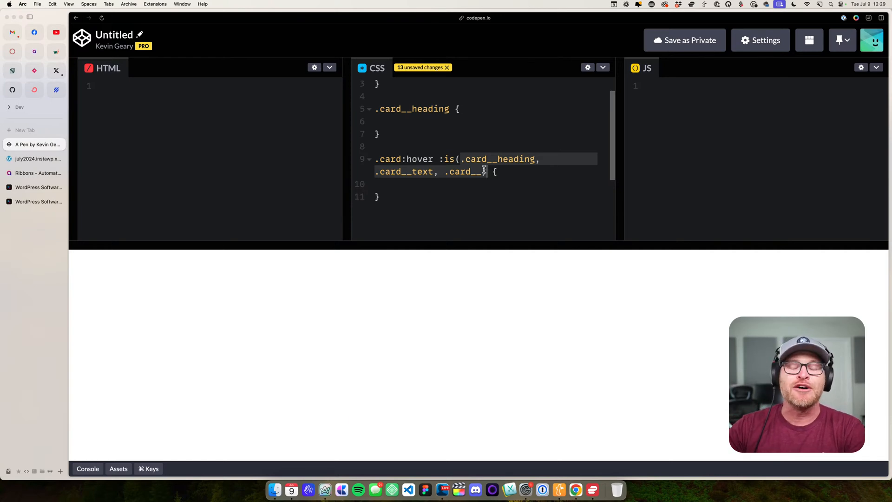
pyautogui.rightClick(484, 168)
# - Clear all the demo CSS from the pen and close it, returning to the feature card in Bricks
pyautogui.click(409, 193)
pyautogui.moveTo(409, 194); pyautogui.dragTo(369, 85)
pyautogui.press('BackSpace')
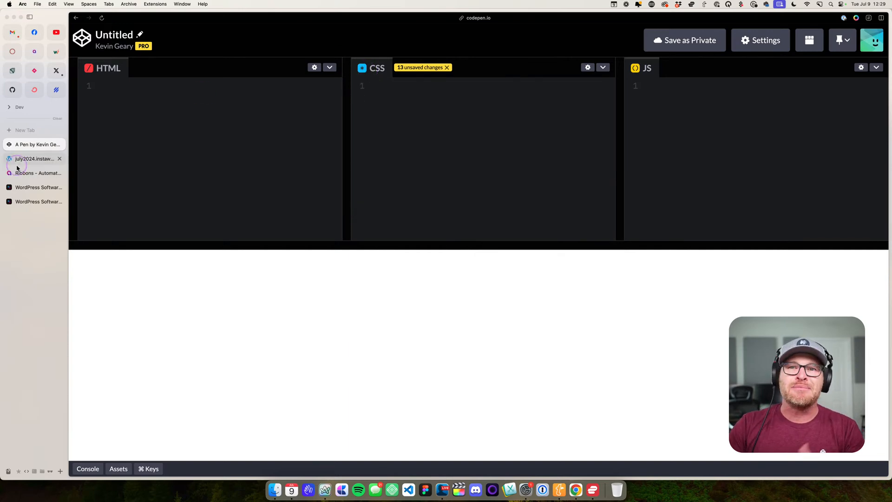
pyautogui.click(59, 144)
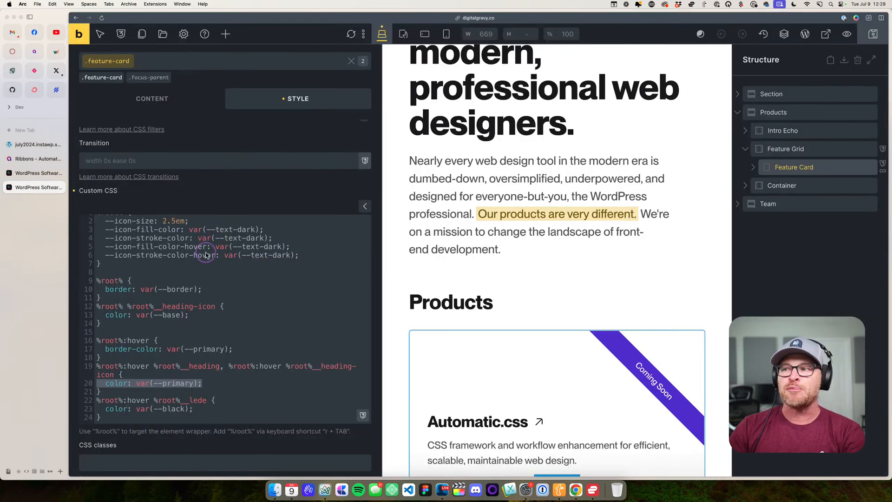
# - Examine the hover rules in the .feature-card custom CSS, highlighting the lede's black color and the whole group of parent-hover rules
pyautogui.scroll(-4, 195, 330)
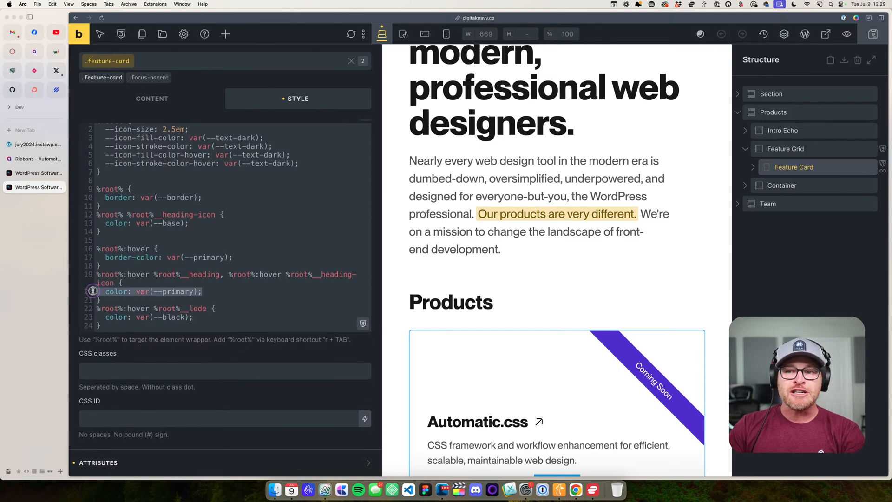
pyautogui.moveTo(218, 317); pyautogui.dragTo(70, 309)
pyautogui.click(196, 324)
pyautogui.moveTo(207, 309); pyautogui.dragTo(162, 317)
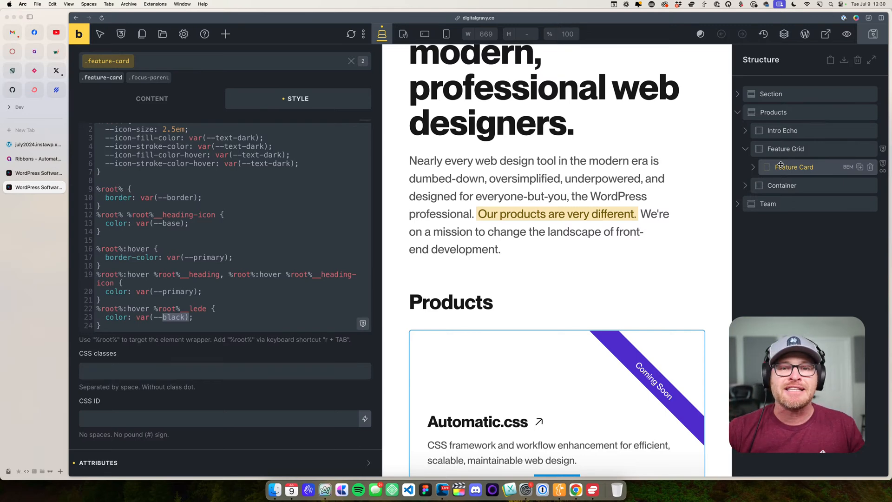
pyautogui.click(168, 323)
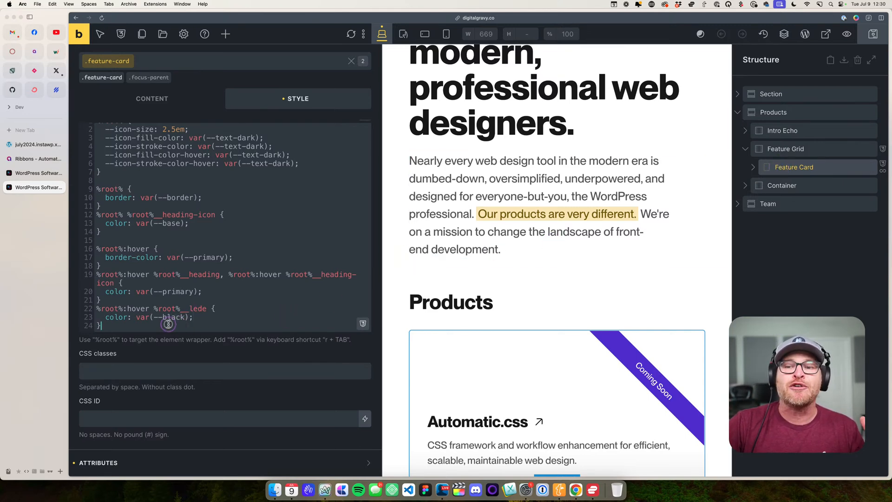
pyautogui.moveTo(168, 324); pyautogui.dragTo(78, 252)
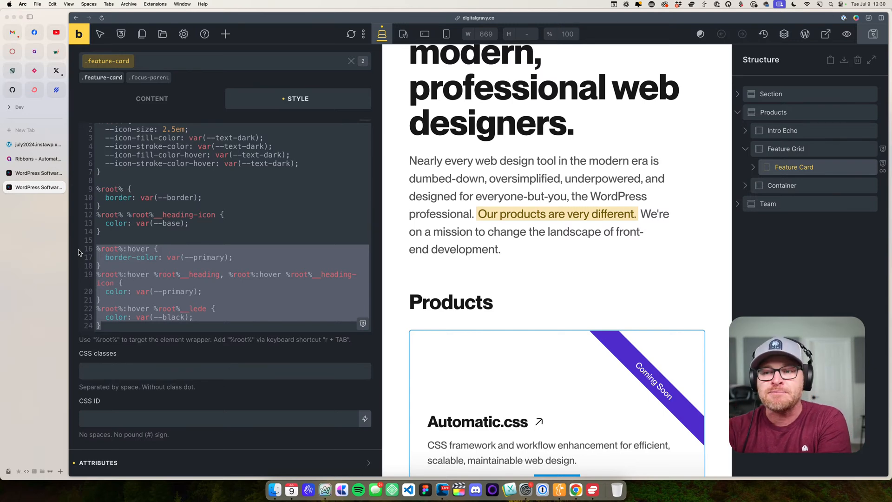
pyautogui.click(270, 176)
pyautogui.moveTo(227, 320); pyautogui.dragTo(89, 257)
pyautogui.click(245, 339)
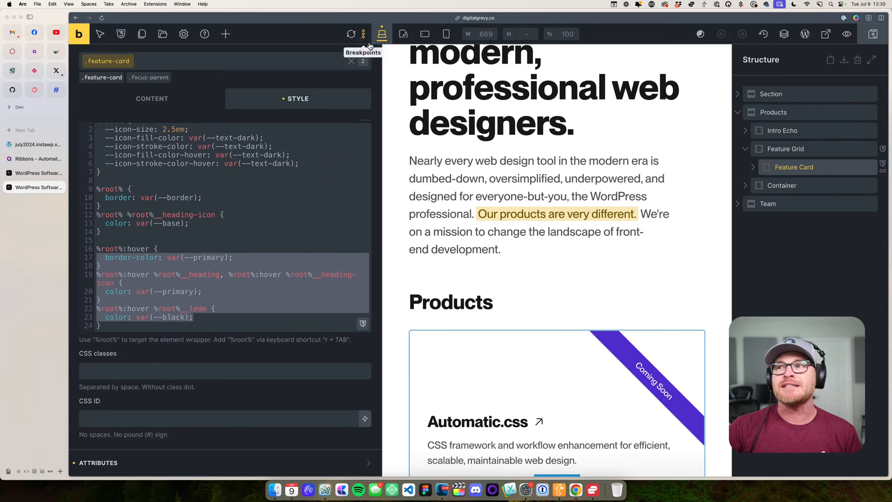
# - Restore the browser zoom to 100%, look over the page's Team section, and leave Bricks for the WordPress page editor
pyautogui.click(103, 36)
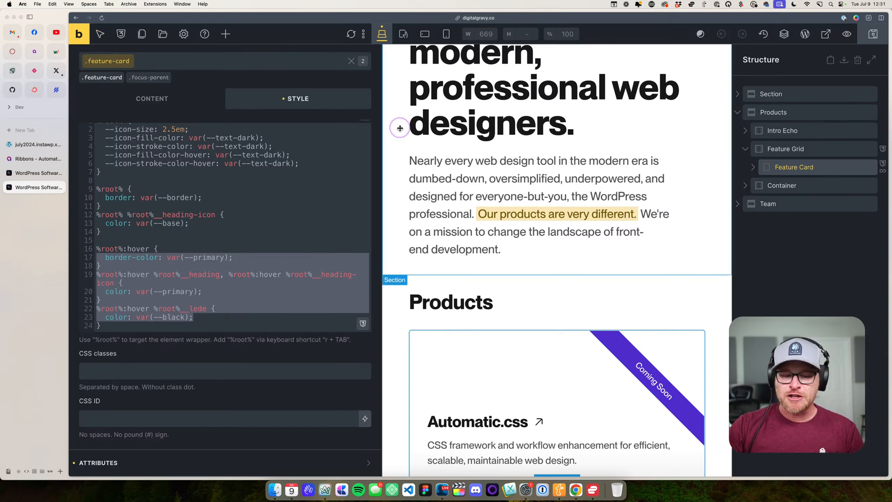
pyautogui.press('super+0')
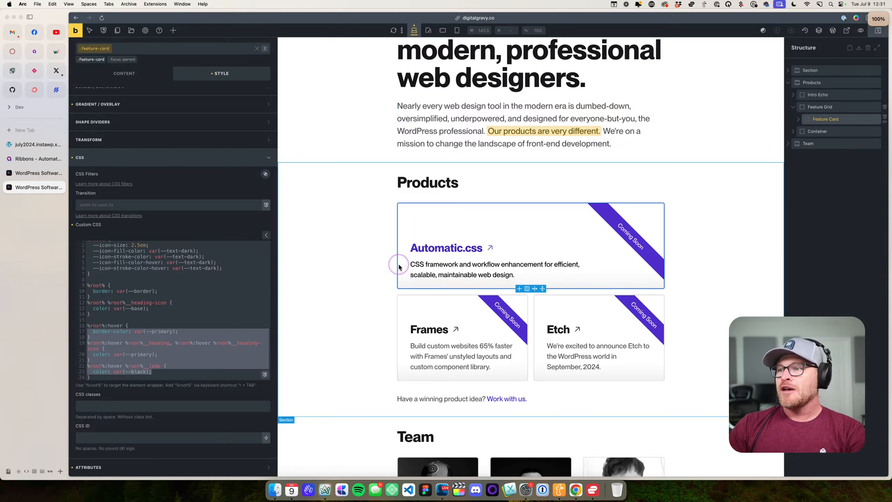
pyautogui.scroll(-10, 402, 262)
pyautogui.scroll(-3, 403, 263)
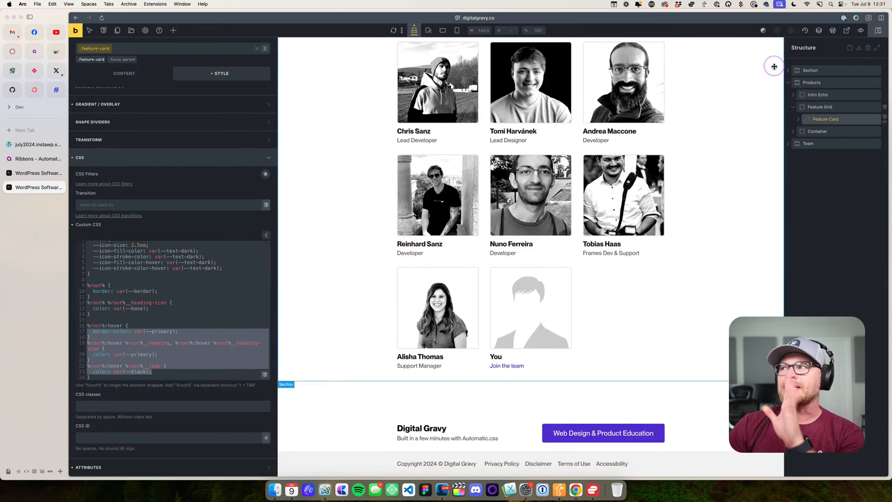
pyautogui.click(837, 35)
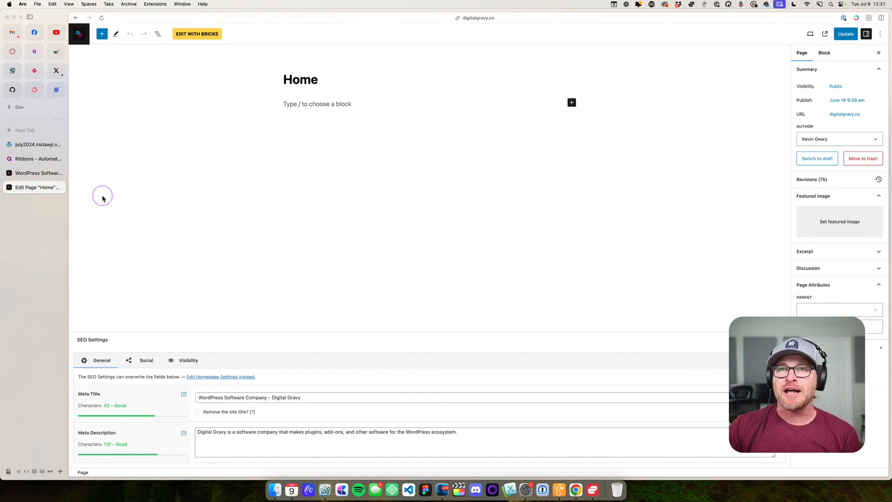
# - Open the site's installed plugins list and highlight The SEO Framework
pyautogui.click(79, 34)
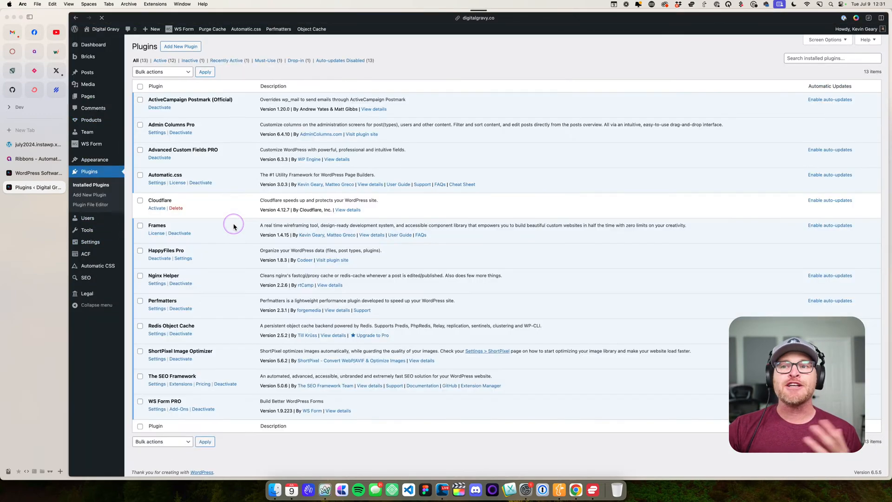
pyautogui.scroll(-1, 229, 318)
pyautogui.moveTo(206, 374); pyautogui.dragTo(145, 373)
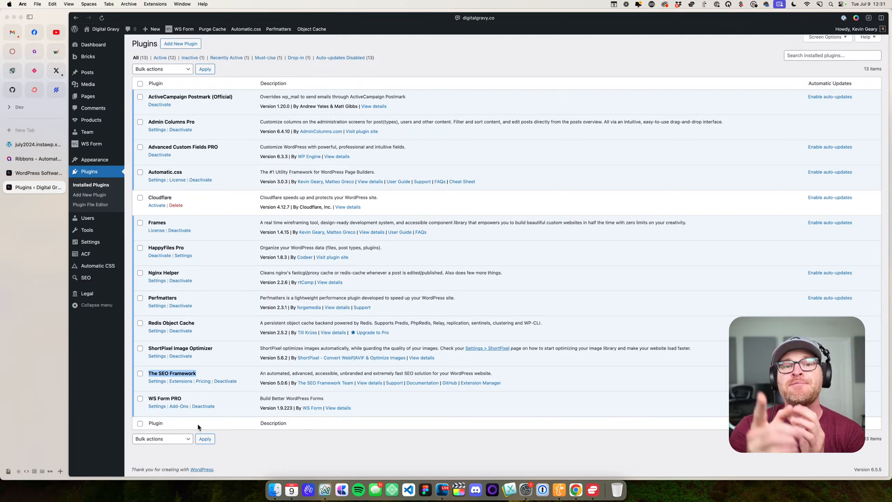
pyautogui.click(239, 437)
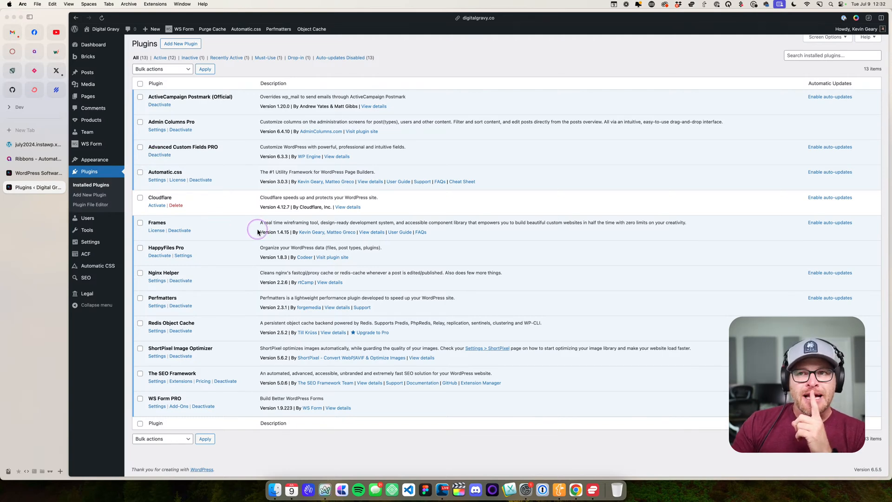
# - Open the Inquiry form in WS Form and expand the settings of its existing conditional logic rule
pyautogui.click(95, 145)
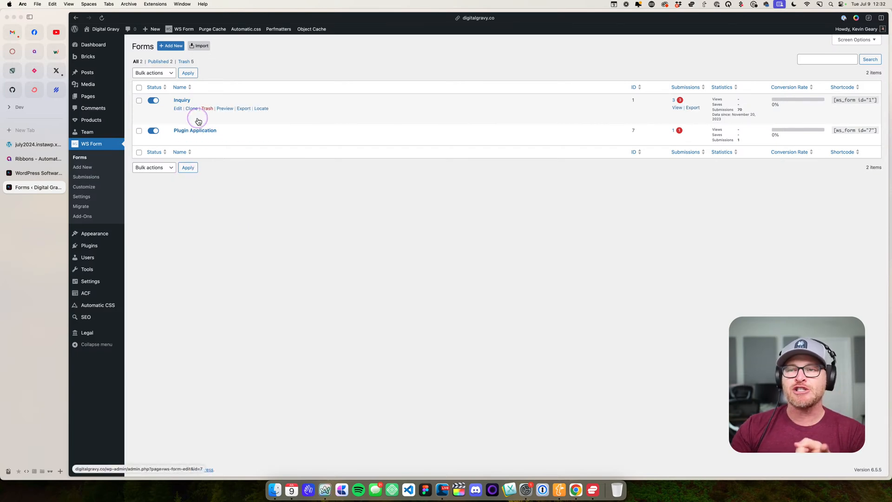
pyautogui.click(185, 101)
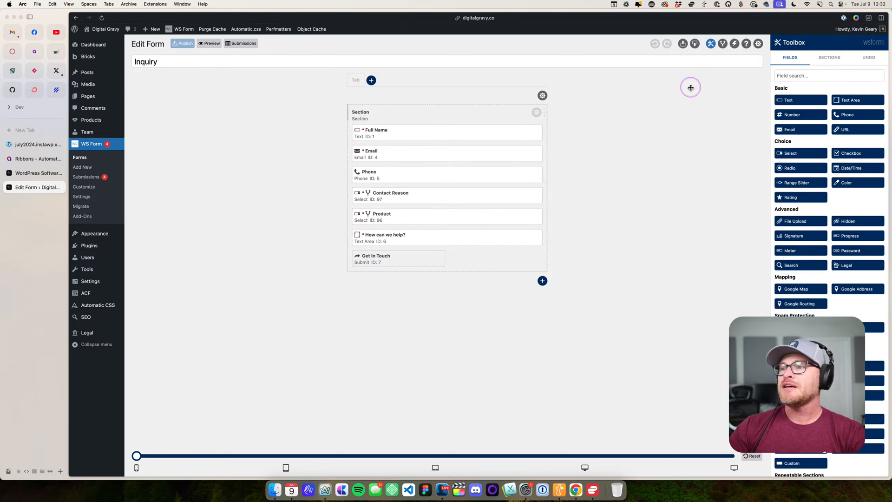
pyautogui.click(721, 44)
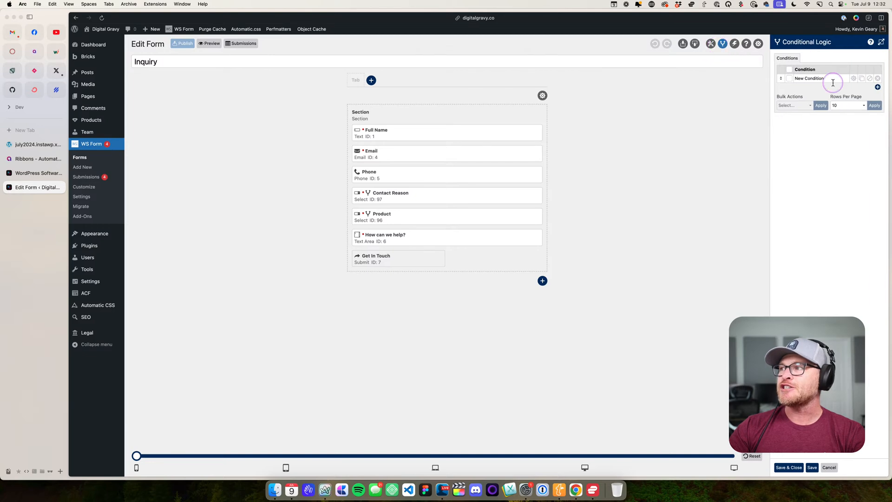
pyautogui.click(853, 78)
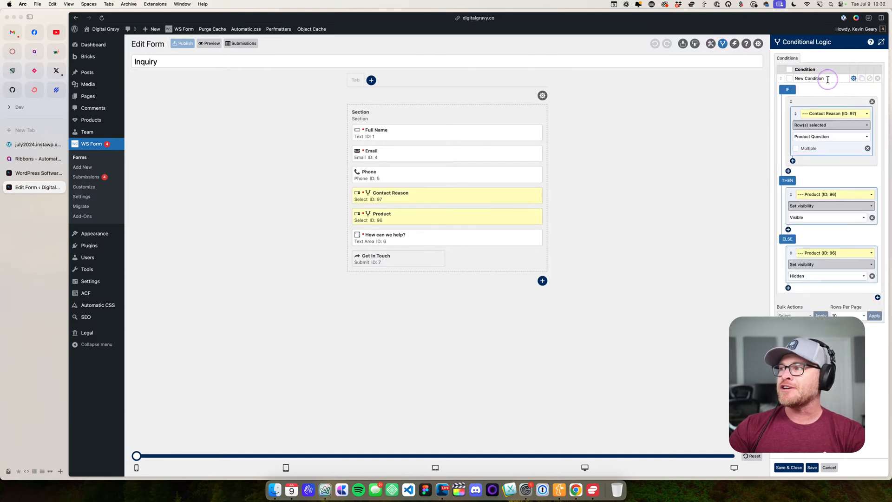
# - Rename the Inquiry form's condition as Product Field
pyautogui.tripleClick(828, 80)
pyautogui.write('Produ')
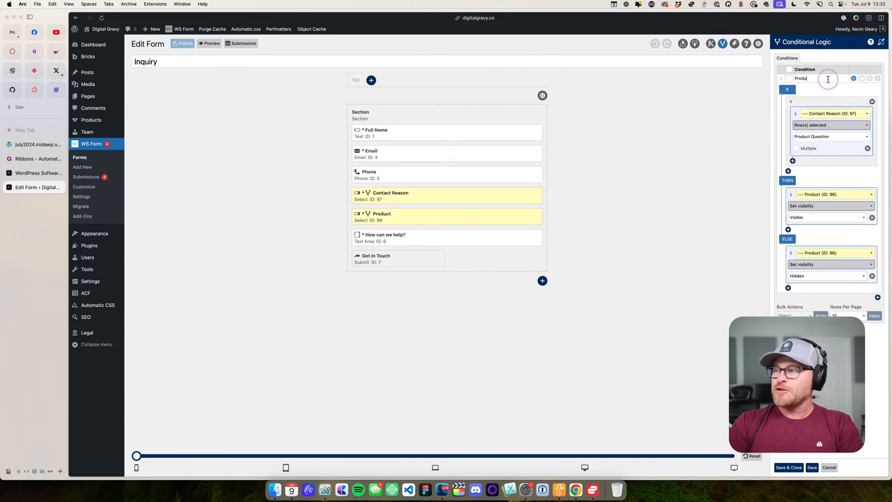
pyautogui.write('ct Logi')
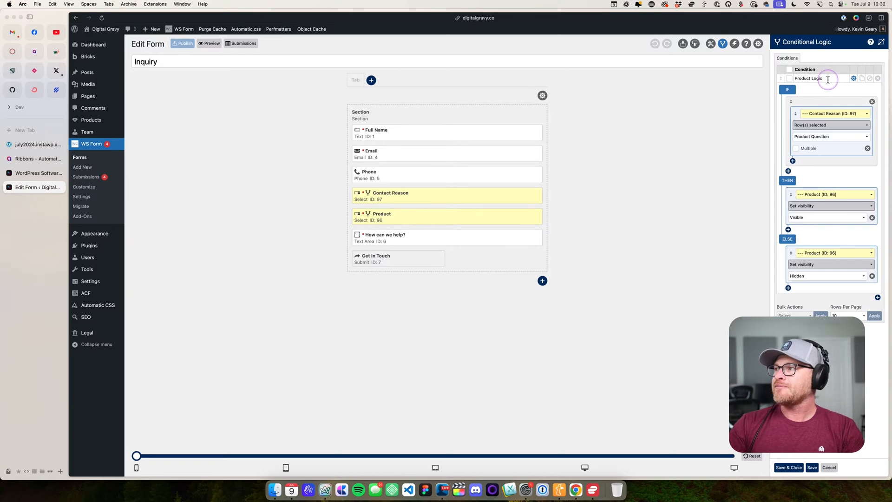
pyautogui.write('c')
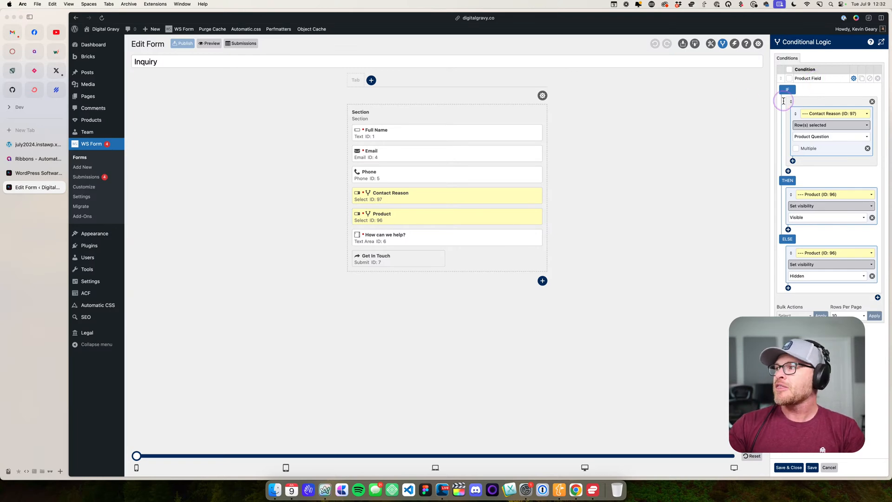
# - Open the live Digital Gravy site in a separate tab and go to the contact form on the Let's Talk page
pyautogui.press('super+equal')
pyautogui.press('super+equal')
pyautogui.press('super+equal')
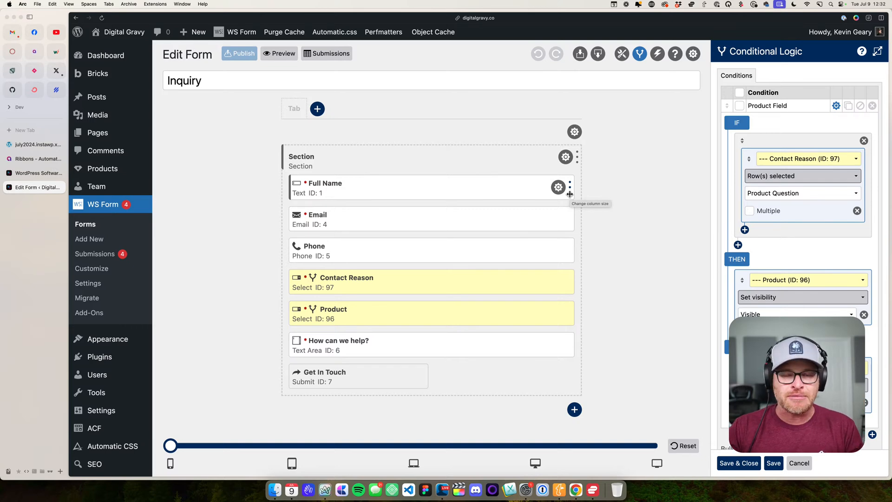
pyautogui.scroll(-1, 569, 193)
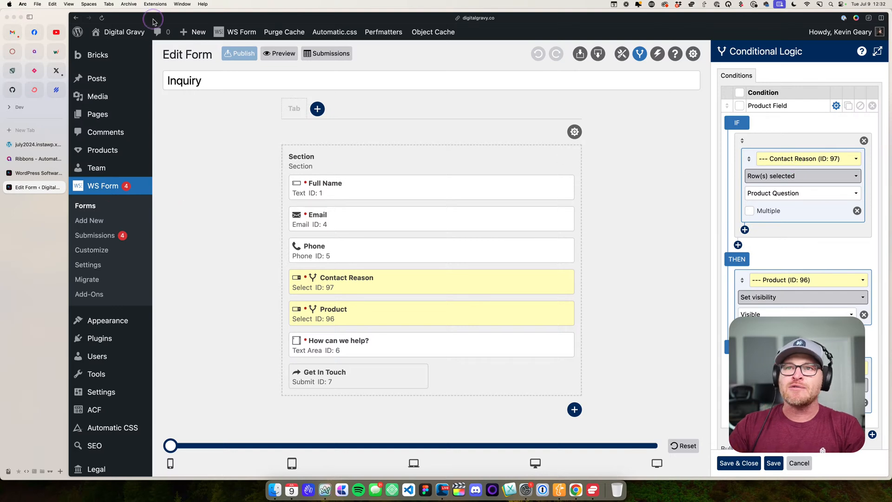
pyautogui.keyDown('super'); pyautogui.click(123, 50); pyautogui.keyUp('super')
pyautogui.click(35, 202)
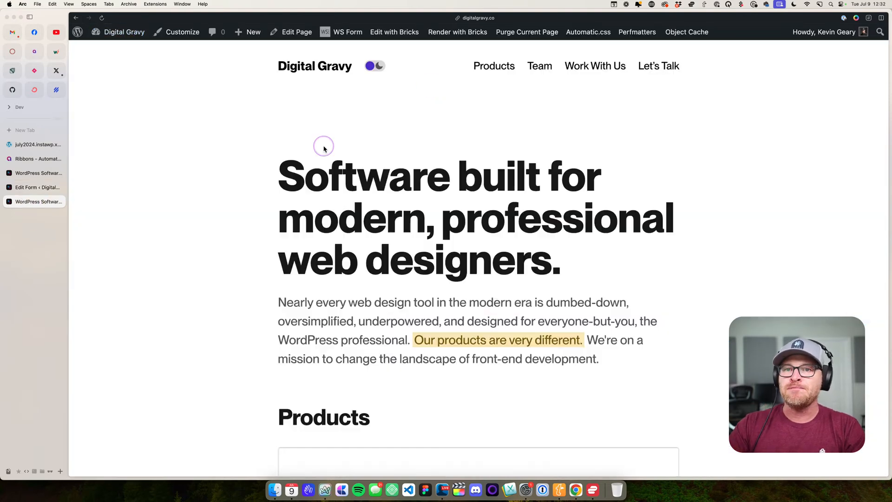
pyautogui.click(648, 83)
pyautogui.scroll(-3, 462, 183)
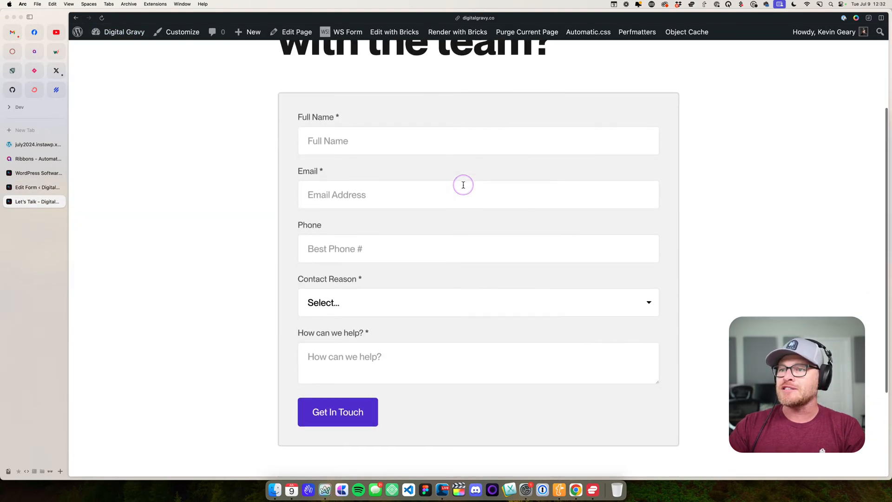
# - Test the form's conditional logic by setting Contact Reason to Product Question, General Question and Public Relations in turn
pyautogui.click(342, 303)
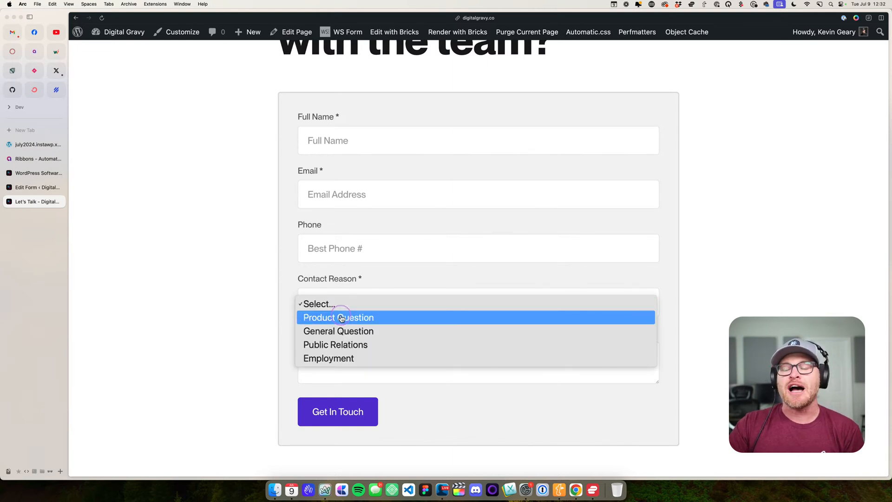
pyautogui.click(341, 318)
pyautogui.click(342, 313)
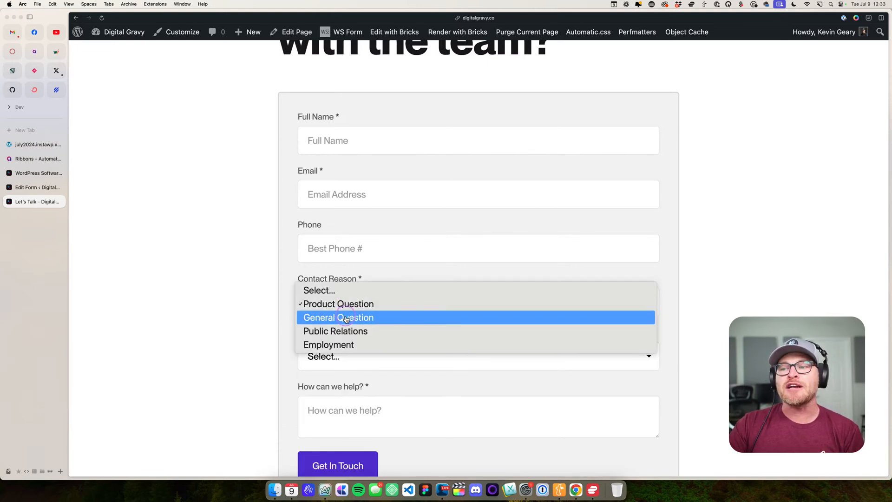
pyautogui.click(346, 318)
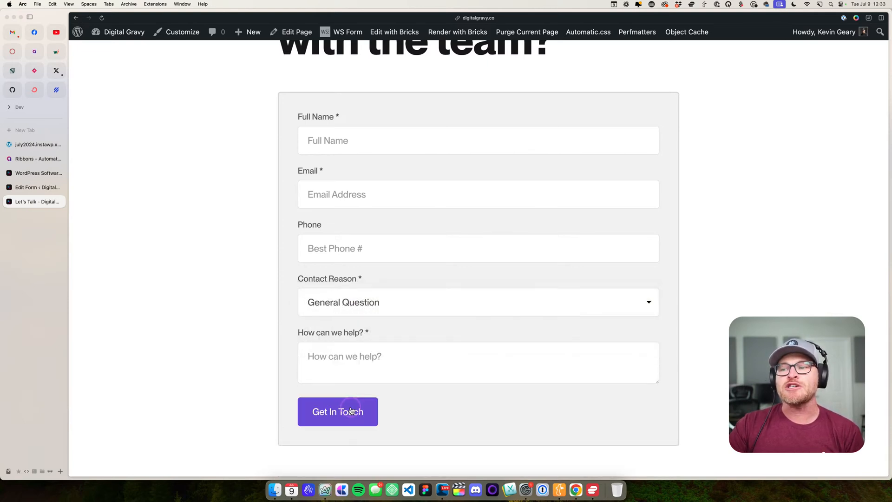
pyautogui.click(364, 311)
pyautogui.click(366, 324)
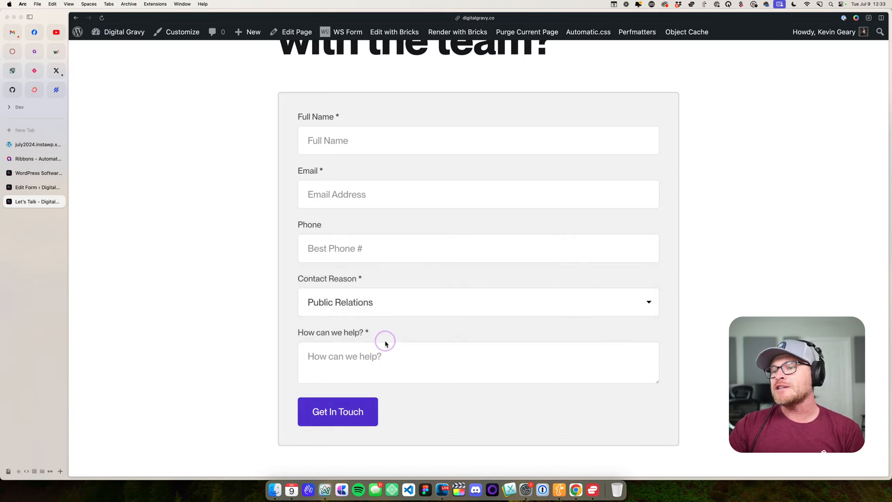
# - Set Contact Reason to Employment on the live contact form to test the conditional logic
pyautogui.click(376, 308)
pyautogui.click(374, 315)
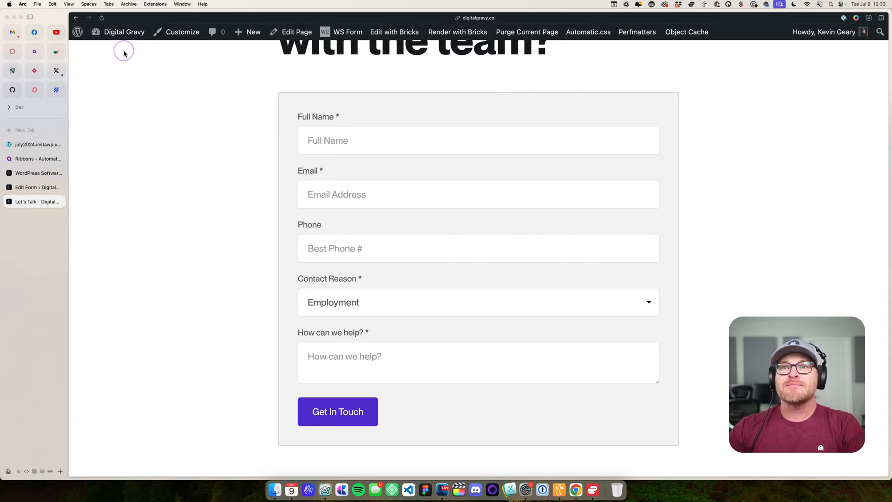
pyautogui.moveTo(125, 36)
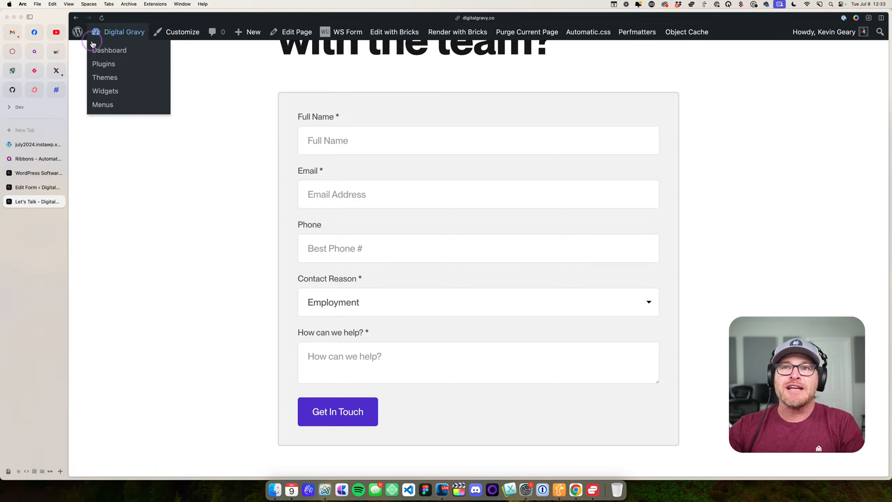
# - Open the Digital Gravy home page in a new tab and follow the Join the team link in the Team section
pyautogui.scroll(4, 304, 104)
pyautogui.scroll(-1, 304, 105)
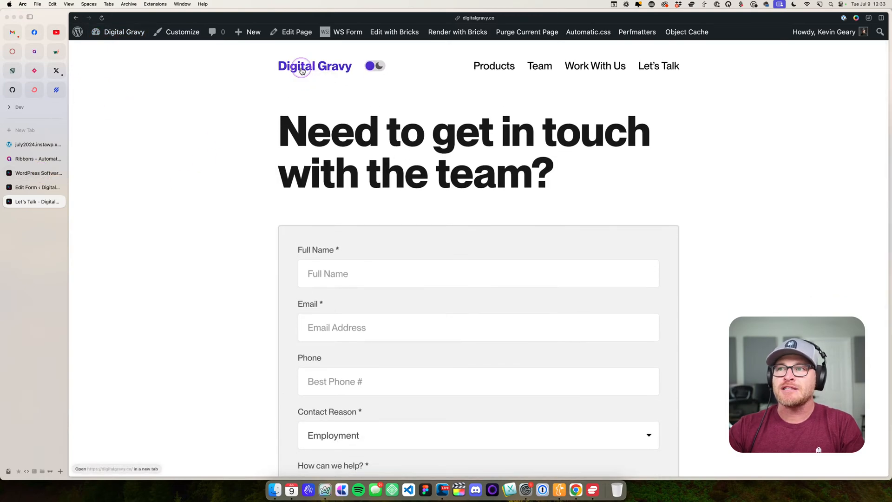
pyautogui.keyDown('super'); pyautogui.click(303, 67); pyautogui.keyUp('super')
pyautogui.click(42, 217)
pyautogui.scroll(-10, 364, 201)
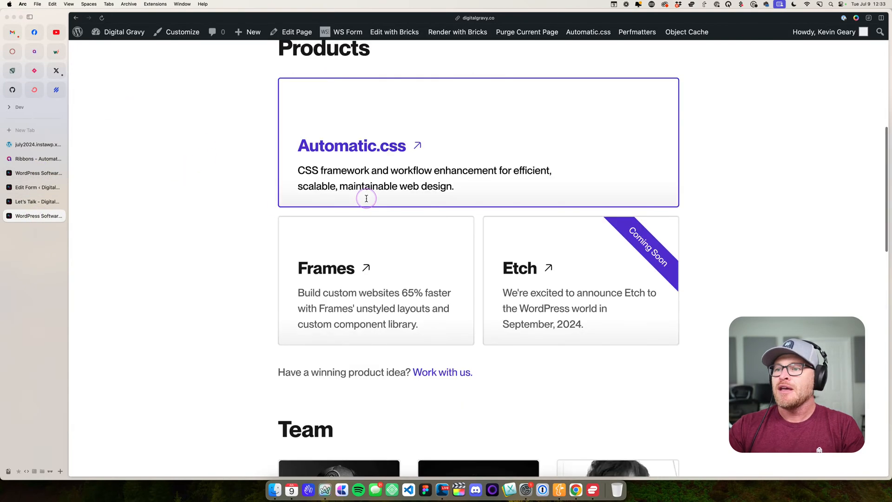
pyautogui.scroll(-10, 454, 232)
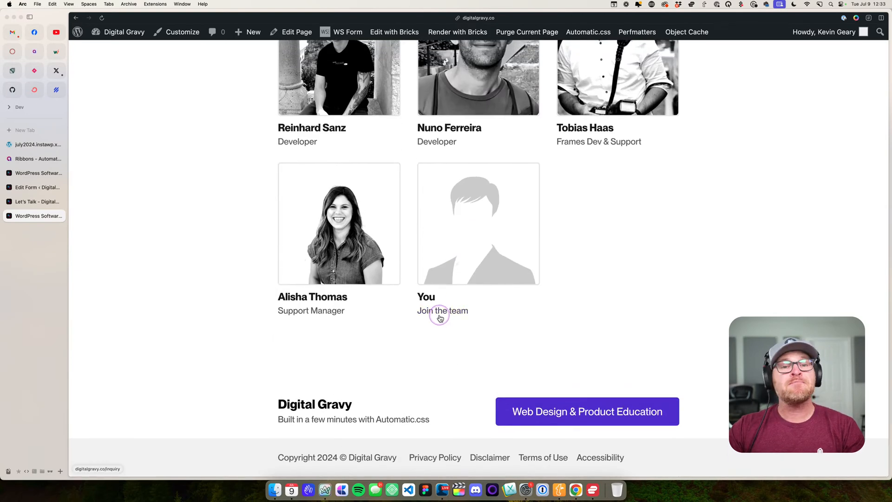
pyautogui.click(439, 318)
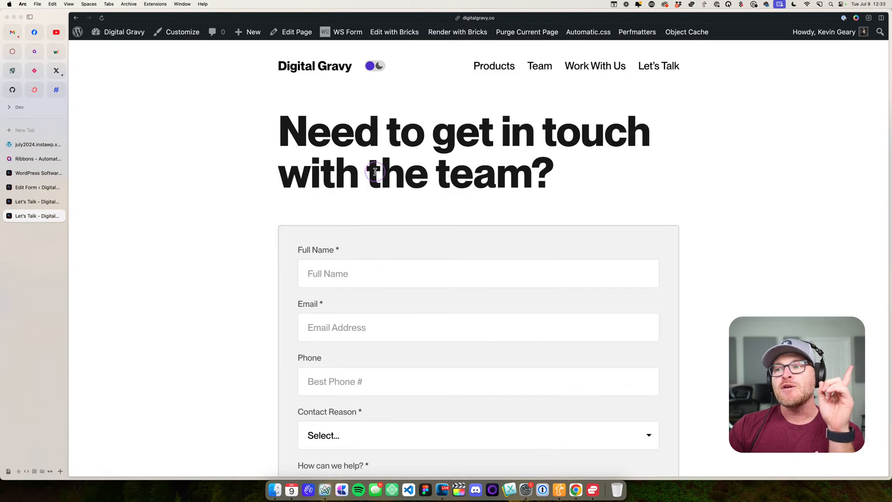
# - Choose Employment as the Contact Reason on the newly opened contact form, and close that tab
pyautogui.scroll(-5, 380, 144)
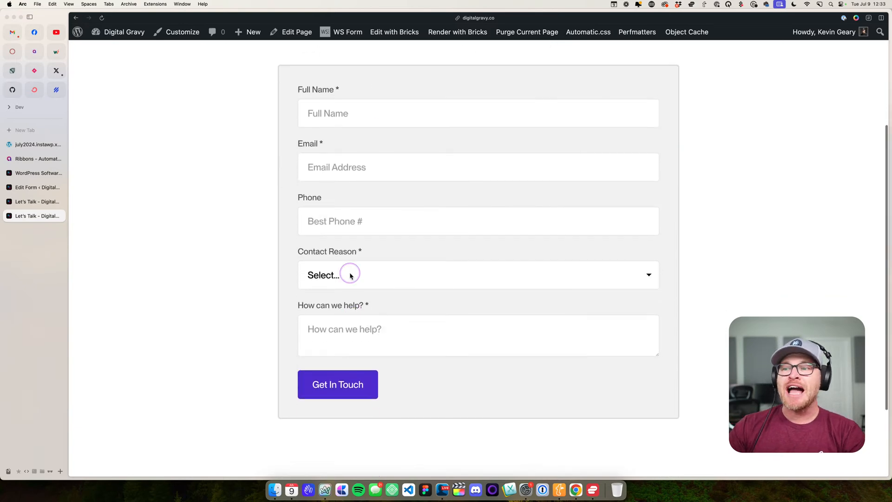
pyautogui.click(351, 274)
pyautogui.click(350, 331)
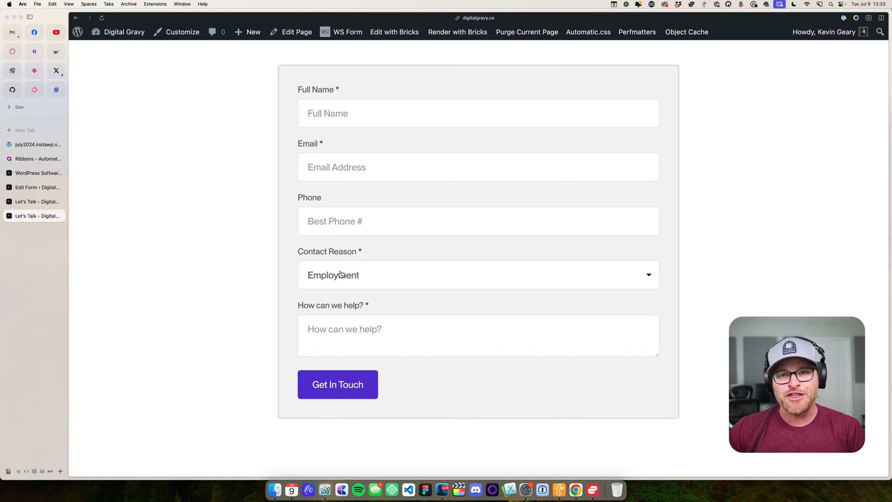
pyautogui.click(60, 217)
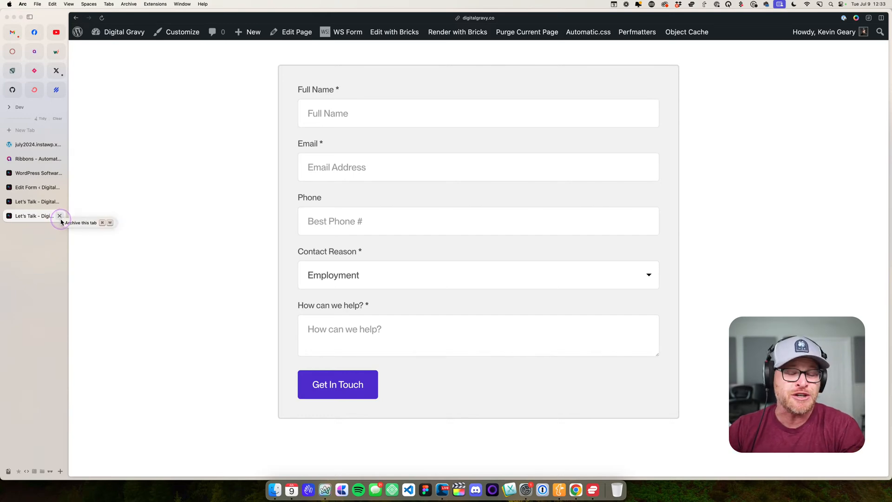
pyautogui.click(60, 217)
# - Set Contact Reason to Product Question on the remaining contact form and choose Automatic.css as the Product
pyautogui.scroll(-5, 436, 217)
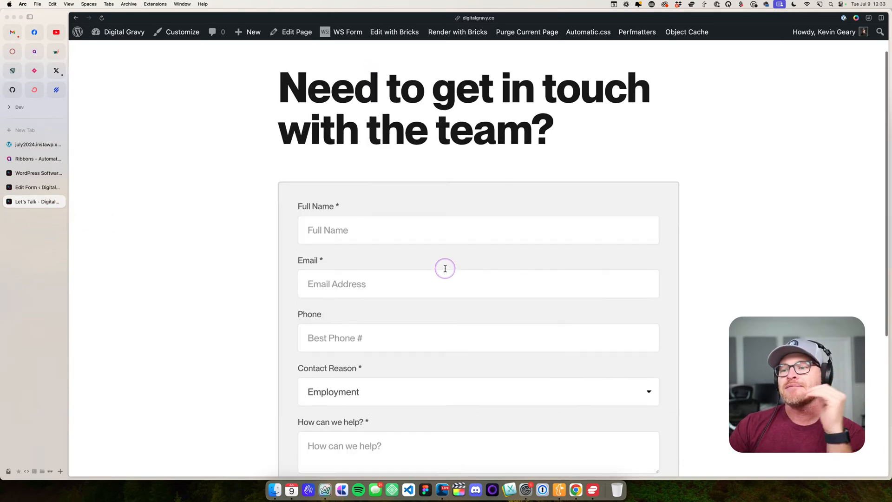
pyautogui.click(370, 309)
pyautogui.click(408, 276)
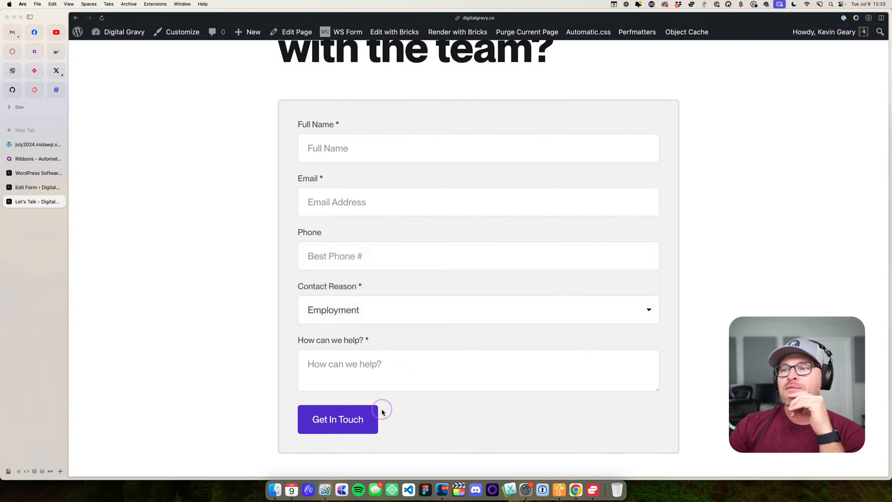
pyautogui.scroll(-3, 384, 405)
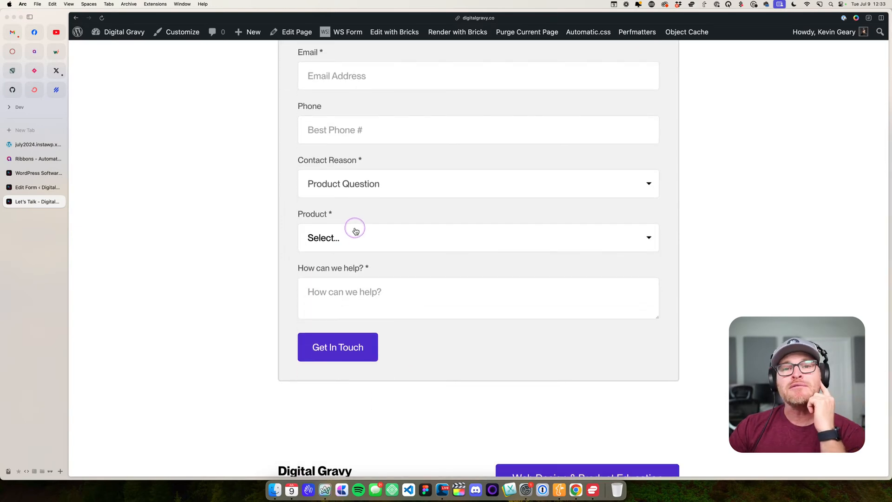
pyautogui.click(356, 231)
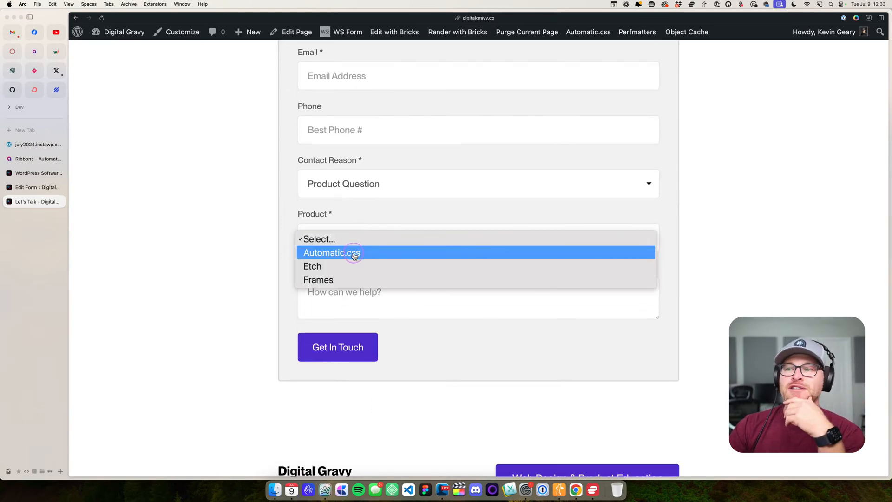
pyautogui.click(353, 251)
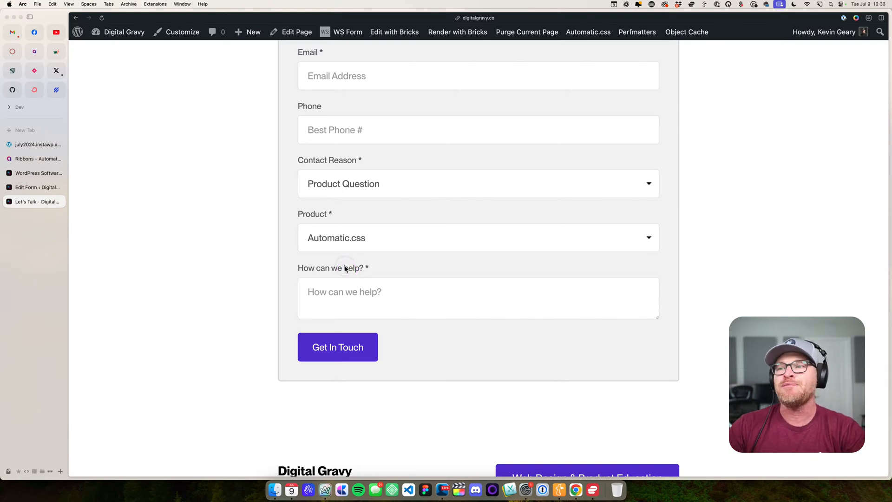
# - Switch the form's Product selection through Etch, Frames, Automatic.css and Etch, ending on Frames
pyautogui.click(354, 249)
pyautogui.click(351, 259)
pyautogui.click(351, 238)
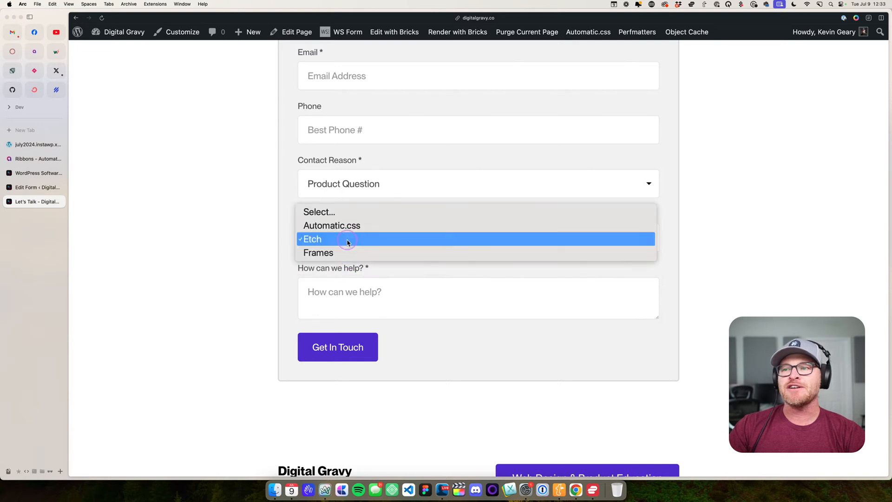
pyautogui.click(344, 253)
pyautogui.click(345, 237)
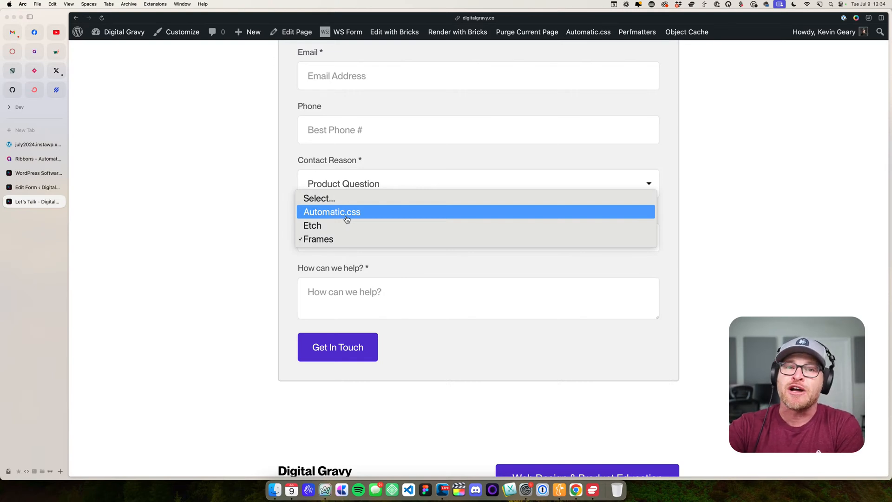
pyautogui.click(346, 219)
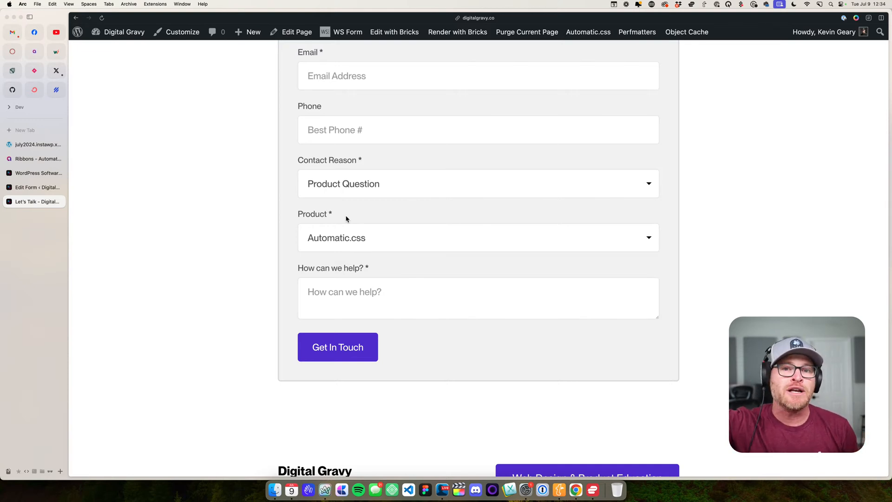
pyautogui.click(354, 238)
pyautogui.click(352, 254)
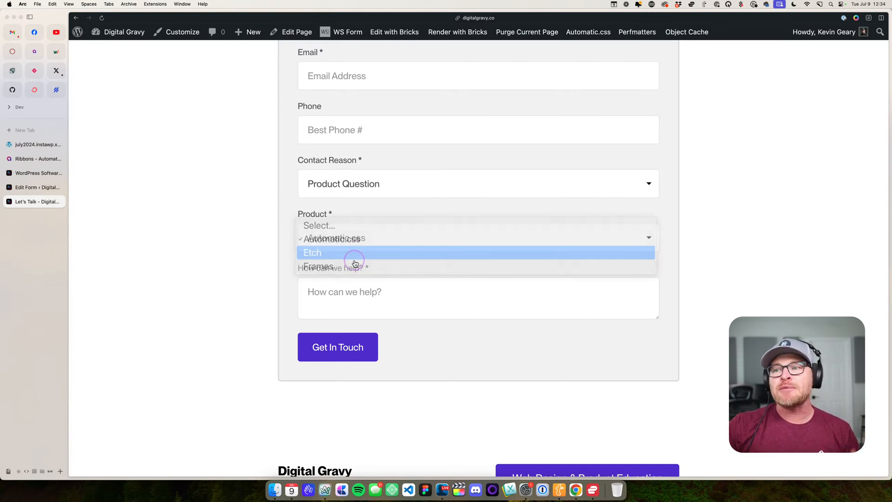
pyautogui.click(361, 232)
pyautogui.click(368, 252)
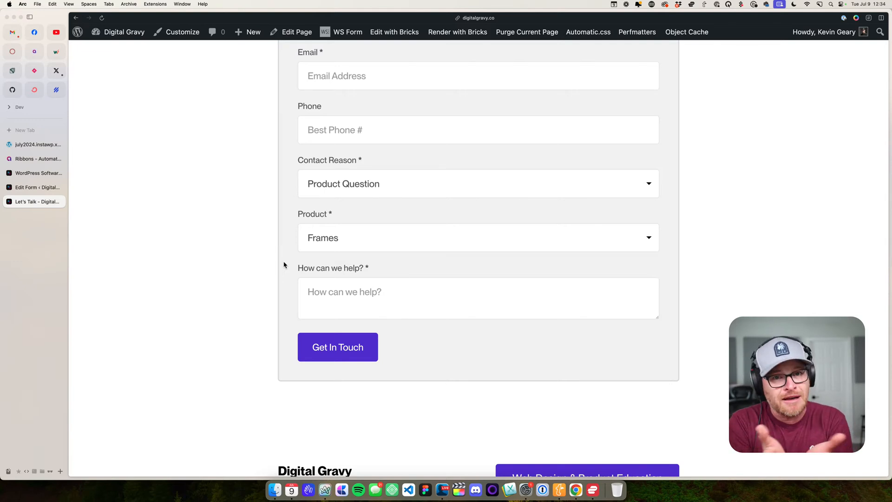
# - Open the site's WordPress dashboard, and return to the Inquiry form editor to review the Product Field rule
pyautogui.moveTo(125, 32)
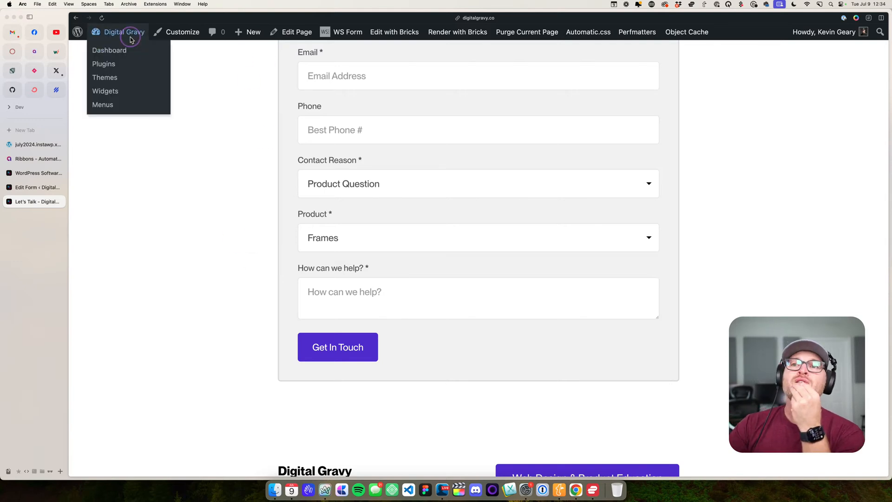
pyautogui.click(124, 50)
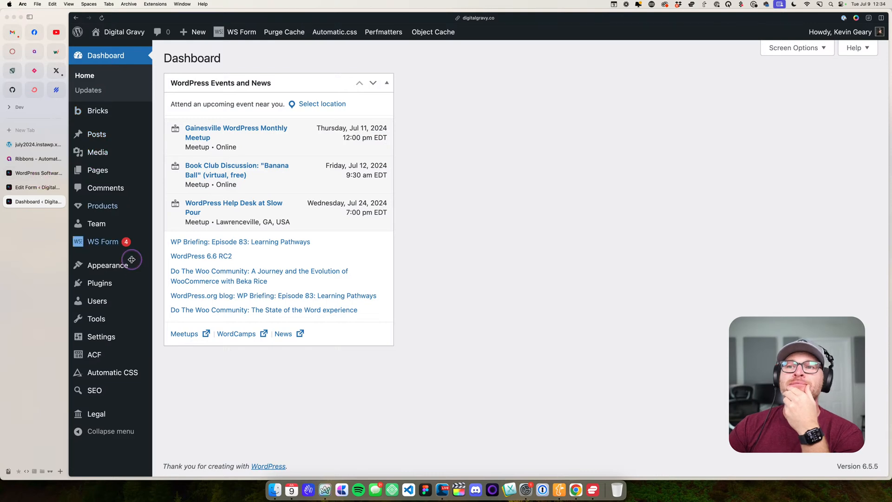
pyautogui.click(47, 173)
pyautogui.click(47, 187)
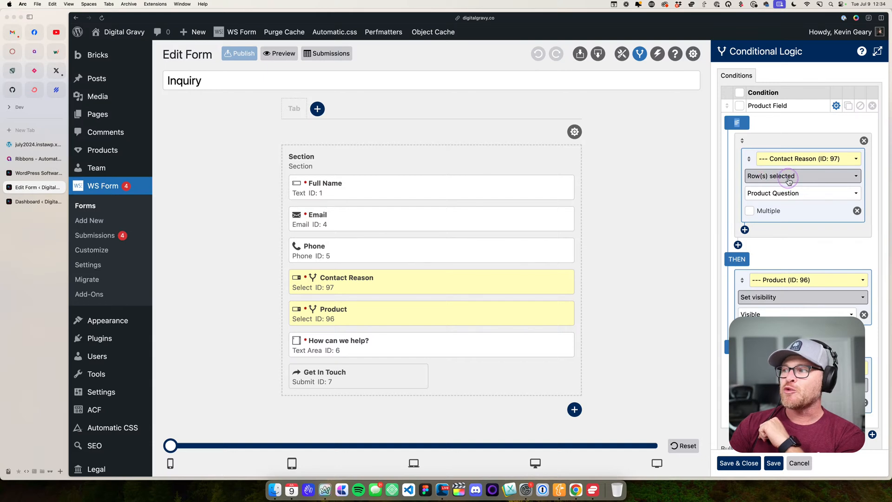
pyautogui.scroll(-2, 789, 198)
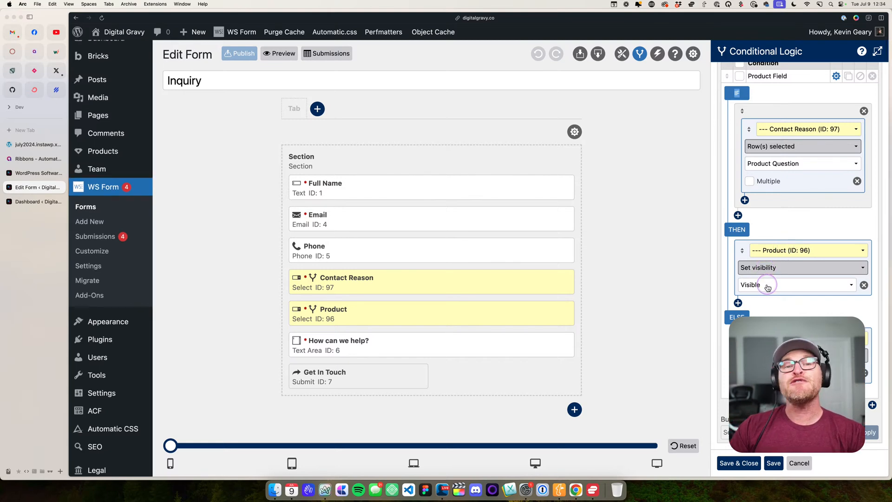
pyautogui.scroll(1, 766, 302)
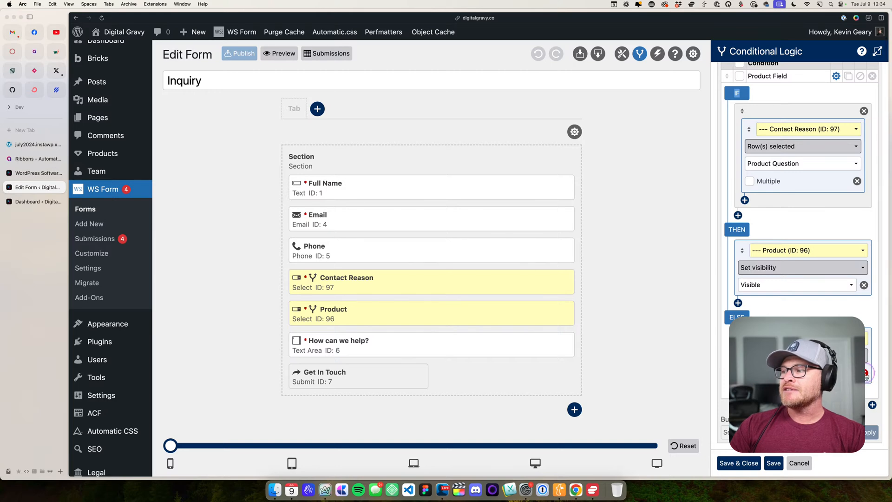
# - Remove the ELSE action, the THEN action and the IF condition group from the Product Field rule
pyautogui.click(864, 373)
pyautogui.click(864, 315)
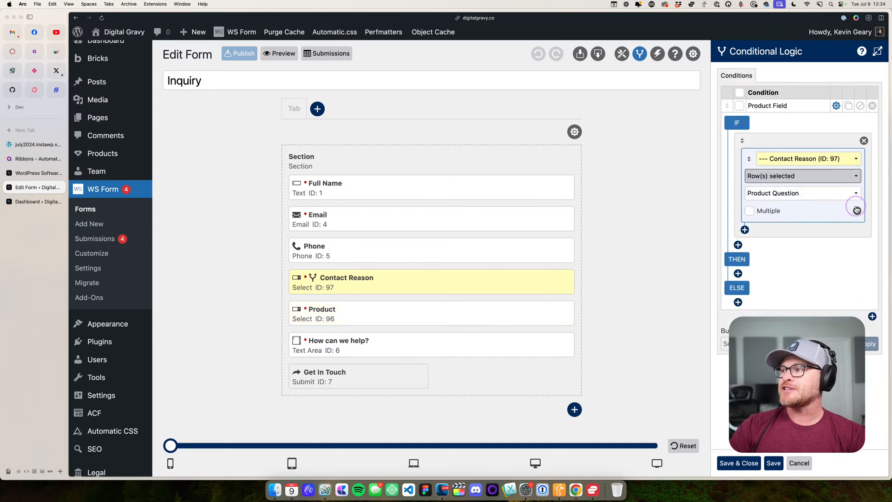
pyautogui.click(863, 140)
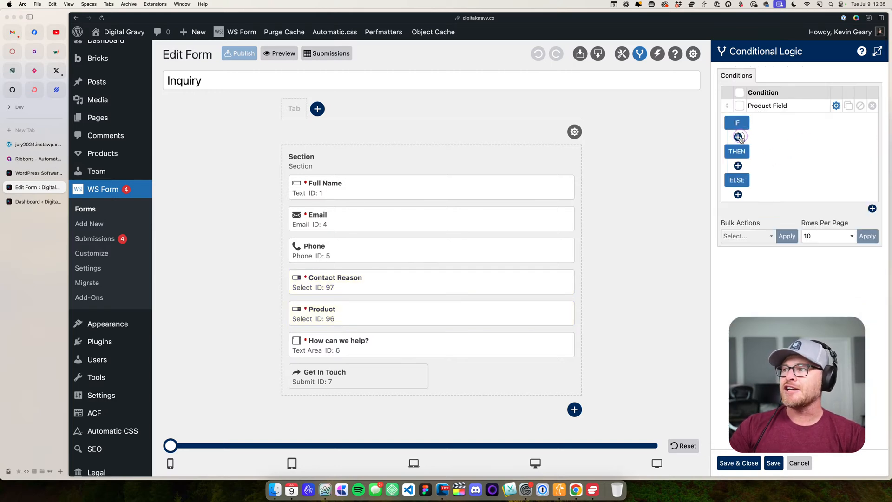
# - Add an IF condition for Contact Reason (ID: 97) with Row(s) selected set to Product Question
pyautogui.click(737, 137)
pyautogui.click(780, 159)
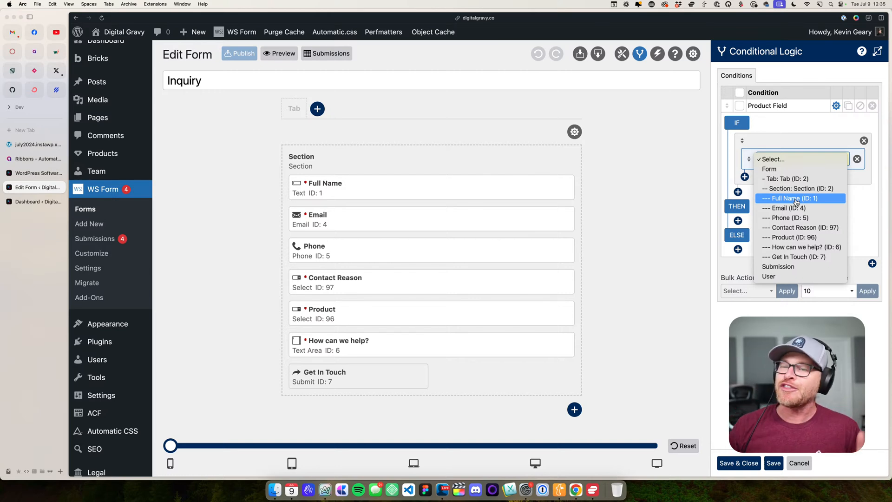
pyautogui.click(799, 228)
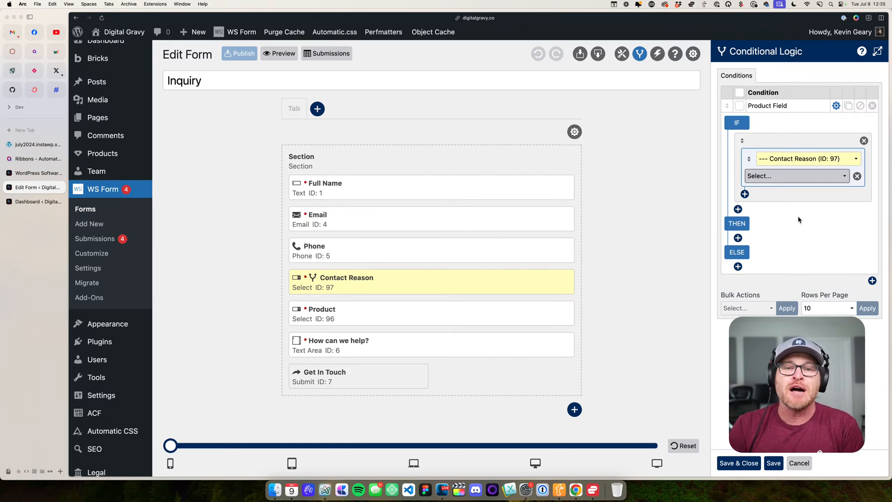
pyautogui.click(794, 176)
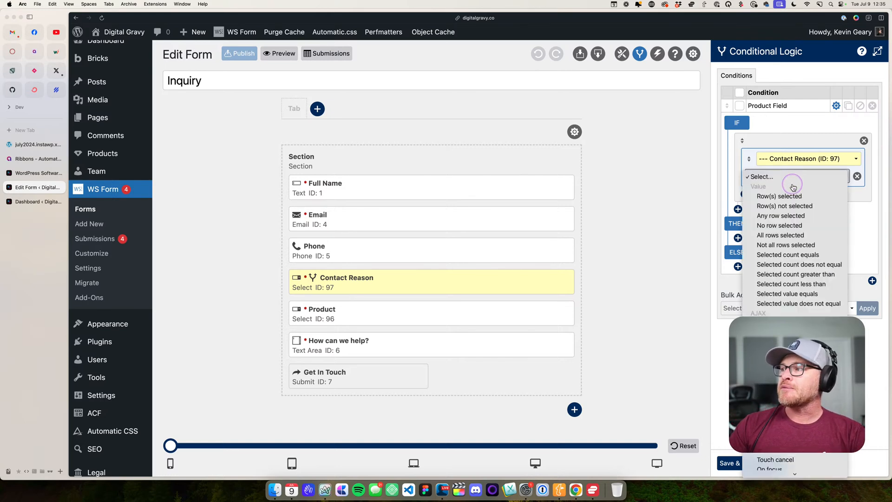
pyautogui.click(792, 197)
pyautogui.click(811, 195)
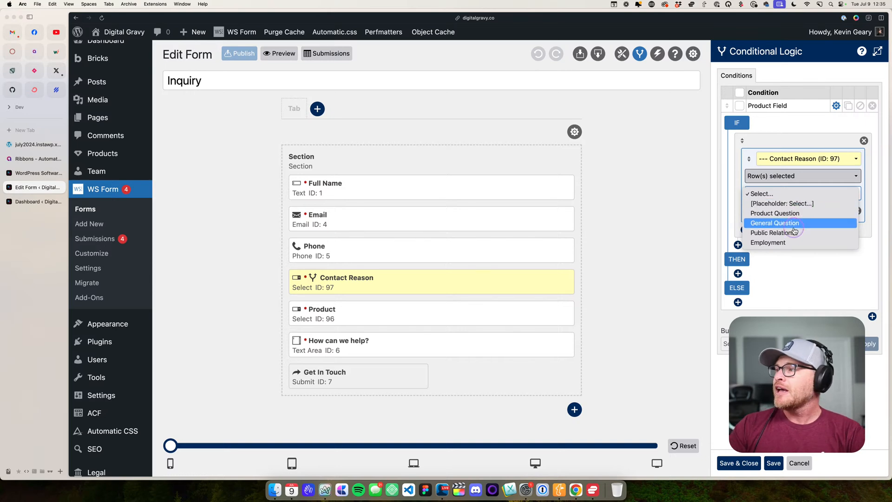
pyautogui.click(802, 217)
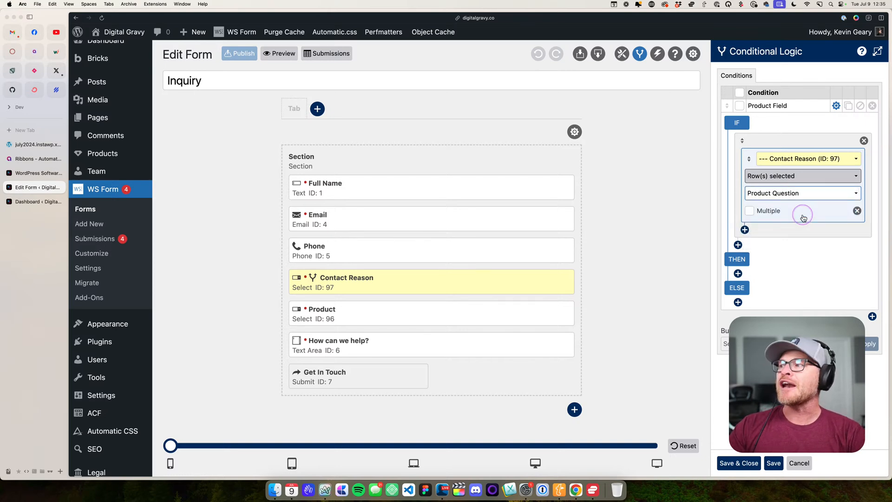
# - Add a THEN action that sets the visibility of Product (ID: 96) to Visible
pyautogui.click(738, 273)
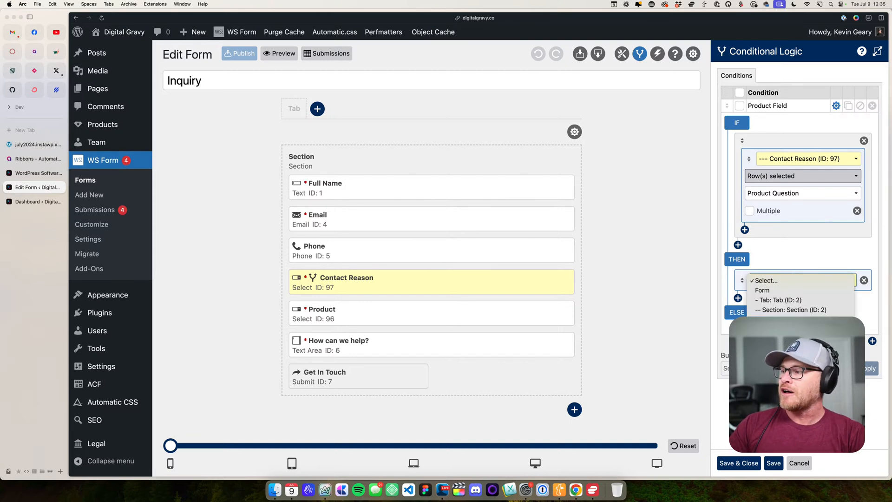
pyautogui.click(789, 358)
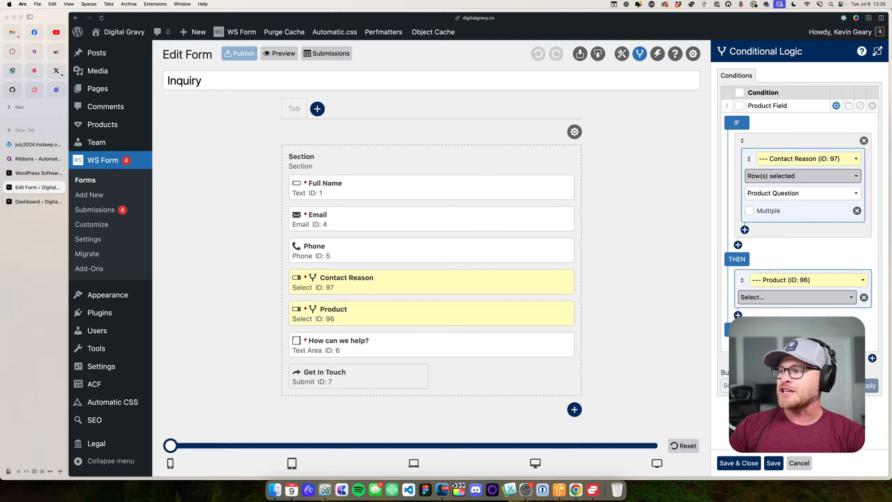
pyautogui.click(789, 297)
pyautogui.click(785, 309)
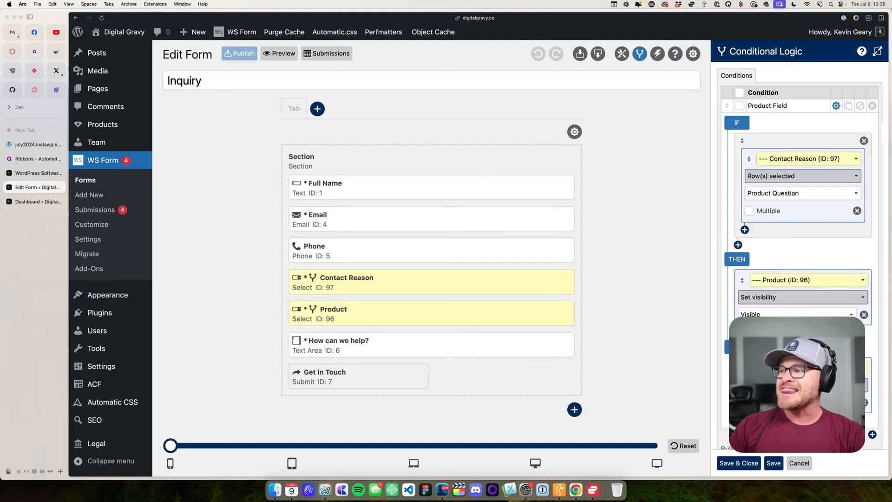
pyautogui.scroll(-2, 777, 313)
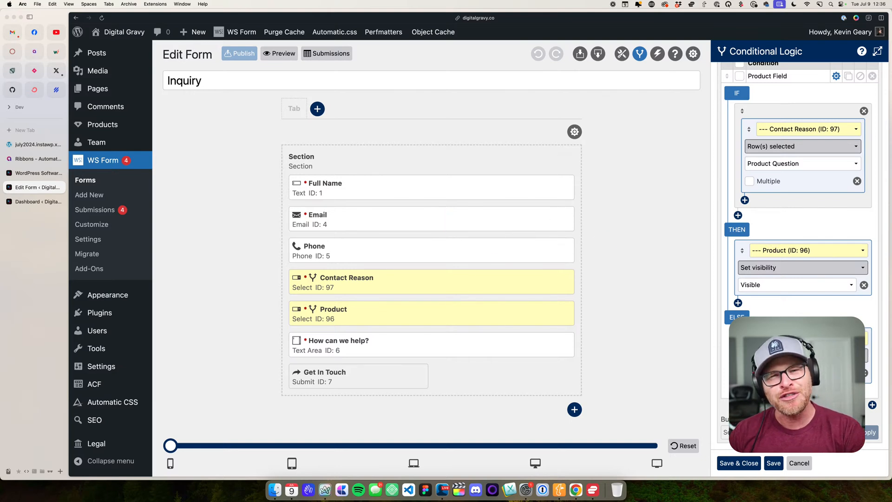
# - Save and close the rebuilt Product Field rule, and open the form's Send Email action to examine its sender and recipient details
pyautogui.click(726, 462)
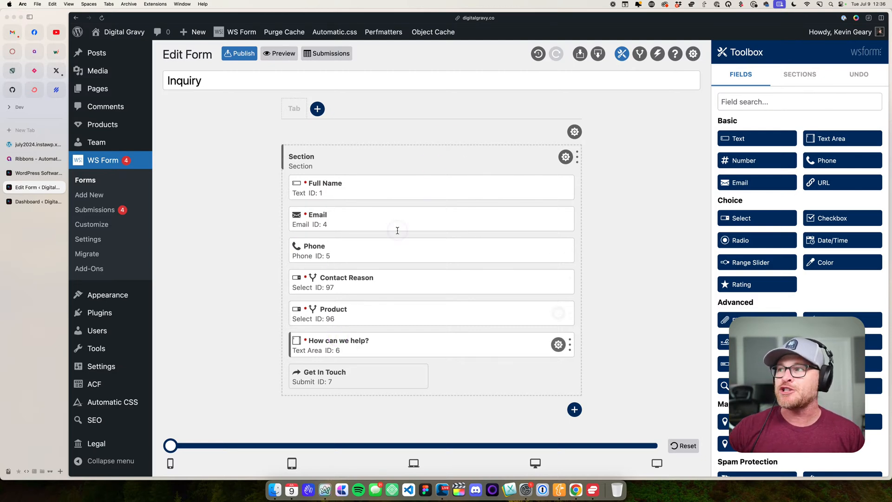
pyautogui.click(656, 50)
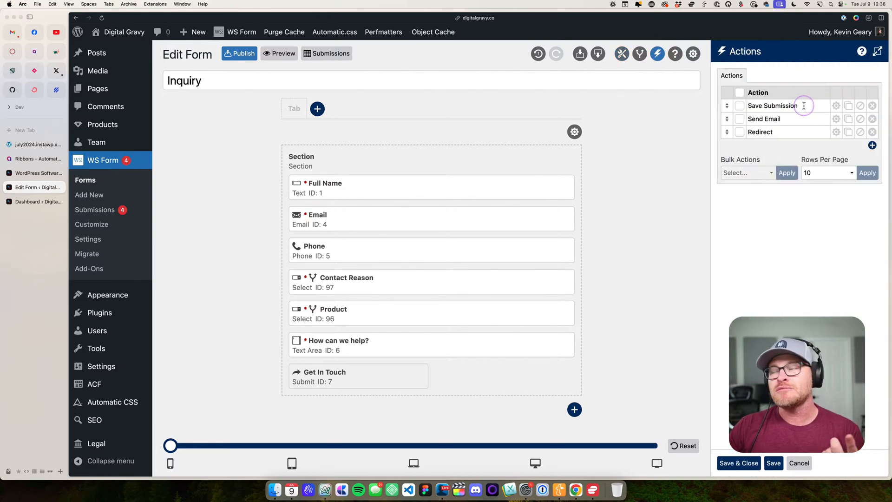
pyautogui.click(835, 120)
pyautogui.scroll(-4, 835, 129)
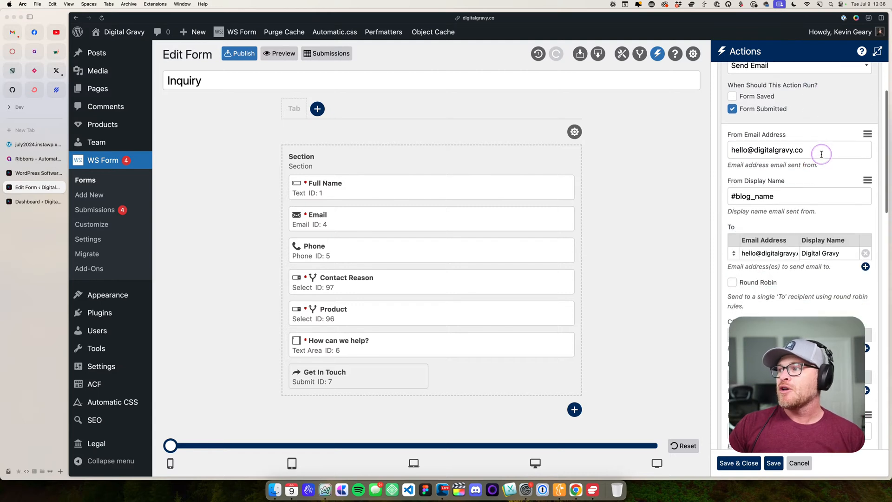
pyautogui.tripleClick(820, 151)
pyautogui.scroll(-3, 731, 275)
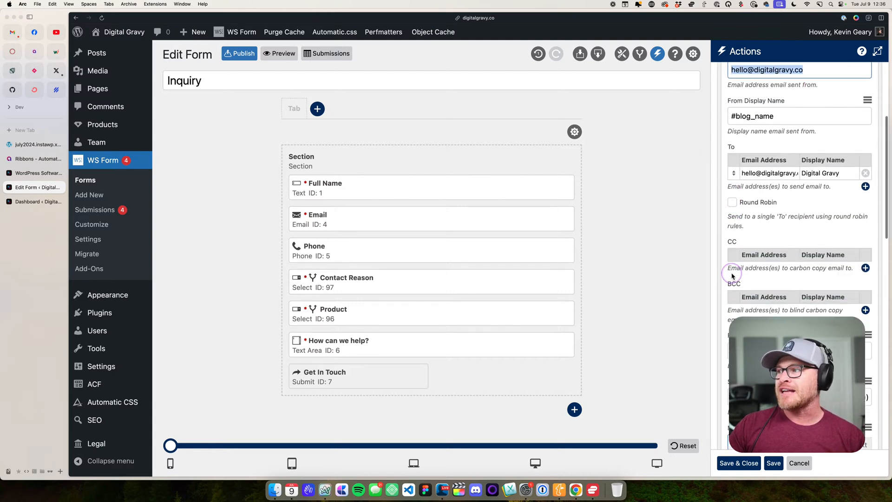
pyautogui.moveTo(751, 173); pyautogui.dragTo(792, 173)
pyautogui.press('Tab')
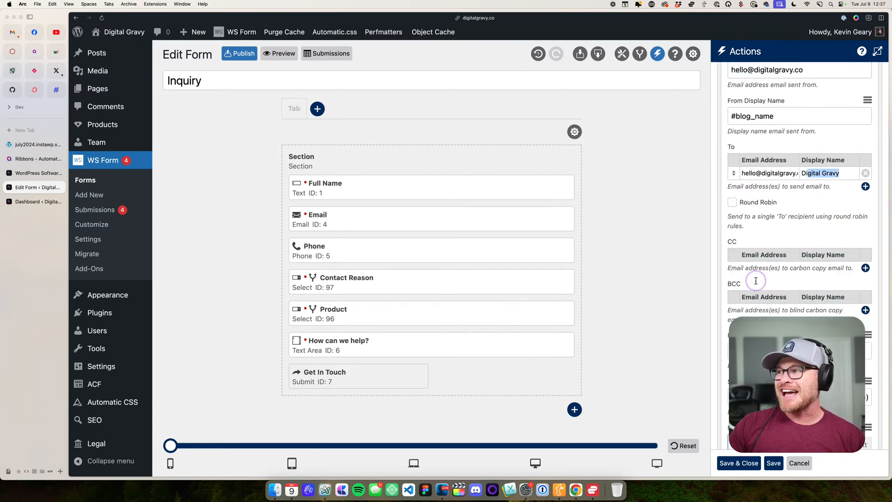
# - Examine the Send Email action's Reply To value and the form field variables offered for it
pyautogui.scroll(-8, 758, 281)
pyautogui.moveTo(784, 160); pyautogui.dragTo(720, 158)
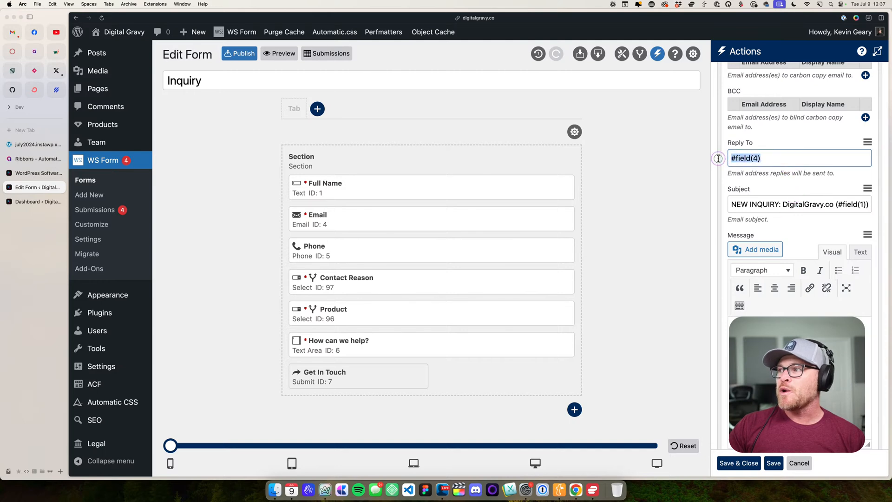
pyautogui.click(868, 143)
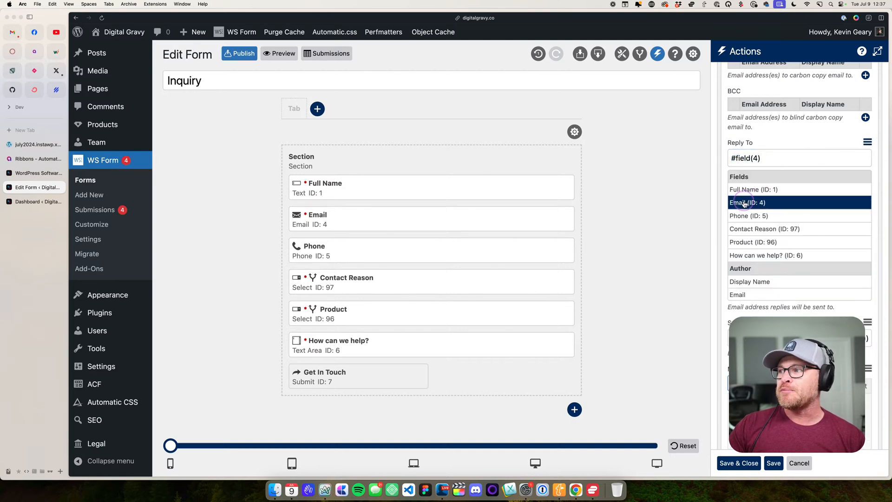
pyautogui.click(749, 206)
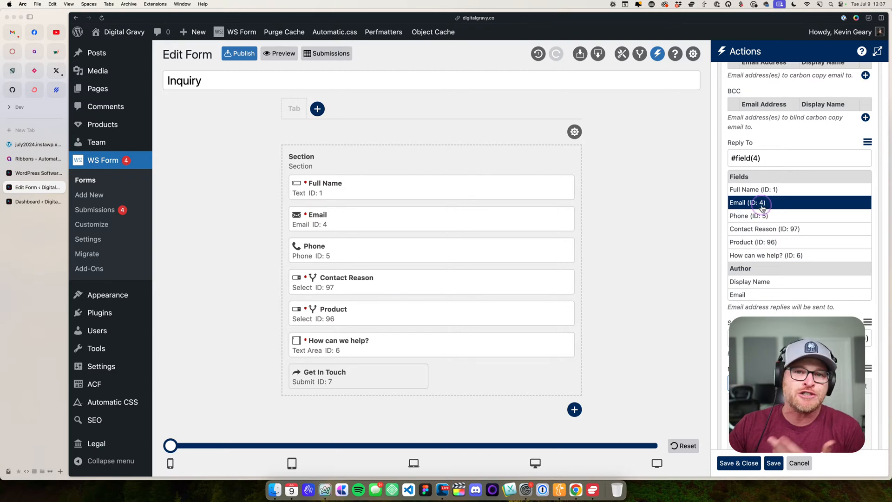
pyautogui.click(867, 141)
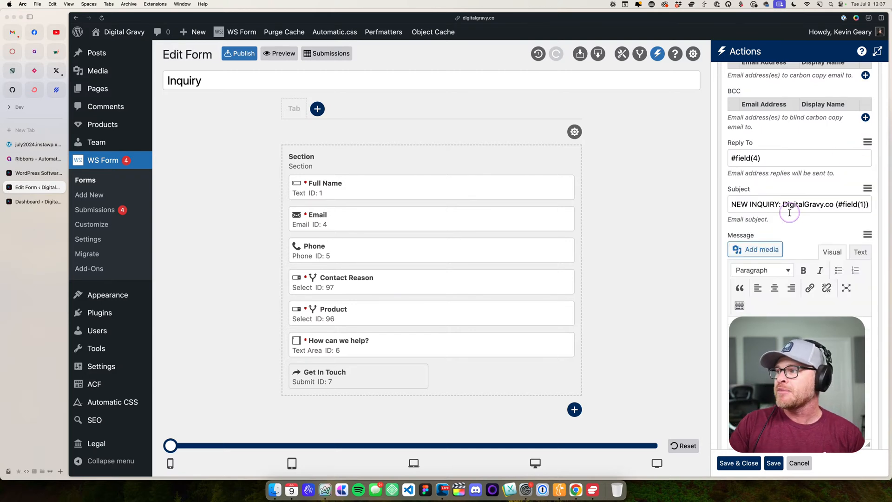
# - Examine the Send Email action's subject, message and remaining settings, and close the actions without saving
pyautogui.moveTo(741, 205); pyautogui.dragTo(826, 313)
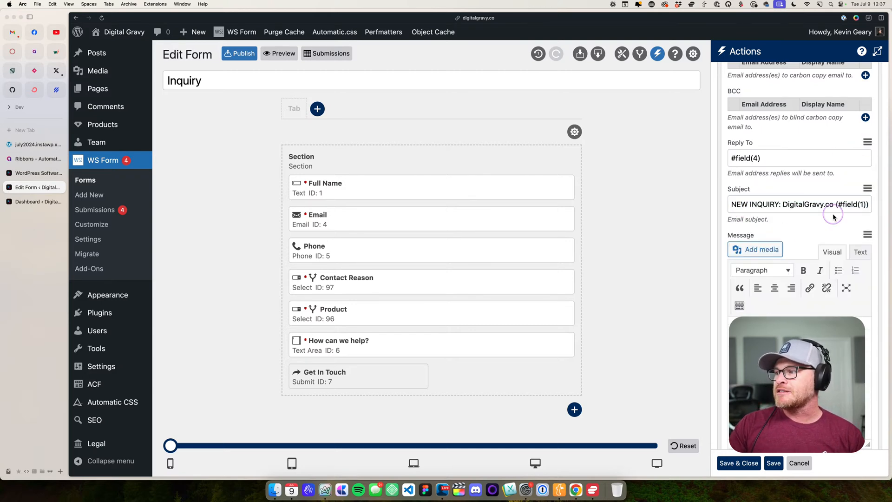
pyautogui.moveTo(837, 205); pyautogui.dragTo(869, 207)
pyautogui.moveTo(830, 357); pyautogui.dragTo(704, 313)
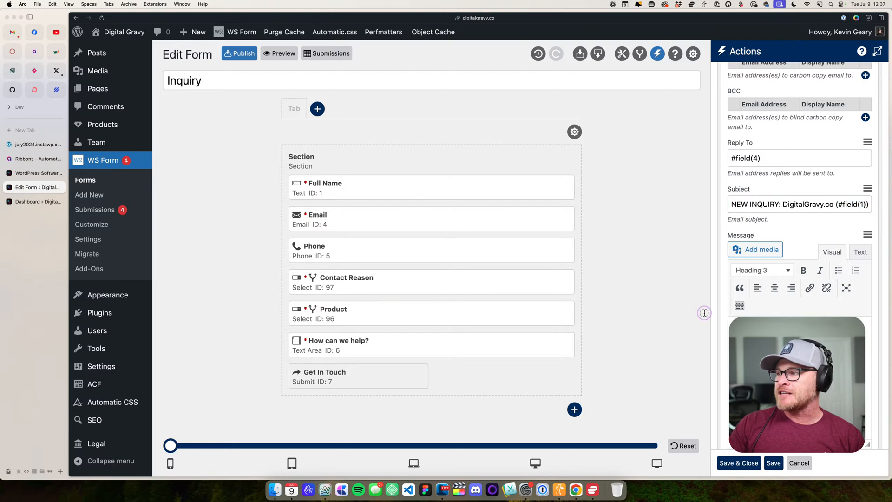
pyautogui.scroll(-5, 727, 306)
pyautogui.scroll(-8, 744, 184)
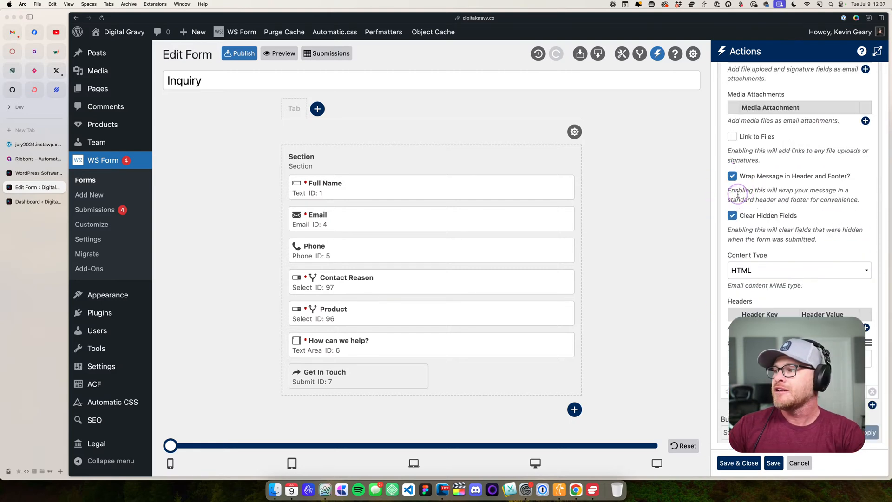
pyautogui.scroll(15, 781, 210)
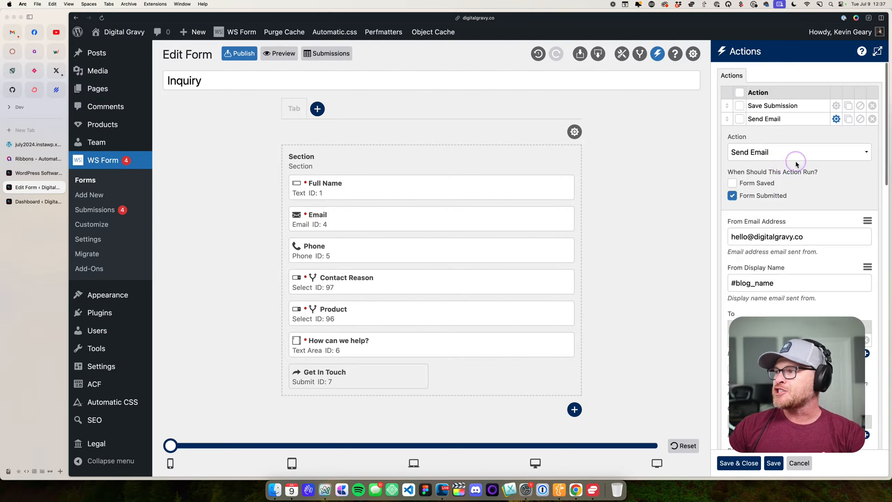
pyautogui.scroll(2, 797, 161)
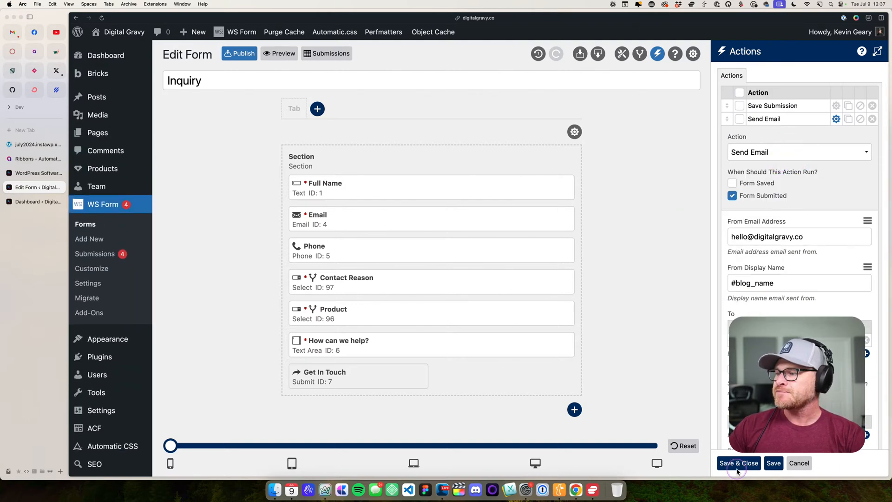
pyautogui.click(799, 462)
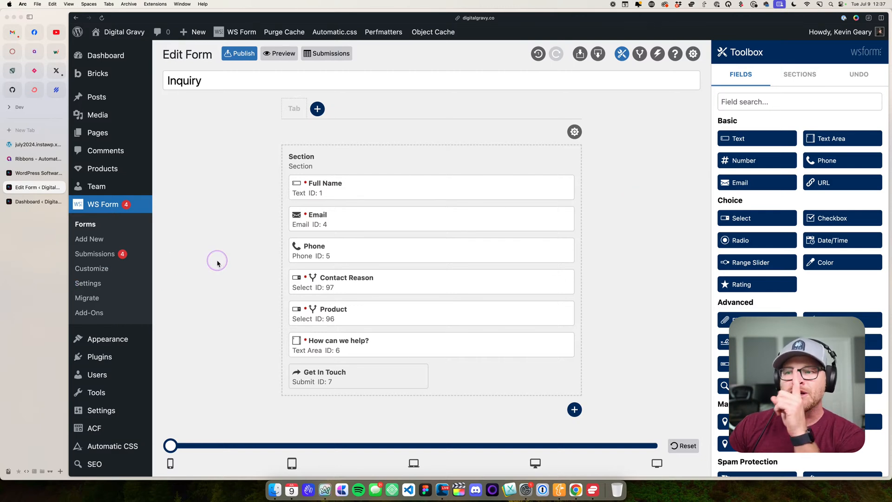
# - Open the Product select field's options and examine its data source, post type, post status and term filters
pyautogui.click(558, 313)
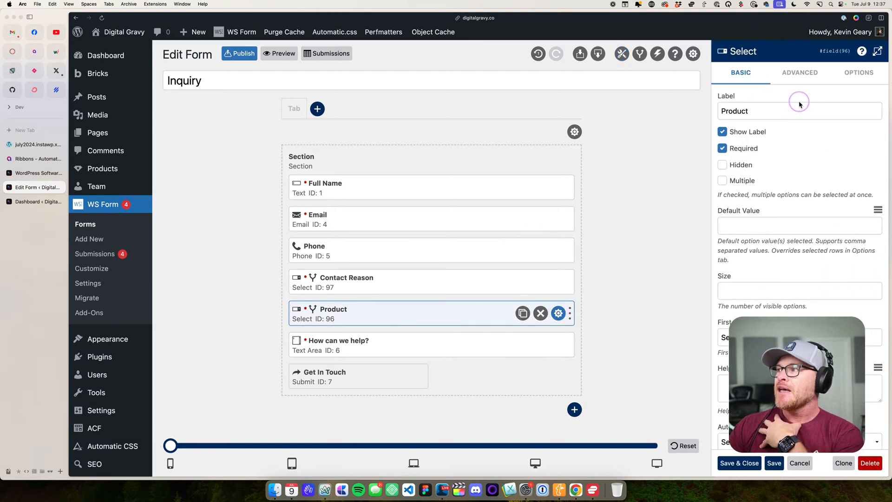
pyautogui.click(853, 74)
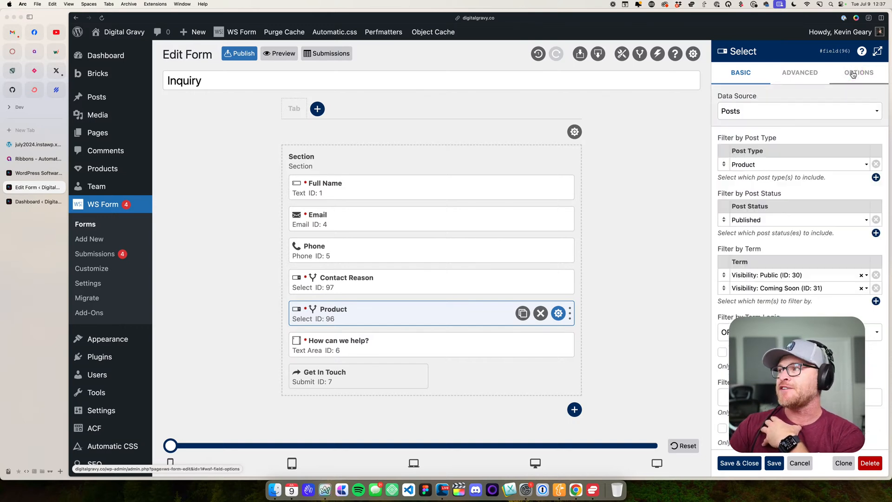
pyautogui.click(750, 109)
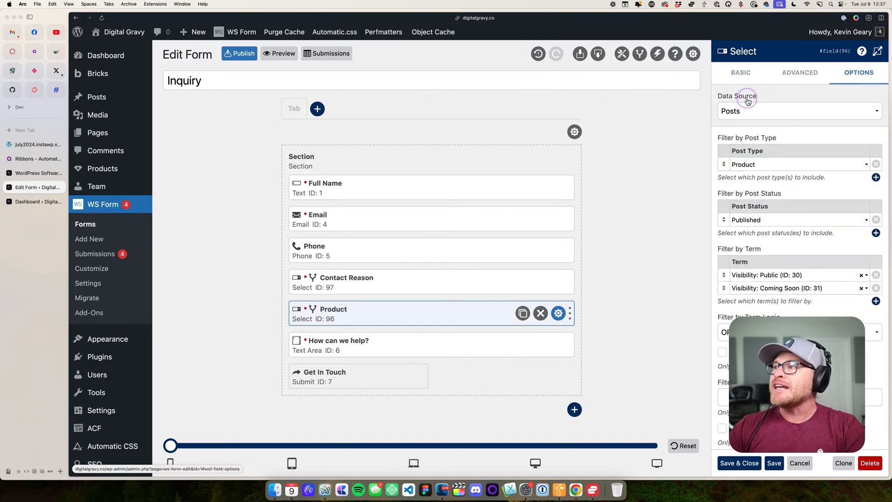
pyautogui.click(747, 99)
pyautogui.click(741, 118)
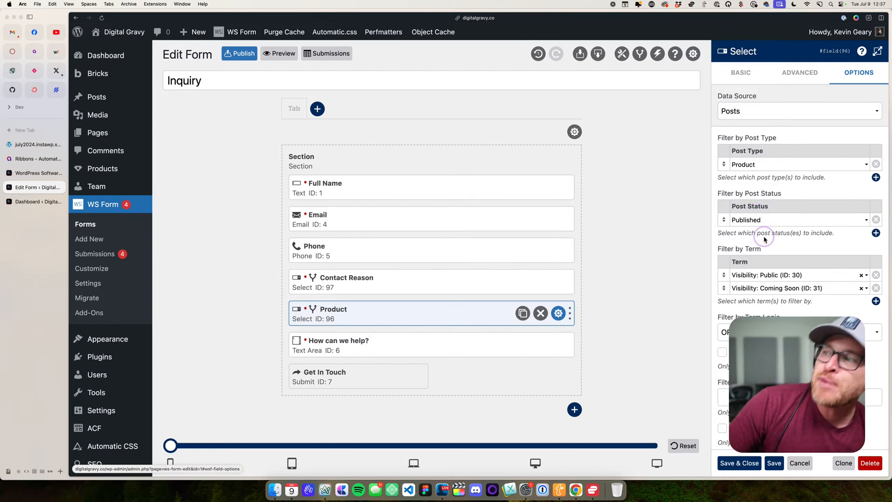
pyautogui.scroll(-3, 744, 218)
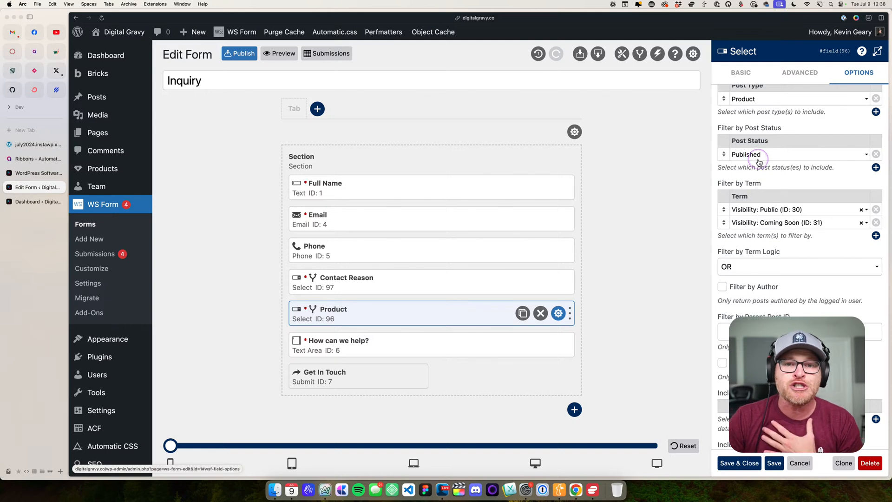
pyautogui.click(761, 216)
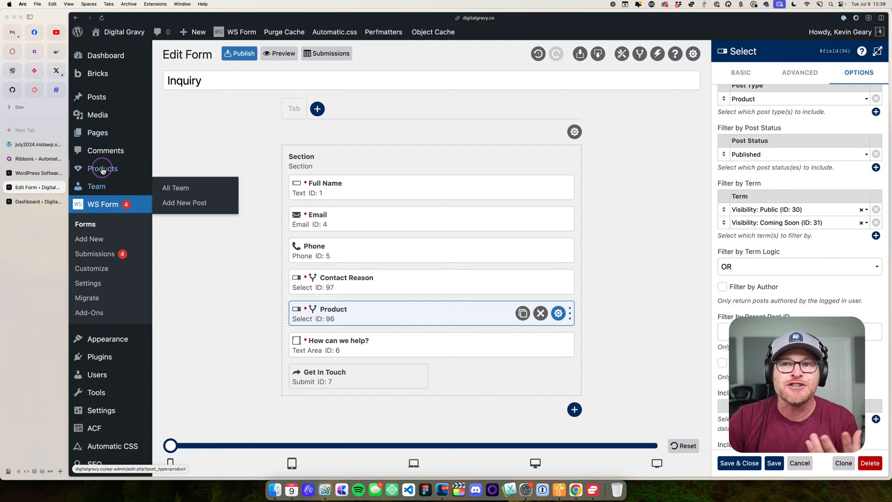
# - Open the list of all products and start a new one titled "New Product", leaving its URL and description empty
pyautogui.click(181, 191)
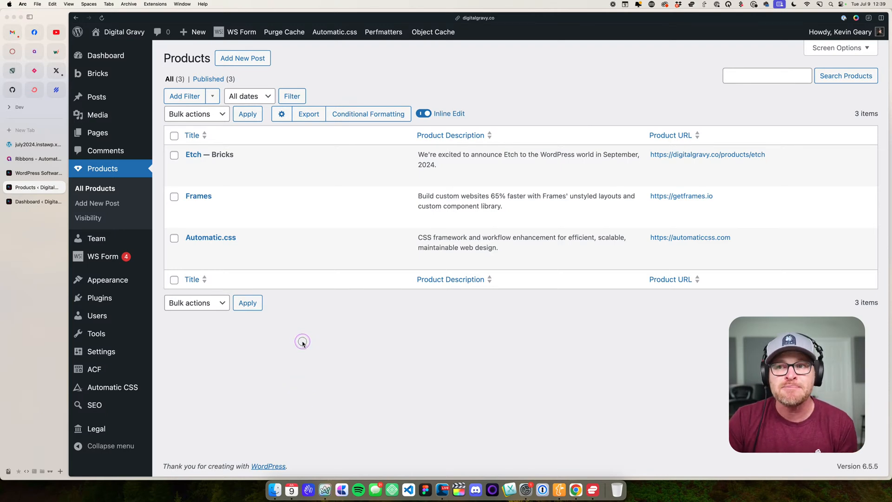
pyautogui.click(237, 62)
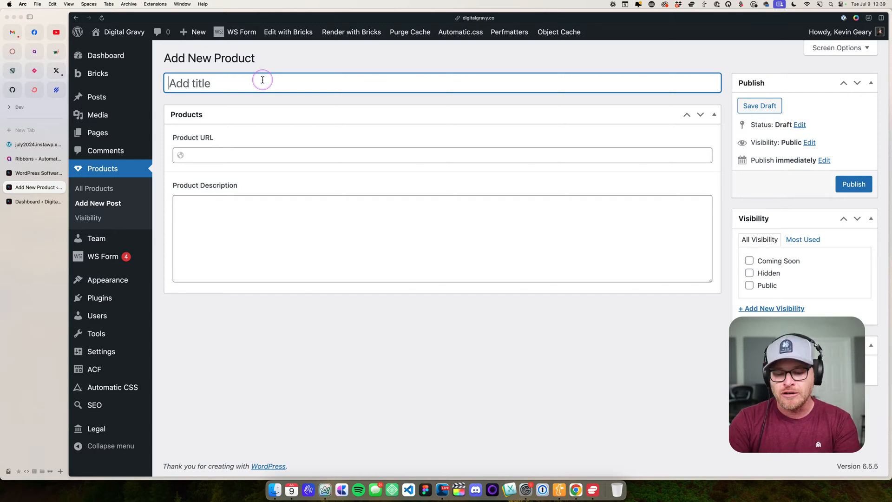
pyautogui.write('New Product')
pyautogui.click(223, 162)
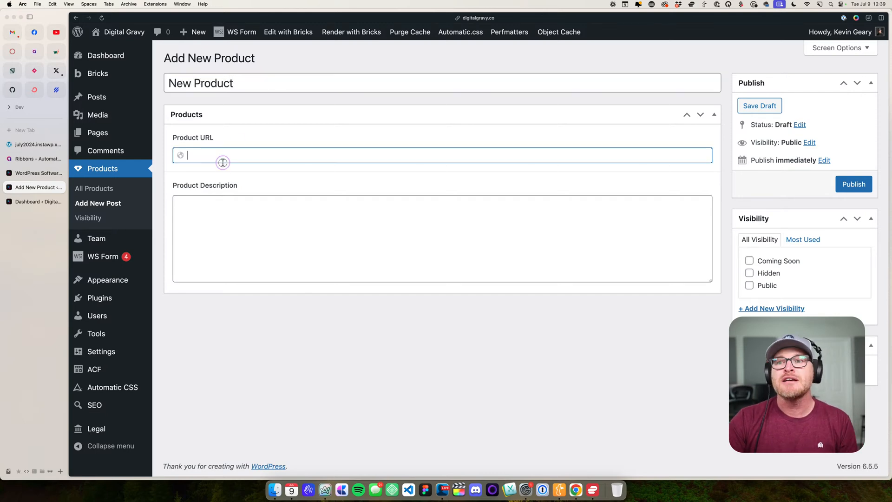
pyautogui.click(258, 238)
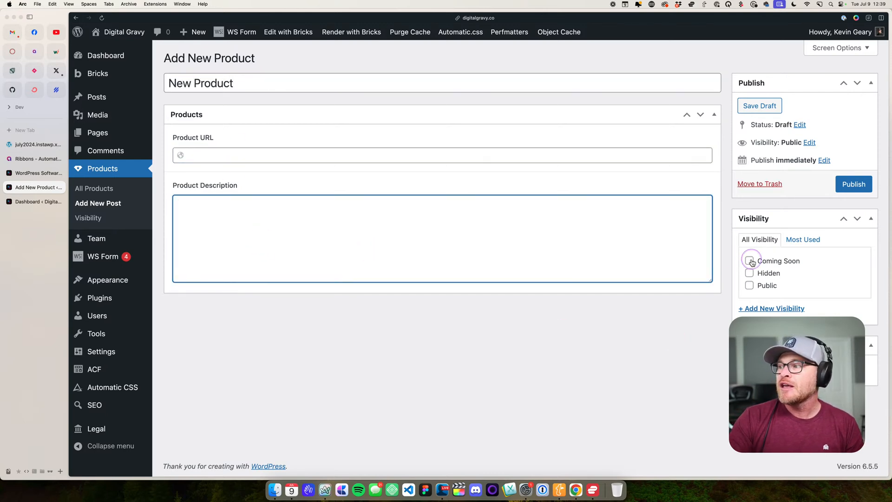
# - Assign the Public visibility term to the new product, and replace it with Hidden
pyautogui.click(749, 286)
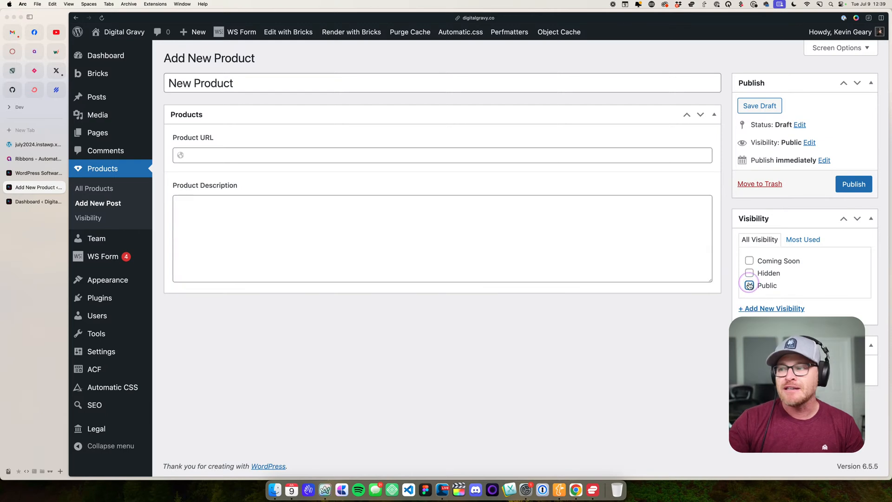
pyautogui.click(852, 192)
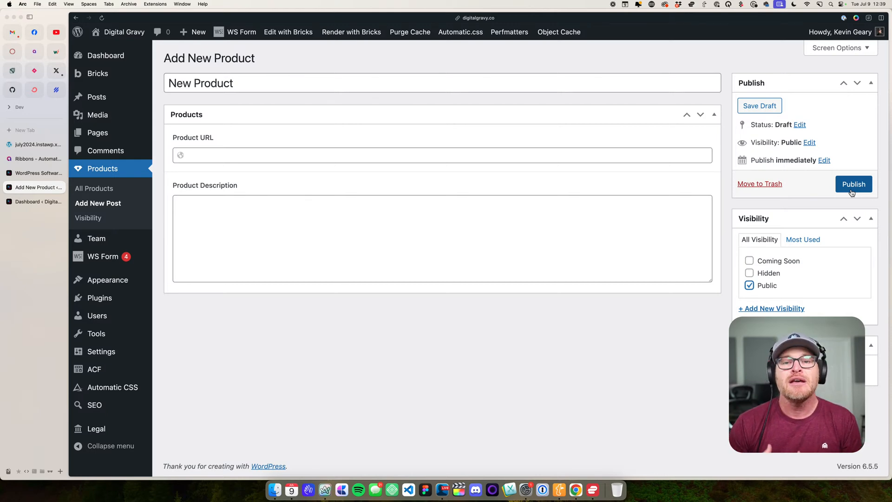
pyautogui.click(749, 284)
pyautogui.click(749, 273)
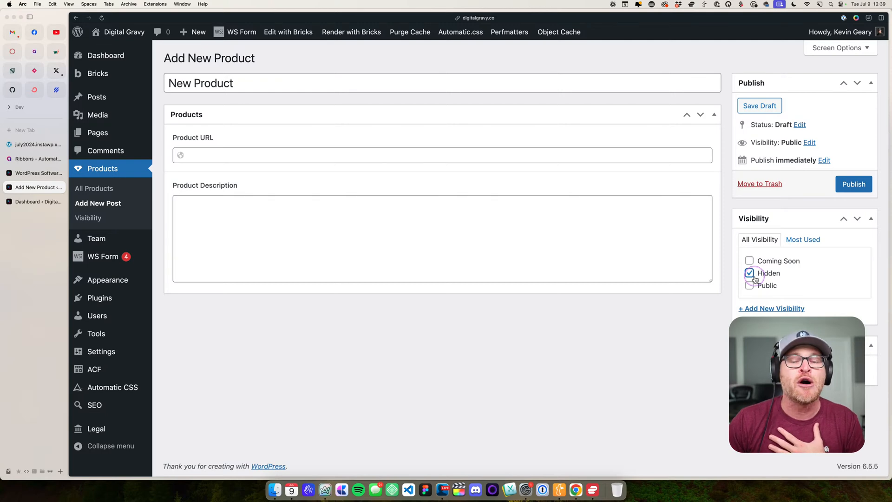
pyautogui.click(859, 184)
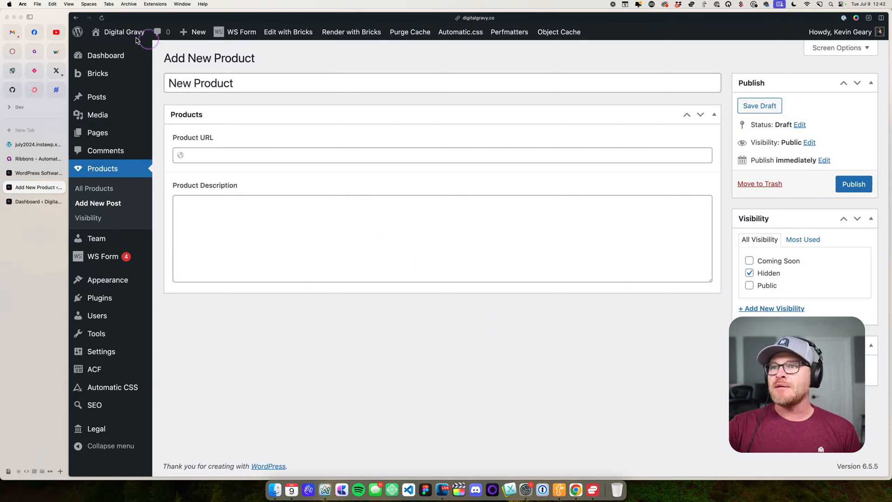
# - Leave the new product unpublished and open the site's home page at 100% zoom
pyautogui.moveTo(104, 60)
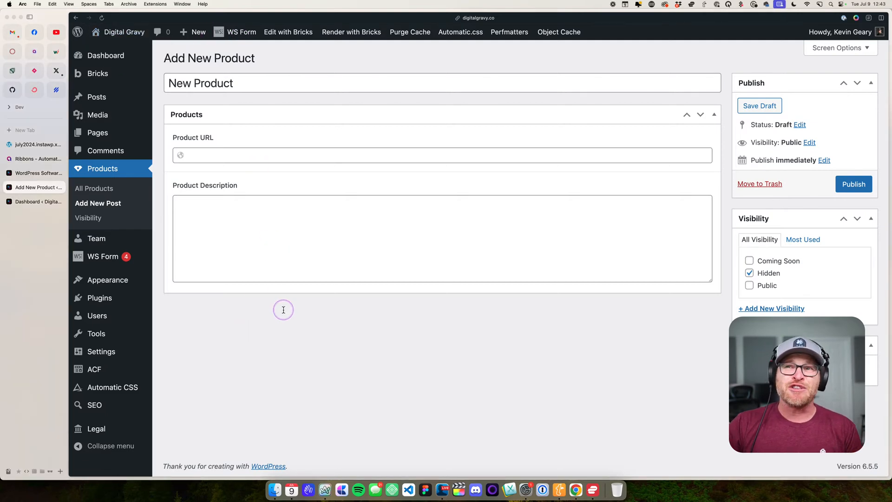
pyautogui.click(117, 31)
pyautogui.click(471, 276)
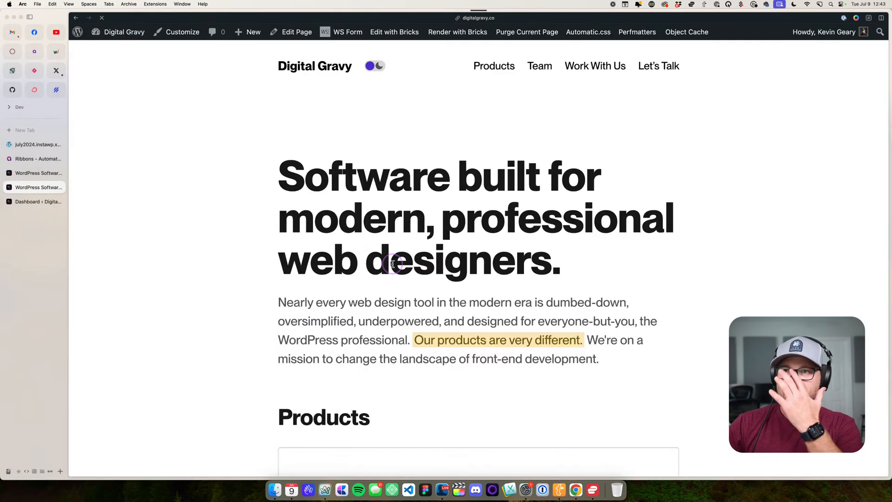
pyautogui.press('super+0')
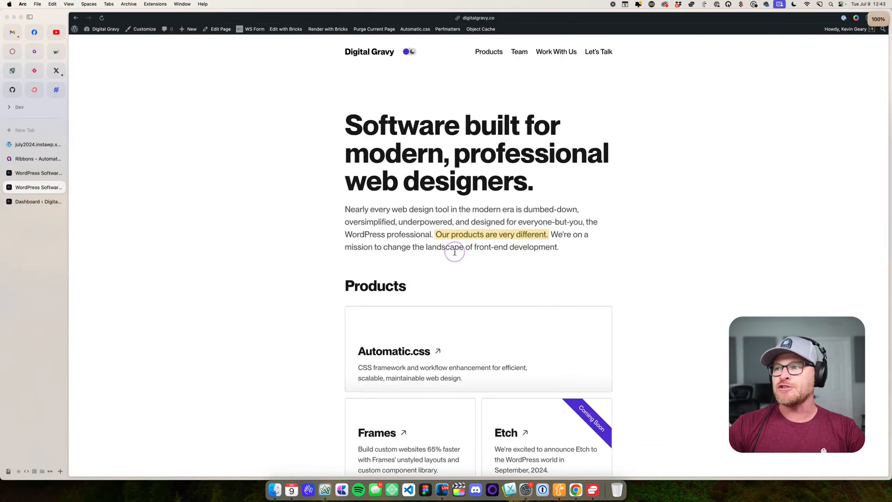
# - Open the developer tools' responsive view of the home page, enlarge the preview area and narrow the viewport to about 437 px
pyautogui.press('super+alt+i')
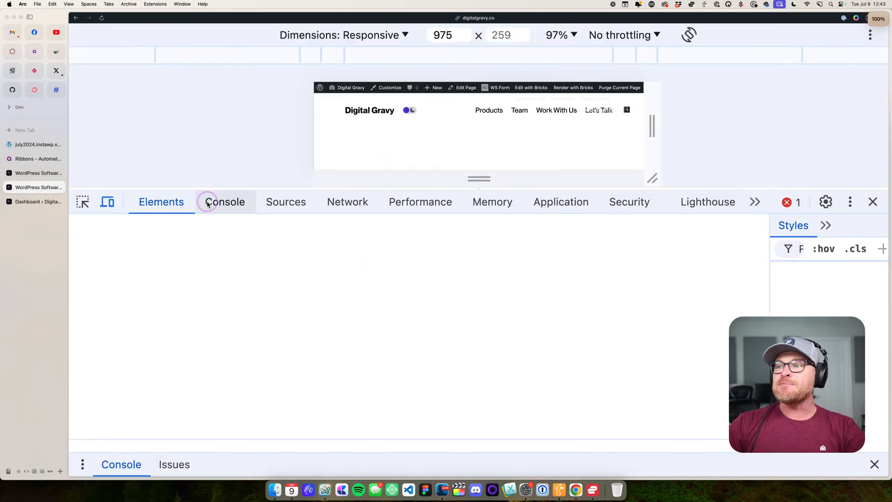
pyautogui.moveTo(653, 167); pyautogui.dragTo(620, 135)
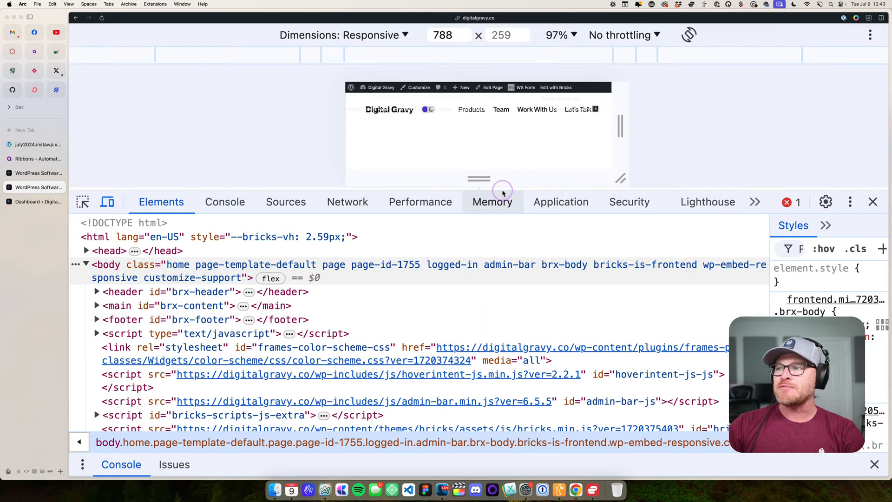
pyautogui.moveTo(502, 189); pyautogui.dragTo(543, 468)
pyautogui.moveTo(619, 268); pyautogui.dragTo(561, 268)
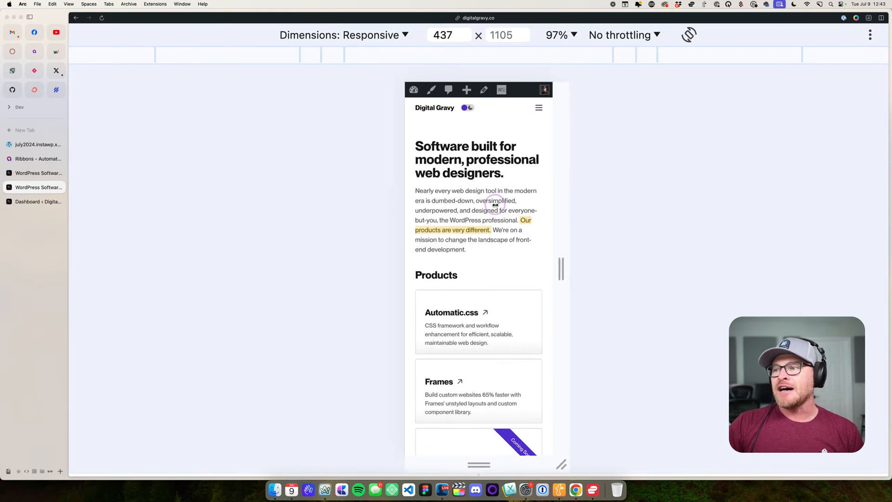
# - Examine the home page's product cards and team grid at mobile width and at about 2322 px, and close the responsive view
pyautogui.scroll(-5, 494, 202)
pyautogui.scroll(-15, 496, 204)
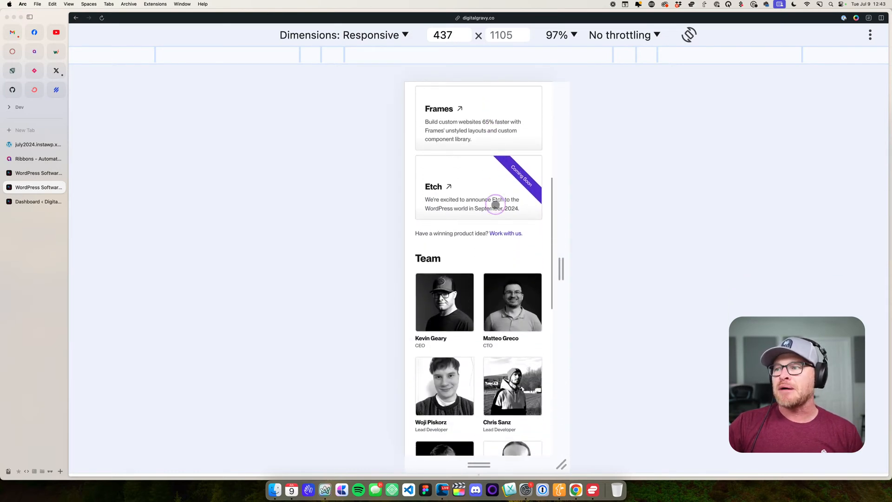
pyautogui.scroll(-3, 495, 204)
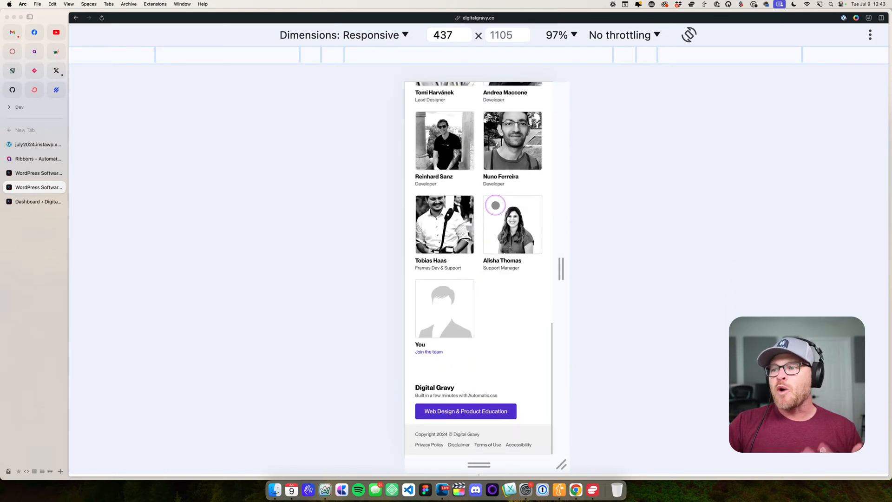
pyautogui.scroll(20, 495, 202)
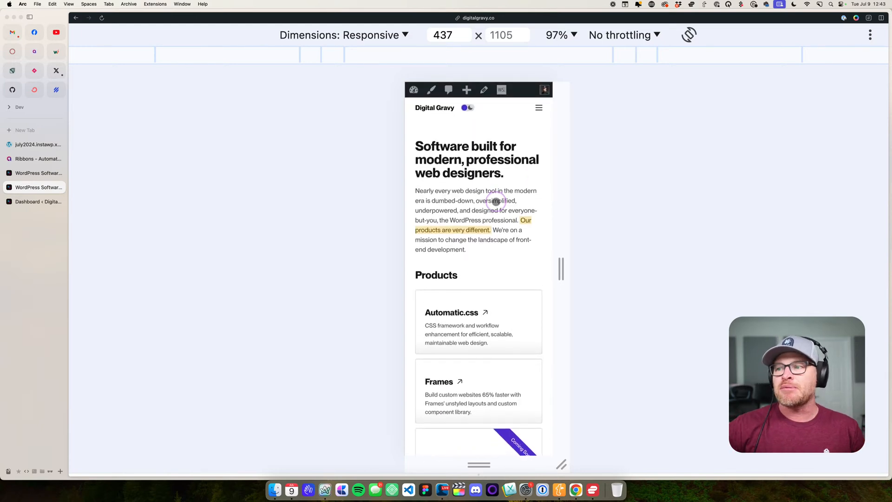
pyautogui.scroll(-20, 496, 196)
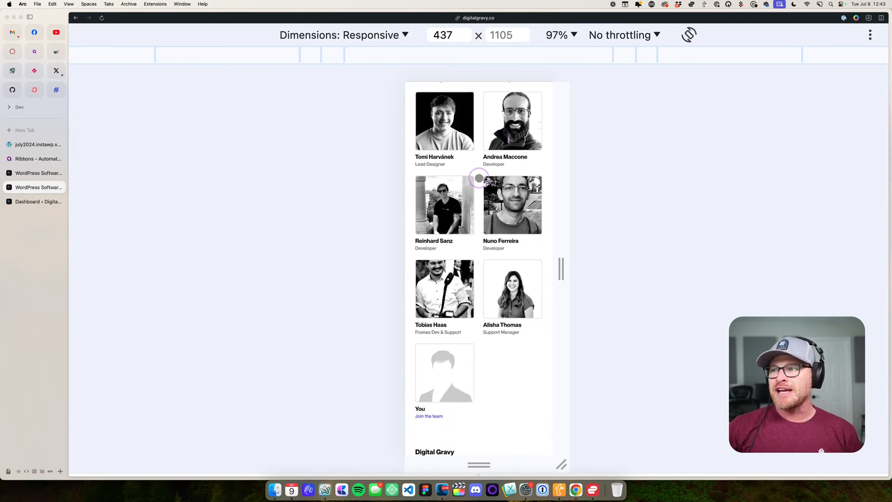
pyautogui.scroll(6, 481, 178)
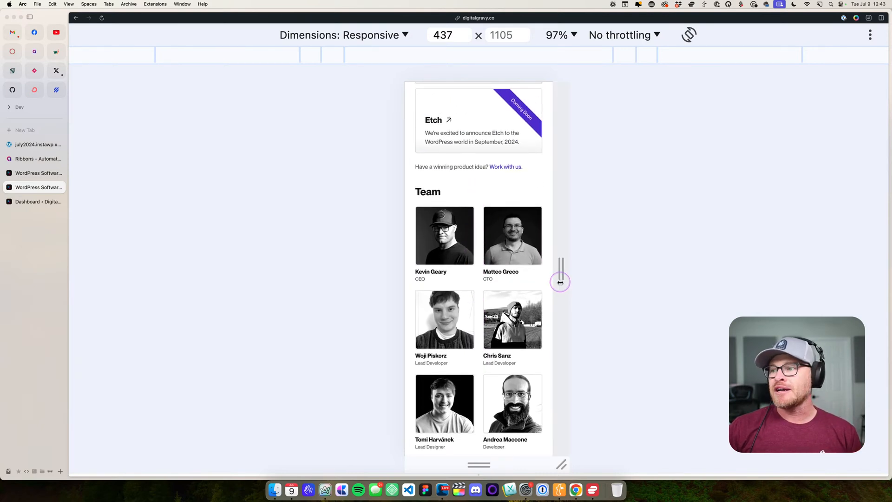
pyautogui.moveTo(560, 280); pyautogui.dragTo(881, 262)
pyautogui.scroll(5, 609, 294)
pyautogui.scroll(-3, 734, 251)
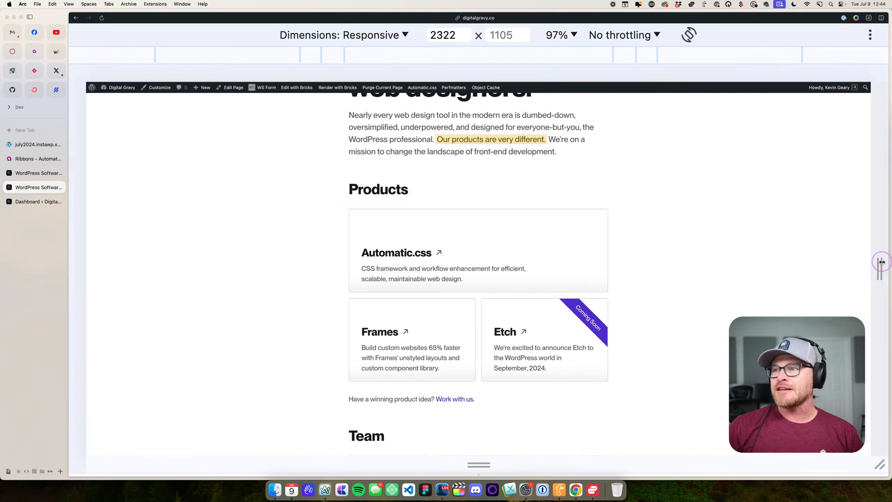
pyautogui.press('alt+super+i')
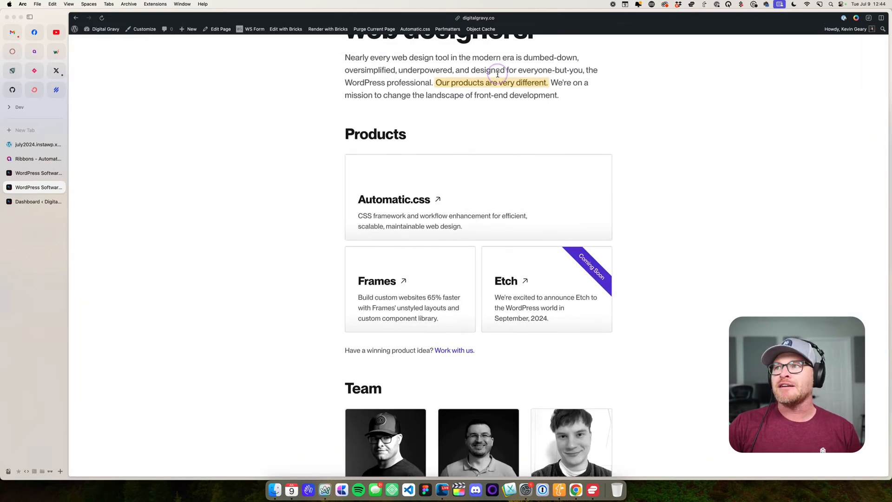
# - Preview the home page in its dark color scheme and switch it back to light
pyautogui.click(466, 31)
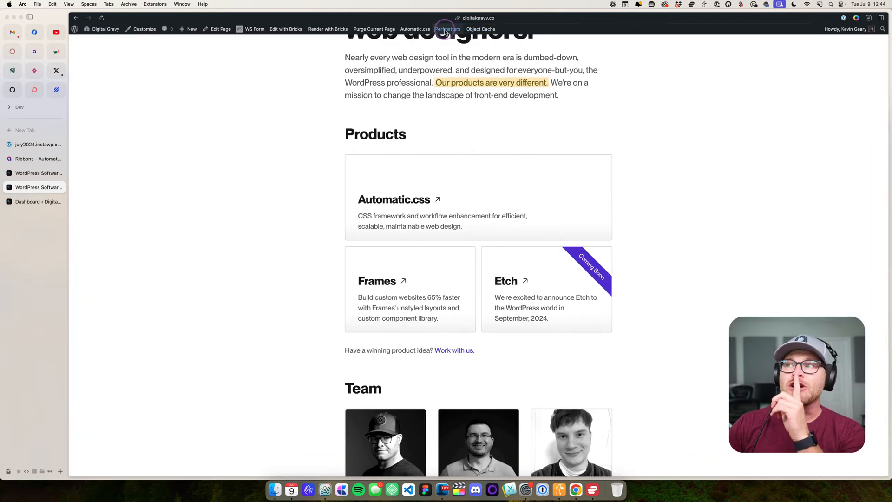
pyautogui.scroll(5, 294, 151)
pyautogui.click(406, 52)
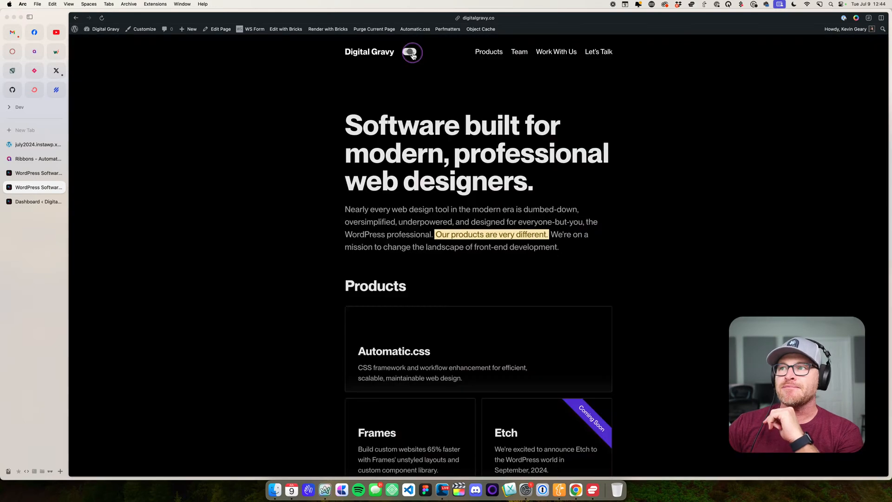
pyautogui.click(405, 52)
# - Switch to the july2024.instawp.xyz site and enable Auto Color Scheme in the Automatic.css color palette
pyautogui.click(34, 201)
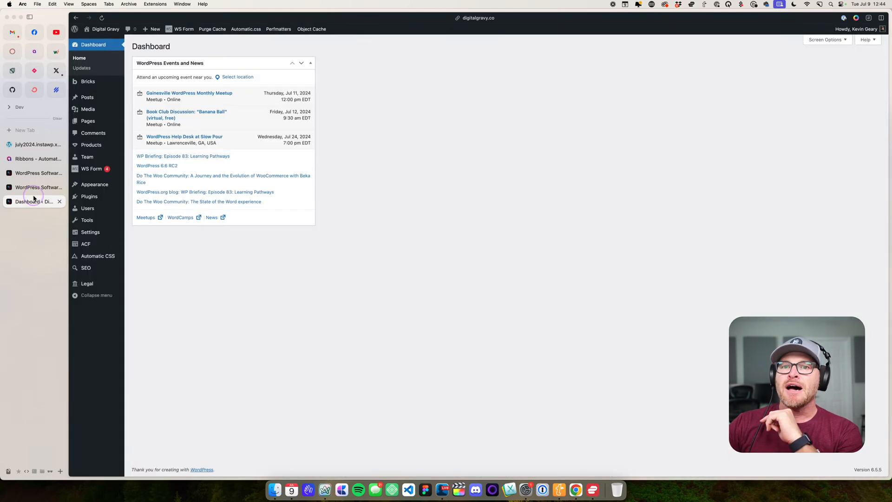
pyautogui.click(34, 173)
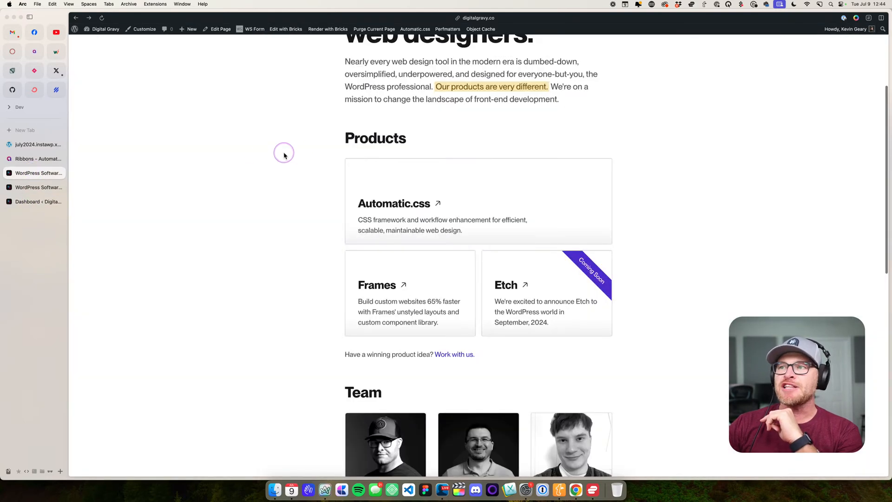
pyautogui.click(28, 145)
pyautogui.click(341, 85)
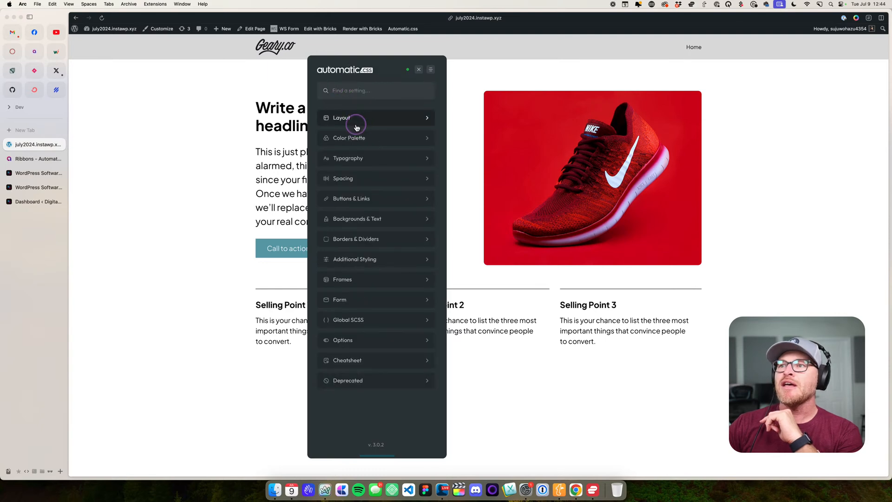
pyautogui.click(358, 138)
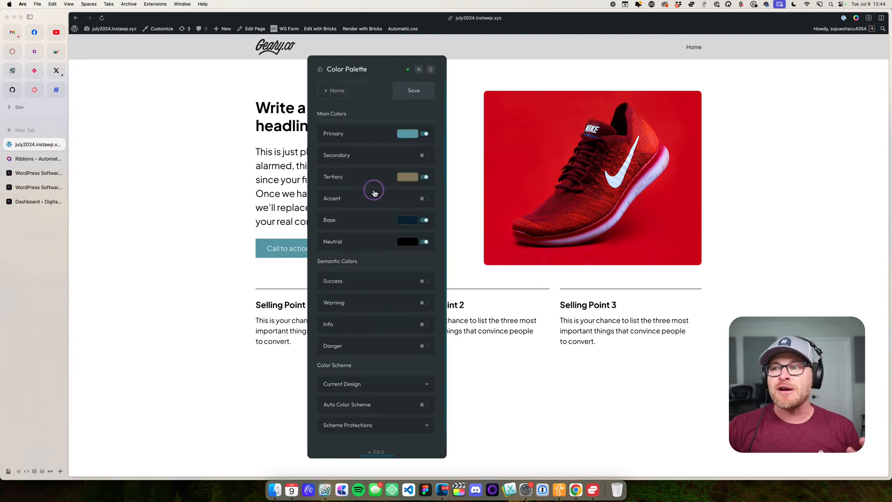
pyautogui.scroll(-1, 377, 255)
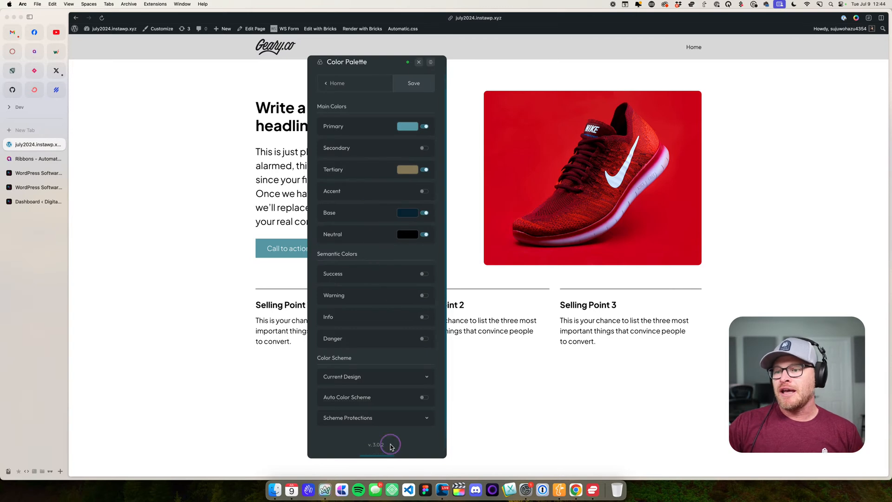
pyautogui.click(423, 397)
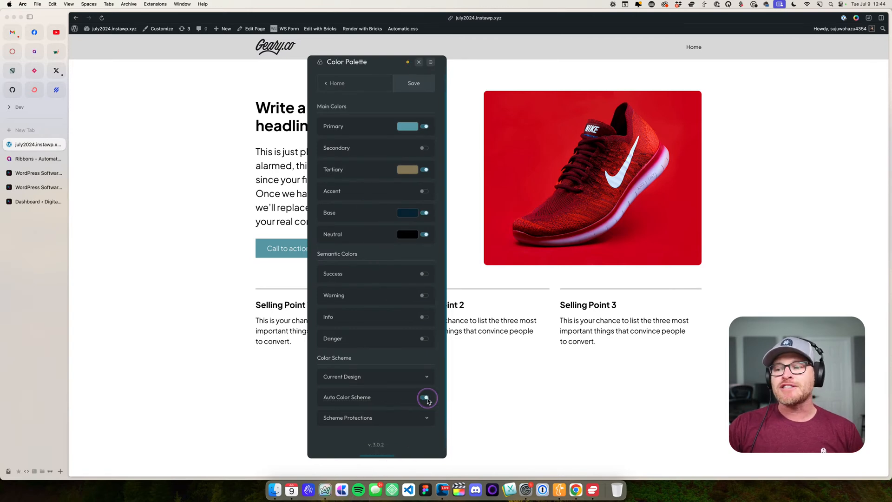
# - Enable an alternate color for Primary and set it to the muted purple #7d4783
pyautogui.click(359, 127)
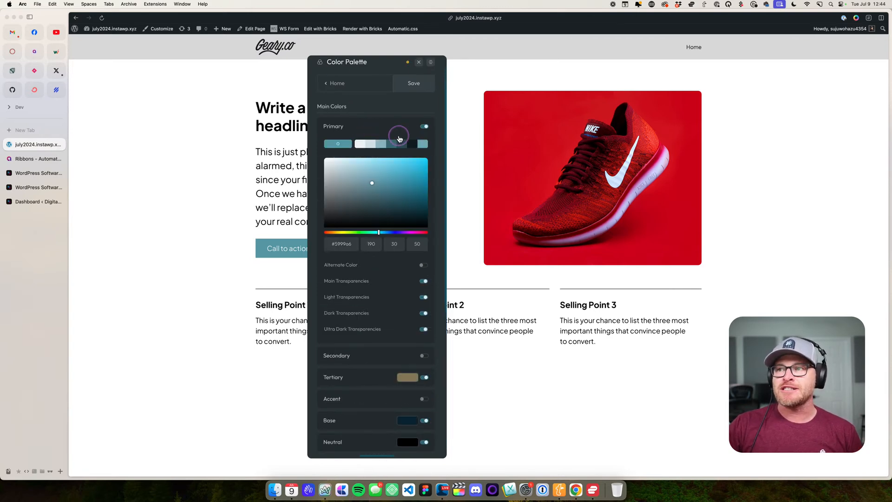
pyautogui.click(424, 266)
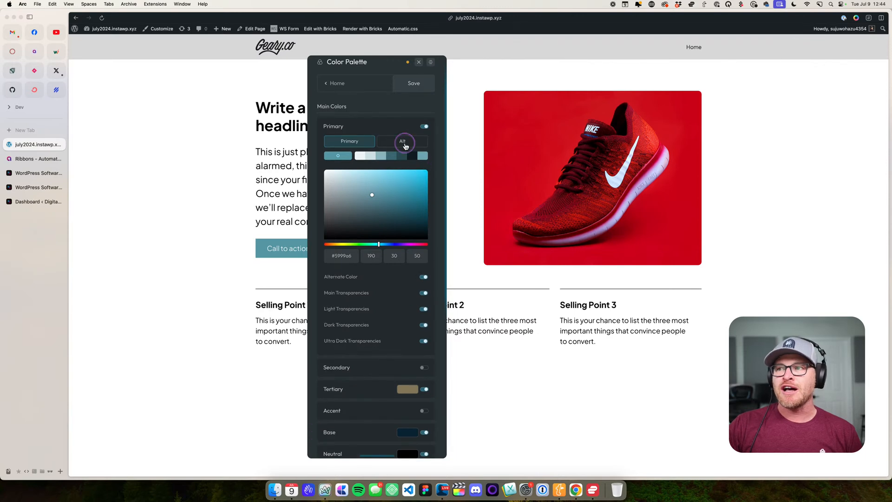
pyautogui.click(403, 141)
pyautogui.moveTo(371, 195); pyautogui.dragTo(405, 205)
pyautogui.moveTo(378, 244); pyautogui.dragTo(407, 243)
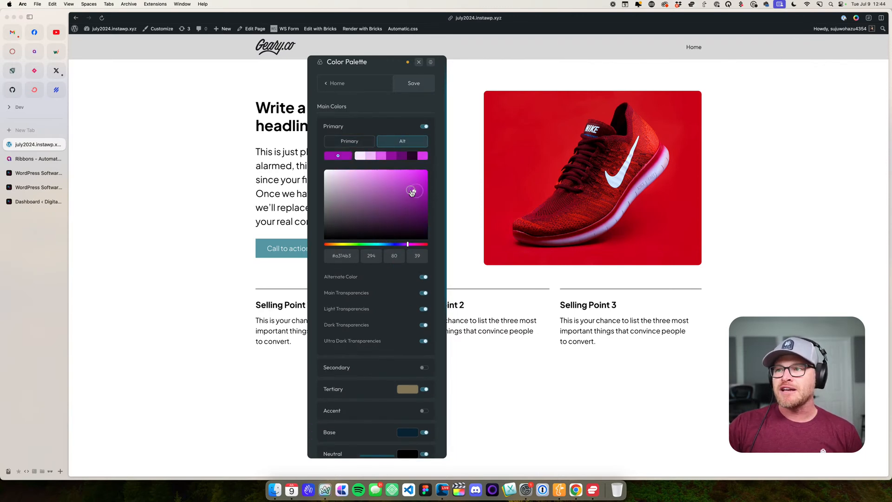
pyautogui.click(372, 203)
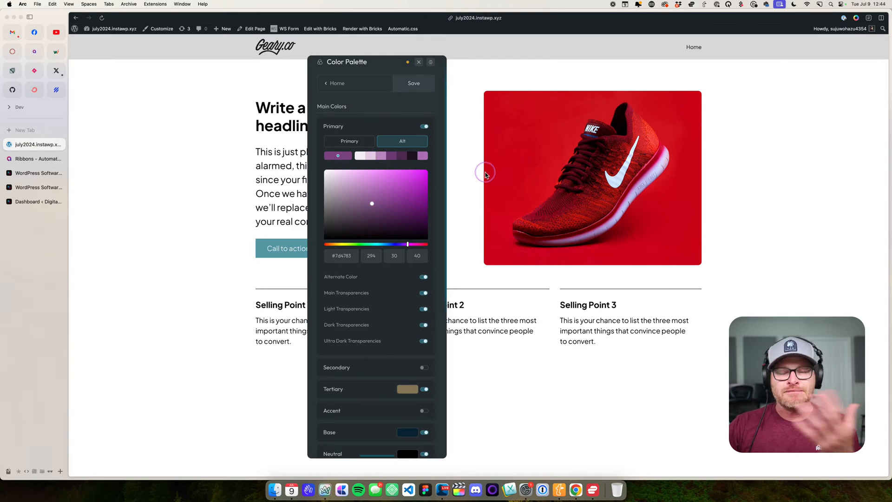
# - Expand the Scheme Protections options of the Automatic.css color scheme
pyautogui.scroll(-5, 388, 318)
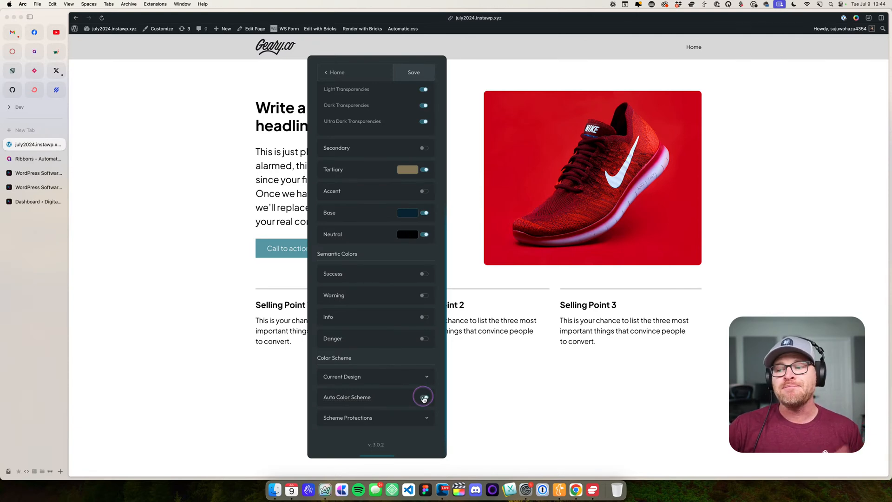
pyautogui.click(418, 417)
pyautogui.scroll(-1, 378, 425)
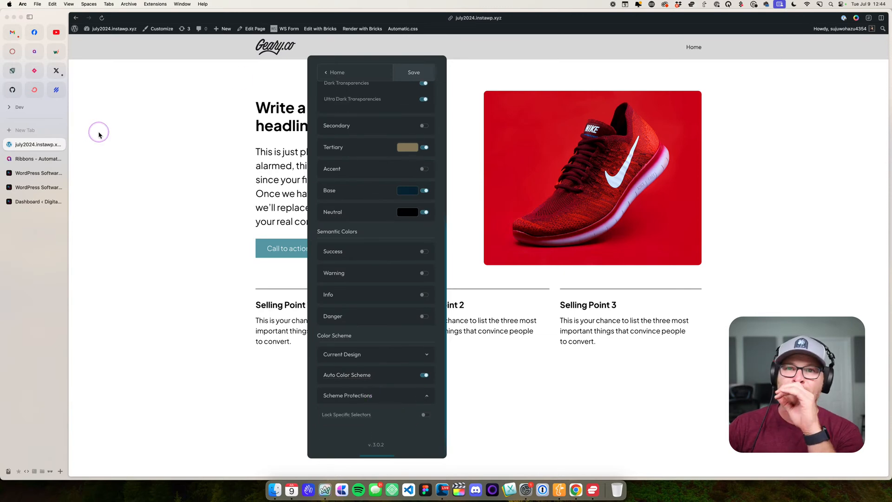
# - Return to the Digital Gravy home page, open its Automatic.css license settings and save and activate the license again
pyautogui.click(43, 158)
pyautogui.click(37, 187)
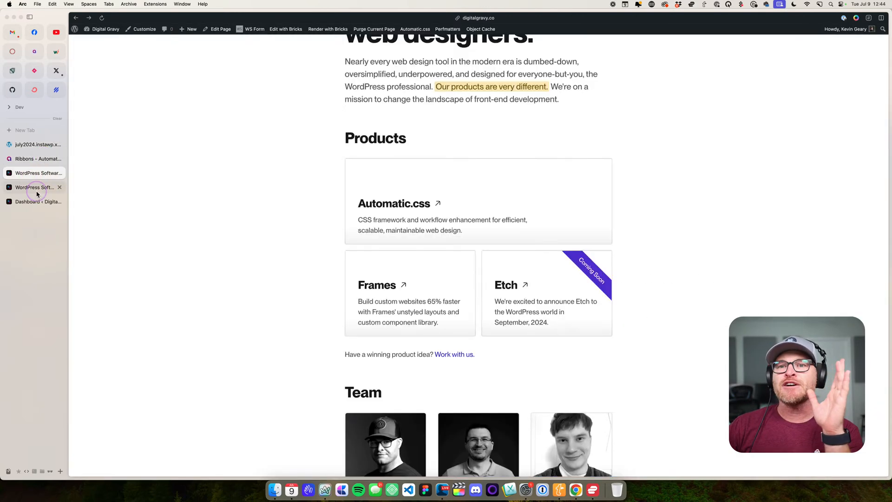
pyautogui.click(35, 201)
pyautogui.click(36, 187)
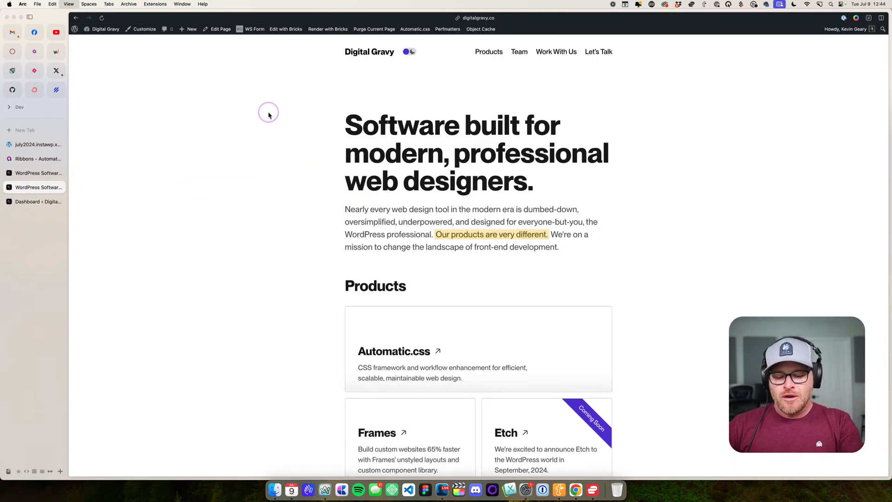
pyautogui.click(418, 29)
pyautogui.click(181, 70)
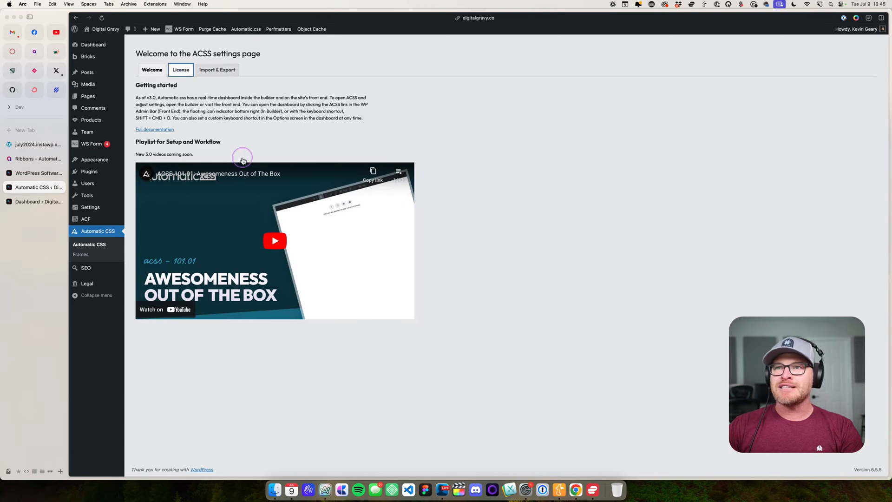
pyautogui.click(232, 147)
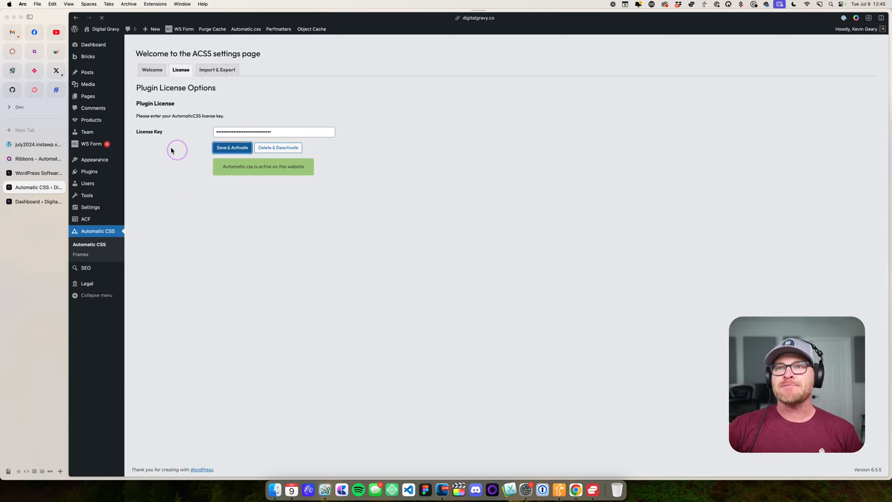
# - Visit the Digital Gravy home page and delete the ACSS_Refresh entry from its local storage in the developer tools
pyautogui.click(113, 48)
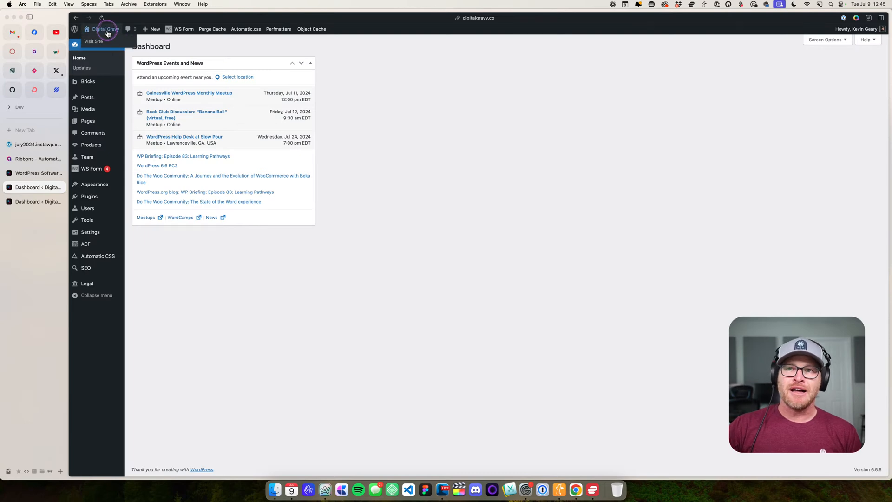
pyautogui.click(105, 42)
pyautogui.rightClick(272, 127)
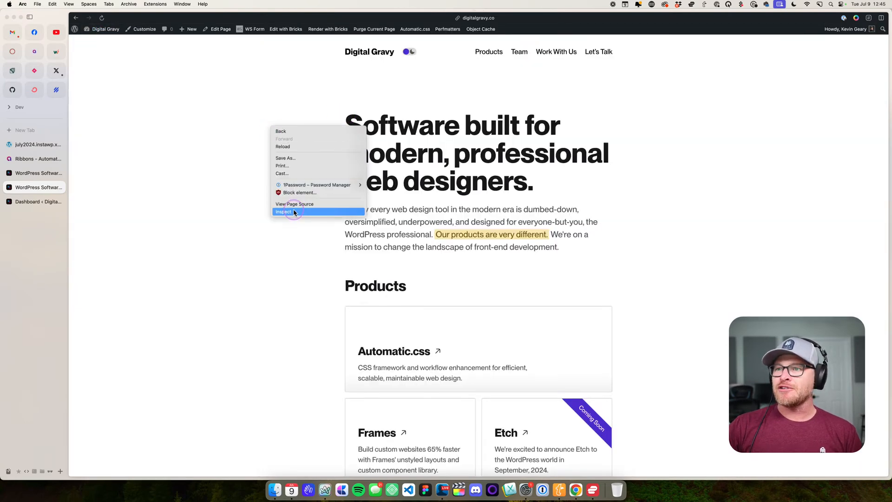
pyautogui.press('Return')
pyautogui.click(553, 203)
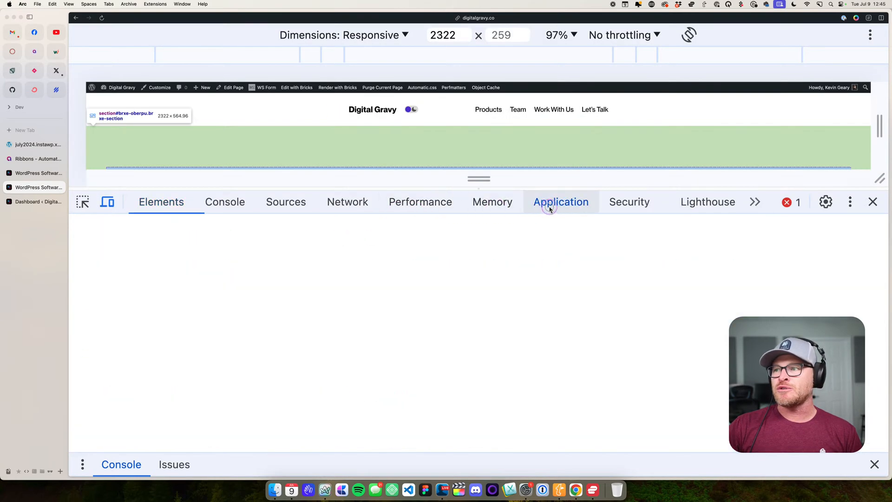
pyautogui.scroll(1, 423, 329)
pyautogui.click(420, 357)
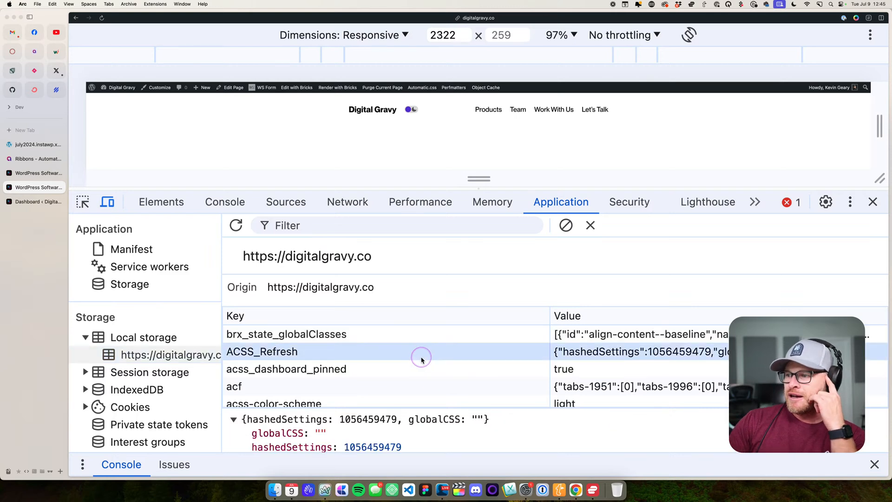
pyautogui.press('Delete')
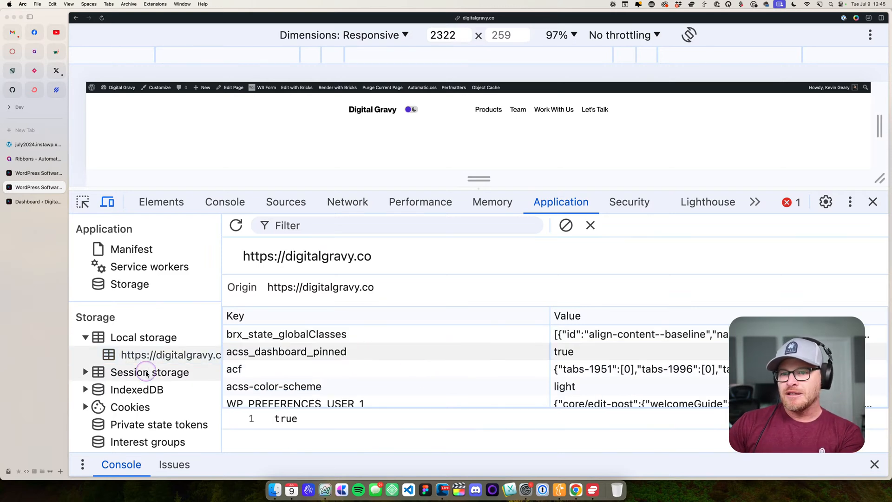
pyautogui.rightClick(175, 361)
pyautogui.click(164, 362)
pyautogui.scroll(-1, 149, 353)
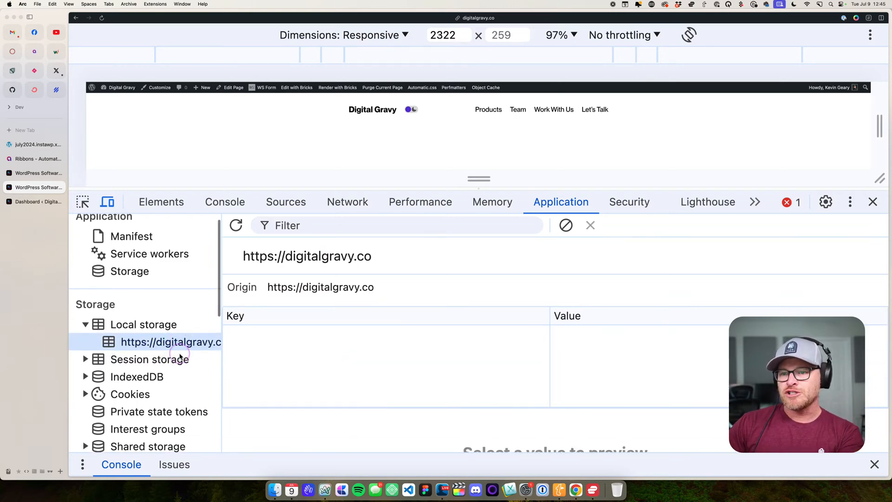
pyautogui.click(91, 351)
pyautogui.click(86, 348)
pyautogui.click(149, 365)
pyautogui.rightClick(156, 366)
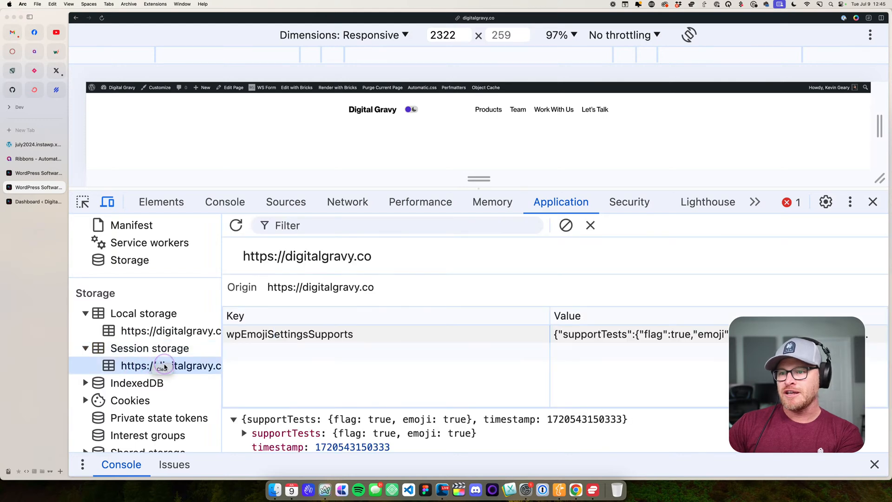
pyautogui.click(162, 369)
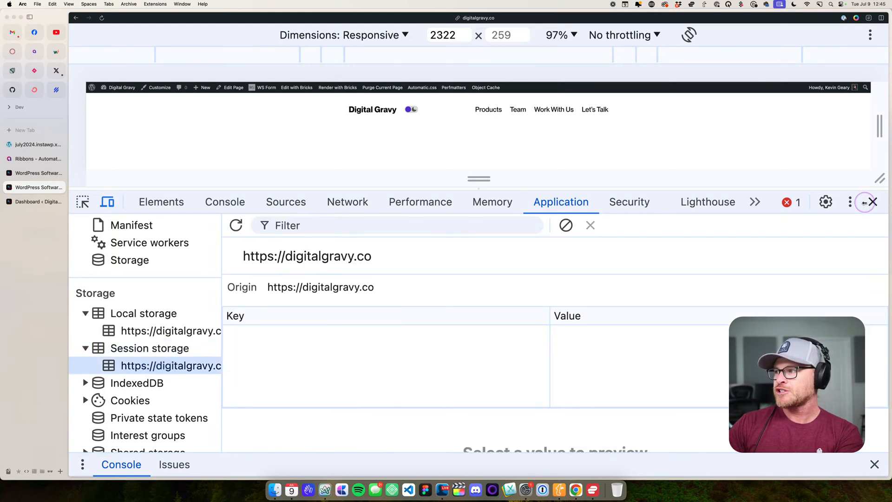
# - Reload the home page with the developer tools closed and open the Automatic.css dashboard on it
pyautogui.click(872, 201)
pyautogui.press('super+r')
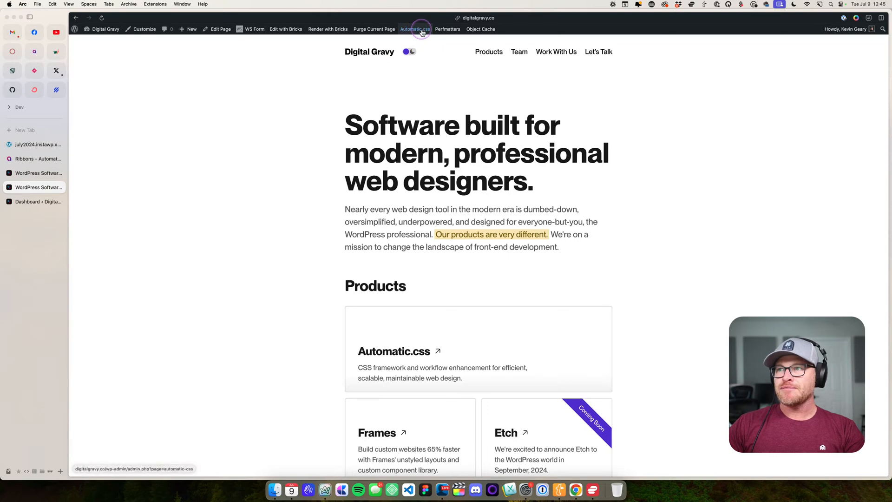
pyautogui.click(420, 29)
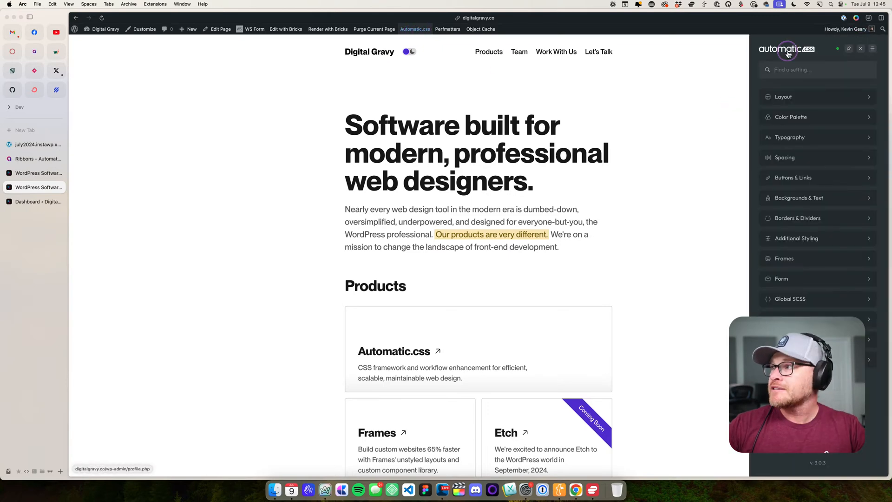
# - Dock the Automatic.css dashboard beside the home page and open its Color Palette settings
pyautogui.click(850, 49)
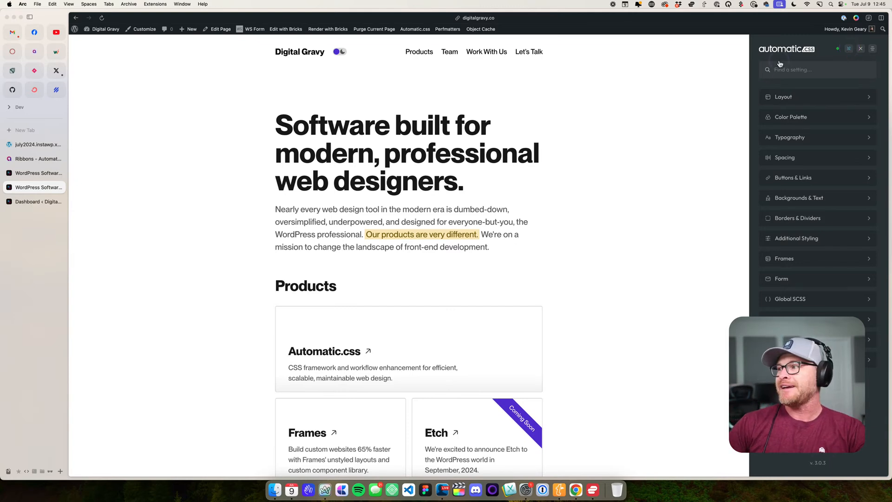
pyautogui.click(784, 118)
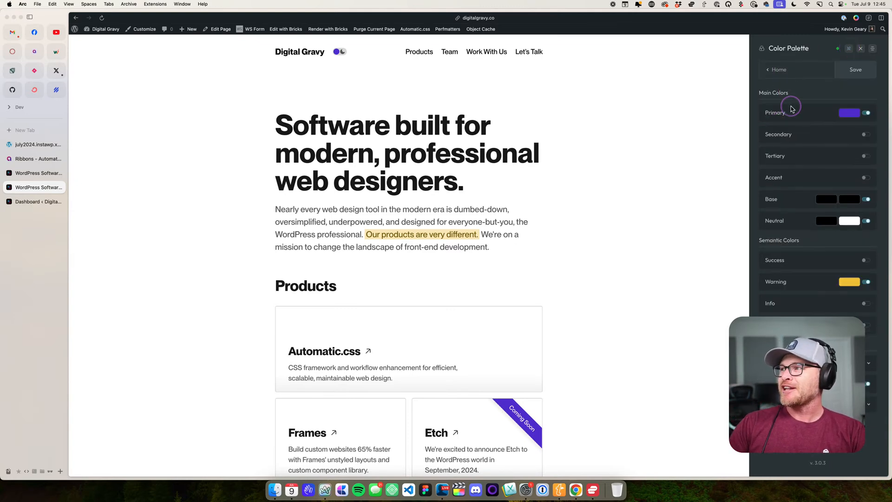
pyautogui.click(793, 111)
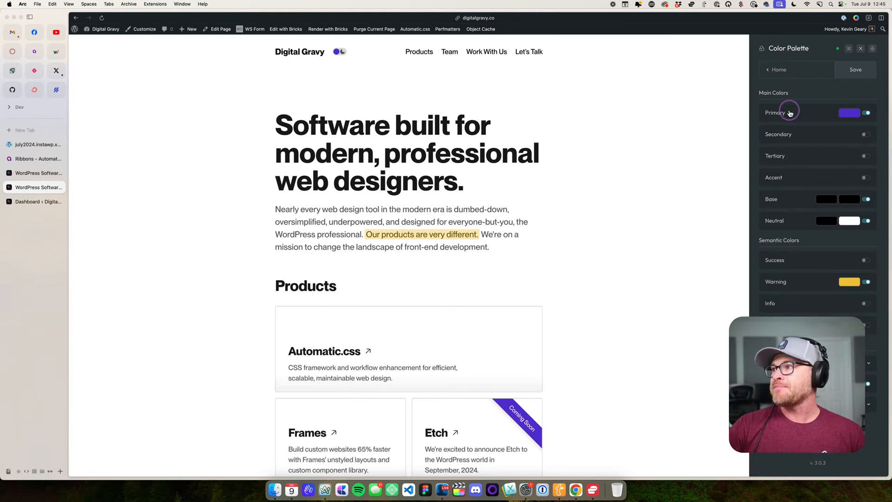
pyautogui.press('super+equal')
pyautogui.press('super+equal')
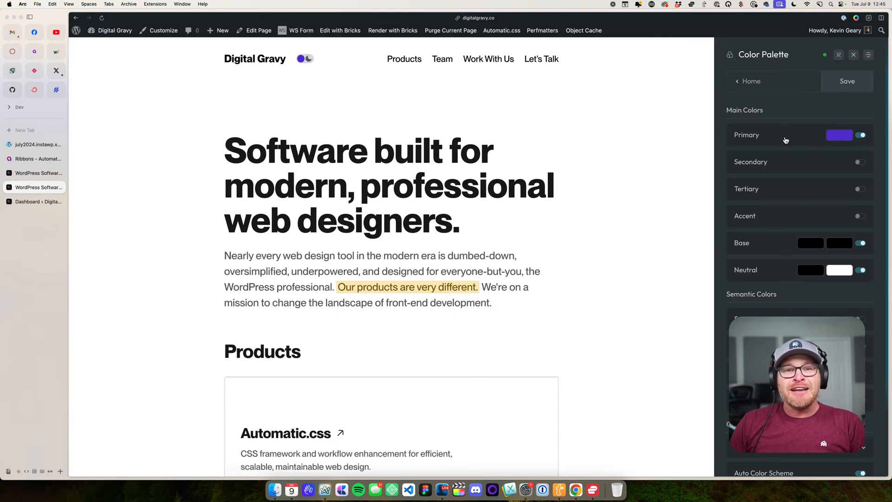
# - Examine the Primary color's shades, alternate color and transparency options in the Color Palette, and collapse it again
pyautogui.click(762, 130)
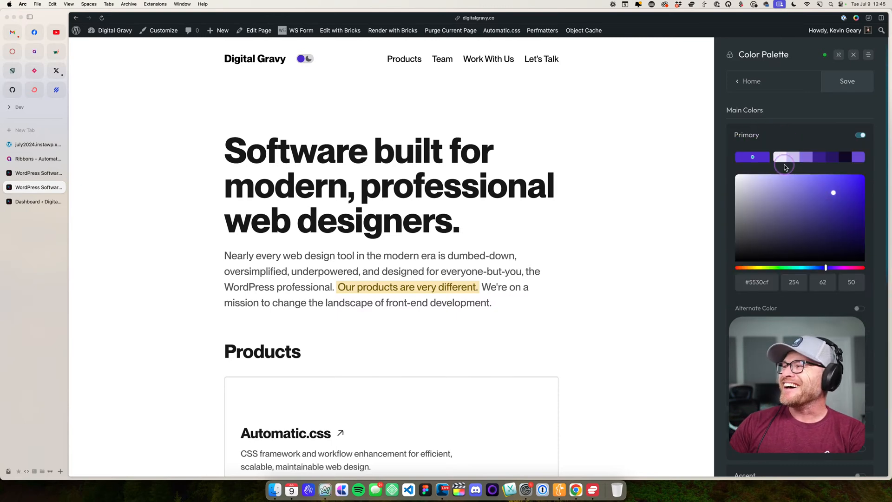
pyautogui.scroll(-4, 783, 166)
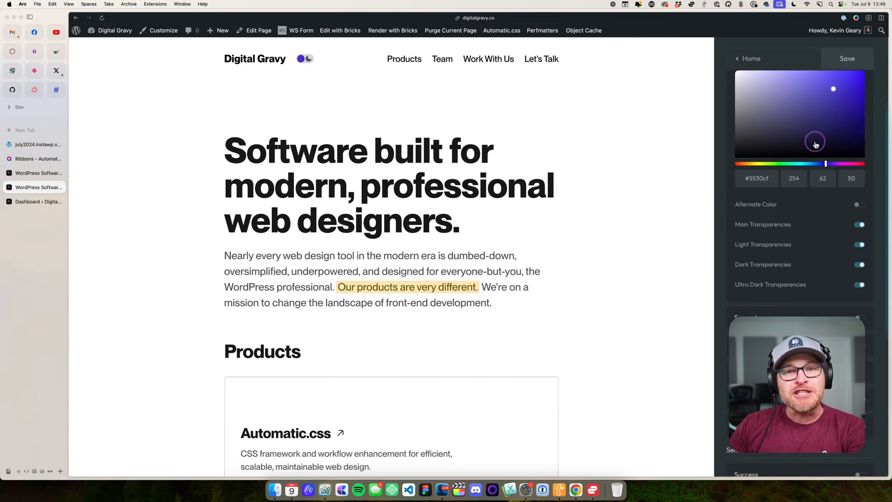
pyautogui.scroll(4, 813, 148)
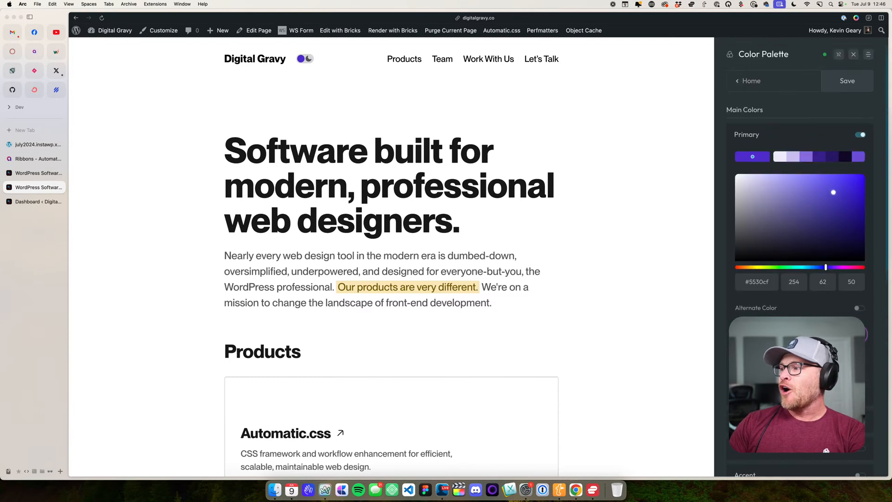
pyautogui.click(772, 135)
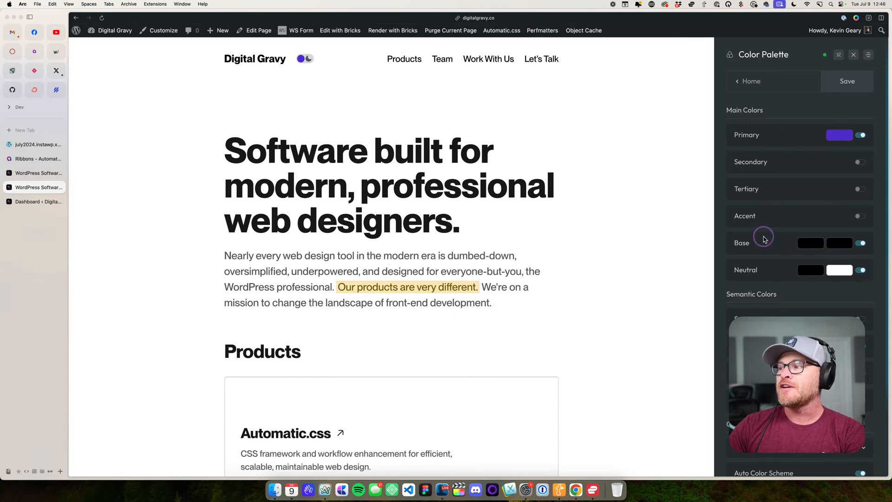
# - Examine the Base and Neutral colors and their shade ranges in the Color Palette
pyautogui.click(792, 244)
pyautogui.scroll(-2, 794, 252)
pyautogui.scroll(-1, 794, 252)
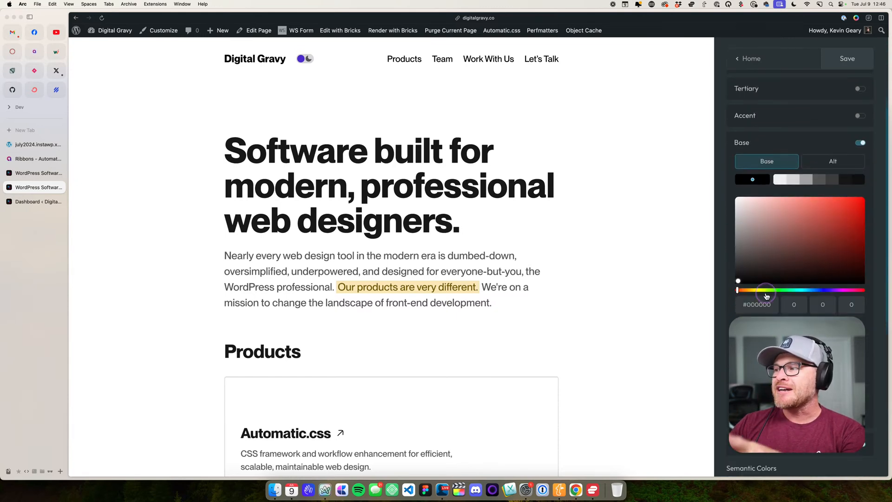
pyautogui.click(784, 143)
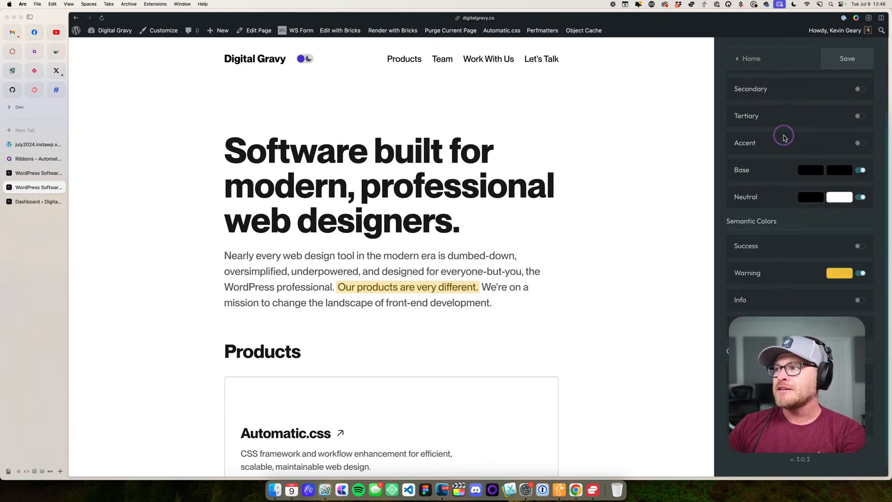
pyautogui.click(769, 199)
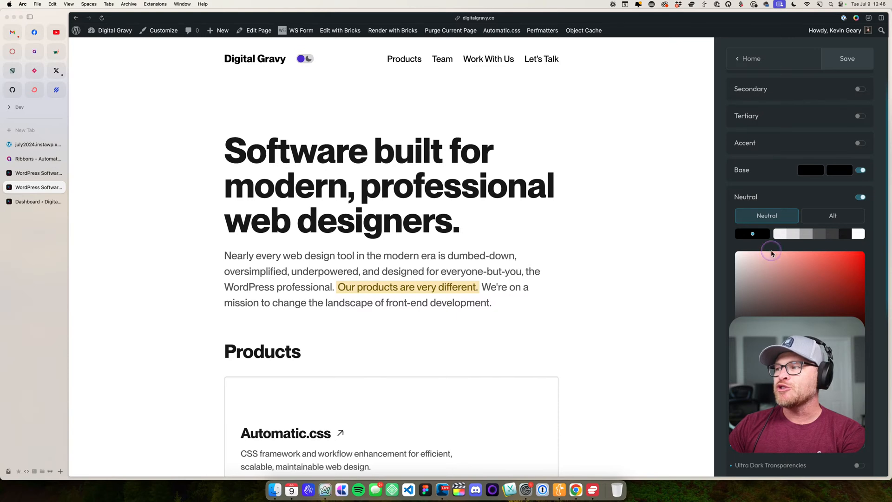
pyautogui.click(768, 170)
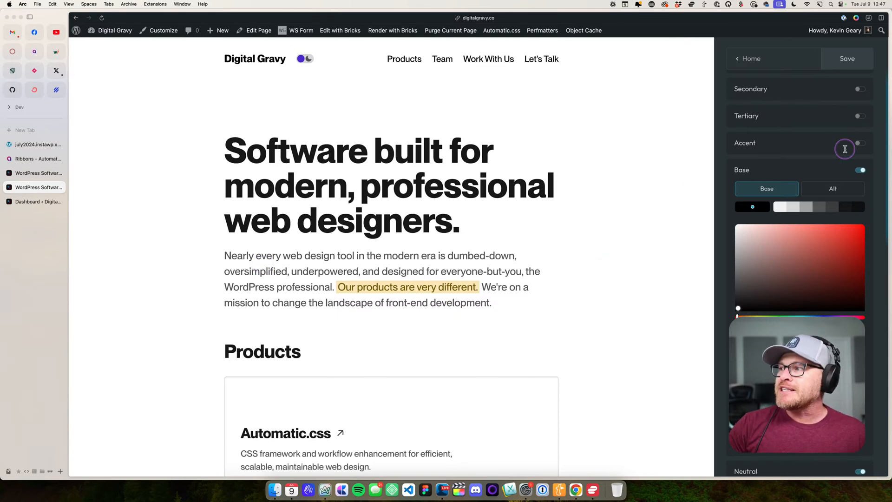
pyautogui.click(804, 170)
pyautogui.click(772, 193)
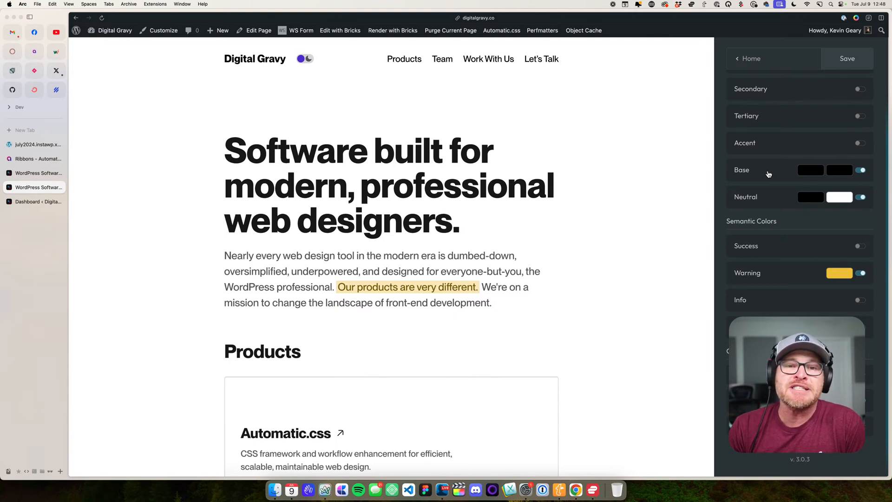
# - Compare the Base color's main shades with its Alt shades, and collapse the Base settings
pyautogui.click(768, 174)
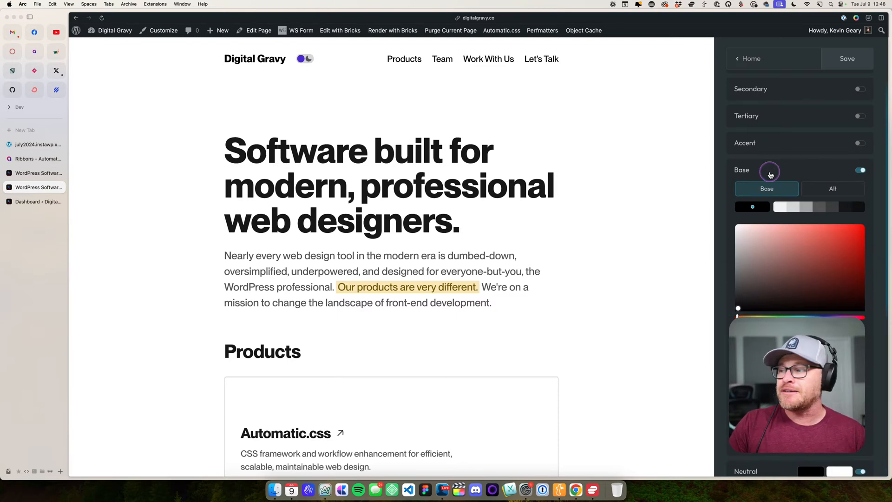
pyautogui.click(833, 189)
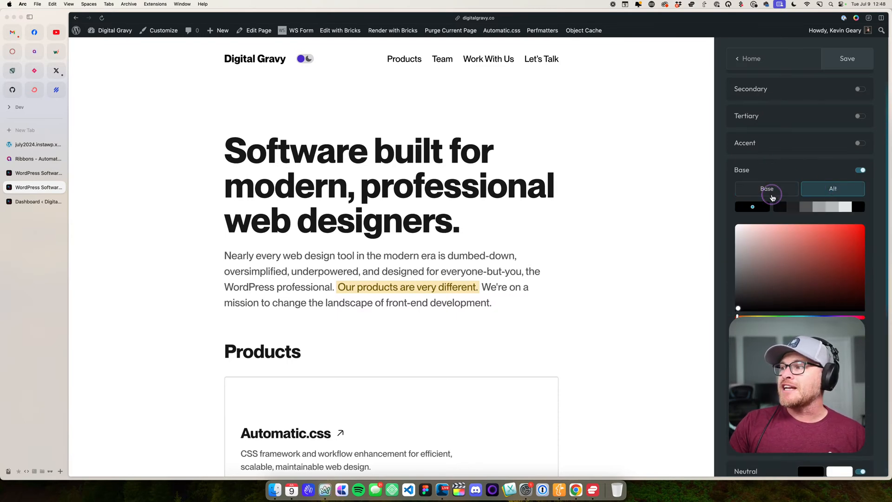
pyautogui.click(774, 190)
pyautogui.click(854, 207)
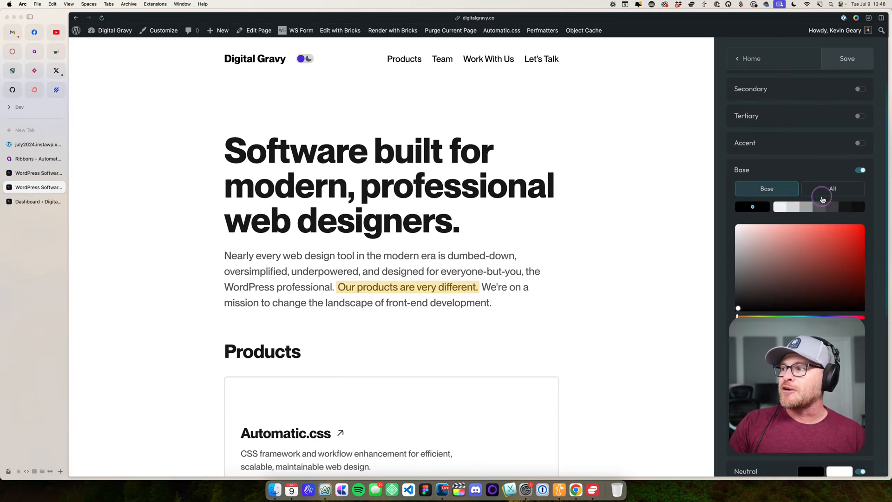
pyautogui.click(843, 190)
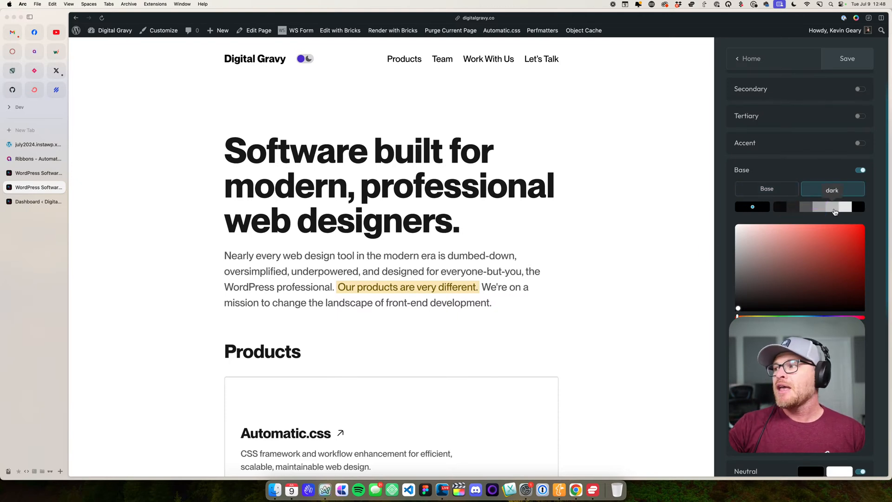
pyautogui.click(664, 196)
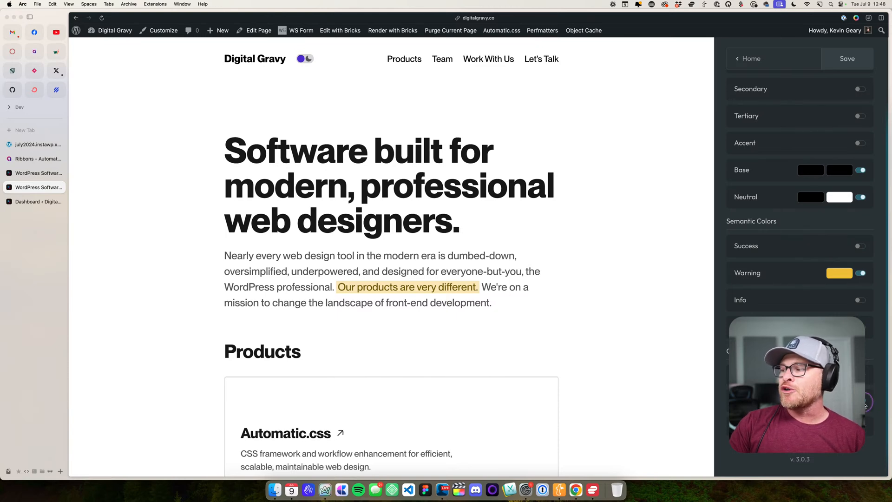
# - Preview the home page's dark scheme, switch back to light and close the Automatic.css dashboard
pyautogui.click(304, 60)
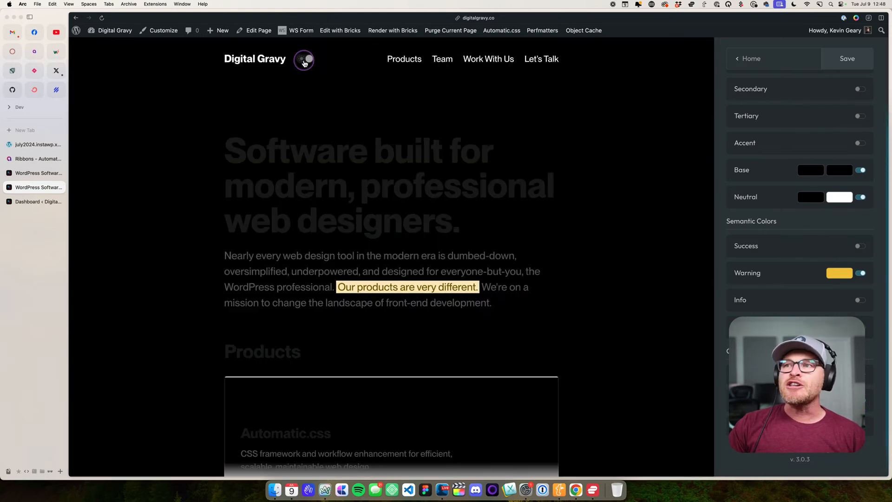
pyautogui.click(305, 61)
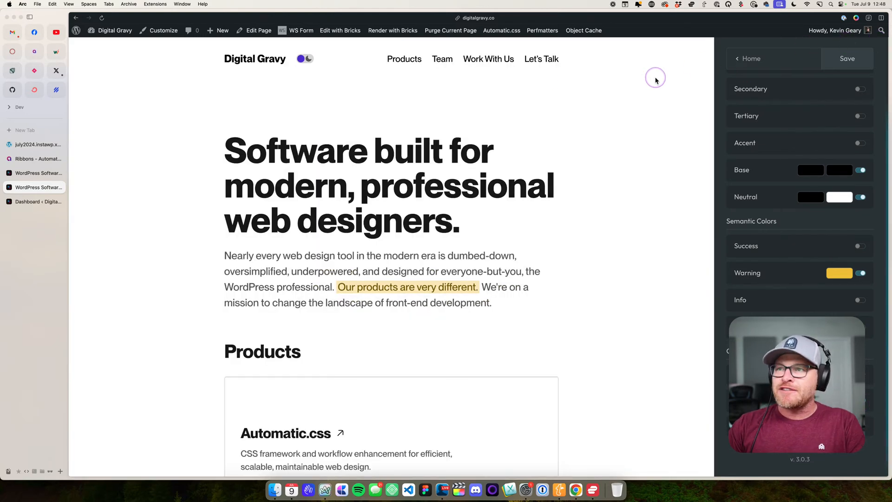
pyautogui.press('Escape')
pyautogui.click(502, 30)
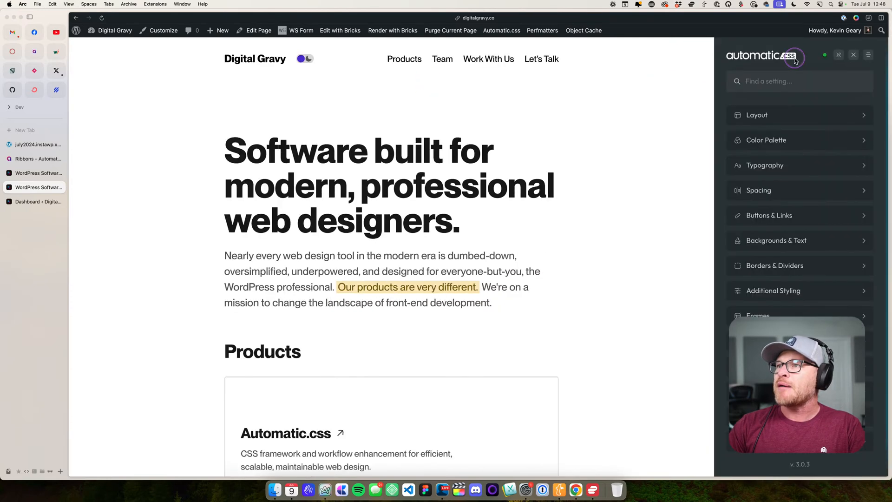
pyautogui.click(858, 56)
# - Switch the home page to the dark scheme and examine its product cards, Coming Soon ribbon and Team section
pyautogui.click(394, 60)
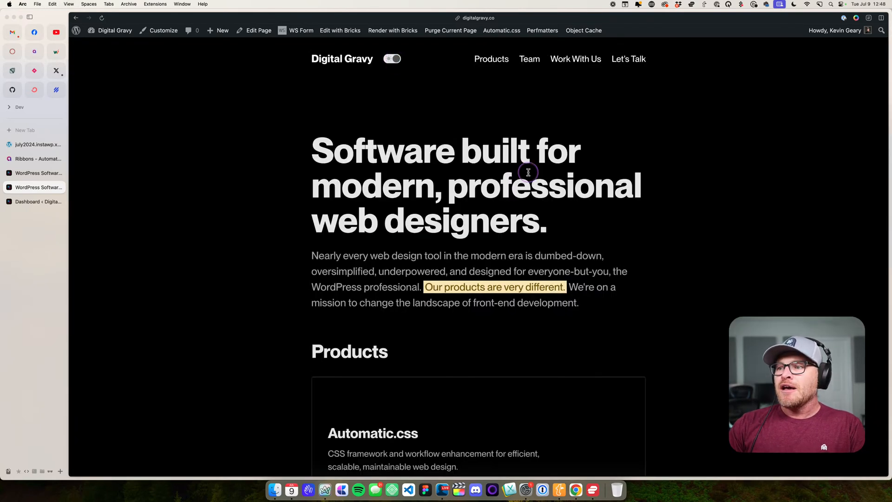
pyautogui.scroll(-6, 528, 174)
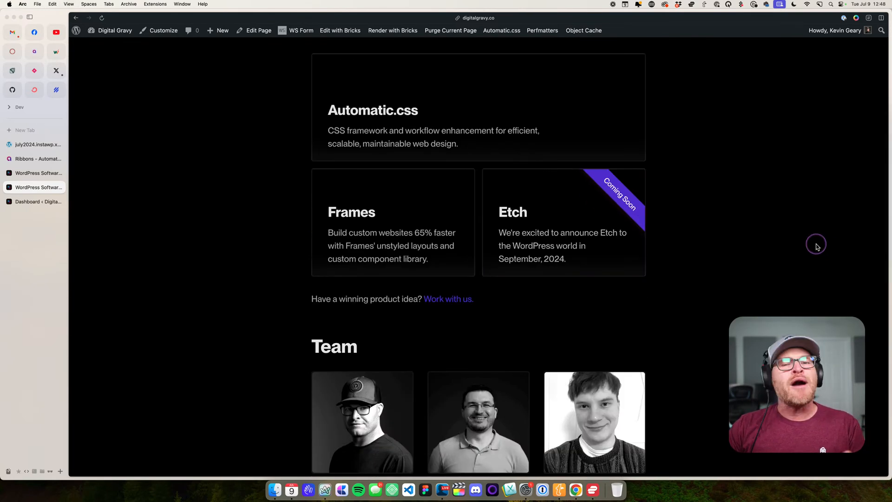
pyautogui.scroll(-3, 776, 210)
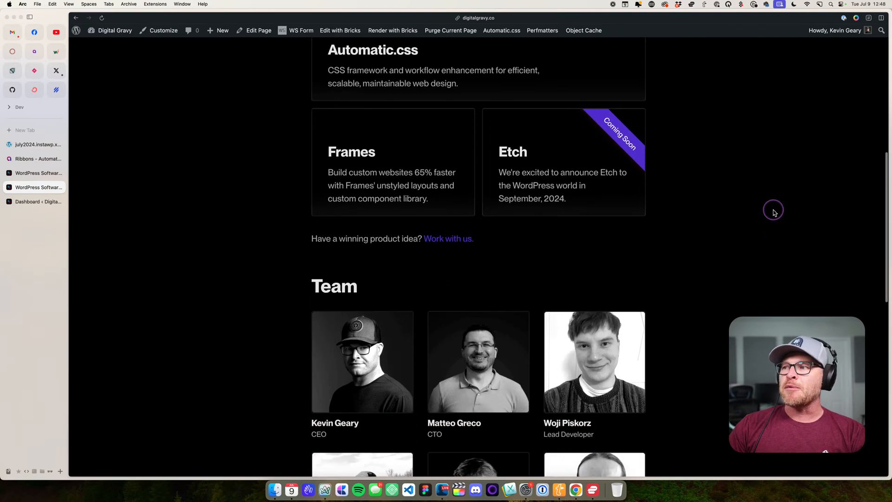
pyautogui.scroll(-2, 773, 212)
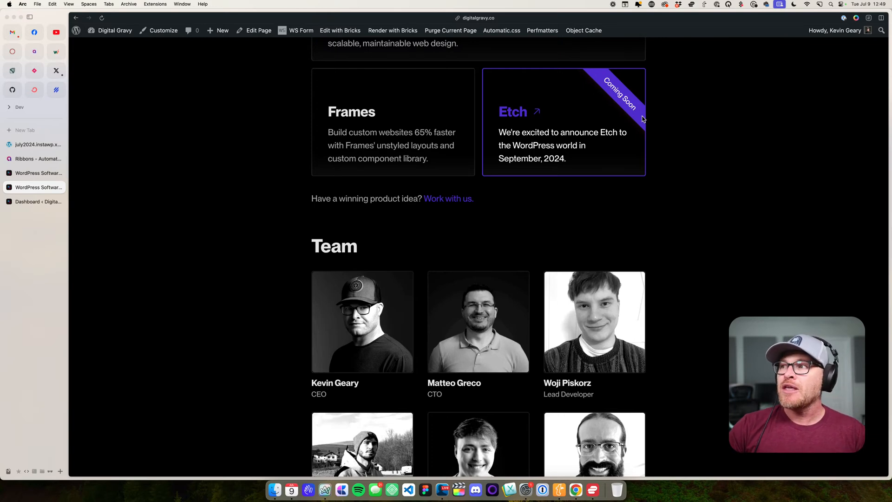
pyautogui.click(628, 101)
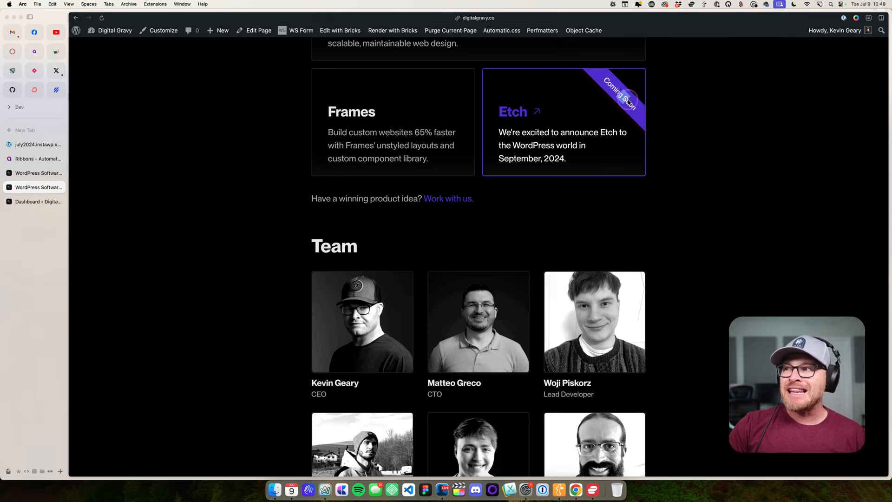
# - Switch the home page to the light scheme and examine the product cards, team grid and footer
pyautogui.scroll(15, 628, 100)
pyautogui.click(389, 59)
pyautogui.scroll(-5, 552, 164)
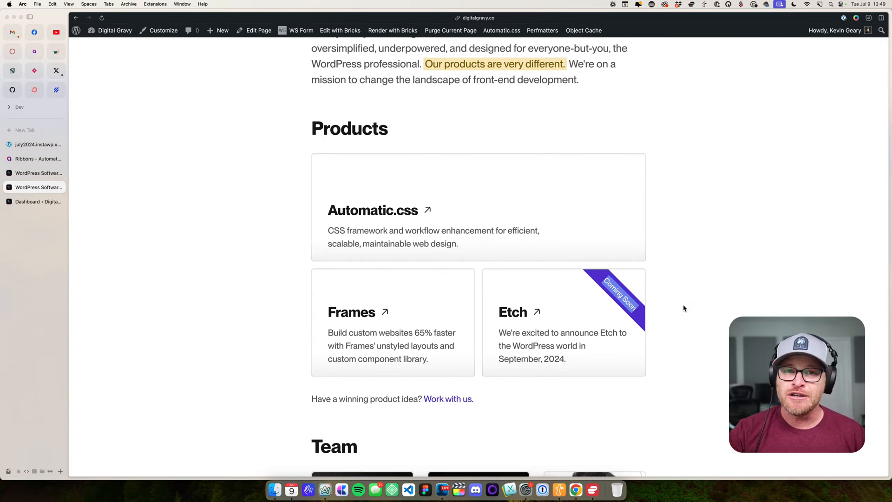
pyautogui.click(643, 300)
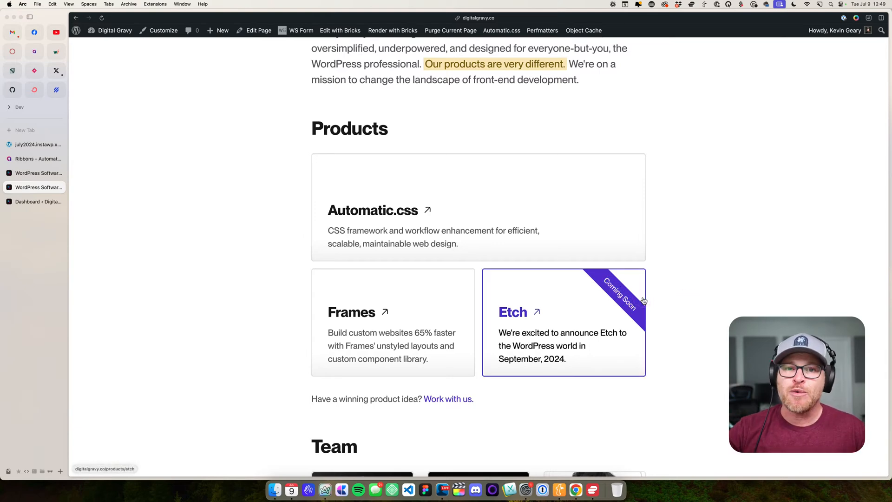
pyautogui.click(275, 255)
pyautogui.scroll(-5, 275, 257)
pyautogui.scroll(-10, 275, 257)
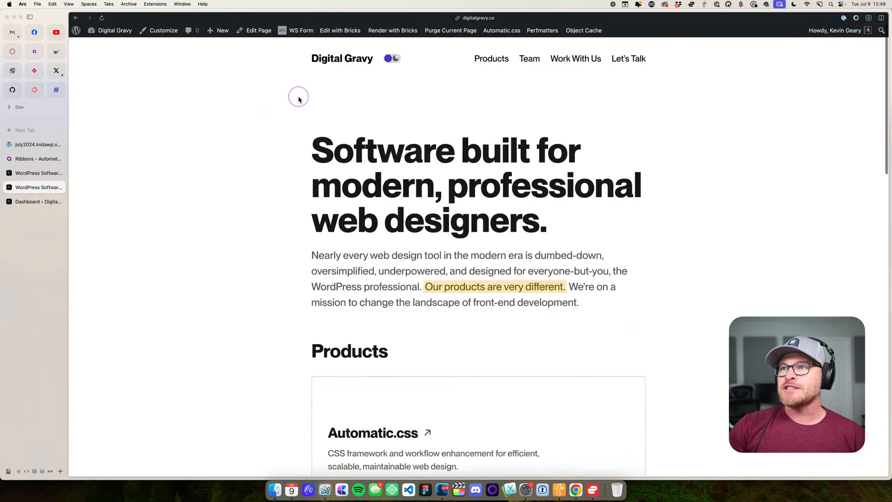
# - Switch the home page back to the dark scheme and inspect the footer's Web Design & Product Education button
pyautogui.click(400, 58)
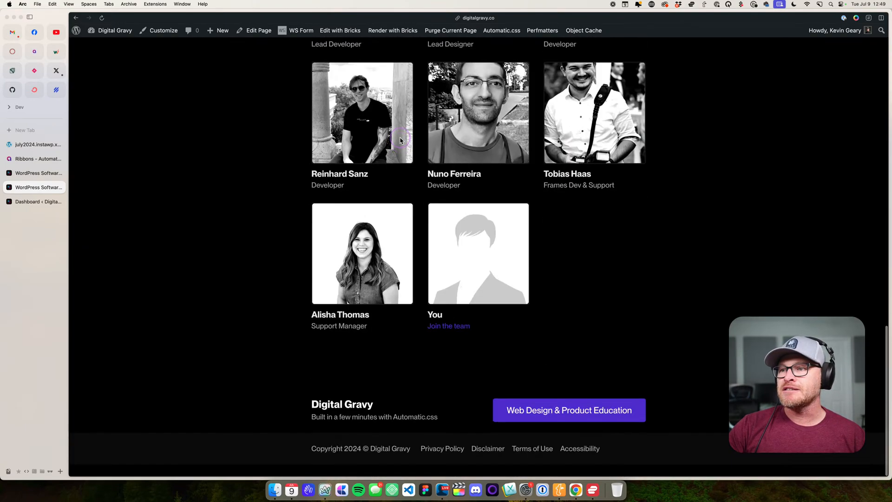
pyautogui.scroll(1, 399, 186)
pyautogui.click(543, 424)
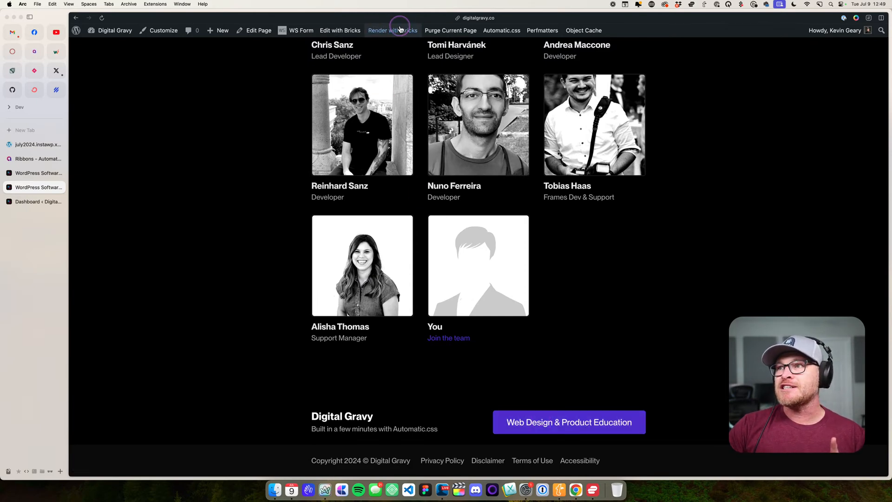
# - Inspect the Primary button's solid background and text color variables in the Automatic.css Buttons & Links settings
pyautogui.click(501, 30)
pyautogui.click(758, 214)
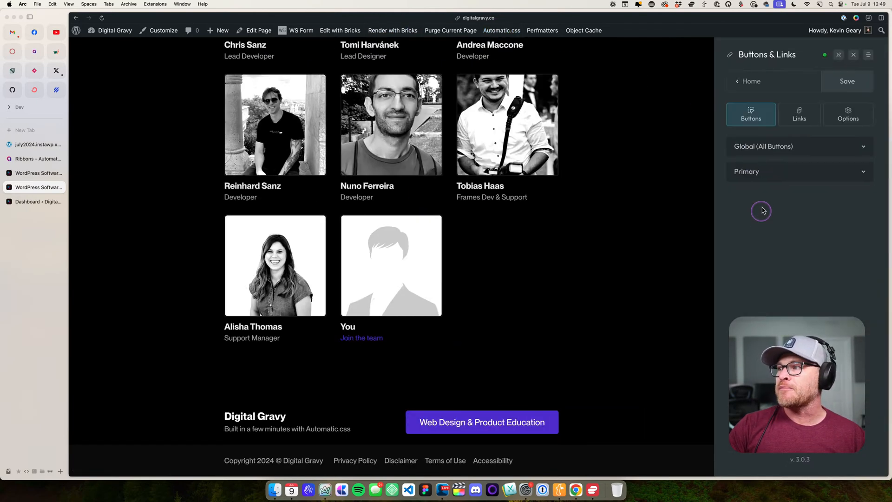
pyautogui.click(785, 171)
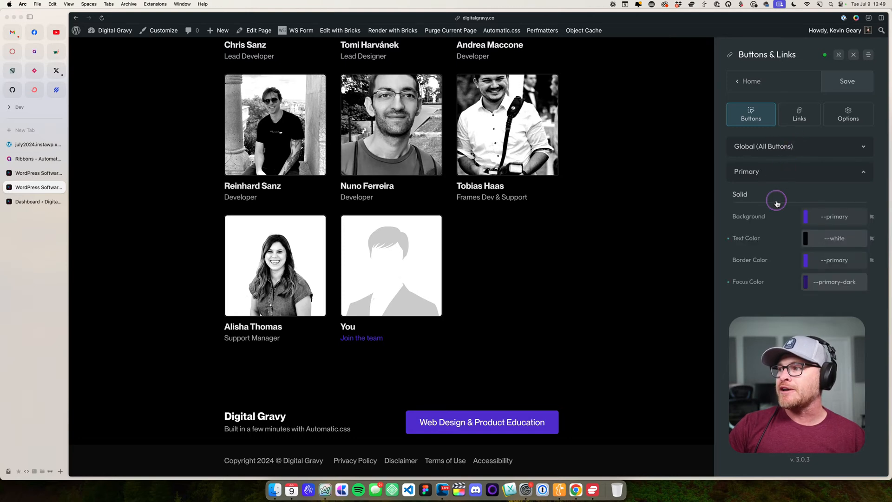
pyautogui.click(857, 216)
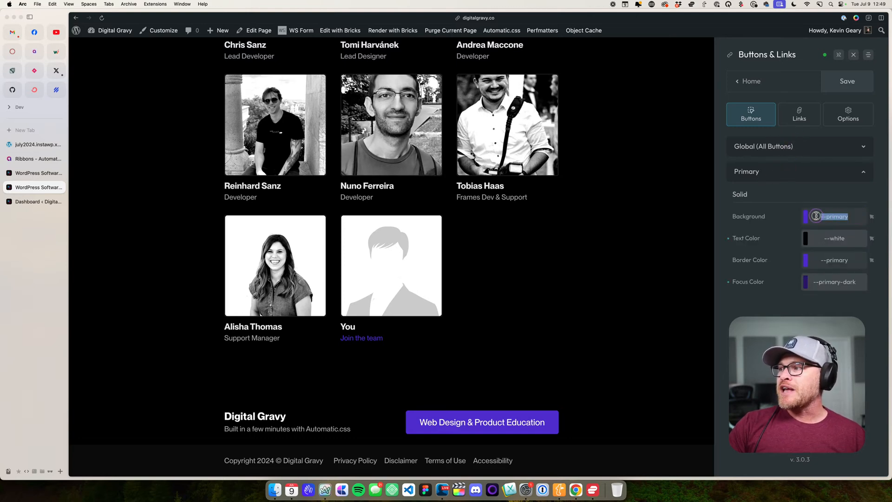
pyautogui.click(858, 239)
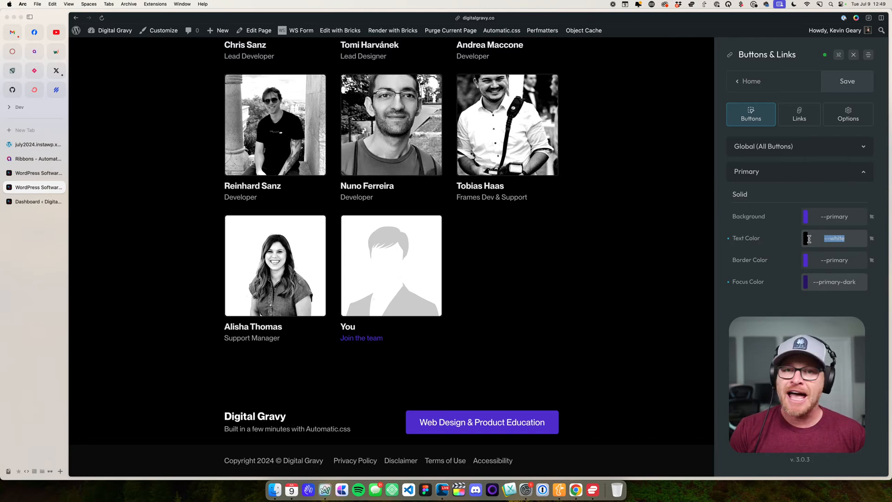
# - Try --primary-ultra-light as the Primary button's solid text color and set it back to --white
pyautogui.write('--primary-')
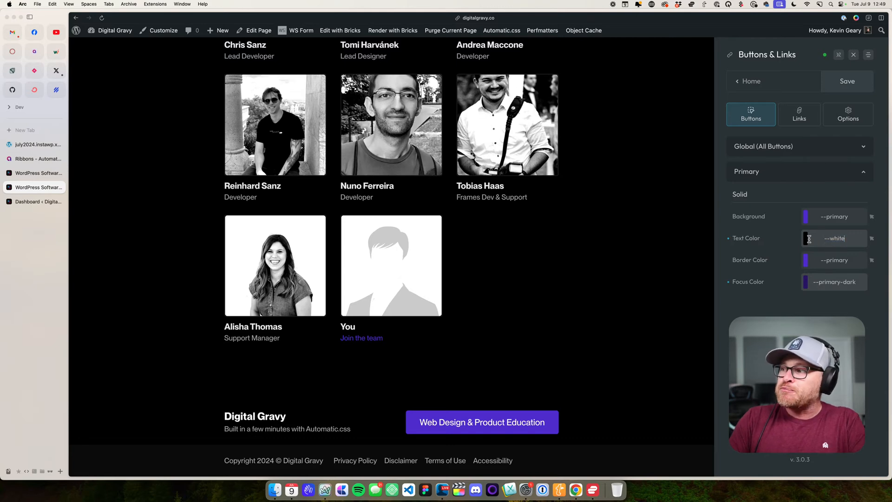
pyautogui.write('ultra-light')
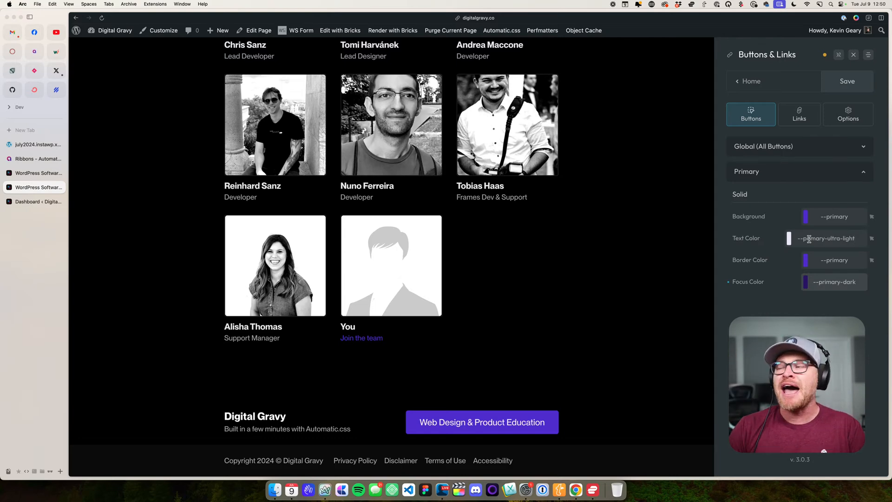
pyautogui.tripleClick(808, 239)
pyautogui.write('--white')
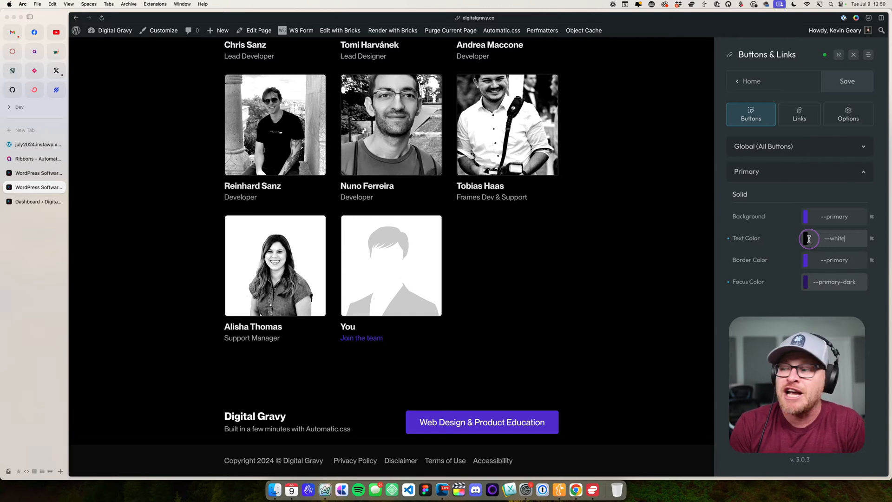
# - Look through the Color Palette's main and semantic colors and return to the settings overview
pyautogui.click(748, 81)
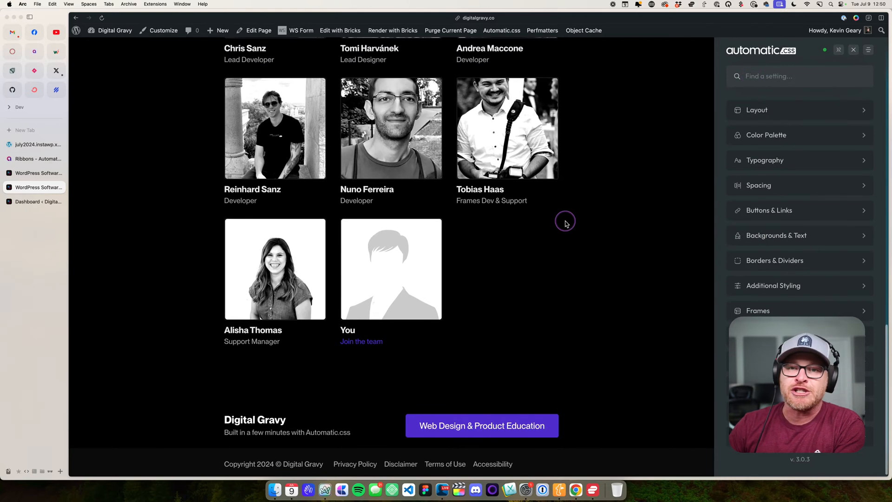
pyautogui.click(790, 137)
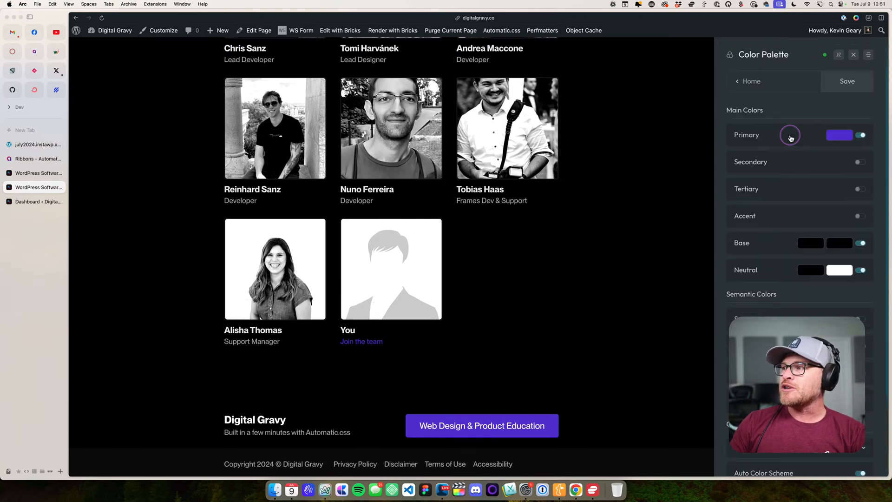
pyautogui.scroll(-3, 791, 268)
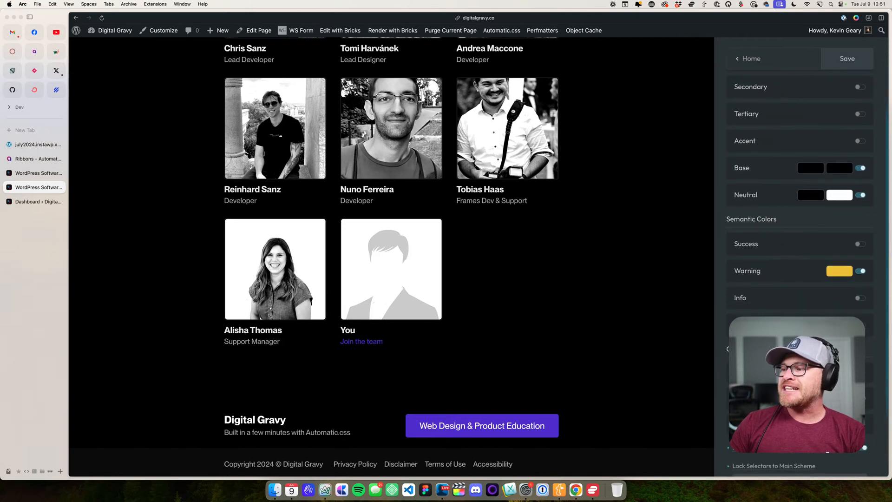
pyautogui.scroll(3, 766, 42)
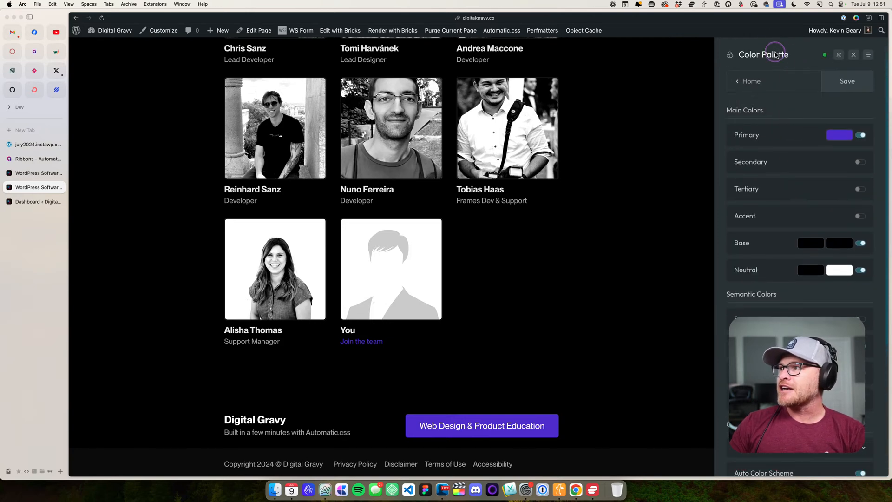
pyautogui.moveTo(768, 54); pyautogui.dragTo(300, 87)
pyautogui.click(757, 81)
pyautogui.click(764, 56)
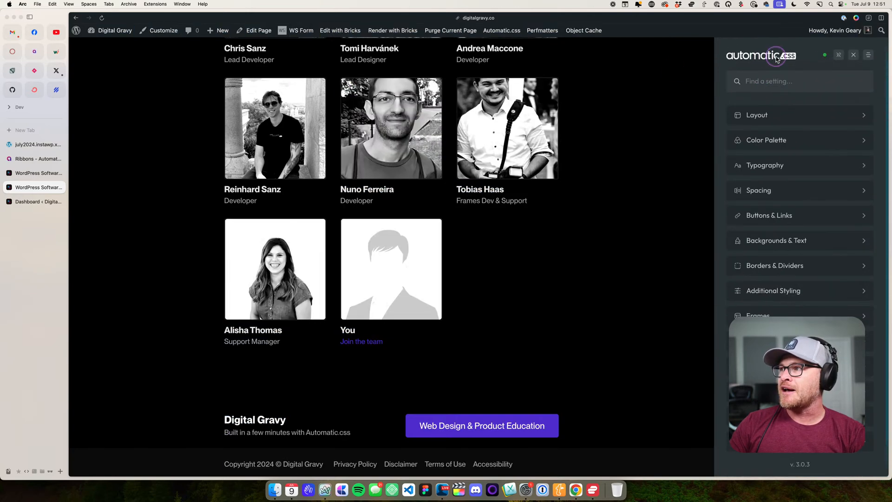
# - Undock the Automatic.css settings panel, float it over the team grid and set the page zoom to 125%
pyautogui.press('super+0')
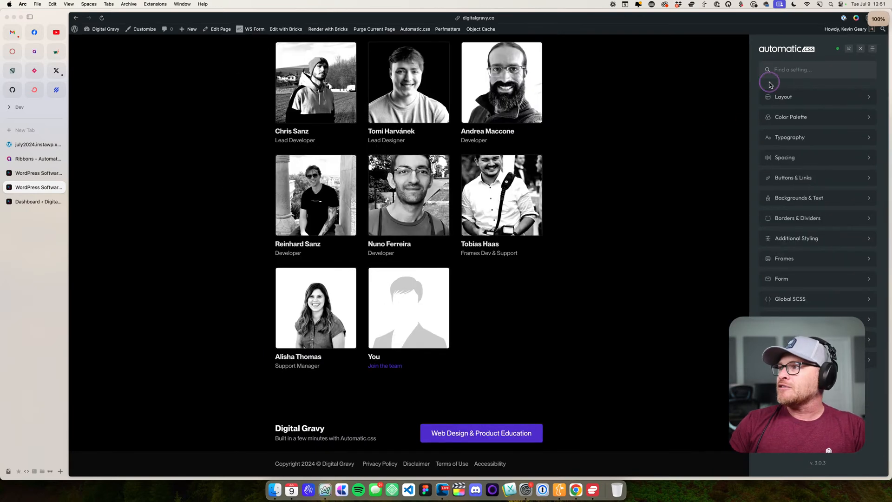
pyautogui.click(848, 48)
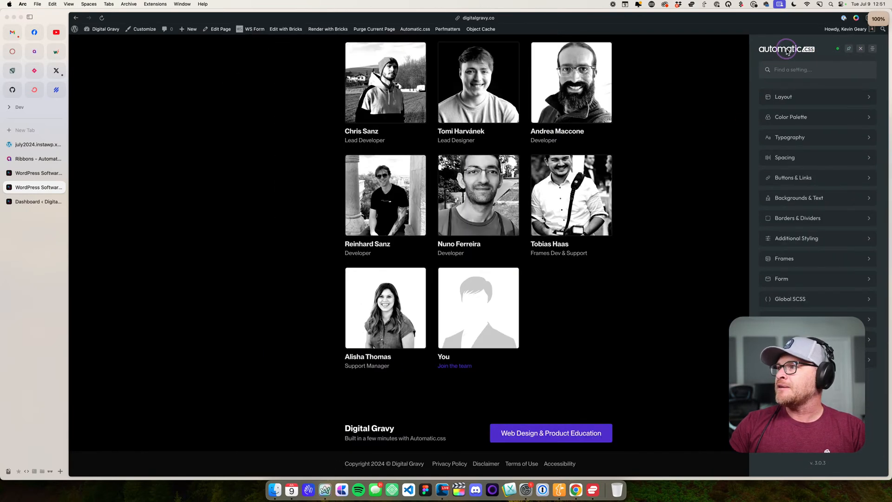
pyautogui.moveTo(784, 51); pyautogui.dragTo(346, 80)
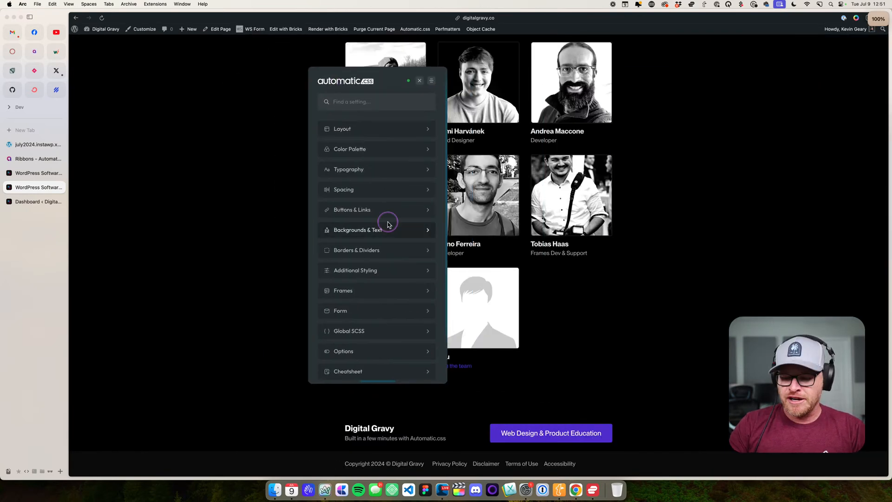
pyautogui.press('super+equal')
pyautogui.moveTo(745, 96); pyautogui.dragTo(301, 83)
# - Open the Color Palette settings in the floating panel over the team grid and expand Scheme Protections
pyautogui.click(346, 166)
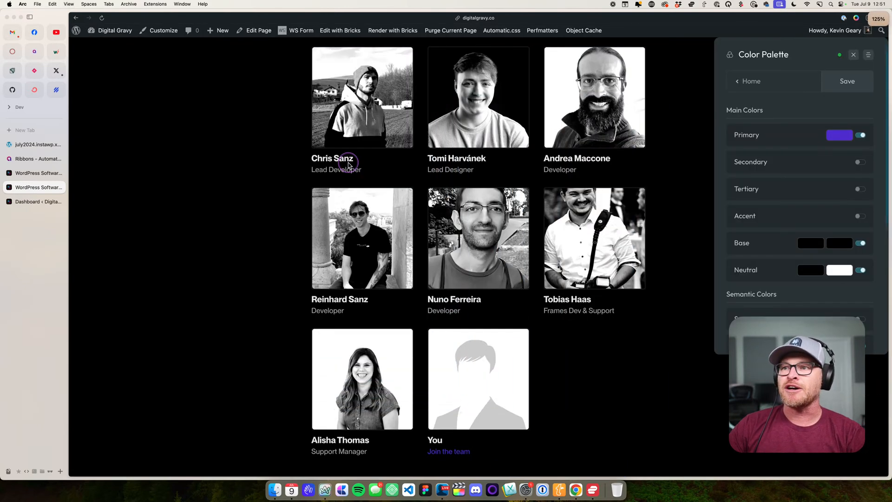
pyautogui.moveTo(765, 53); pyautogui.dragTo(253, 89)
pyautogui.scroll(-5, 290, 204)
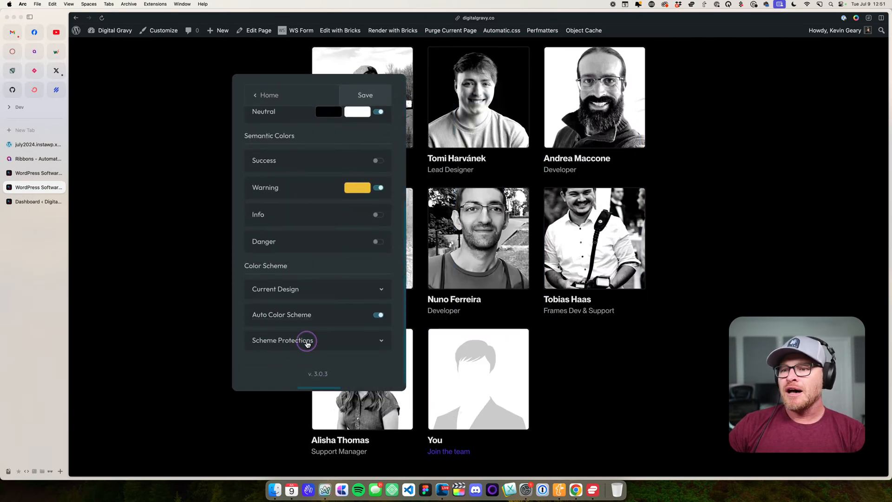
pyautogui.click(307, 343)
pyautogui.scroll(-3, 309, 344)
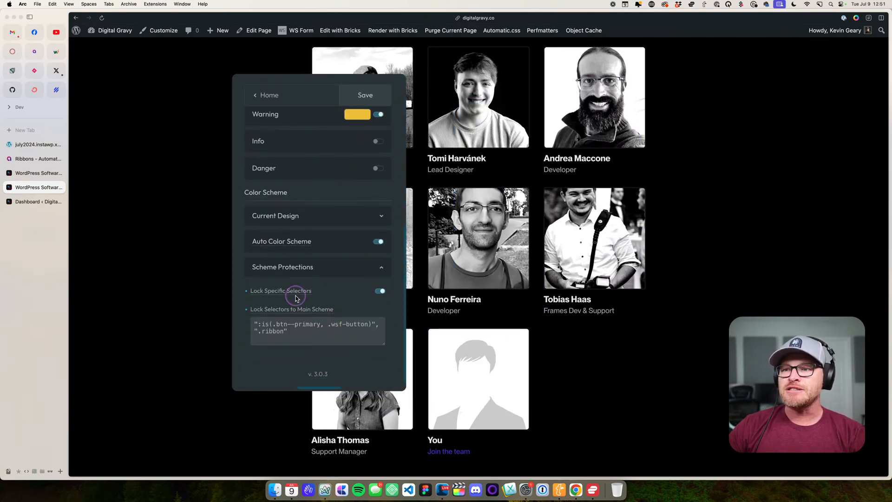
# - Inspect the Lock Specific Selectors description and the button and ribbon selectors listed under Lock Selectors to Main Scheme
pyautogui.moveTo(297, 293)
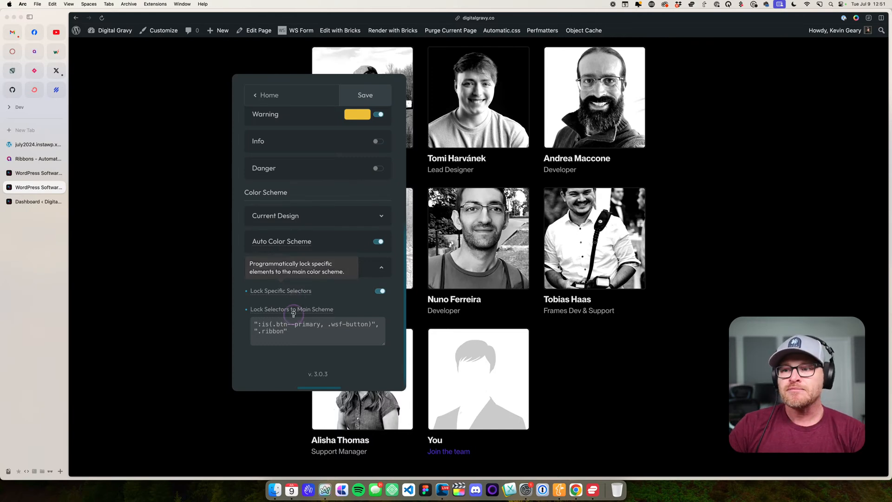
pyautogui.click(322, 315)
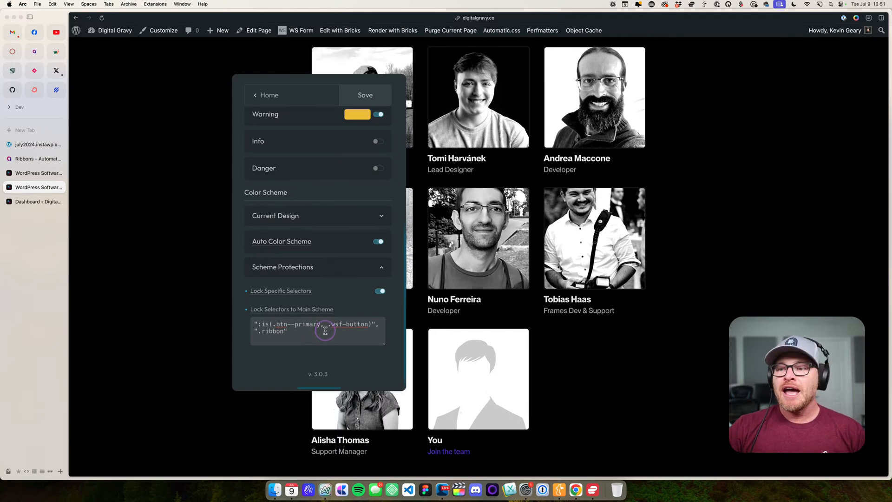
pyautogui.moveTo(273, 324); pyautogui.dragTo(369, 324)
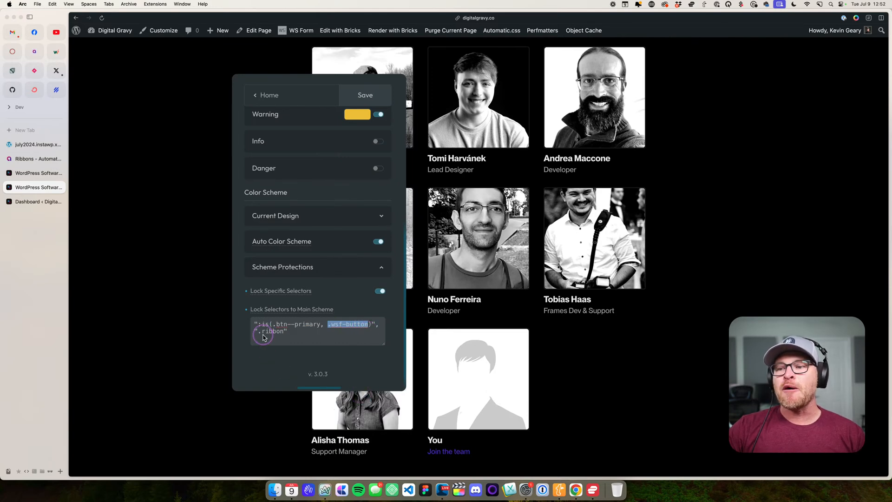
pyautogui.moveTo(258, 331); pyautogui.dragTo(284, 331)
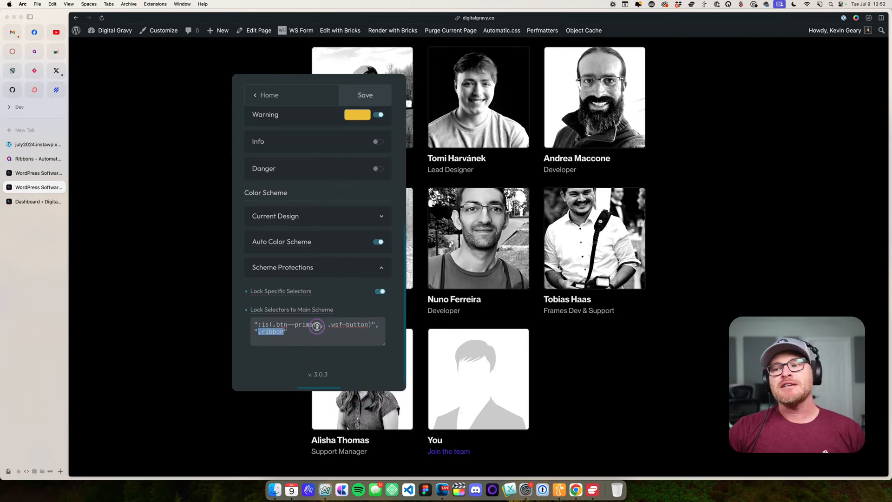
pyautogui.moveTo(376, 324); pyautogui.dragTo(255, 322)
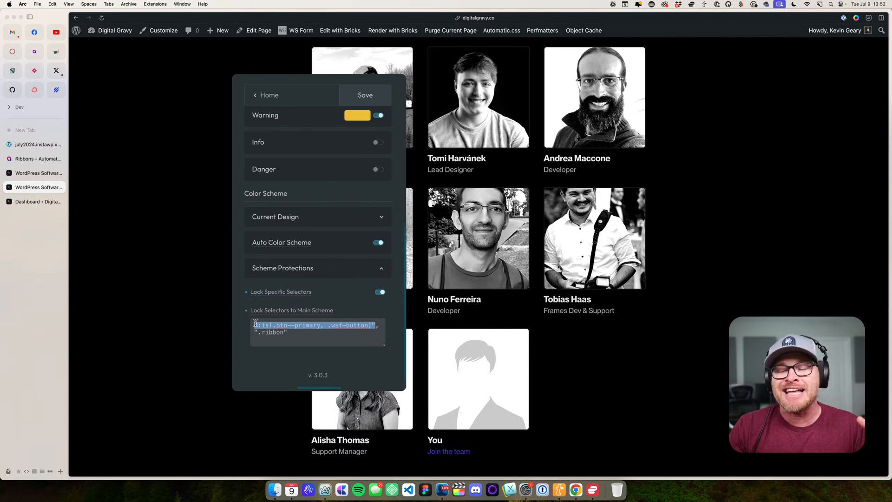
pyautogui.click(203, 322)
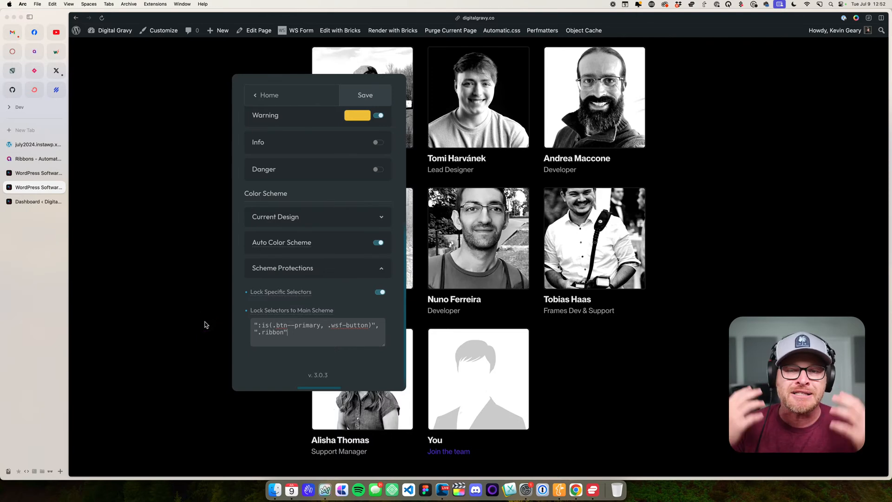
pyautogui.moveTo(303, 362); pyautogui.dragTo(238, 319)
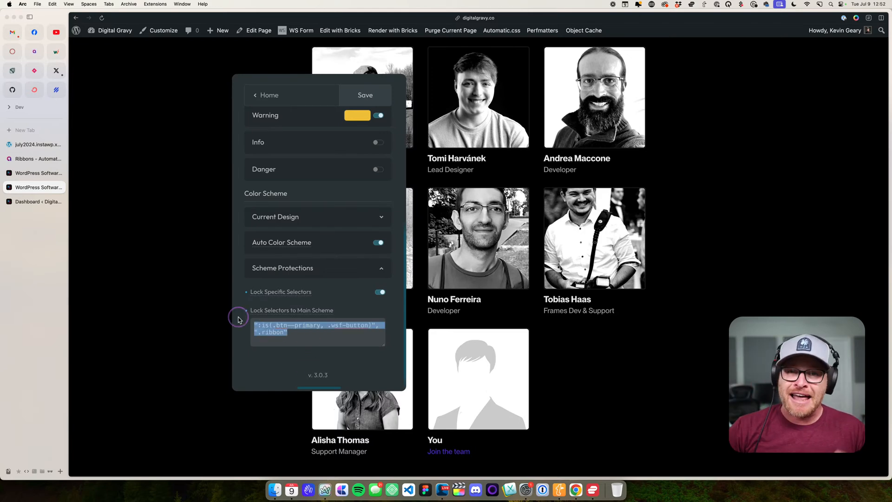
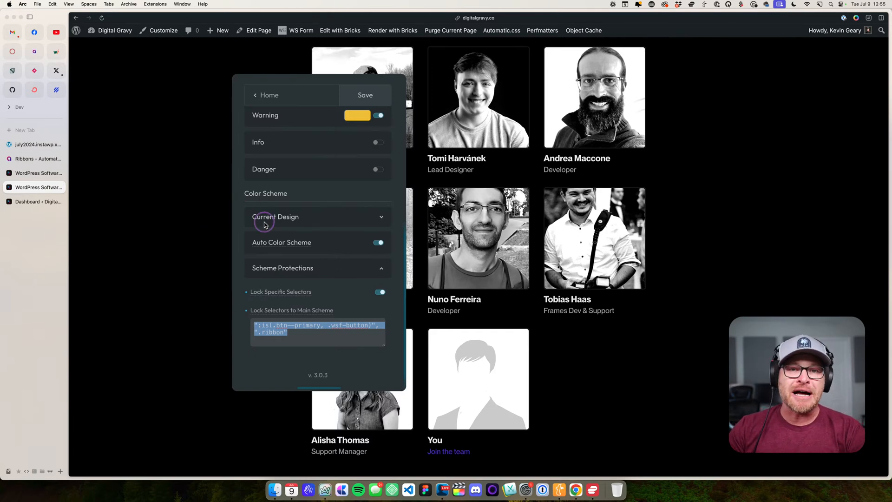
# - Close the settings panel over the team grid and switch the site to its light color scheme
pyautogui.scroll(10, 267, 227)
pyautogui.scroll(3, 274, 227)
pyautogui.click(370, 89)
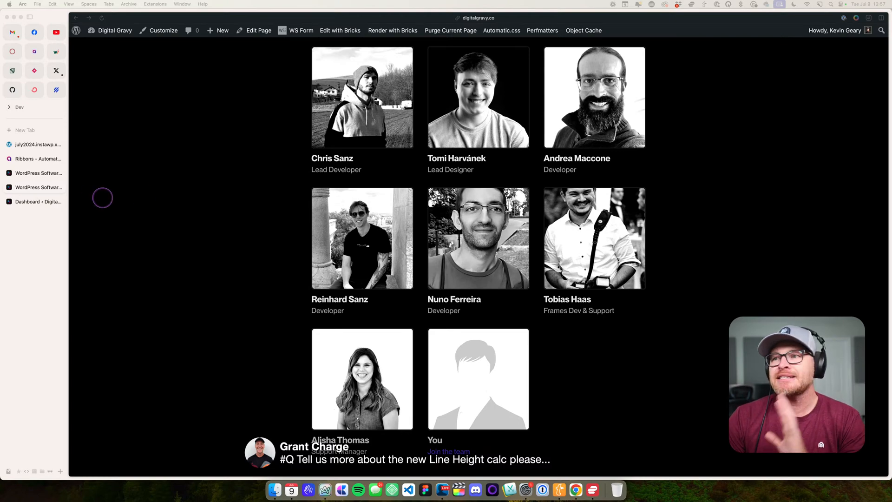
pyautogui.scroll(15, 267, 183)
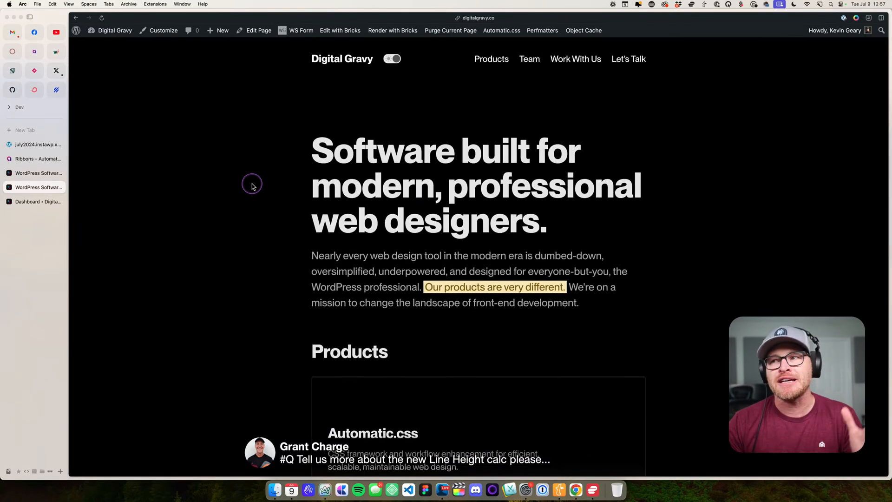
pyautogui.click(392, 58)
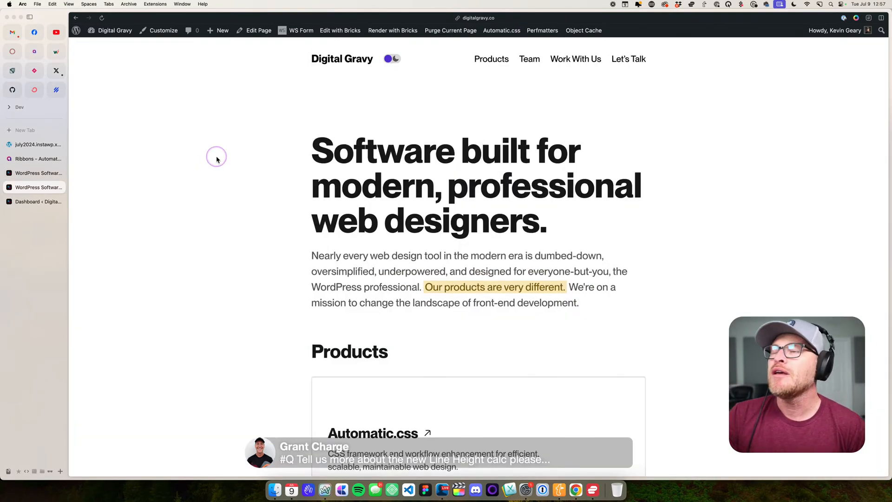
# - Open the Automatic.css Typography settings and float the panel over the start of the hero heading
pyautogui.click(501, 32)
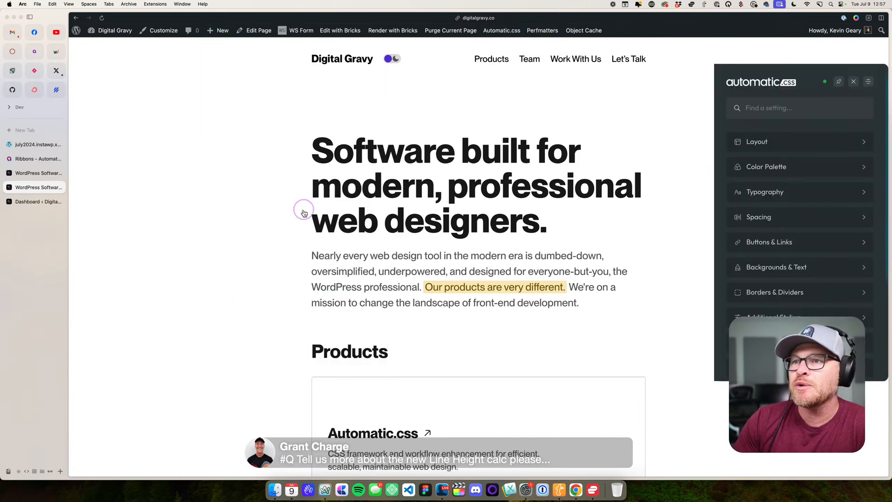
pyautogui.scroll(-3, 806, 216)
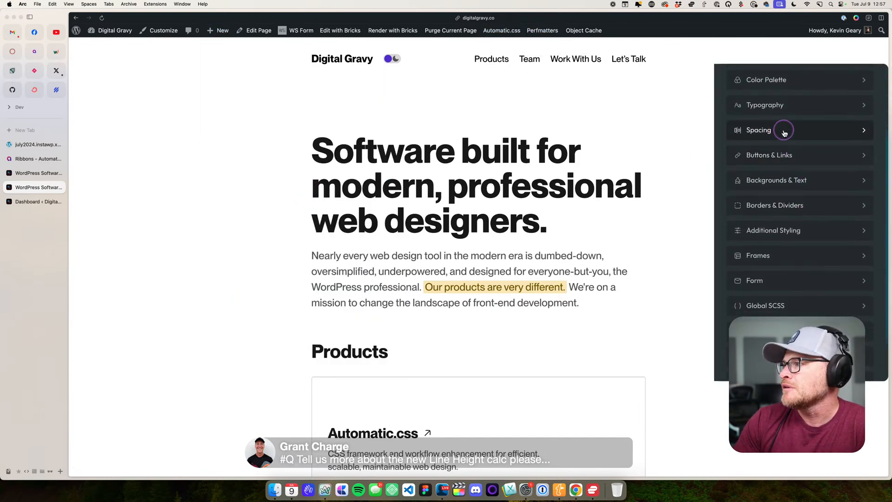
pyautogui.click(762, 105)
pyautogui.moveTo(749, 57); pyautogui.dragTo(217, 86)
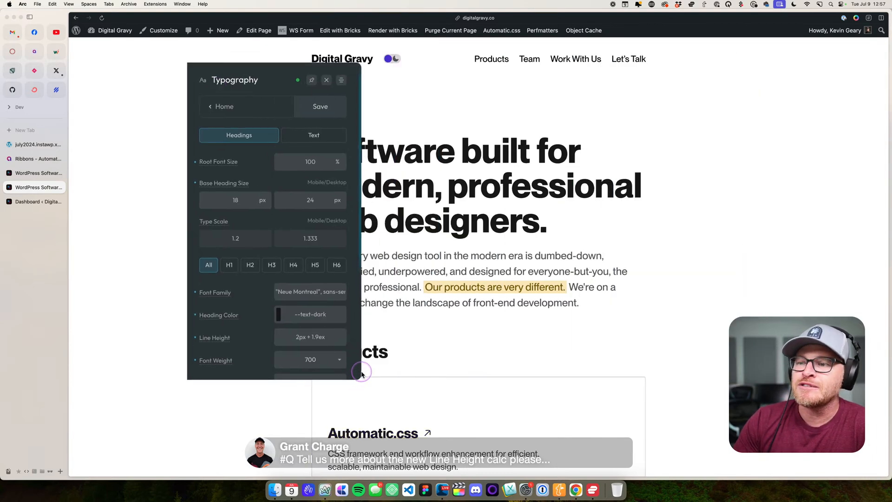
pyautogui.moveTo(226, 80); pyautogui.dragTo(262, 81)
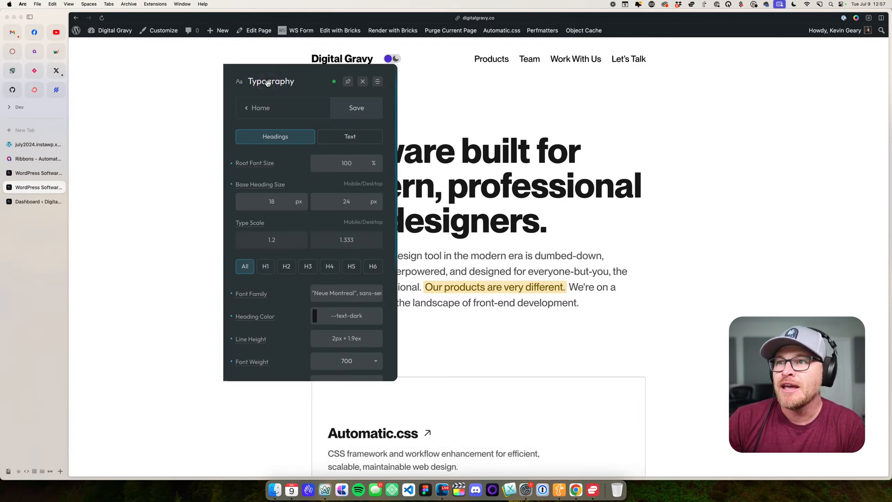
pyautogui.click(274, 83)
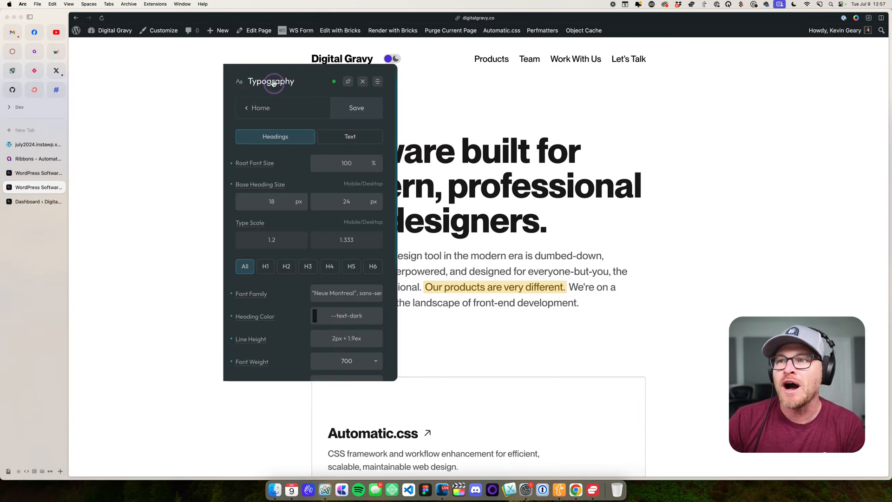
# - Look through the Headings typography settings and highlight the Line Height formula
pyautogui.scroll(-3, 288, 156)
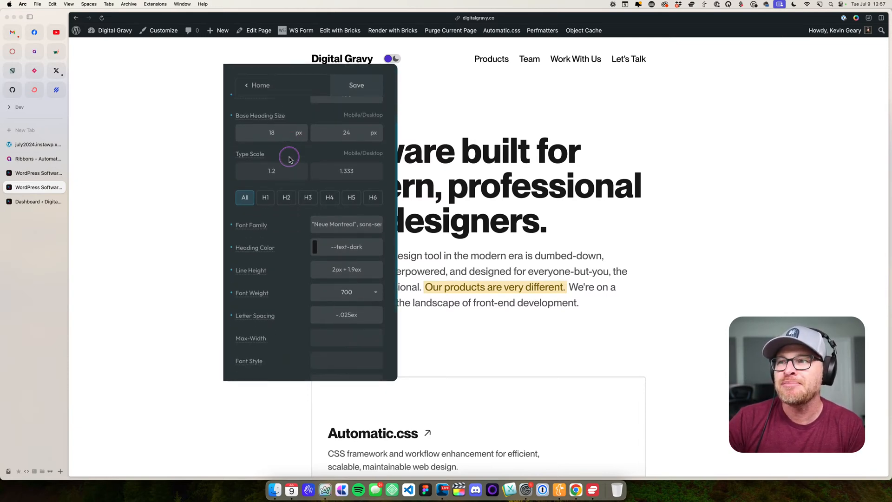
pyautogui.scroll(-4, 347, 169)
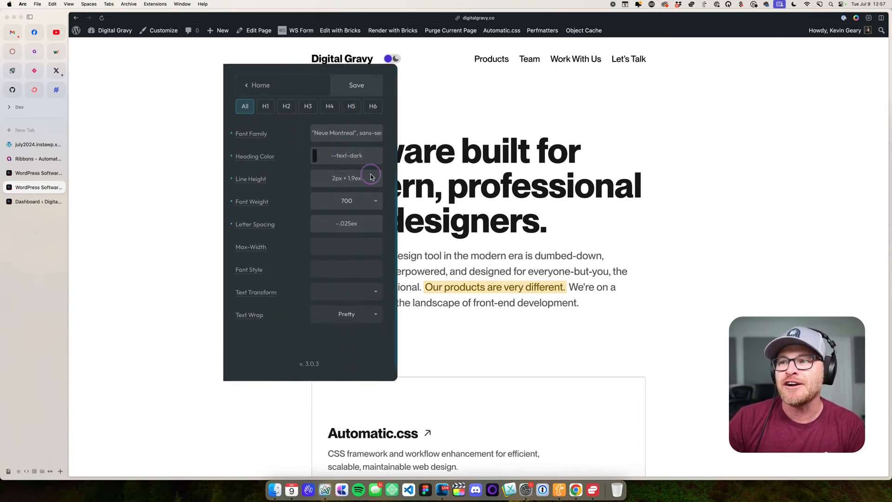
pyautogui.moveTo(371, 176); pyautogui.dragTo(324, 180)
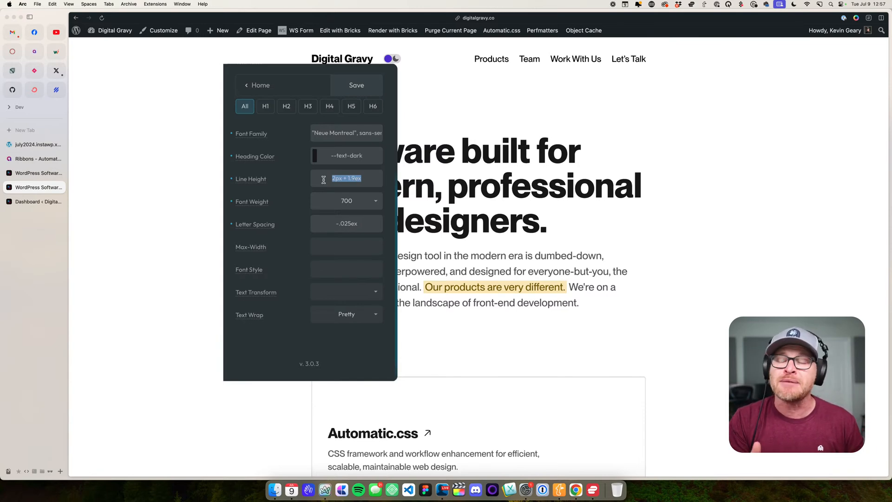
pyautogui.scroll(5, 321, 186)
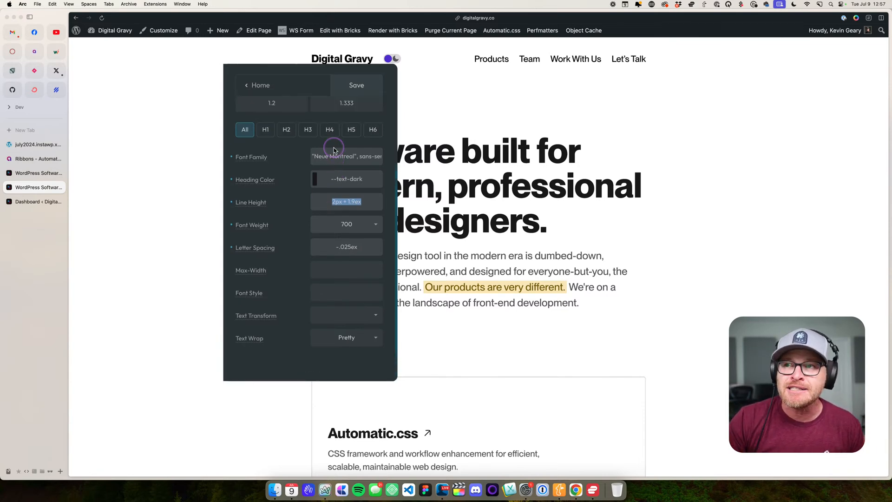
pyautogui.scroll(-5, 329, 260)
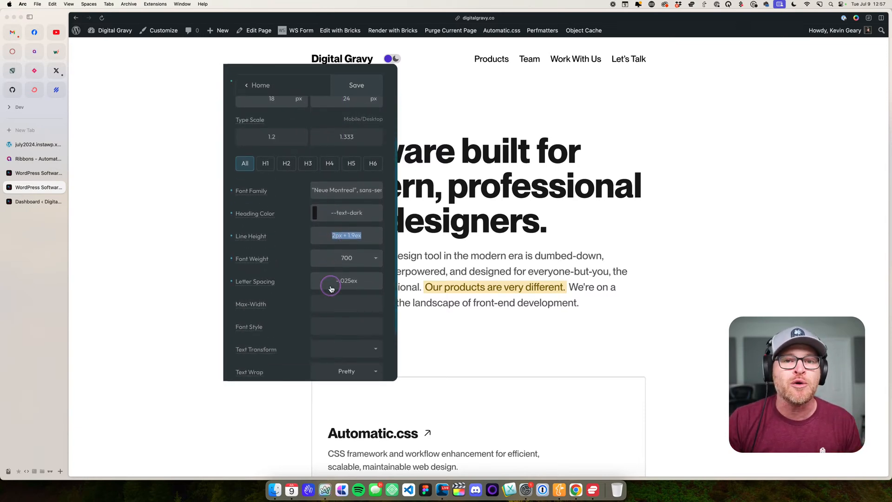
pyautogui.scroll(5, 329, 191)
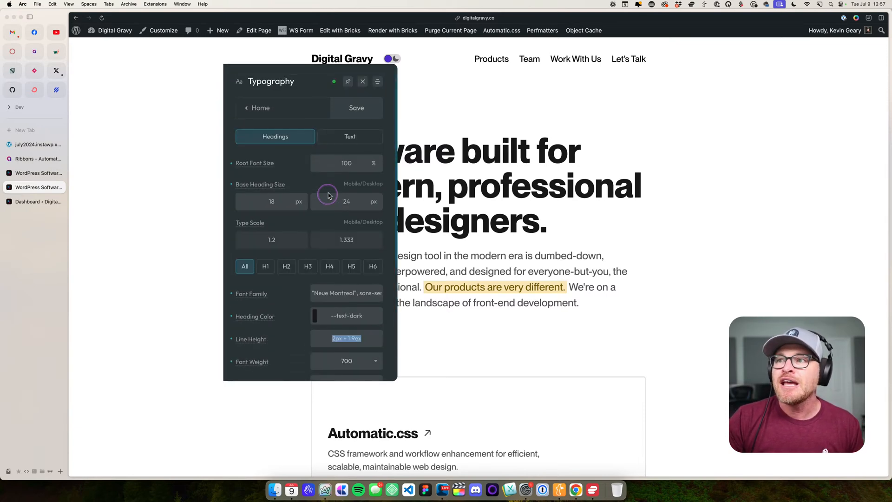
# - Check the Default Line Height in the Text typography settings and close the panel
pyautogui.click(348, 137)
pyautogui.scroll(-3, 347, 223)
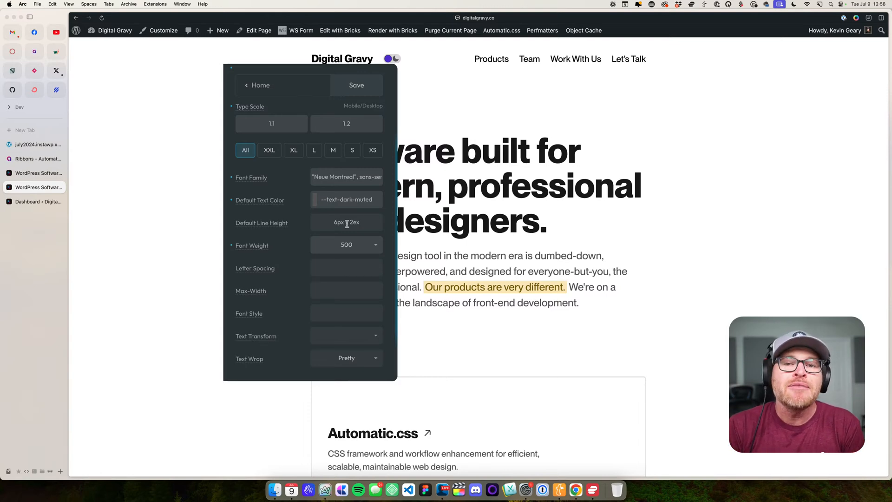
pyautogui.moveTo(300, 66); pyautogui.dragTo(439, 112)
pyautogui.scroll(3, 239, 80)
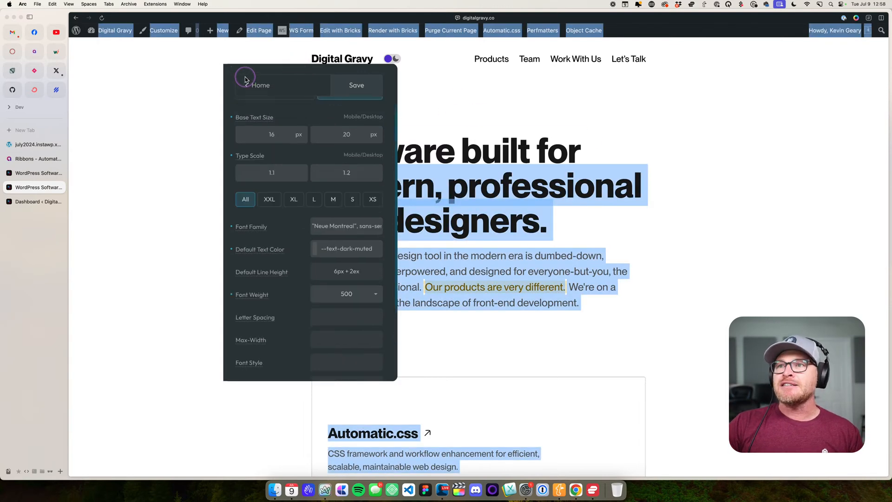
pyautogui.click(362, 82)
pyautogui.click(633, 185)
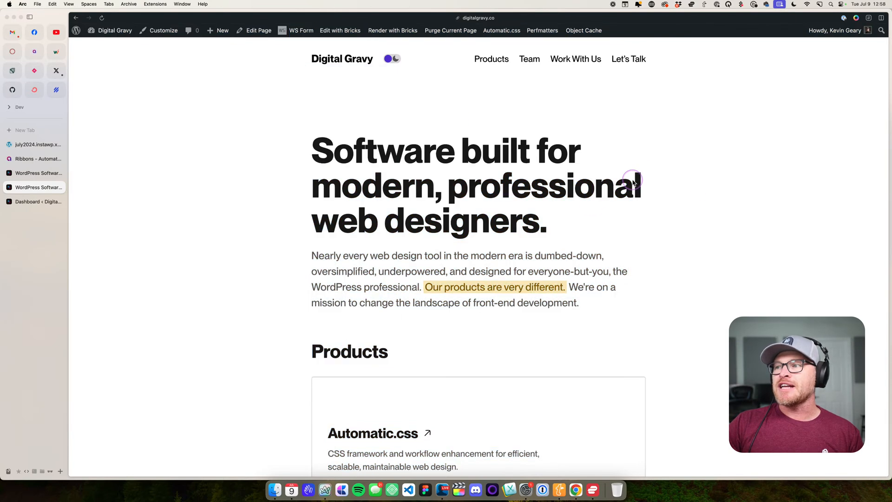
# - Highlight the intro paragraph below the hero heading to examine its line spacing
pyautogui.scroll(-3, 576, 205)
pyautogui.moveTo(303, 194); pyautogui.dragTo(585, 241)
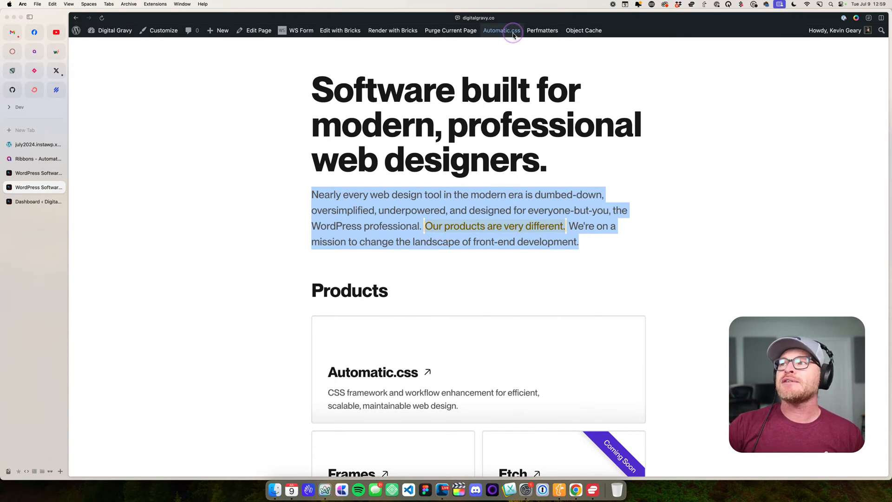
pyautogui.scroll(2, 450, 102)
pyautogui.scroll(1, 450, 102)
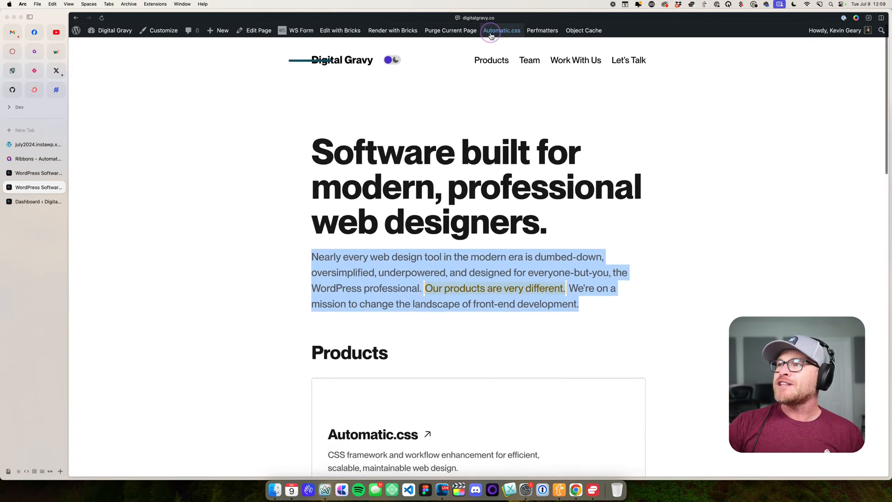
# - Reset the page zoom to 100% and float the reopened Typography panel over the hero section
pyautogui.rightClick(145, 135)
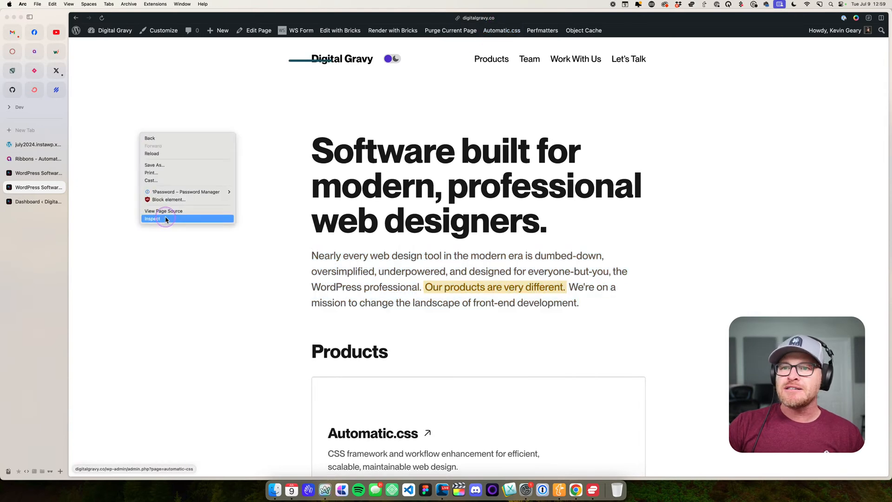
pyautogui.click(448, 241)
pyautogui.press('super+0')
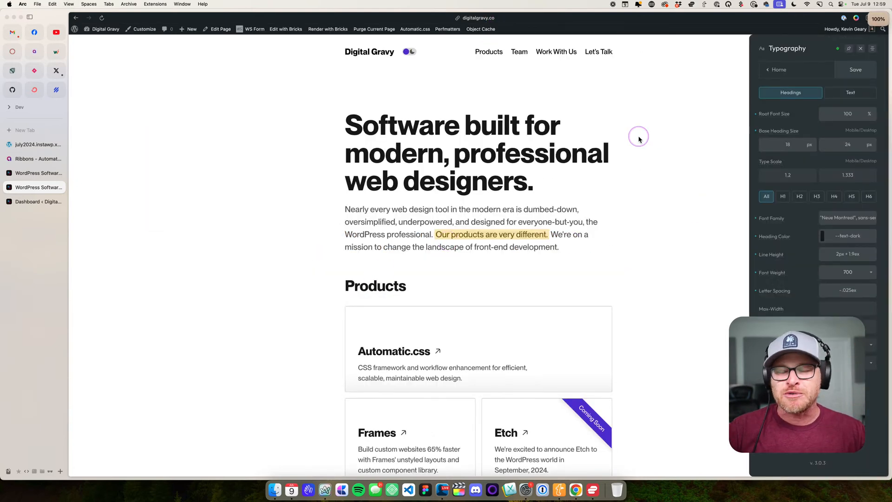
pyautogui.moveTo(788, 50); pyautogui.dragTo(375, 100)
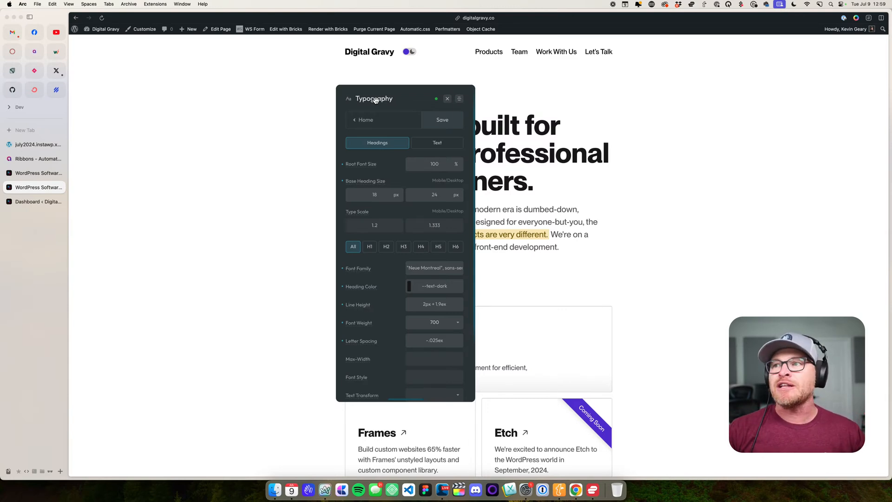
pyautogui.click(212, 132)
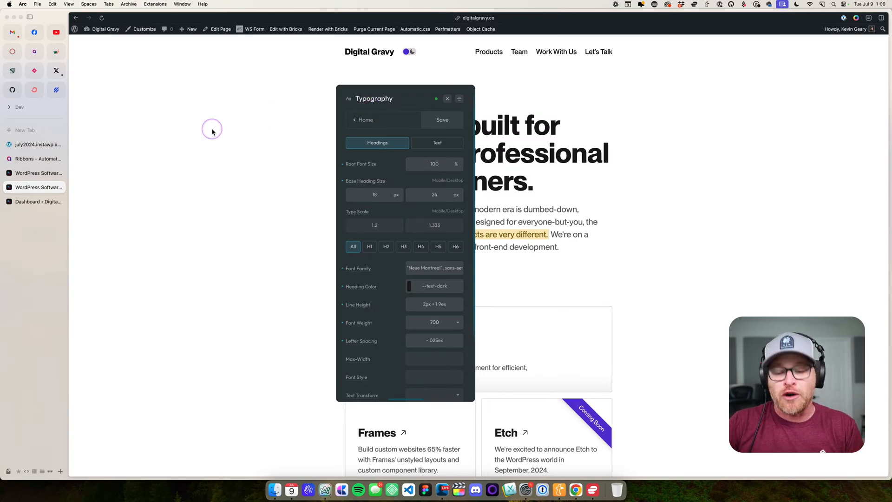
# - Zoom the page in and out repeatedly to check the Typography panel's placement, ending at 100%
pyautogui.press('super+equal')
pyautogui.press('super+equal')
pyautogui.press('super+equal')
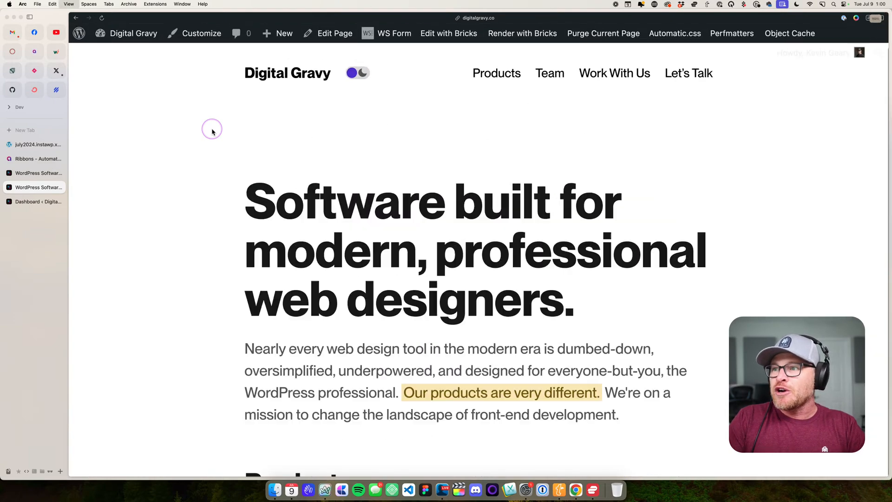
pyautogui.press('super+minus')
pyautogui.press('super+equal')
pyautogui.press('super+equal')
pyautogui.press('super+minus')
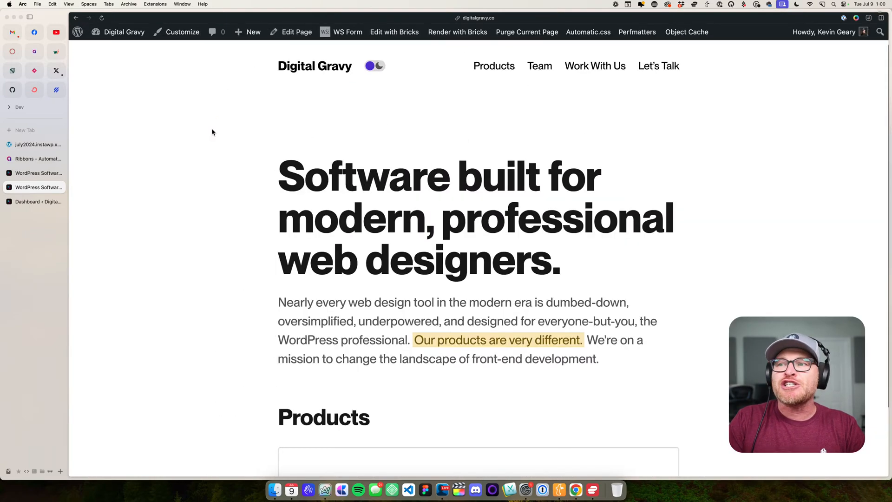
pyautogui.press('super+minus')
pyautogui.press('super+minus')
pyautogui.press('super+minus')
pyautogui.press('super+minus')
pyautogui.press('super+minus')
pyautogui.press('super+equal')
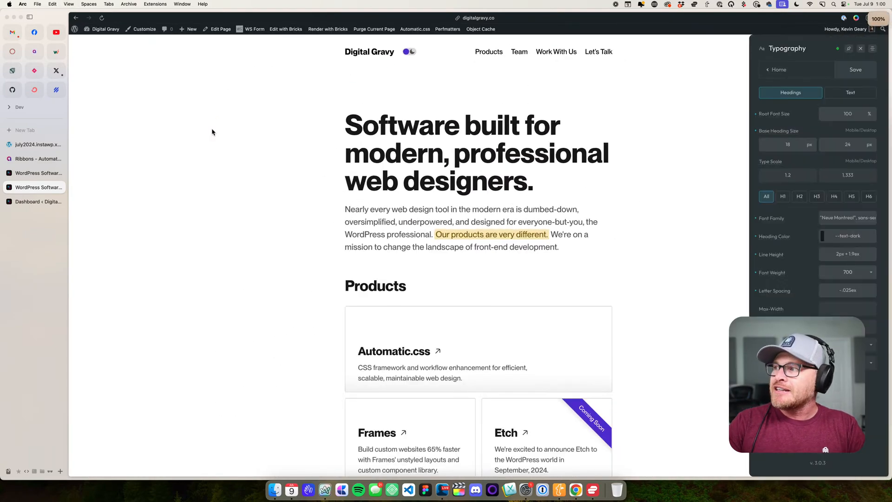
pyautogui.press('super+equal')
pyautogui.press('super+equal')
pyautogui.press('super+equal')
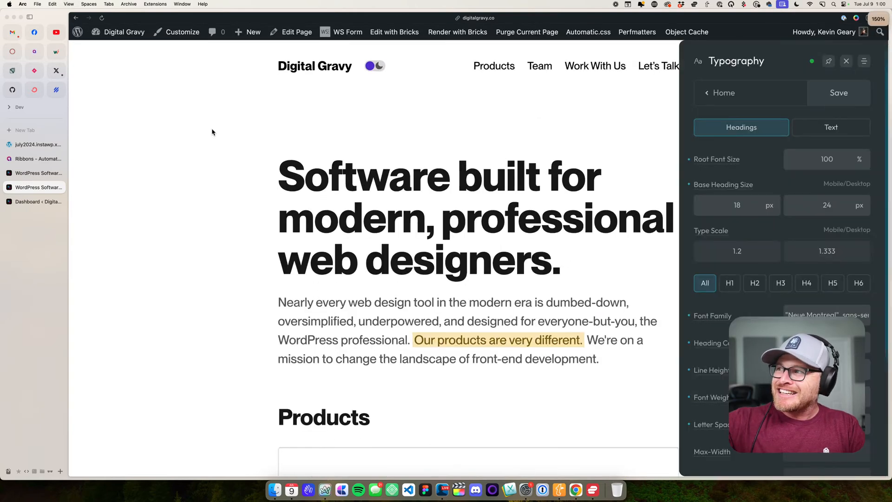
pyautogui.press('super+minus')
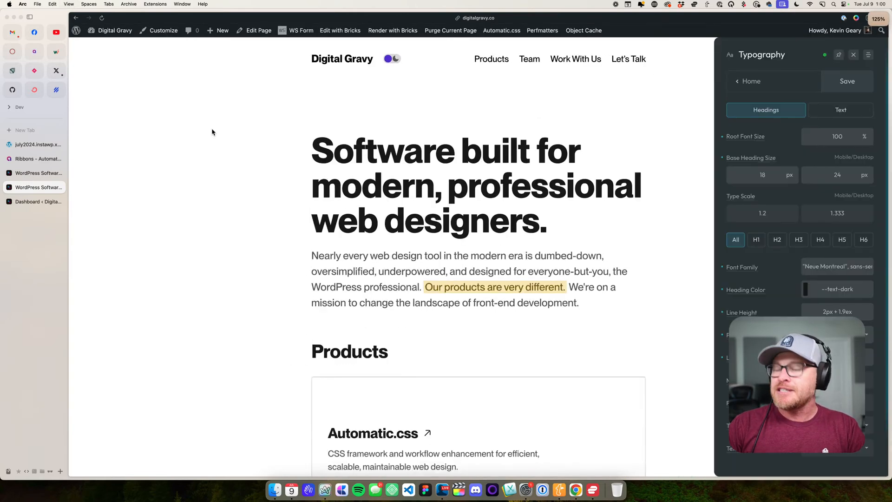
pyautogui.press('super+minus')
pyautogui.press('super+minus')
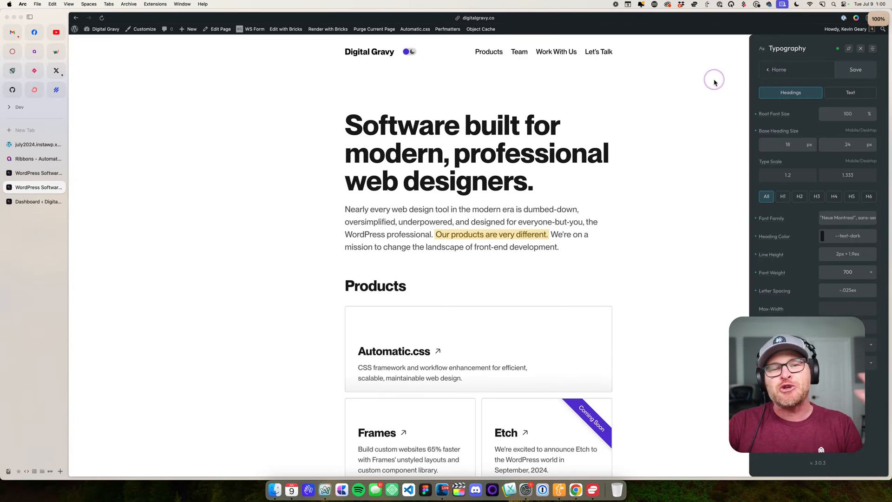
# - Float the Typography panel beside the hero heading and examine the parts of the Headings Line Height formula
pyautogui.moveTo(790, 49); pyautogui.dragTo(229, 128)
pyautogui.scroll(-3, 230, 149)
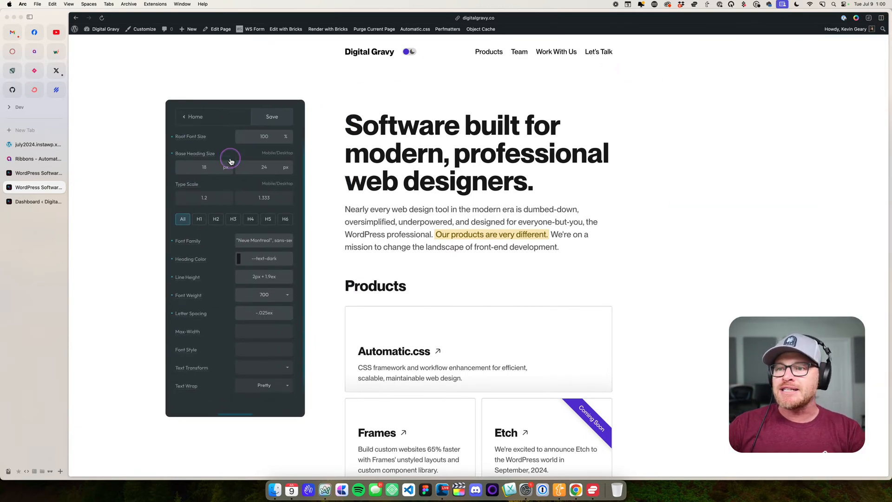
pyautogui.moveTo(238, 252); pyautogui.dragTo(292, 257)
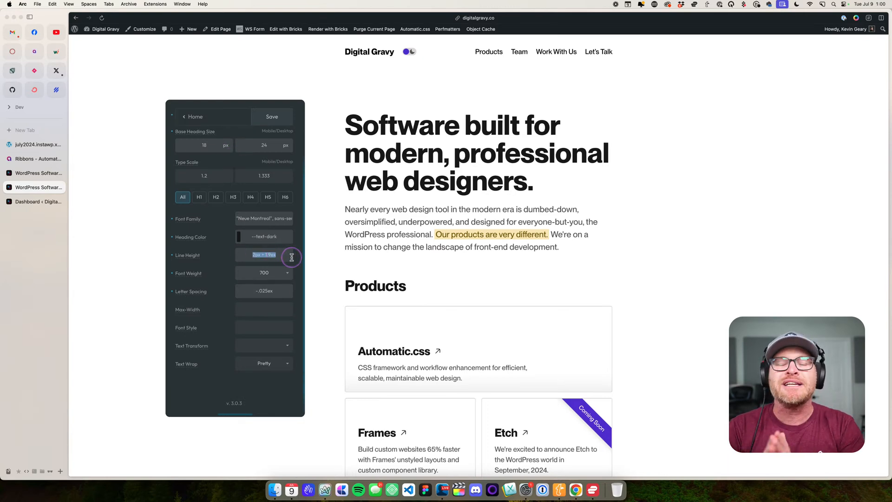
pyautogui.press('Right')
pyautogui.press('Left')
pyautogui.press('Left')
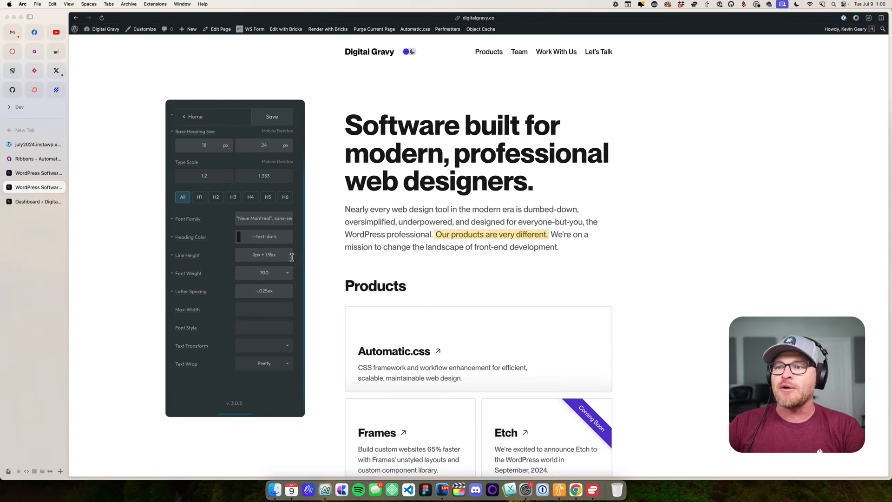
pyautogui.click(261, 254)
pyautogui.moveTo(261, 254); pyautogui.dragTo(246, 265)
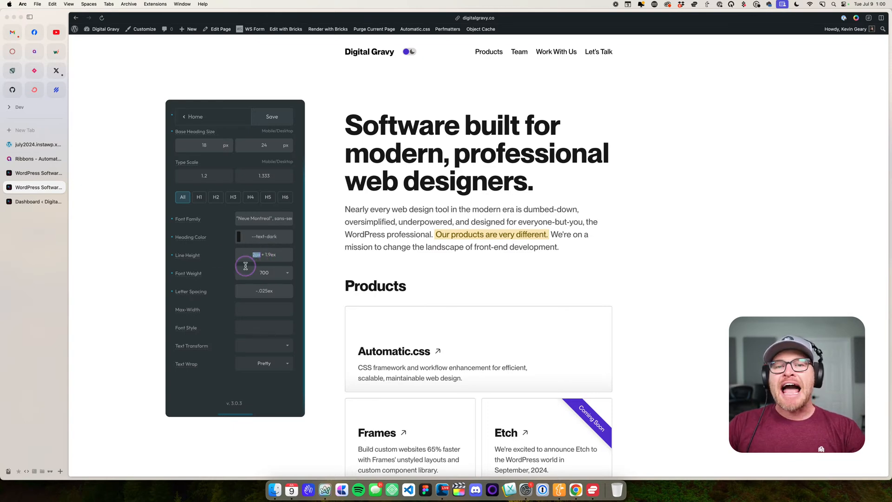
# - Try the ch unit in place of ex in the Headings Line Height formula and restore it to 2px + 1.9ex
pyautogui.click(278, 254)
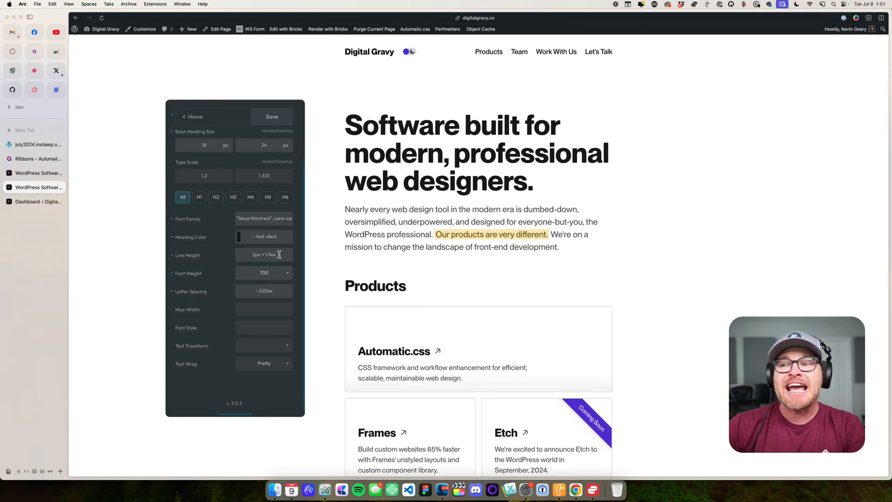
pyautogui.press('BackSpace')
pyautogui.press('BackSpace')
pyautogui.write('ch')
pyautogui.press('BackSpace')
pyautogui.press('BackSpace')
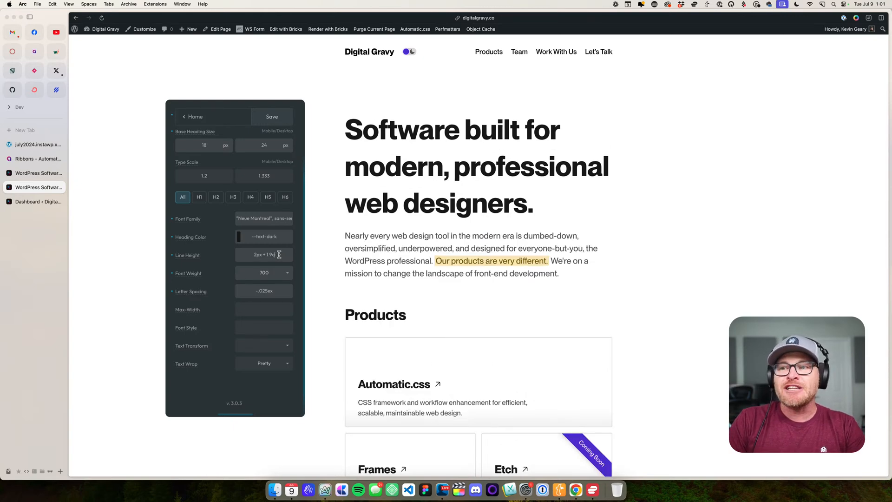
pyautogui.write('ex')
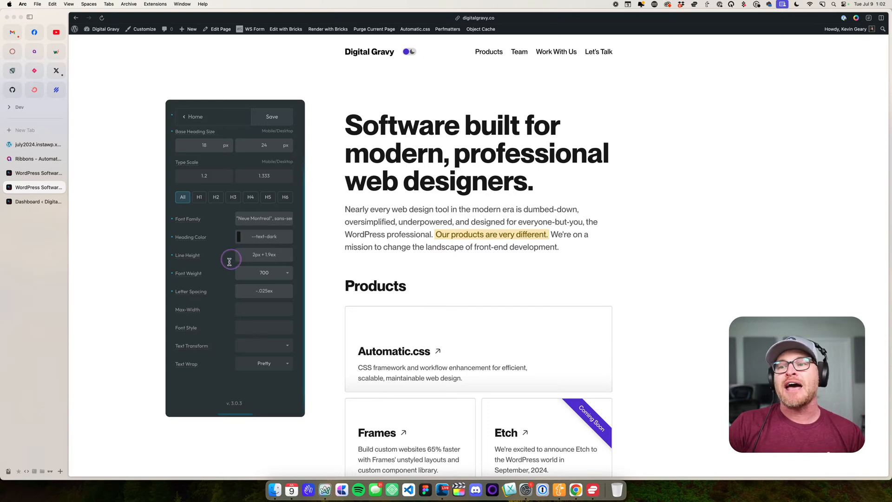
# - Highlight the 2px part, the 1.9ex part and the whole Headings Line Height formula to examine how they work together
pyautogui.moveTo(261, 255); pyautogui.dragTo(240, 255)
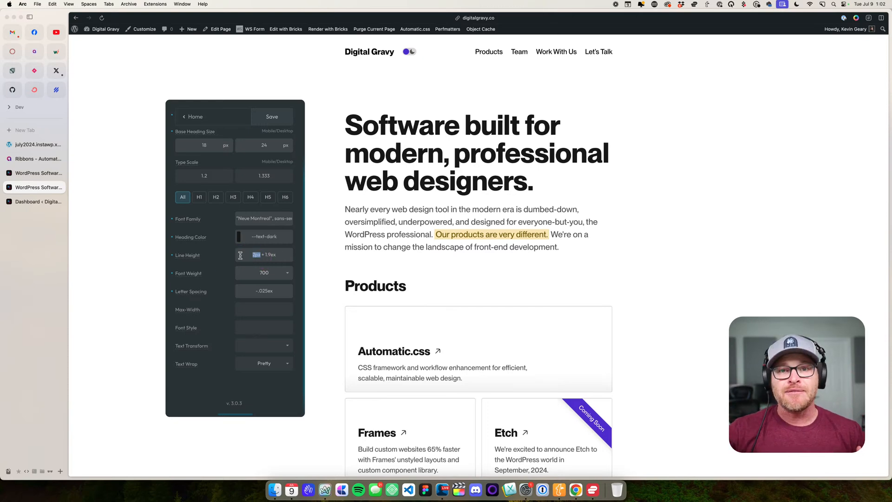
pyautogui.moveTo(284, 255); pyautogui.dragTo(267, 254)
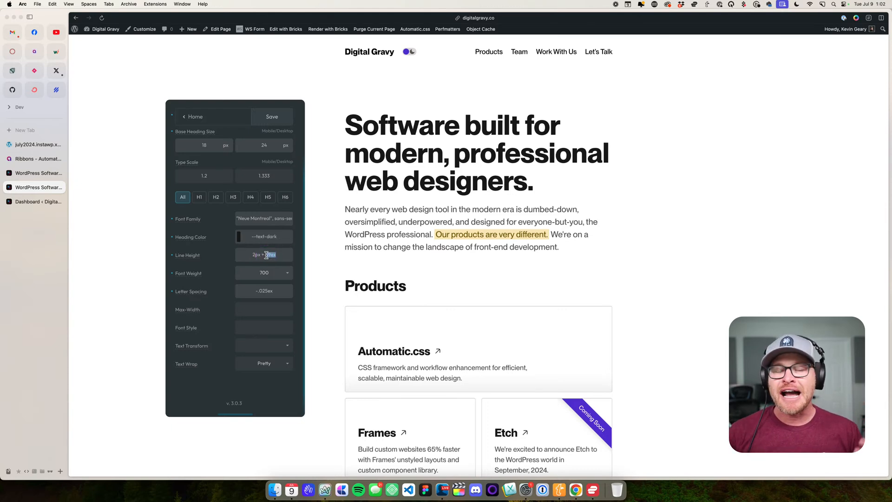
pyautogui.click(353, 182)
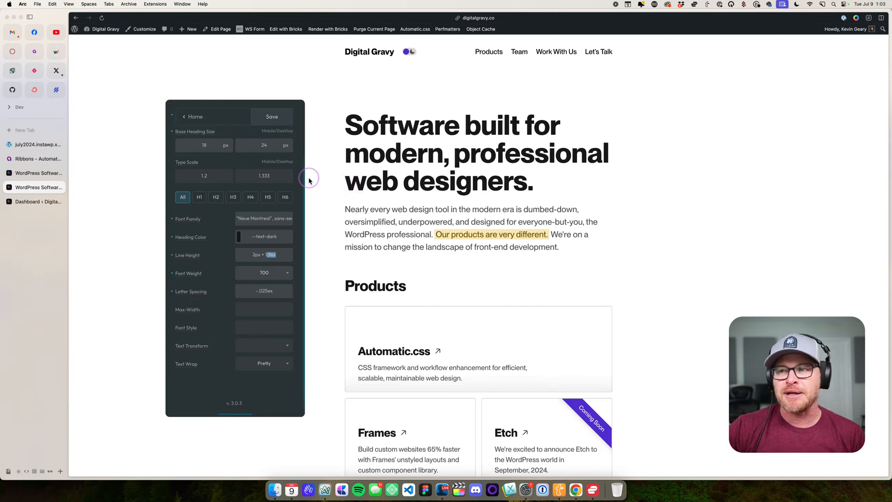
pyautogui.moveTo(283, 259); pyautogui.dragTo(247, 252)
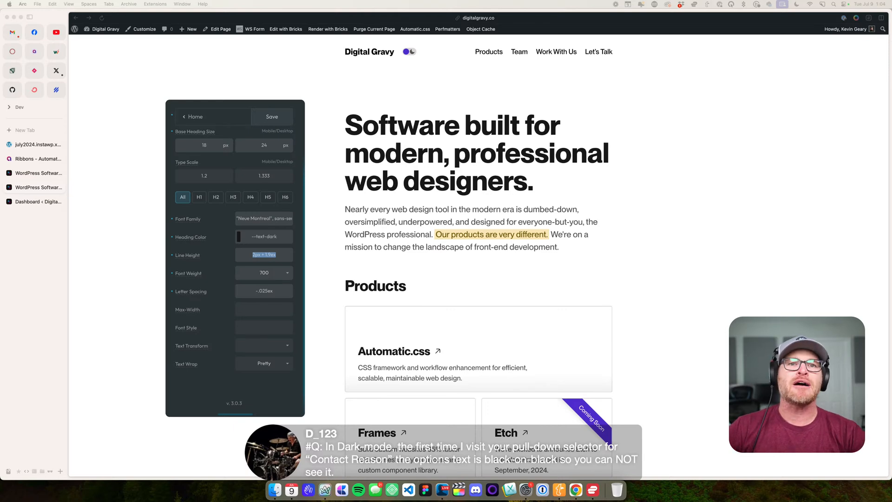
# - Open the Let's Talk page, leaving the unsaved settings changes behind, and check the form's Contact Reason options
pyautogui.click(408, 52)
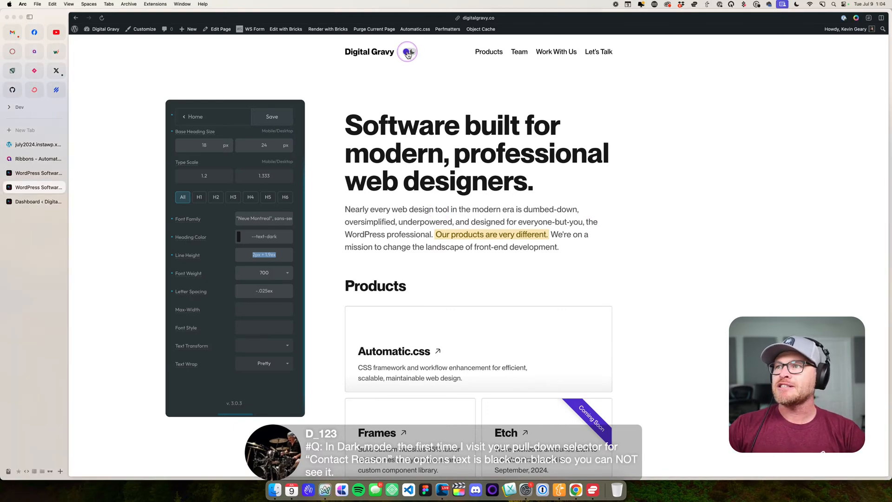
pyautogui.click(594, 53)
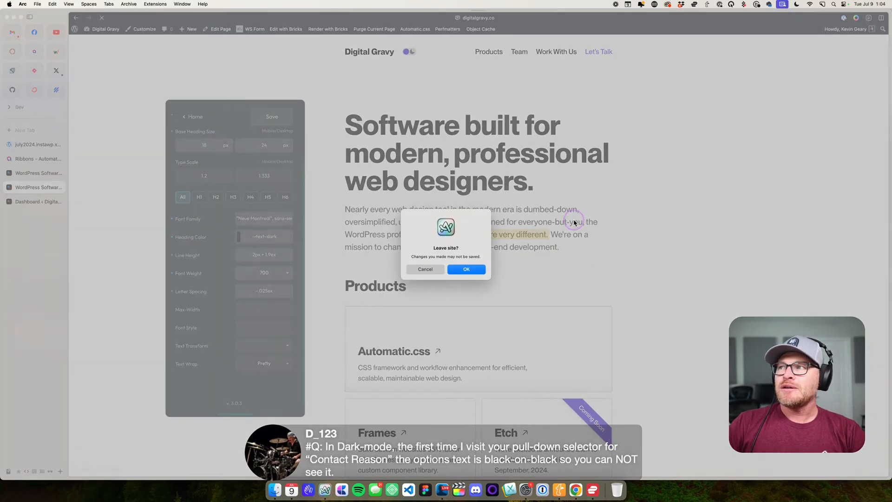
pyautogui.click(464, 269)
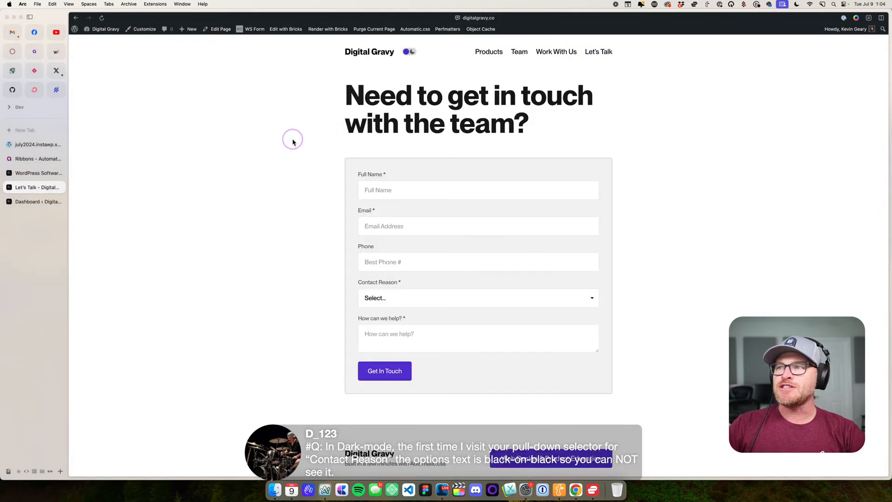
pyautogui.click(277, 114)
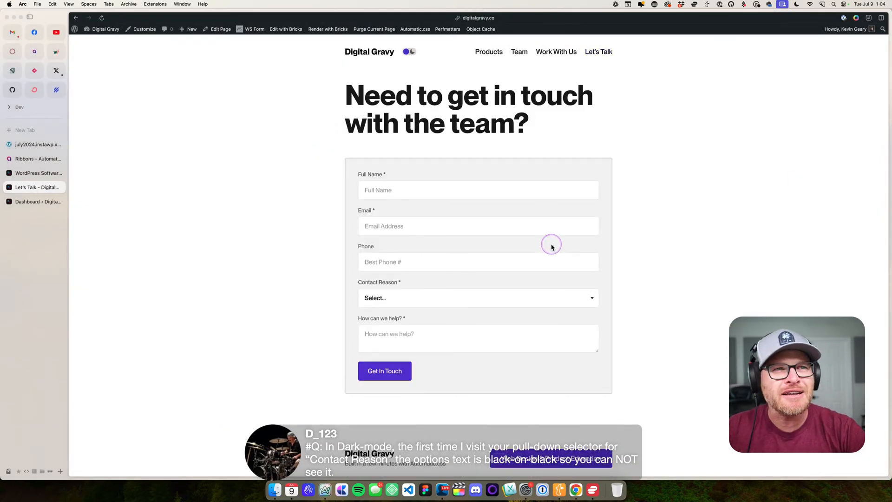
pyautogui.click(434, 296)
pyautogui.click(640, 296)
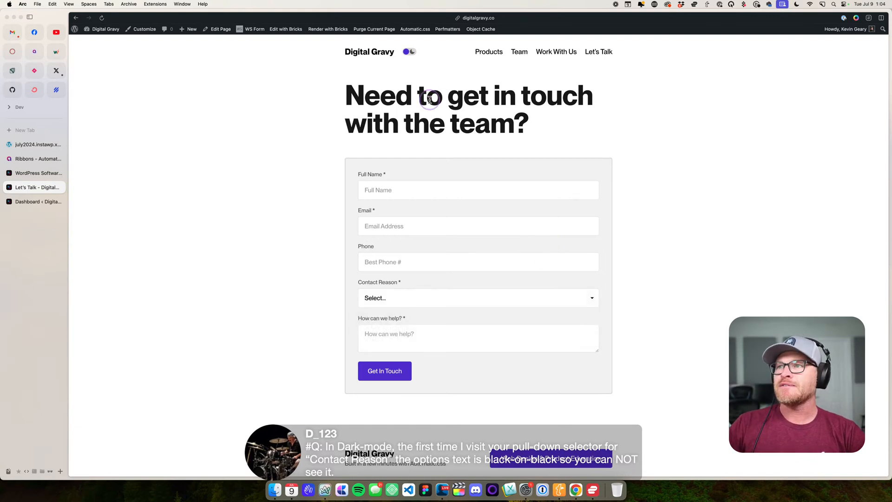
# - Switch the page to dark mode and test Contact Reason with Product Question, resetting it to Select...
pyautogui.click(410, 51)
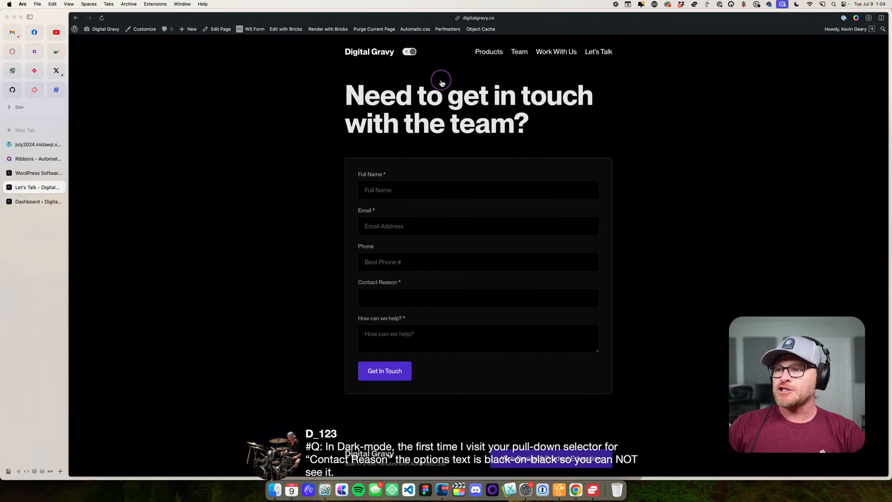
pyautogui.click(420, 307)
pyautogui.click(378, 309)
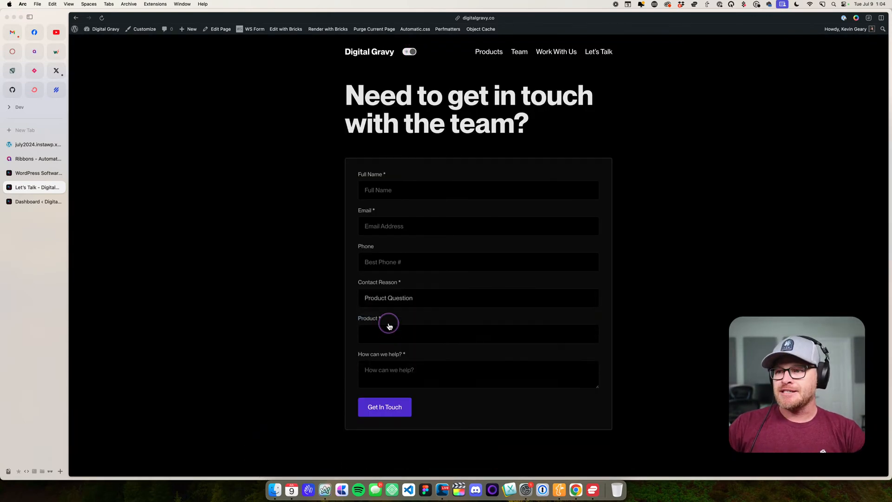
pyautogui.click(389, 299)
pyautogui.click(389, 287)
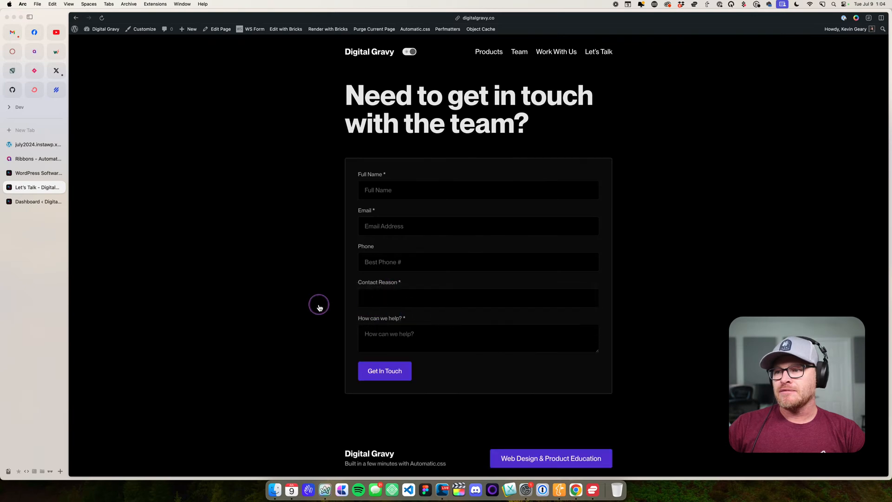
# - Test the dark mode readability of Contact Reason with Product Question, General Question, Public Relations and Employment, and reset it to Select...
pyautogui.click(393, 297)
pyautogui.click(392, 308)
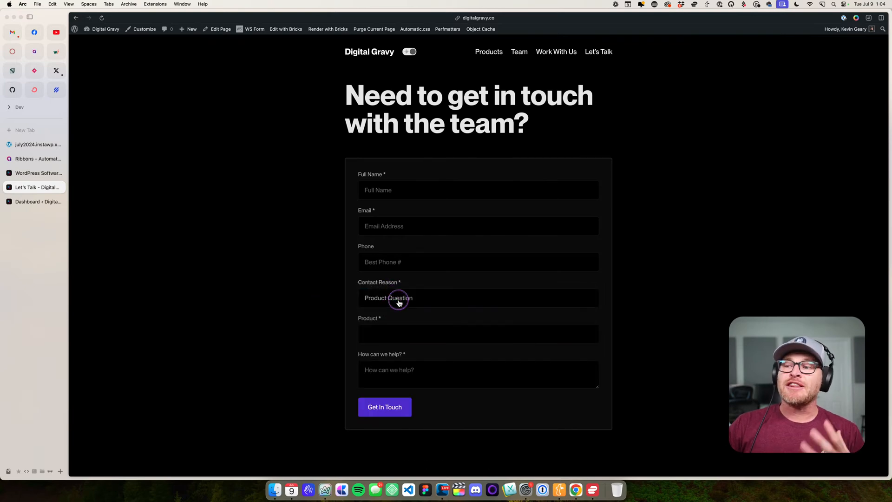
pyautogui.click(398, 302)
pyautogui.click(399, 308)
pyautogui.click(414, 304)
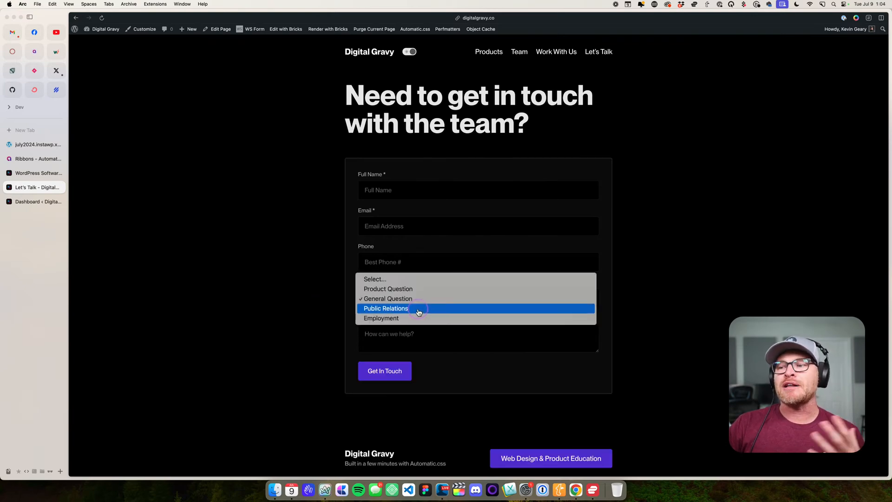
pyautogui.click(418, 310)
pyautogui.click(418, 300)
pyautogui.click(418, 312)
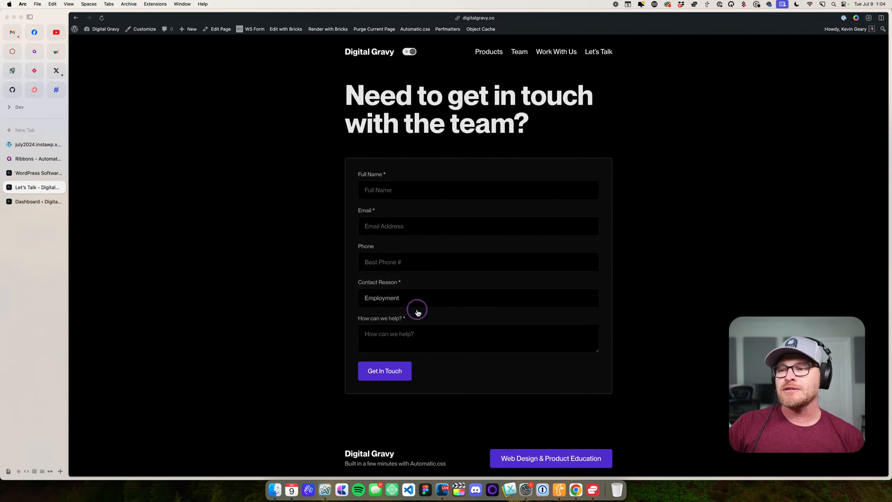
pyautogui.click(417, 304)
pyautogui.click(412, 259)
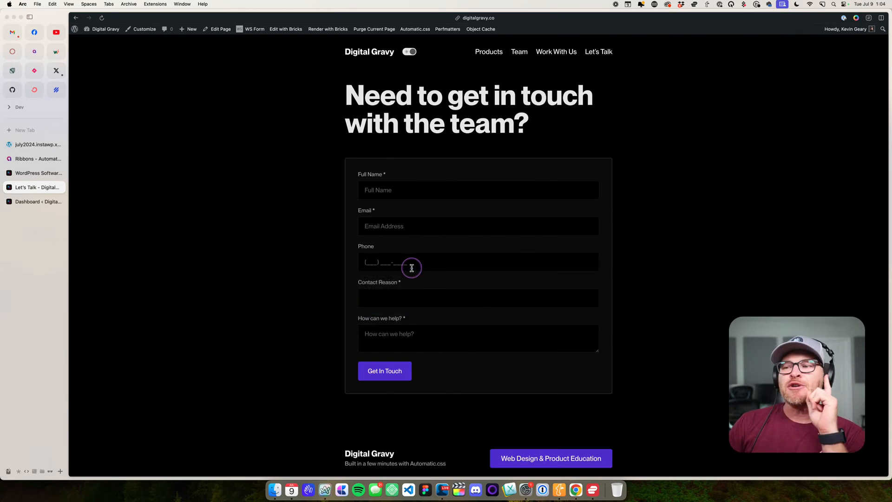
pyautogui.click(400, 302)
pyautogui.click(326, 298)
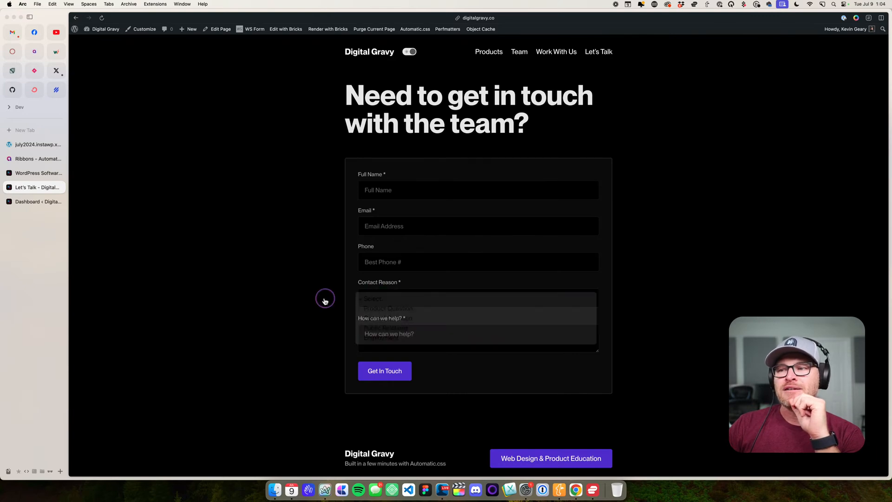
# - Switch the page back to light mode and examine how the Contact Reason selector and its options look there
pyautogui.click(411, 53)
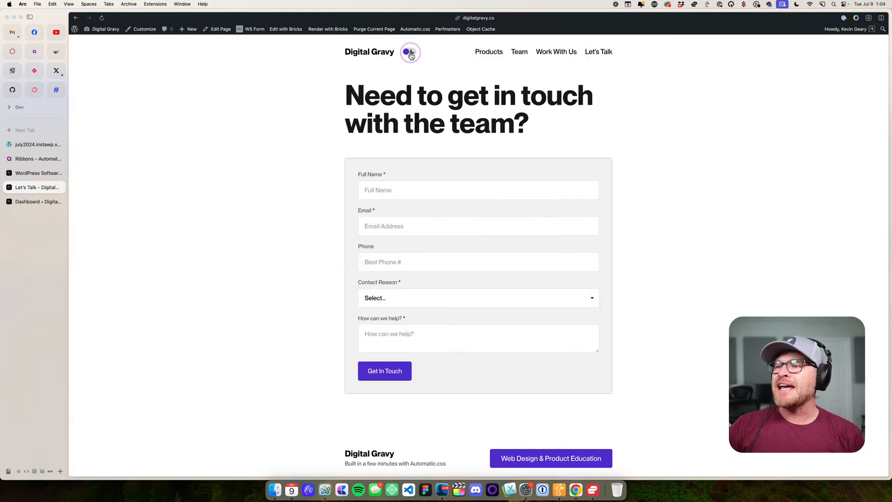
pyautogui.click(376, 301)
pyautogui.click(378, 299)
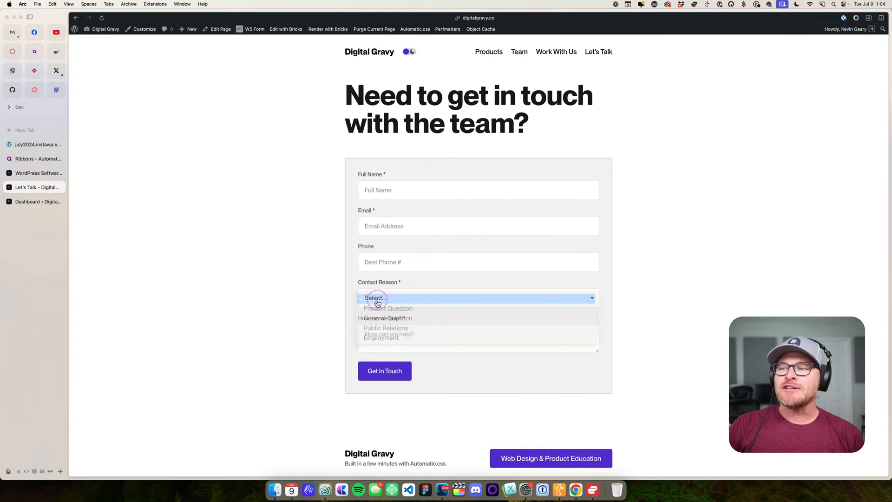
pyautogui.click(380, 300)
pyautogui.click(323, 294)
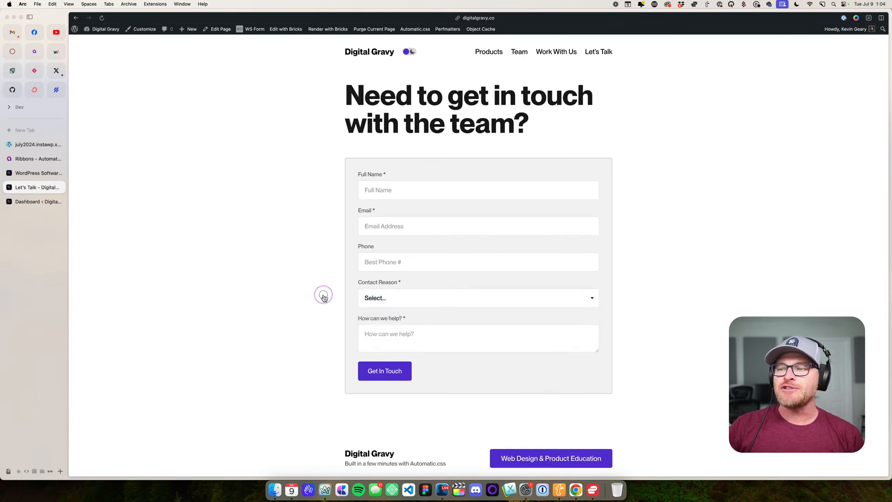
pyautogui.rightClick(379, 300)
pyautogui.click(238, 288)
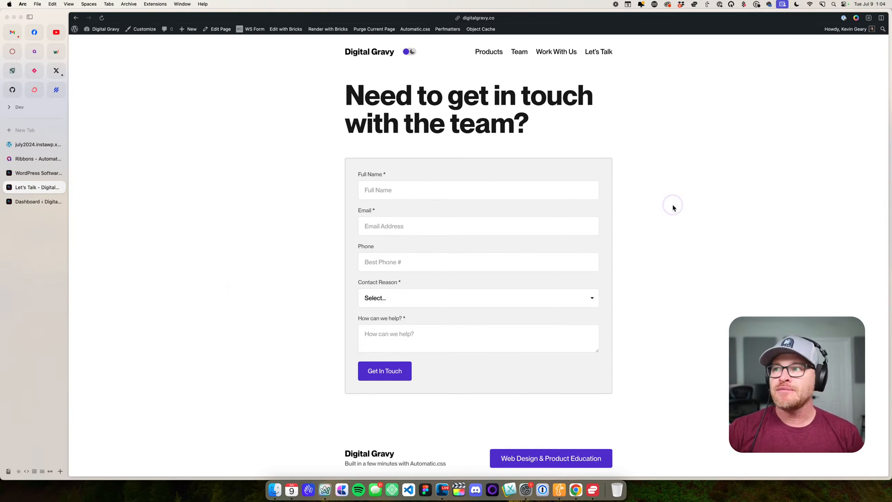
# - Open the Automatic.css Form light styles and look through the Label, Option Input and Progress Bar settings
pyautogui.click(421, 29)
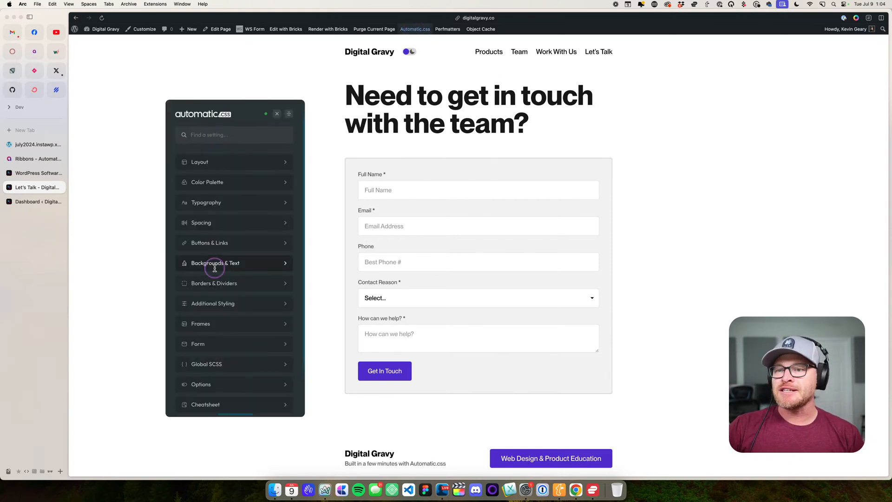
pyautogui.click(204, 344)
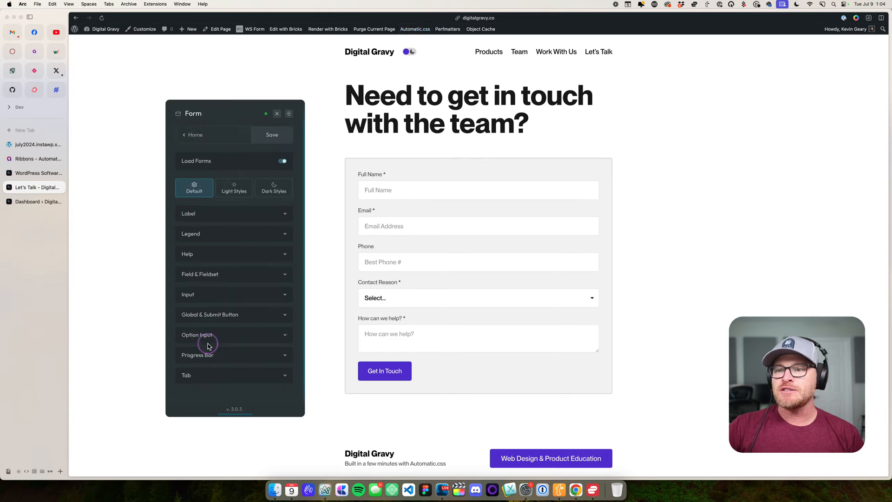
pyautogui.click(234, 188)
pyautogui.click(232, 214)
pyautogui.scroll(-3, 242, 237)
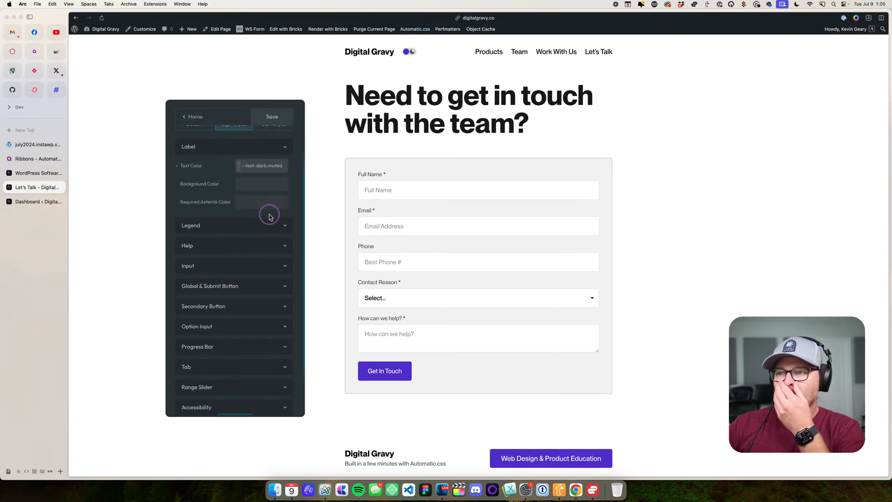
pyautogui.scroll(-2, 255, 225)
pyautogui.click(230, 288)
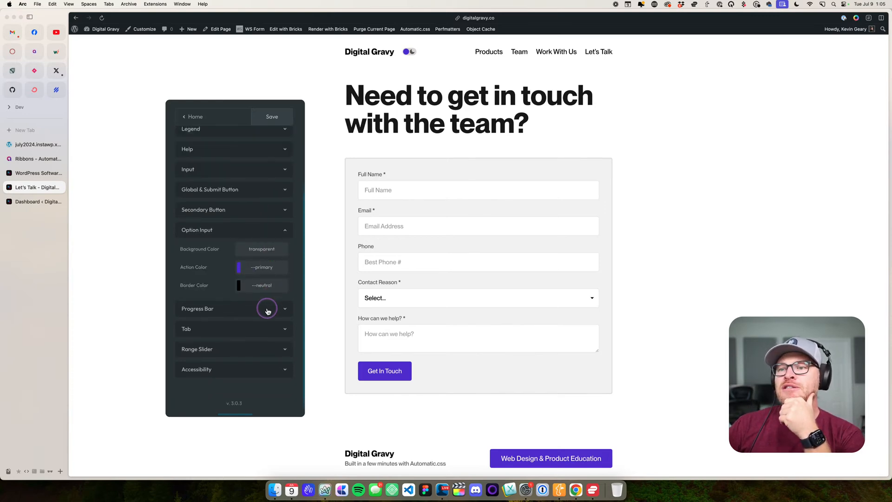
pyautogui.click(238, 310)
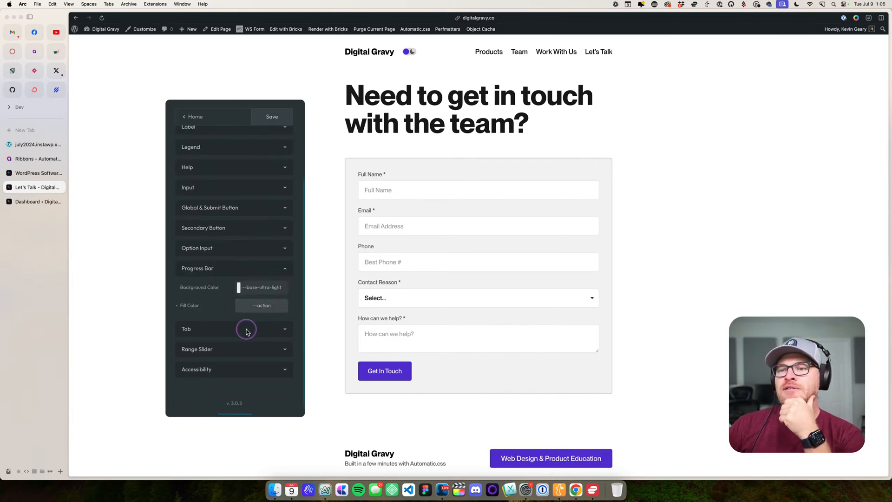
# - Set the Tab Text Color in the Form light styles to --text-dark
pyautogui.click(246, 328)
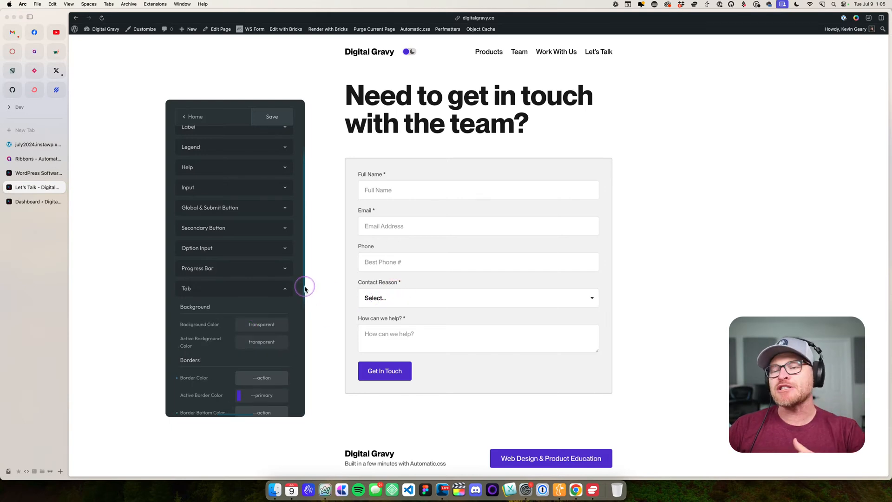
pyautogui.scroll(-5, 235, 288)
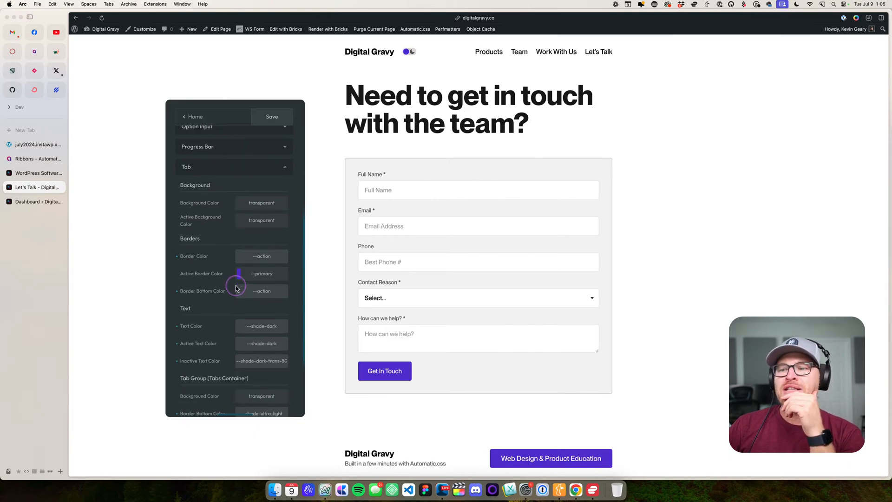
pyautogui.scroll(-4, 235, 289)
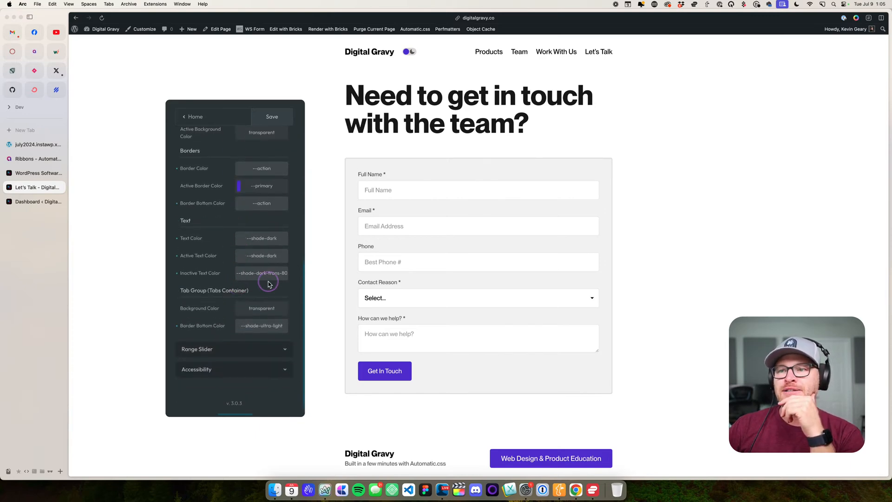
pyautogui.doubleClick(258, 238)
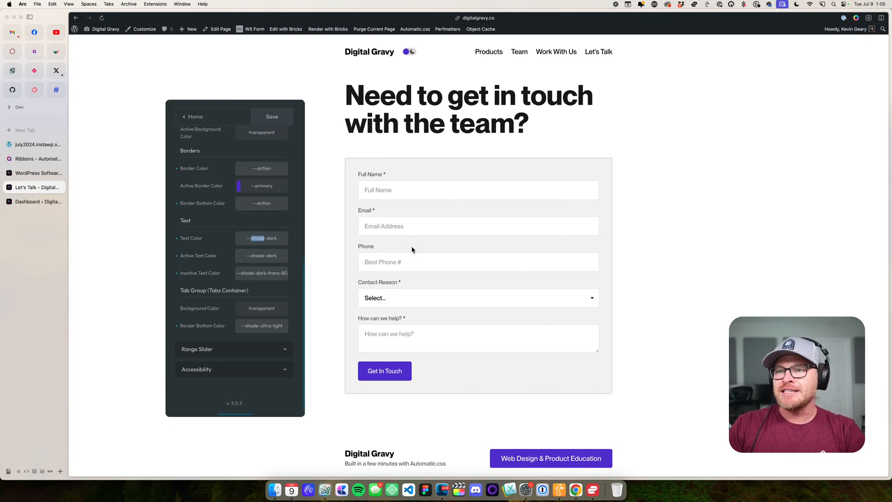
pyautogui.press('super+a')
pyautogui.write('=-')
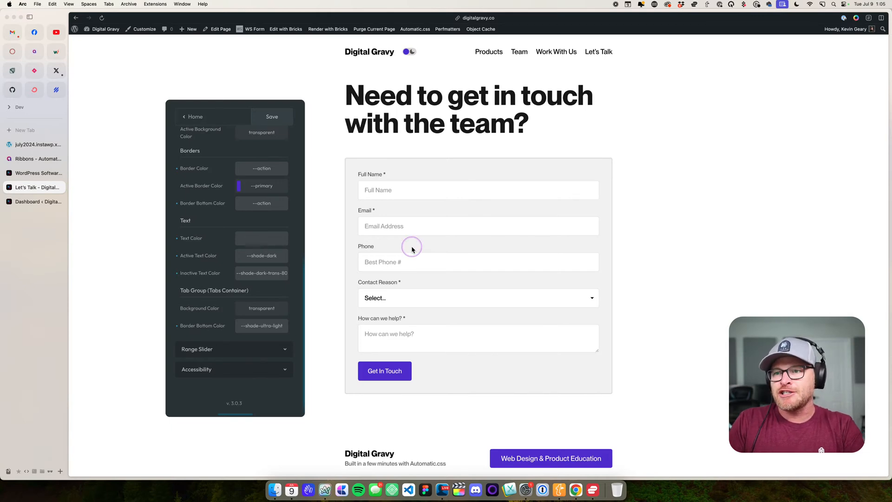
pyautogui.write('-text-dark')
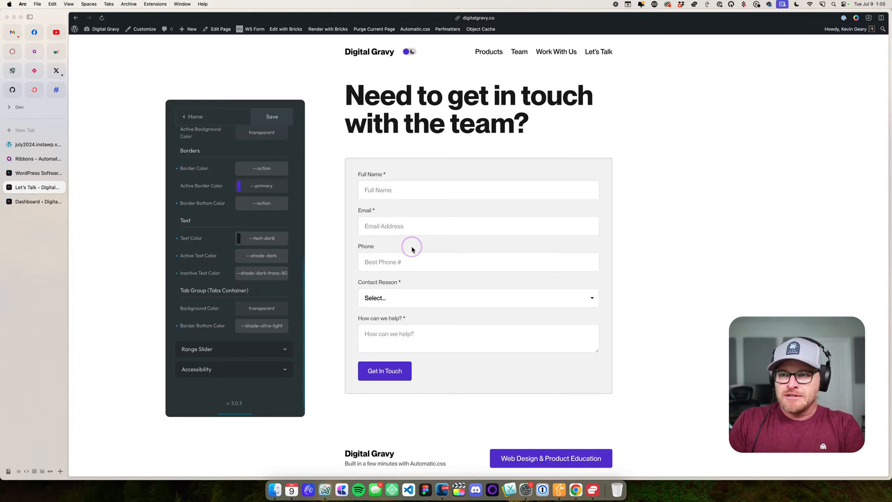
# - Set the Tab Active Text Color to --text-dark and the Inactive Text Color to --neutral-dark-trans-80
pyautogui.tripleClick(263, 256)
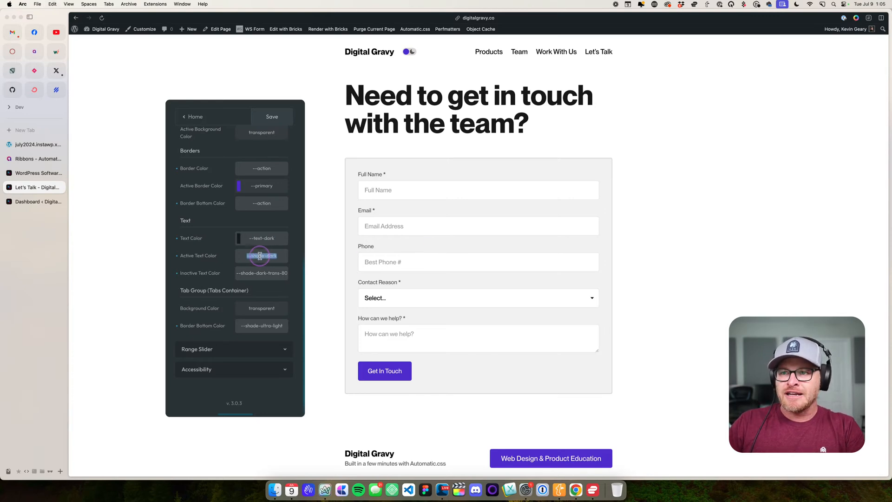
pyautogui.write('--text-dark')
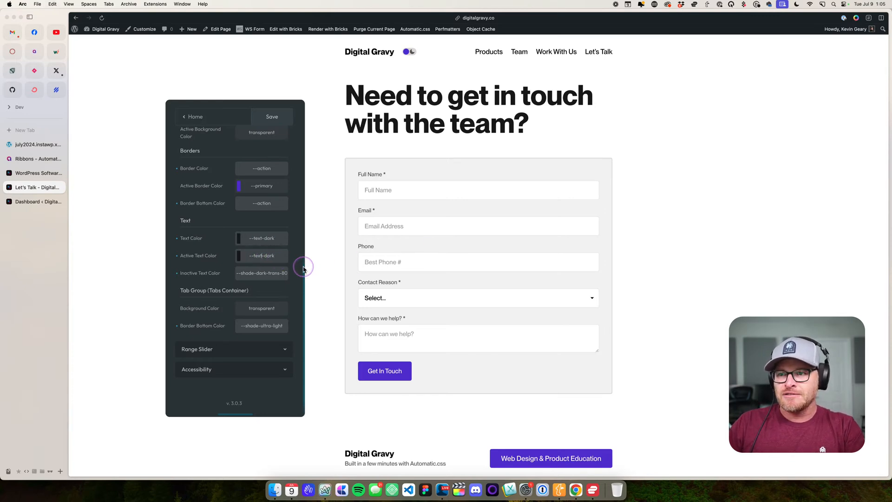
pyautogui.doubleClick(246, 273)
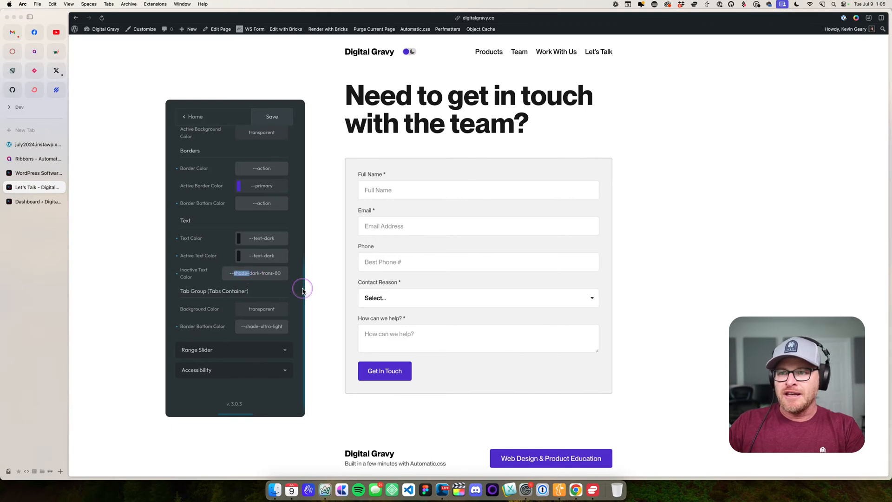
pyautogui.write('neutral')
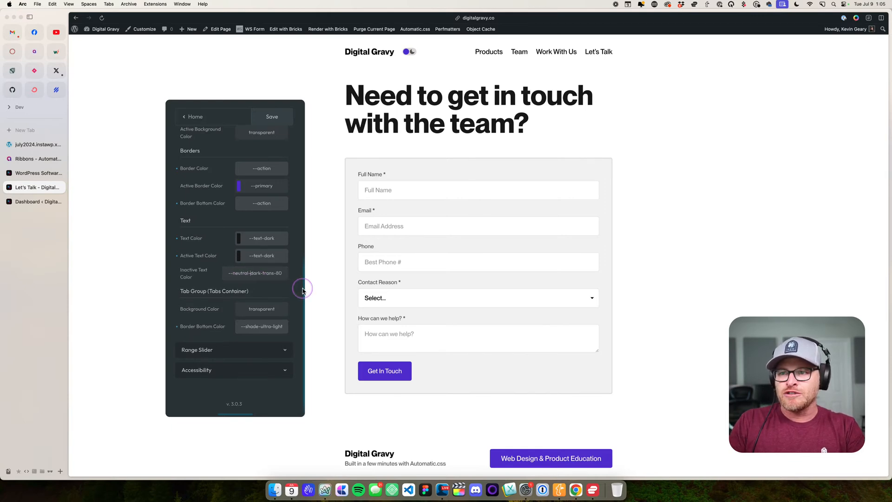
# - Set the Tab Group Border Bottom Color to --neutral-ultra-light
pyautogui.moveTo(247, 328); pyautogui.dragTo(251, 328)
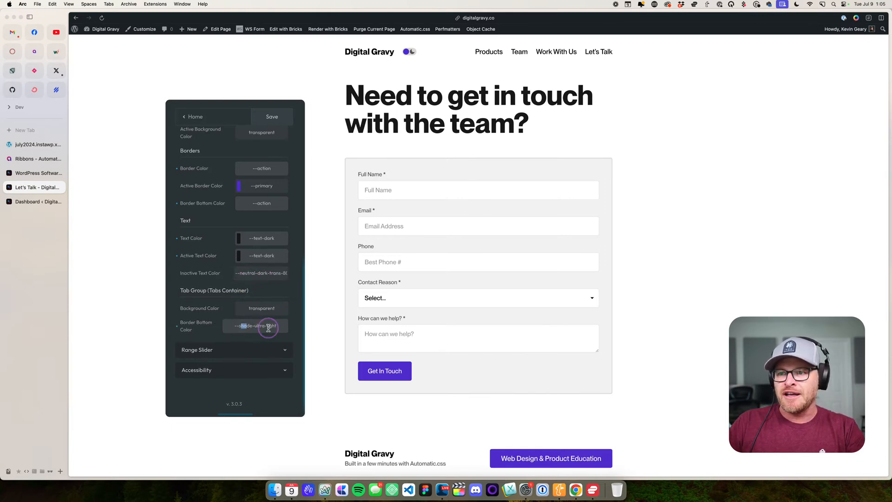
pyautogui.doubleClick(247, 328)
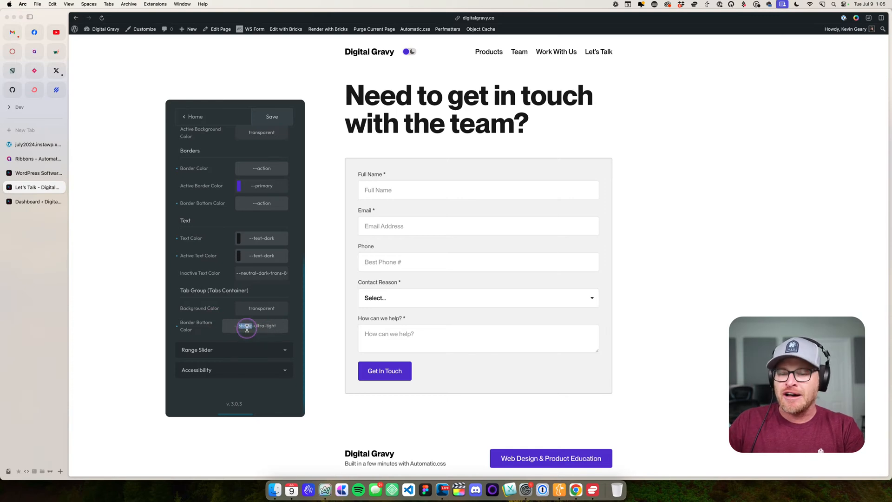
pyautogui.write('eutral')
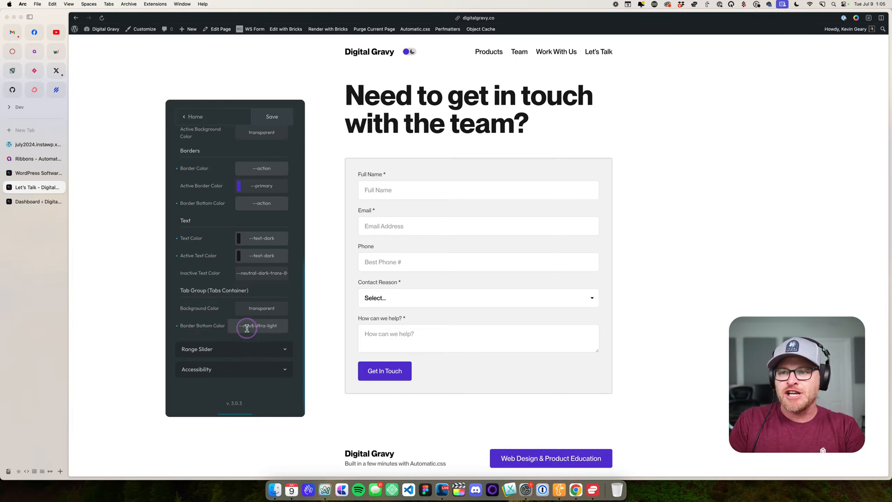
pyautogui.scroll(5, 251, 316)
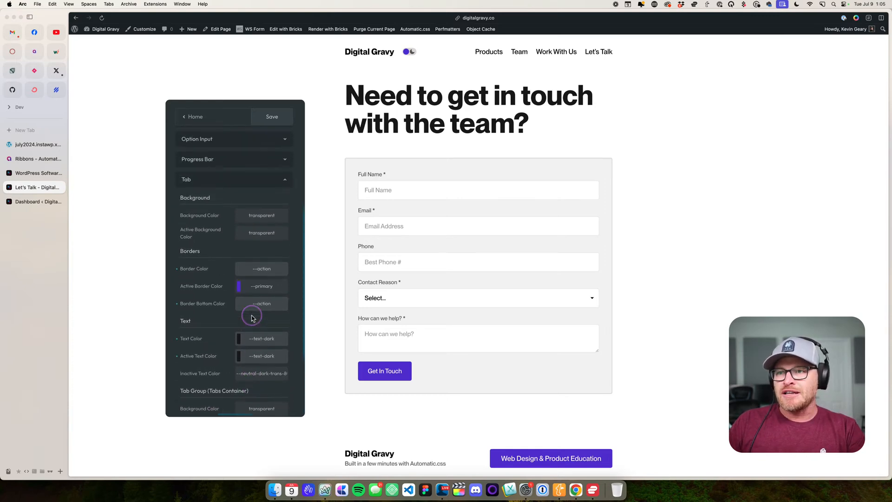
# - Look through the Accessibility and Range Slider color settings in the Form light styles
pyautogui.scroll(-4, 254, 269)
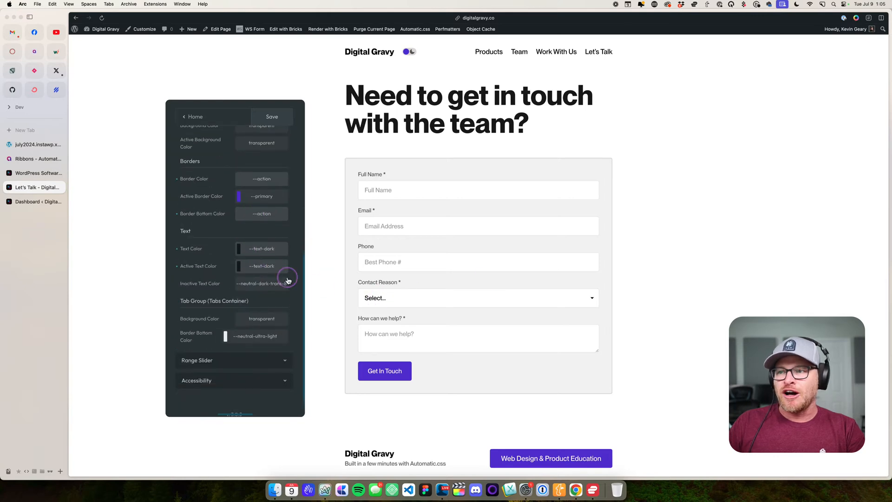
pyautogui.scroll(-1, 256, 325)
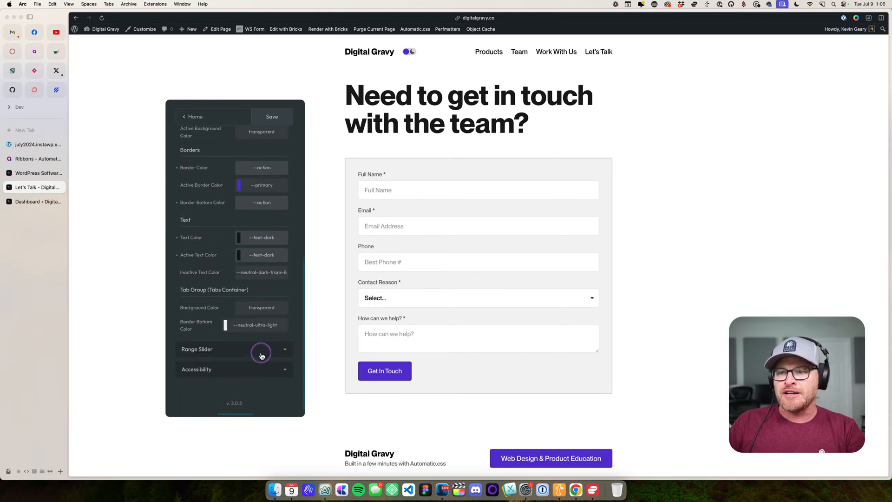
pyautogui.click(262, 370)
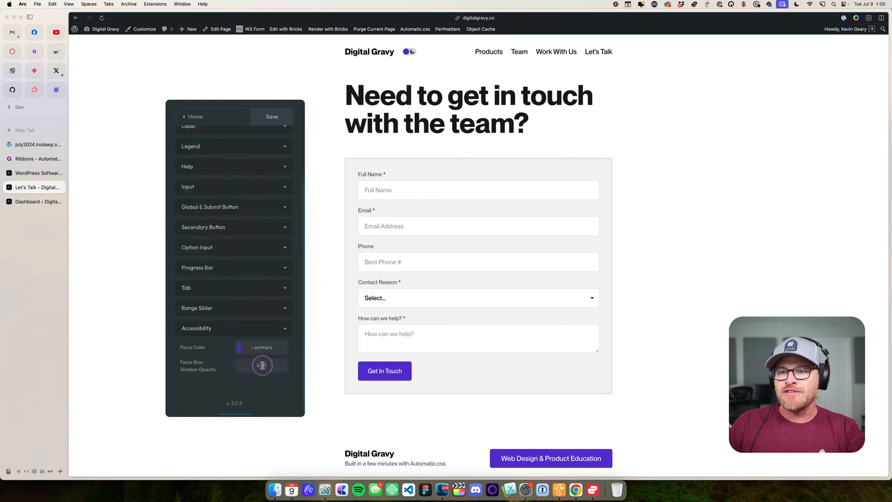
pyautogui.click(244, 308)
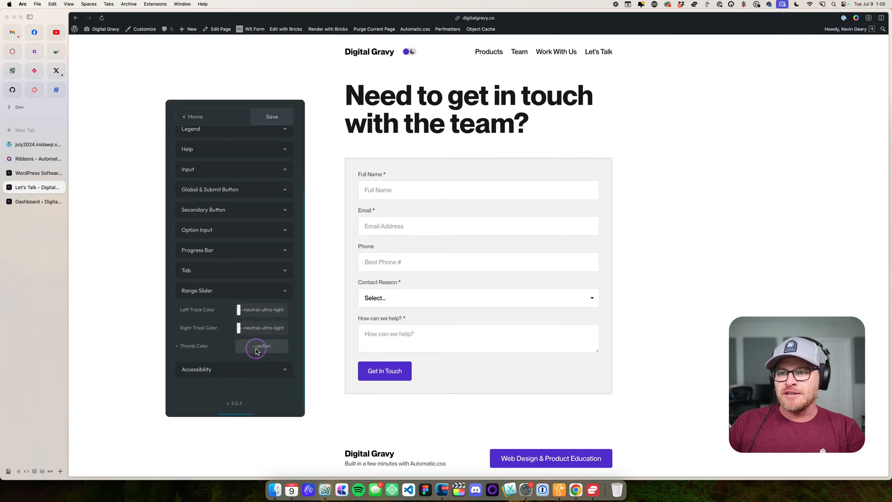
# - Set the Tab Border Color and Border Bottom Color to --primary in the Form light styles
pyautogui.click(236, 270)
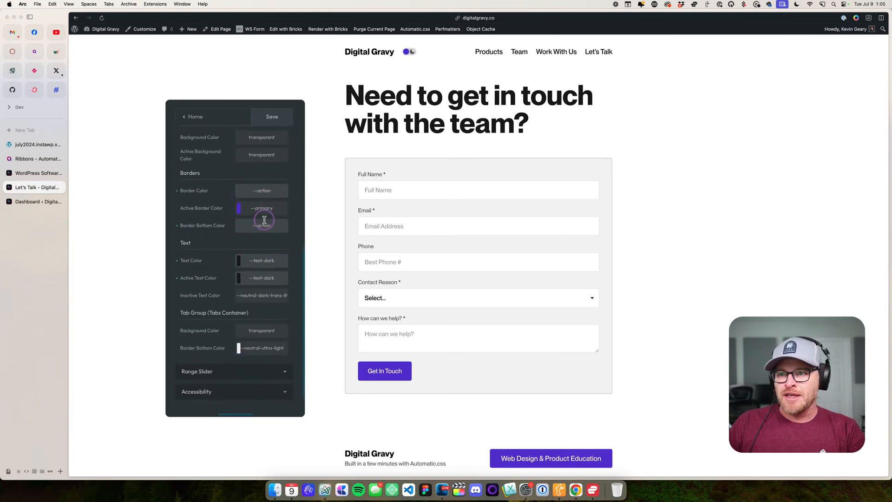
pyautogui.doubleClick(263, 188)
pyautogui.write('primar')
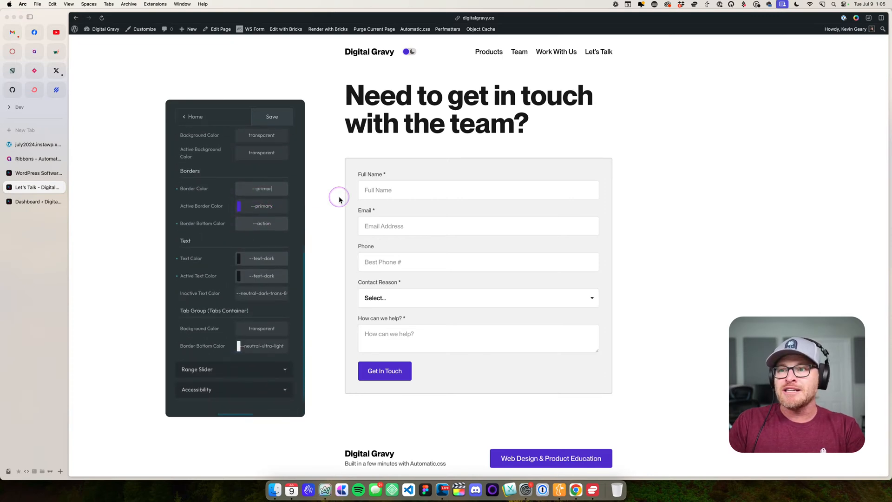
pyautogui.write('y')
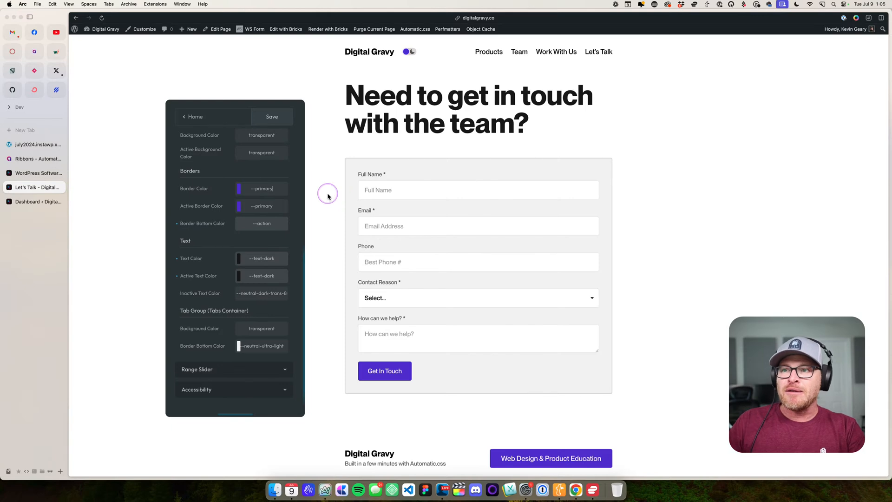
pyautogui.doubleClick(260, 189)
pyautogui.press('super+c')
pyautogui.doubleClick(264, 223)
pyautogui.press('super+v')
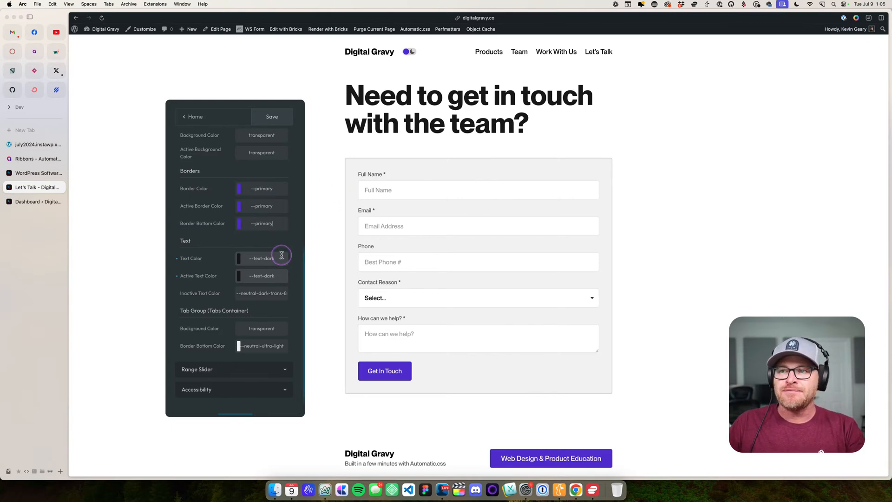
# - Close the Tab settings and look through the Progress Bar and Option Input colors
pyautogui.scroll(-1, 281, 255)
pyautogui.scroll(15, 267, 280)
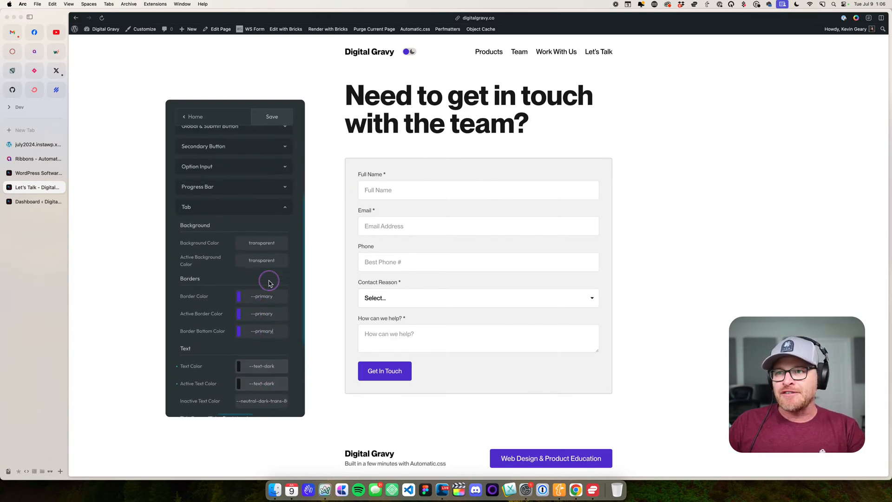
pyautogui.click(251, 235)
pyautogui.click(251, 234)
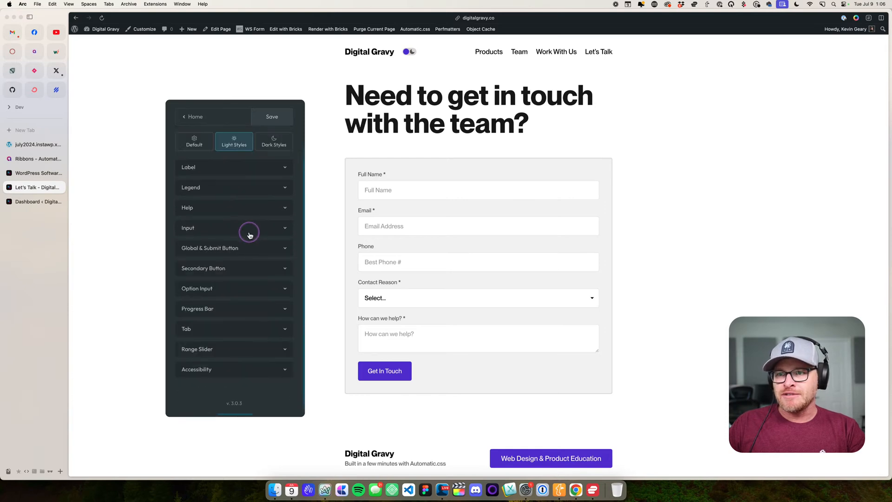
pyautogui.click(245, 311)
pyautogui.click(246, 250)
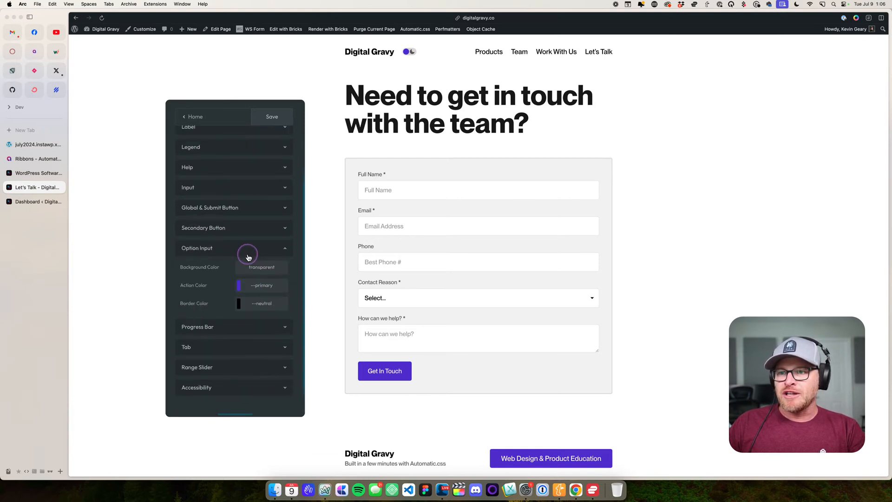
# - Reset the Previous Button's colors to the defaults --neutral-light, --neutral-ultra-light and --neutral-ultra-dark for both text states
pyautogui.click(258, 227)
pyautogui.scroll(-3, 266, 265)
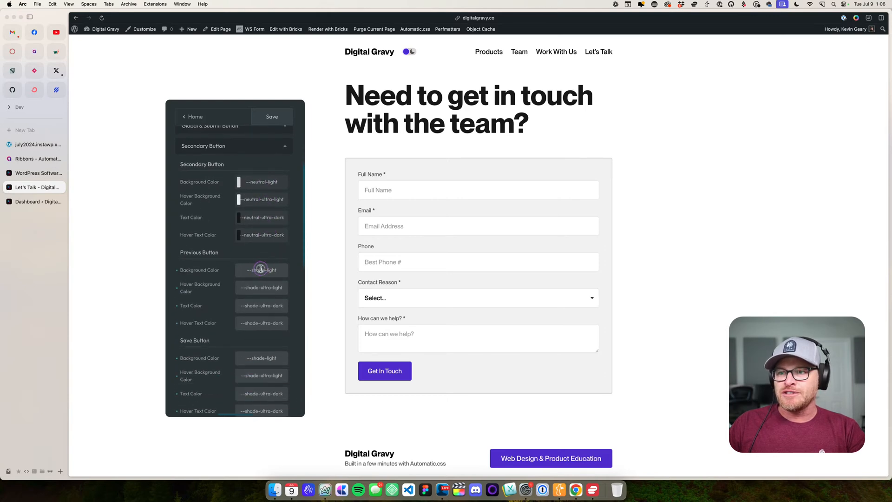
pyautogui.doubleClick(264, 270)
pyautogui.click(176, 270)
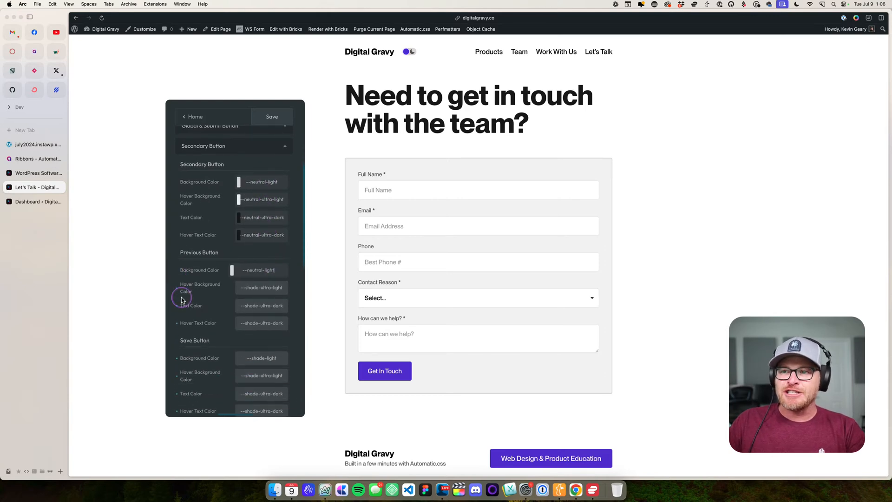
pyautogui.click(177, 288)
pyautogui.click(177, 306)
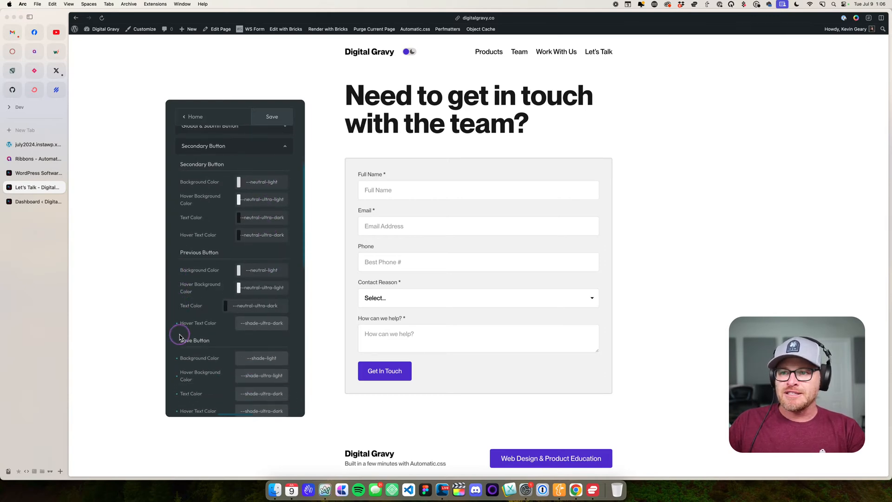
pyautogui.click(176, 323)
# - Reset the Save Button's background, hover background, text and hover text colors to their --neutral defaults
pyautogui.scroll(-3, 216, 335)
pyautogui.scroll(-1, 216, 335)
pyautogui.click(176, 275)
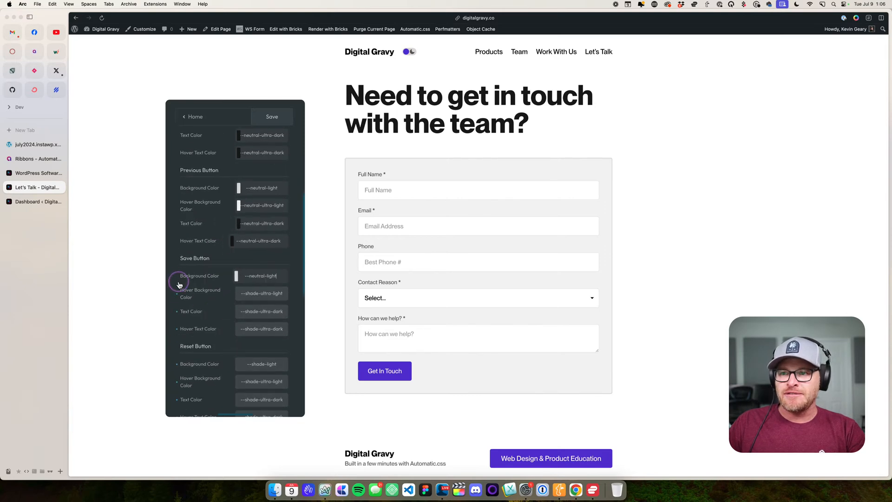
pyautogui.click(177, 293)
pyautogui.click(176, 311)
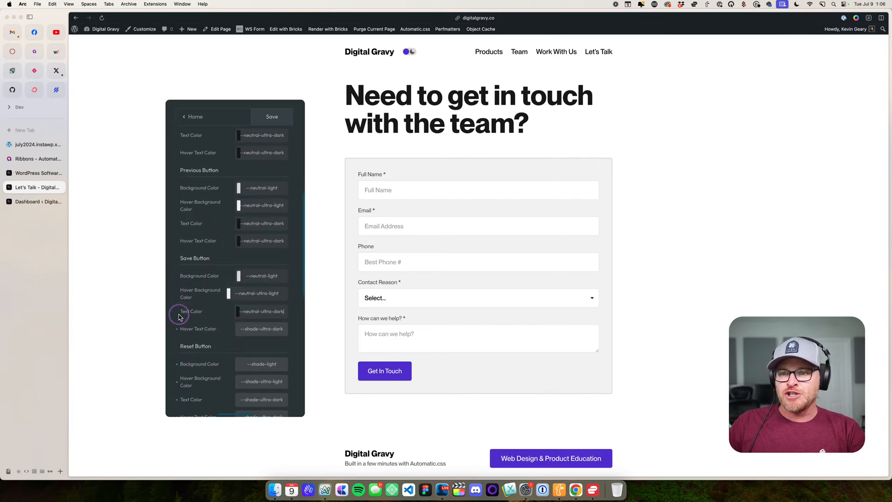
pyautogui.click(177, 329)
# - Reset the four color settings of the Reset Button group to their --neutral defaults
pyautogui.scroll(-4, 193, 323)
pyautogui.scroll(-1, 193, 324)
pyautogui.click(176, 259)
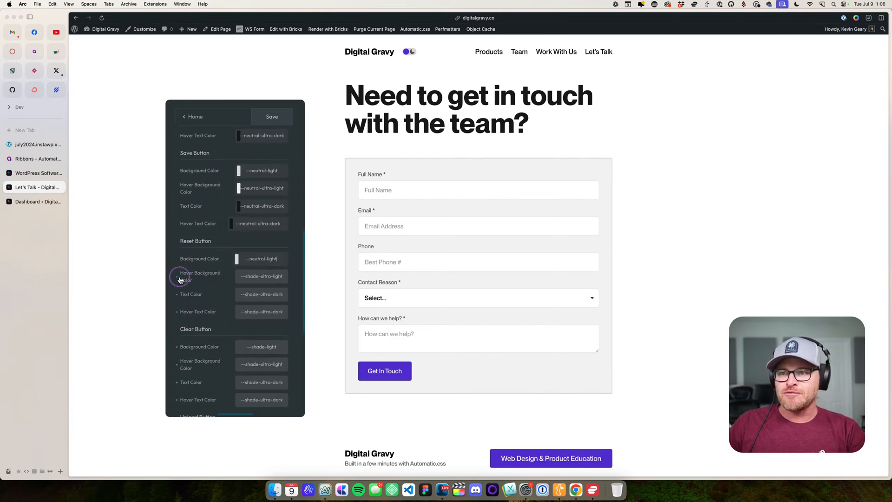
pyautogui.click(177, 276)
pyautogui.click(176, 294)
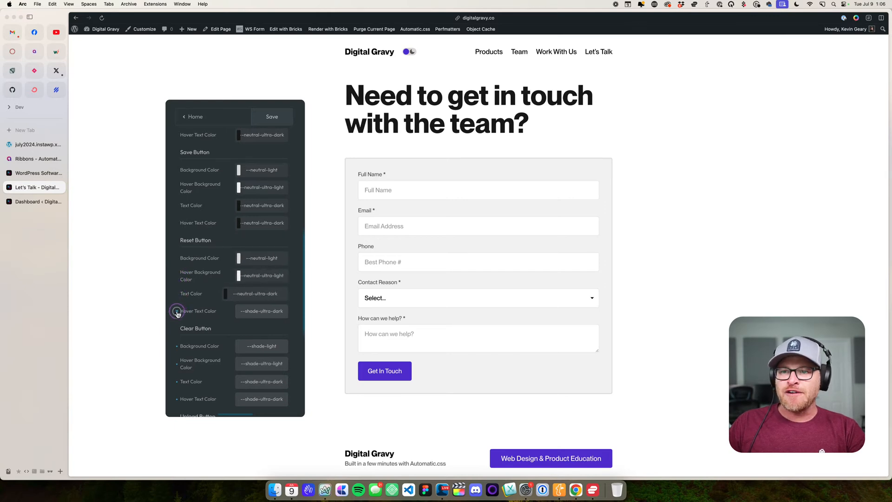
pyautogui.click(178, 312)
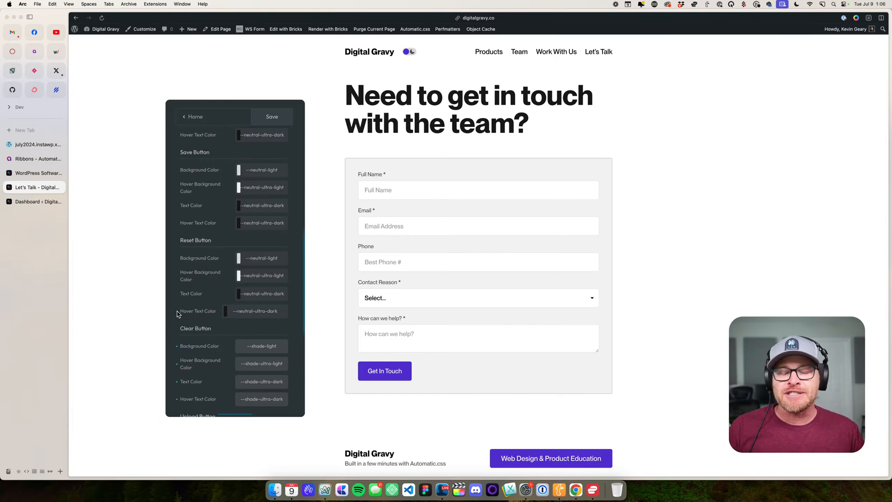
# - Reset the Clear Button's background, hover background, text and hover text colors to their --neutral defaults
pyautogui.click(177, 346)
pyautogui.scroll(-3, 178, 325)
pyautogui.click(177, 310)
pyautogui.click(177, 331)
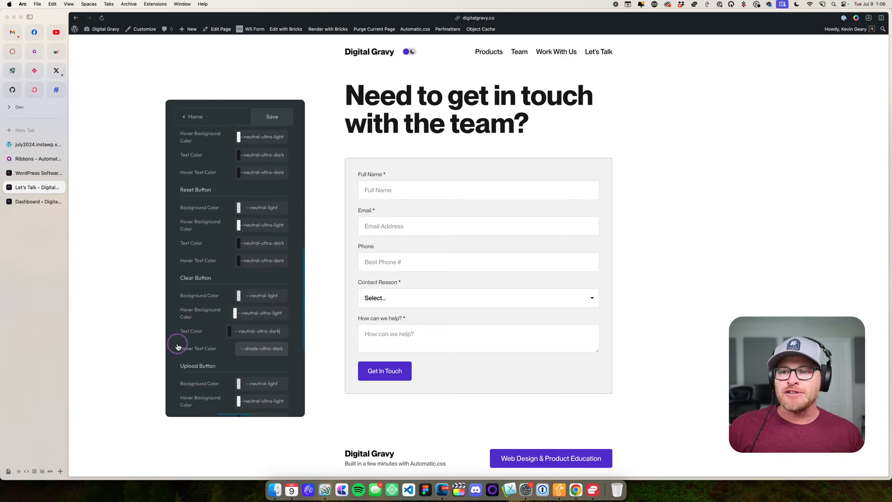
pyautogui.click(177, 348)
# - Check the Upload Button colors and the Global & Submit Button background, border and text colors
pyautogui.scroll(-6, 186, 344)
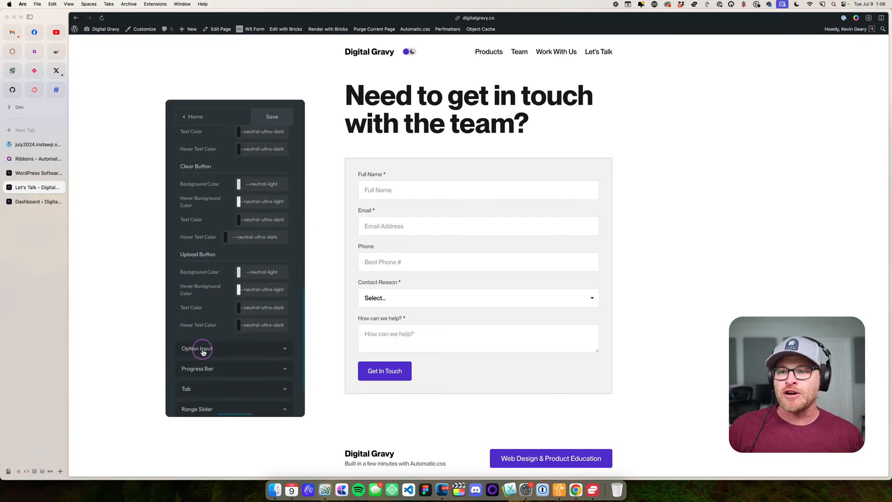
pyautogui.scroll(20, 199, 342)
pyautogui.click(246, 224)
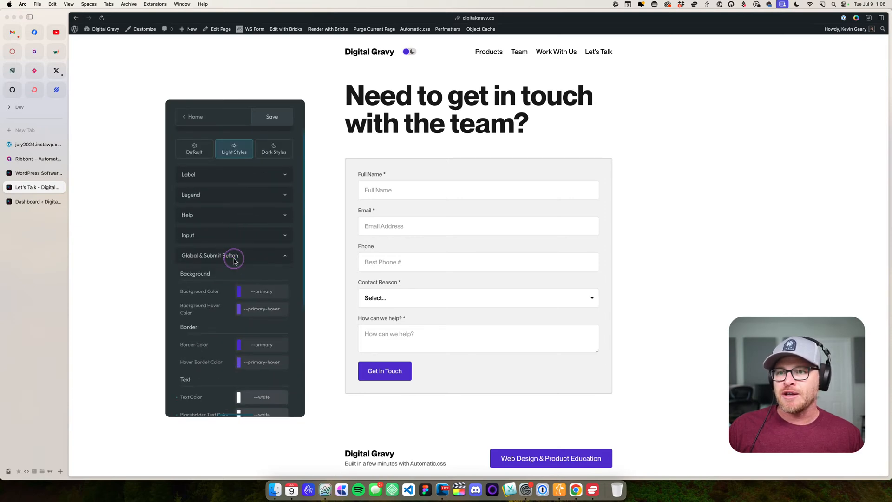
pyautogui.scroll(-10, 242, 265)
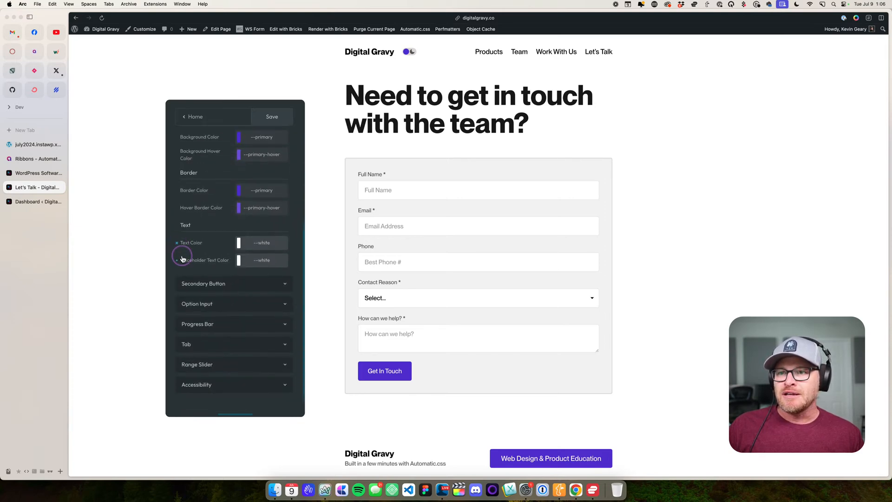
pyautogui.scroll(10, 243, 259)
# - Look through the Input, Help and Legend color settings in the Form light styles
pyautogui.click(225, 261)
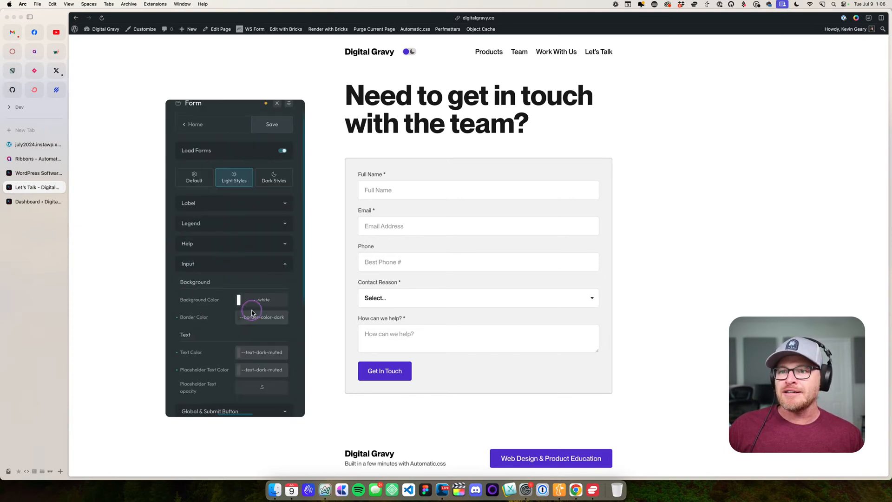
pyautogui.scroll(-4, 260, 249)
pyautogui.scroll(-3, 263, 253)
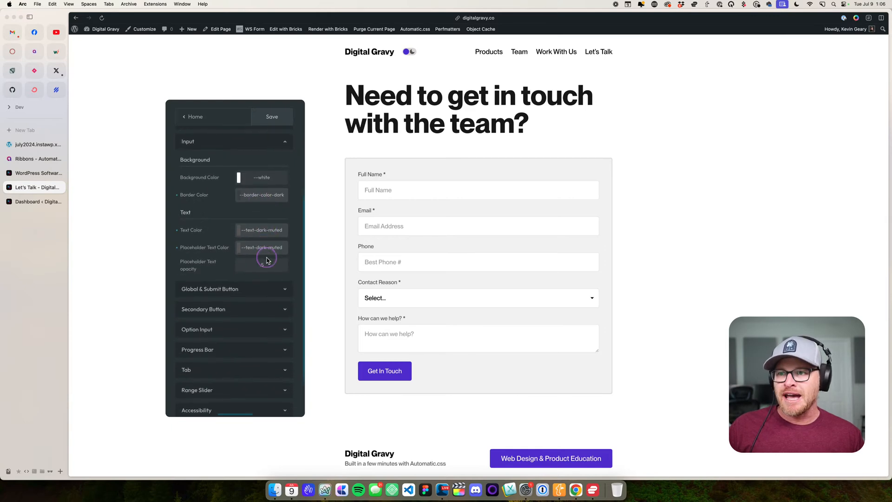
pyautogui.scroll(6, 274, 262)
pyautogui.scroll(2, 260, 256)
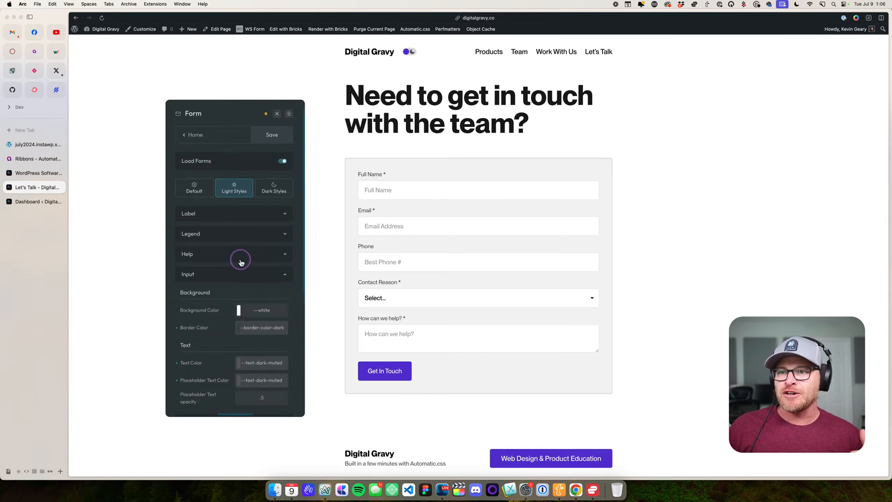
pyautogui.click(240, 256)
pyautogui.scroll(-3, 249, 242)
pyautogui.click(262, 185)
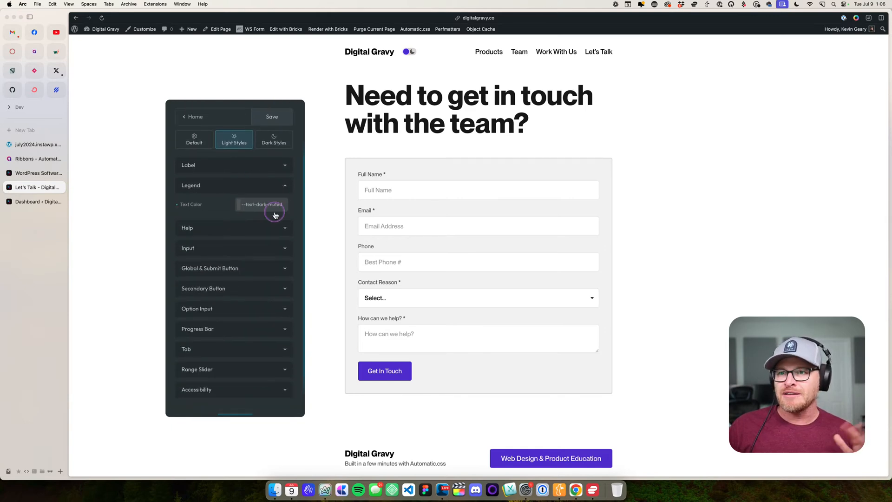
# - Check the Label colors in the Form light styles, save the settings and close the dashboard
pyautogui.click(253, 170)
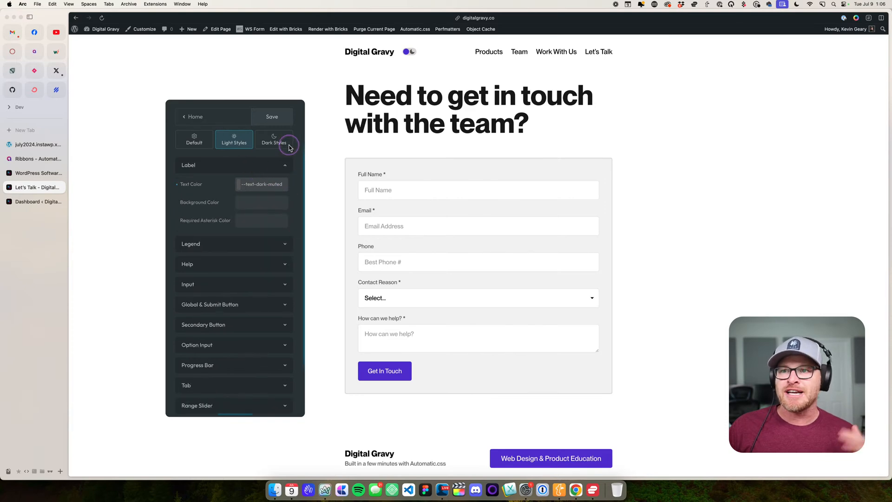
pyautogui.click(271, 117)
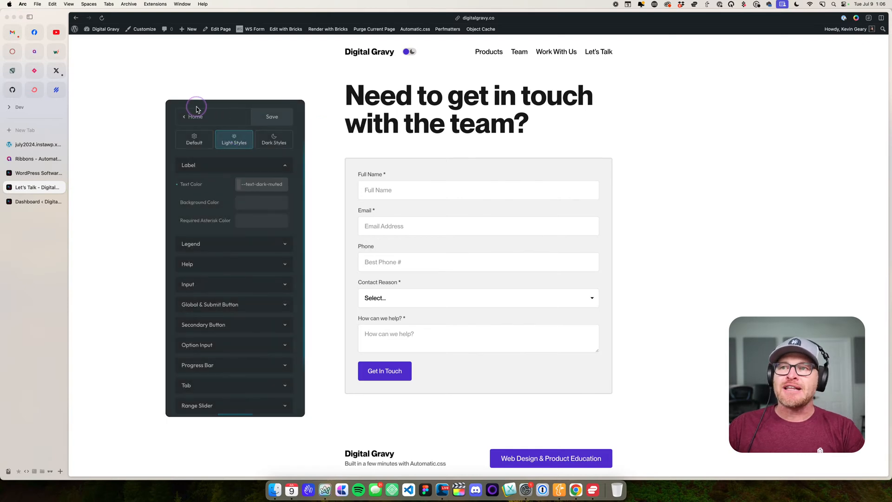
pyautogui.click(264, 114)
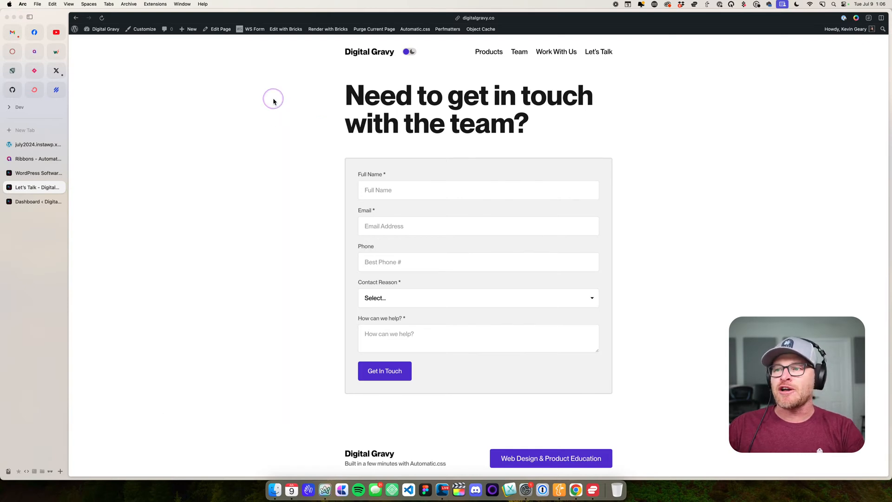
# - Switch the contact page to dark mode and test the Contact Reason selector with General Question and Public Relations
pyautogui.click(409, 52)
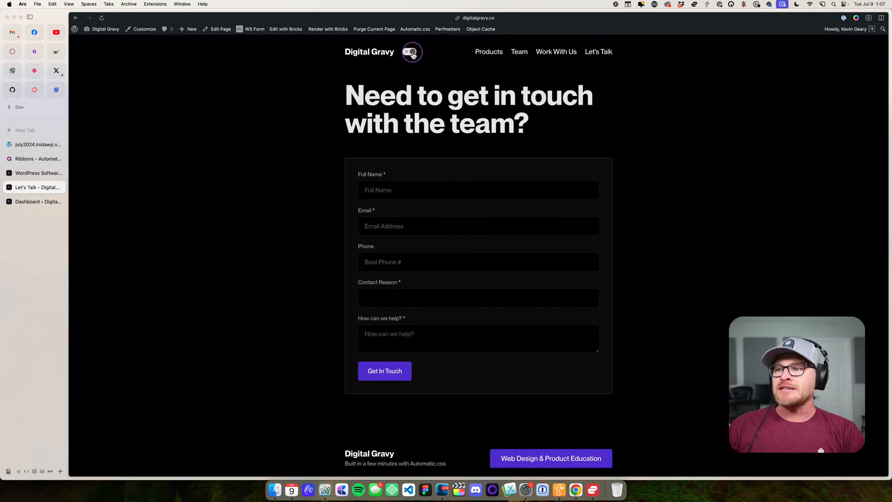
pyautogui.click(402, 307)
pyautogui.click(352, 298)
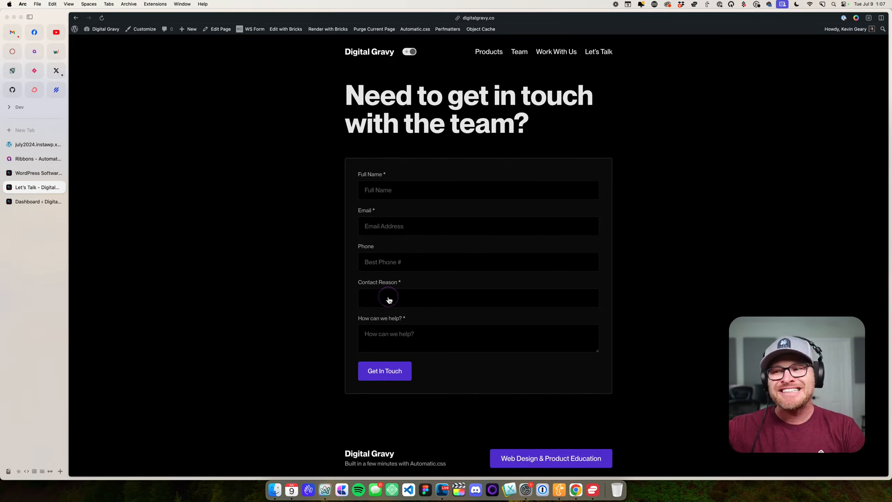
pyautogui.click(389, 300)
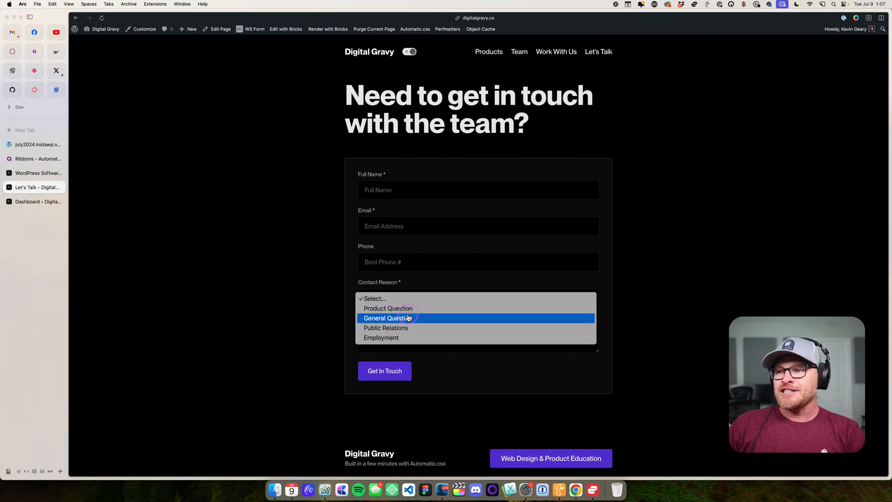
pyautogui.click(389, 316)
pyautogui.click(417, 297)
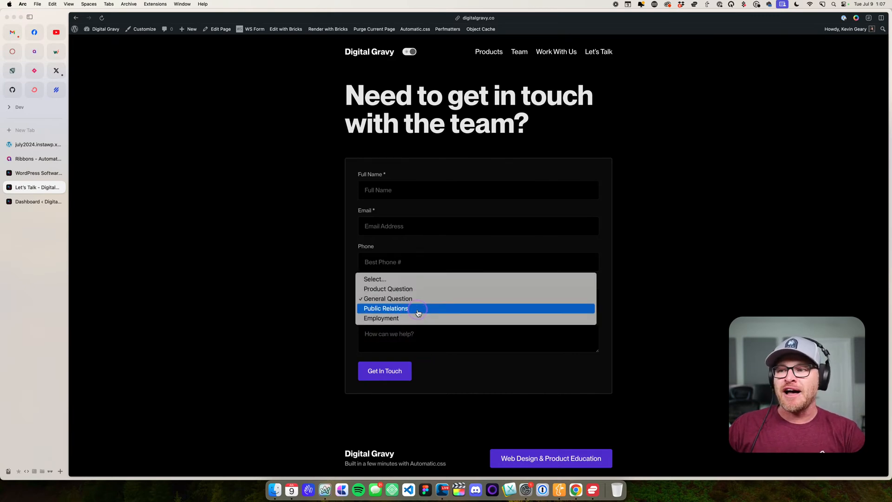
pyautogui.click(418, 309)
# - Set the Contact Reason selector back to its Select... placeholder
pyautogui.click(402, 303)
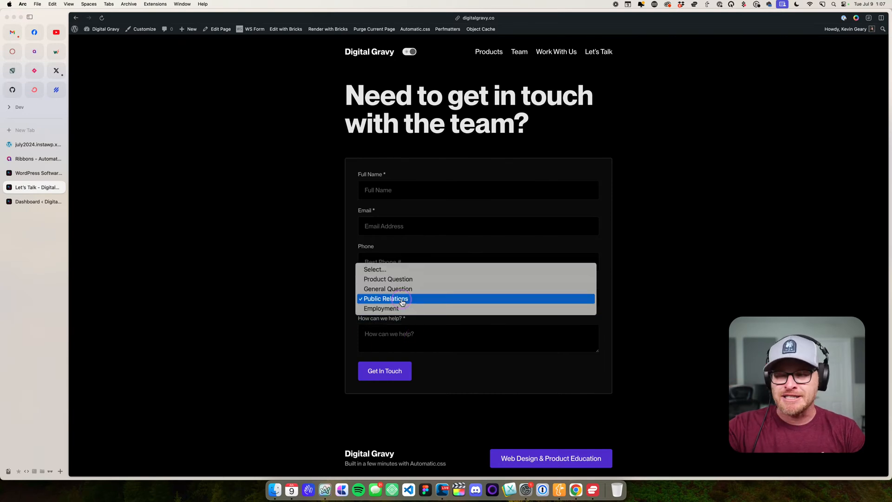
pyautogui.press('Up')
pyautogui.press('Up')
pyautogui.press('Up')
pyautogui.press('Return')
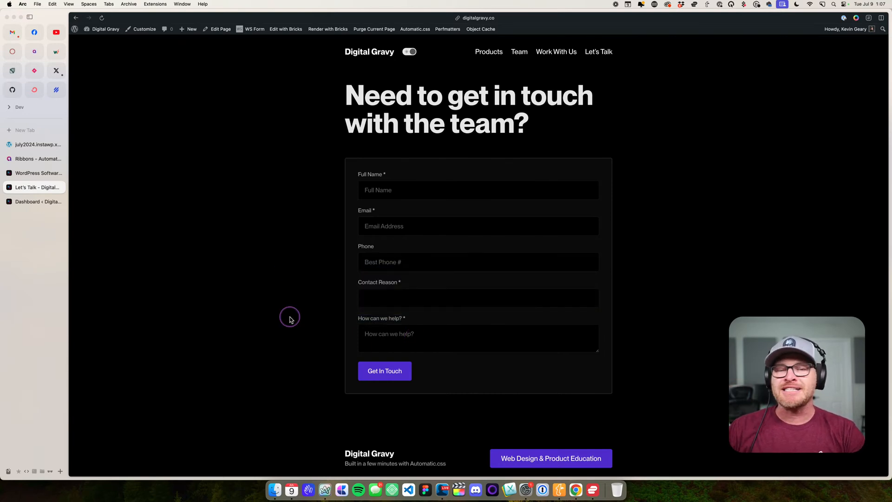
pyautogui.scroll(-1, 377, 304)
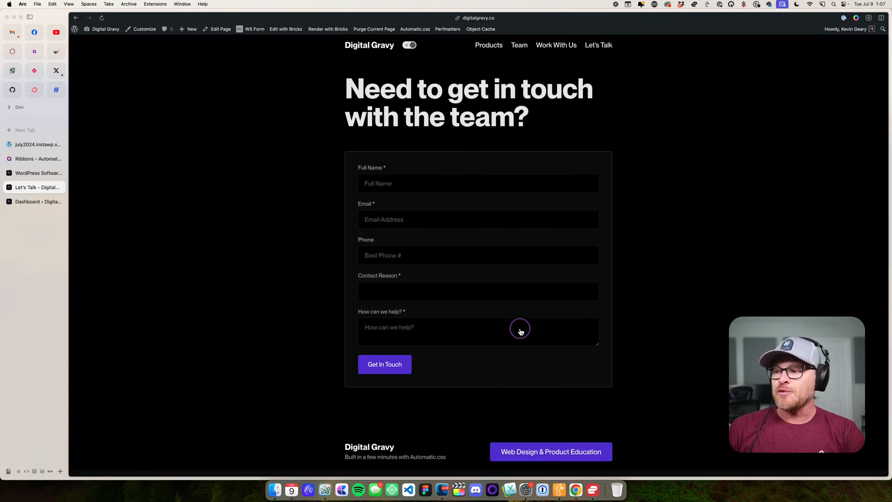
pyautogui.scroll(-2, 520, 331)
pyautogui.scroll(3, 519, 329)
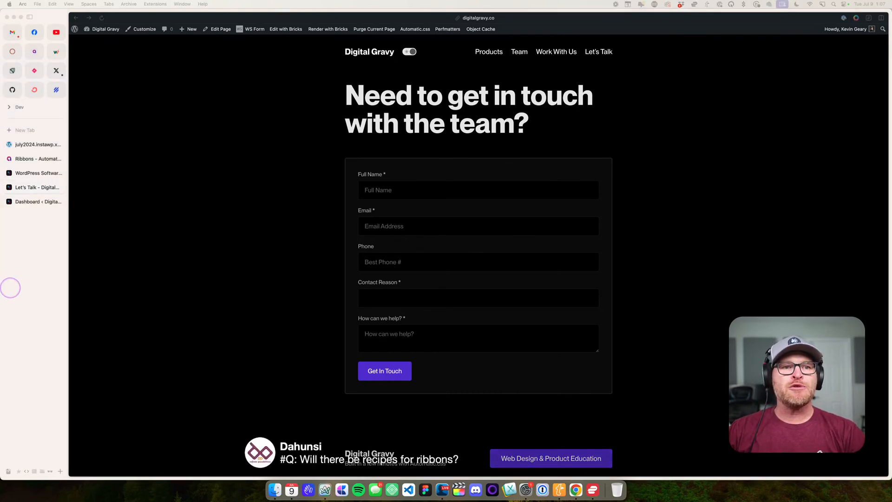
pyautogui.click(113, 276)
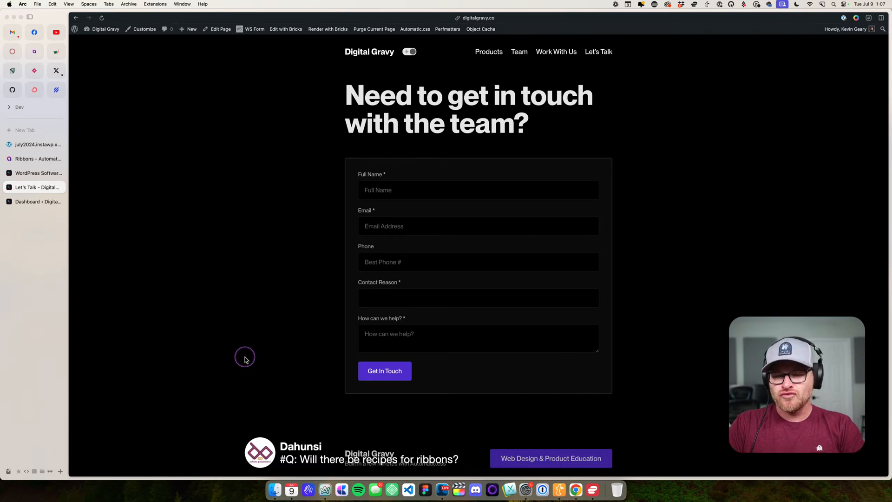
# - Open automaticcss.com/docs in a new browser tab
pyautogui.click(18, 201)
pyautogui.click(31, 173)
pyautogui.press('super+t')
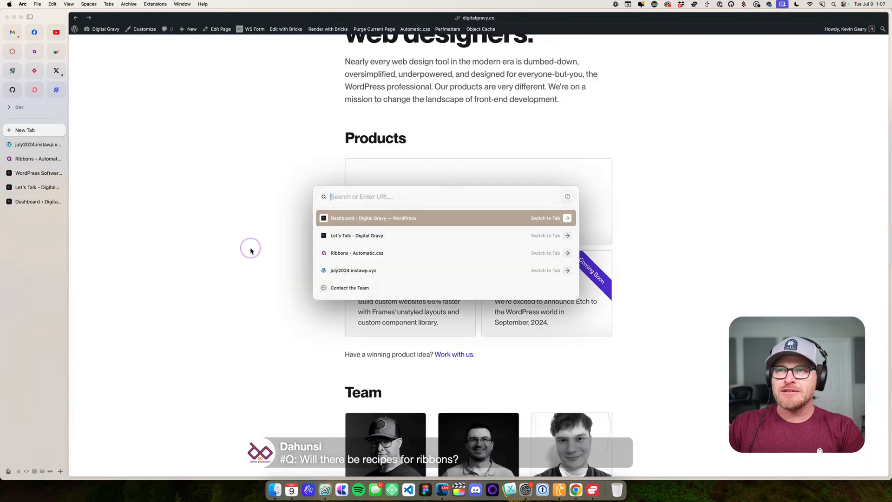
pyautogui.write('automat')
pyautogui.press('Right')
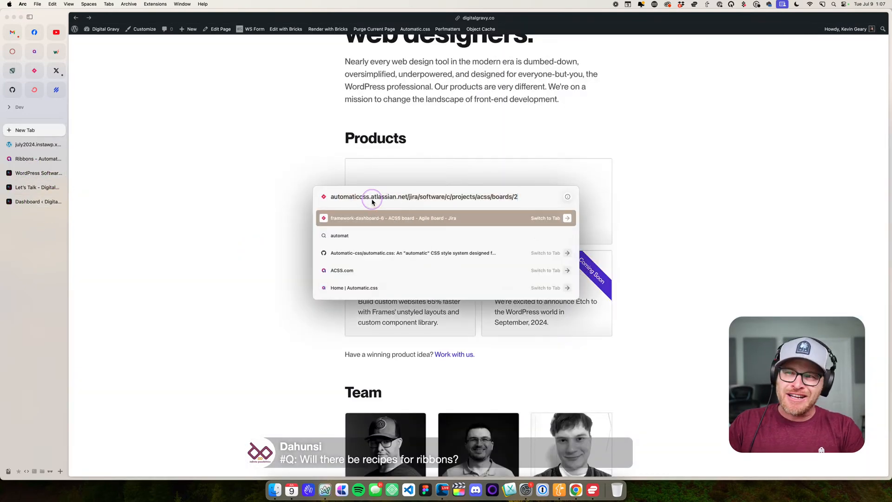
pyautogui.moveTo(372, 198); pyautogui.dragTo(587, 208)
pyautogui.press('BackSpace')
pyautogui.write('com/docs')
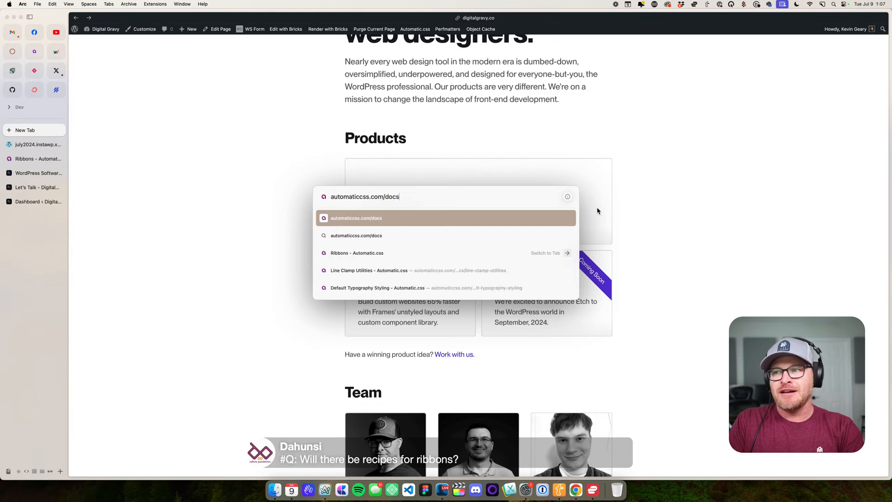
pyautogui.press('Return')
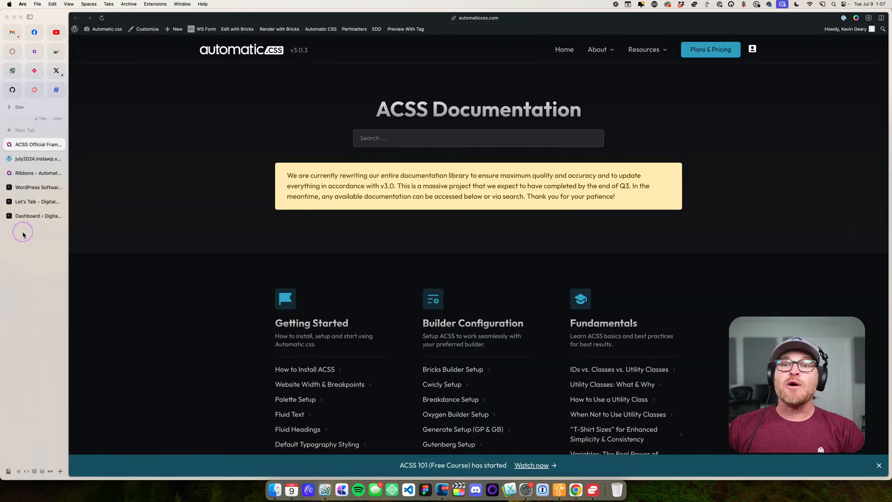
pyautogui.click(24, 217)
pyautogui.click(33, 202)
pyautogui.click(32, 187)
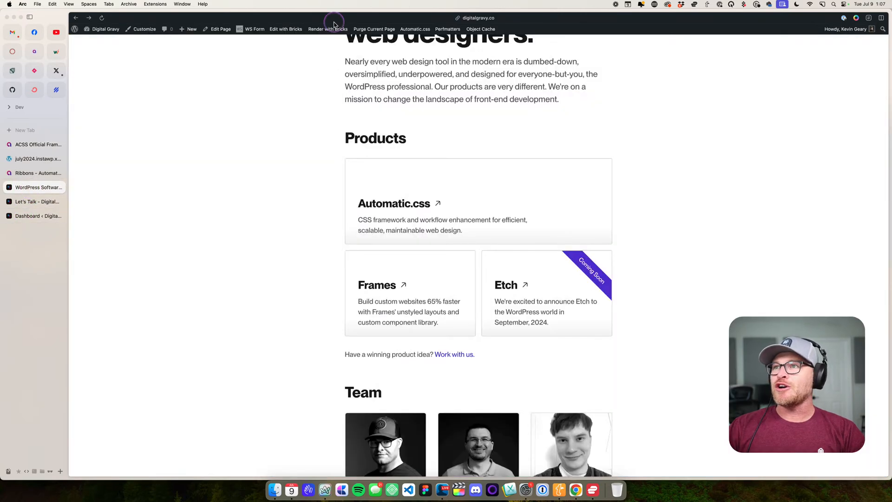
pyautogui.click(415, 28)
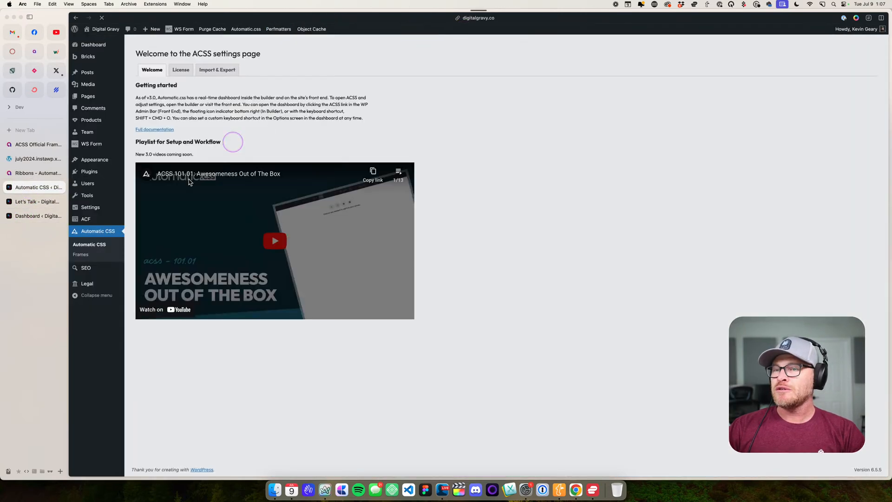
# - Open the Automatic.css dashboard on the Let's Talk page and show the Recipes in its Cheatsheet
pyautogui.click(32, 201)
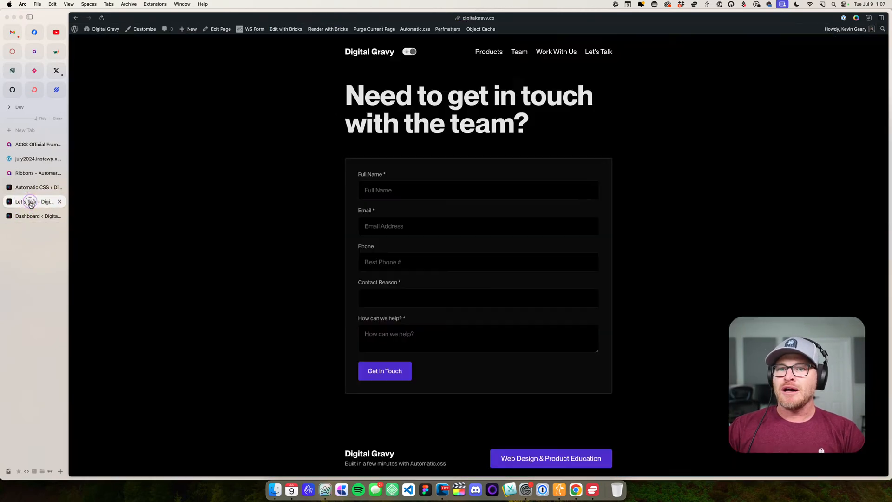
pyautogui.click(415, 29)
pyautogui.scroll(-1, 229, 229)
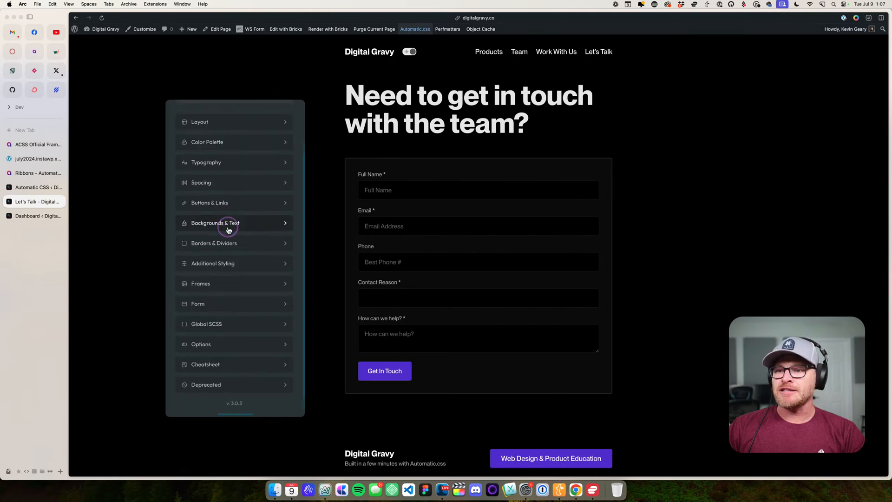
pyautogui.click(230, 364)
pyautogui.scroll(-5, 238, 288)
pyautogui.scroll(5, 238, 288)
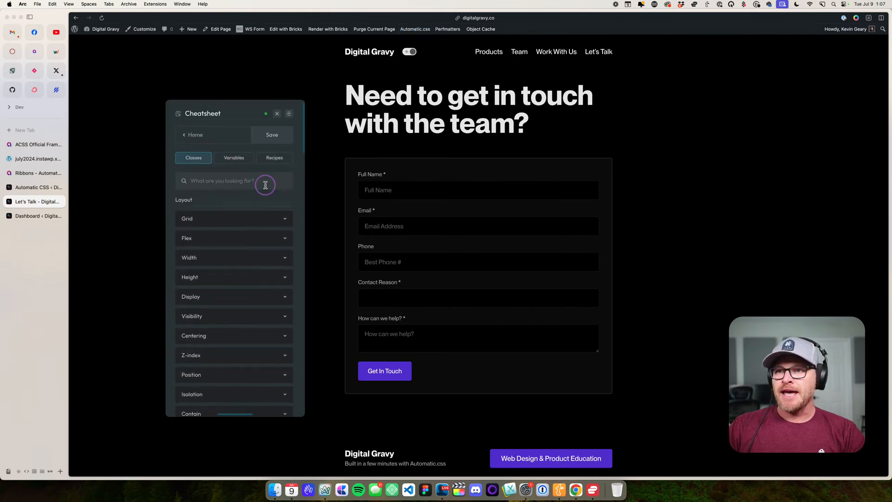
pyautogui.click(274, 157)
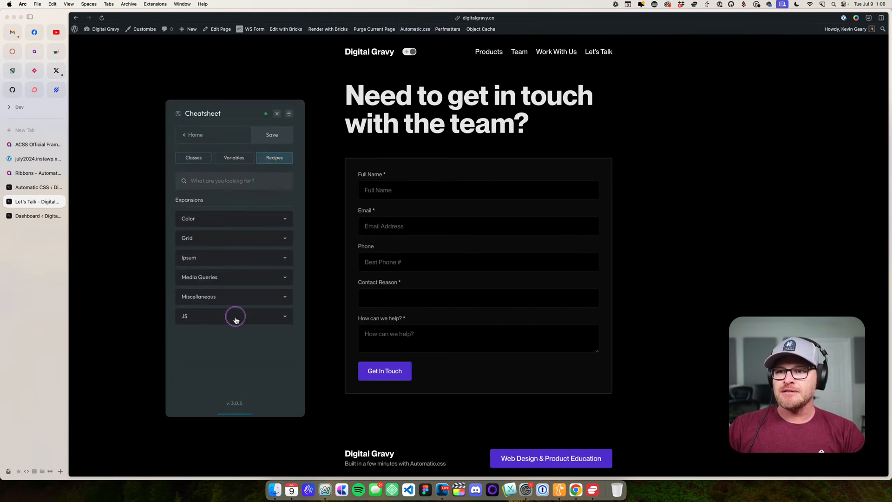
# - Search the recipes for "ribb", check the Grid group, clear the search and close the dashboard
pyautogui.click(225, 182)
pyautogui.write('ribb')
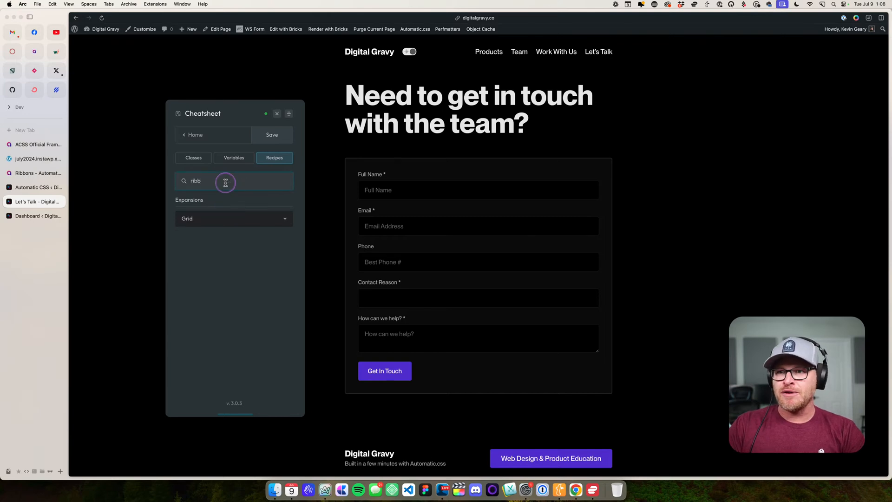
pyautogui.click(233, 218)
pyautogui.click(233, 219)
pyautogui.doubleClick(227, 182)
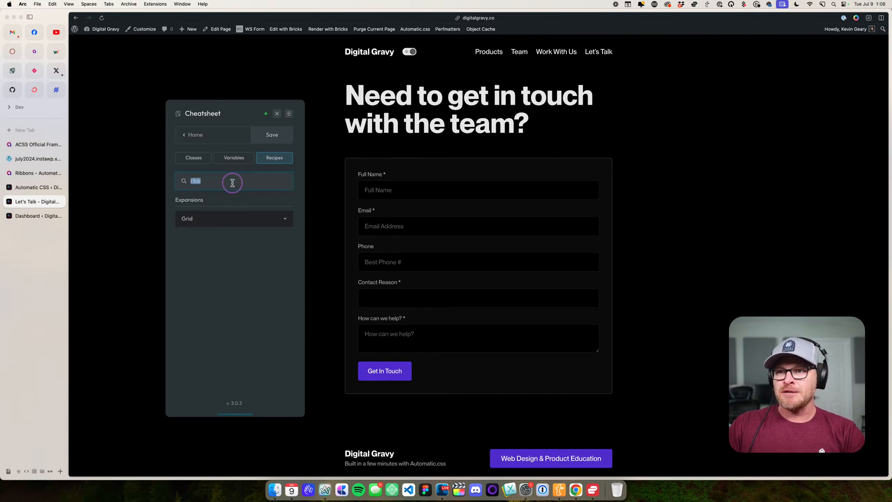
pyautogui.press('BackSpace')
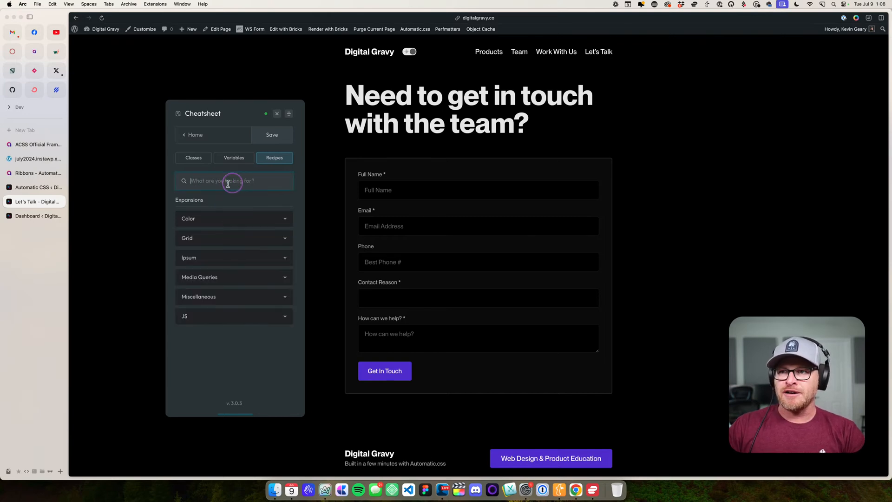
pyautogui.click(277, 114)
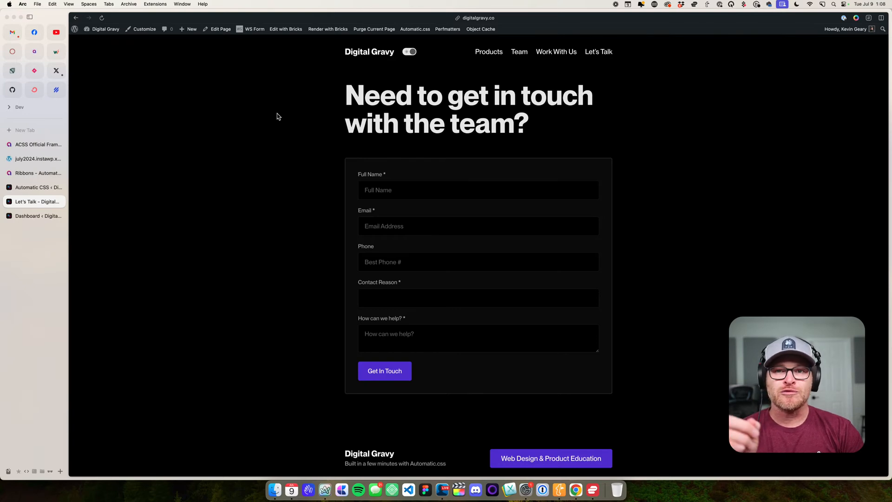
# - Close the Automatic CSS settings browser tab and stay on the Let's Talk page
pyautogui.click(46, 187)
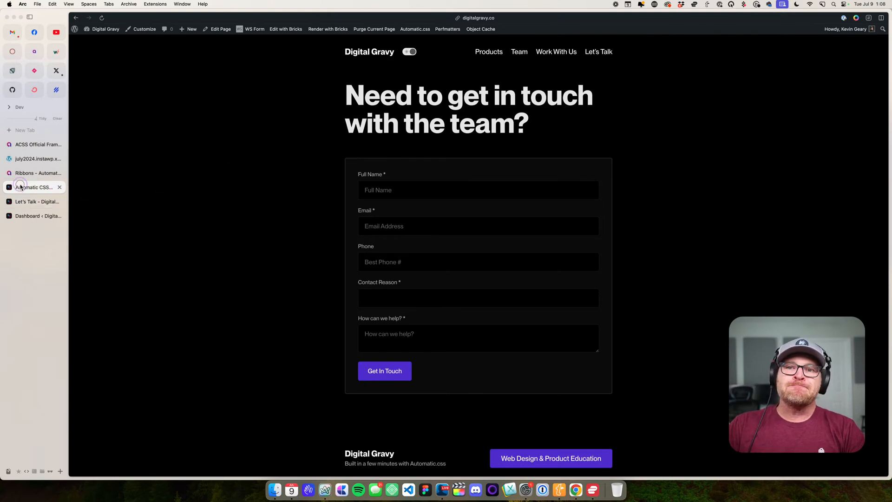
pyautogui.click(20, 202)
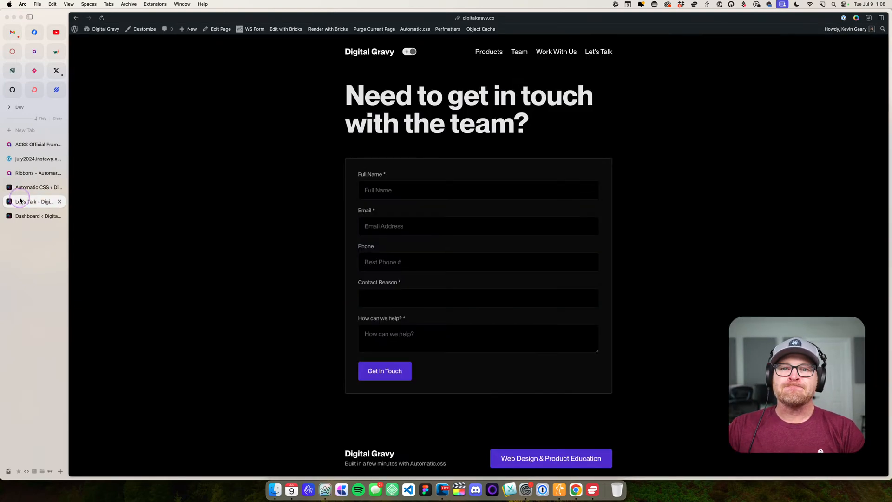
pyautogui.click(58, 187)
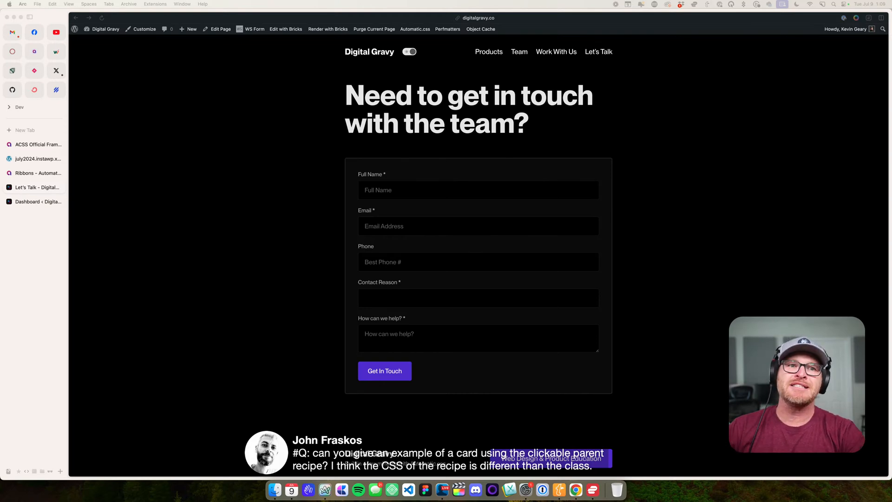
# - Switch the contact page back to light mode and close the WordPress Dashboard browser tab
pyautogui.click(252, 146)
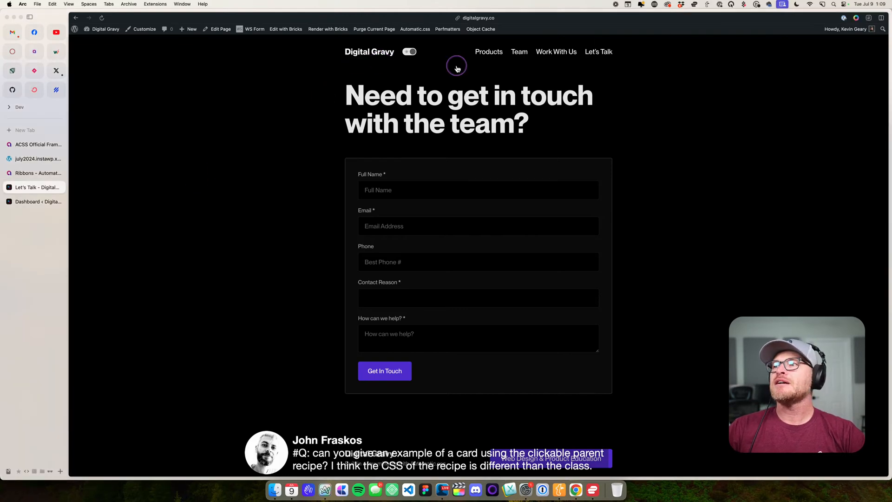
pyautogui.click(411, 52)
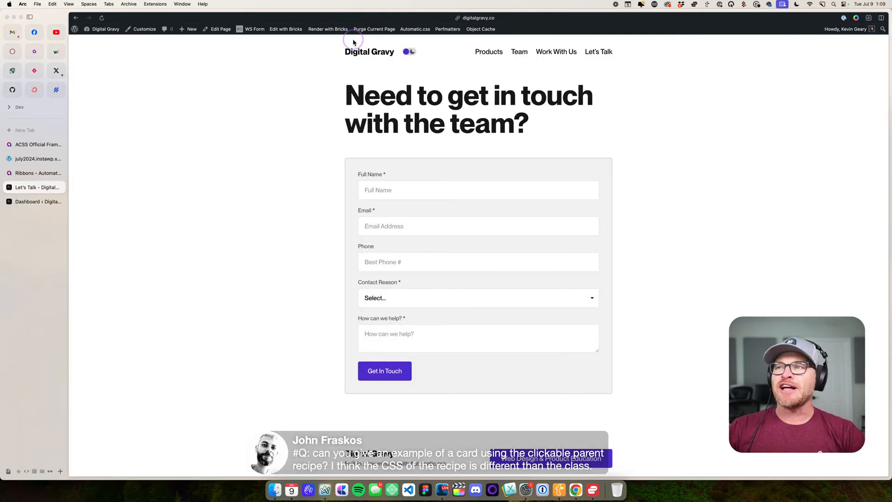
pyautogui.moveTo(187, 110); pyautogui.dragTo(292, 25)
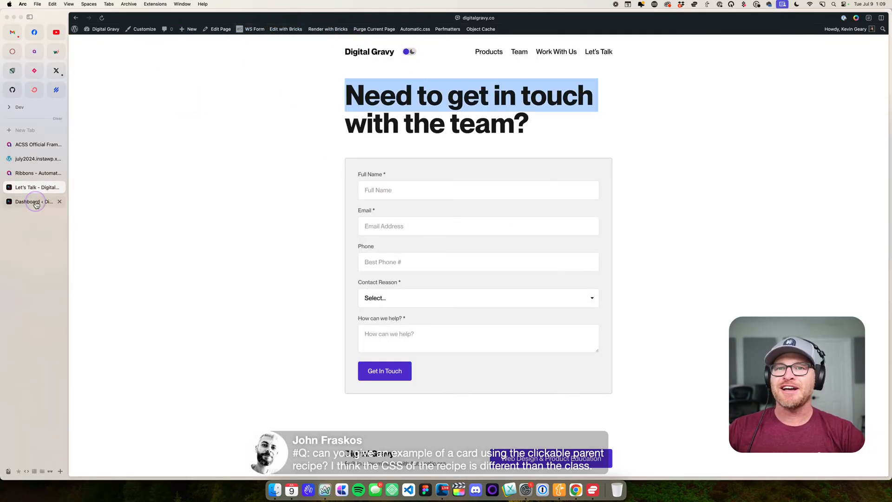
pyautogui.click(59, 202)
pyautogui.click(275, 104)
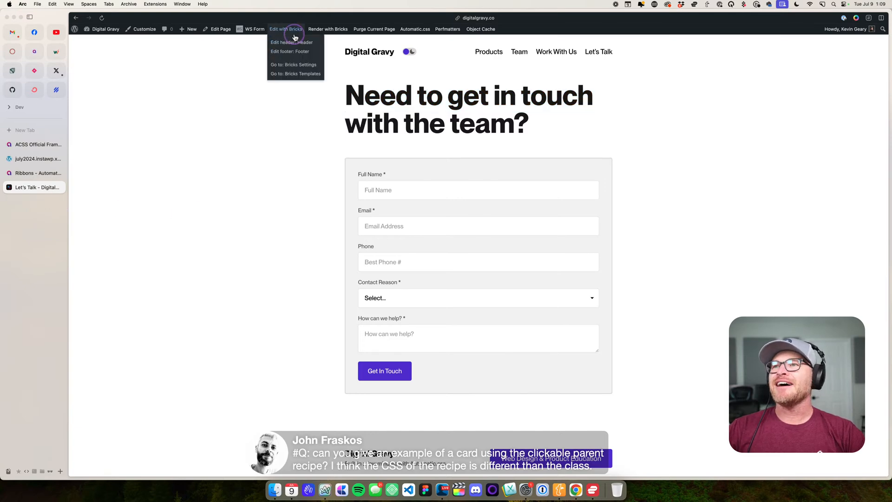
# - Open the contact page in the Bricks editor and switch to editing the homepage
pyautogui.click(293, 35)
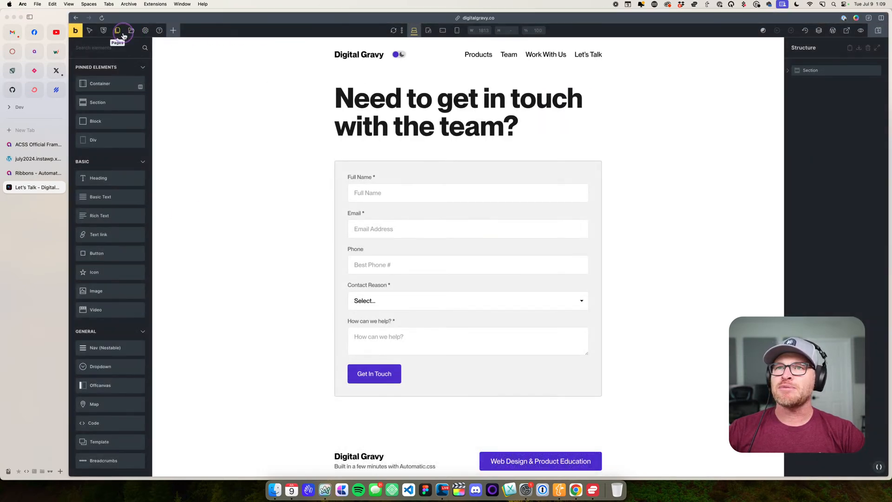
pyautogui.click(117, 31)
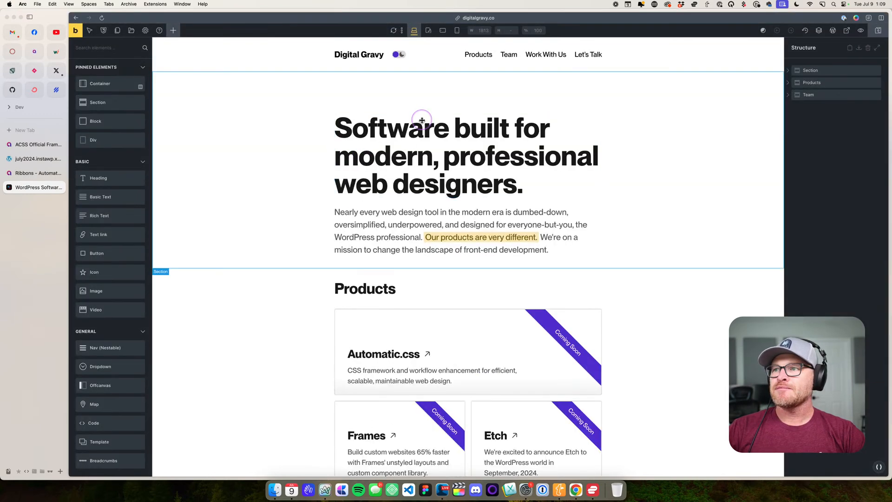
# - Remove the clickable-parent class from the Heading Wrapper in the Automatic.css product card
pyautogui.scroll(-6, 424, 96)
pyautogui.scroll(2, 424, 97)
pyautogui.click(445, 198)
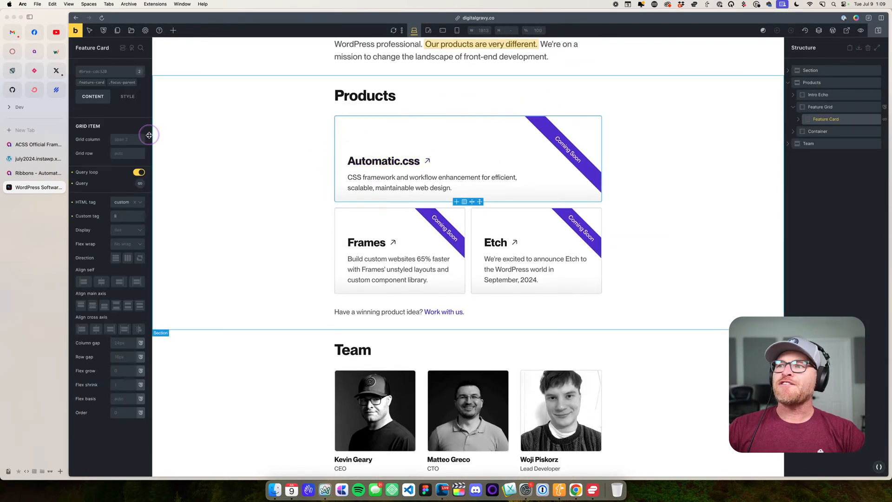
pyautogui.click(424, 161)
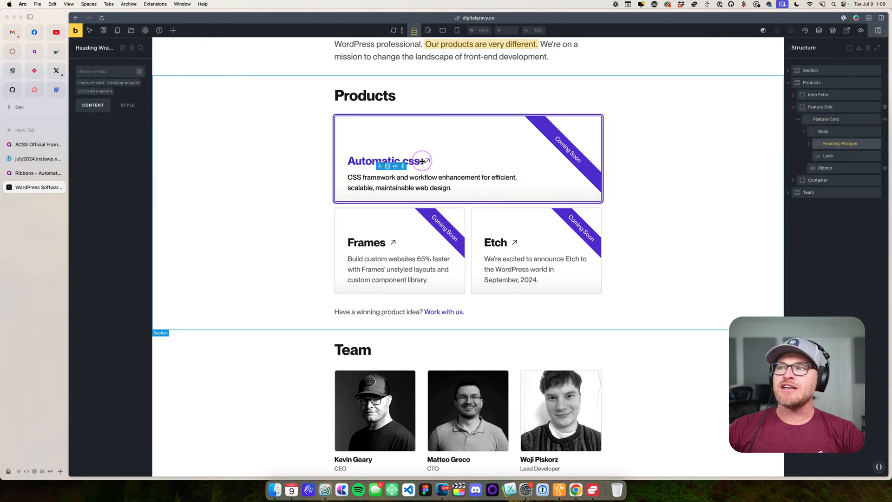
pyautogui.click(115, 90)
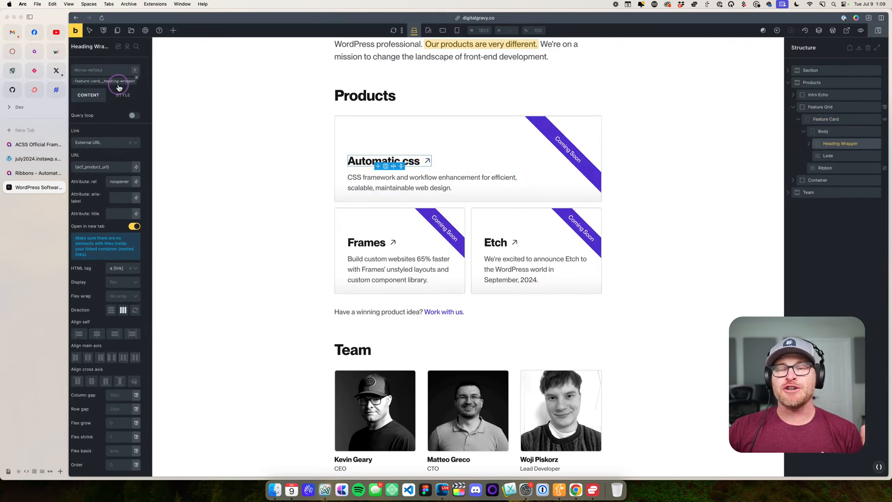
pyautogui.click(121, 84)
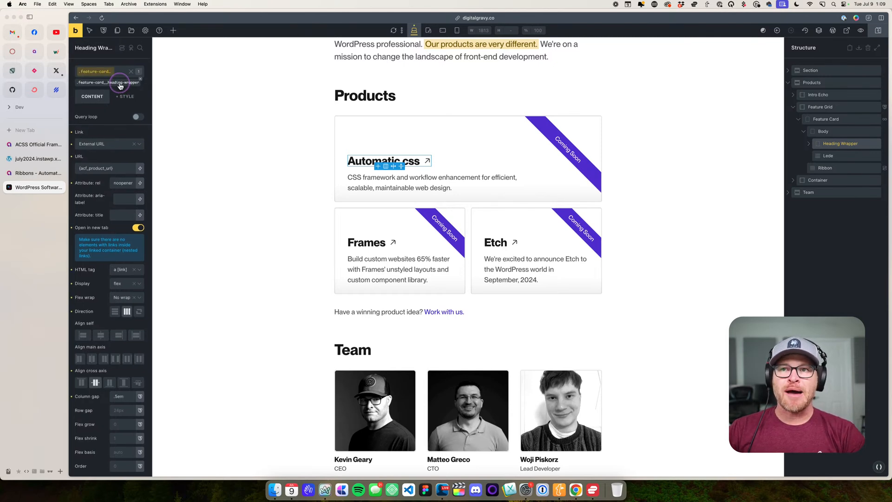
pyautogui.click(127, 96)
pyautogui.click(72, 240)
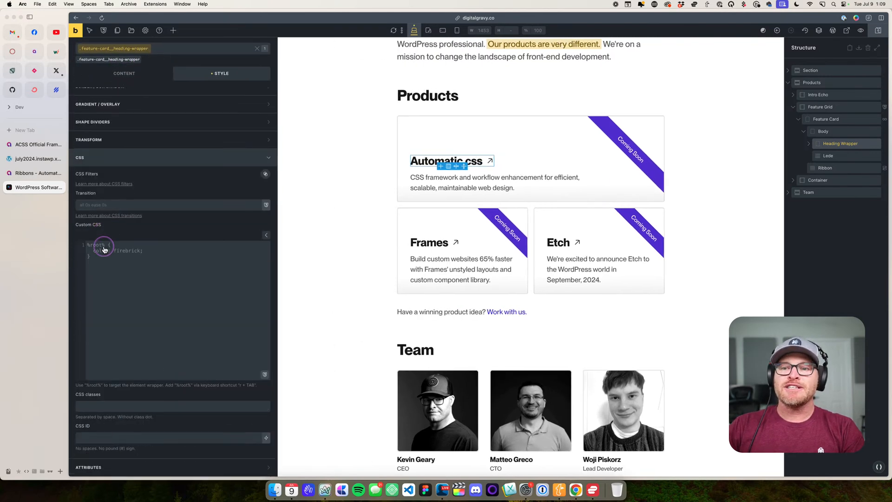
pyautogui.write('@clickab')
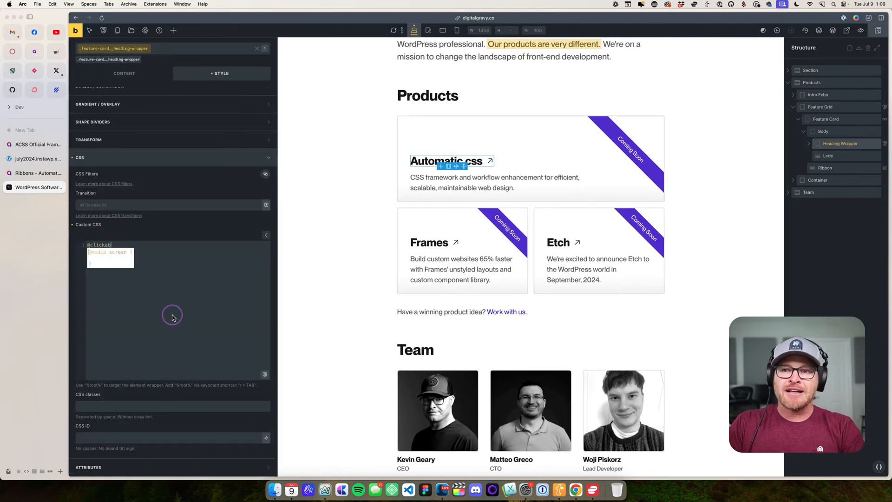
pyautogui.write('le-parent;')
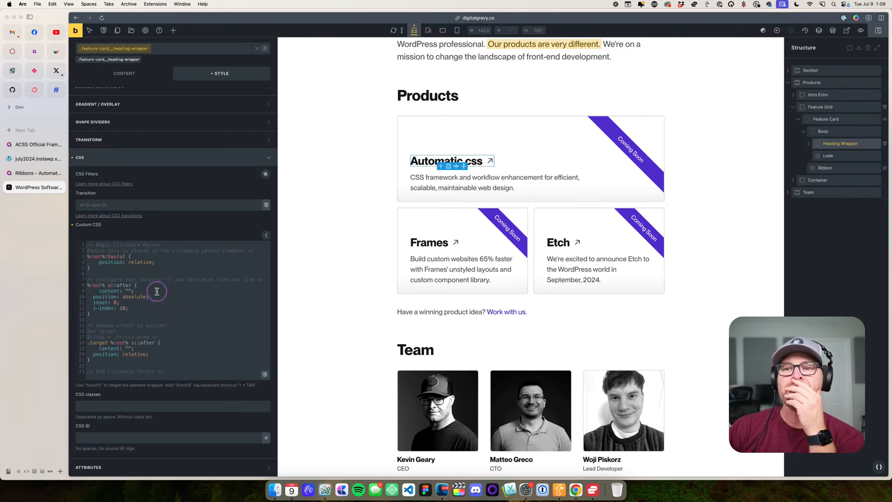
pyautogui.click(126, 305)
pyautogui.click(98, 290)
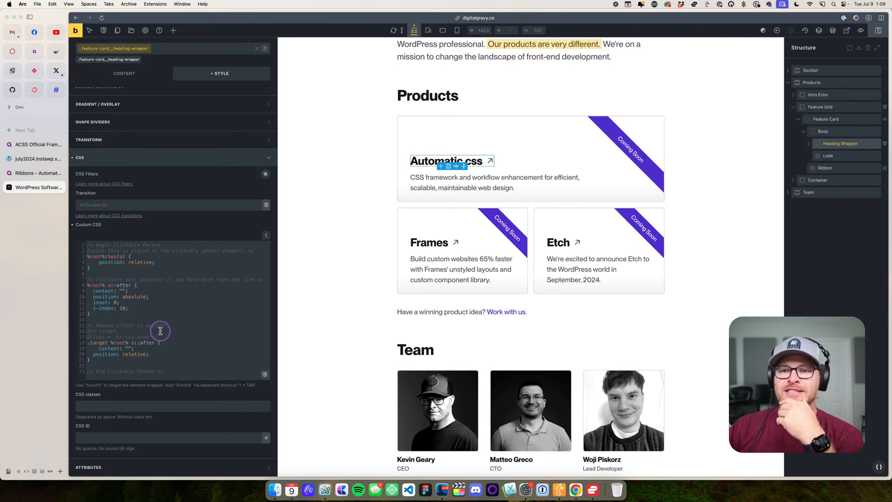
# - Review the recipe's position: relative rule and clear all custom CSS from the .feature-card__heading-wrapper class
pyautogui.moveTo(155, 262); pyautogui.dragTo(86, 256)
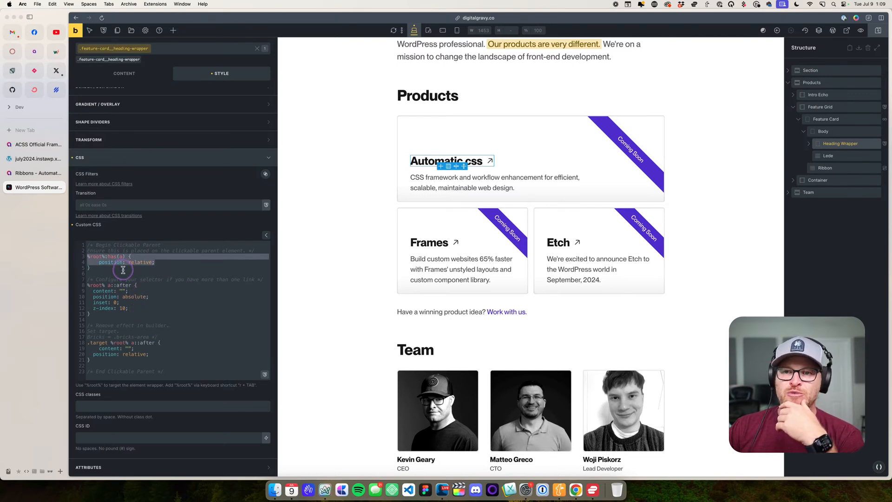
pyautogui.click(123, 270)
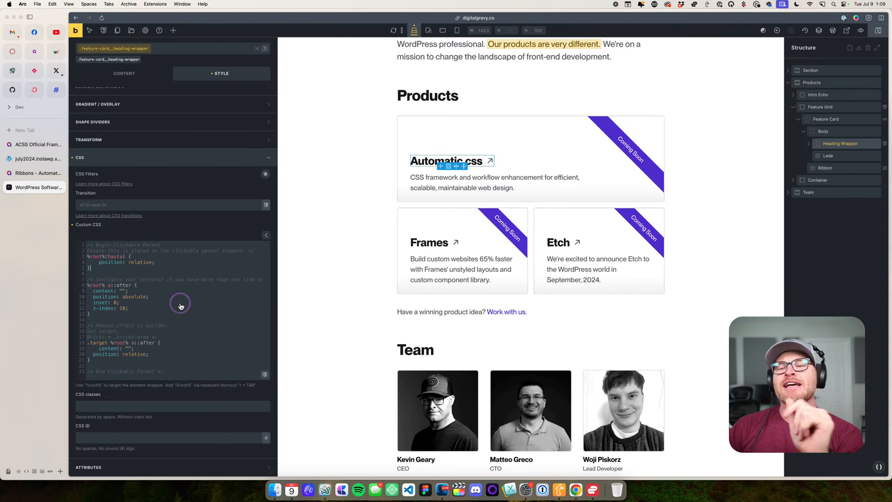
pyautogui.click(189, 317)
pyautogui.press('super+a')
pyautogui.press('BackSpace')
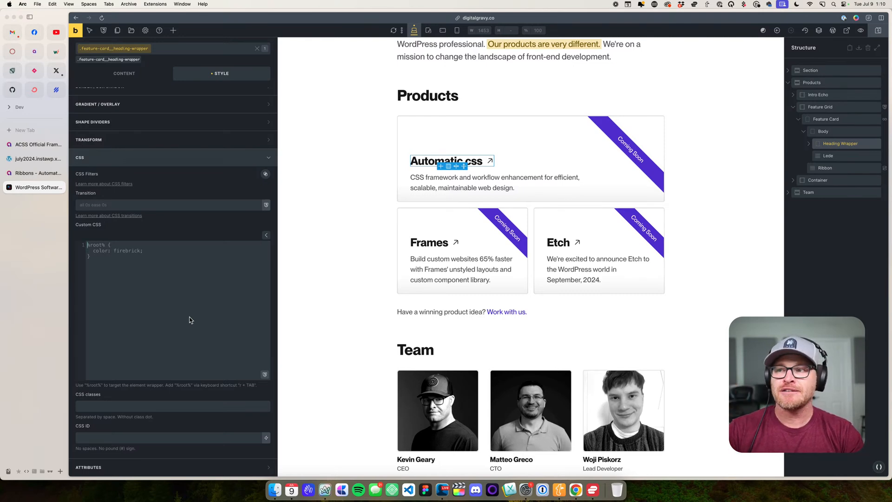
# - Remove the focus-parent class from the Feature Card and make its .feature-card class the one being edited
pyautogui.click(822, 120)
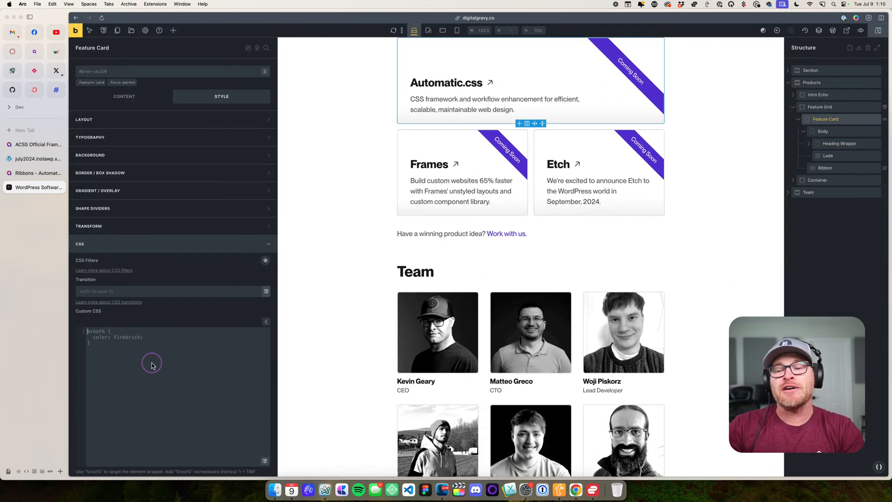
pyautogui.click(135, 83)
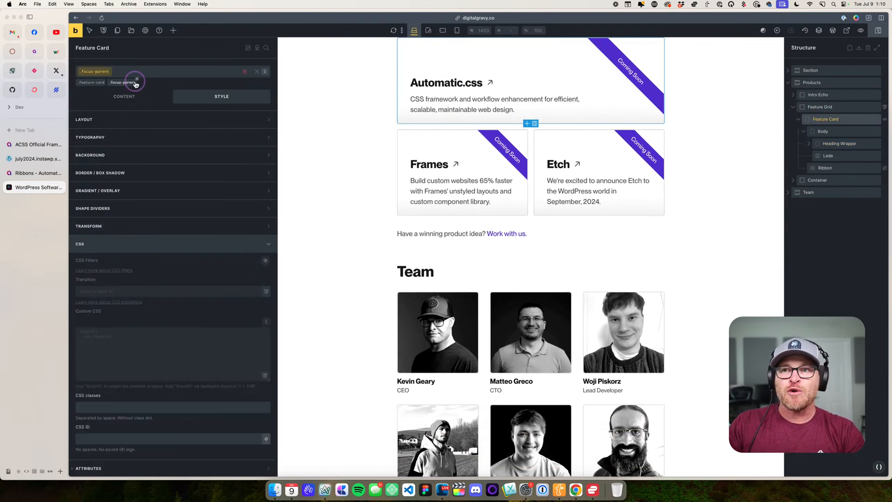
pyautogui.click(103, 85)
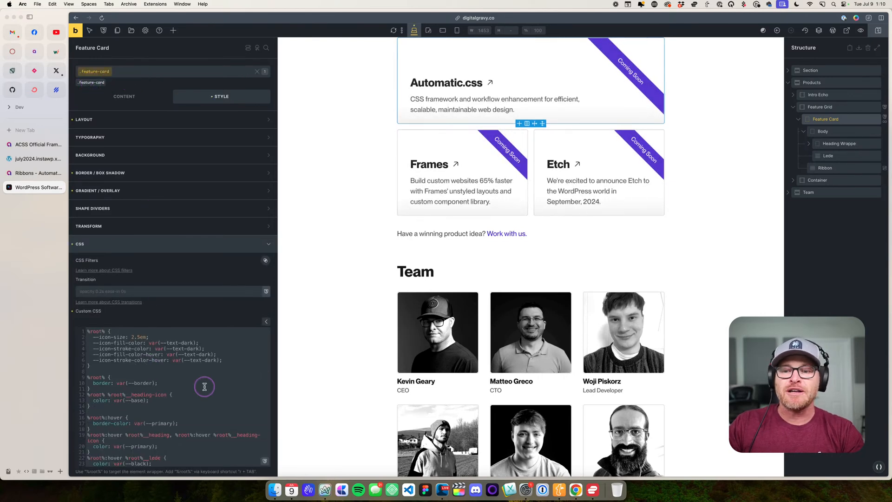
pyautogui.scroll(-4, 201, 388)
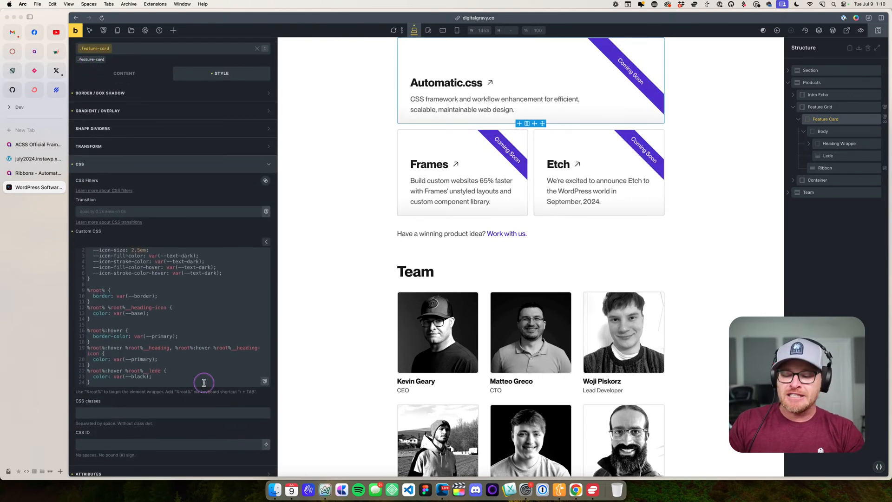
pyautogui.click(204, 382)
pyautogui.press('Return')
pyautogui.press('Return')
pyautogui.press('Return')
pyautogui.write('@')
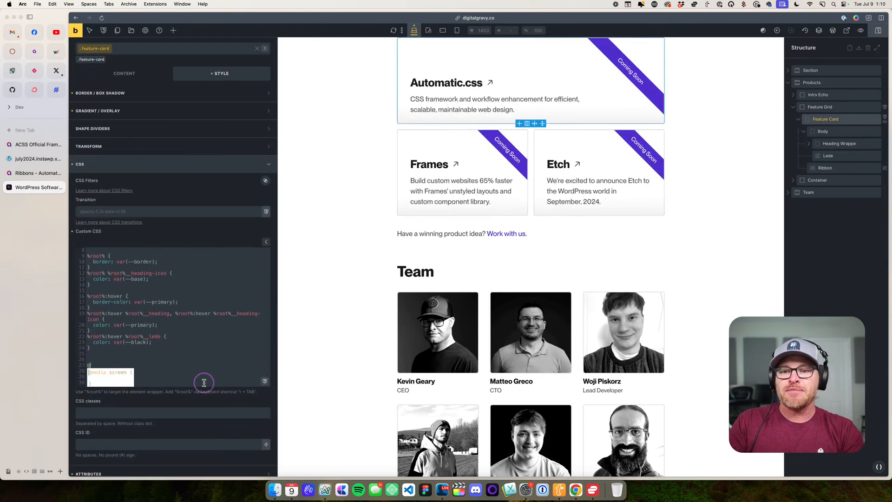
pyautogui.write('clickable-pa')
pyautogui.press('Tab')
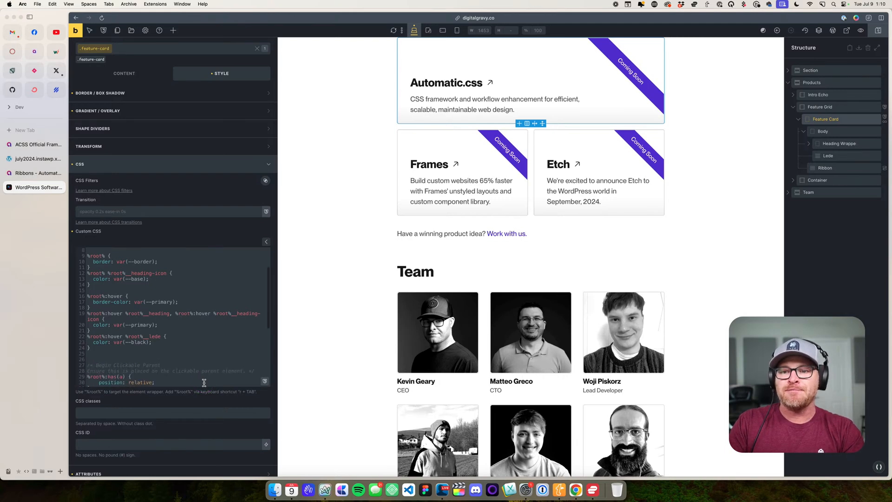
# - Review the recipe's comments and replace its %root% a::after selector with %root%__heading-wrapper
pyautogui.scroll(2, 216, 307)
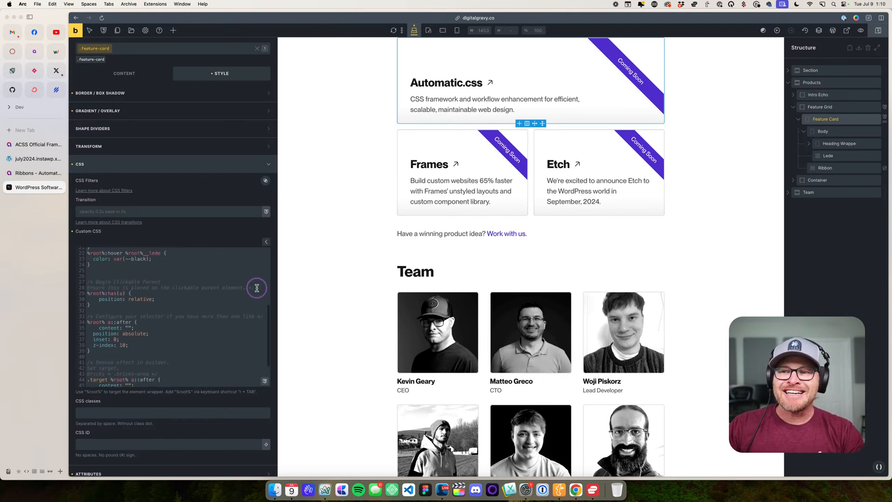
pyautogui.moveTo(255, 288)
pyautogui.mouseDown()
pyautogui.moveTo(84, 288)
pyautogui.moveTo(242, 291)
pyautogui.mouseUp()
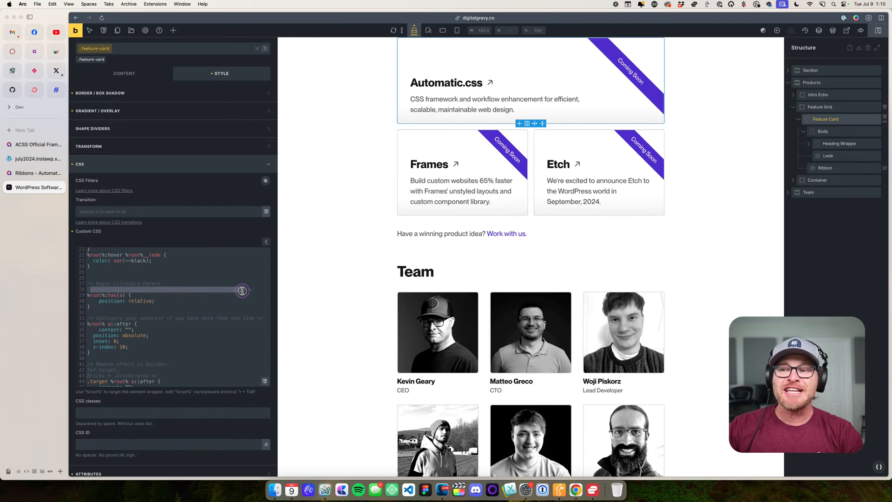
pyautogui.click(241, 302)
pyautogui.scroll(-1, 231, 294)
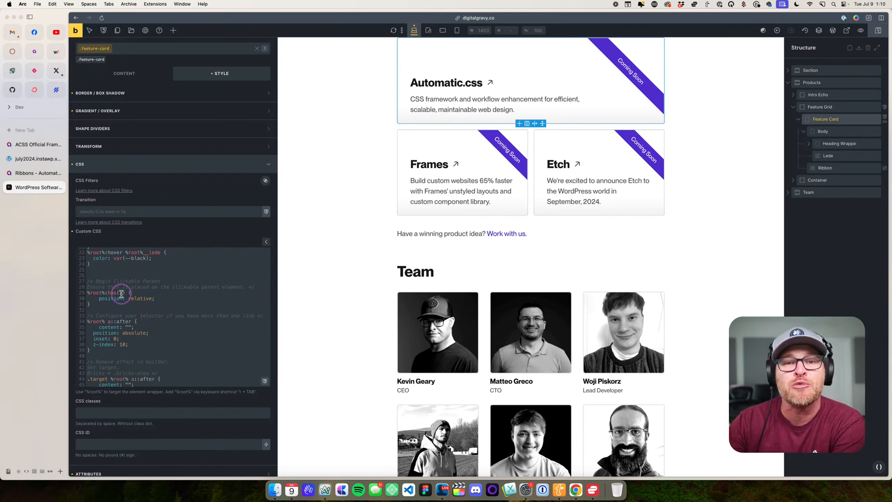
pyautogui.scroll(-2, 130, 300)
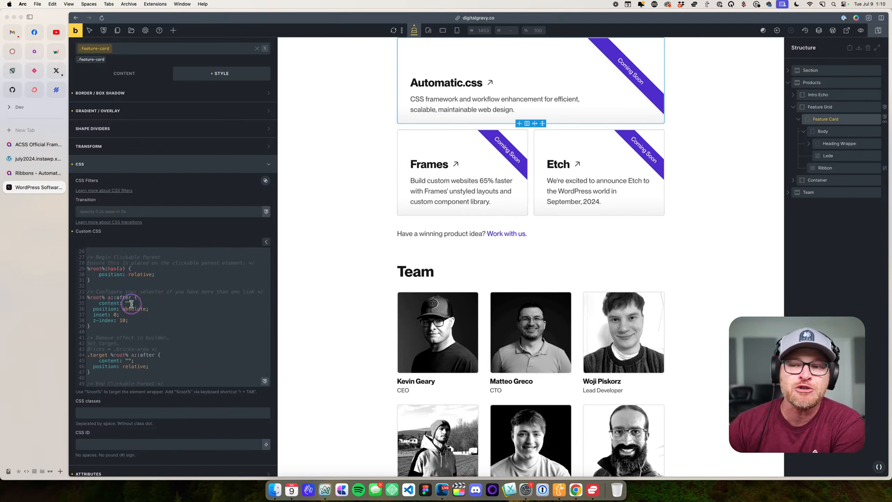
pyautogui.moveTo(140, 293); pyautogui.dragTo(183, 296)
pyautogui.click(201, 302)
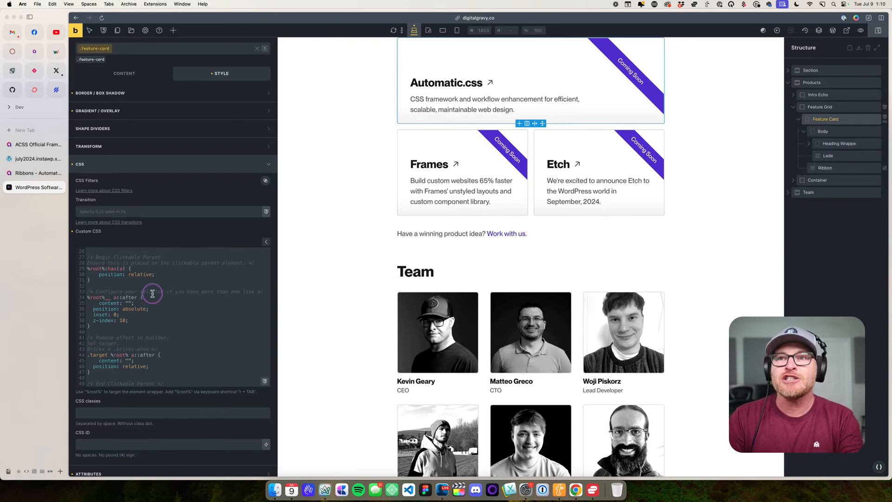
pyautogui.write('apper')
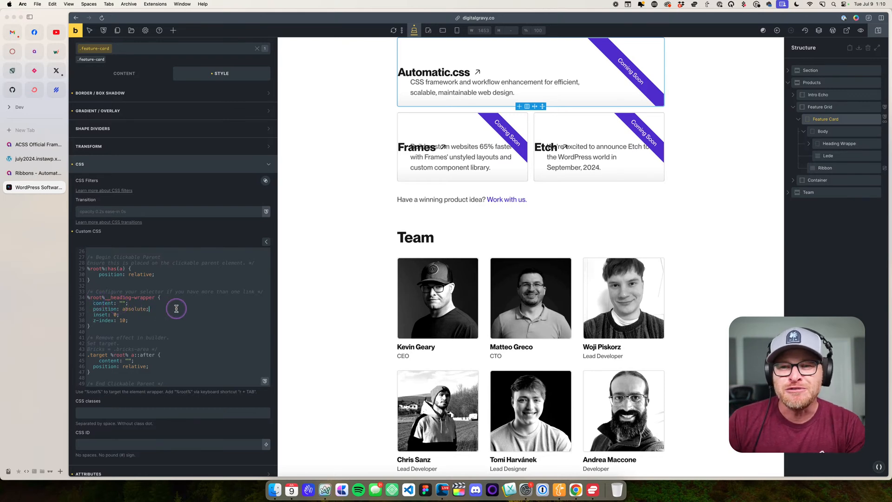
# - Delete the whole Clickable Parent block from the .feature-card custom CSS and undo the deletion
pyautogui.scroll(-1, 176, 309)
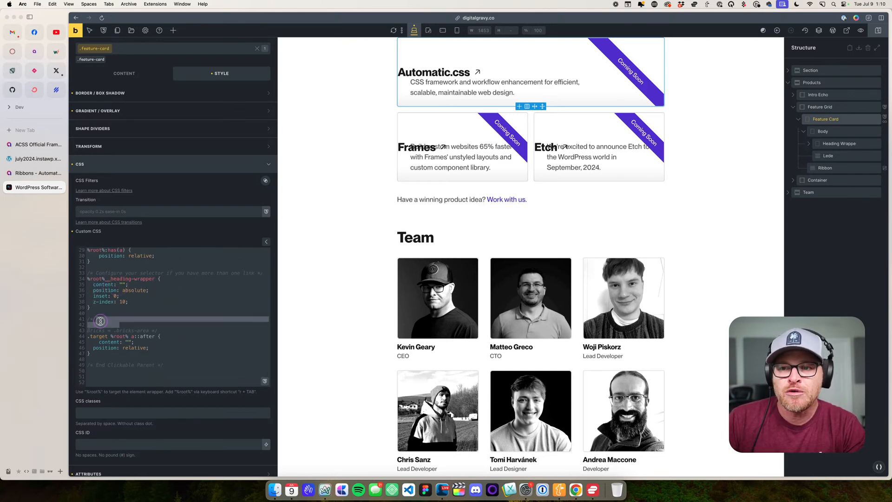
pyautogui.click(195, 334)
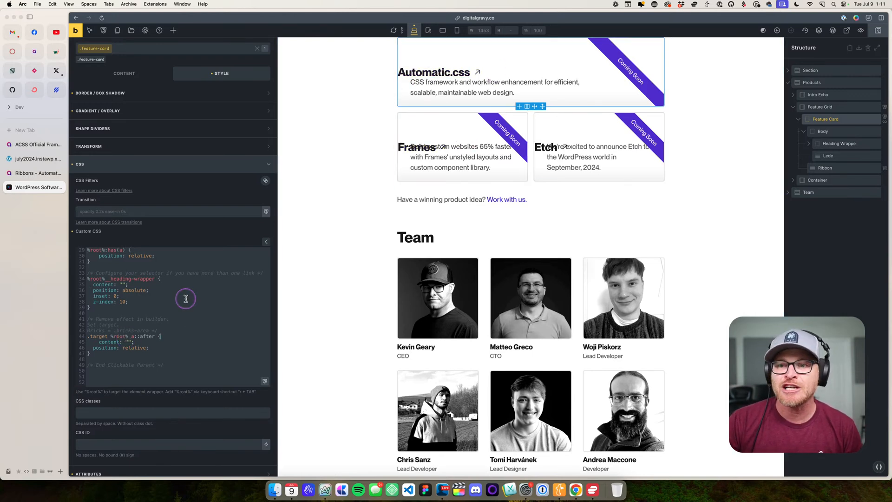
pyautogui.scroll(3, 195, 348)
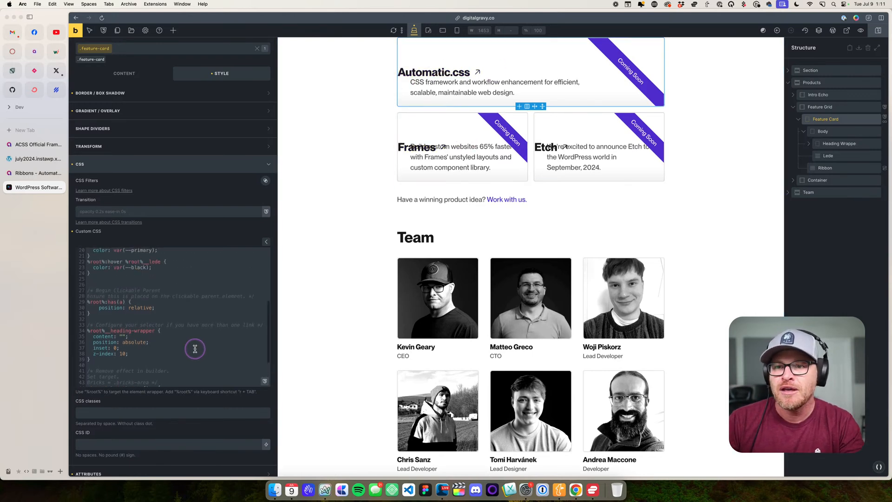
pyautogui.moveTo(87, 290); pyautogui.dragTo(177, 370)
pyautogui.press('BackSpace')
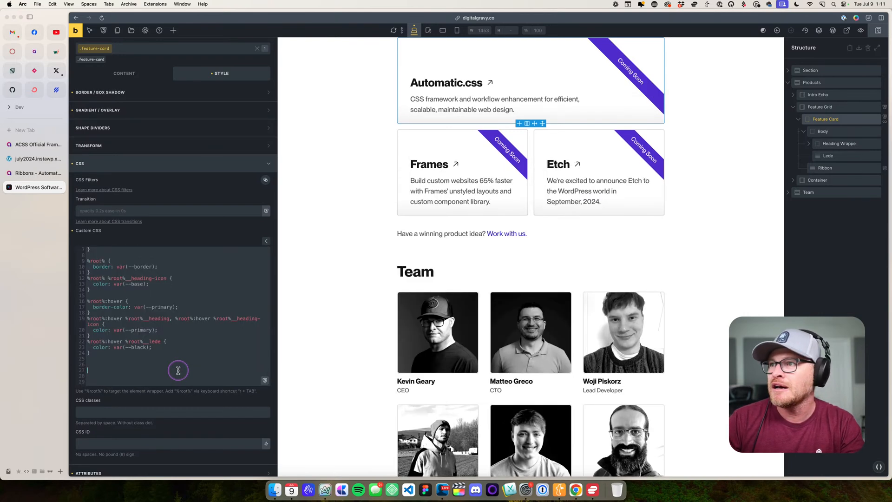
pyautogui.press('super+z')
pyautogui.press('super+c')
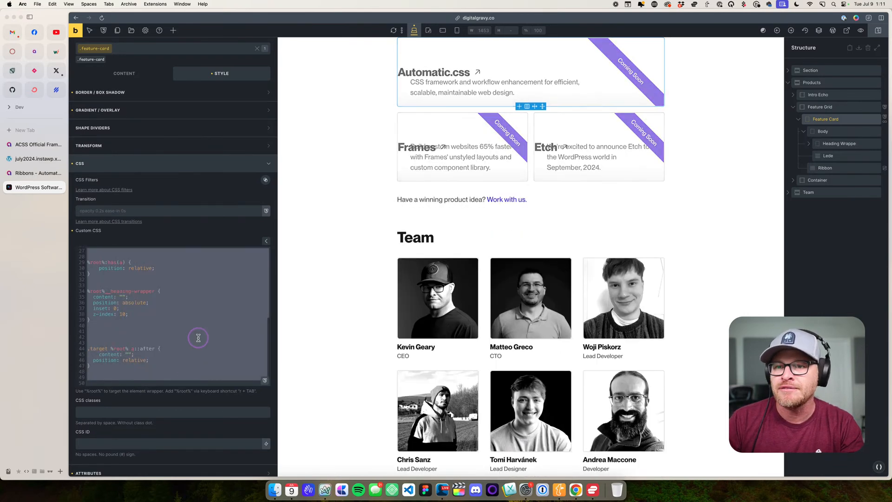
pyautogui.click(200, 336)
pyautogui.scroll(3, 199, 336)
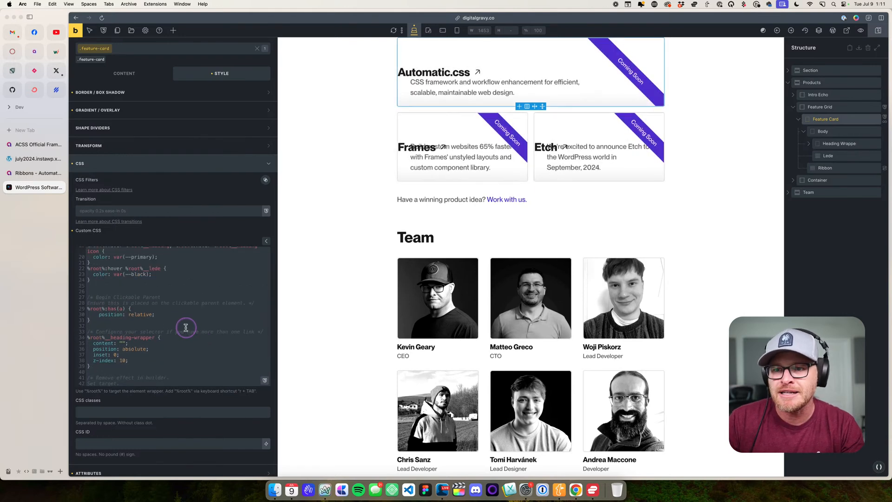
pyautogui.press('super+z')
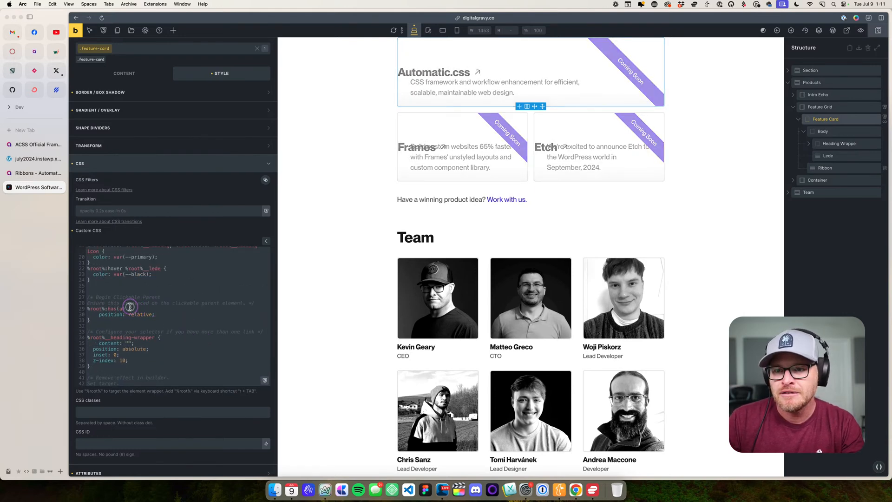
# - Cut the Clickable Parent block and paste it back one line higher, closer to the lede hover rule
pyautogui.moveTo(88, 295); pyautogui.dragTo(165, 366)
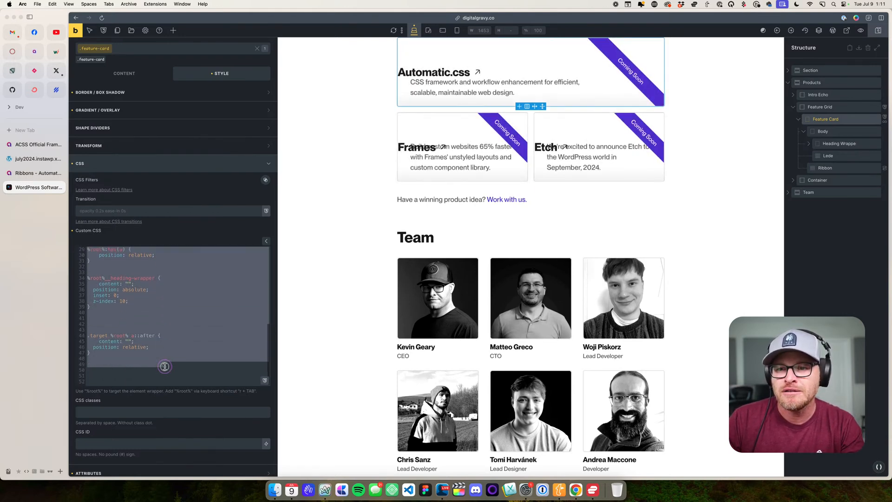
pyautogui.press('BackSpace')
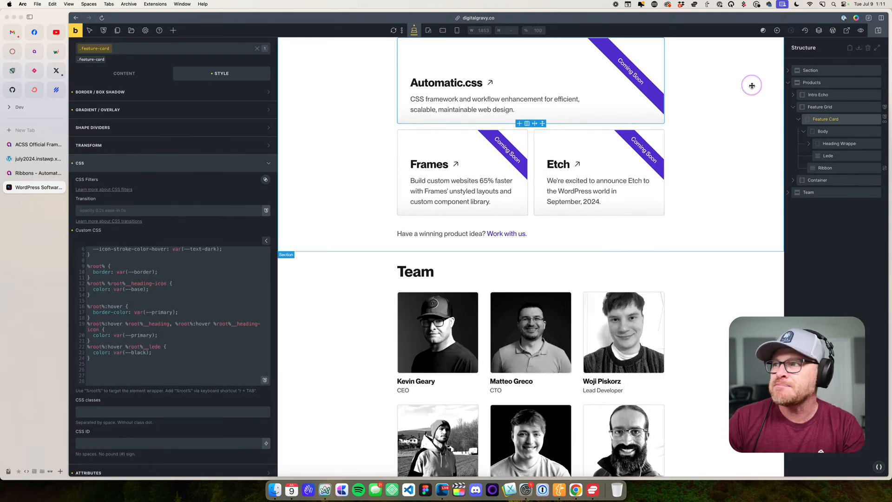
pyautogui.click(200, 364)
pyautogui.press('super+v')
# - Extend the recipe's link selector to %root%__heading-wrapper a
pyautogui.scroll(2, 204, 357)
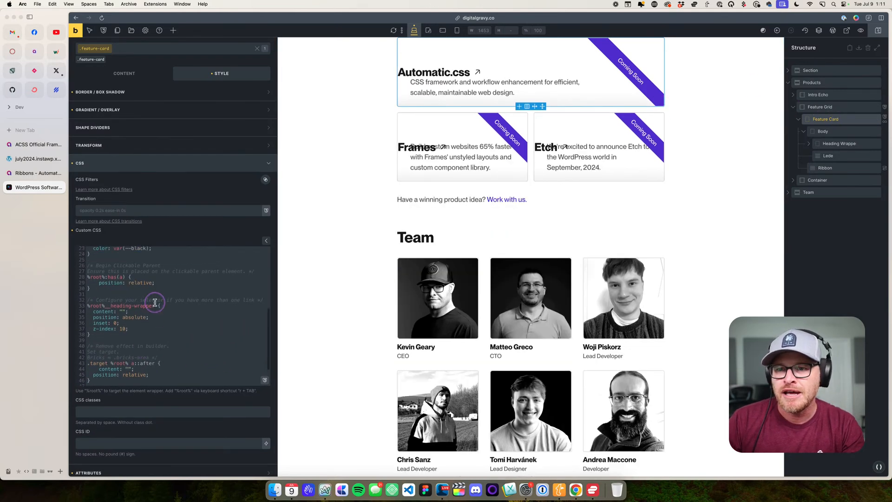
pyautogui.click(155, 305)
pyautogui.write('a')
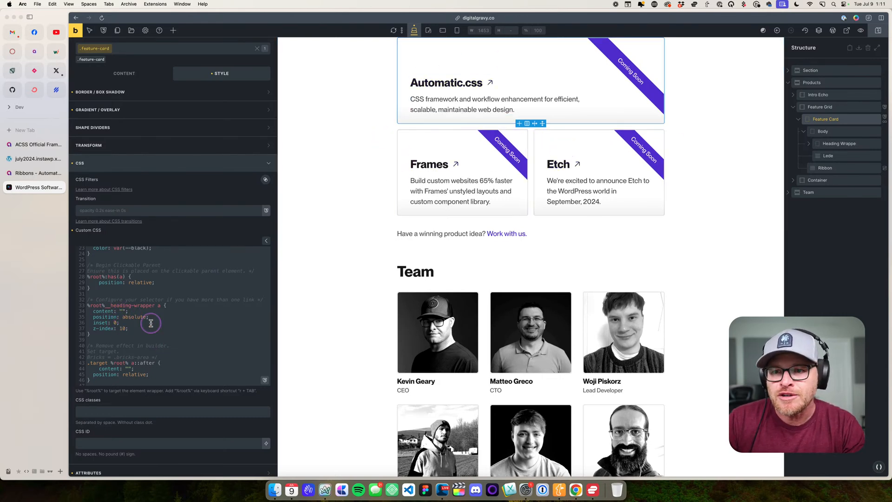
pyautogui.scroll(-3, 153, 341)
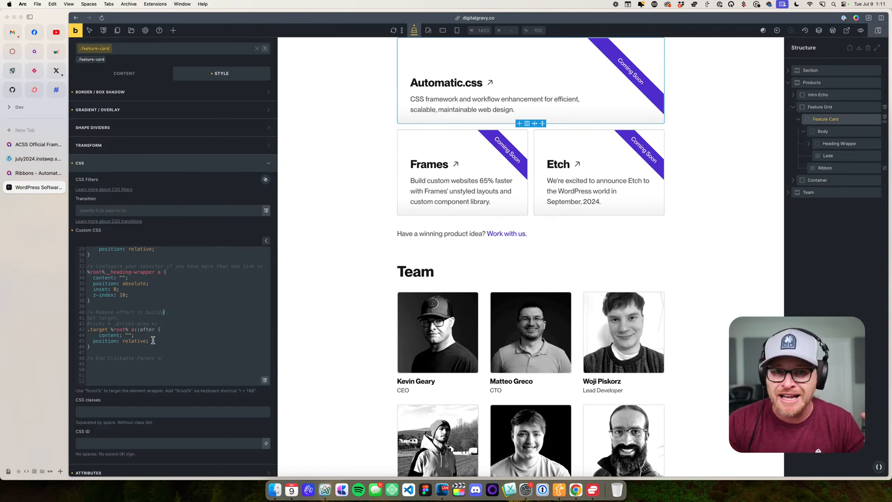
# - Replace the .target placeholder with .bricks-area in the Clickable Parent recipe's builder override rule
pyautogui.scroll(1, 153, 341)
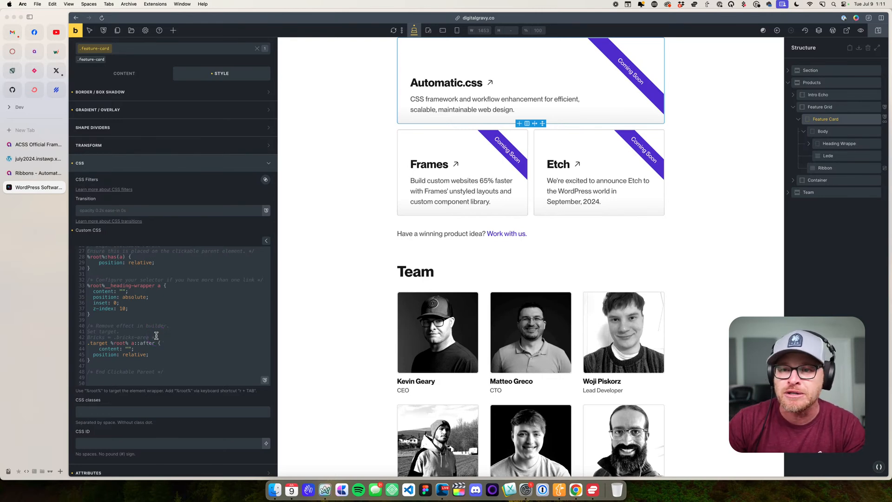
pyautogui.scroll(-1, 185, 315)
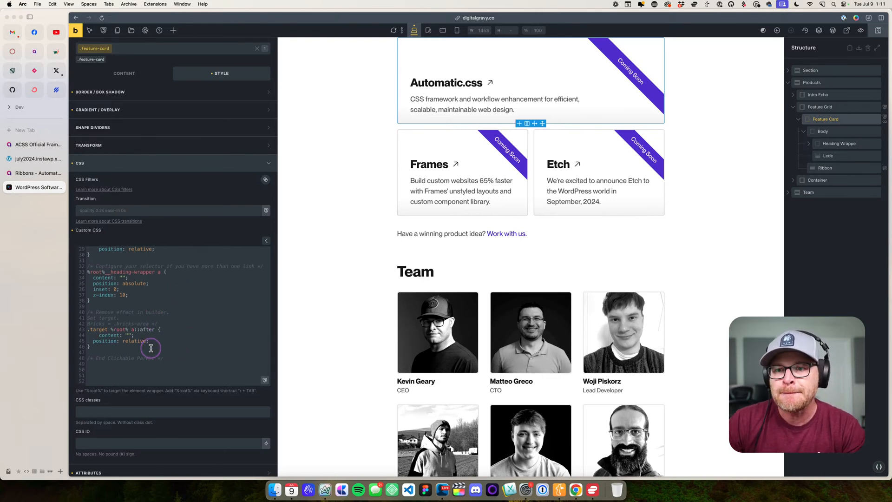
pyautogui.moveTo(181, 358); pyautogui.dragTo(85, 312)
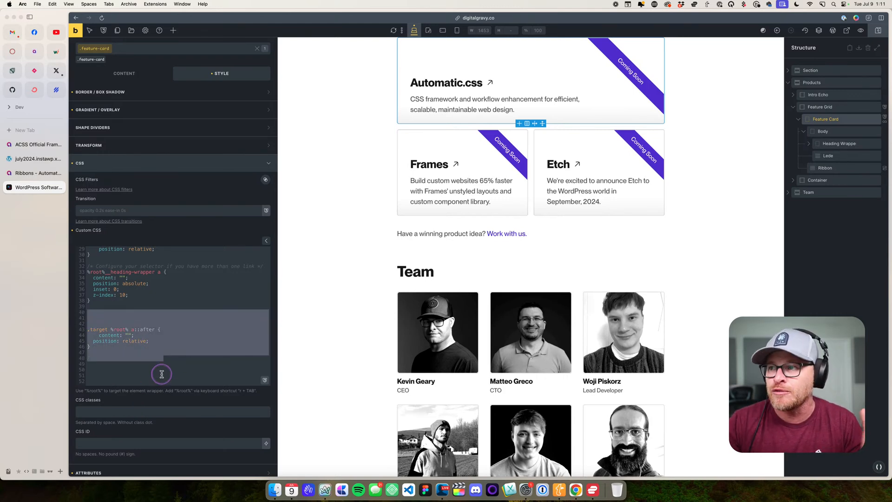
pyautogui.click(166, 277)
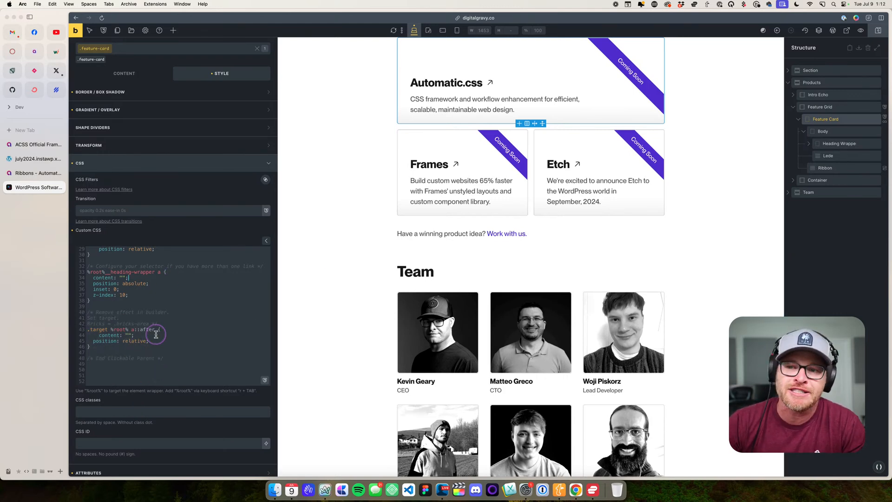
pyautogui.moveTo(106, 312); pyautogui.dragTo(152, 312)
pyautogui.click(94, 318)
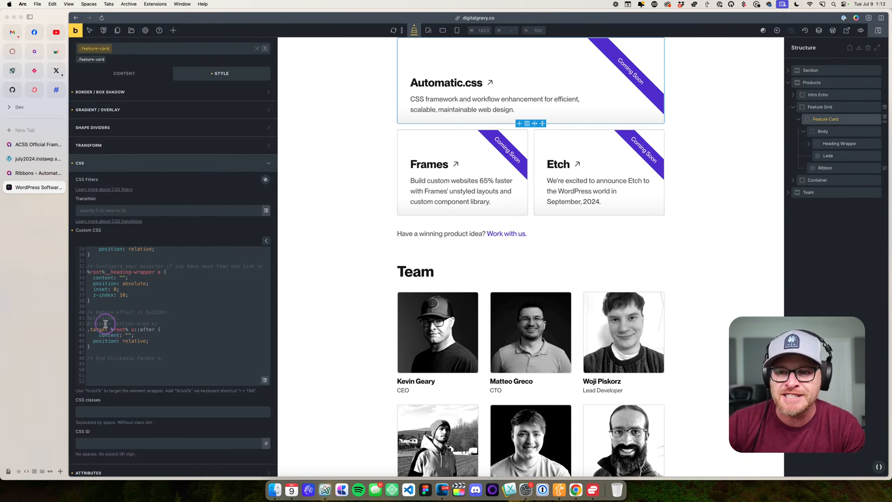
pyautogui.moveTo(109, 330); pyautogui.dragTo(87, 329)
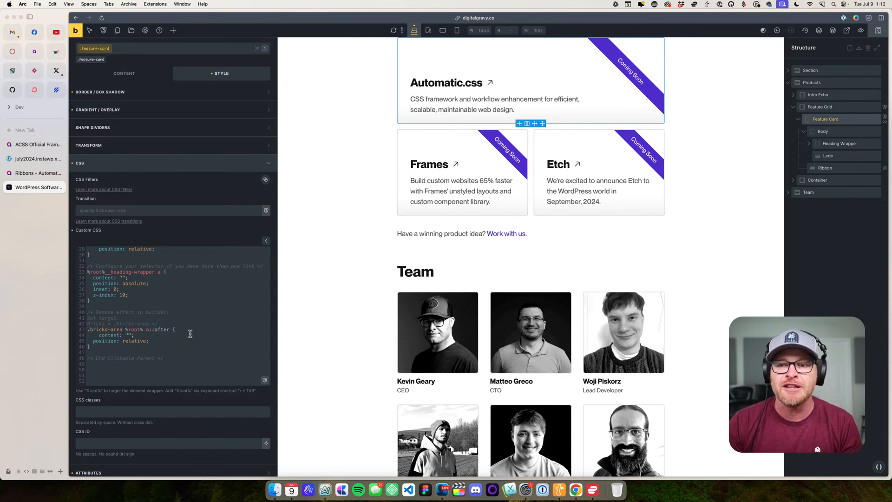
pyautogui.click(194, 356)
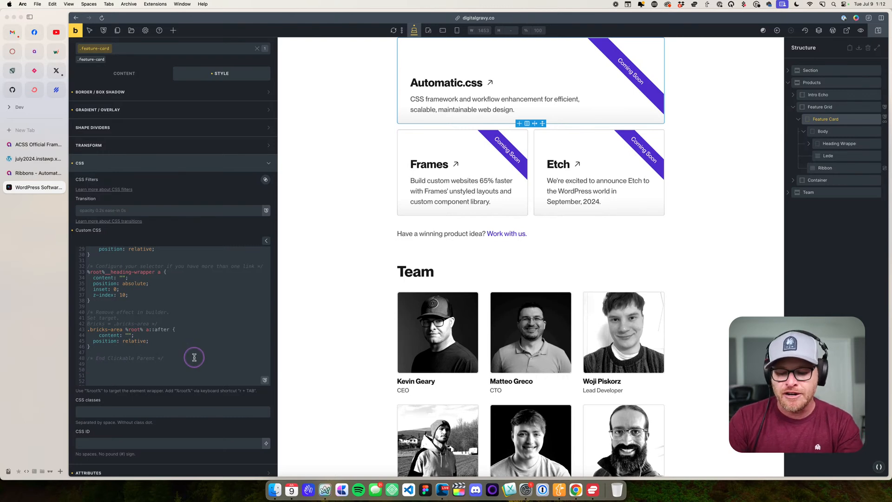
pyautogui.write('@')
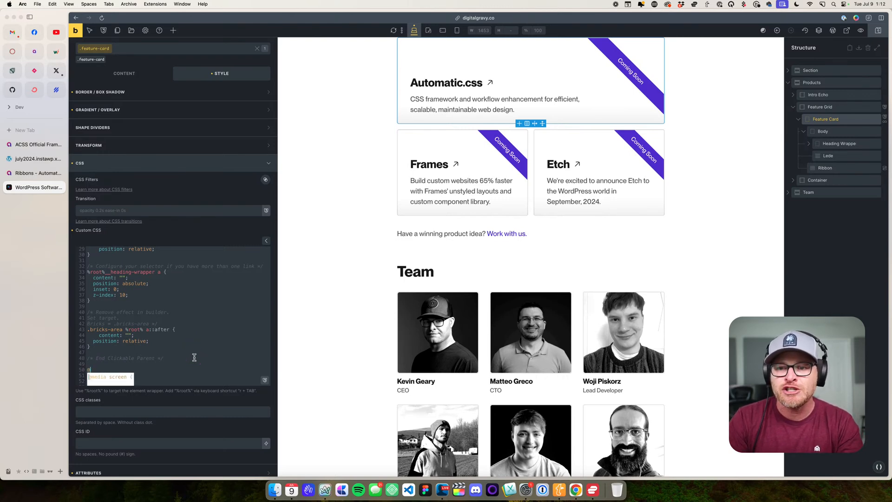
pyautogui.write('focus-parent')
pyautogui.scroll(-3, 194, 357)
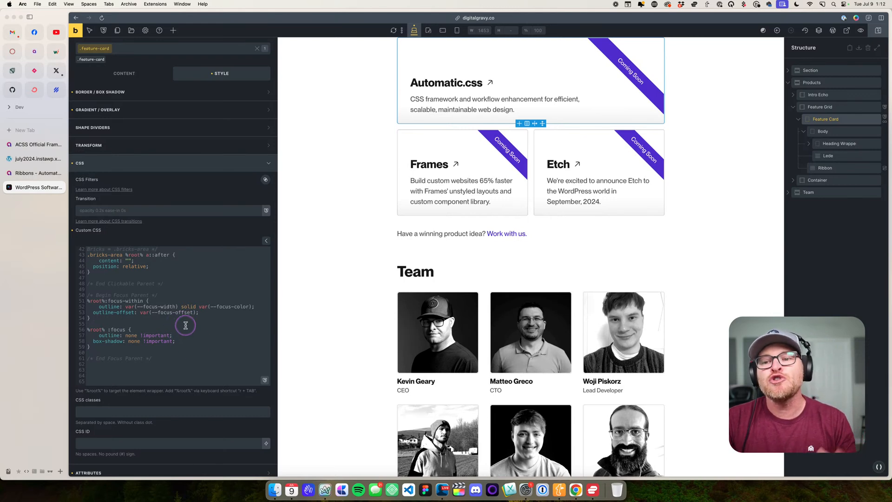
pyautogui.scroll(4, 183, 324)
pyautogui.scroll(-5, 150, 318)
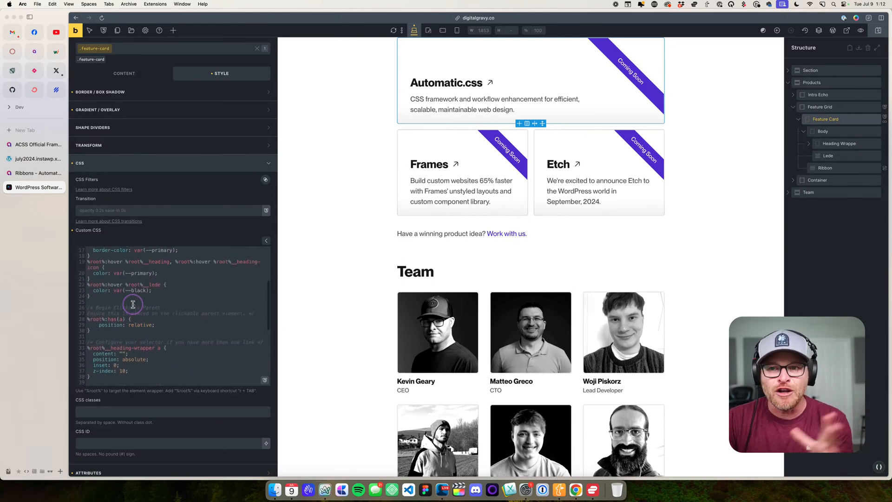
# - Delete the Clickable Parent and Focus Parent blocks from the .feature-card custom CSS
pyautogui.scroll(5, 165, 354)
pyautogui.moveTo(189, 365); pyautogui.dragTo(86, 285)
pyautogui.press('BackSpace')
pyautogui.press('BackSpace')
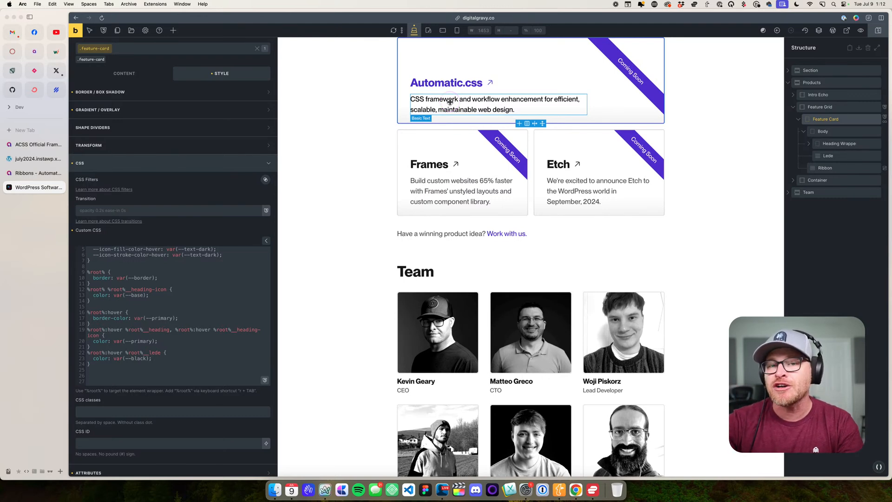
# - Add the focus-parent utility class to the Feature Card
pyautogui.scroll(3, 218, 316)
pyautogui.click(149, 51)
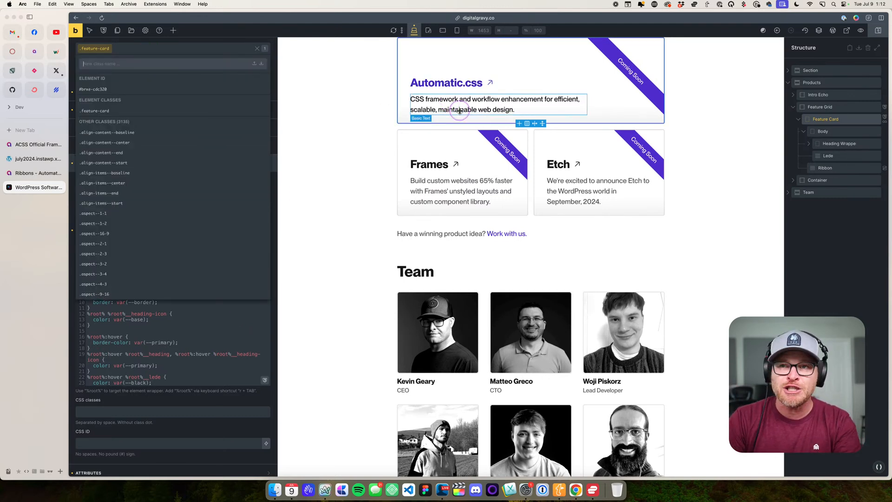
pyautogui.write('focus-parent')
pyautogui.press('Return')
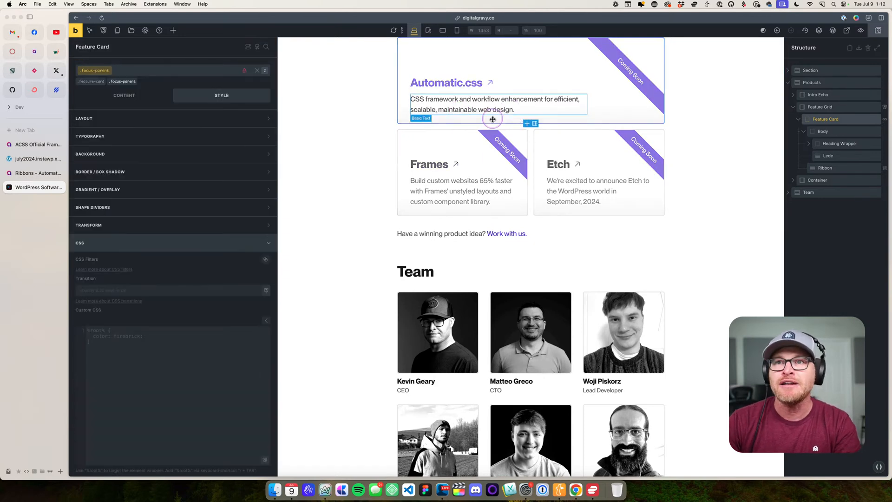
# - Add the clickable-parent utility class to the card's Heading Wrapper
pyautogui.click(839, 143)
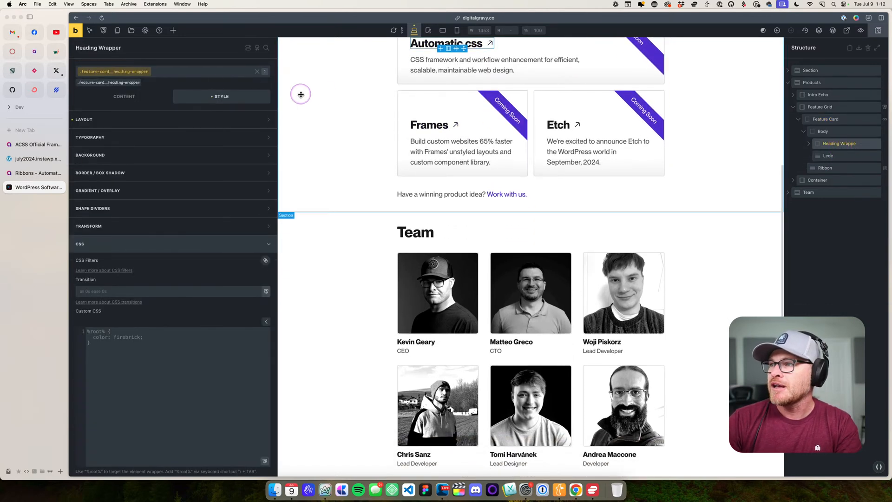
pyautogui.click(172, 71)
pyautogui.write('clickable')
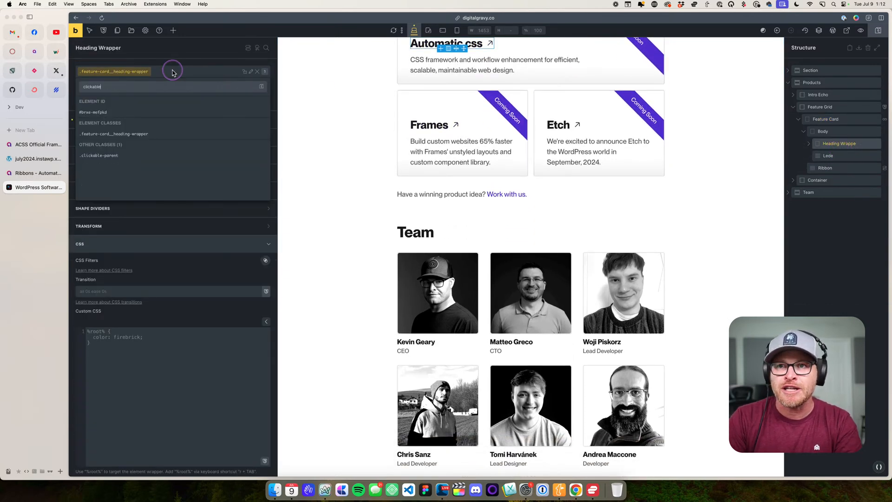
pyautogui.write('-parent')
pyautogui.press('Return')
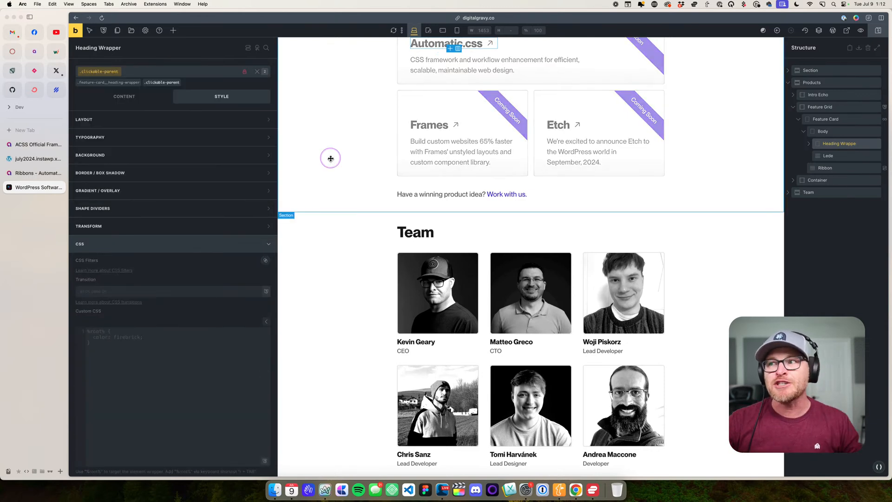
# - Inspect the Feature Card and Feature Grid, and bring up the grid's option to save it as a global element
pyautogui.scroll(3, 381, 130)
pyautogui.click(431, 114)
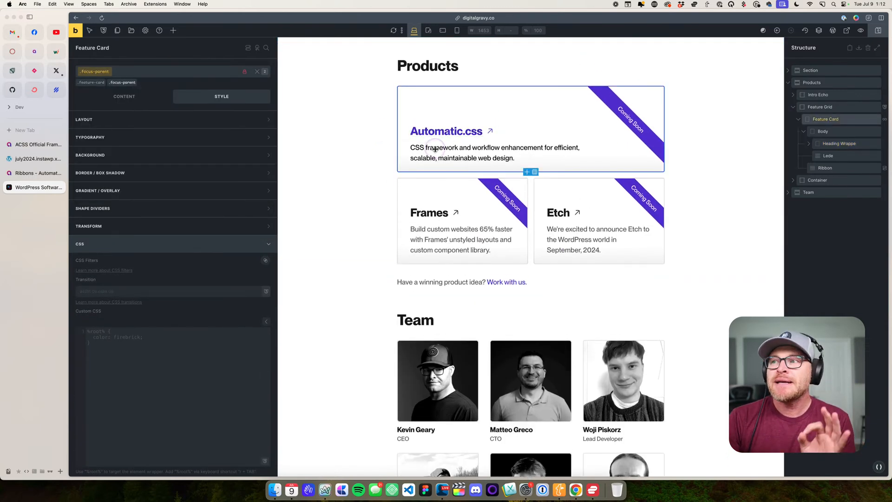
pyautogui.click(443, 175)
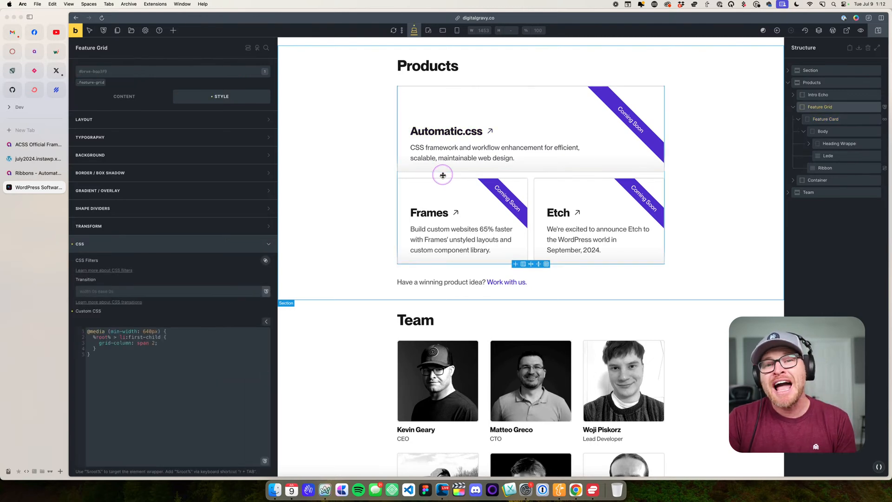
pyautogui.click(828, 108)
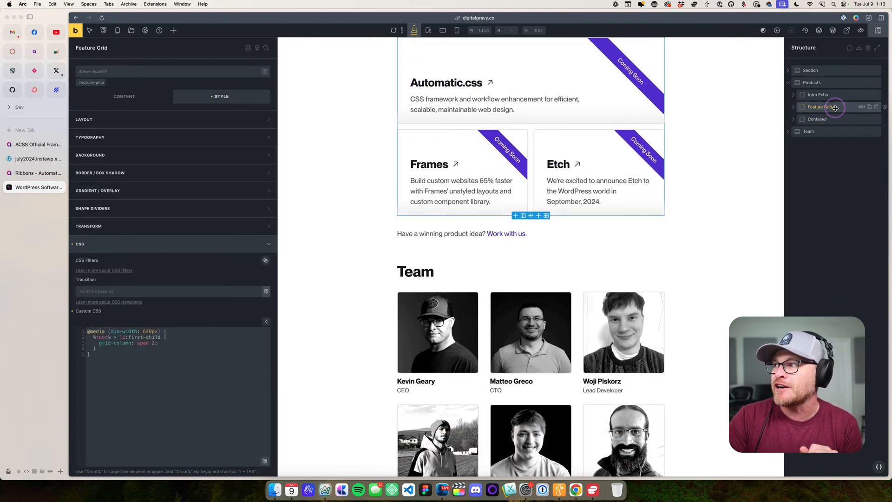
pyautogui.rightClick(839, 108)
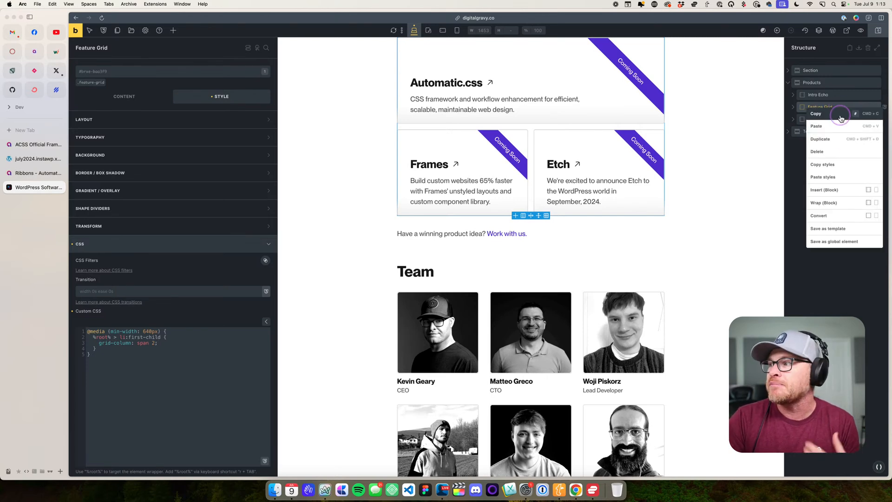
pyautogui.click(851, 243)
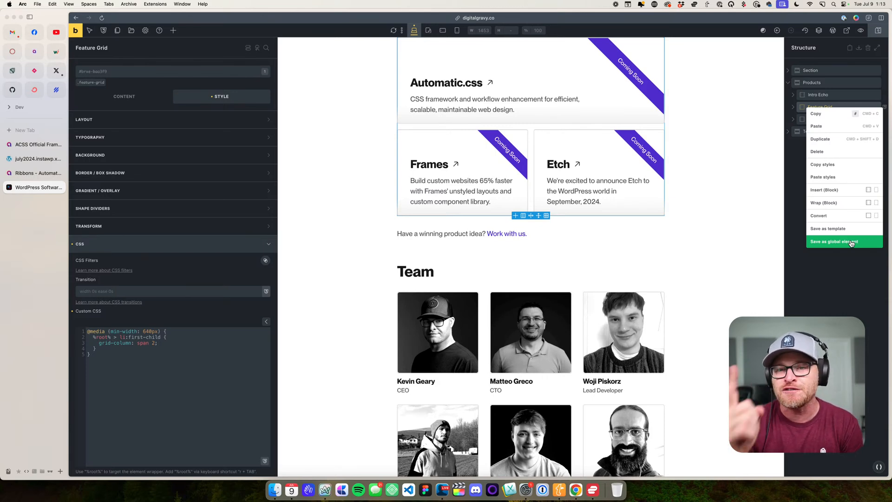
# - Select the Feature Card to examine its focus-parent class, and dismiss the open element options
pyautogui.click(437, 54)
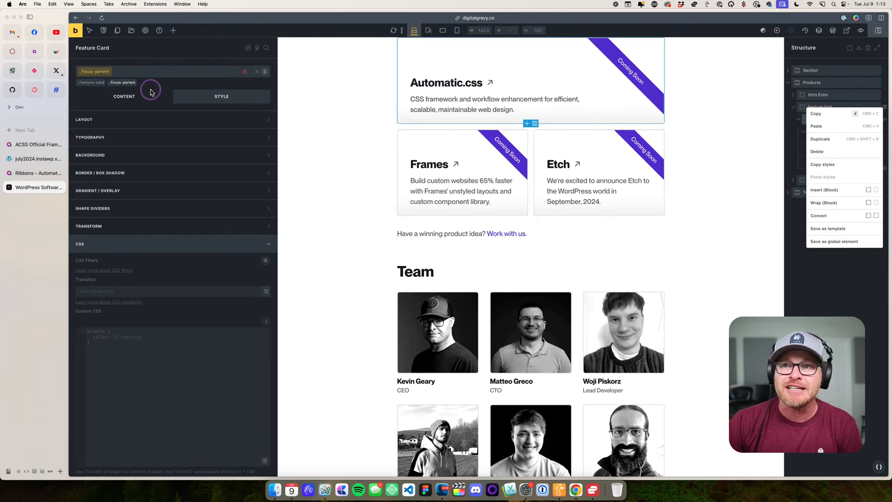
pyautogui.click(124, 86)
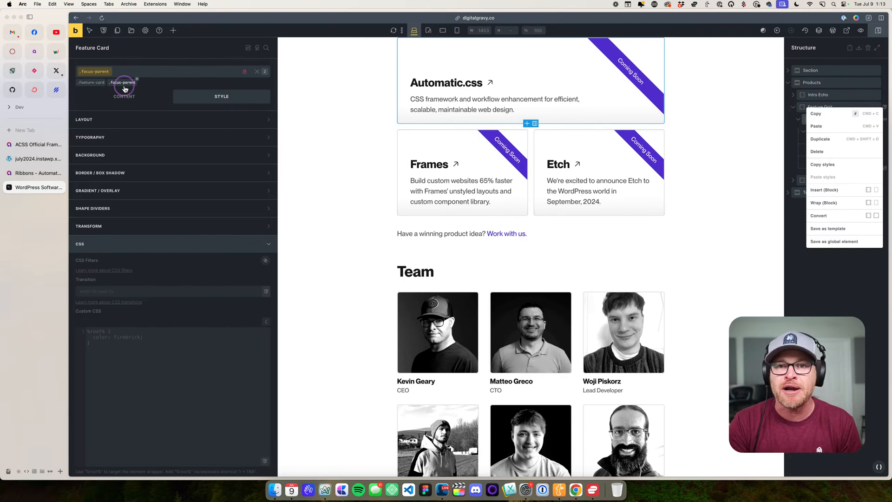
pyautogui.click(822, 242)
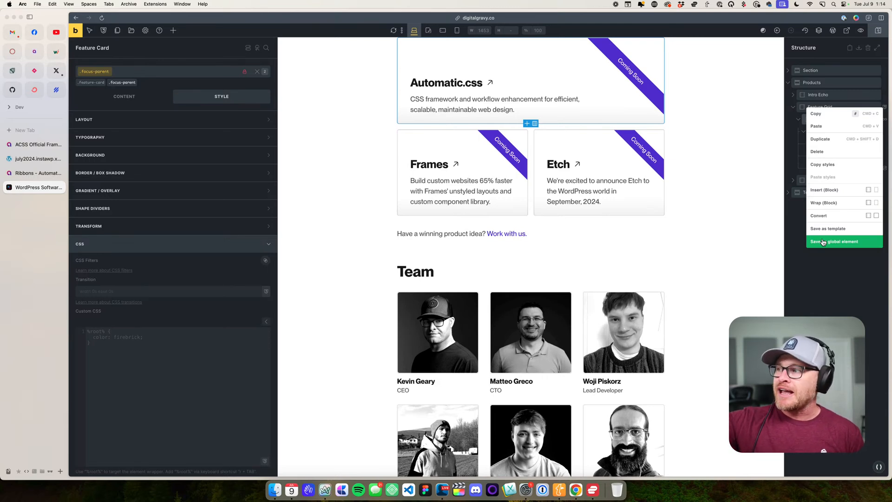
pyautogui.click(805, 297)
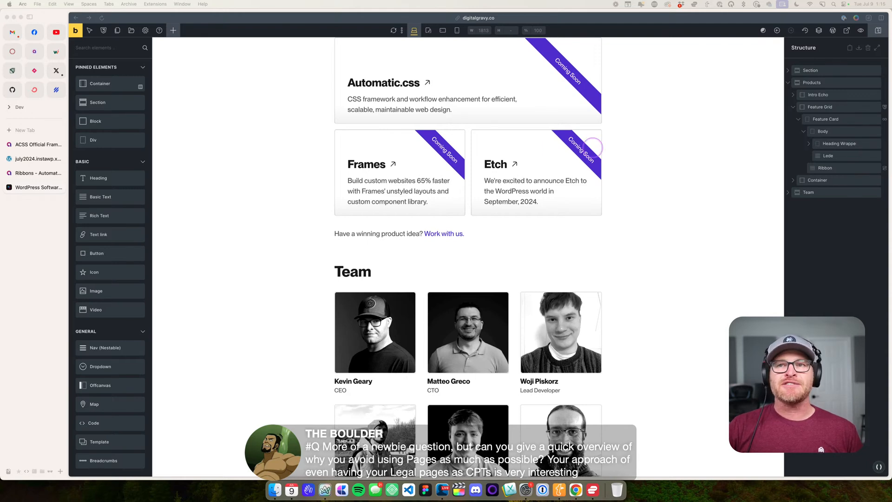
# - Leave the builder for the Home page's WordPress editor without saving, and open the list of all pages
pyautogui.click(831, 32)
pyautogui.click(832, 33)
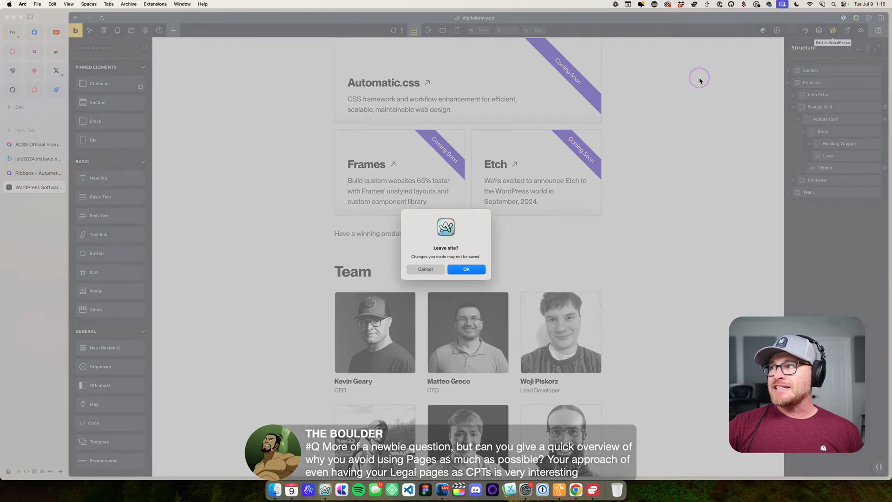
pyautogui.click(467, 267)
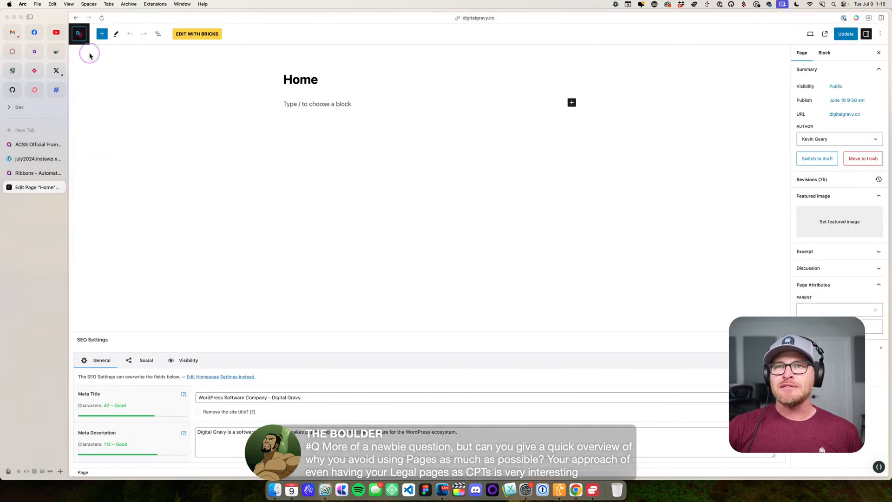
pyautogui.click(80, 35)
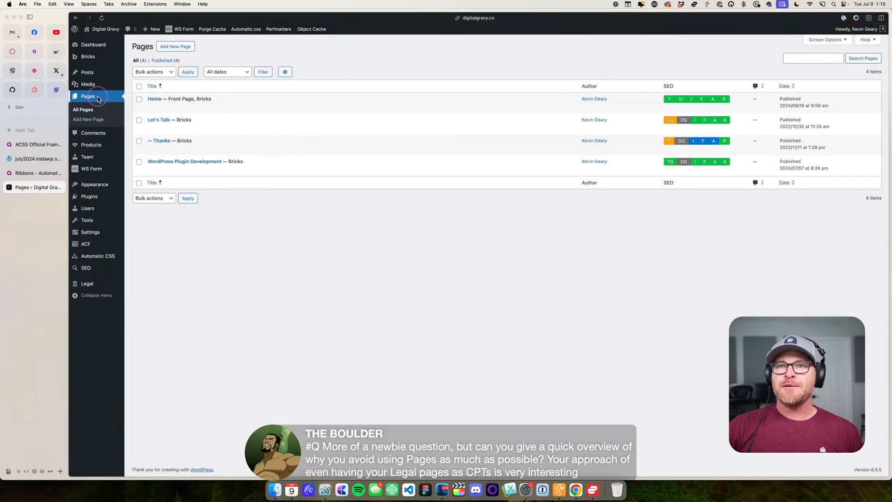
# - Review the Home page's editor settings with the Featured image section collapsed, and return to the Pages list
pyautogui.click(155, 99)
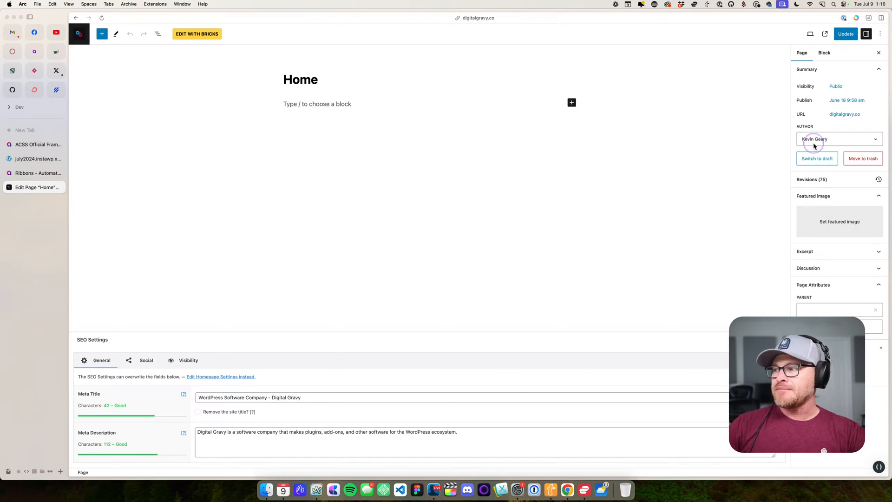
pyautogui.click(821, 196)
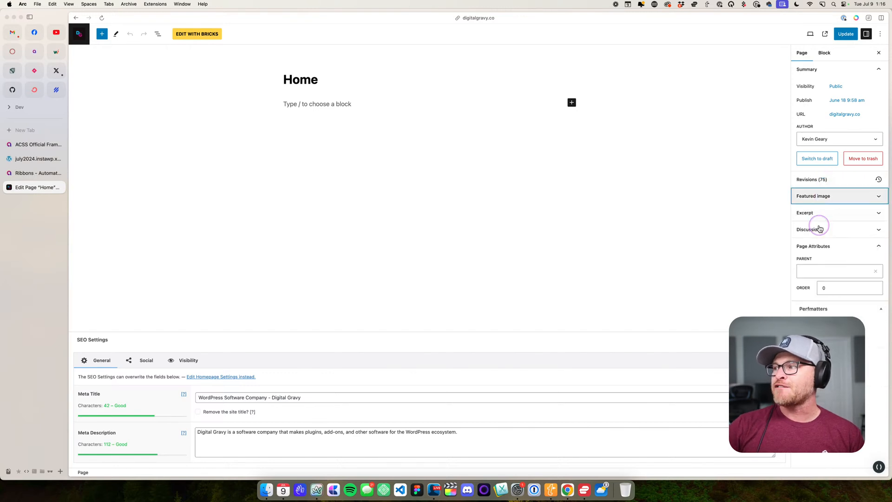
pyautogui.click(531, 264)
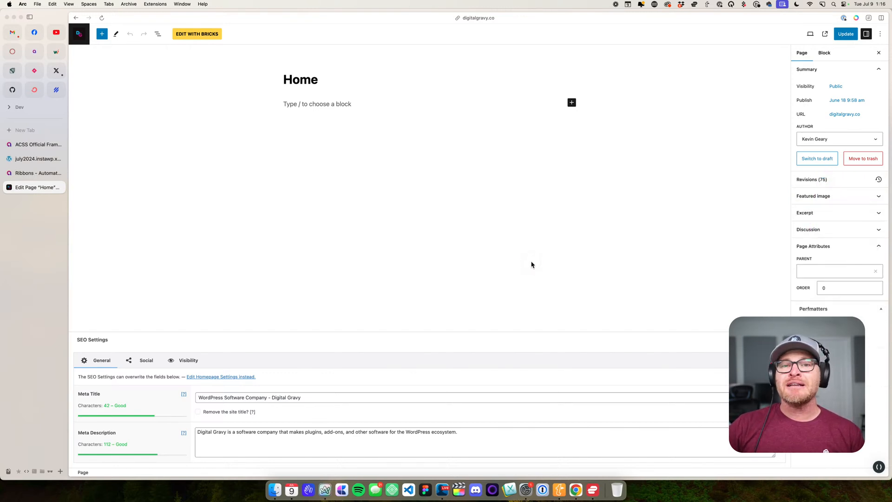
pyautogui.click(531, 264)
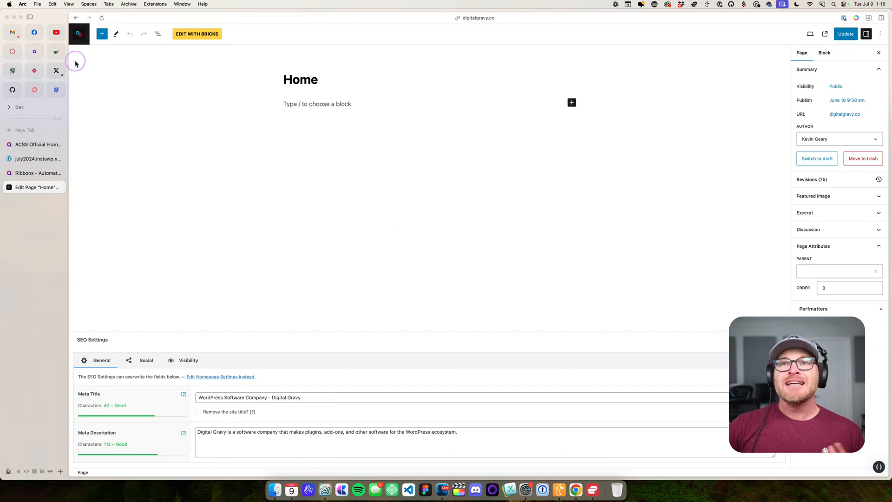
pyautogui.click(78, 34)
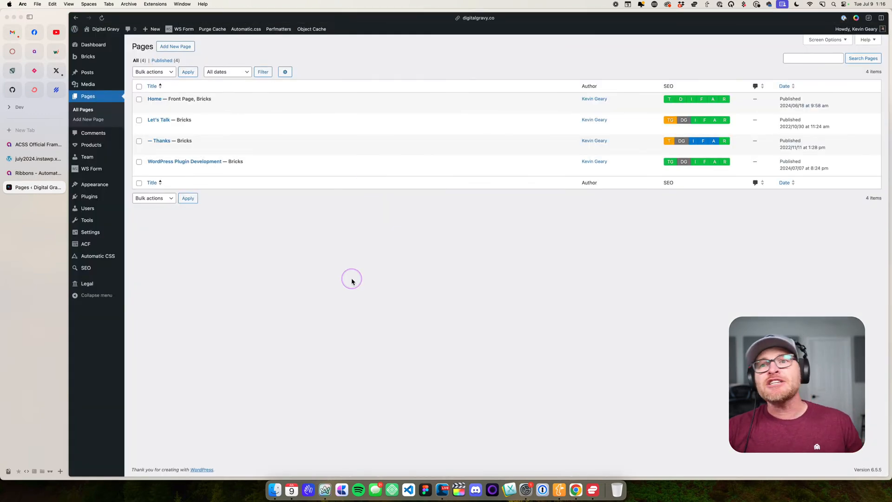
pyautogui.click(96, 114)
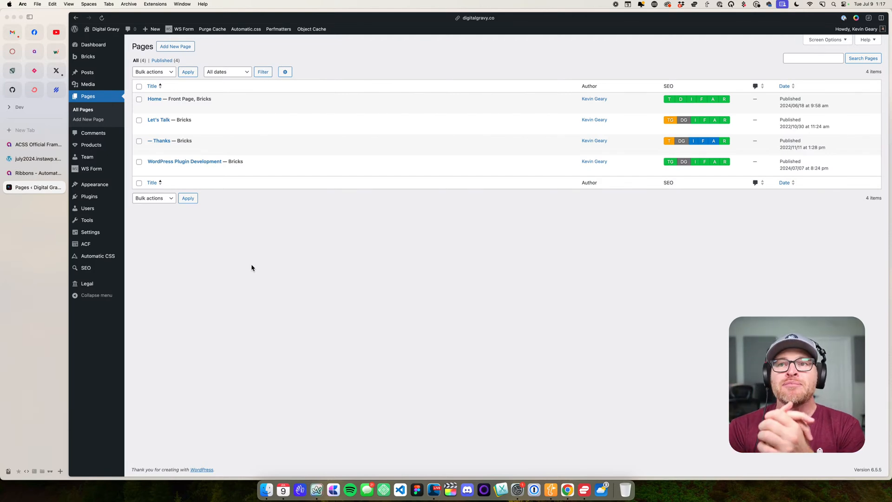
# - Open digitalgravy.co in a new tab and look over the live home page
pyautogui.press('super+t')
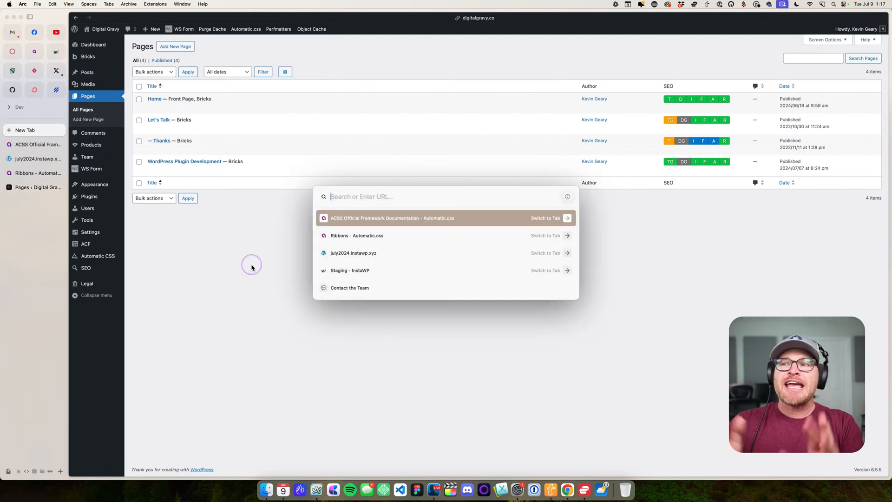
pyautogui.write('digitalgravy.co')
pyautogui.press('Return')
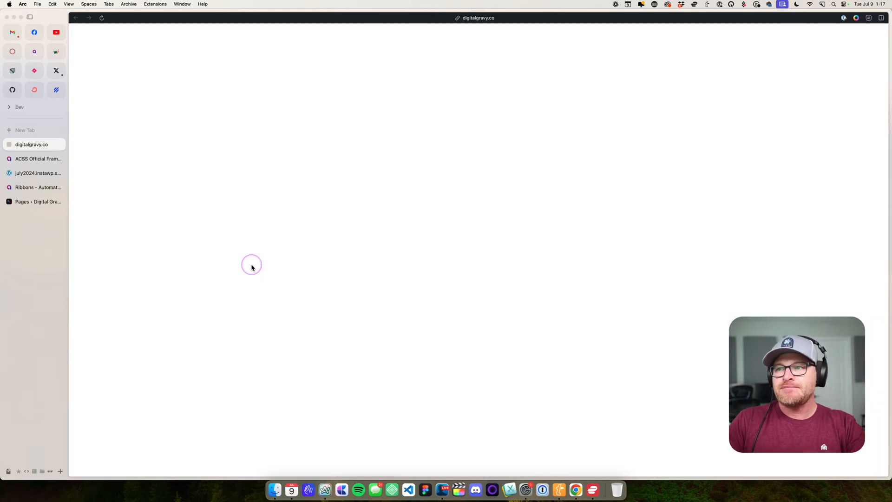
pyautogui.scroll(-3, 272, 187)
pyautogui.scroll(4, 272, 187)
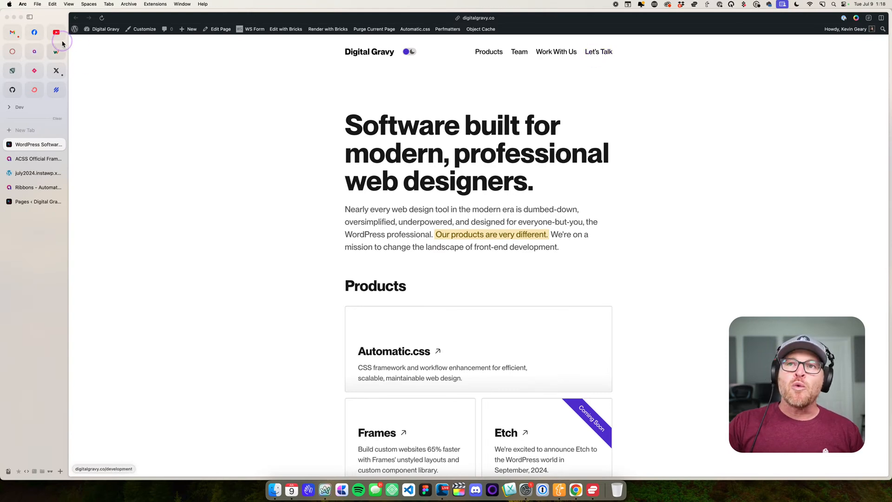
# - Go from the live site to its WordPress dashboard and show the list of pages
pyautogui.click(98, 41)
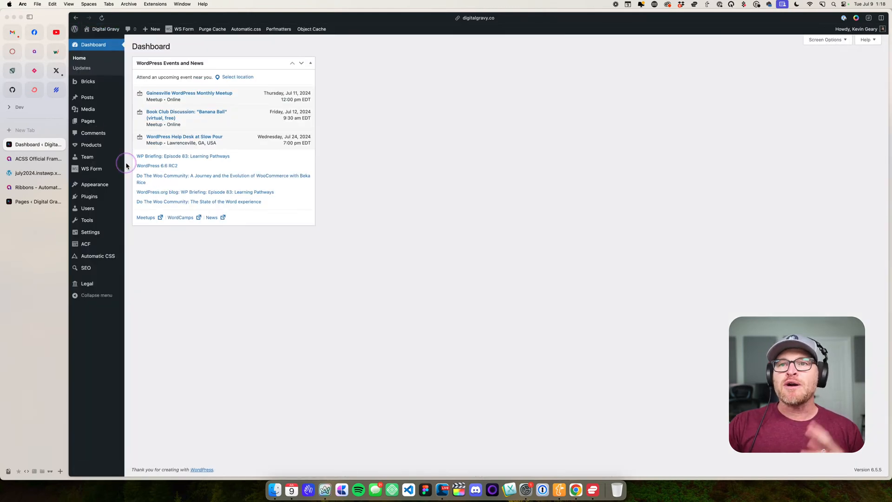
pyautogui.click(91, 119)
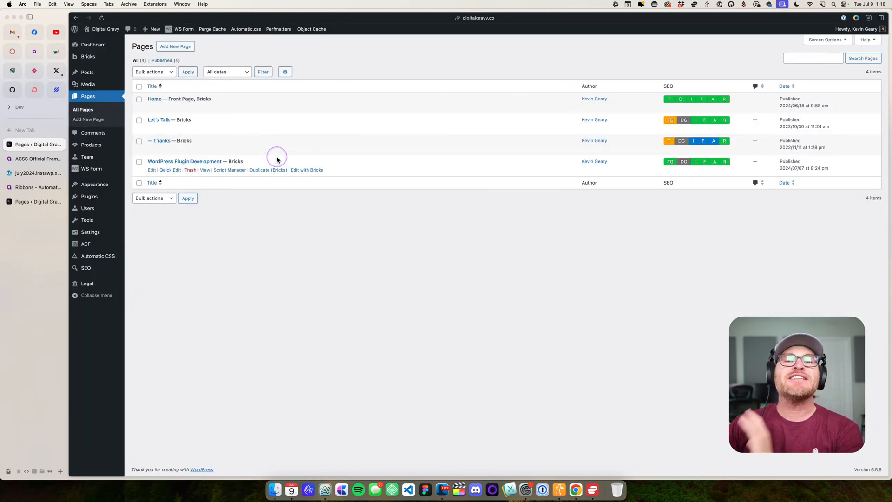
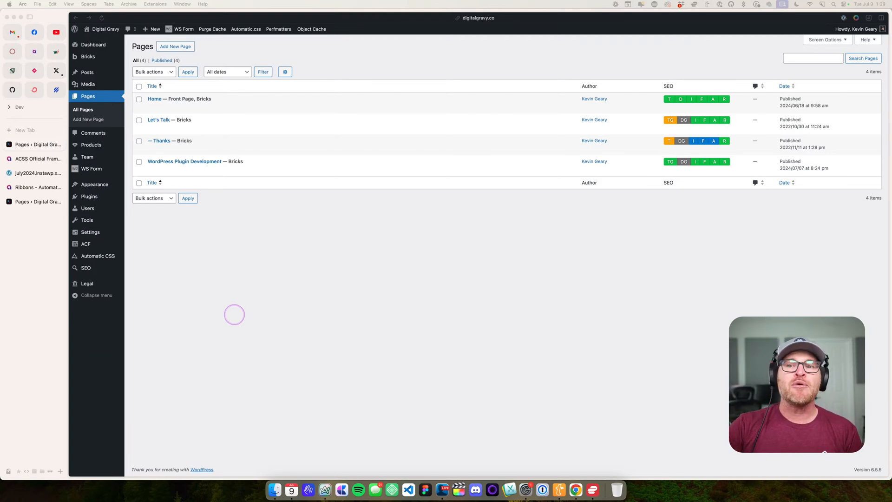
pyautogui.click(235, 314)
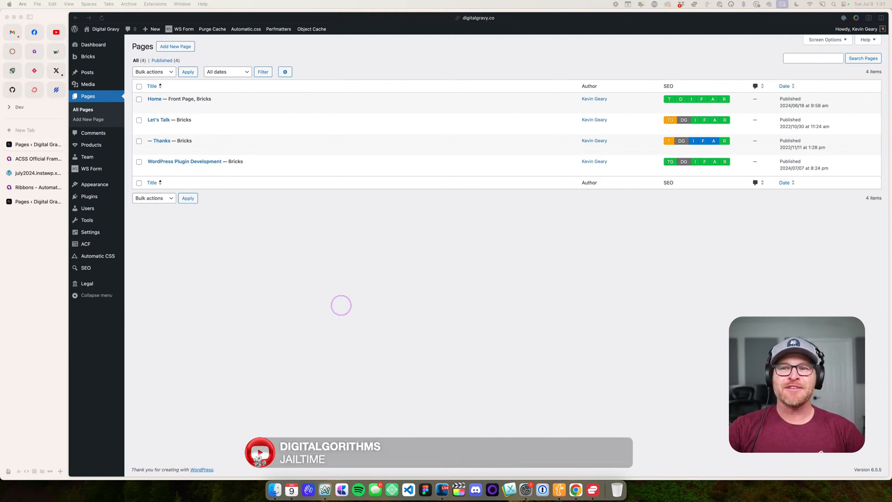
pyautogui.click(385, 307)
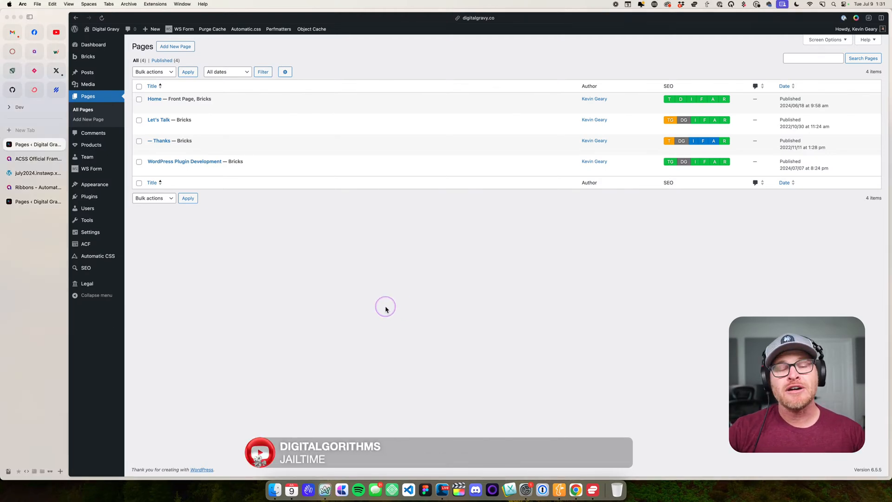